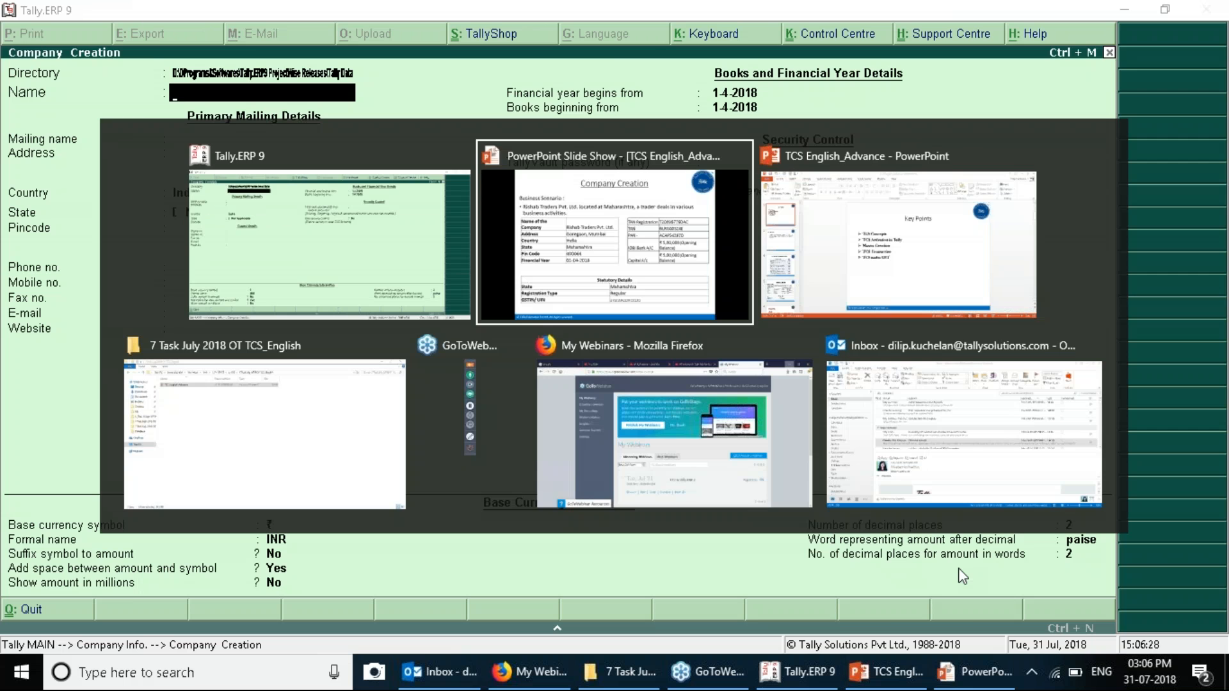
Copy the company name Rishab Traders Pvt. Ltd. from the Company Creation slide in PowerPoint into the new company's name in Tally.ERP 9.
key(alt+Tab)
click(163, 416)
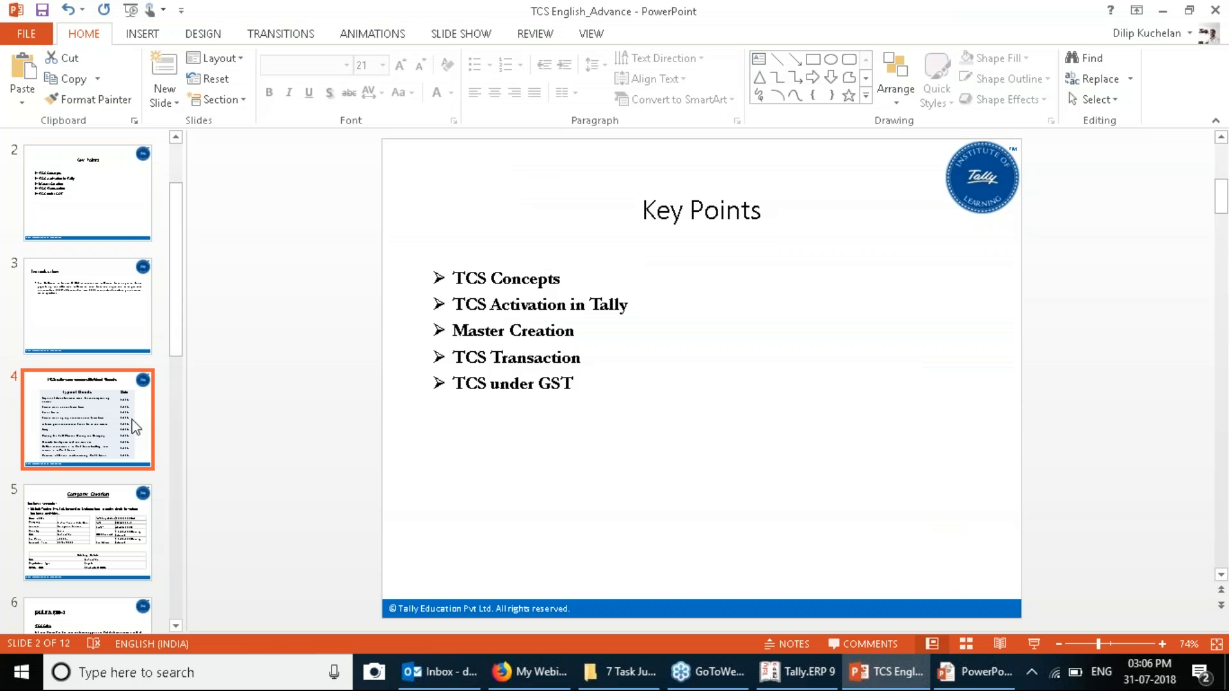
key(Down)
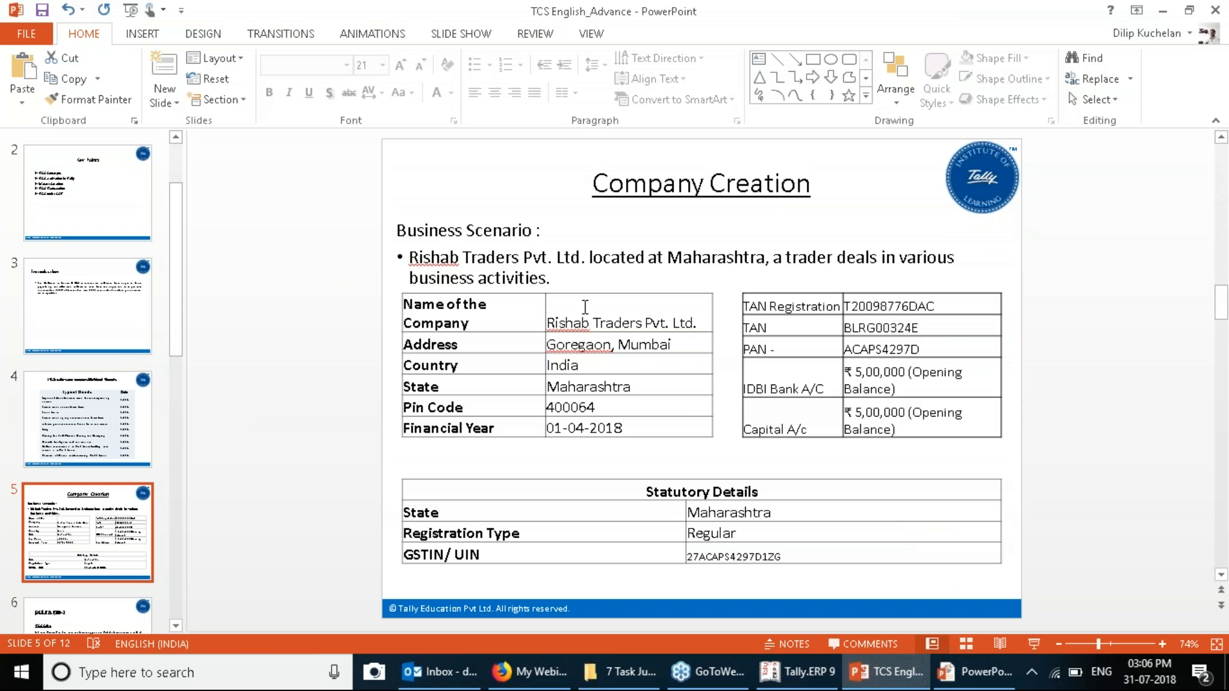
drag(552, 322, 697, 331)
key(alt+Tab)
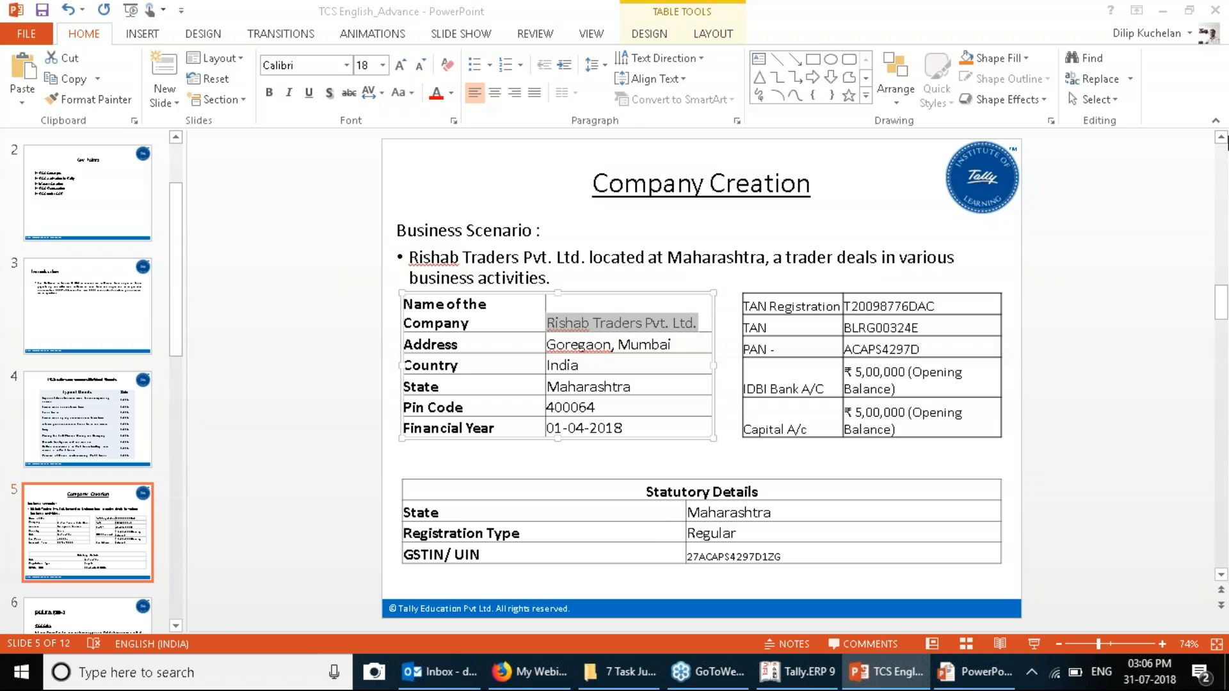
key(ctrl+alt+v)
key(Return)
key(Return)
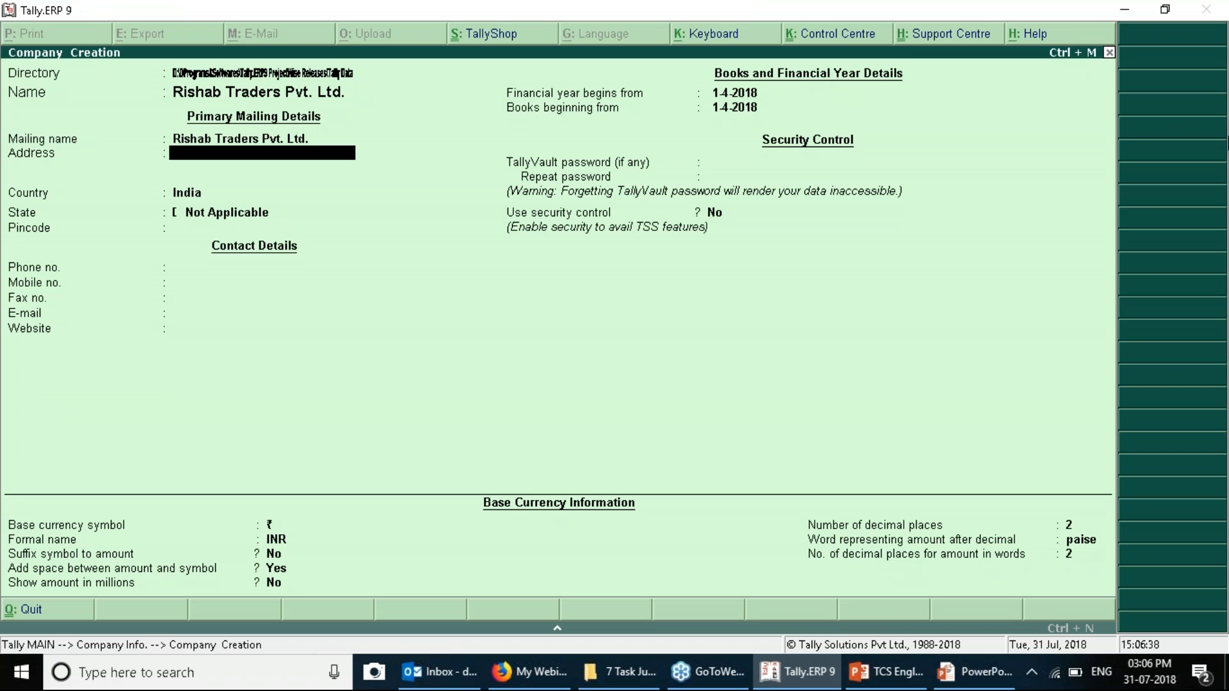
Leave the company address blank, keep India as the country and set the state to Maharashtra.
key(Return)
key(Return)
text(Ma)
key(Down)
key(Return)
Leave the pincode and contact details blank, keep 1-4-2018 as the financial year start and save the company.
key(Return)
key(Return)
key(Return)
key(Return)
key(Return)
key(Return)
key(Return)
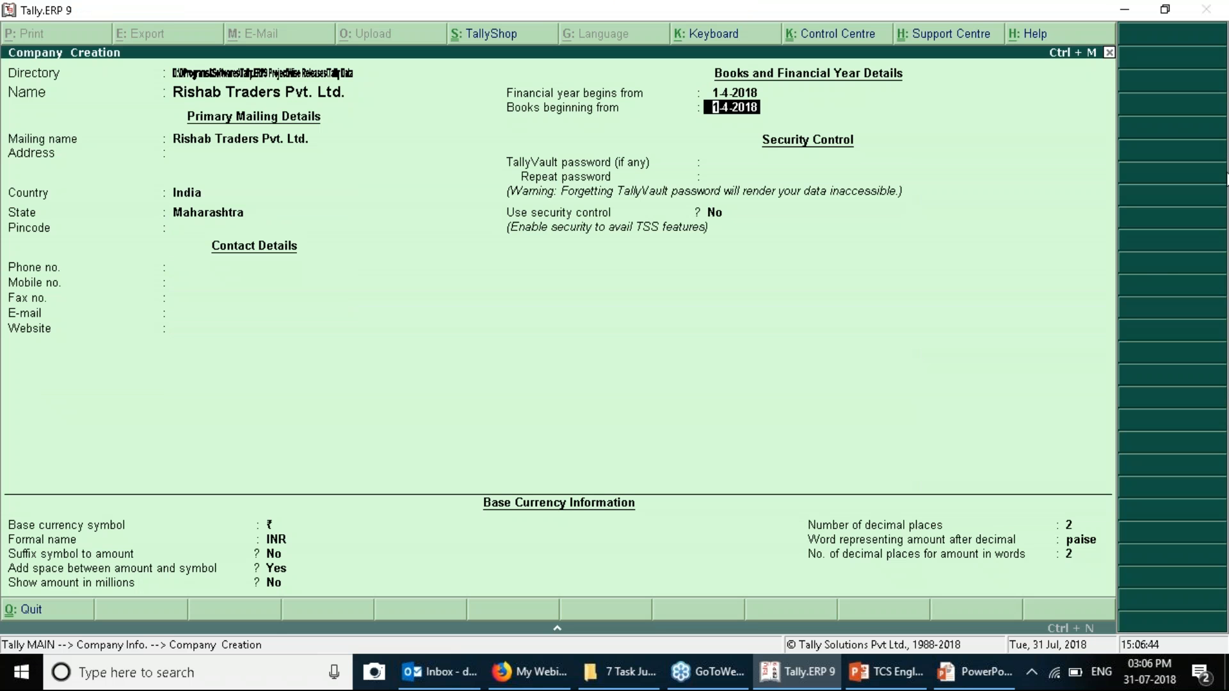
mouse_move(974, 672)
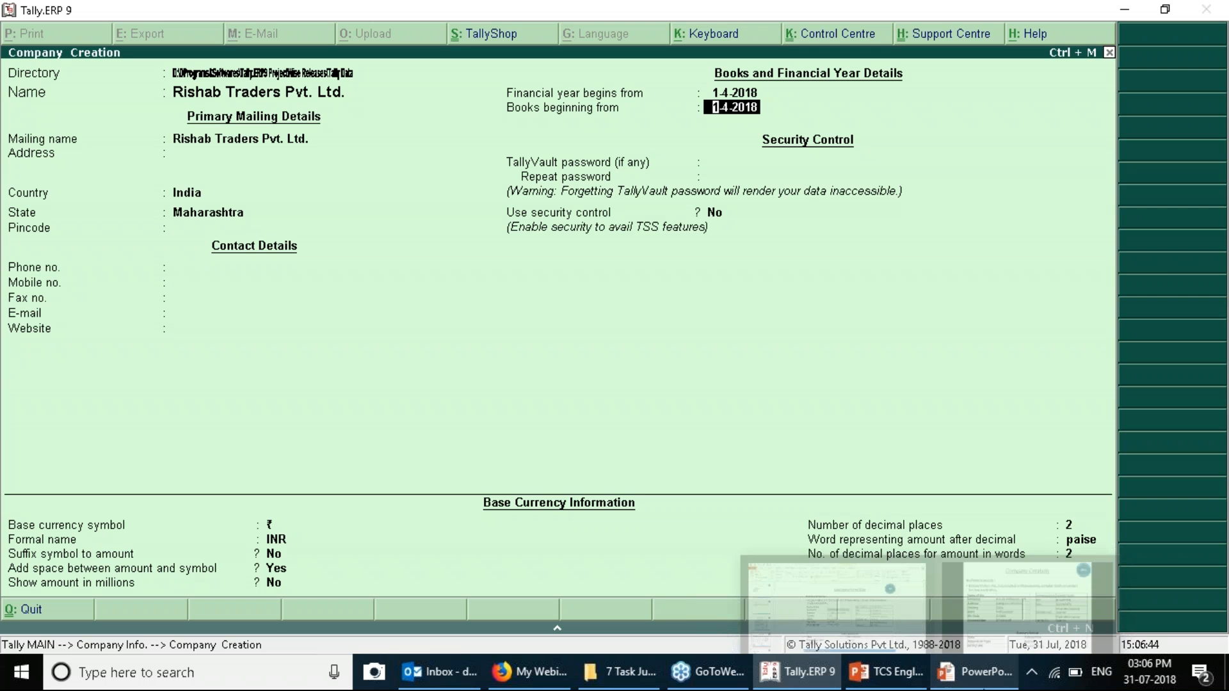
key(ctrl+a)
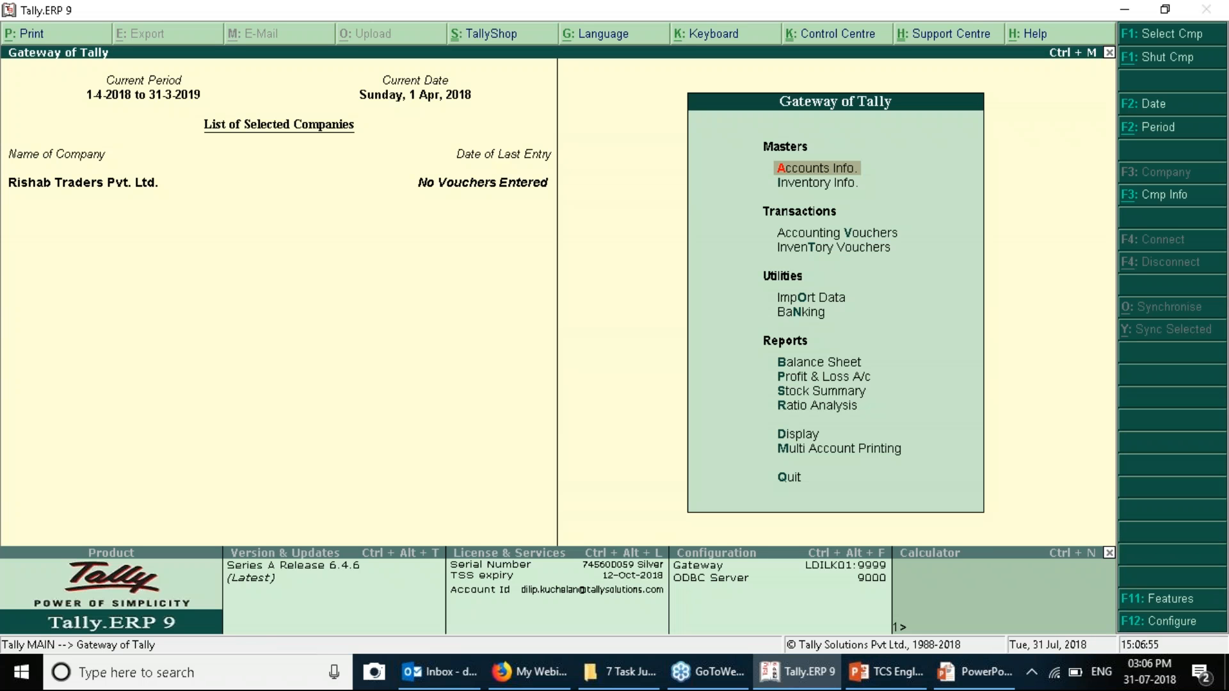
In the company's Statutory & Taxation features, enable Goods and Services Tax (GST) and choose to set its GST details.
click(1170, 605)
key(Down)
key(Down)
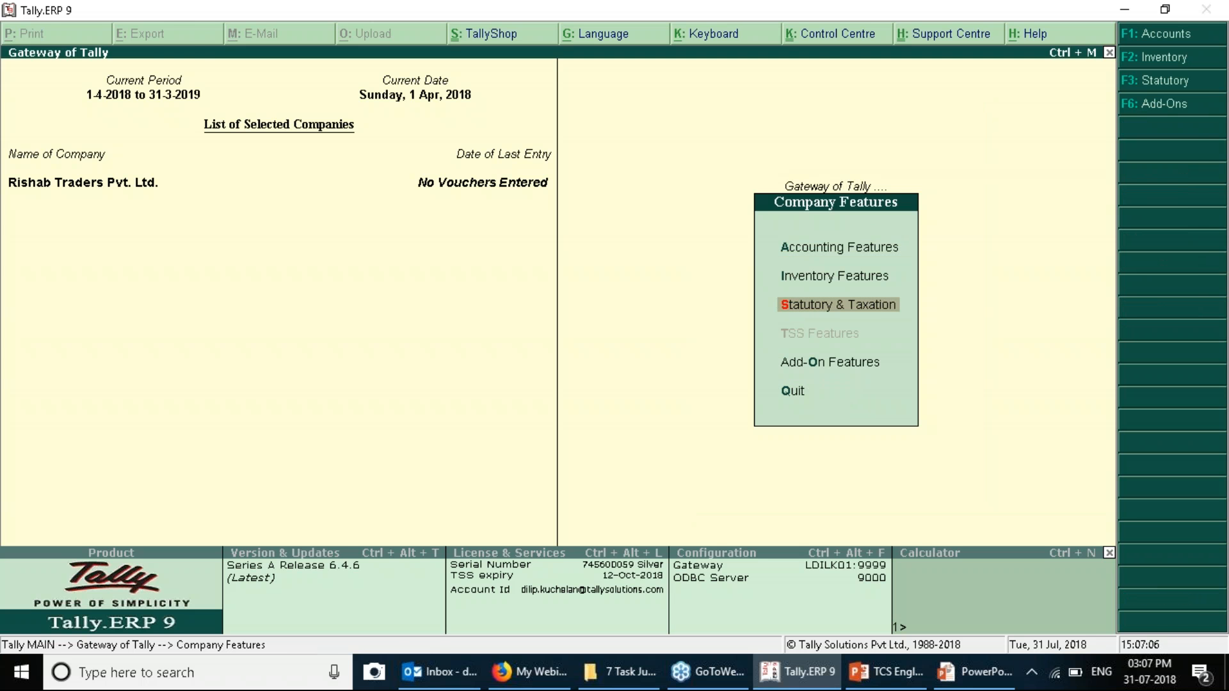
key(Return)
key(y)
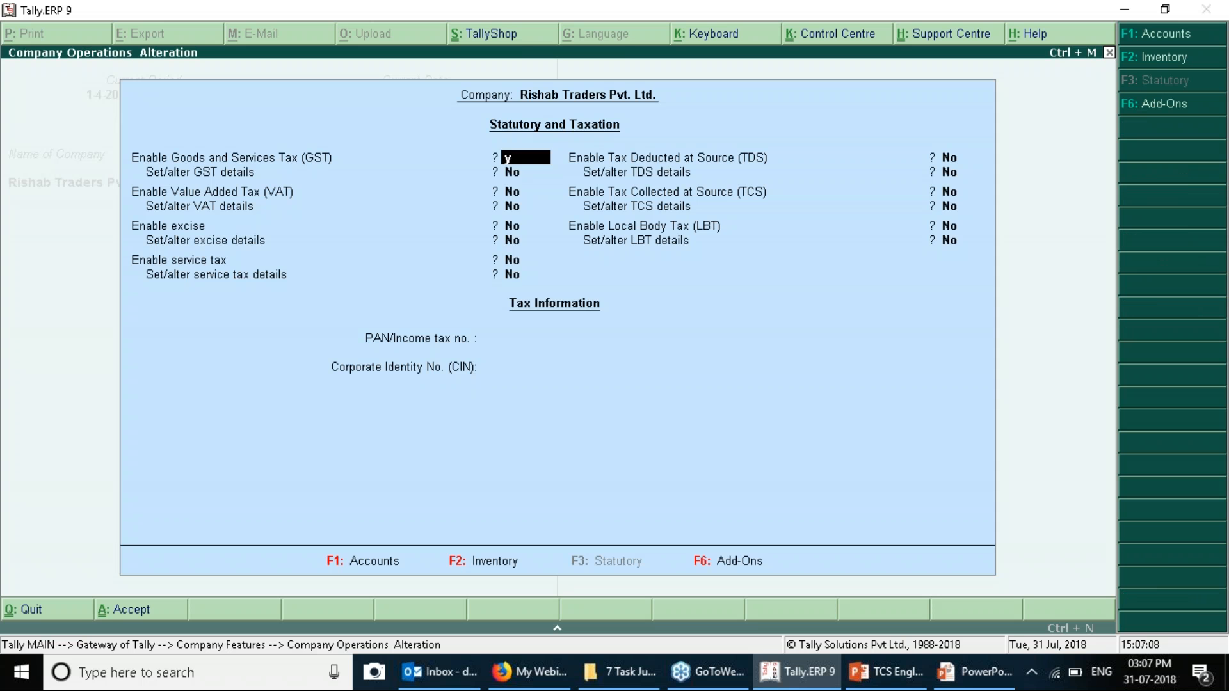
key(Return)
key(y)
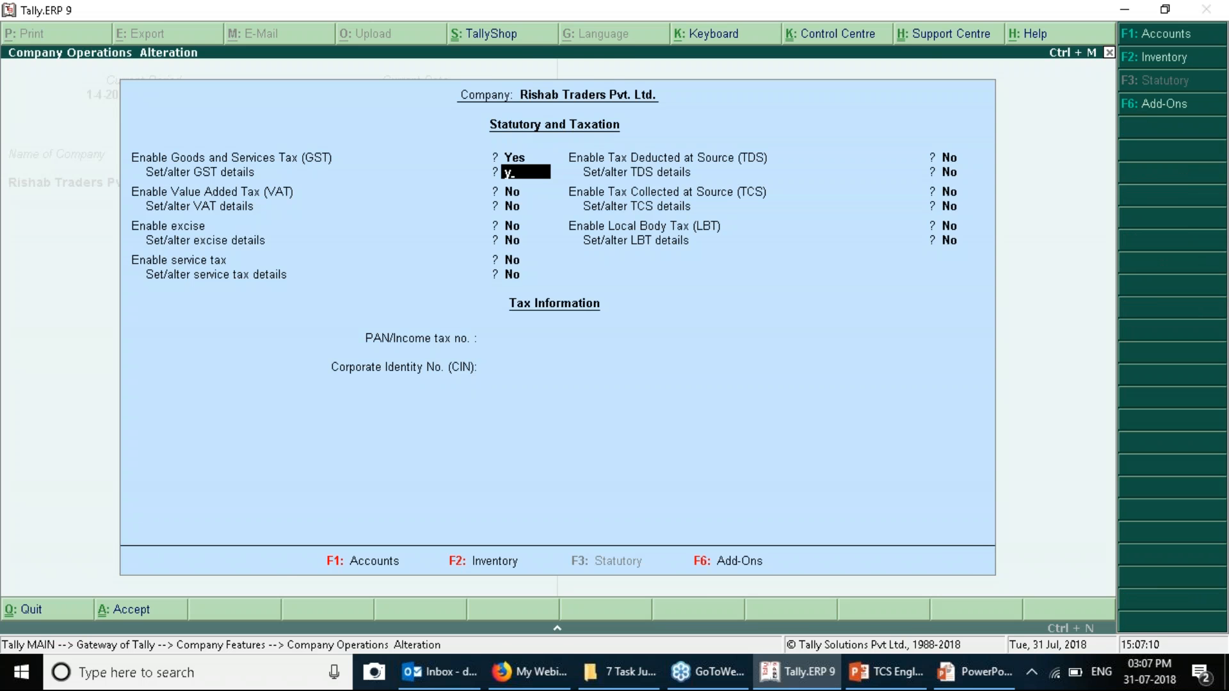
key(Return)
Copy the GSTIN/UIN from the Statutory Details table in PowerPoint into Tally's GST details and save them with the other defaults.
key(Return)
key(Return)
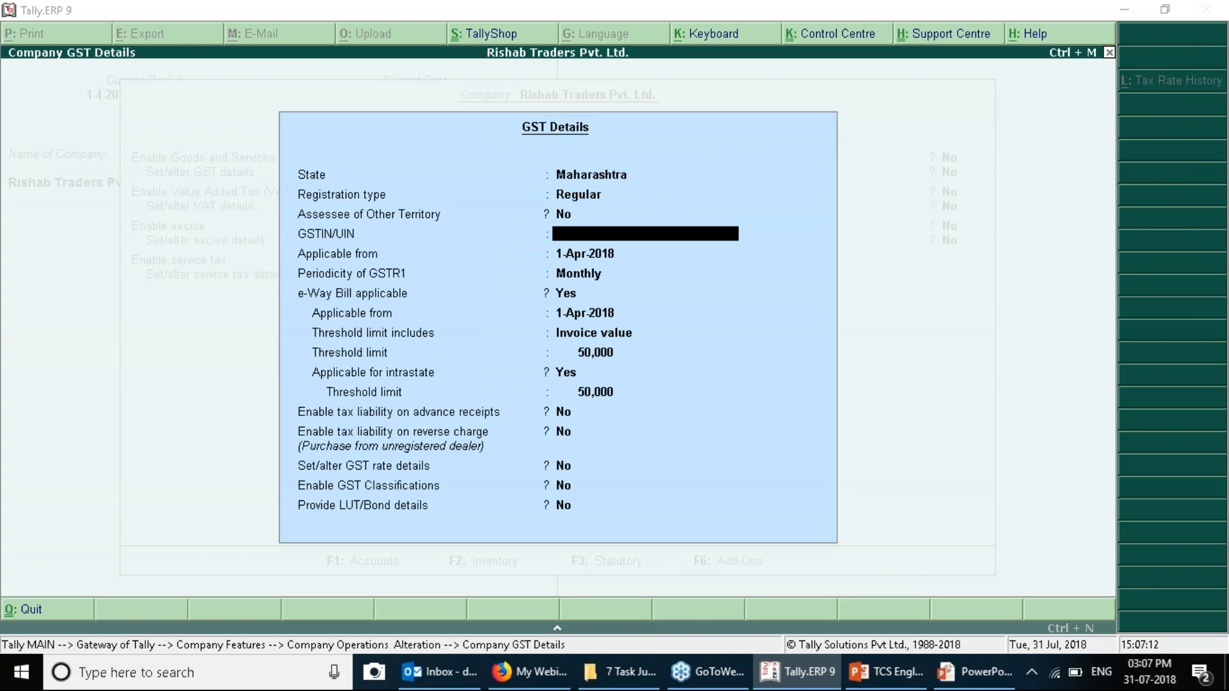
key(alt+Tab)
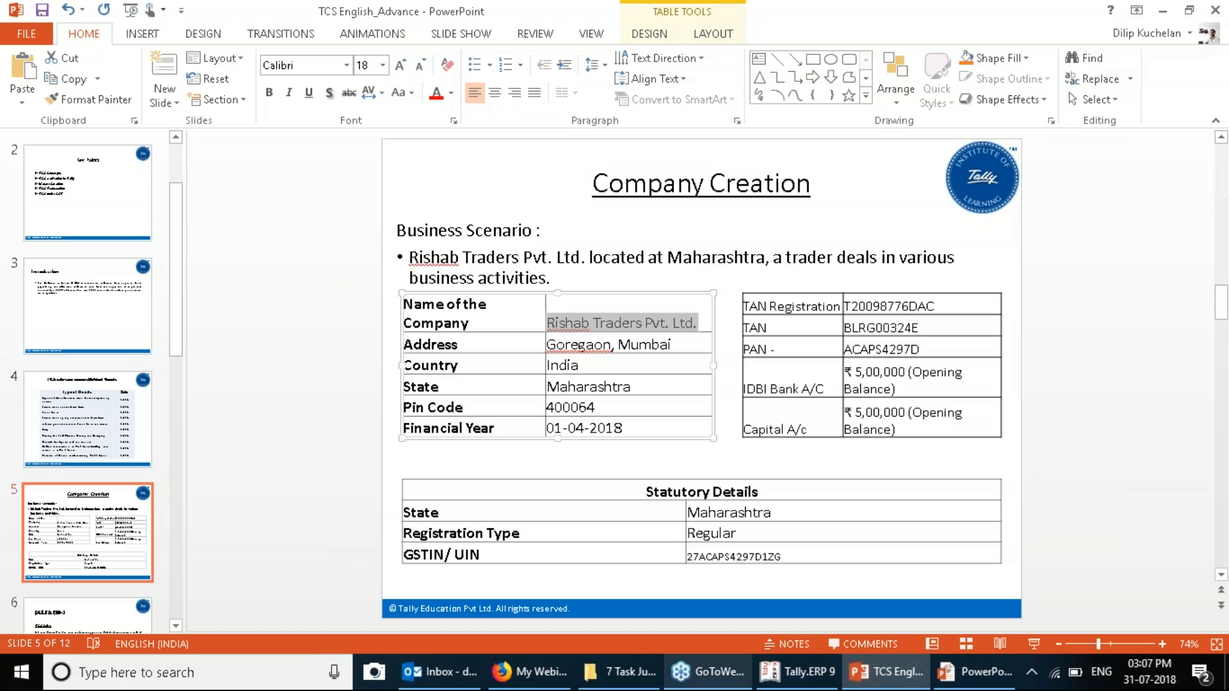
key(alt+Tab)
key(alt+Tab)
drag(782, 557, 687, 557)
key(alt+Tab)
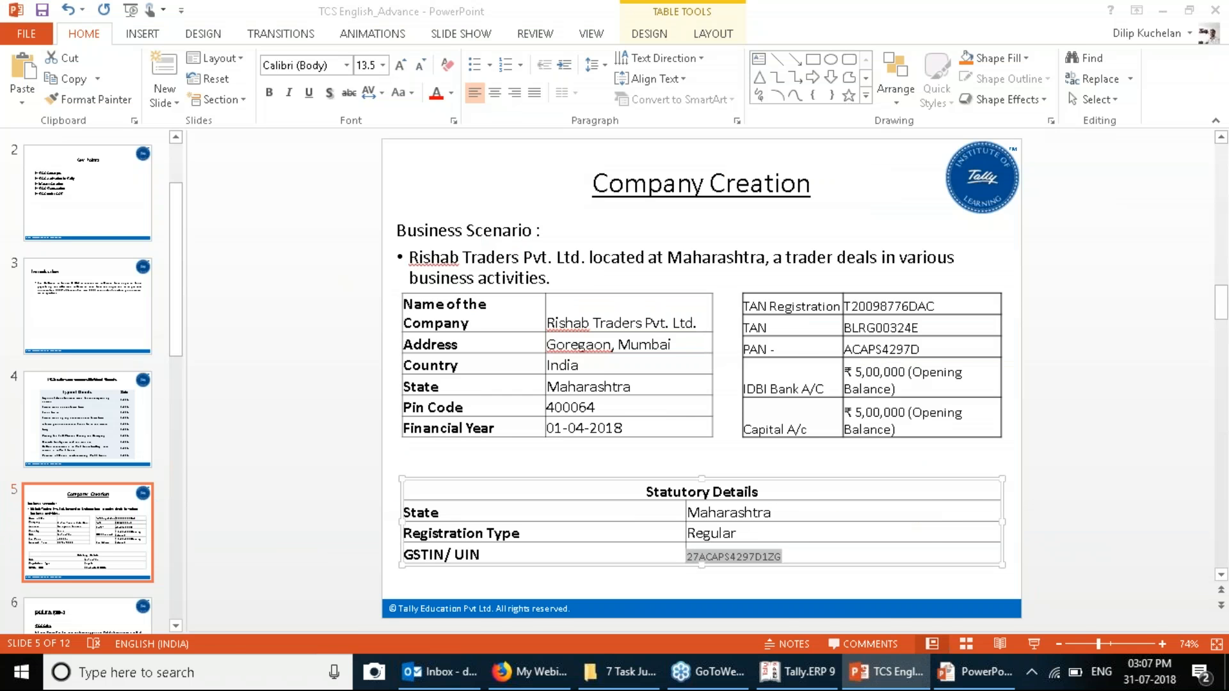
key(ctrl+alt+v)
key(Return)
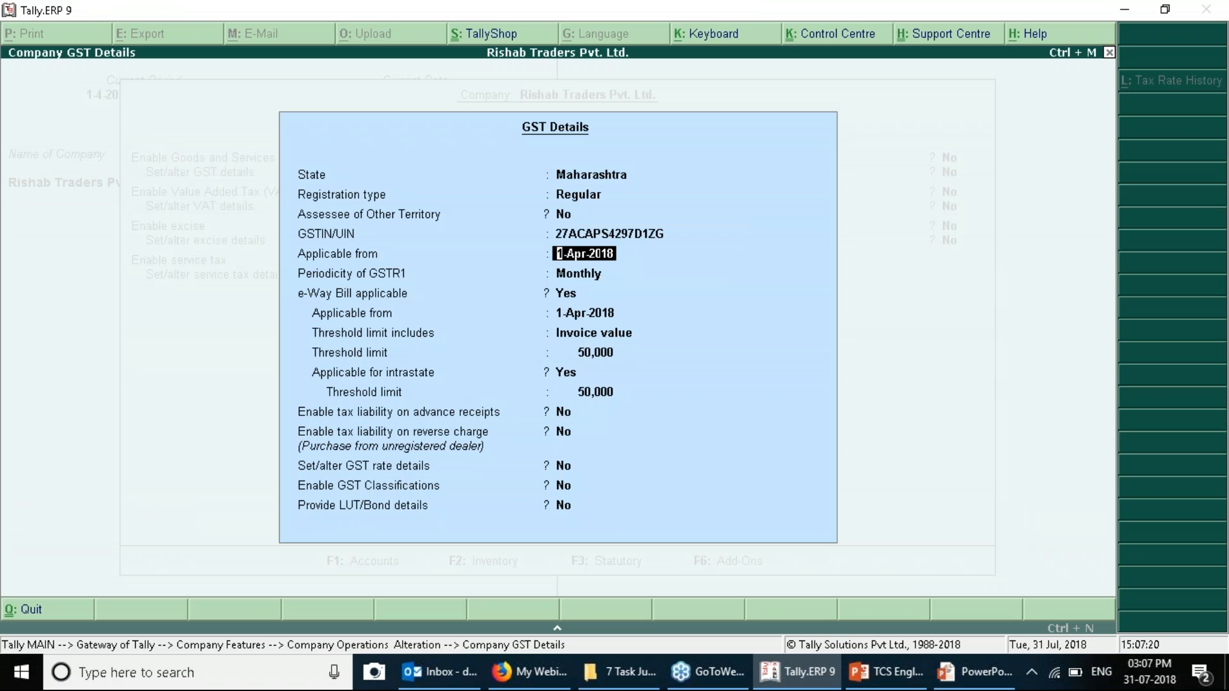
key(ctrl+a)
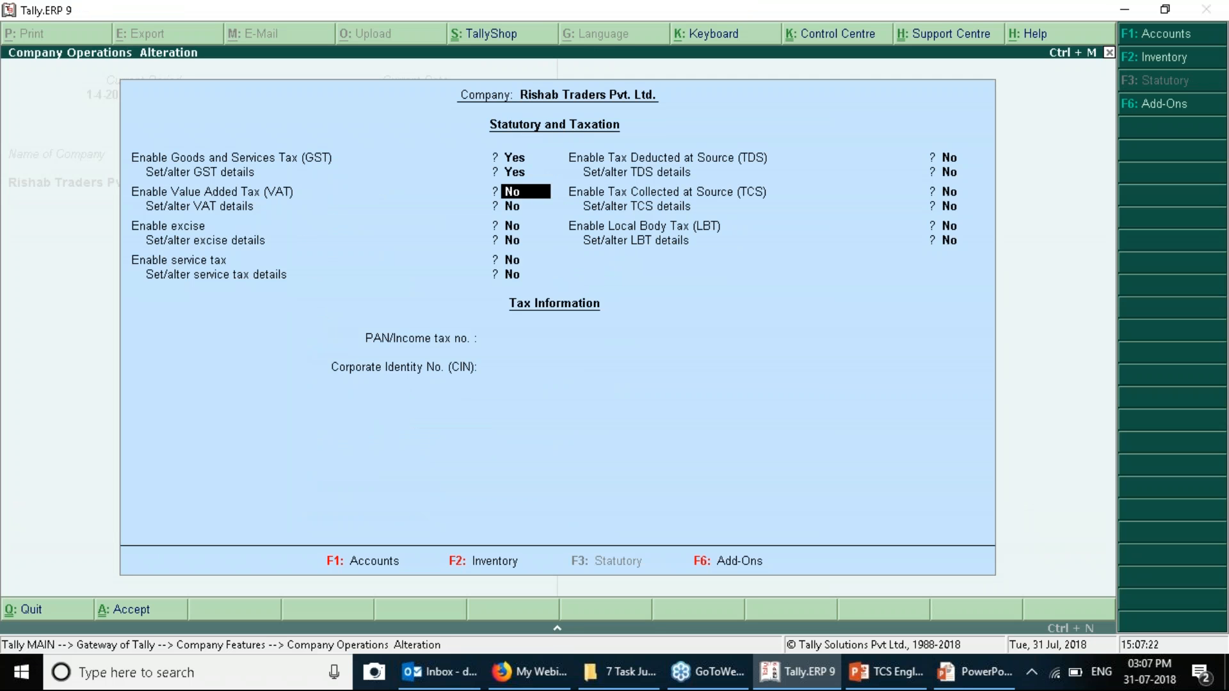
Enable Tax Collected at Source (TCS) for the company and choose to set its TCS details.
key(Return)
key(Return)
key(Return)
key(Return)
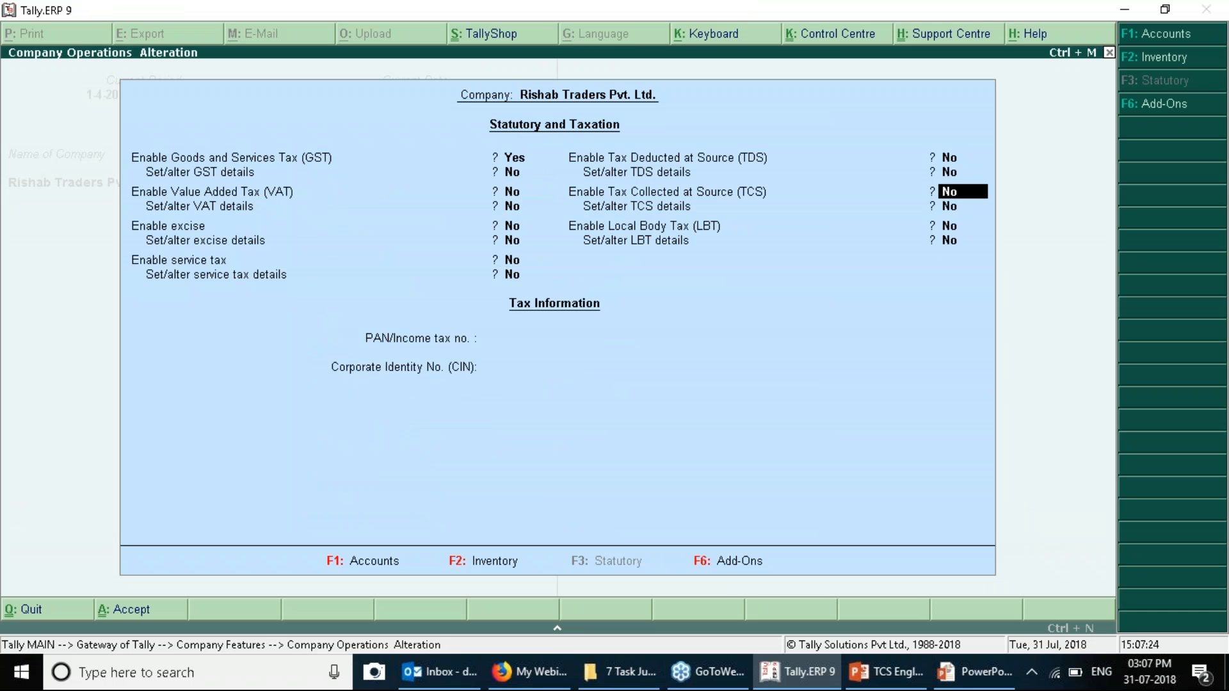
key(y)
key(y)
key(Return)
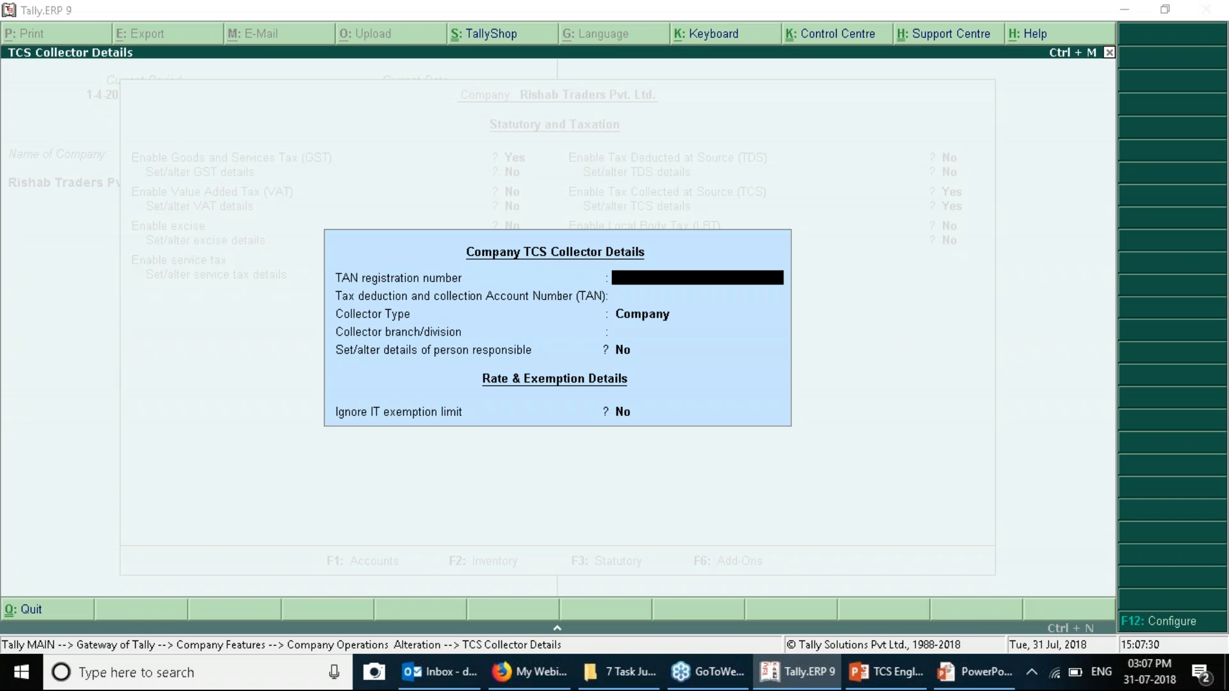
Copy the TAN registration number from the PowerPoint slide into Tally's Company TCS Collector Details.
key(alt+Tab)
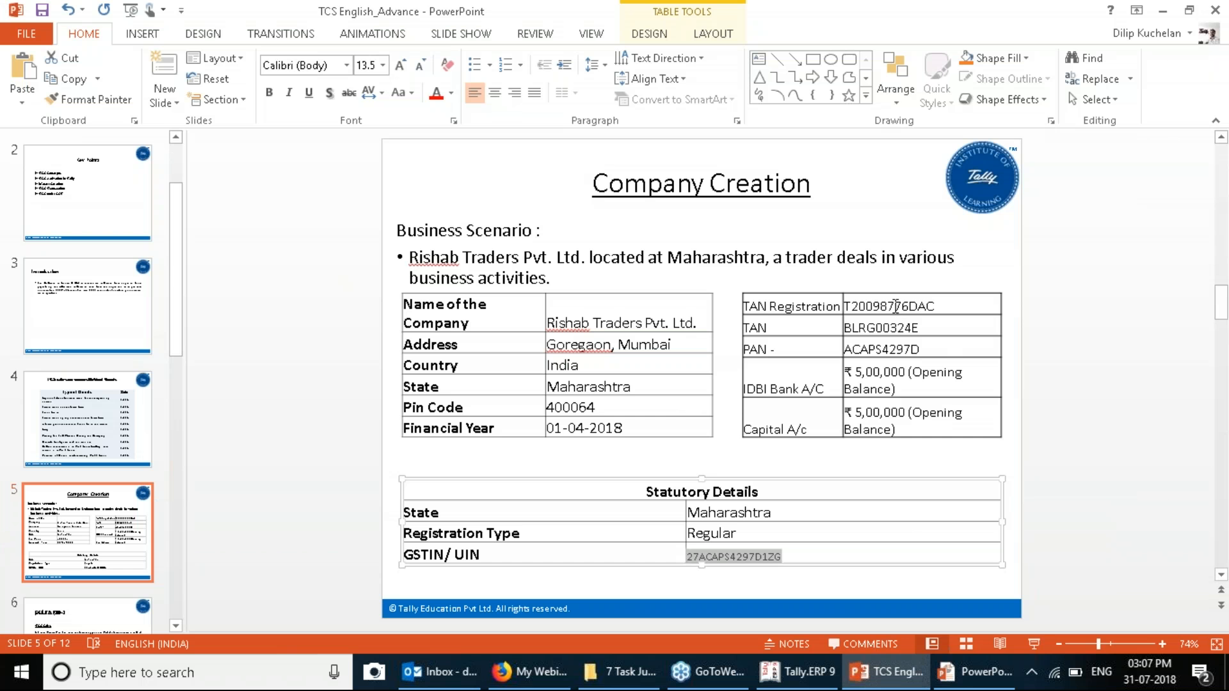
double_click(894, 307)
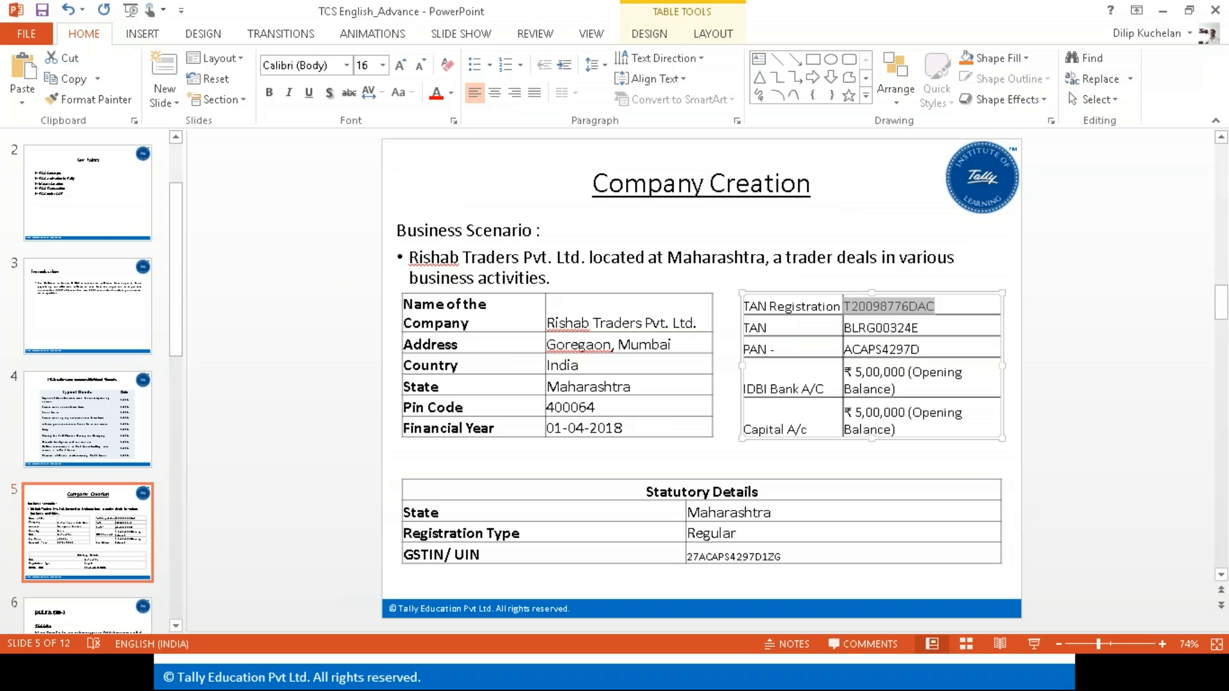
key(alt+Tab)
key(Tab)
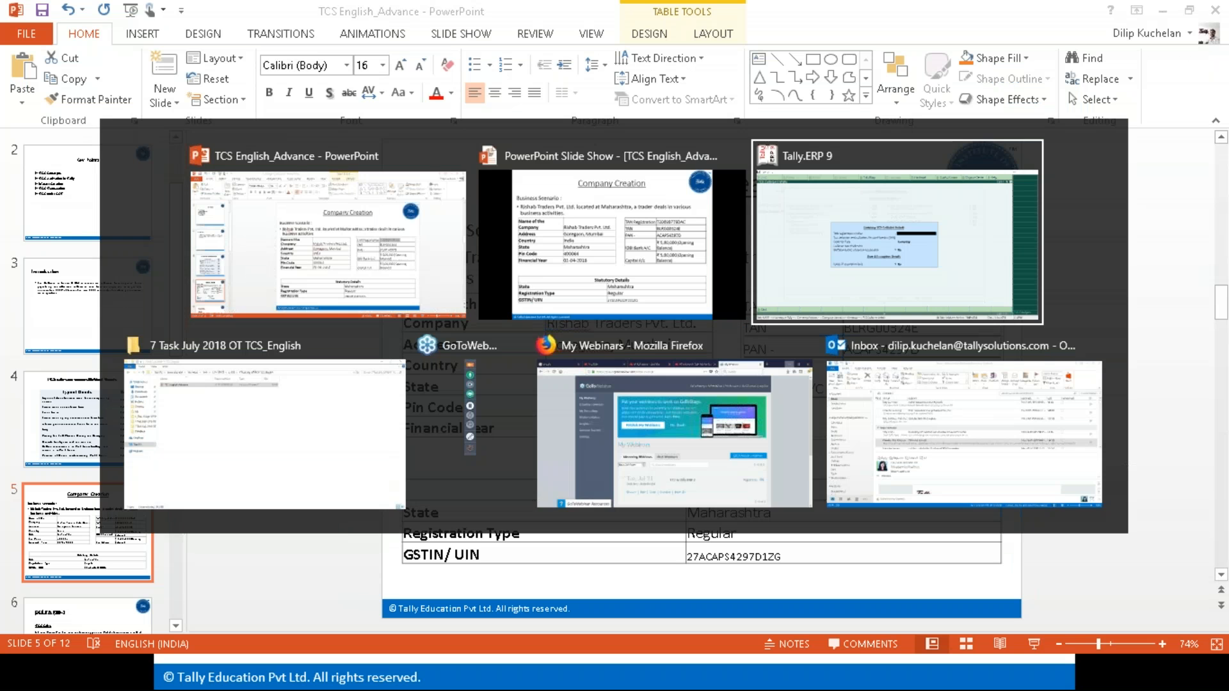
key(ctrl+alt+v)
key(Return)
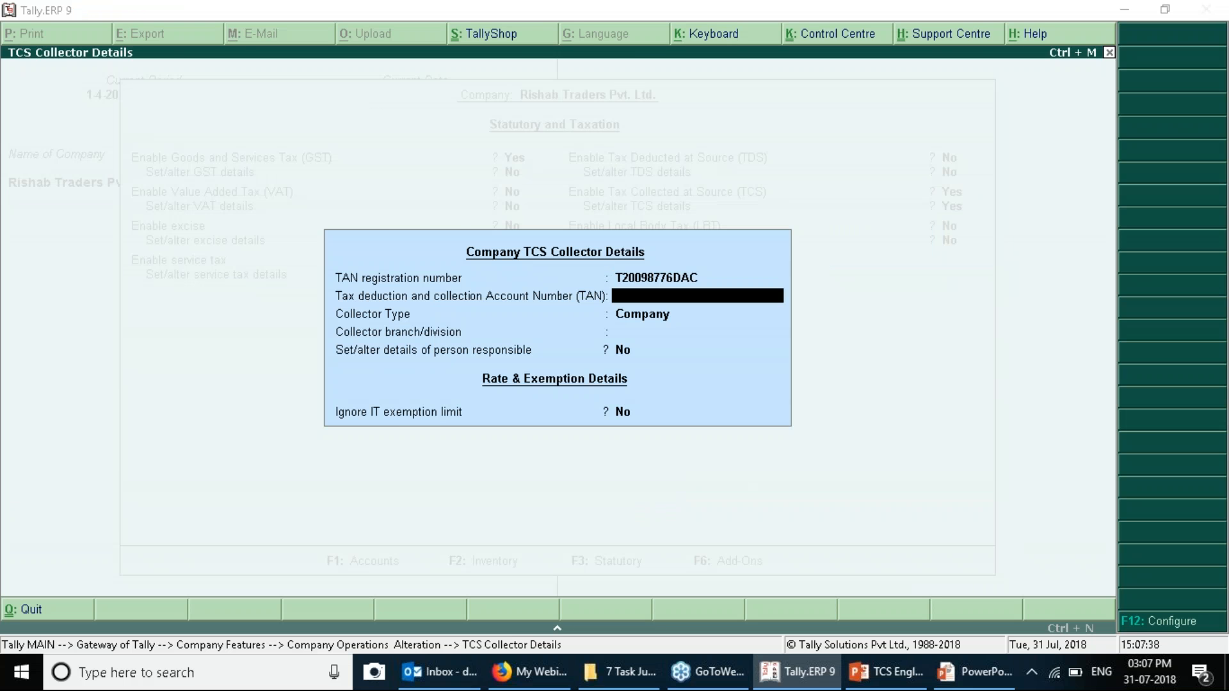
Copy the TAN from the PowerPoint slide into Tally's TCS collector details and keep Company as the collector type.
key(alt+Tab)
double_click(880, 327)
key(alt+Tab)
key(ctrl+alt+v)
key(Return)
key(Return)
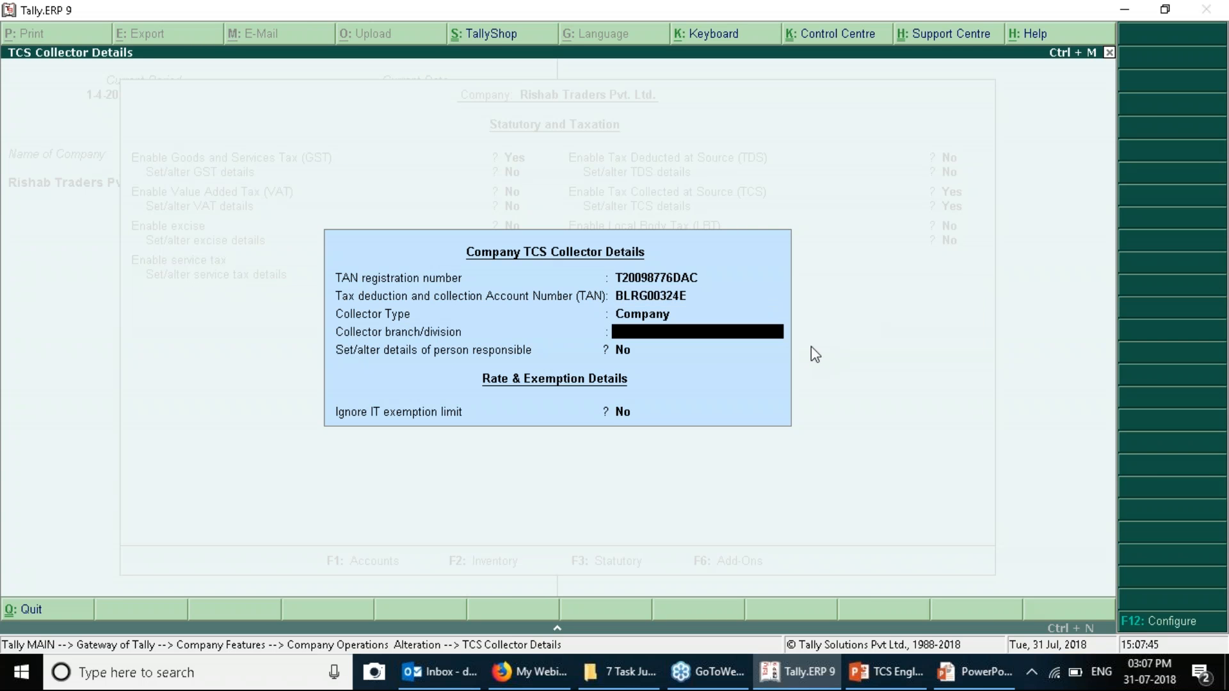
Set the collector branch/division to Thane and choose to set the details of the person responsible.
text(Thane)
key(Return)
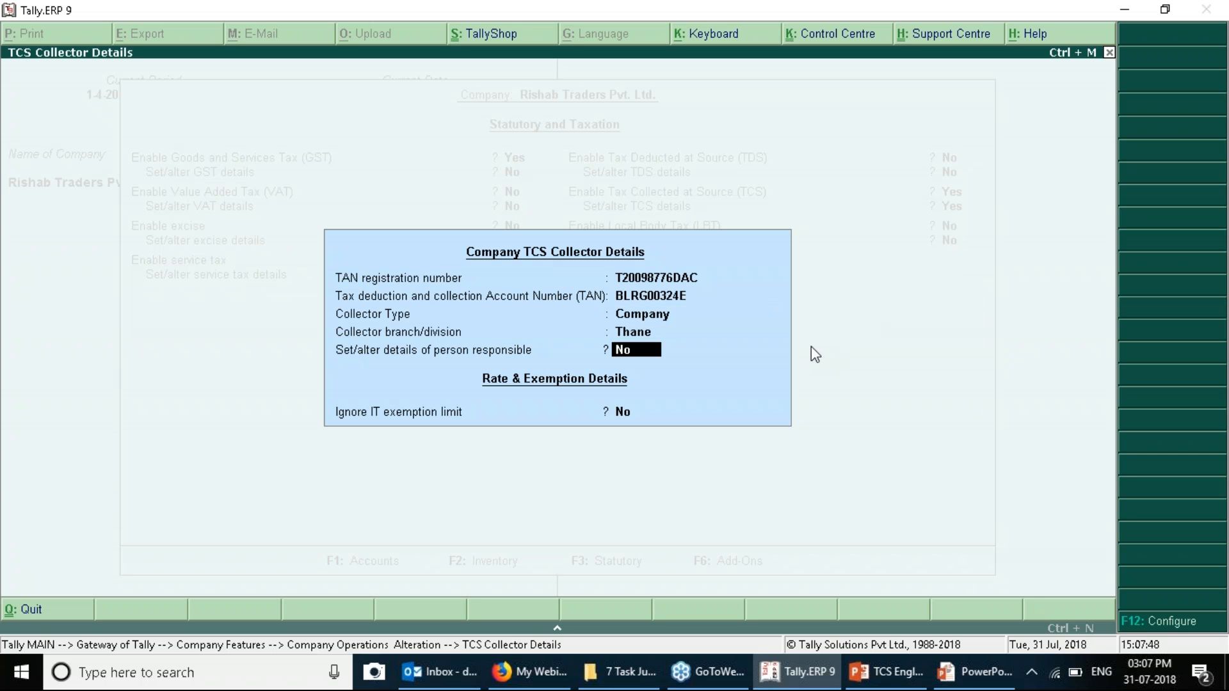
text(y)
key(Return)
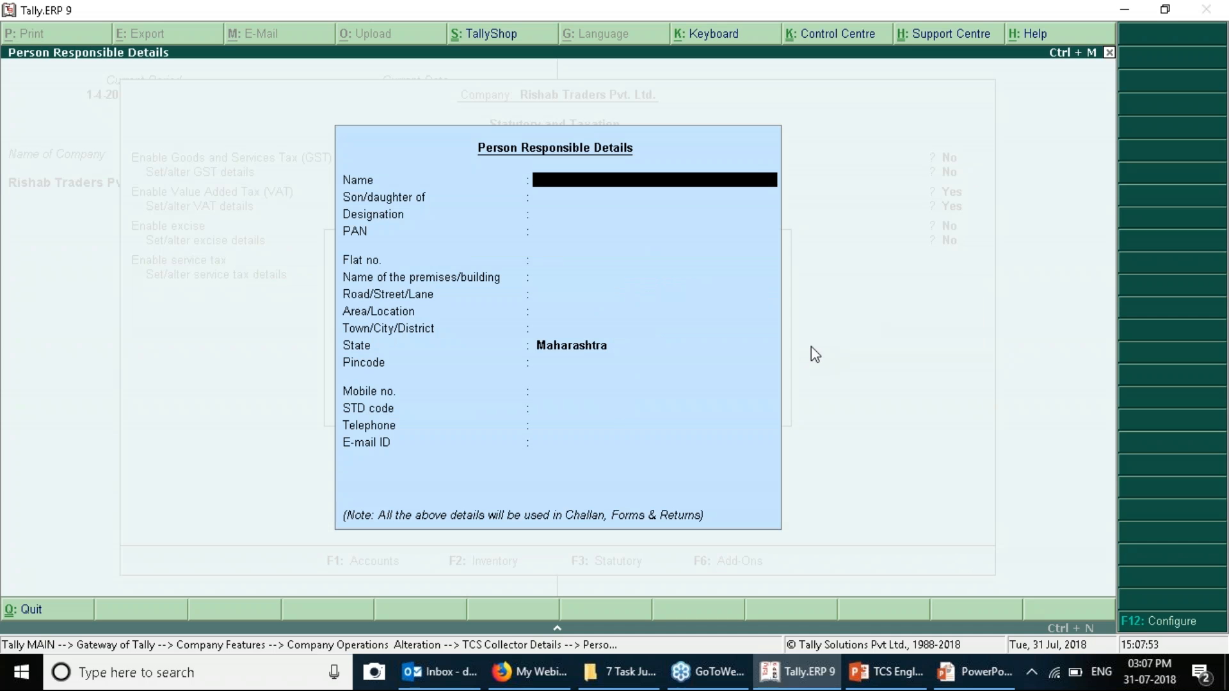
Enter the responsible person's name, leaving the parent's name and designation blank.
text(Rishab)
key(Return)
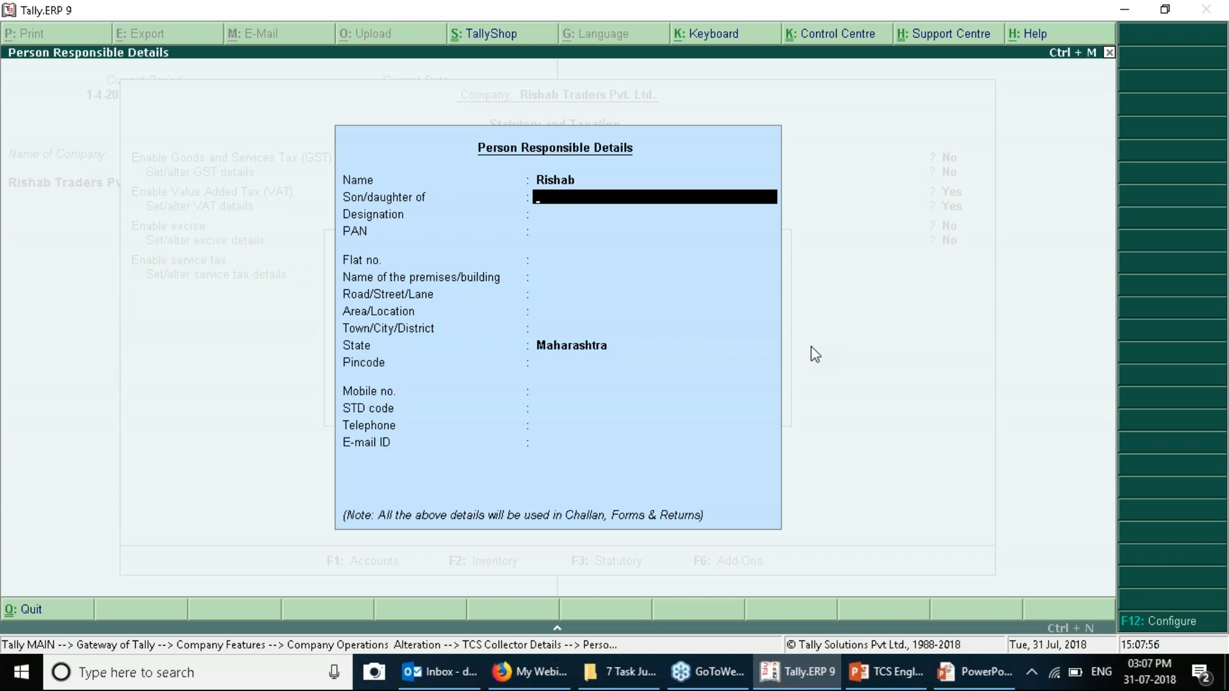
key(Return)
key(Return)
key(Return)
key(Up)
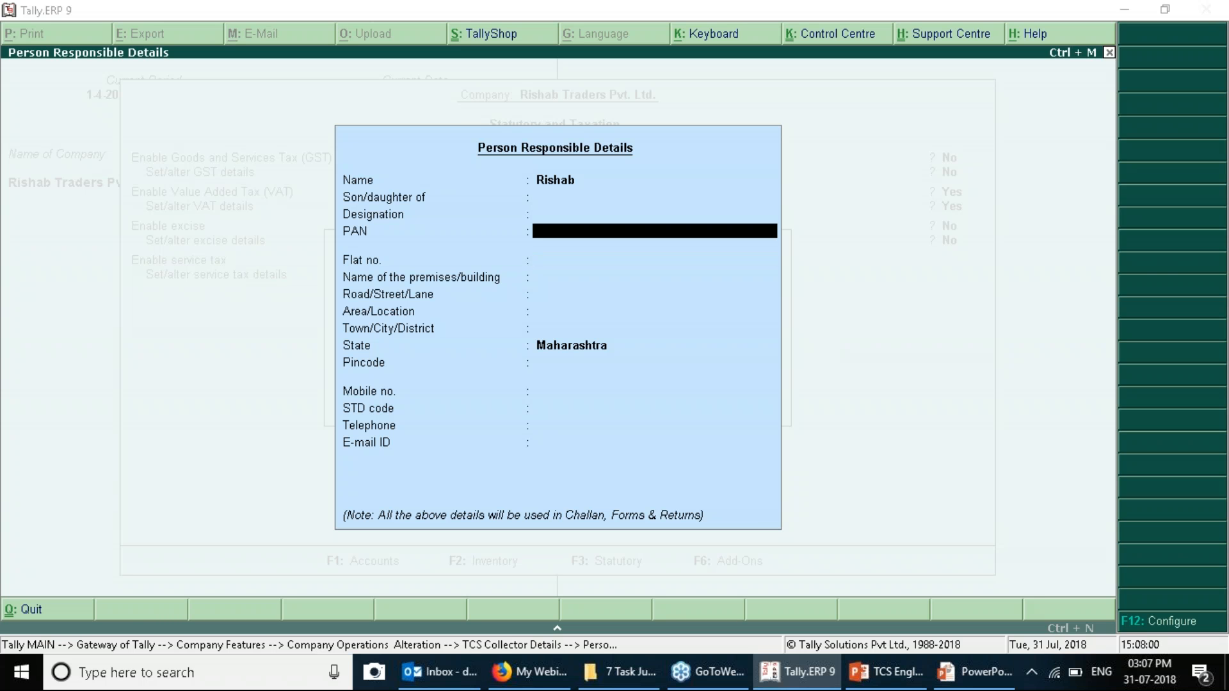
Copy the PAN from the PowerPoint slide into the responsible person's PAN in Tally, leaving the flat, premises, road and area blank.
key(alt+Tab)
double_click(867, 347)
key(ctrl+c)
key(alt+Tab)
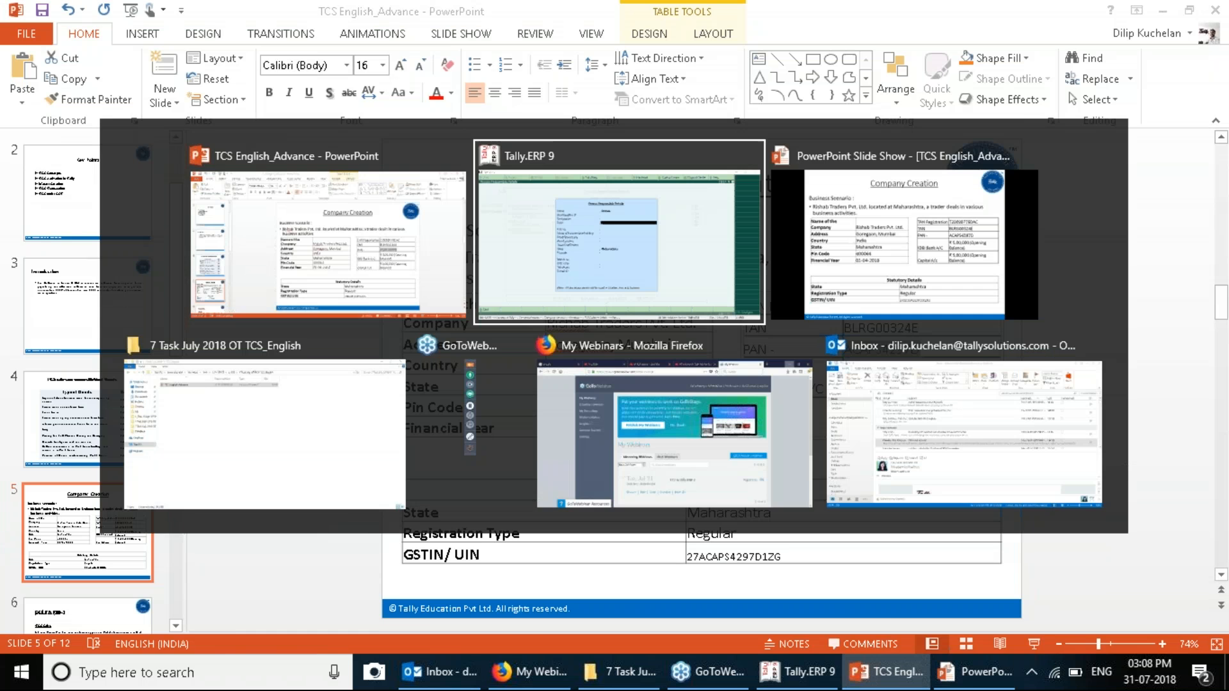
key(ctrl+alt+v)
key(Return)
key(Return)
key(Return)
key(Return)
key(Return)
key(Return)
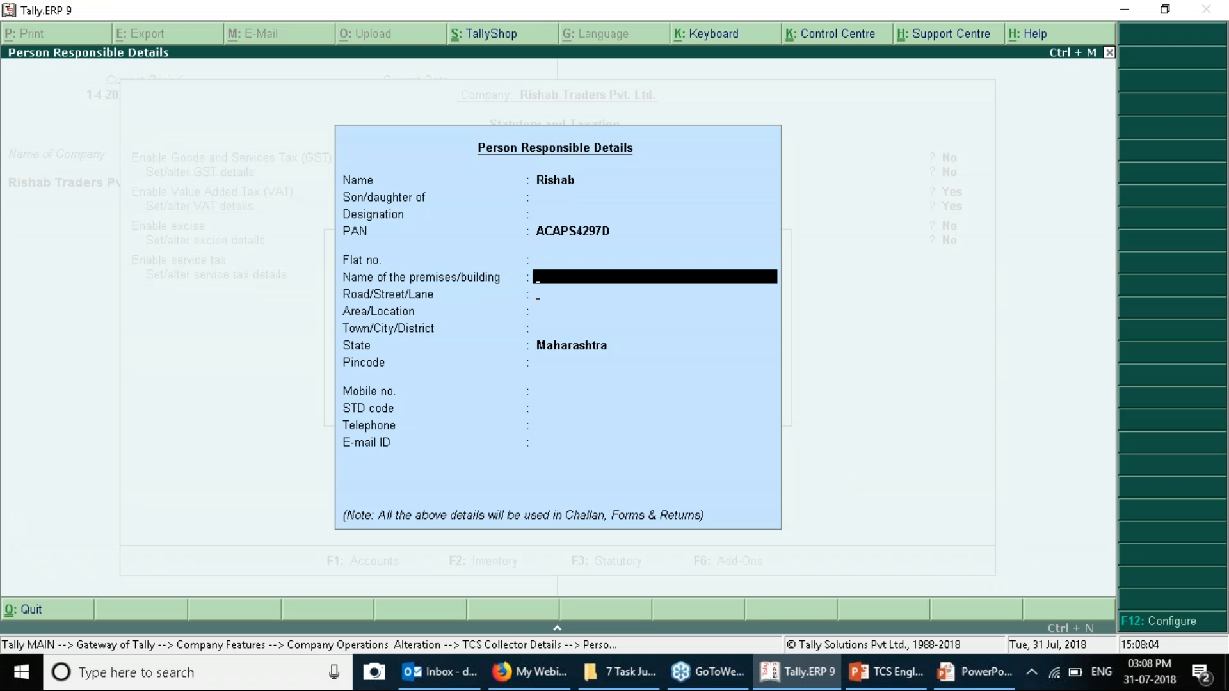
Enter Thane as the responsible person's town/city, accept the TCS details with the remaining defaults and save the statutory features.
key(Up)
text(Thane)
key(Return)
key(Return)
key(Return)
key(Return)
key(Return)
key(Return)
key(Return)
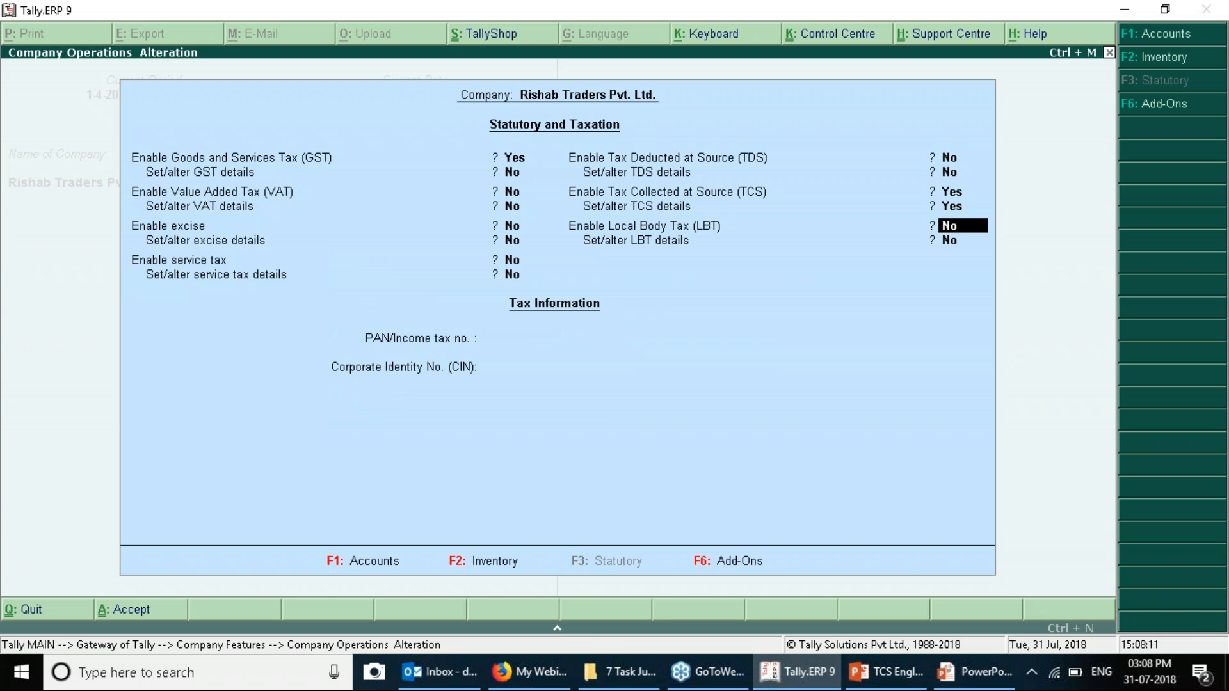
key(ctrl+a)
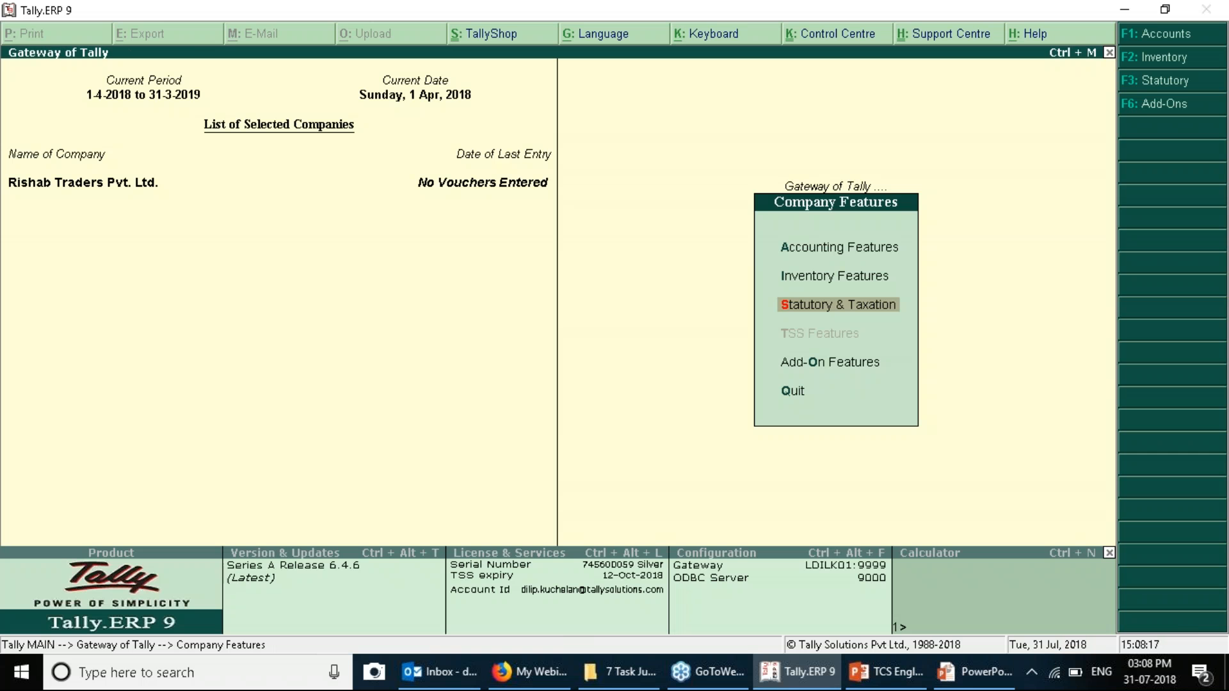
key(Escape)
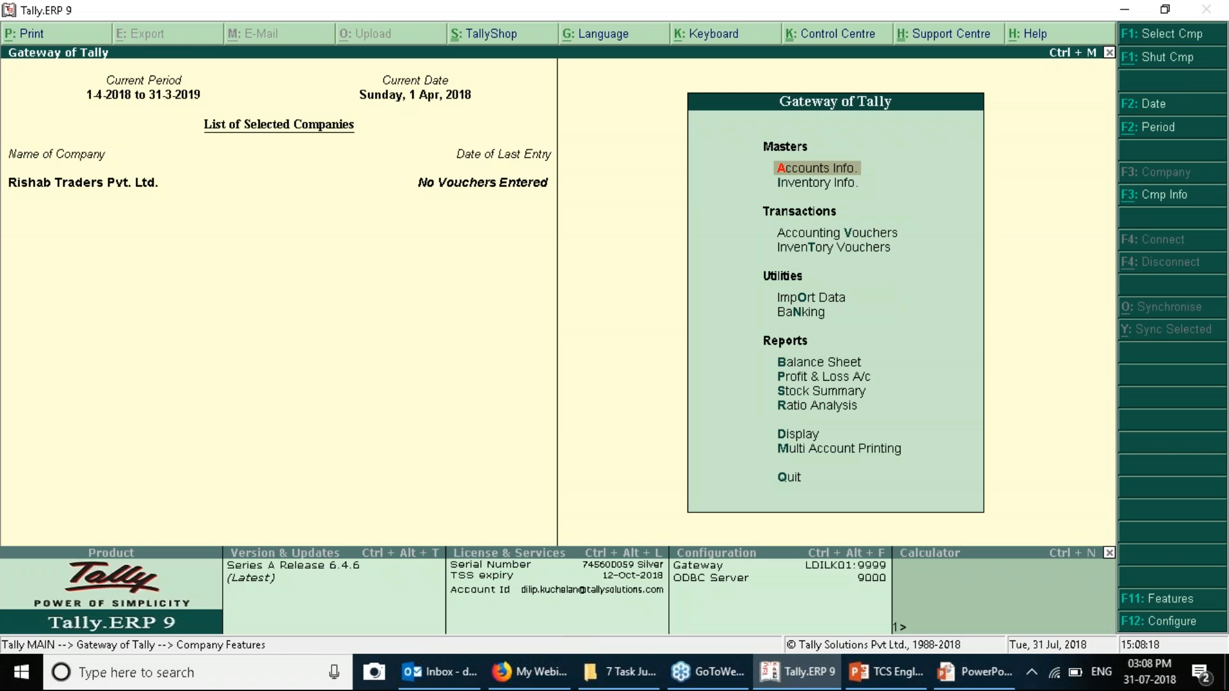
Start creating a single ledger in Tally, consulting the Company Creation slide in PowerPoint for the account details.
key(alt+Tab)
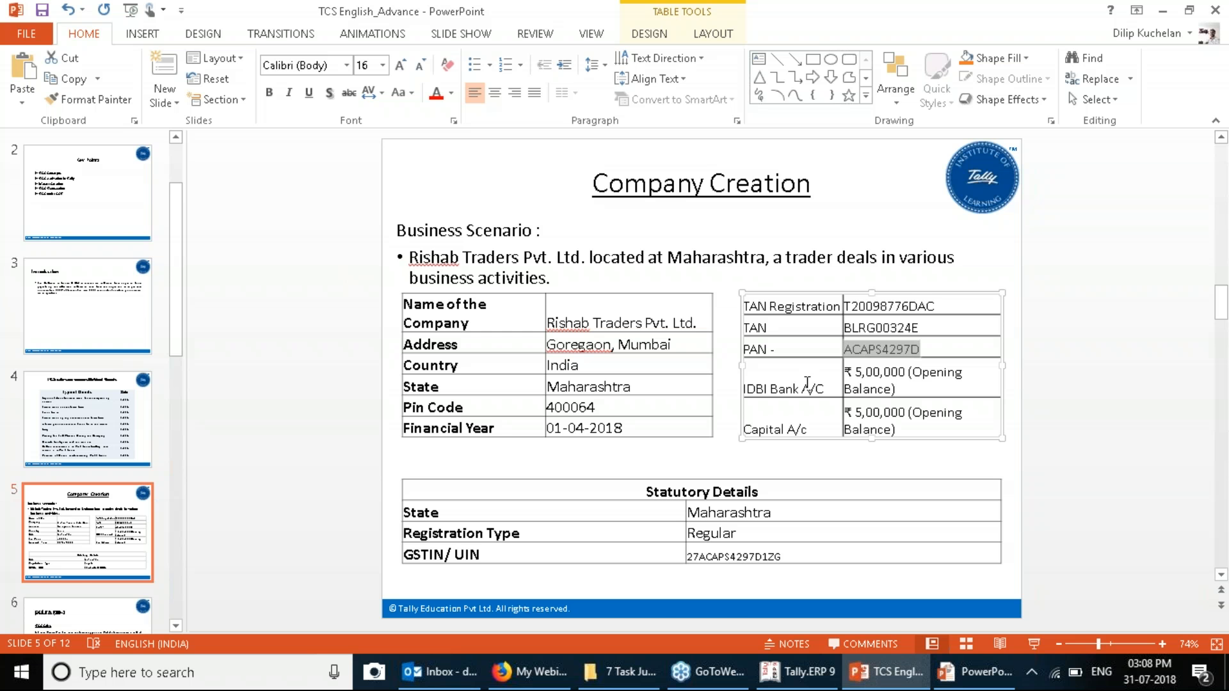
key(alt+Tab)
key(Return)
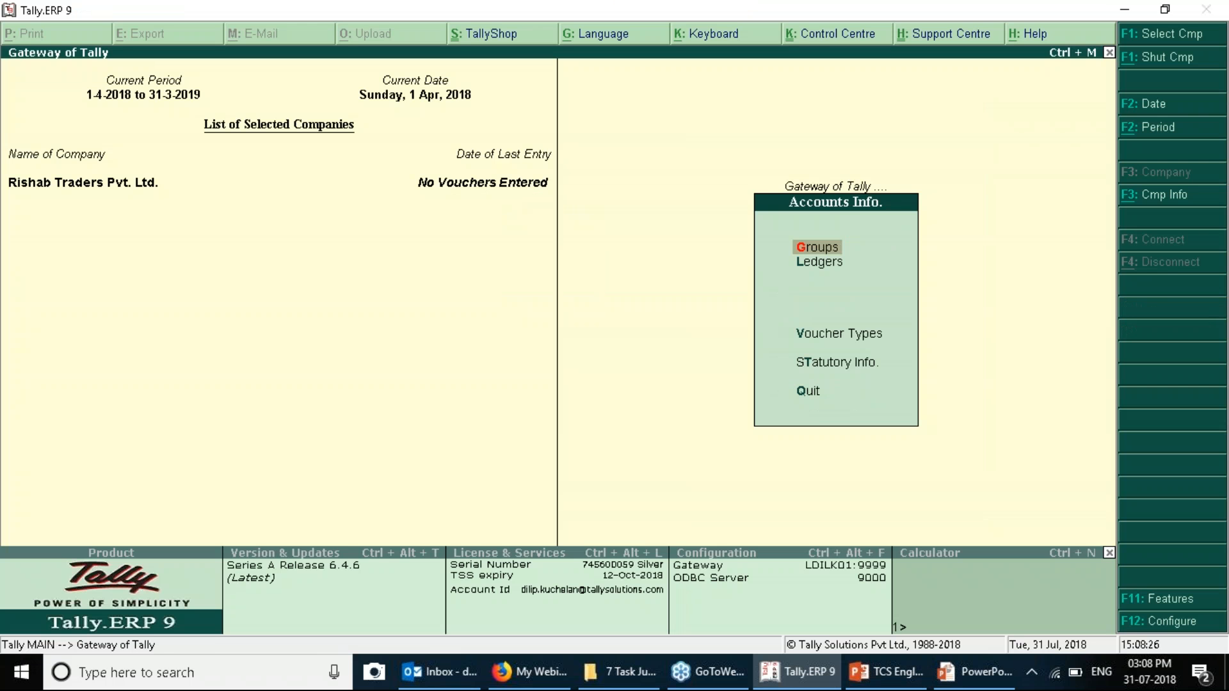
key(alt+Tab)
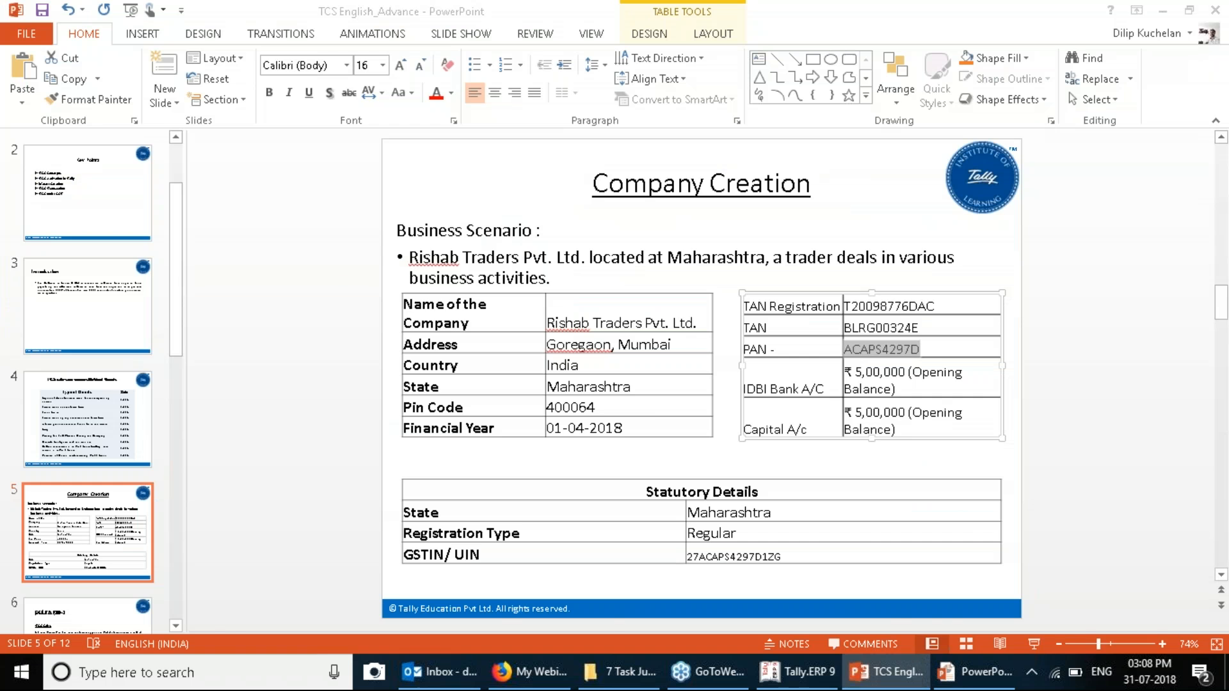
key(alt+Tab)
key(Return)
key(Return)
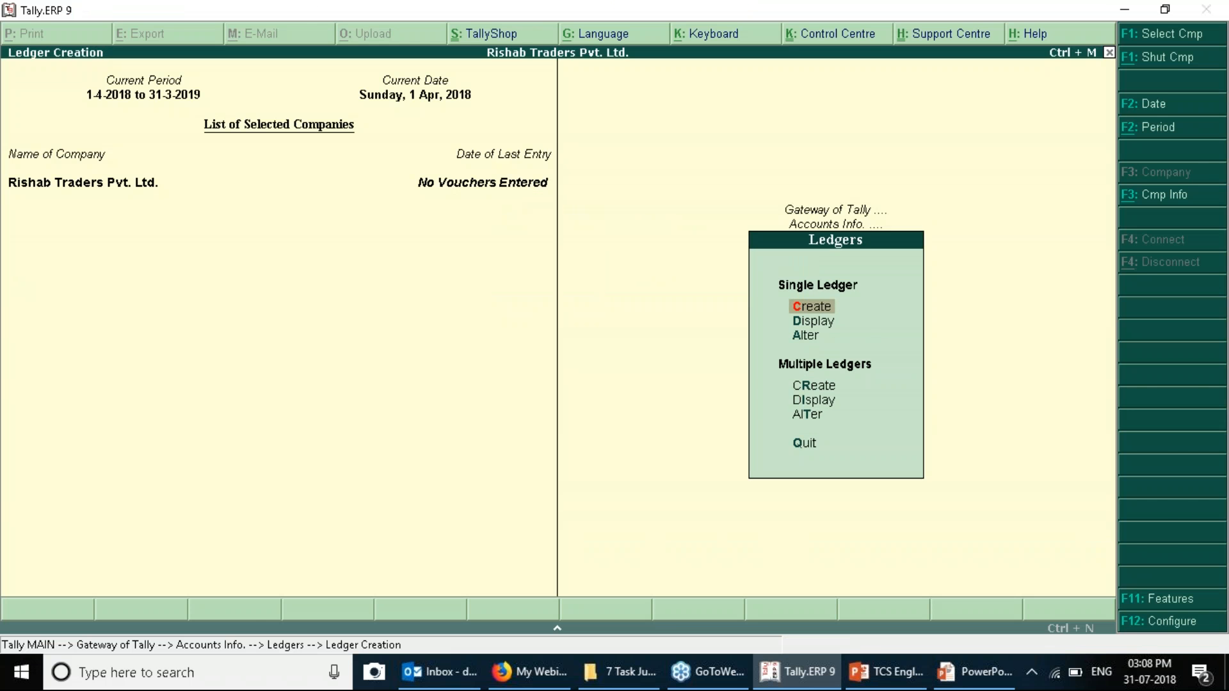
Copy the account name IDBI Bank A/C from the PowerPoint slide into the new ledger's name in Tally, leaving the alias blank.
key(alt+Tab)
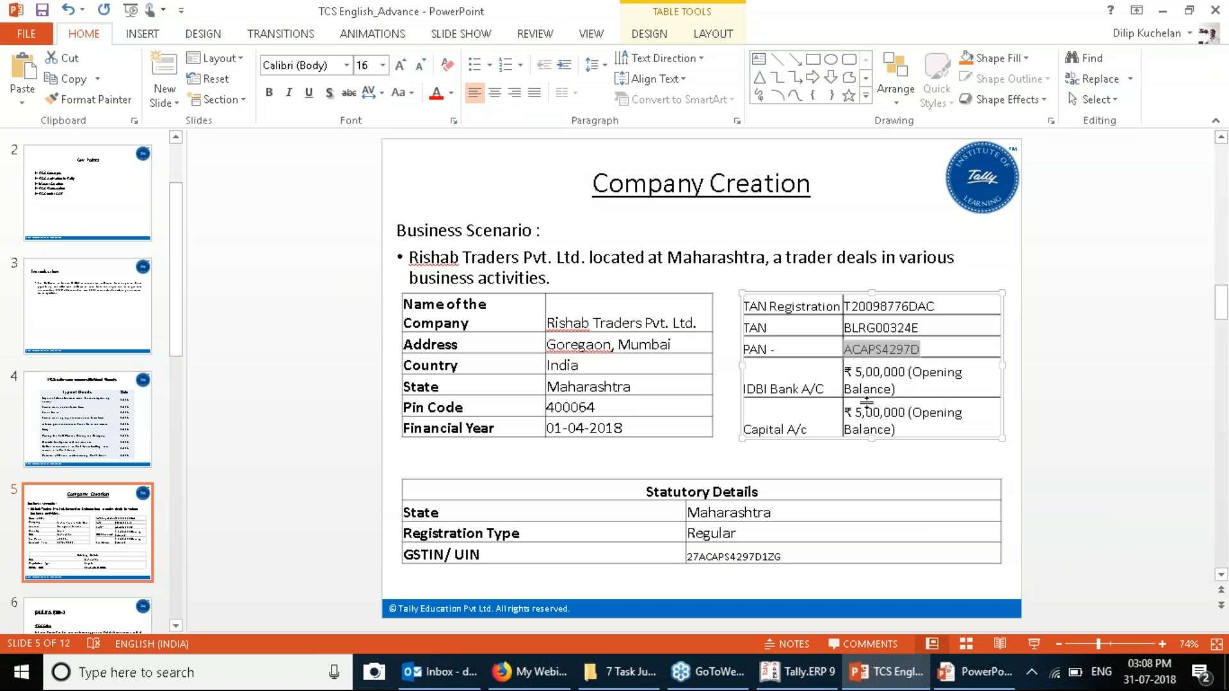
drag(825, 389, 745, 389)
key(ctrl+c)
key(alt+Tab)
key(ctrl+alt+v)
key(Return)
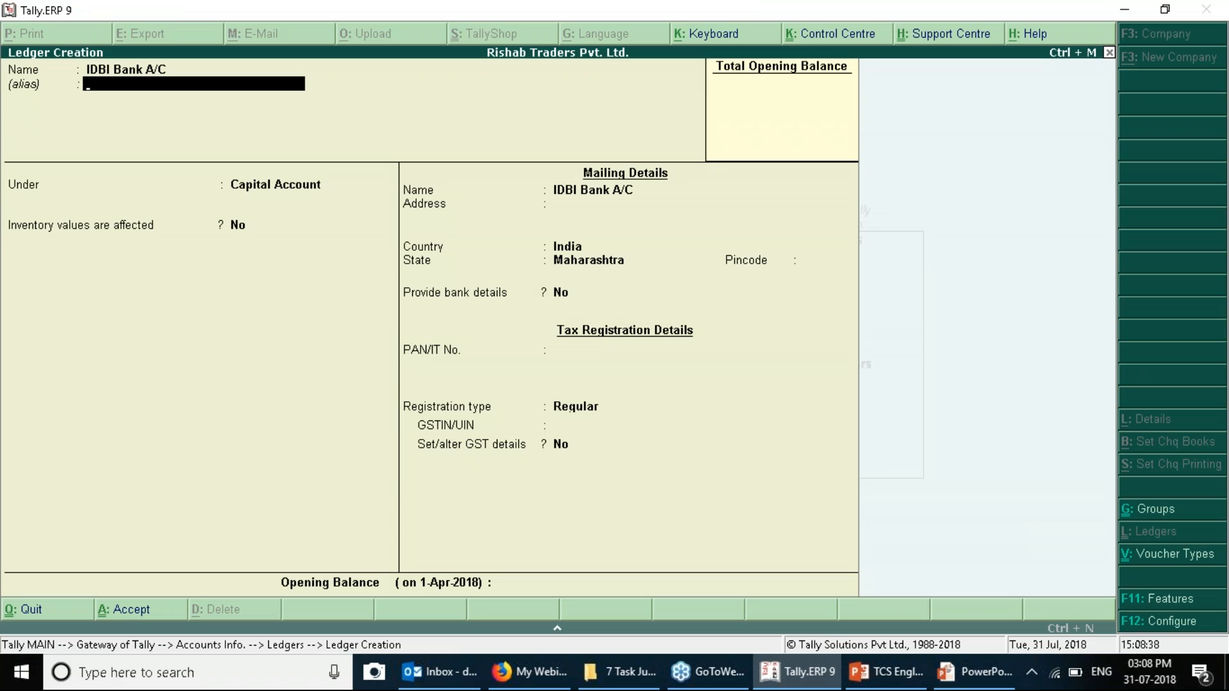
key(BackSpace)
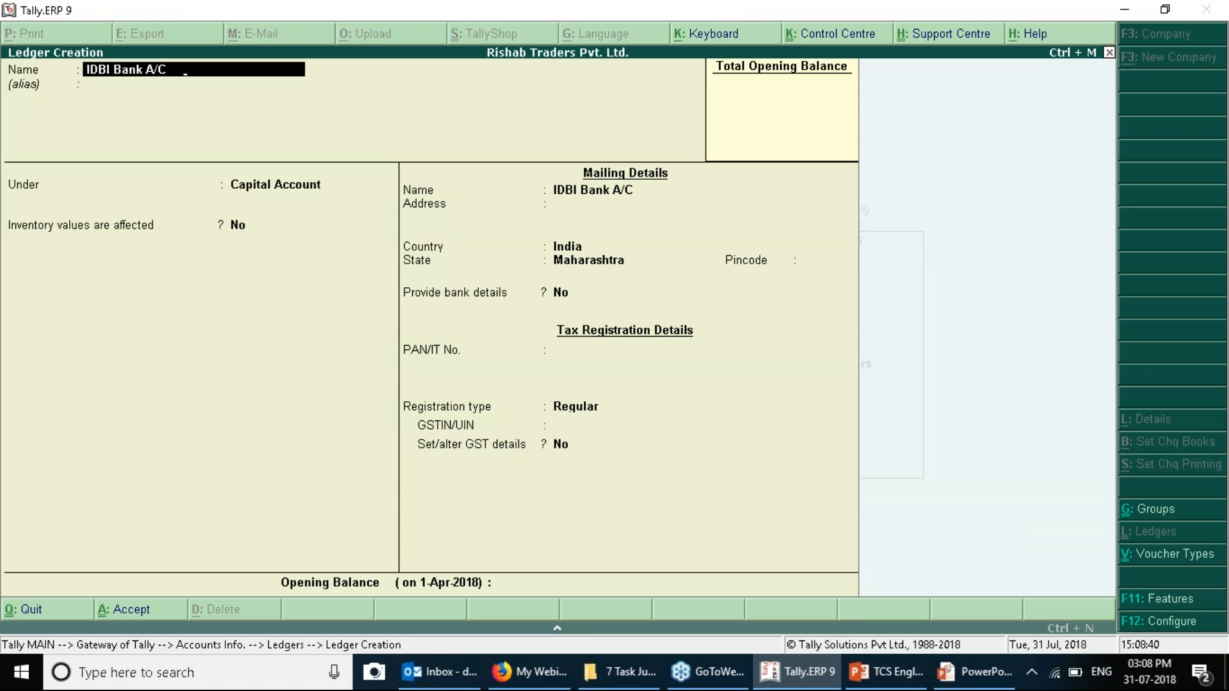
key(Return)
key(Return)
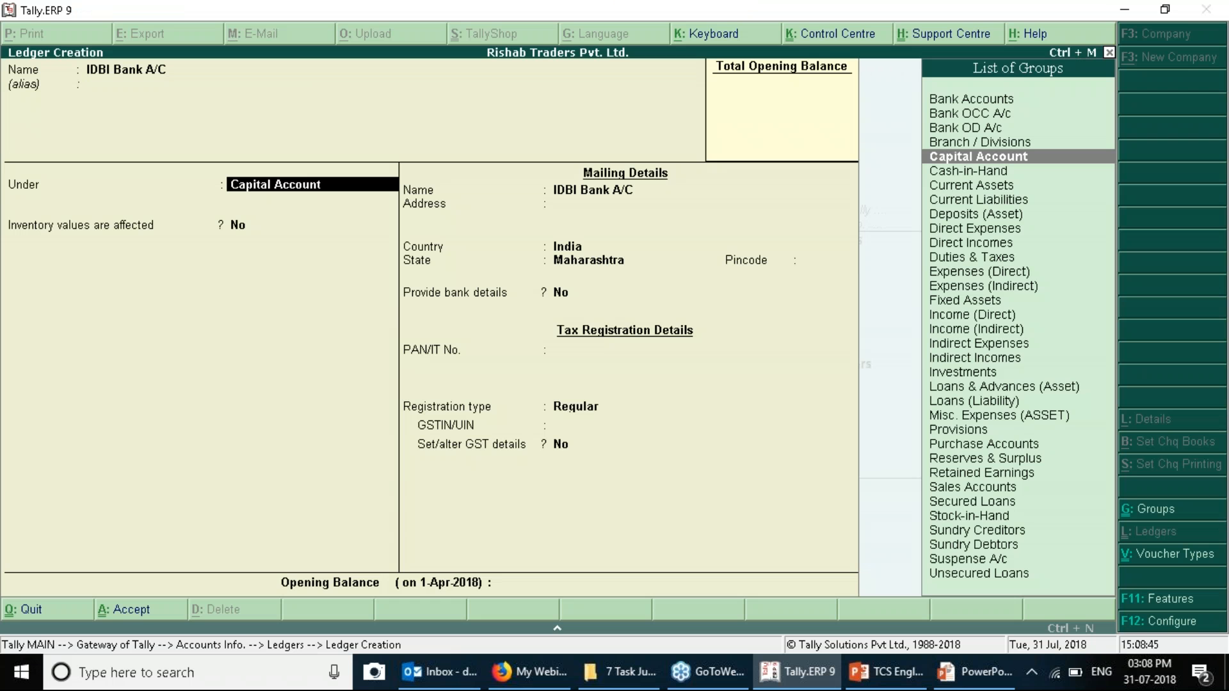
Place the ledger under Bank Accounts and accept the default bank, mailing and tax registration details, leaving the GSTIN blank.
text(Ban)
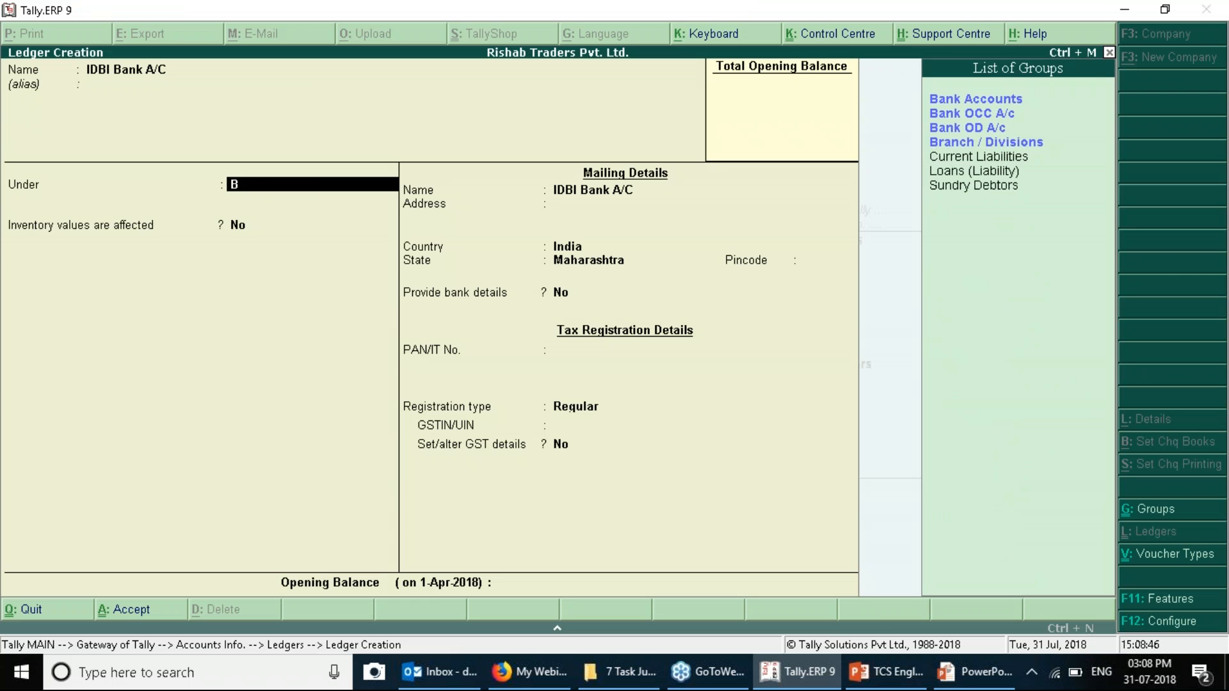
key(Return)
key(Return)
key(Return)
key(Return)
key(Return)
key(Return)
key(Return)
key(Return)
key(Return)
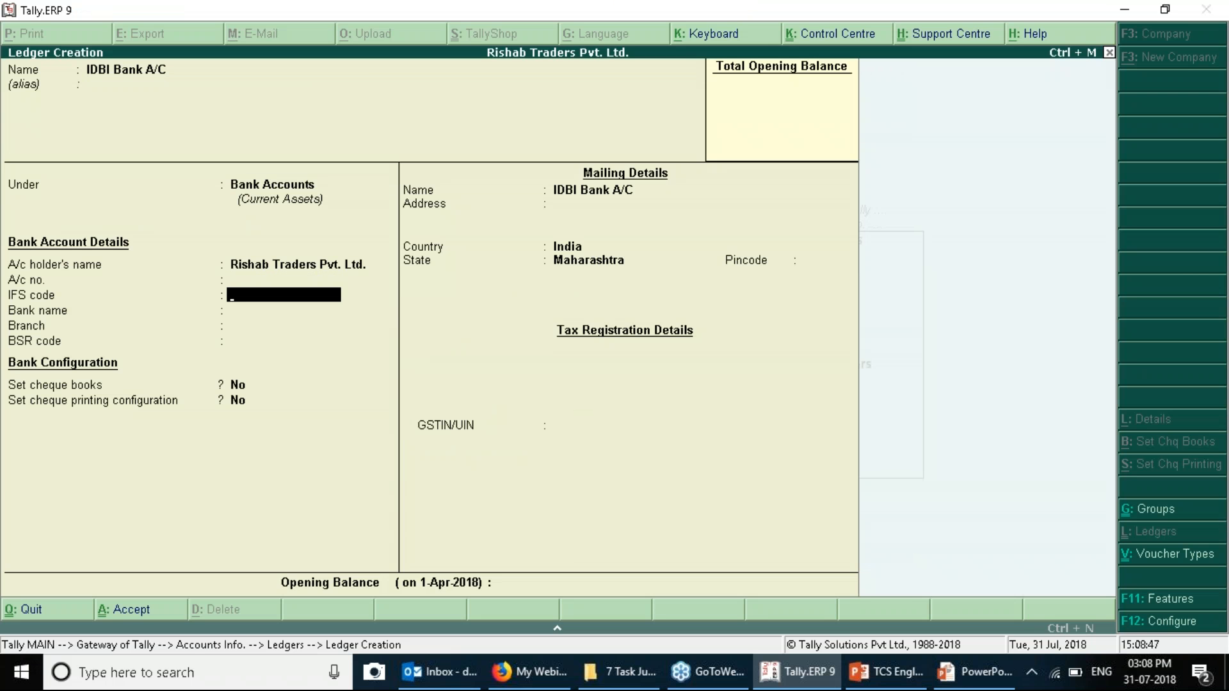
key(Return)
key(Return)
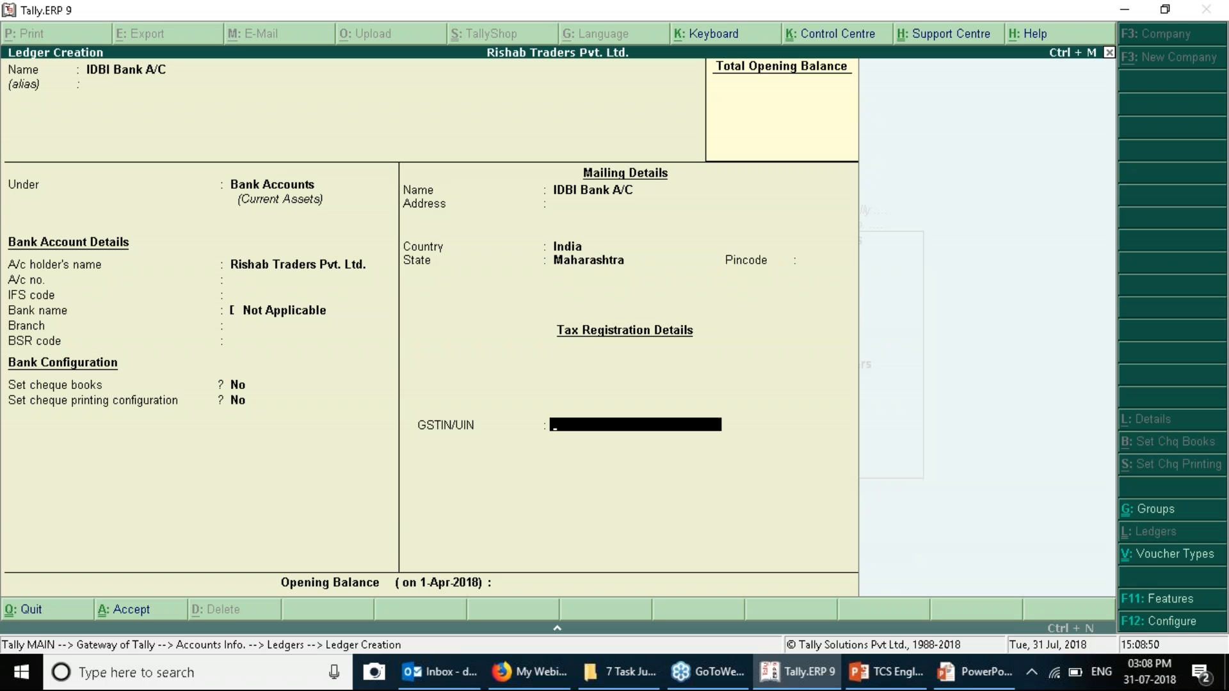
key(Return)
Give the IDBI Bank A/C ledger the opening balance of 5,00,000 shown on the slide and save the ledger.
key(alt+Tab)
key(alt+Tab)
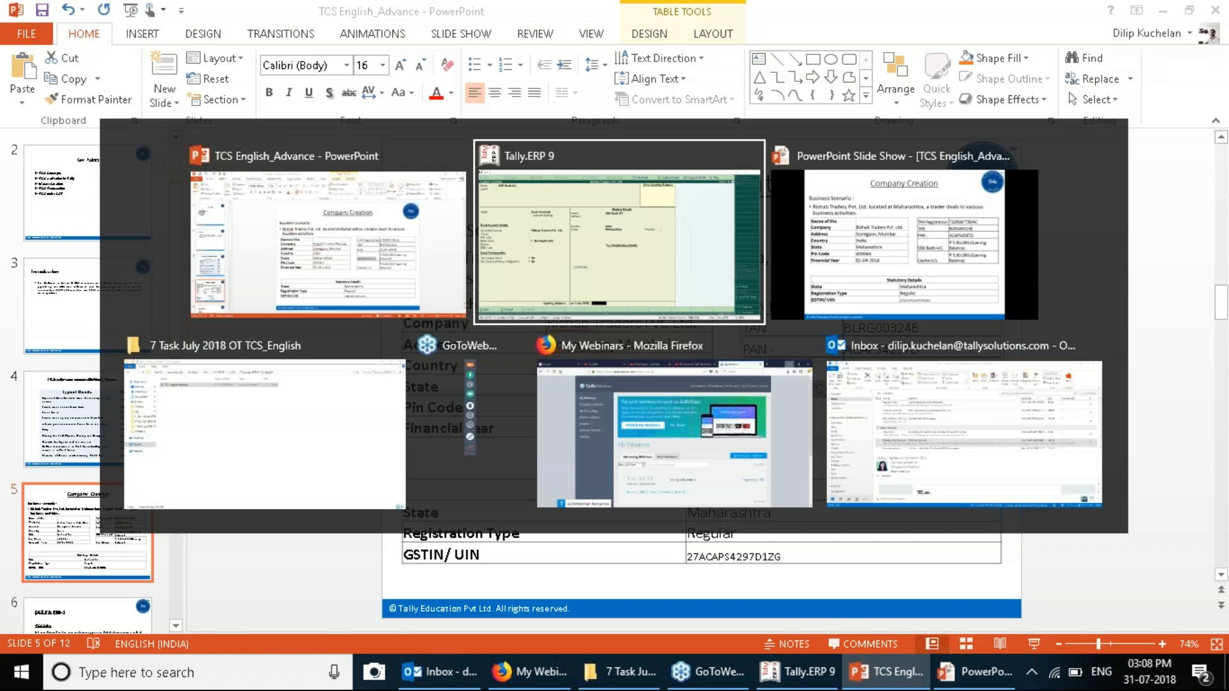
text(5,00,00)
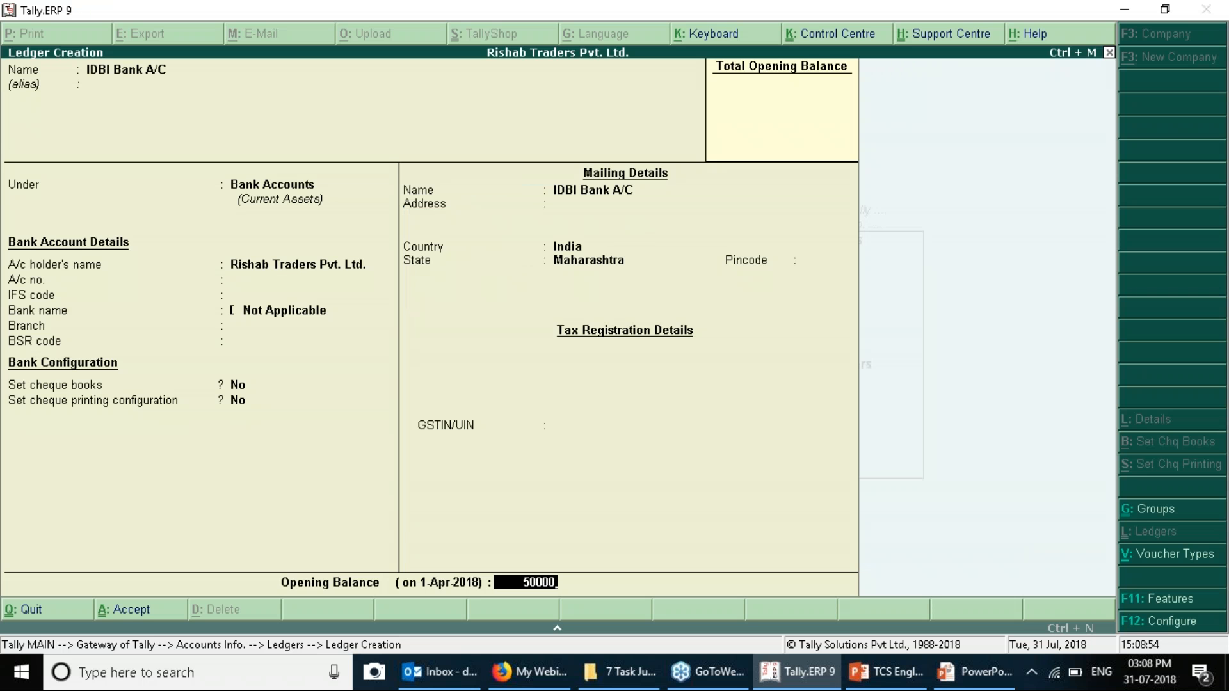
text(0)
key(Return)
key(ctrl+a)
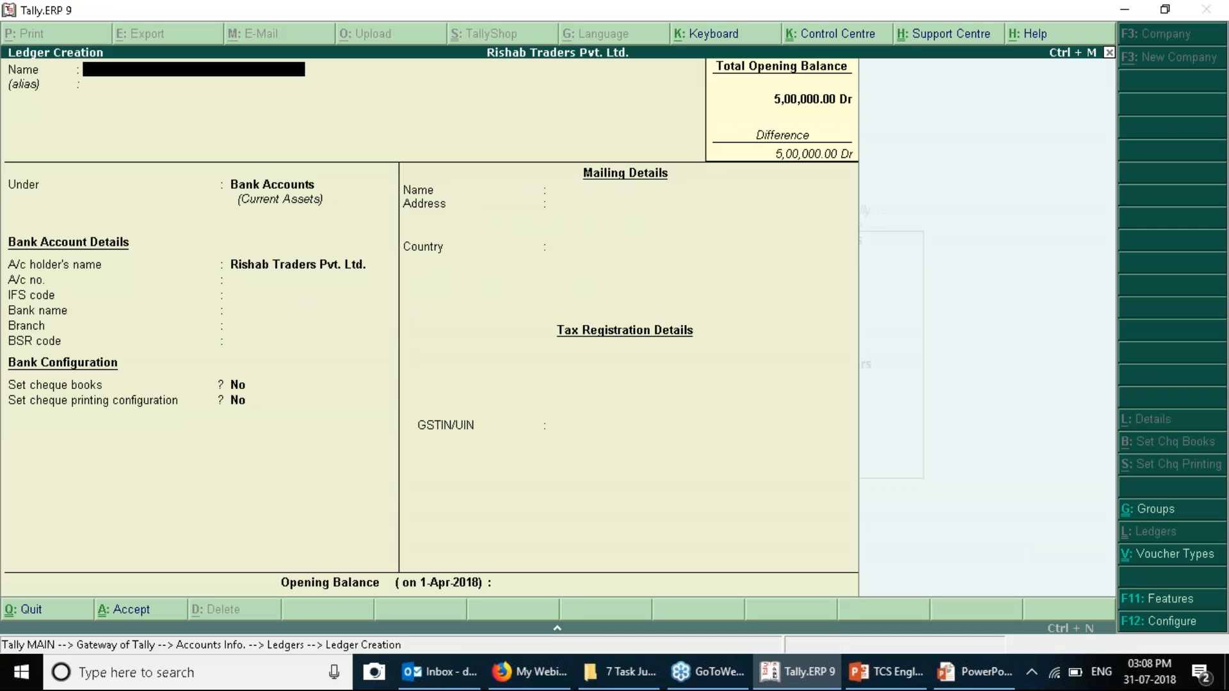
Name the next ledger Capital A/c, leaving its alias blank.
text(Capigta)
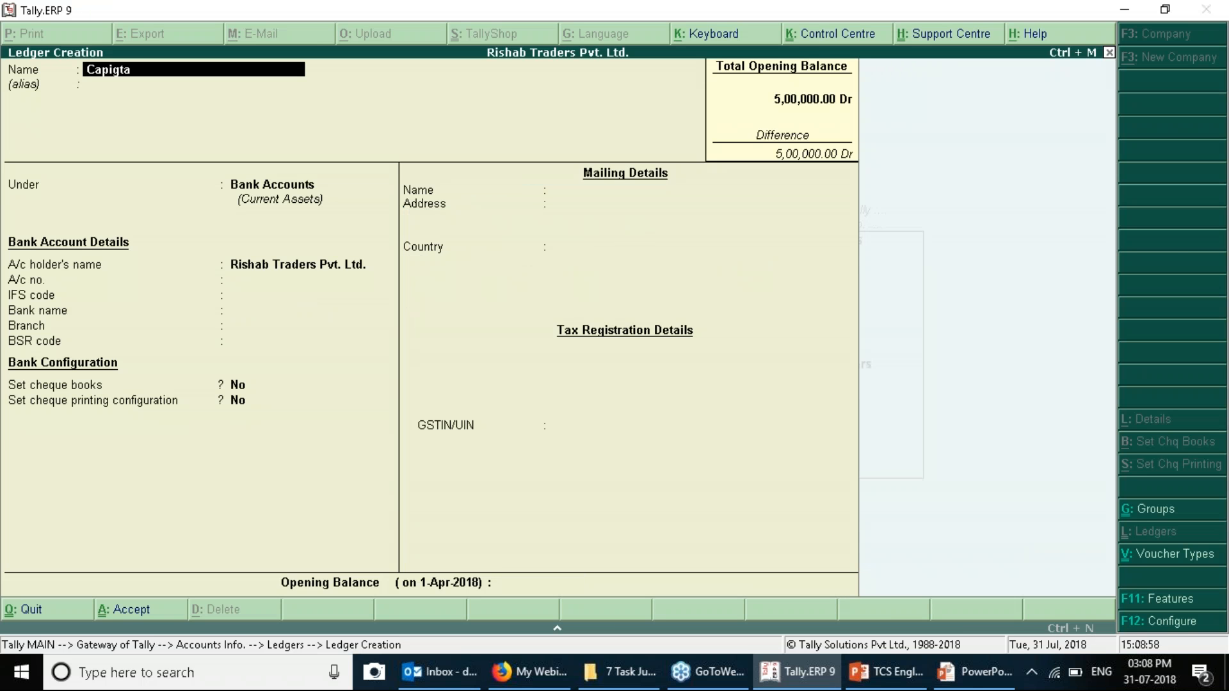
key(BackSpace)
key(BackSpace)
key(BackSpace)
text(tal A/c)
key(Return)
key(Return)
Place the Capital A/c ledger under Capital Account and accept the default mailing and tax registration details, leaving the GSTIN blank.
key(Return)
key(Return)
key(BackSpace)
key(BackSpace)
text(Ca)
key(Down)
key(Return)
key(Return)
key(Return)
key(Return)
key(Return)
key(Return)
key(Return)
key(Return)
key(Return)
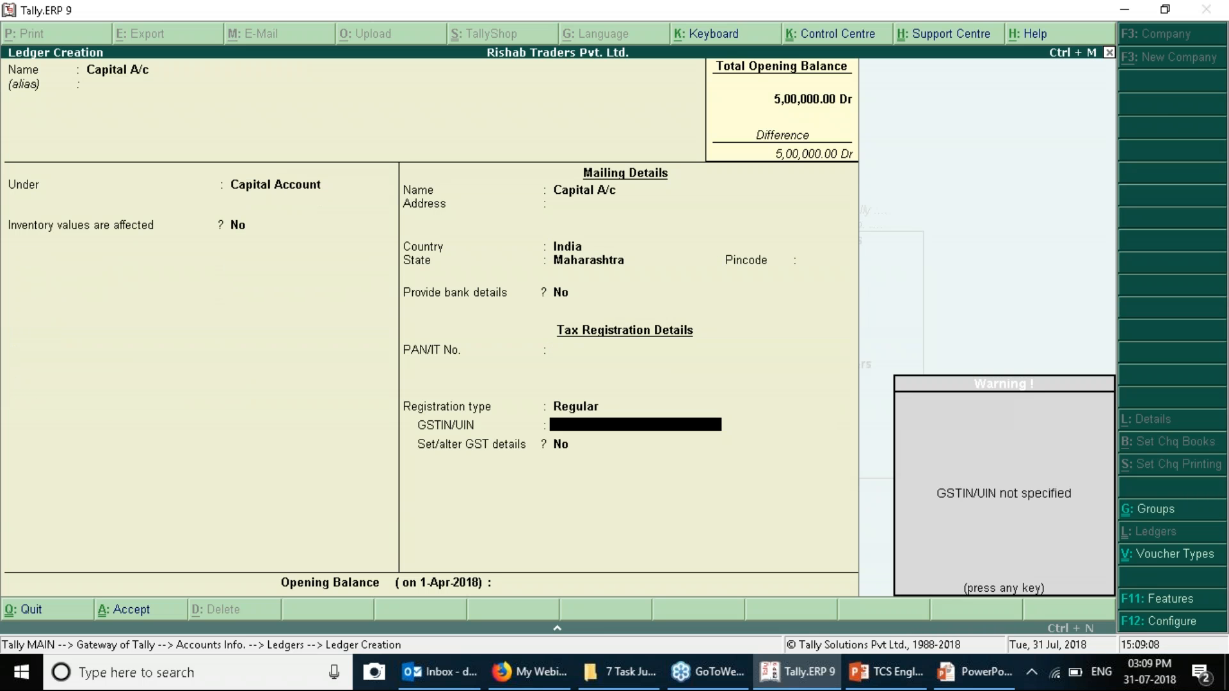
Set the Capital A/c ledger's opening balance to 5,00,000 Cr and save the ledger.
text(50000)
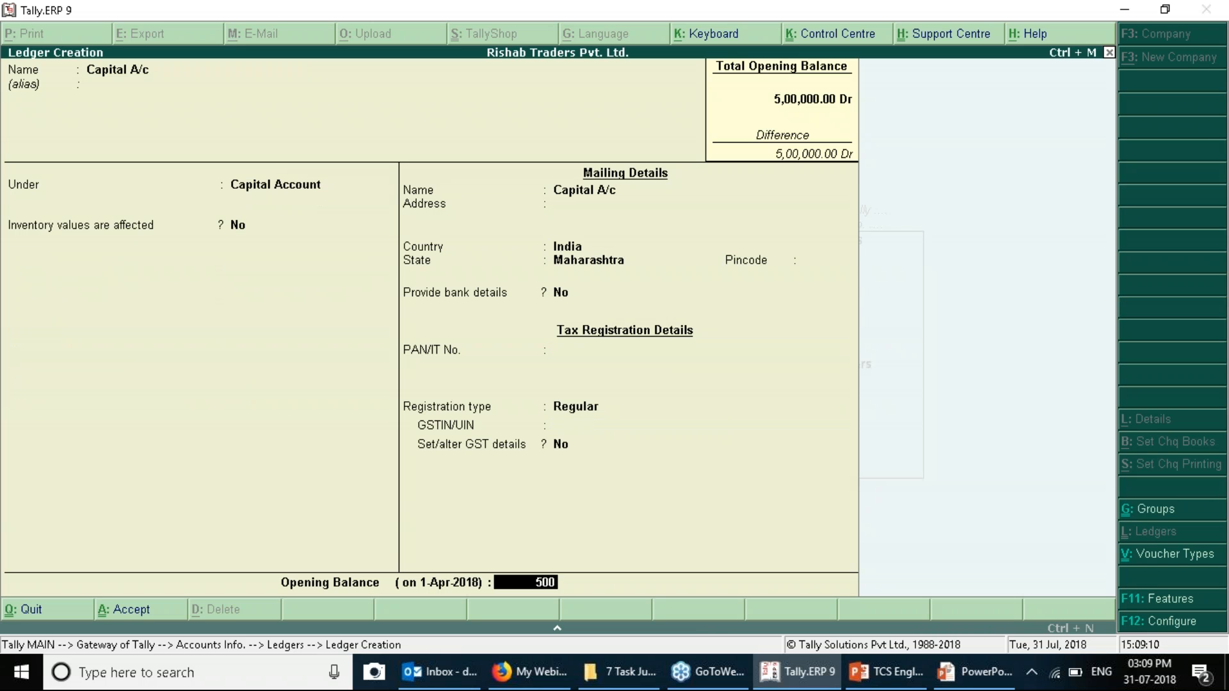
key(Return)
key(BackSpace)
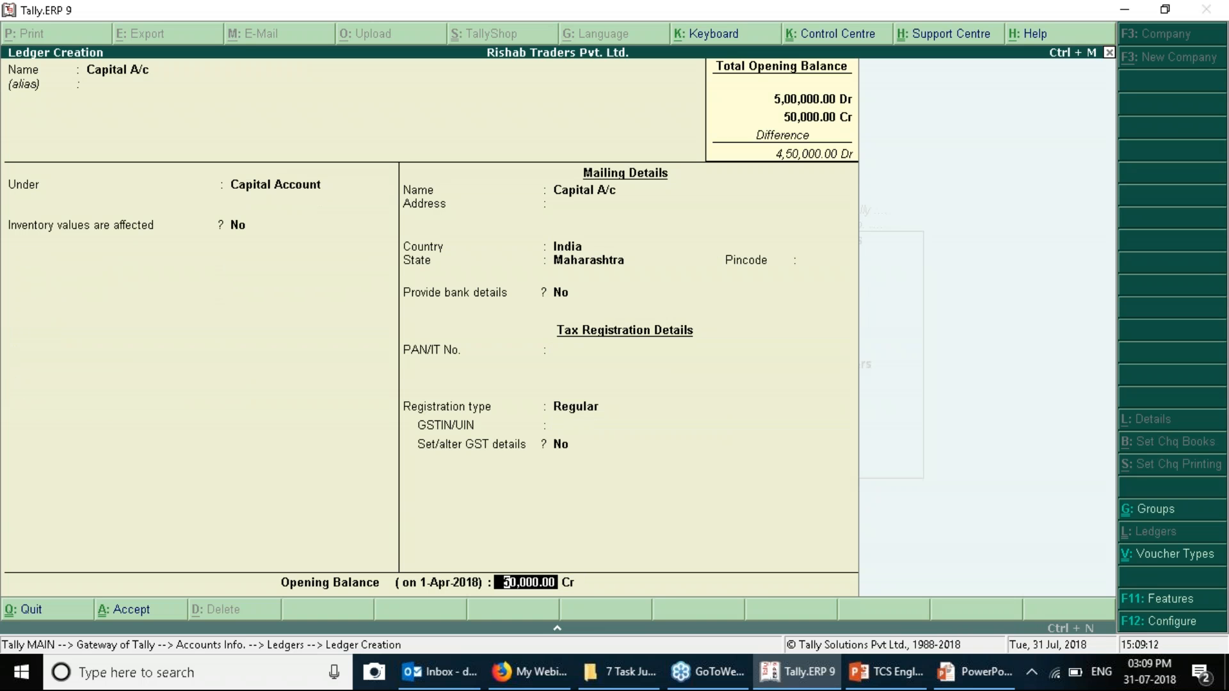
text(500000)
key(Return)
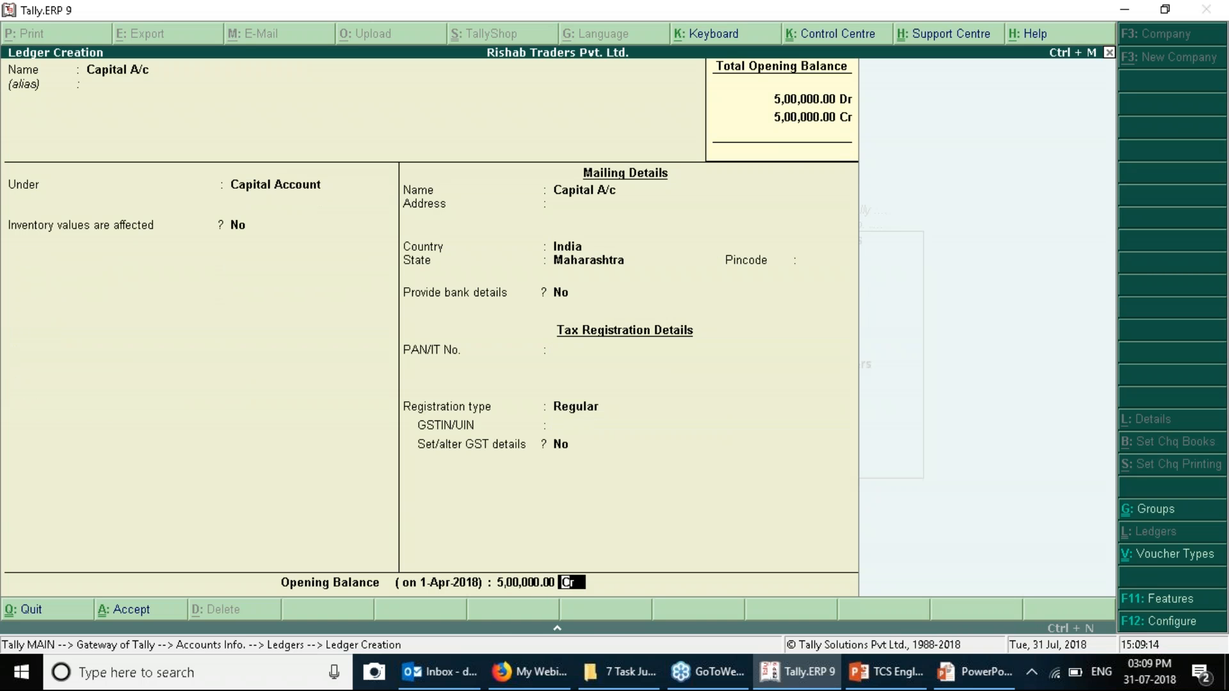
key(Return)
key(Return)
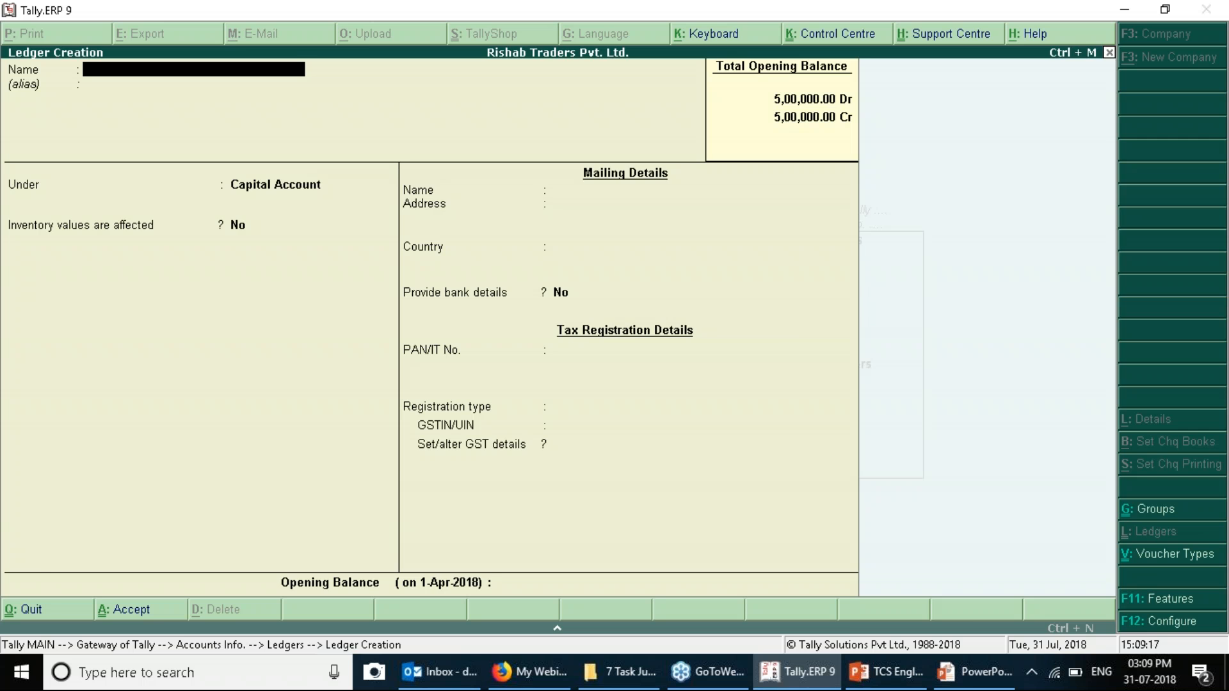
Switch to the PowerPoint slide show and advance to the Scenario-1 TCS Sales slide.
key(alt+Tab)
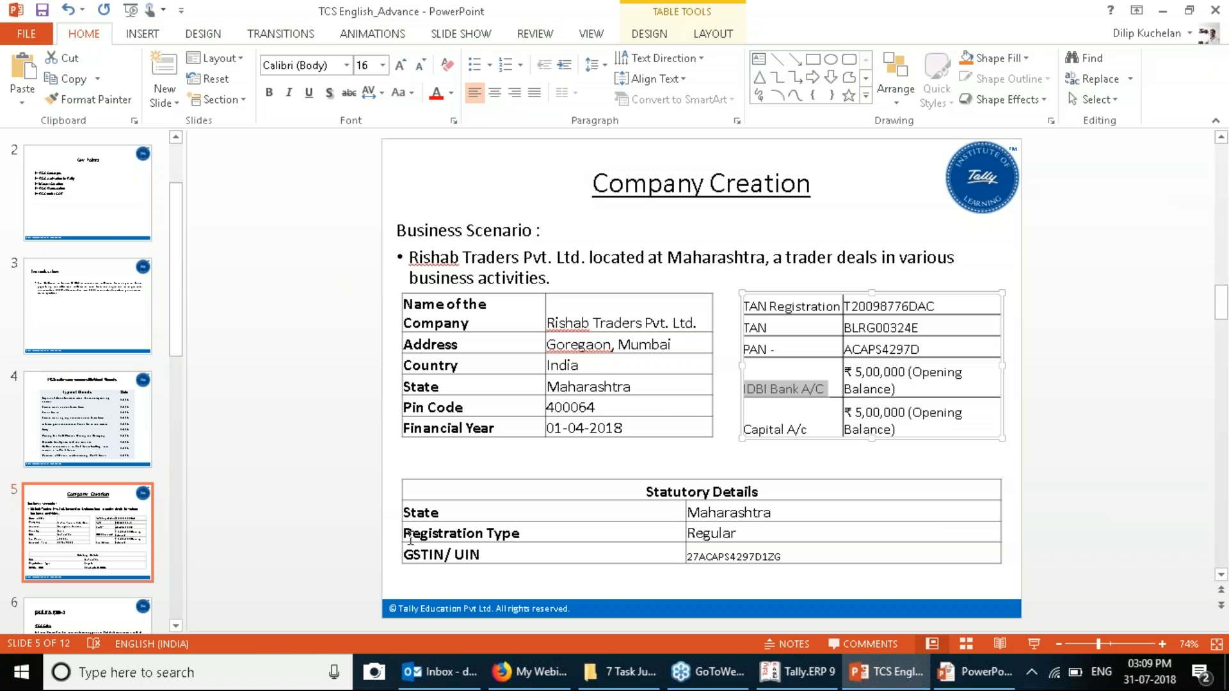
click(975, 681)
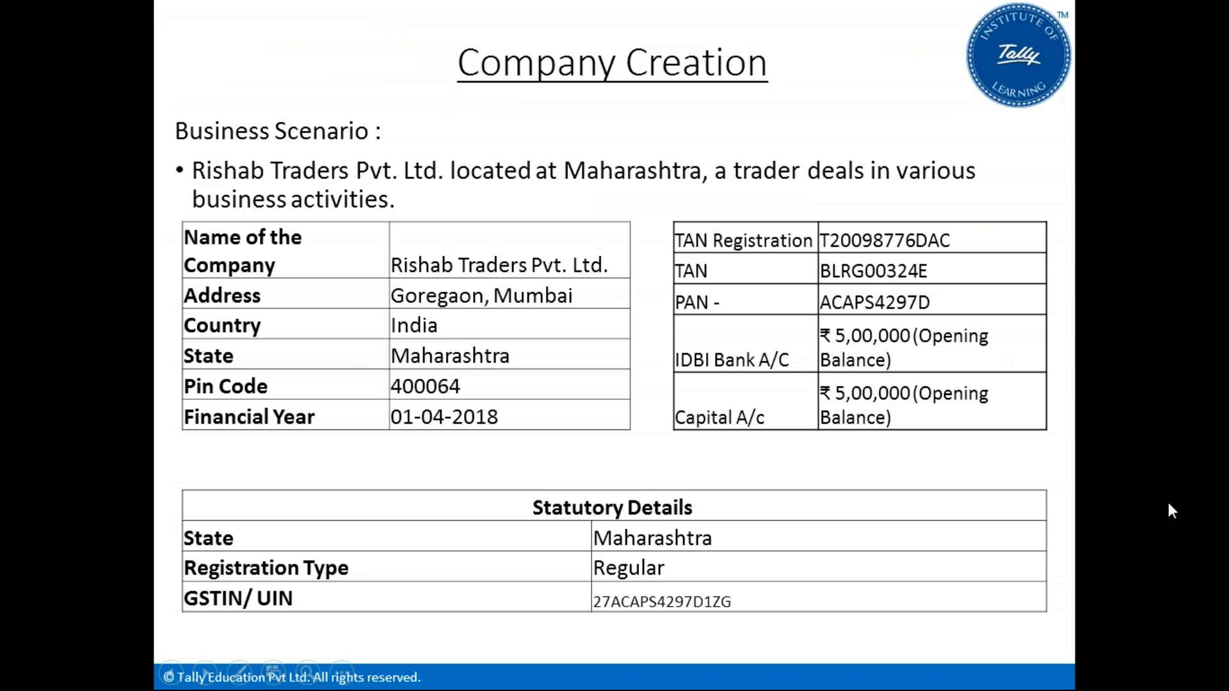
key(Right)
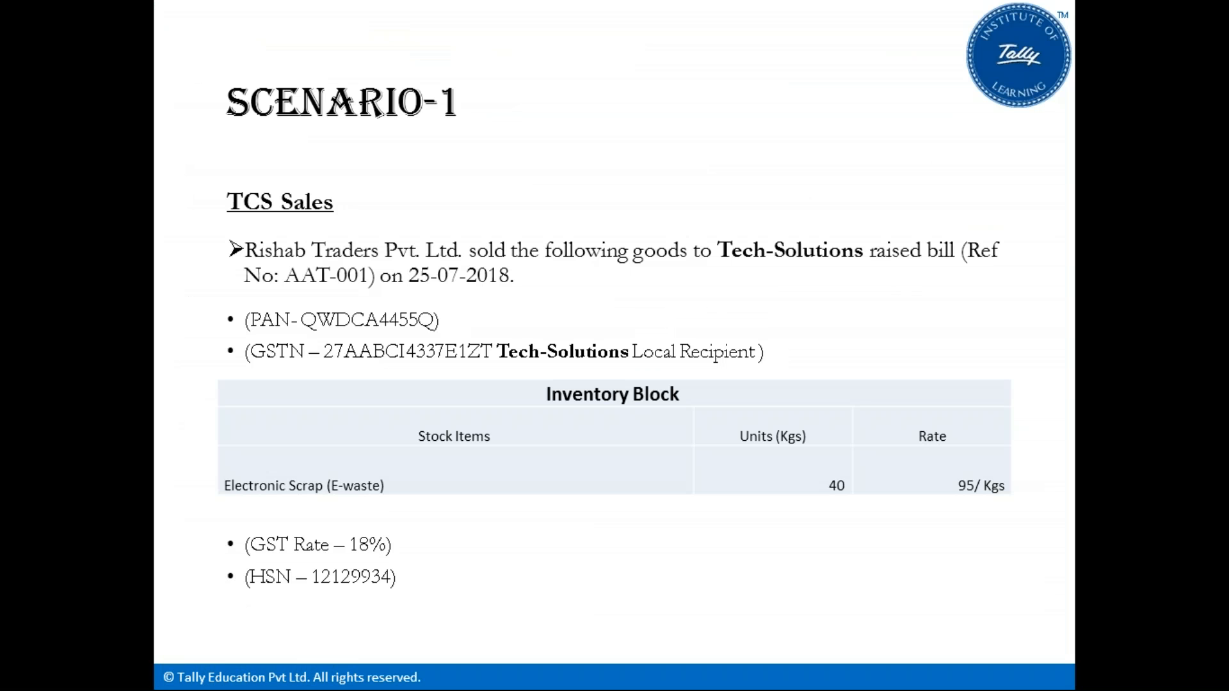
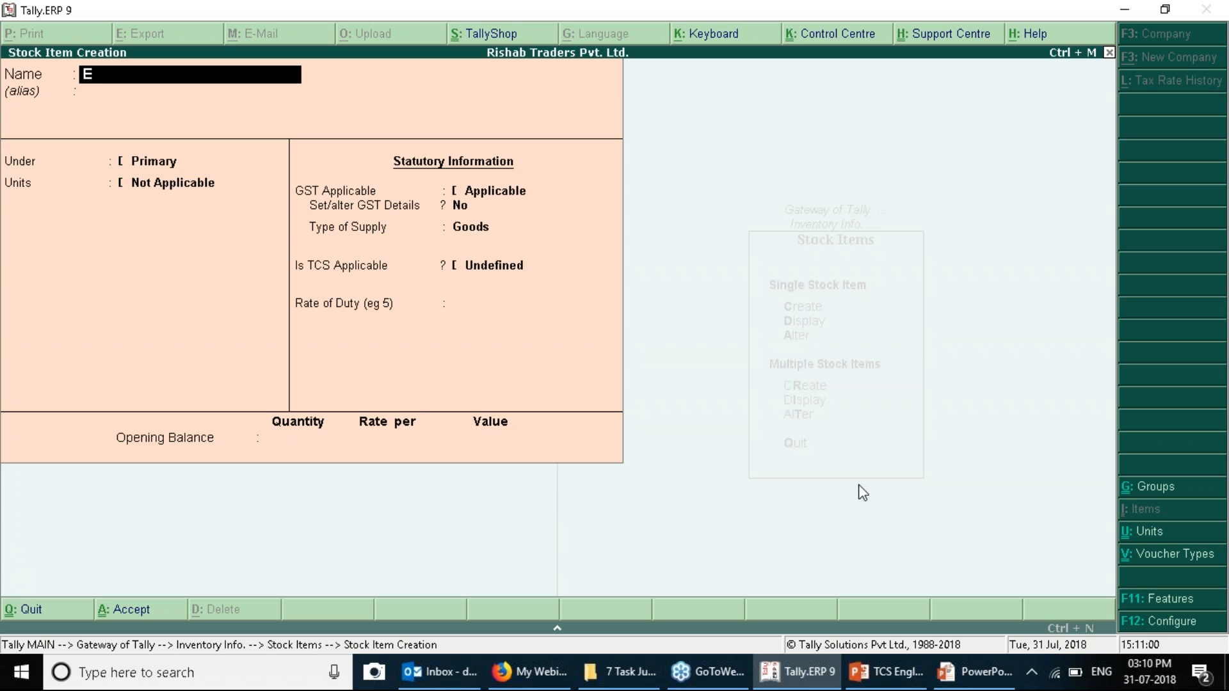
Complete the stock item's name as Electronic Scrap (E-Waste) following the slide, leaving the alias blank and the group as Primary.
text(nic)
key(alt+Tab)
key(alt+Tab)
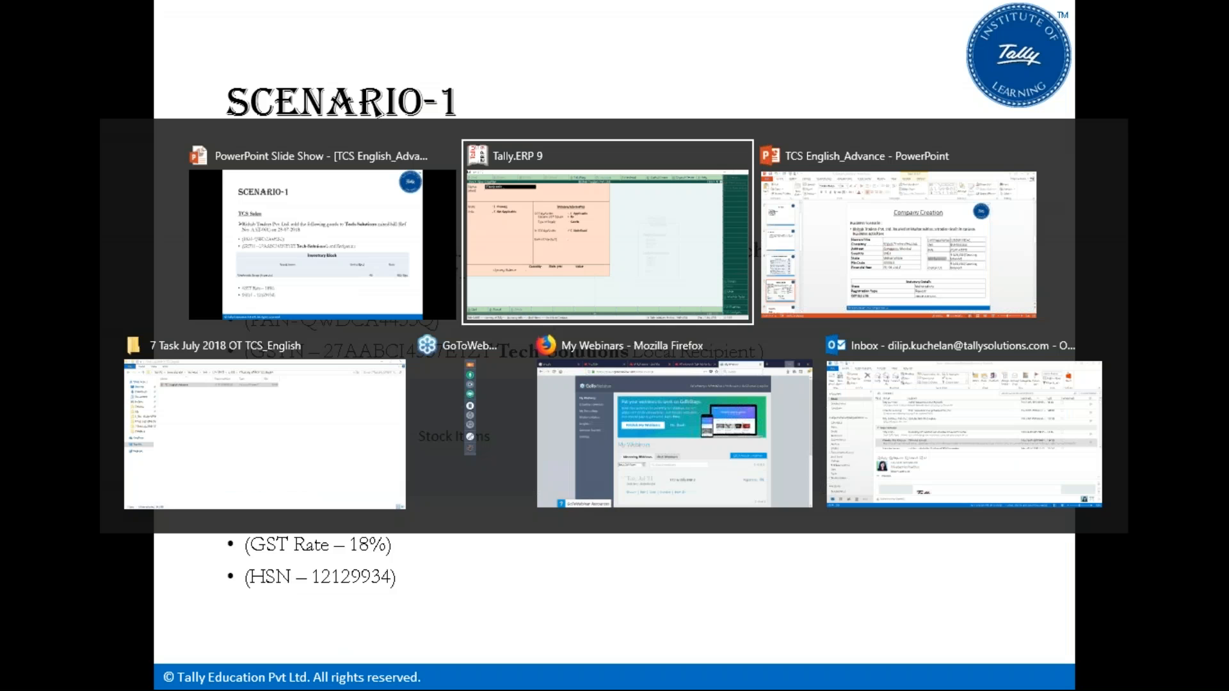
text(Scrap ()
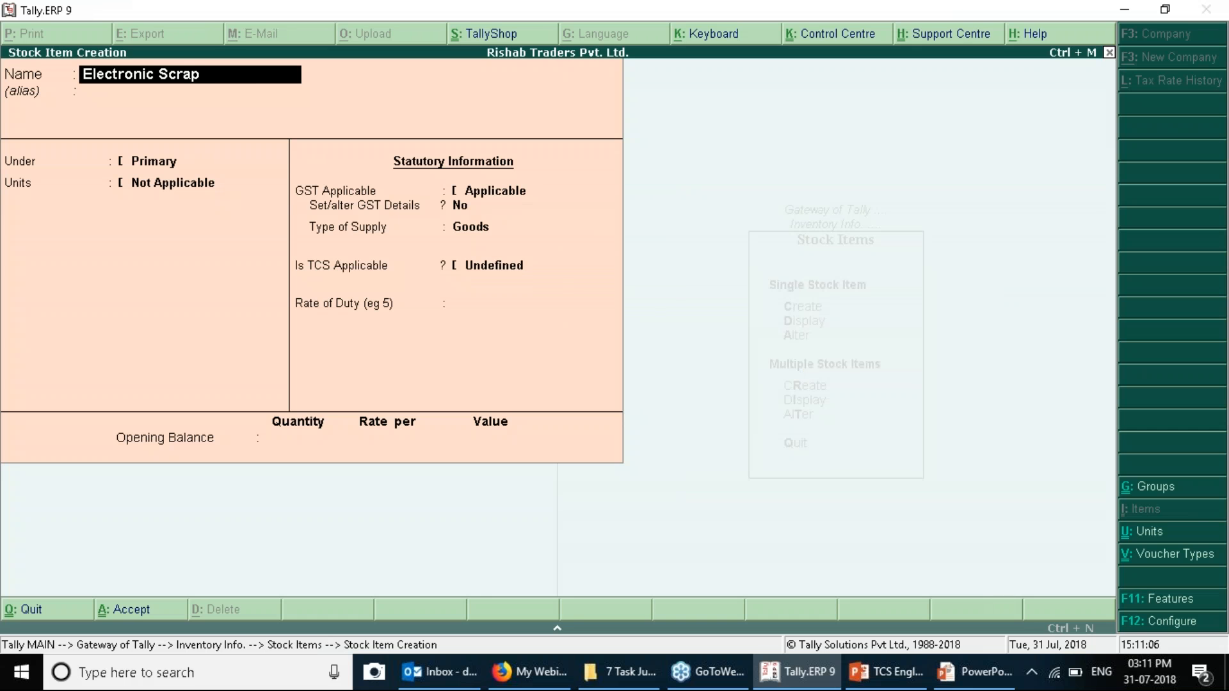
key(alt+Tab)
key(alt+Tab)
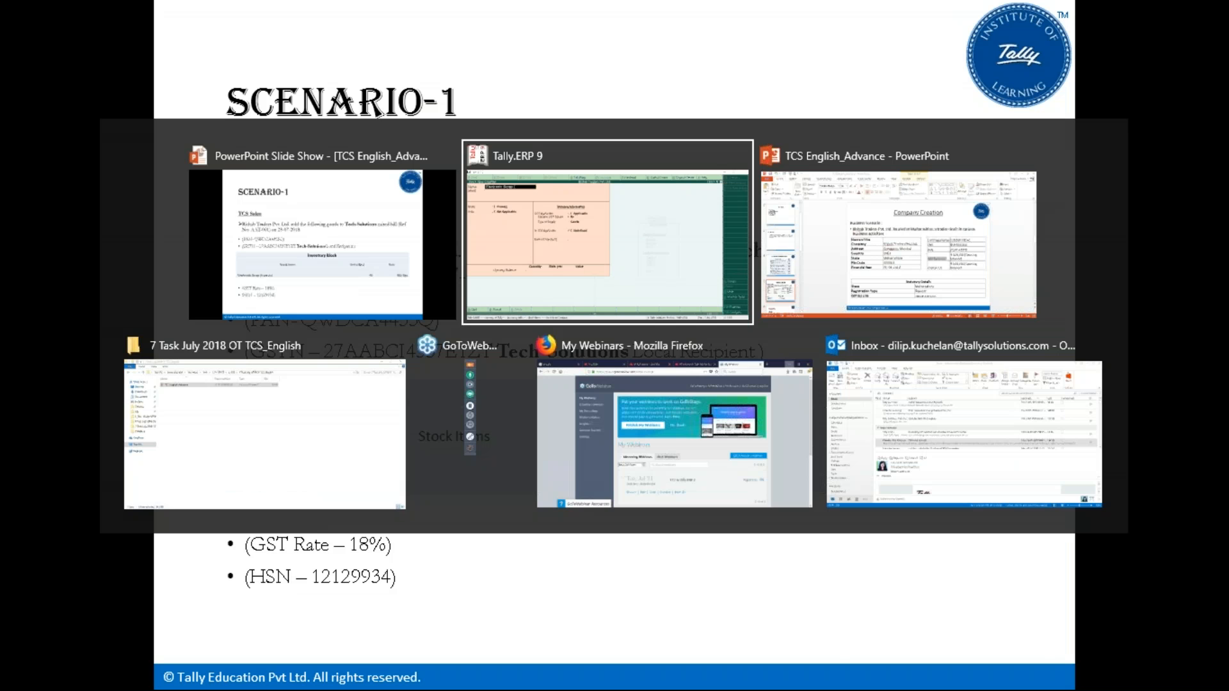
text(E-Waste))
key(Return)
key(Return)
key(Return)
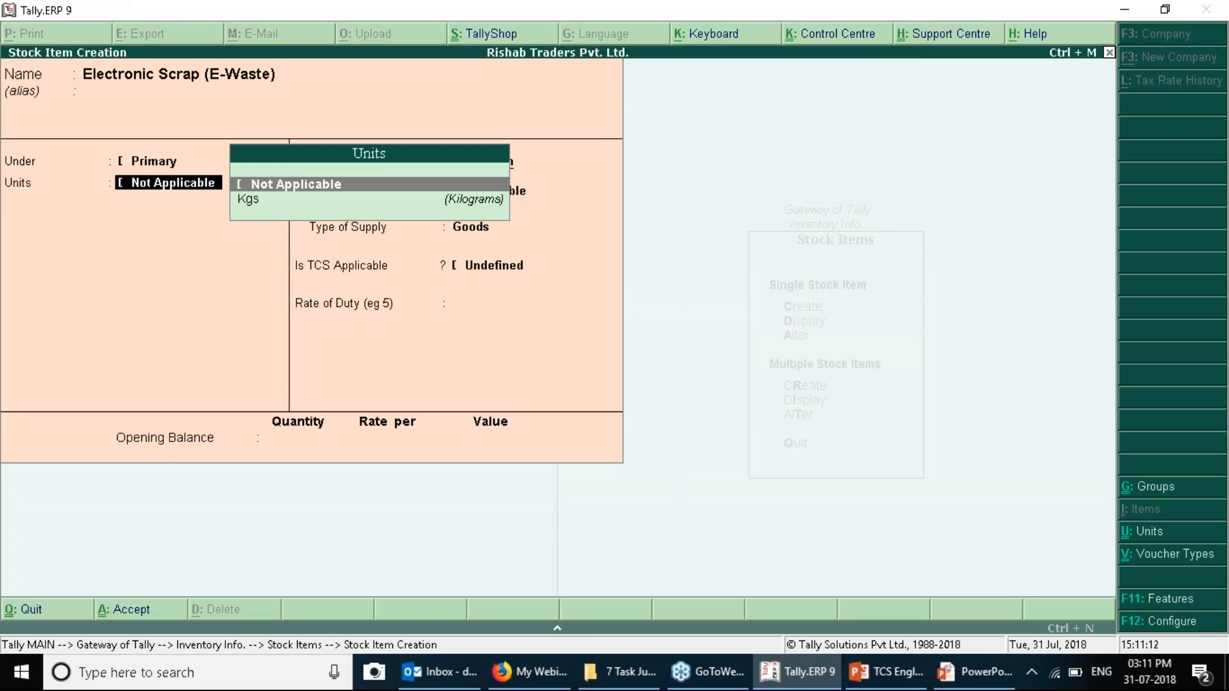
Set the item's units to Kgs, keep GST applicable and choose to set its GST details.
key(Down)
key(Return)
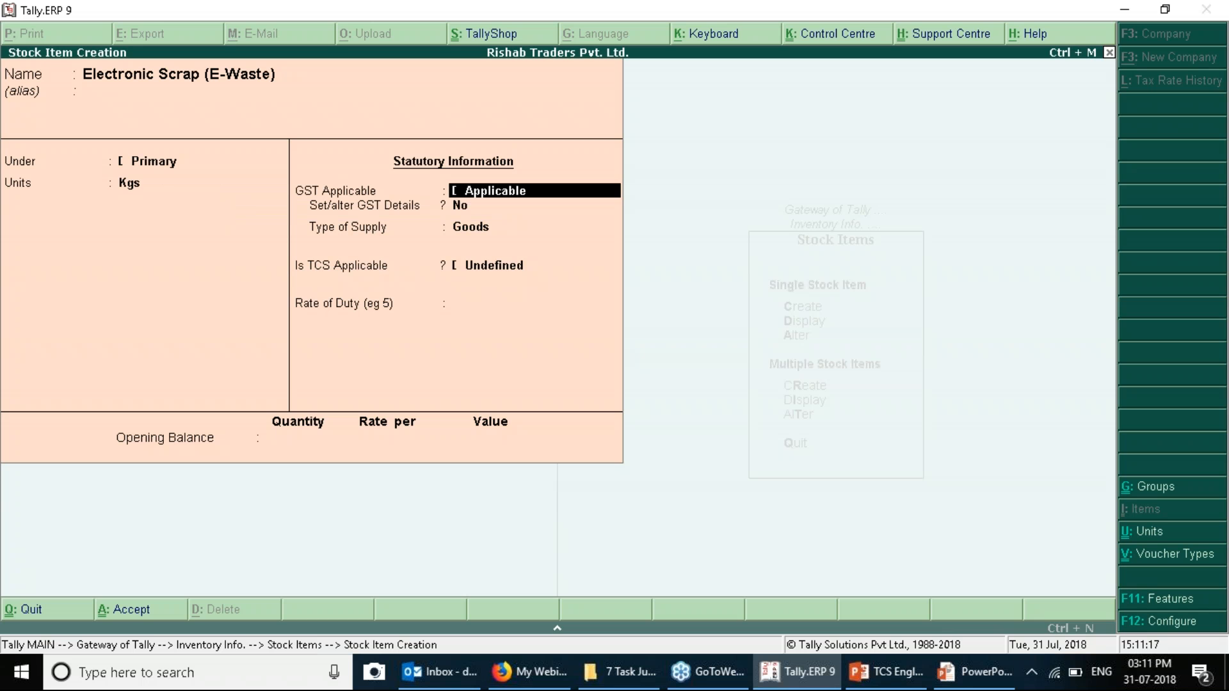
key(Return)
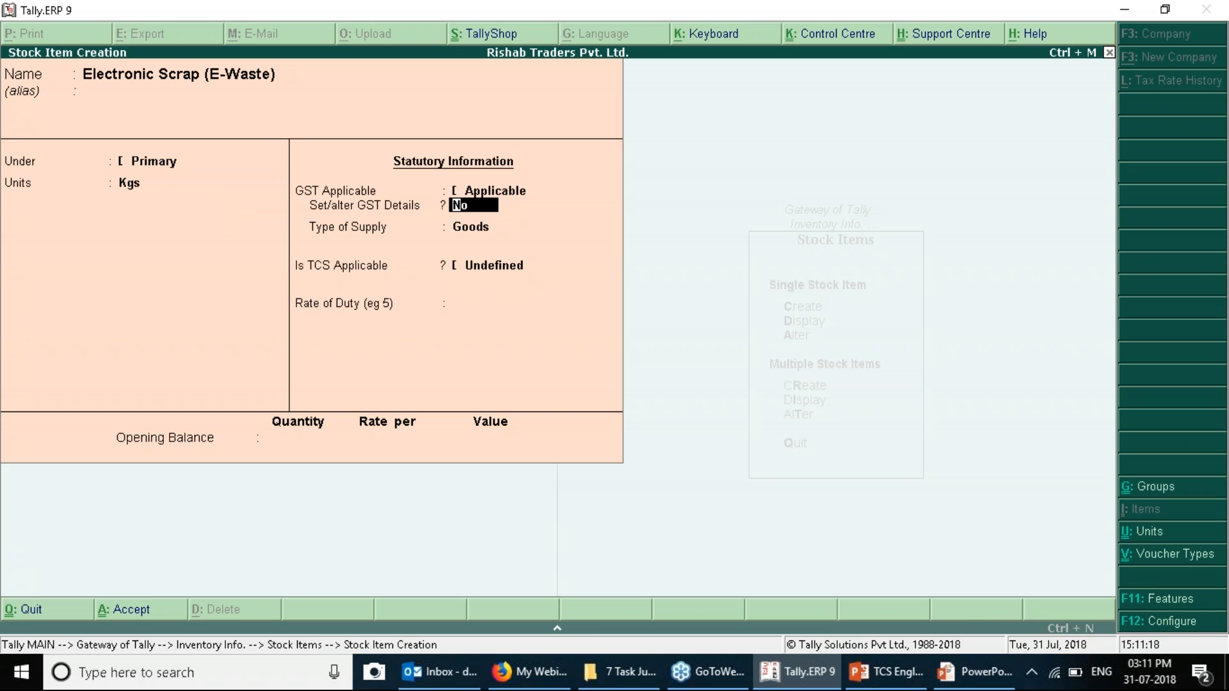
text(y)
key(Return)
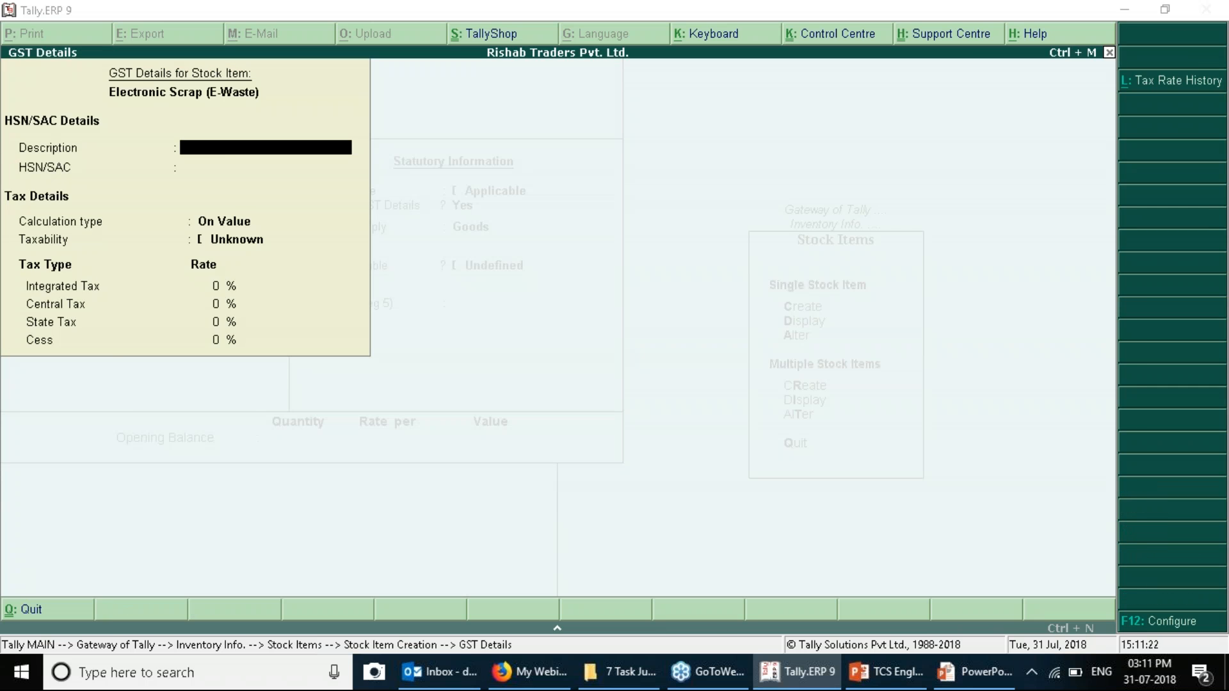
key(alt+Tab)
text(E-Waste)
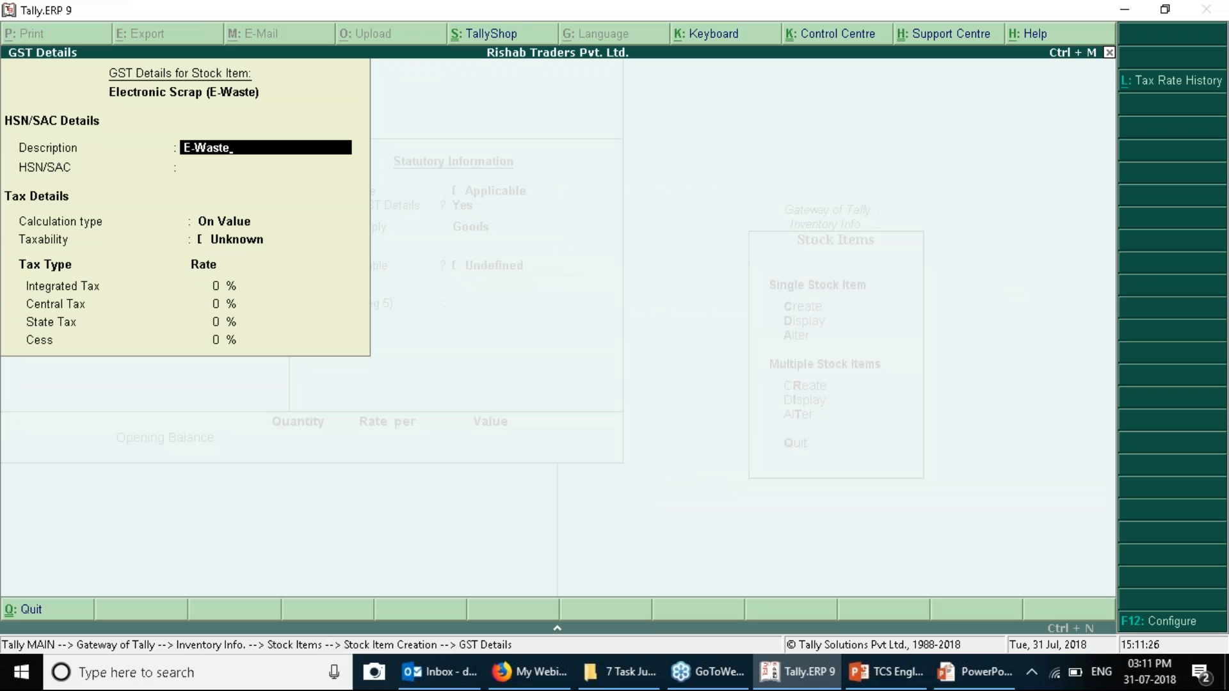
text(/ Scrap)
key(Return)
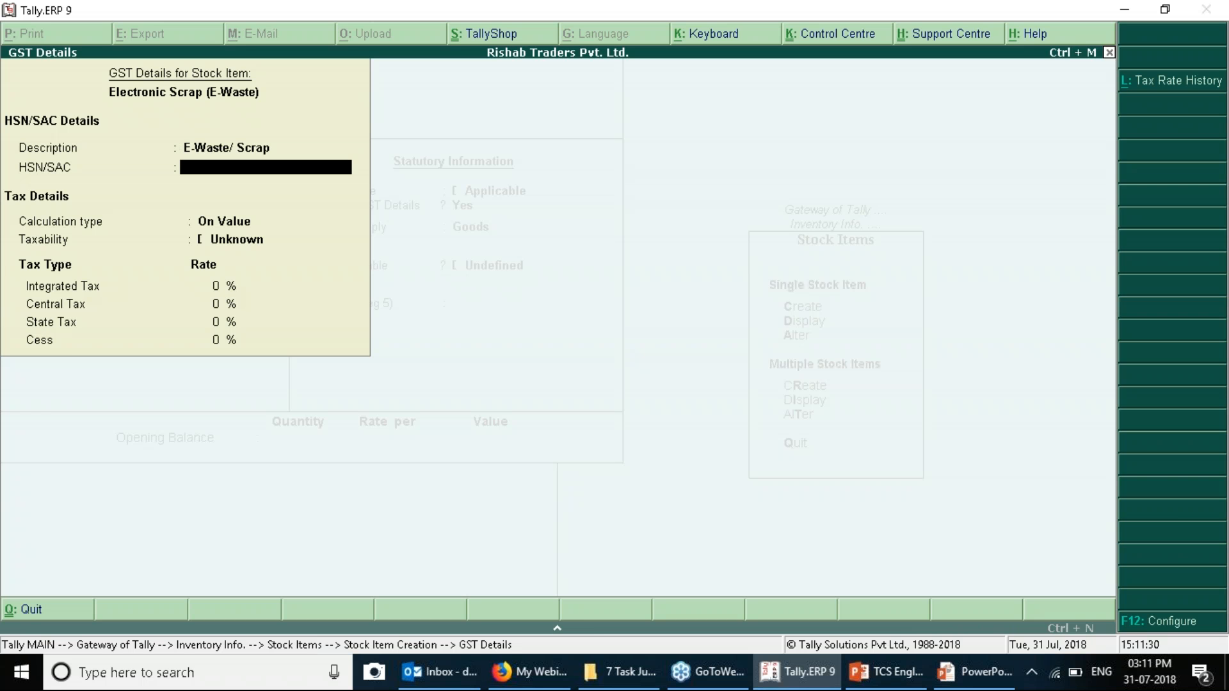
Set the item's GST description to Scrap and switch to the PowerPoint slide show for the HSN code.
key(BackSpace)
text(Scrap)
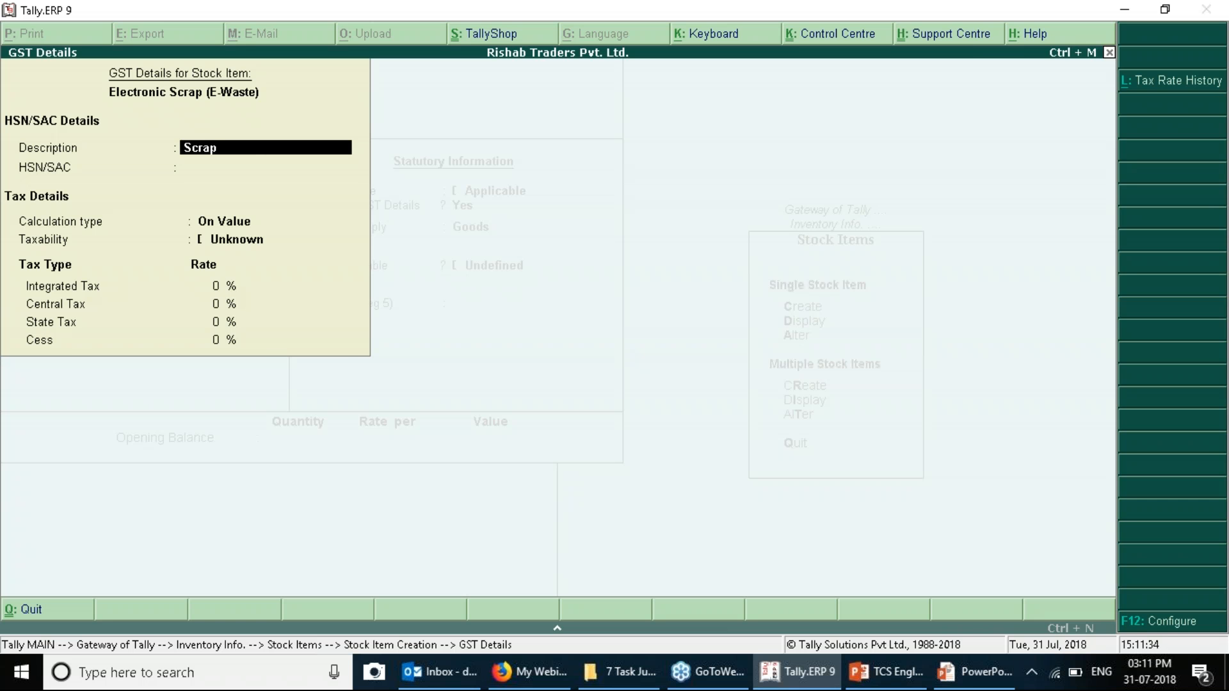
key(Return)
key(alt+Tab)
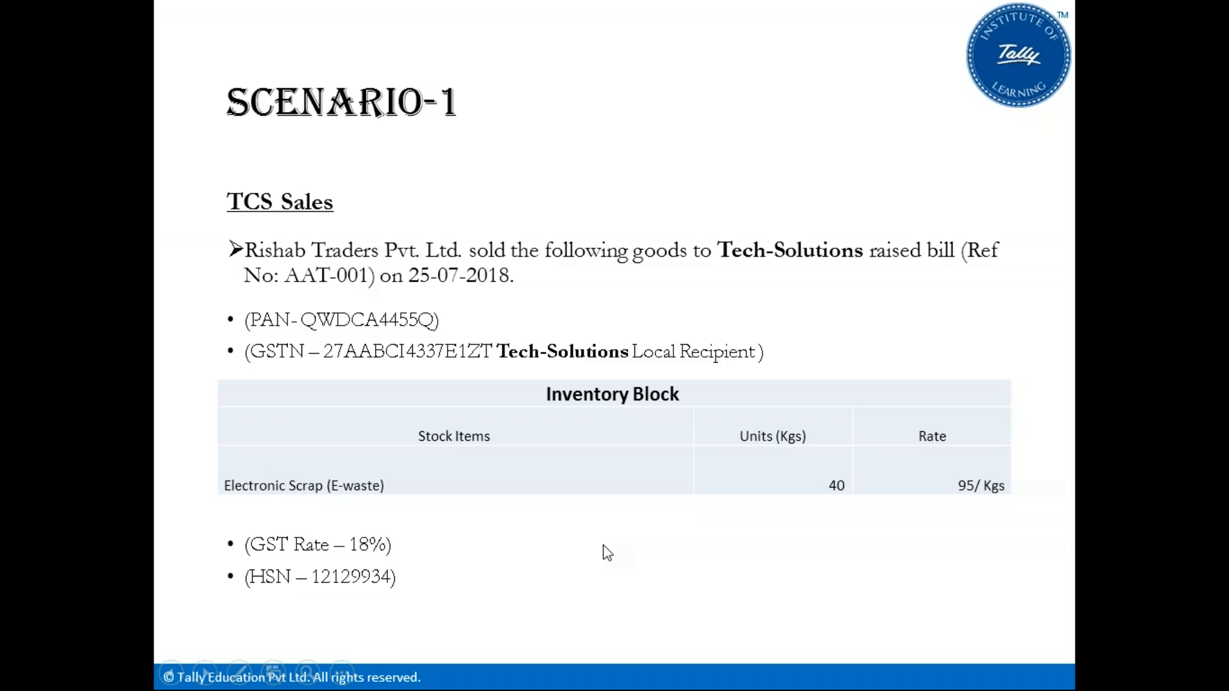
Switch back to Tally.ERP 9 and set the HSN/SAC code to 12129934, rechecking the slide for the remaining digits.
key(alt+Tab)
text(1212)
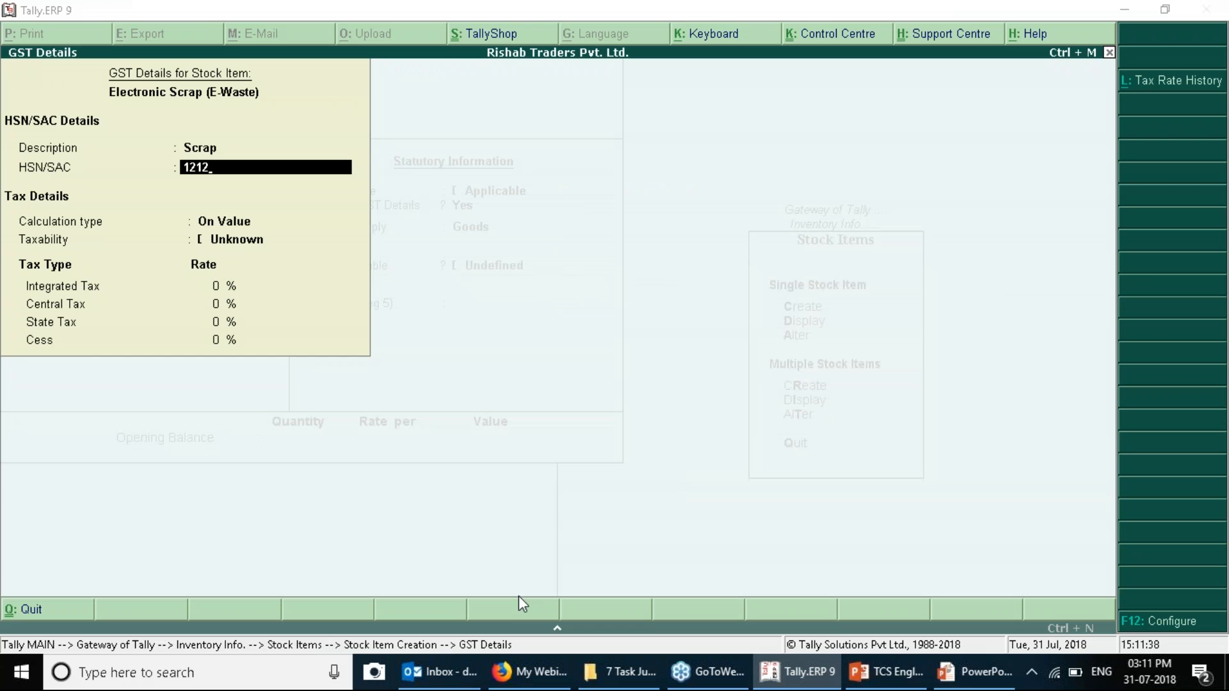
key(alt+Tab)
key(alt+Tab)
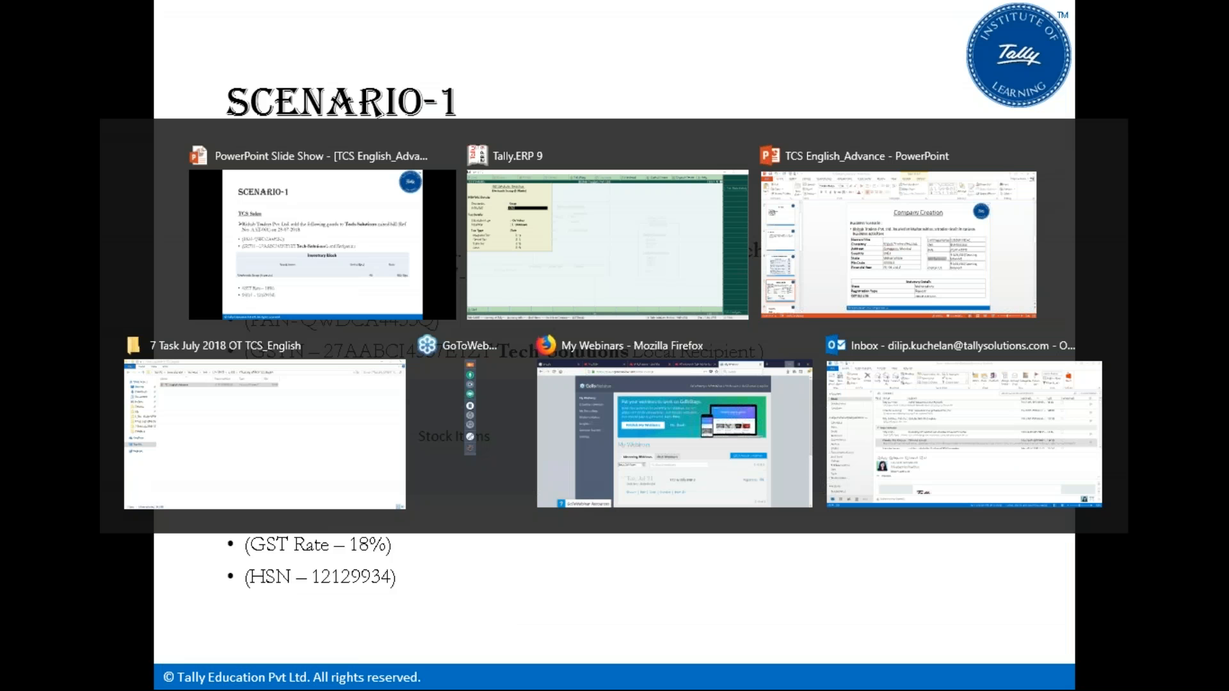
text(9934)
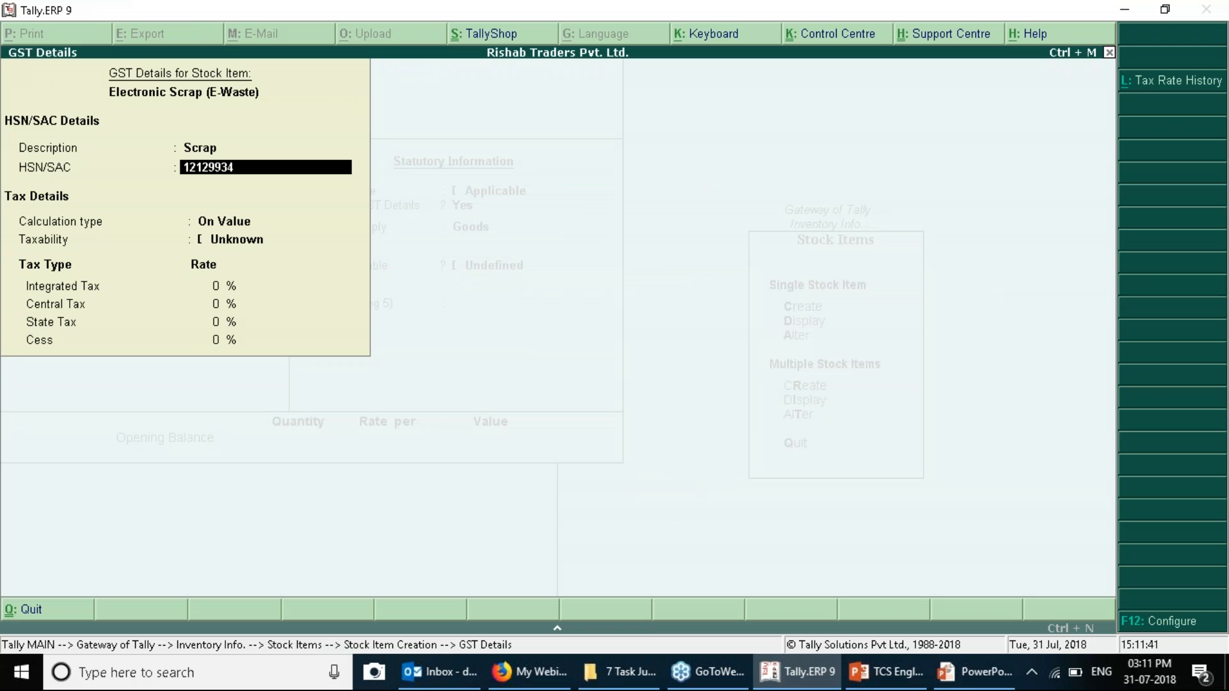
key(Return)
Set the item's GST taxability to Taxable with 18% integrated tax per the slide, keeping the type of supply as Goods.
key(Return)
text(T)
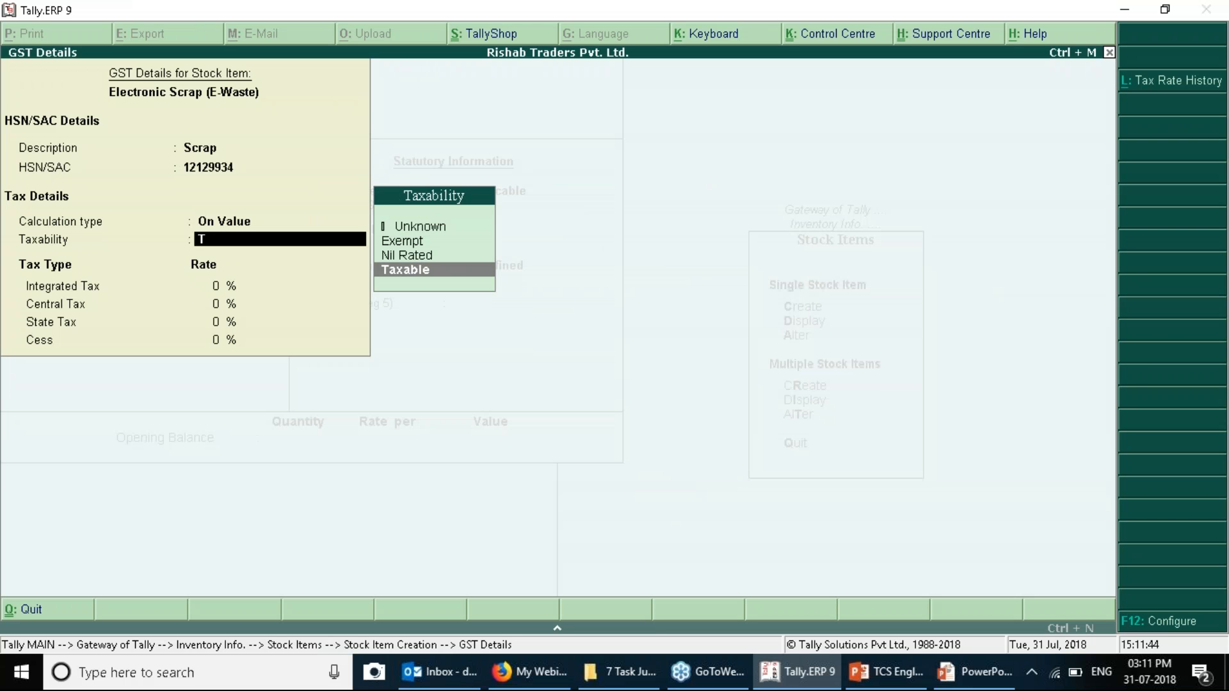
text(a)
key(Return)
key(alt+Tab)
key(alt+Tab)
text(18)
key(Return)
key(Return)
key(Return)
key(Return)
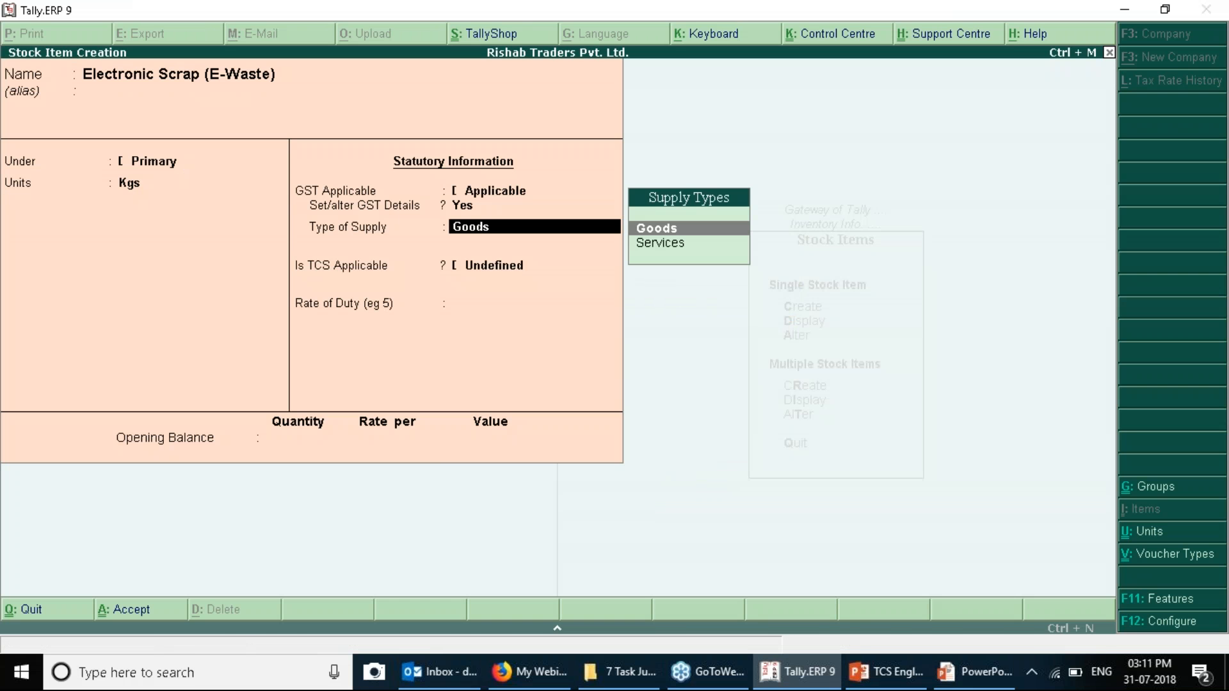
key(Return)
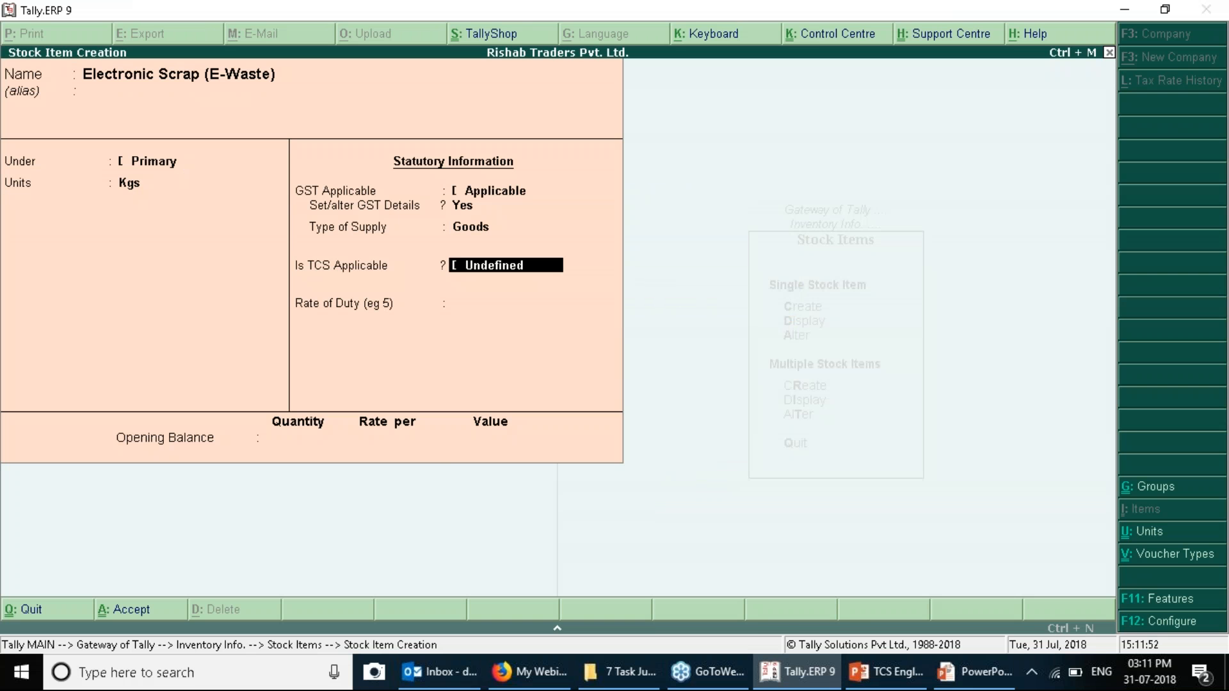
Make TCS applicable to the stock item and choose New Category as its nature of goods.
key(space)
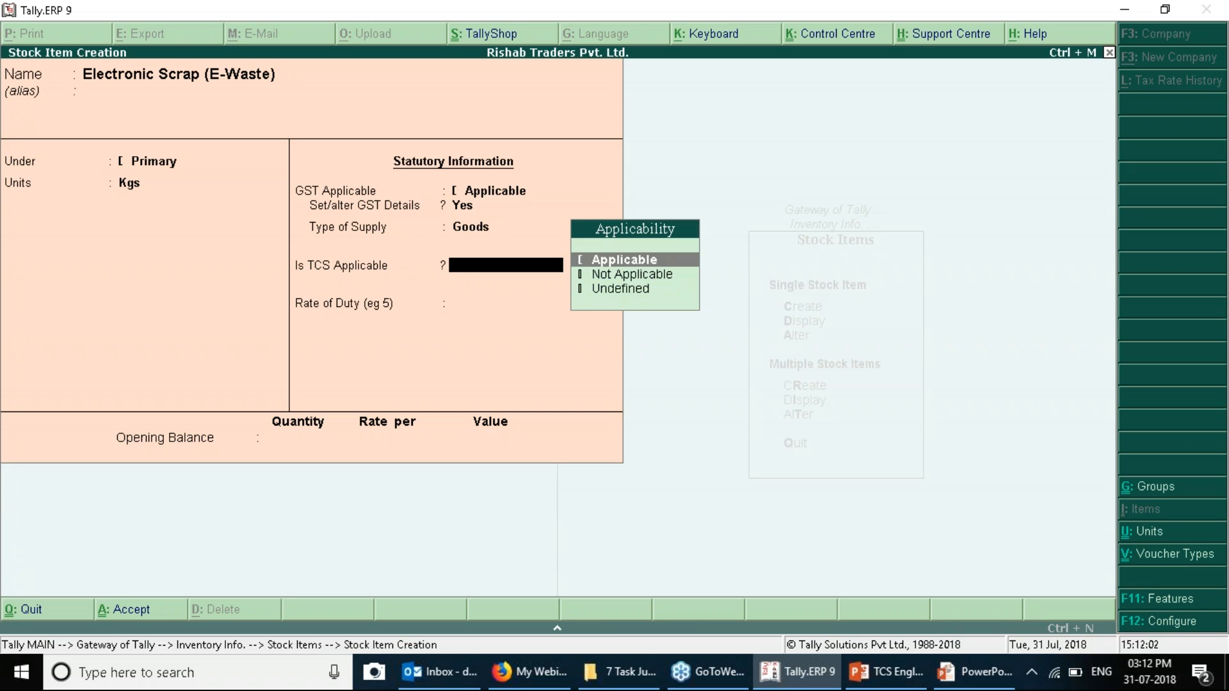
key(Return)
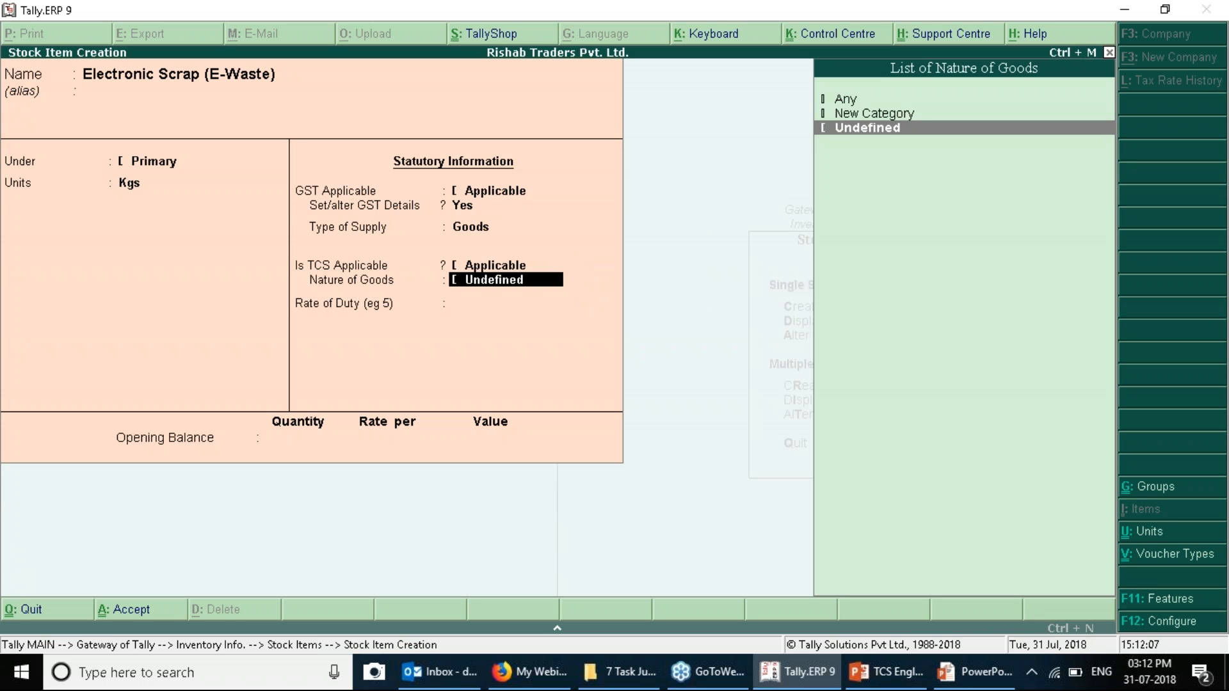
key(Up)
key(Up)
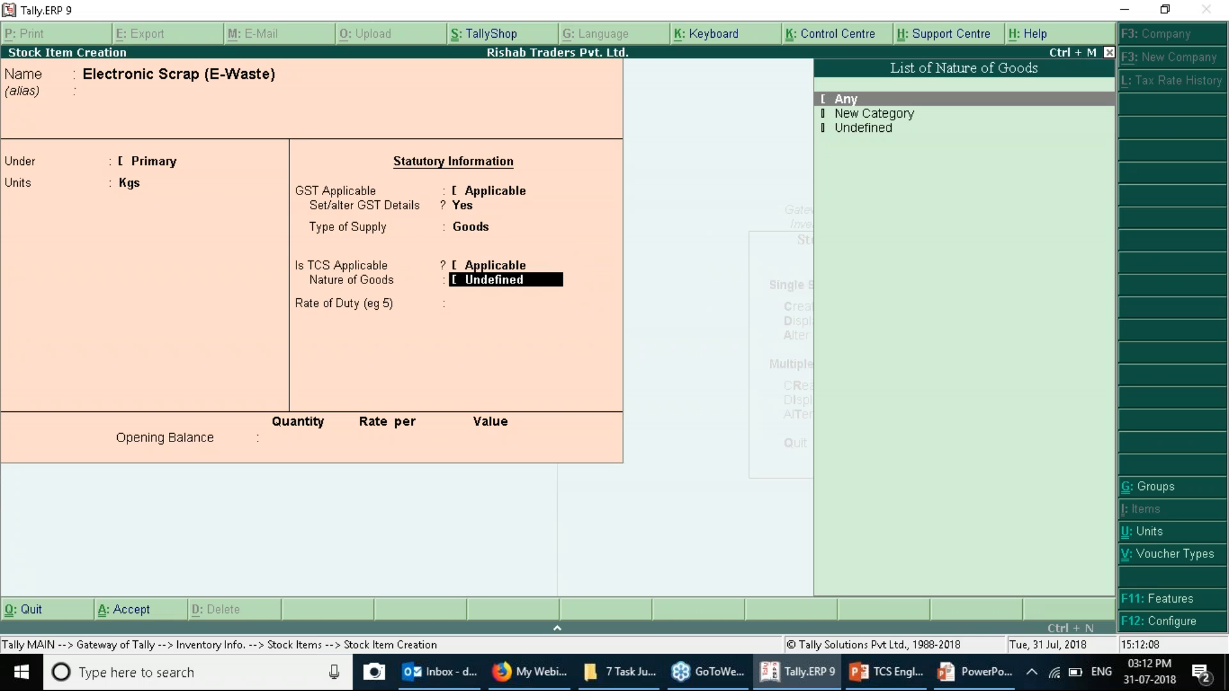
key(Down)
key(Down)
key(Up)
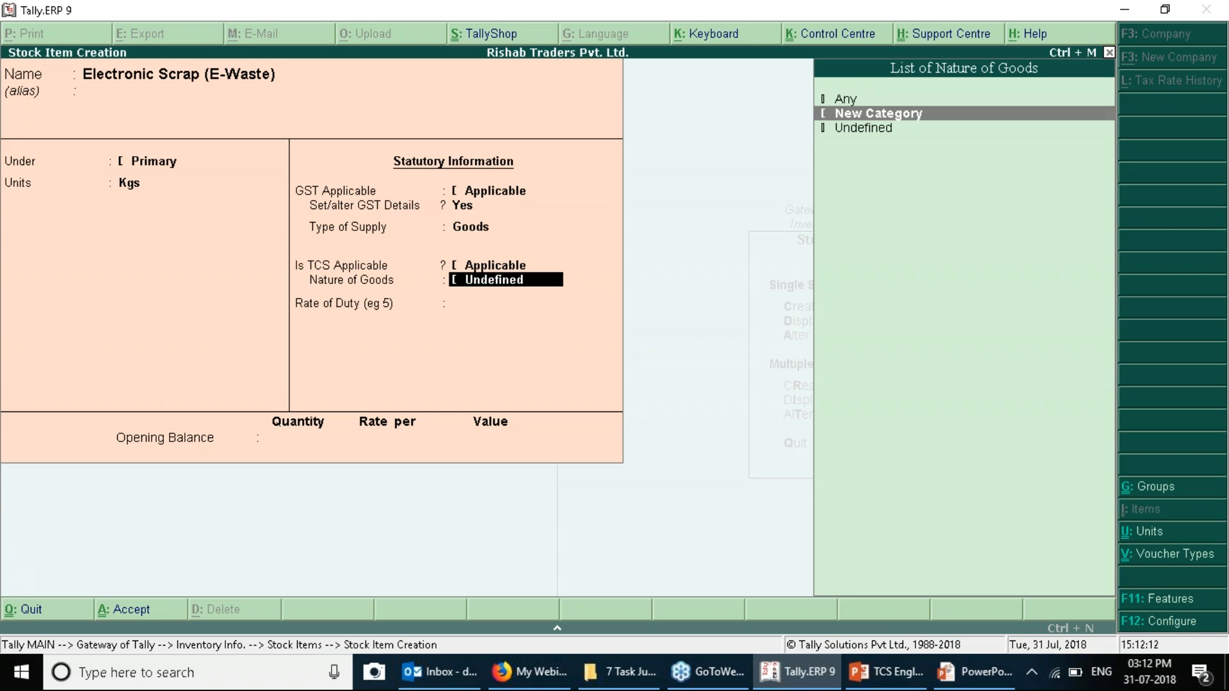
key(Return)
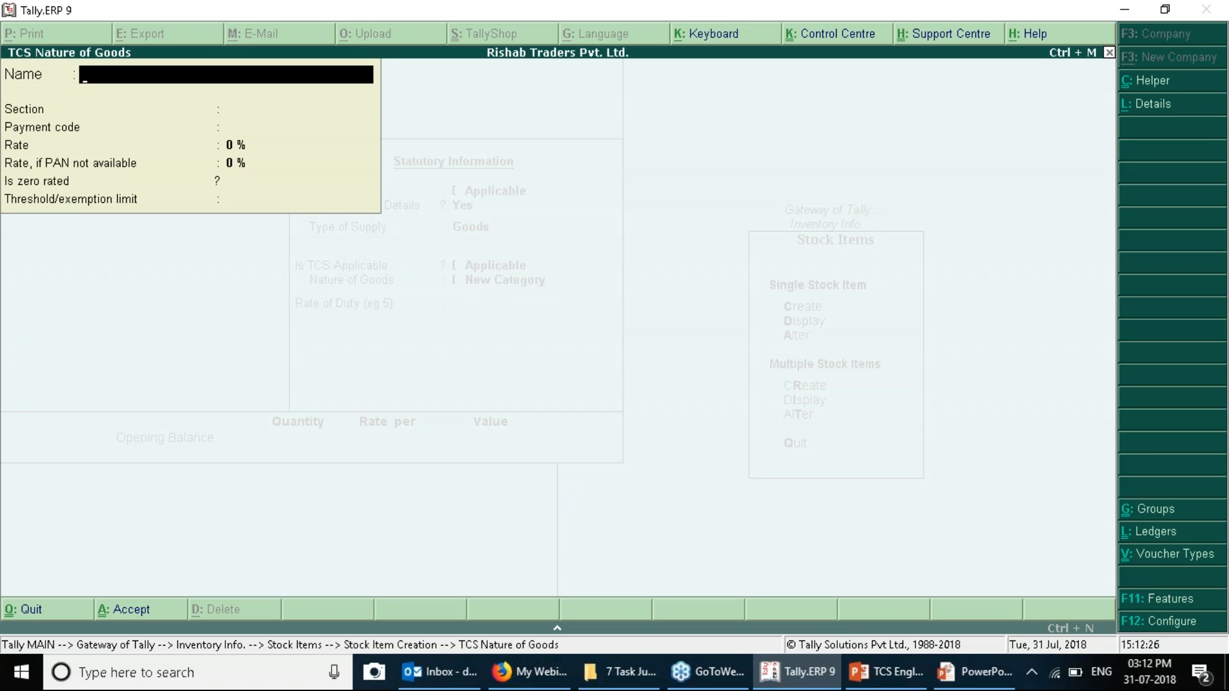
Fill in the TCS nature of goods from the helper list by choosing Scrap.
click(1153, 81)
key(Down)
key(Down)
key(Down)
key(Down)
key(Down)
key(Down)
key(Down)
key(Down)
key(Down)
key(Down)
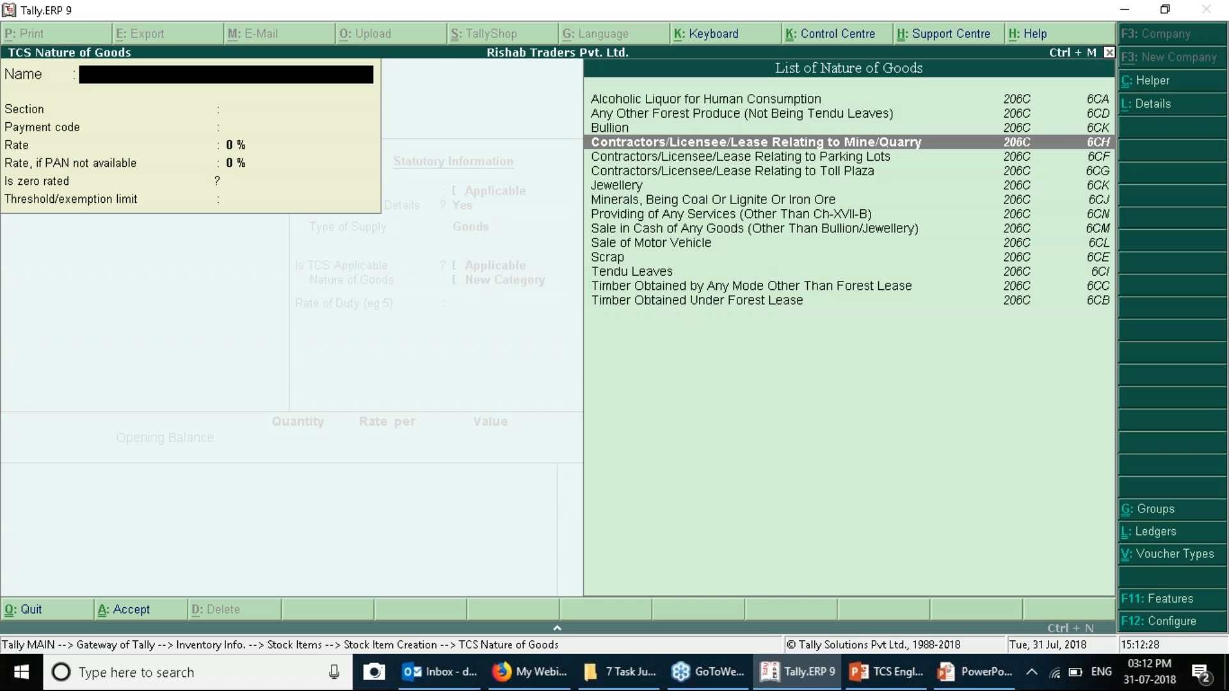
key(Down)
key(Return)
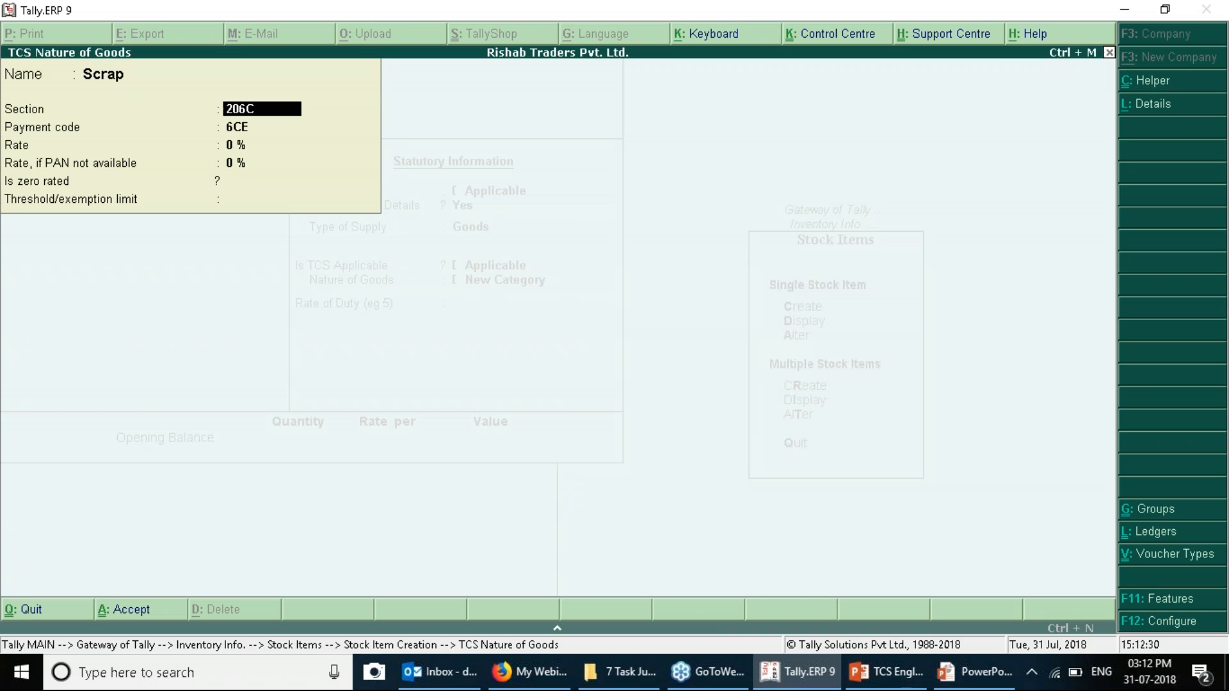
Set the TCS rate for Scrap to 1% per the rates slide in PowerPoint and accept the nature of goods.
key(Return)
key(Return)
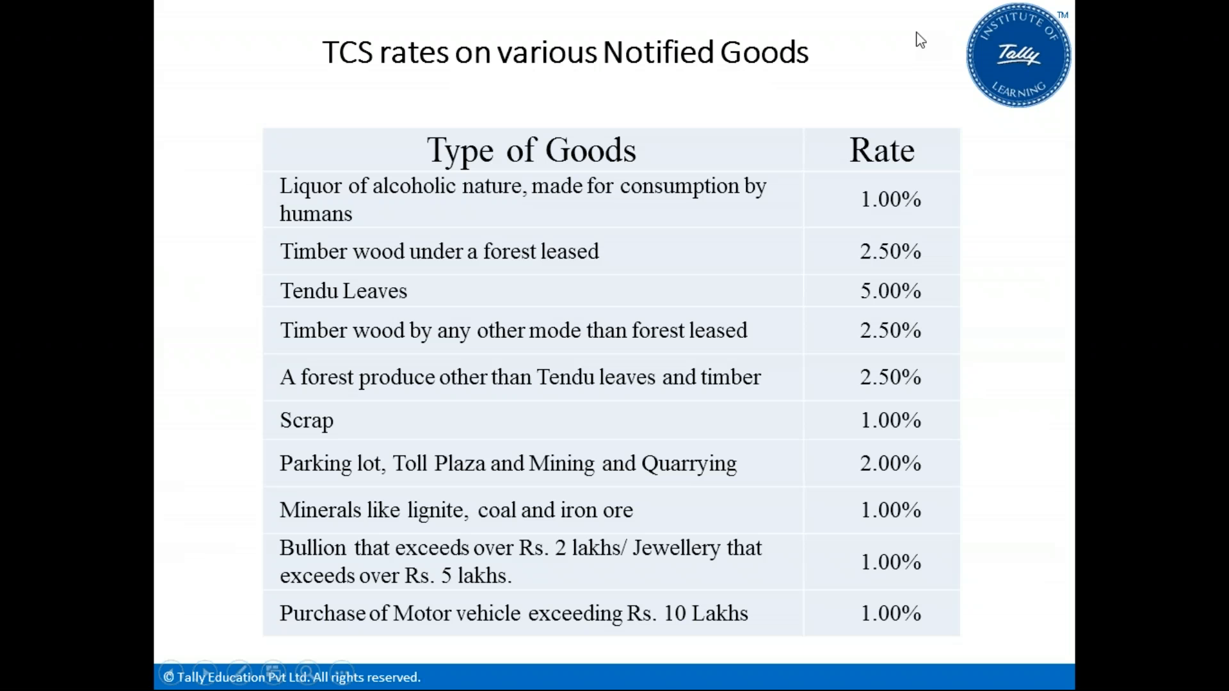
key(alt+Tab)
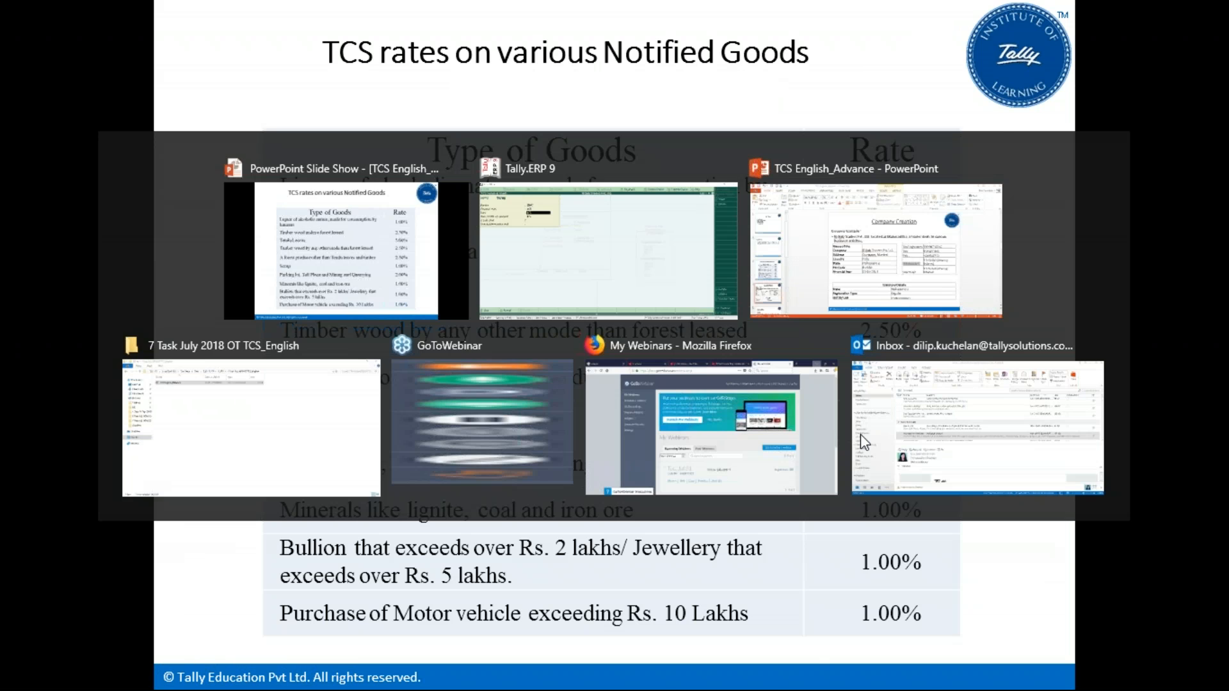
text(1)
key(Return)
key(Return)
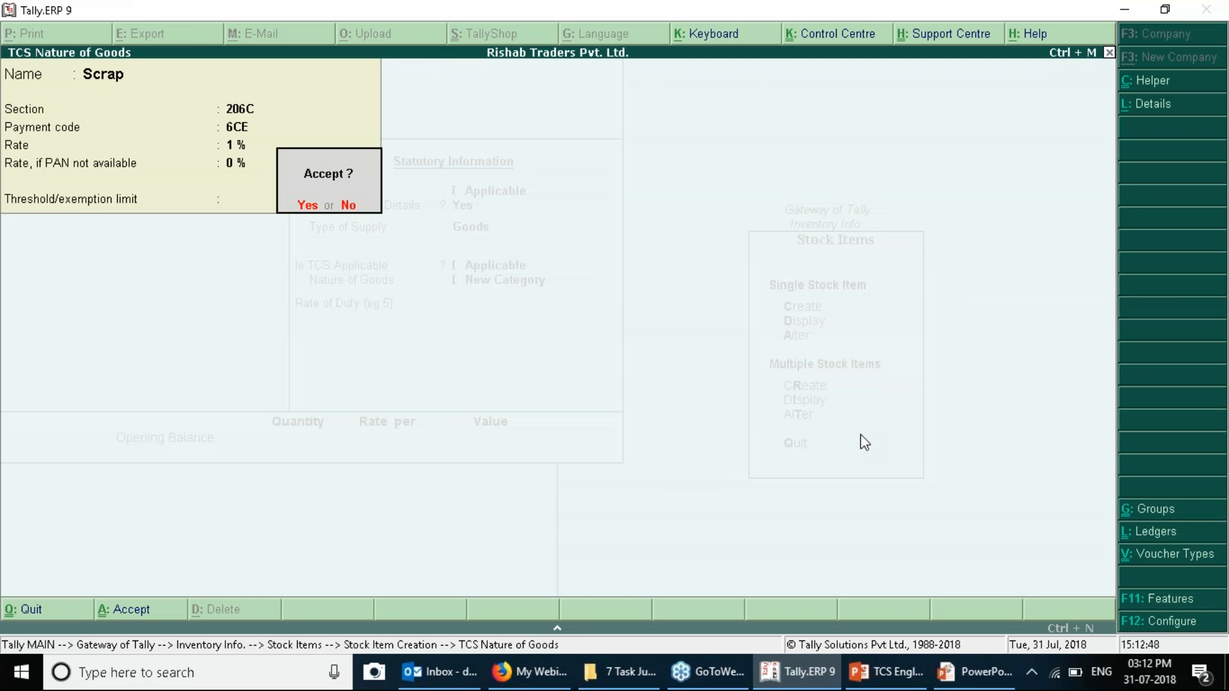
key(Return)
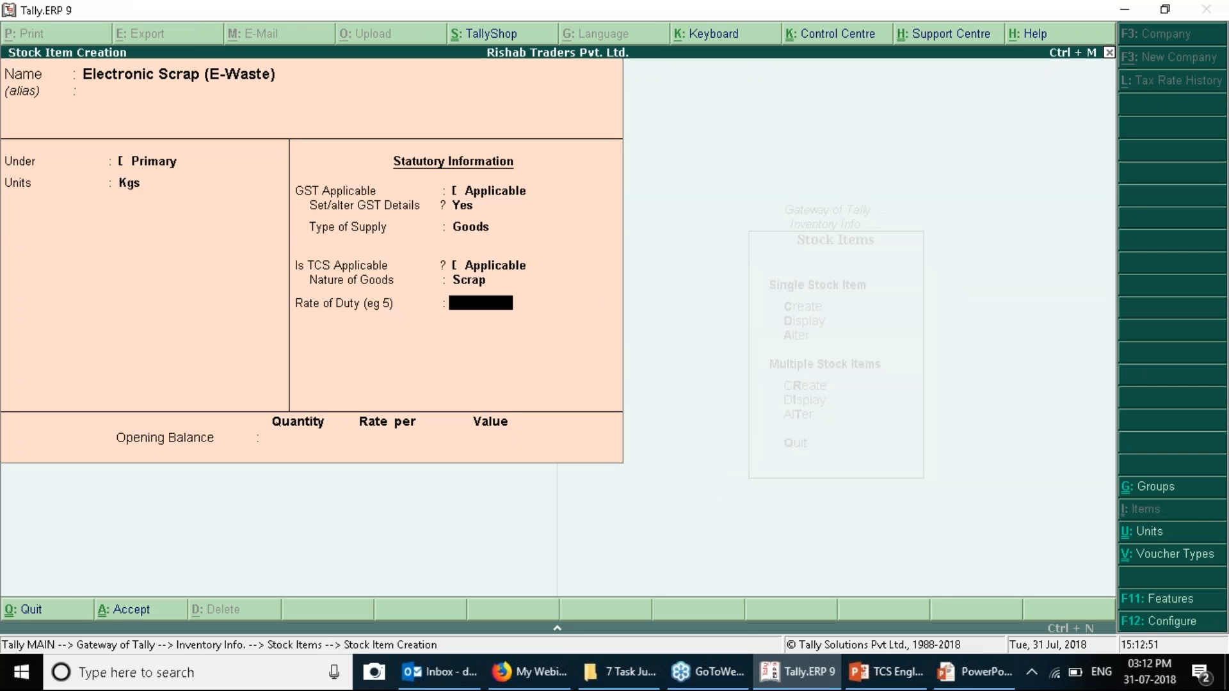
Save the stock item without a duty rate or opening balance and return to the Gateway of Tally.
key(Return)
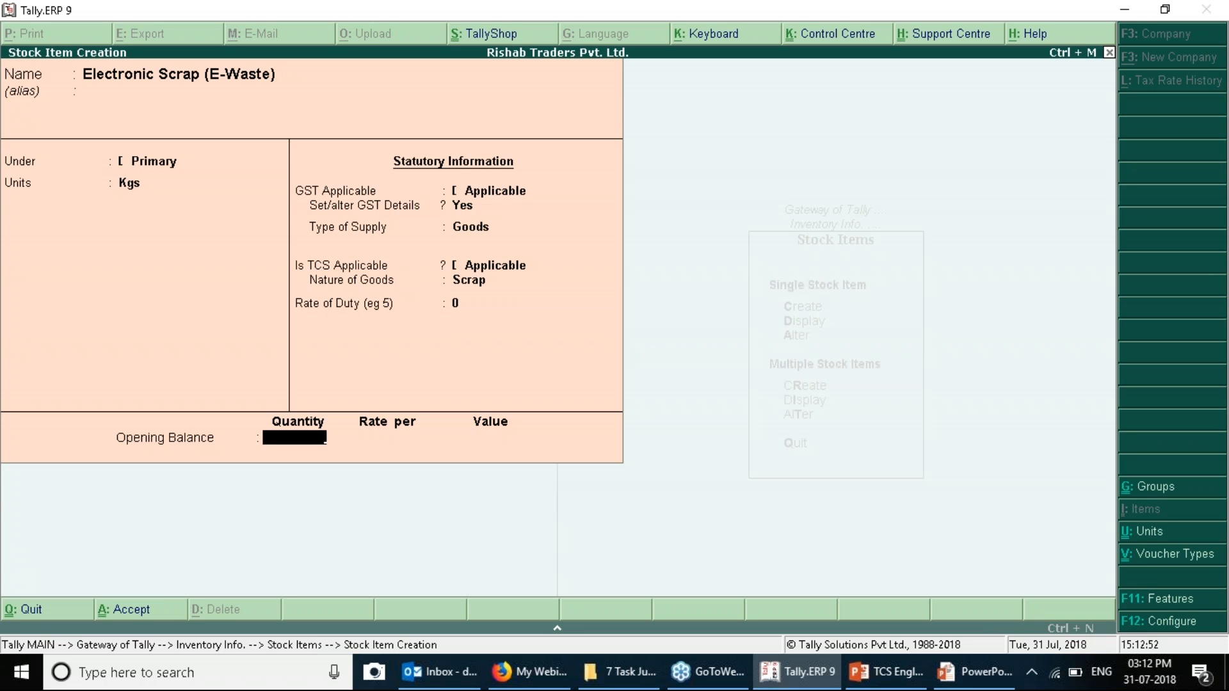
key(Return)
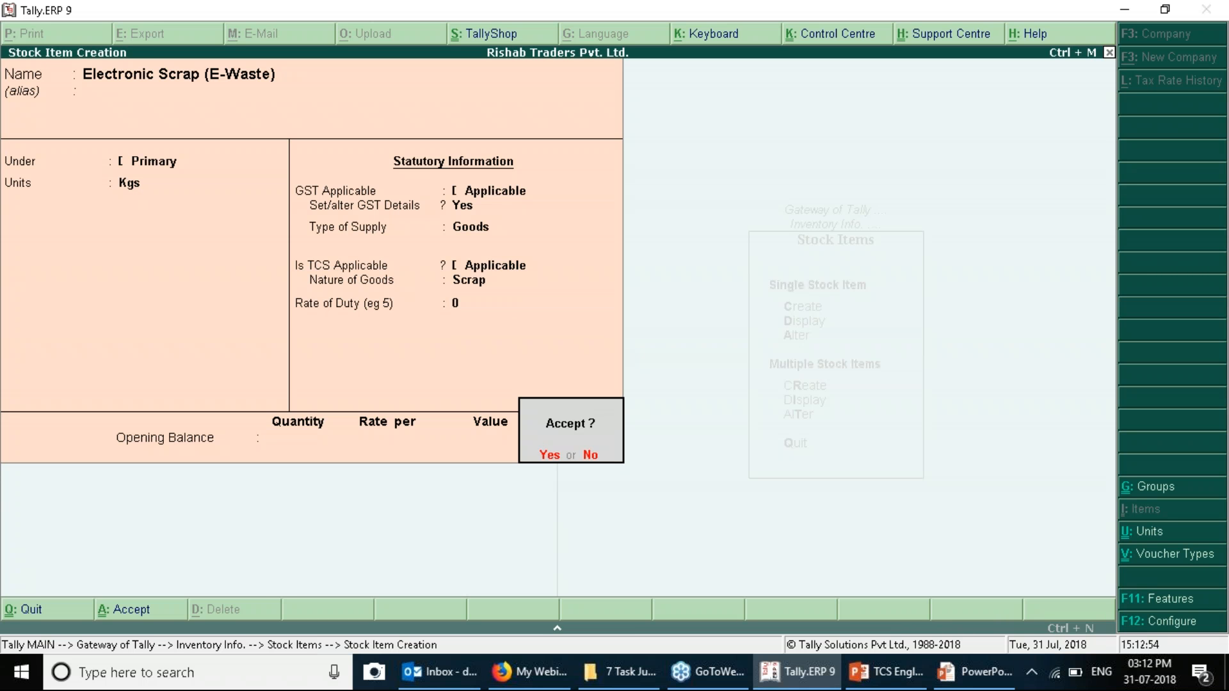
key(Return)
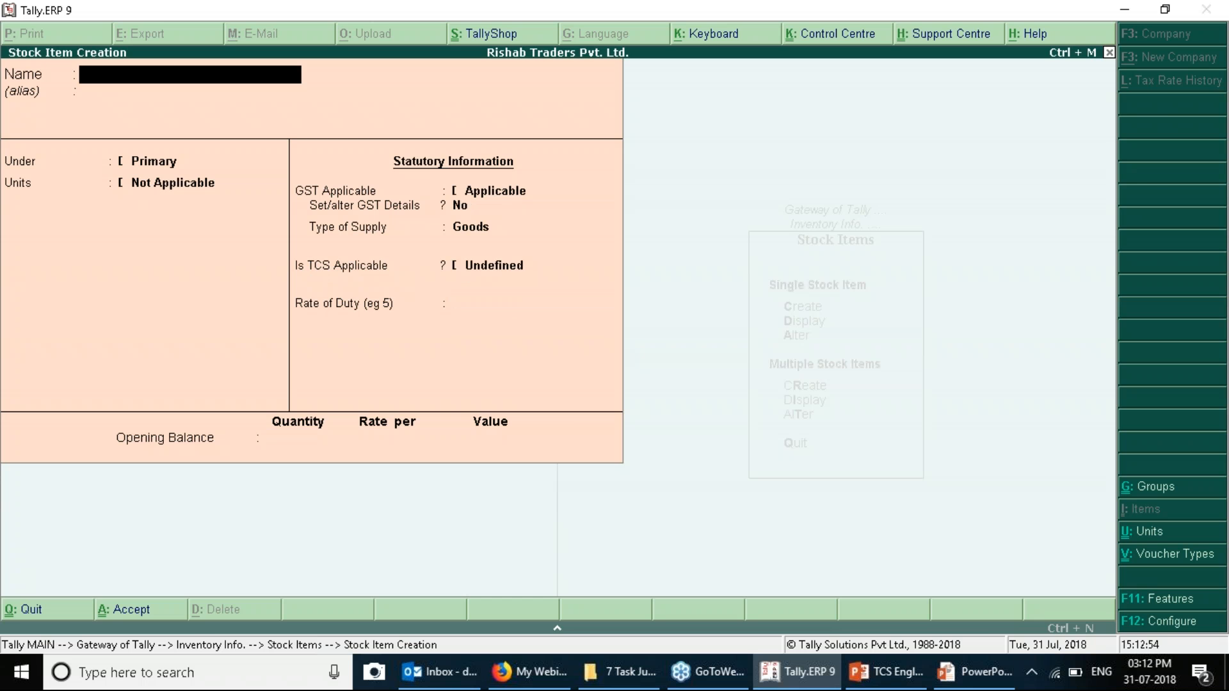
key(Escape)
key(Return)
key(Escape)
key(Escape)
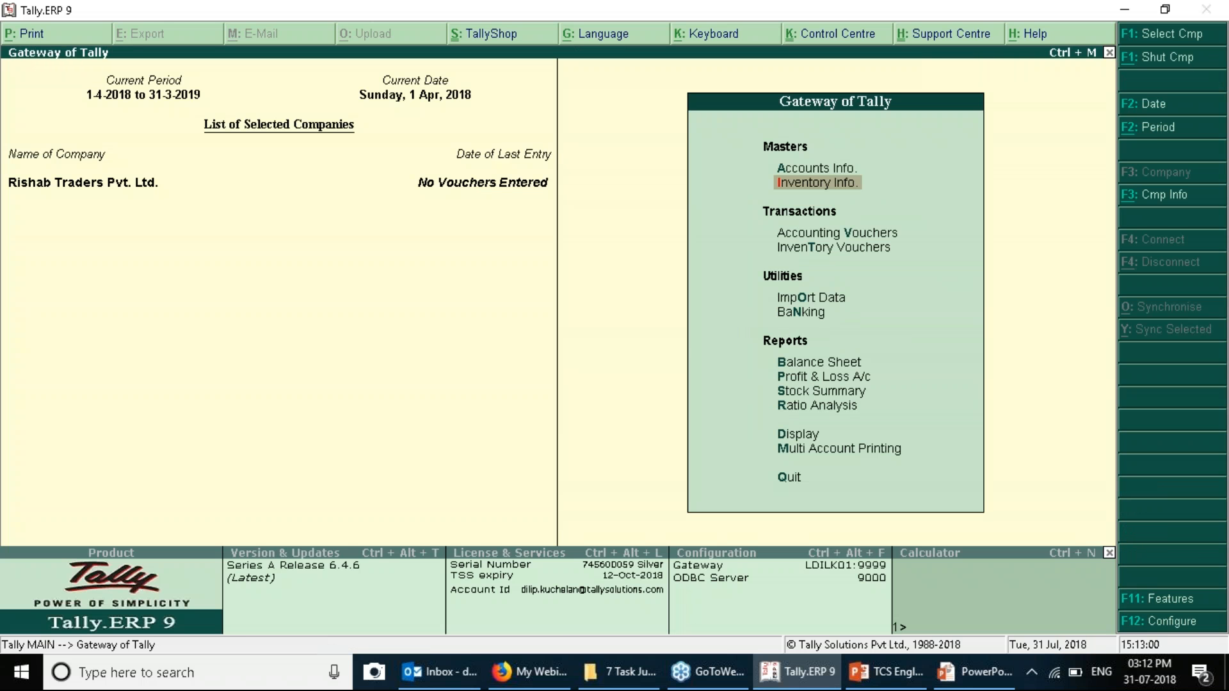
Open single ledger creation and check the party name on the Scenario-1 slide in the PowerPoint slide show.
key(Up)
key(Return)
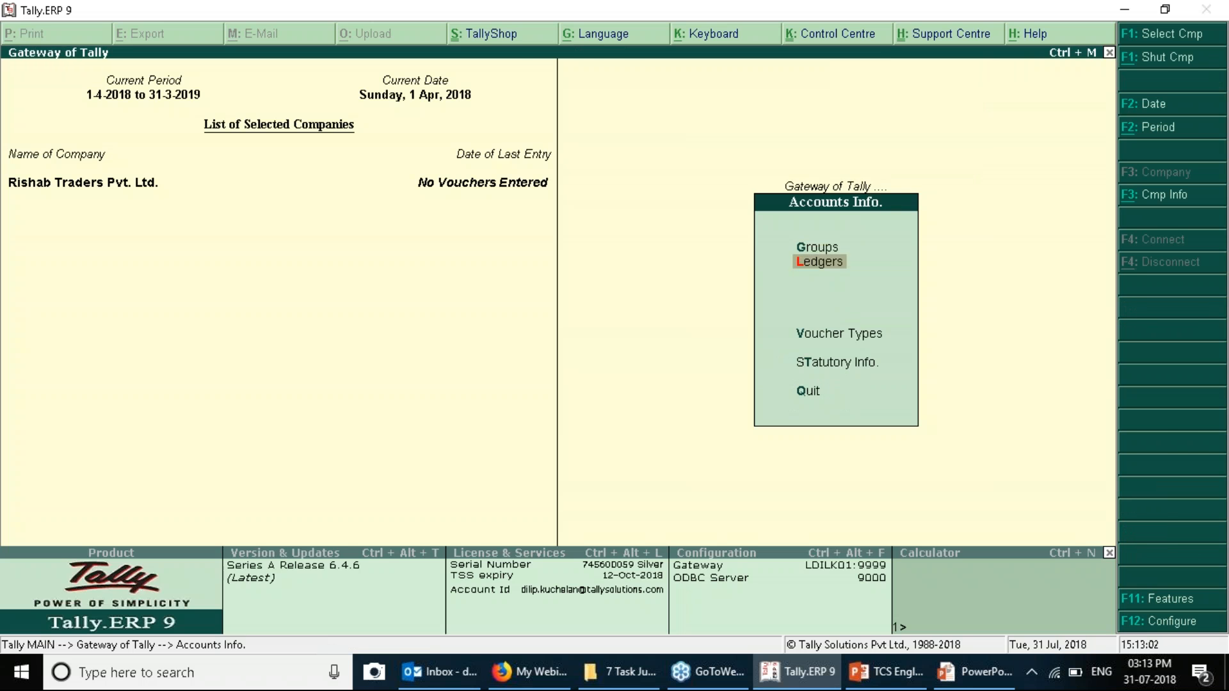
key(Return)
key(Return)
key(alt+Tab)
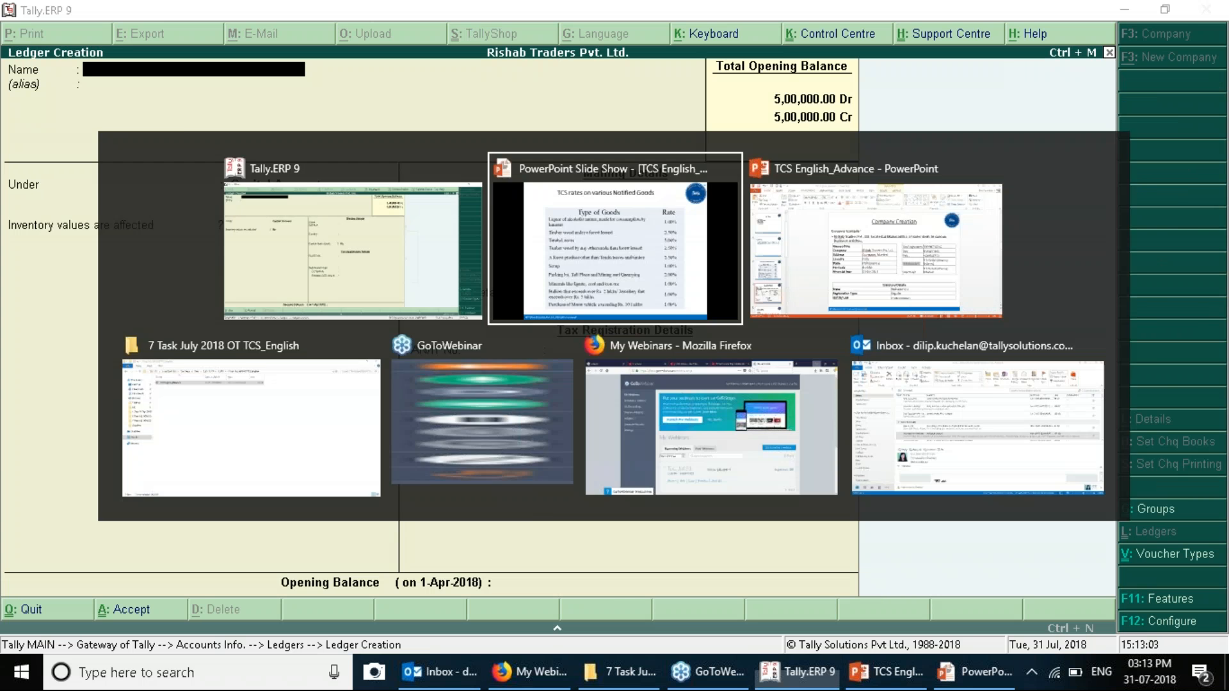
click(744, 479)
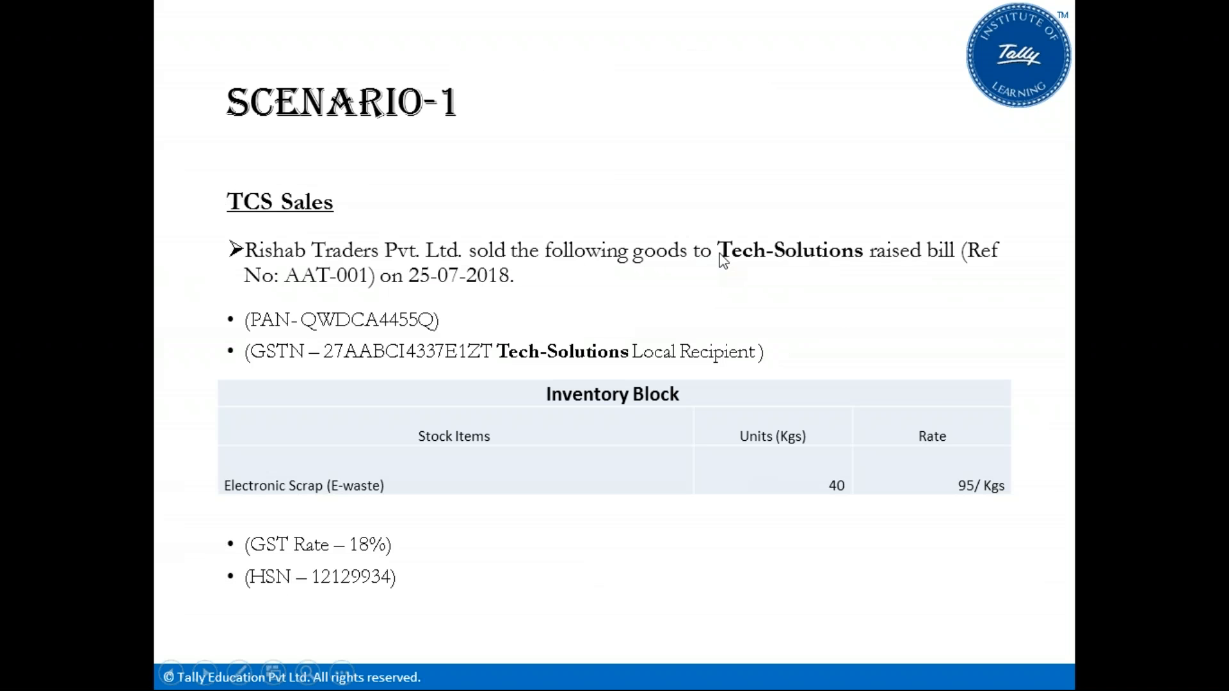
key(alt+Tab)
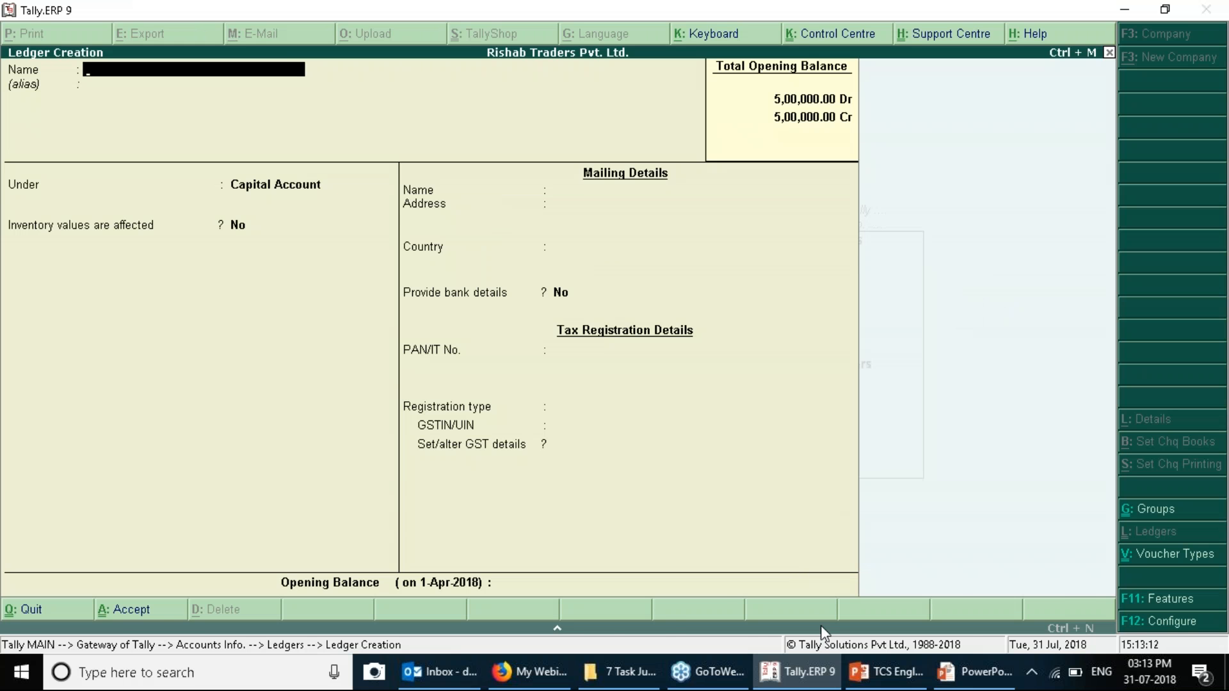
Copy Tech-Solutions from the Scenario-1 slide in the PowerPoint editing window and paste it as the ledger name in Tally.ERP 9.
click(896, 681)
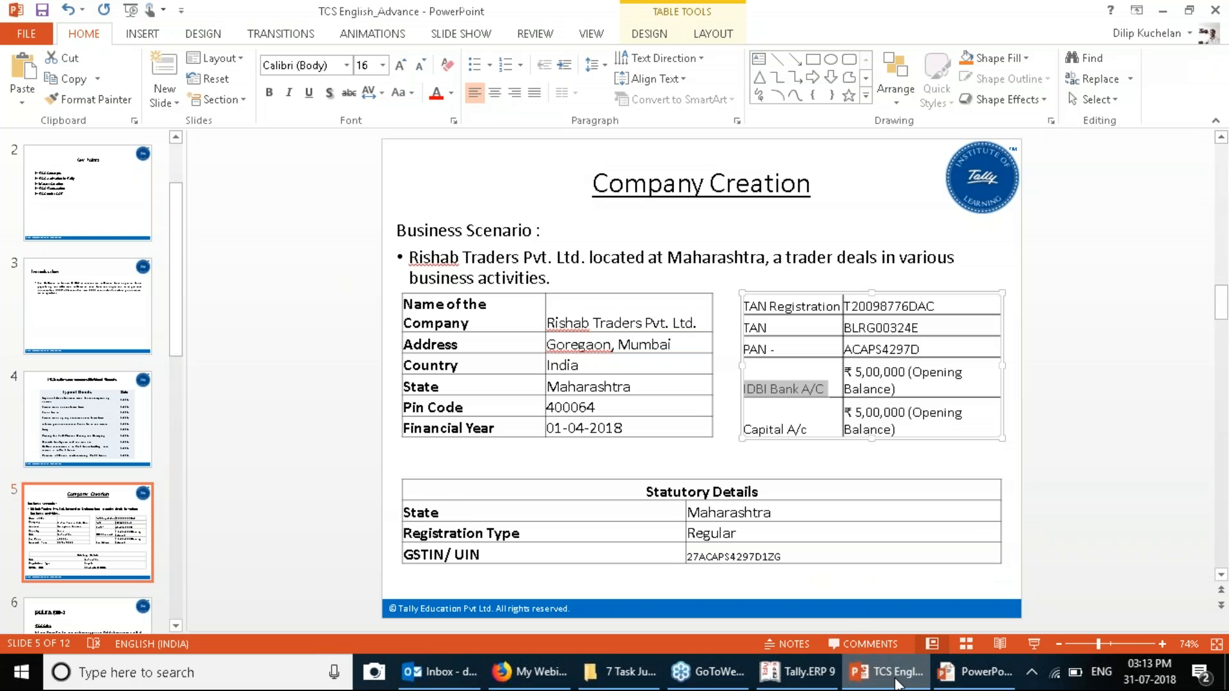
click(94, 616)
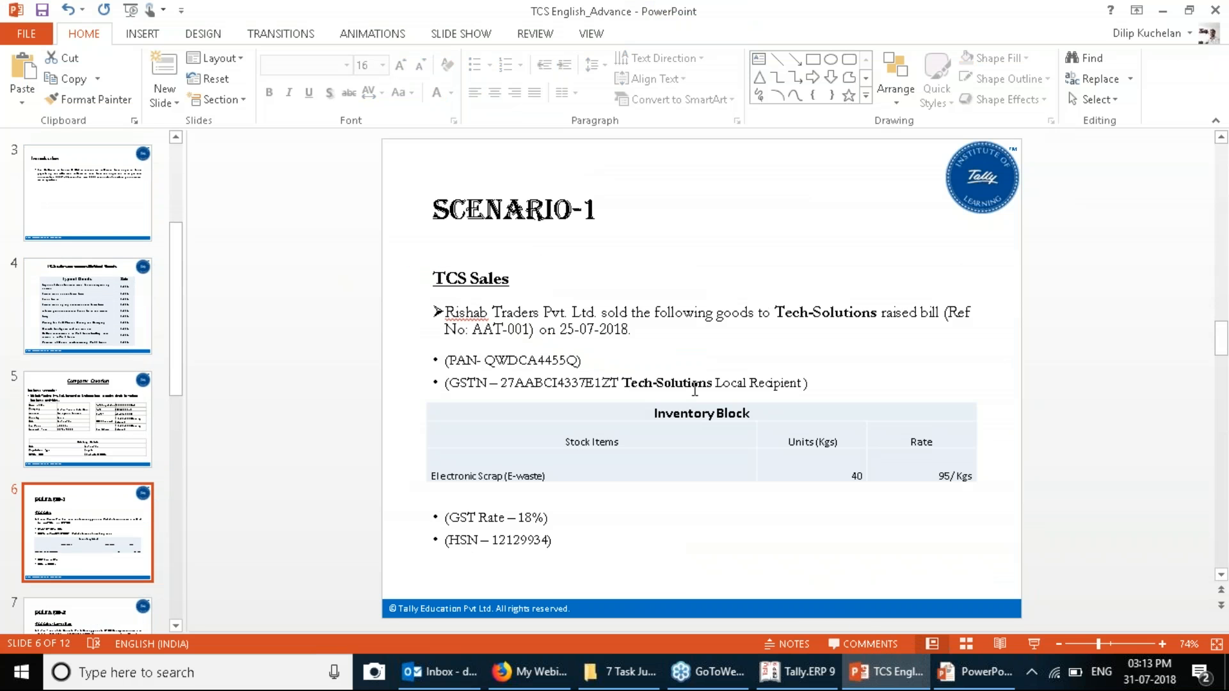
drag(775, 312, 879, 319)
key(alt+Tab)
key(ctrl+alt+v)
key(Return)
Place the ledger under Sundry Debtors, keeping bill-by-bill balances on and the credit and inventory options at their defaults.
text(Su)
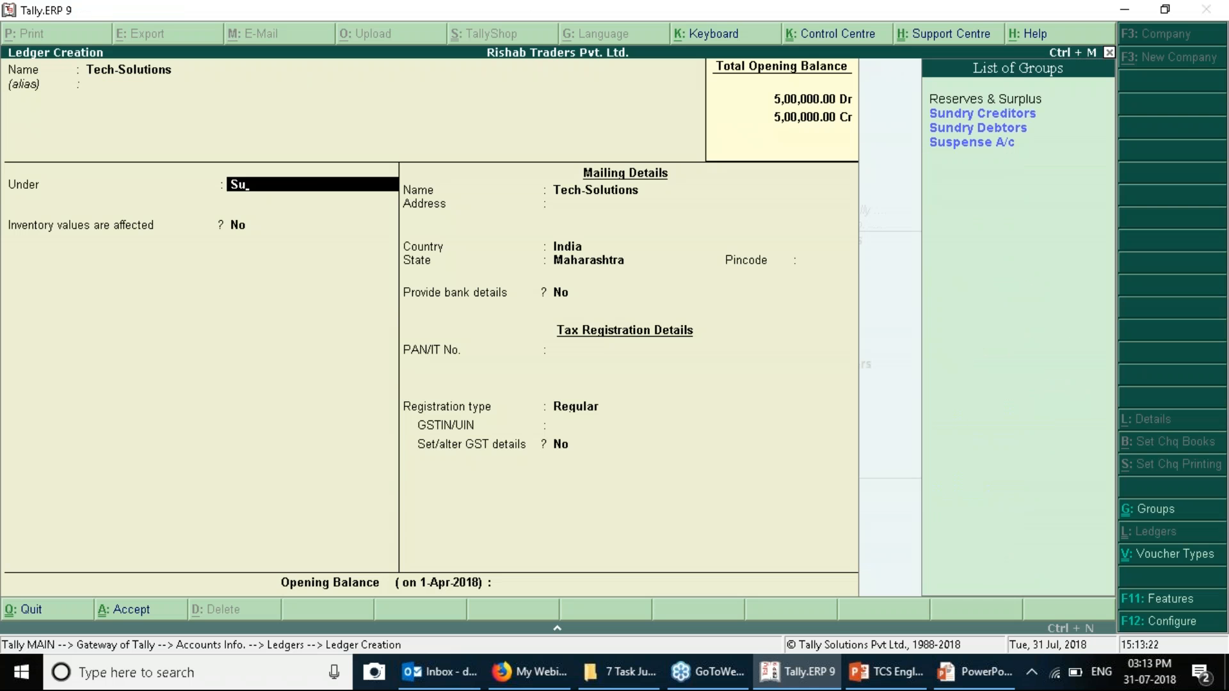
key(Down)
key(Return)
key(Return)
key(Return)
key(Return)
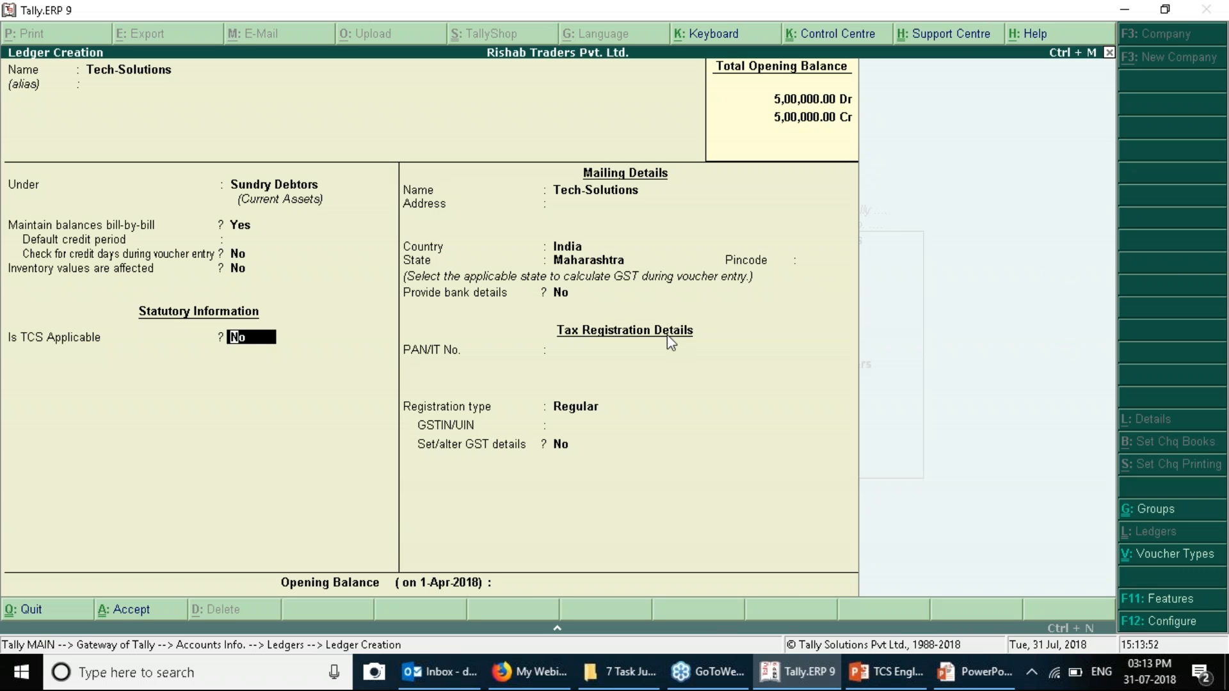
Make TCS applicable to the Tech-Solutions ledger and set the buyer type to Company - Resident.
click(582, 192)
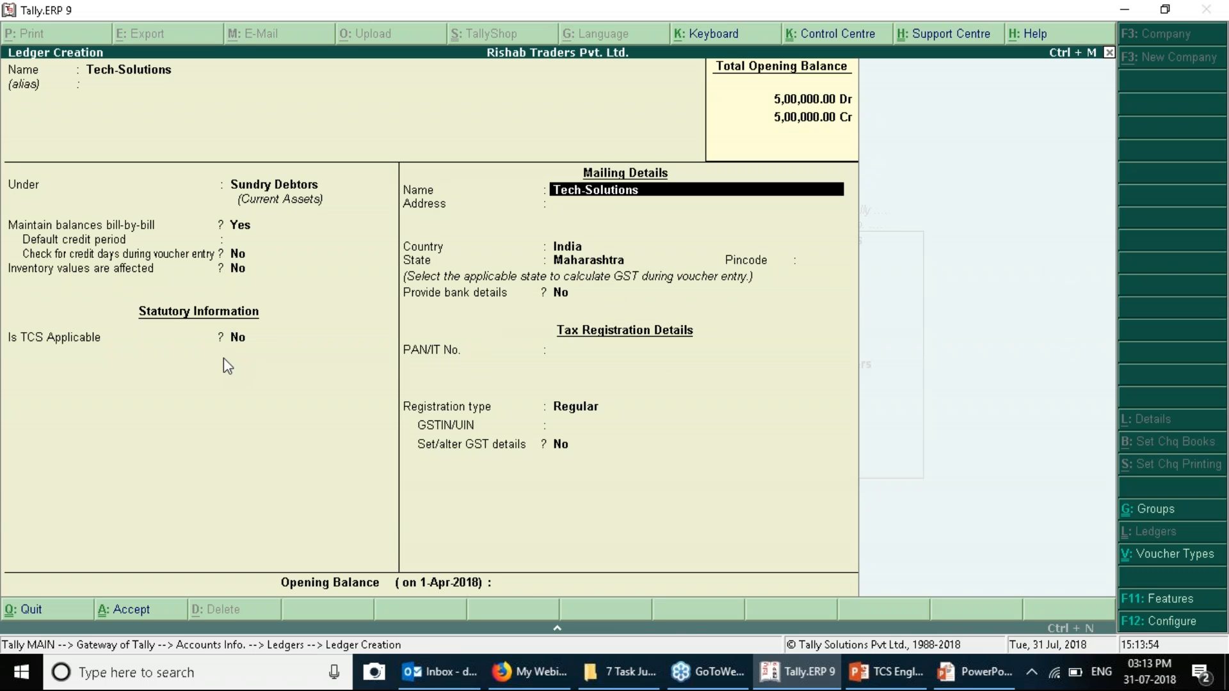
click(239, 339)
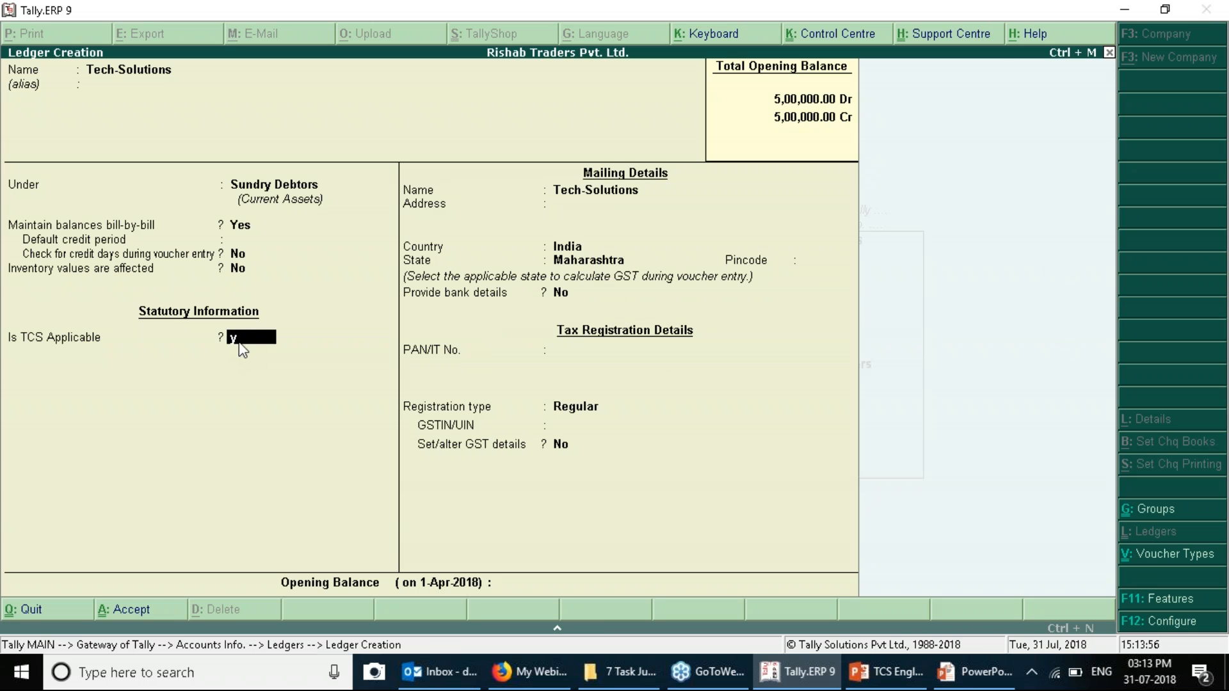
key(y)
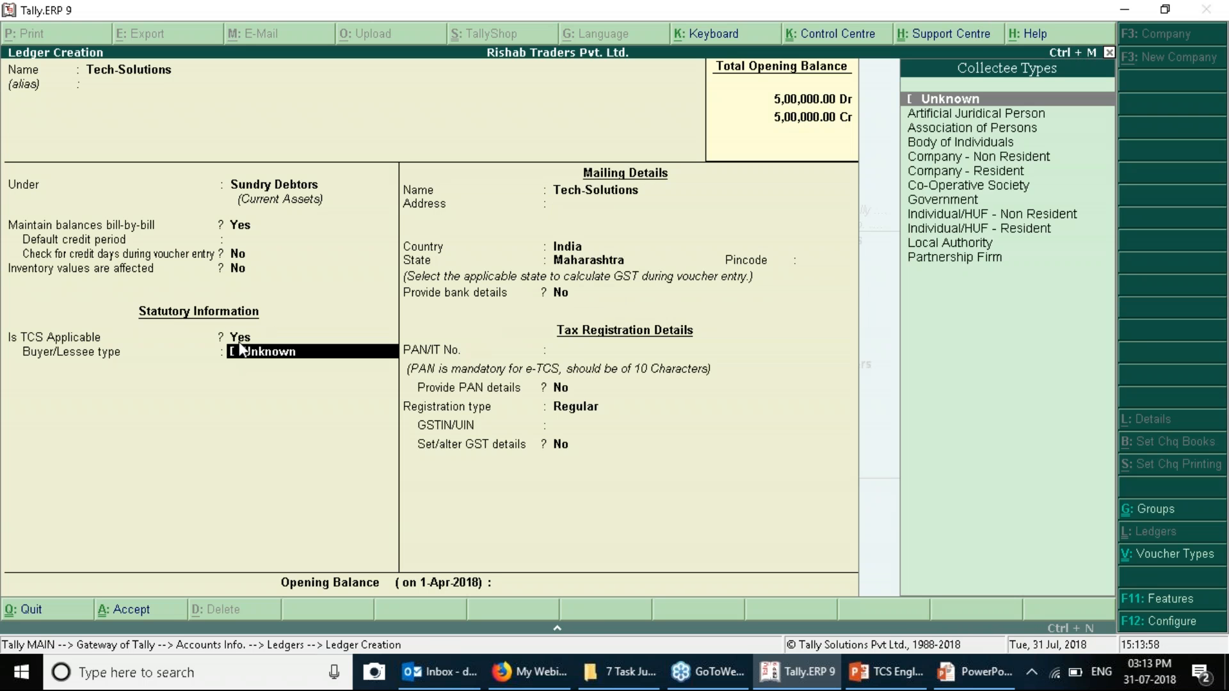
text(com)
key(Down)
key(Return)
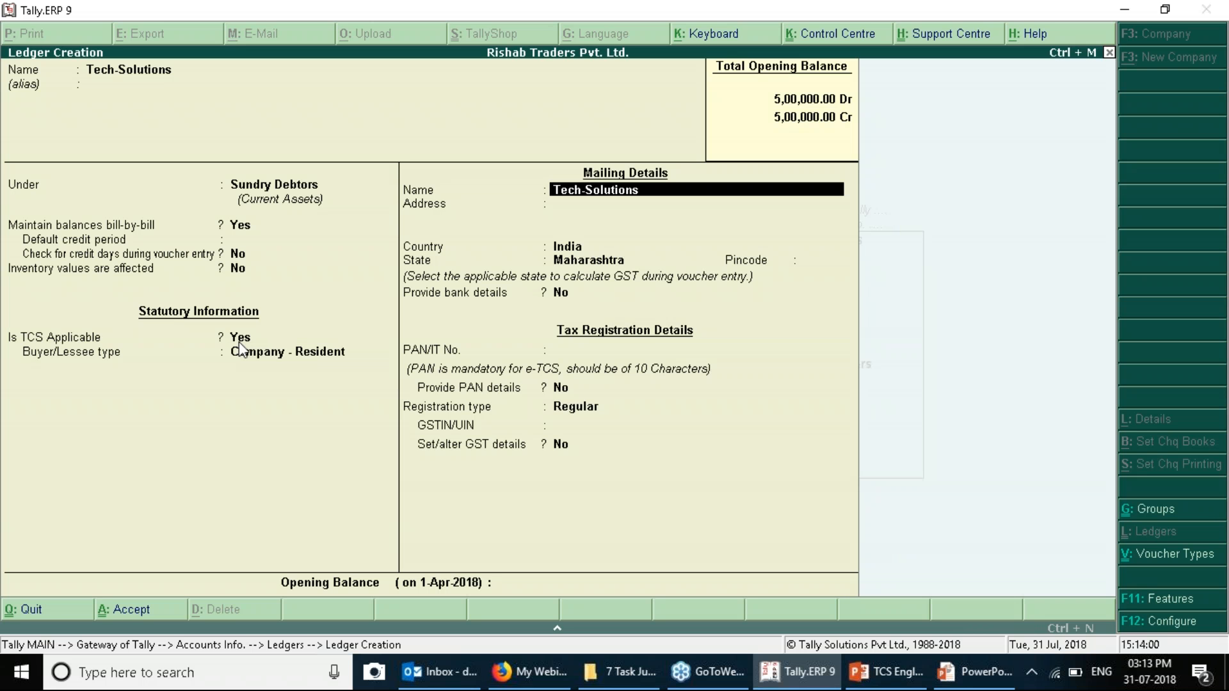
Keep the ledger's mailing name, country India and state Maharashtra, checking the recipient on the Scenario-1 slide in PowerPoint, and leave pincode blank.
key(Return)
key(Return)
key(Return)
key(alt+Tab)
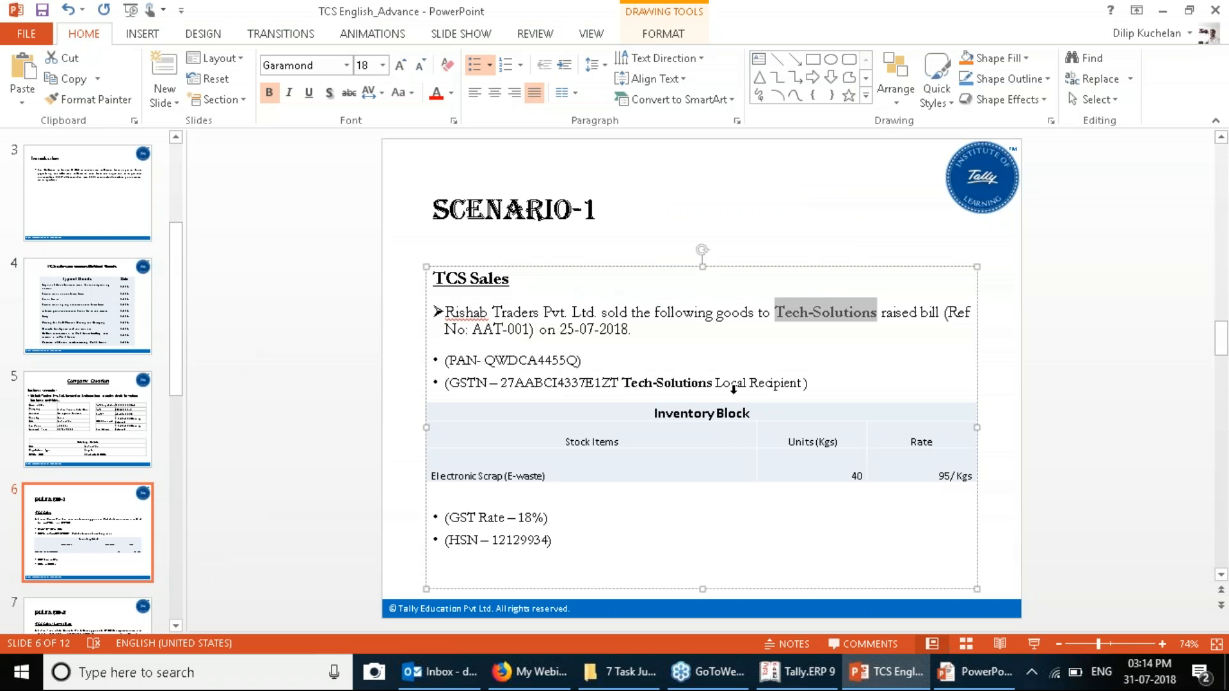
key(alt+Tab)
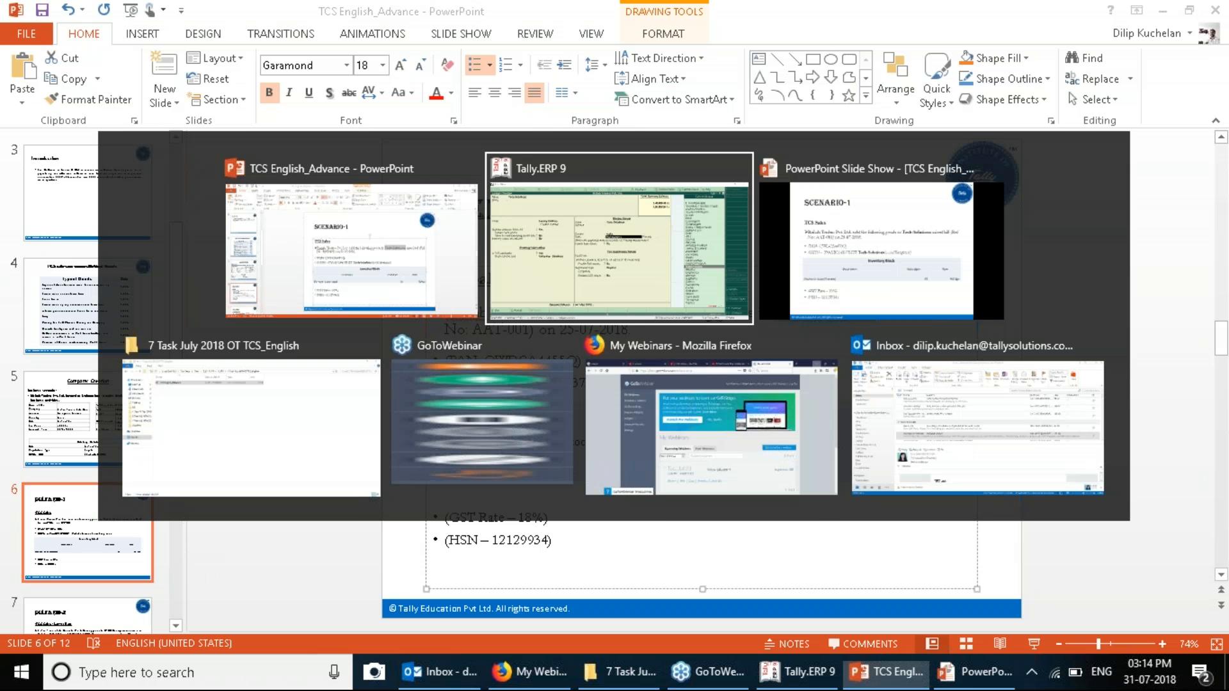
key(Return)
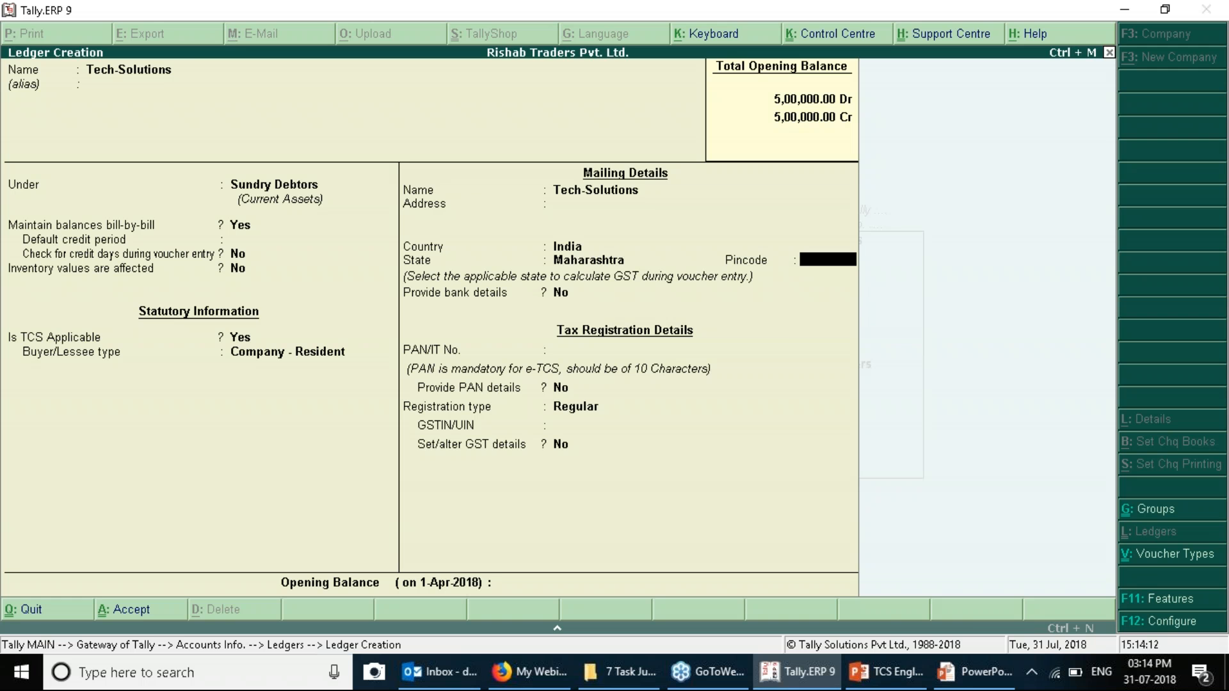
key(Return)
Copy the party's PAN from the Scenario-1 slide in PowerPoint into the Tech-Solutions ledger in Tally.ERP 9, leaving Provide PAN details at No.
key(alt+Tab)
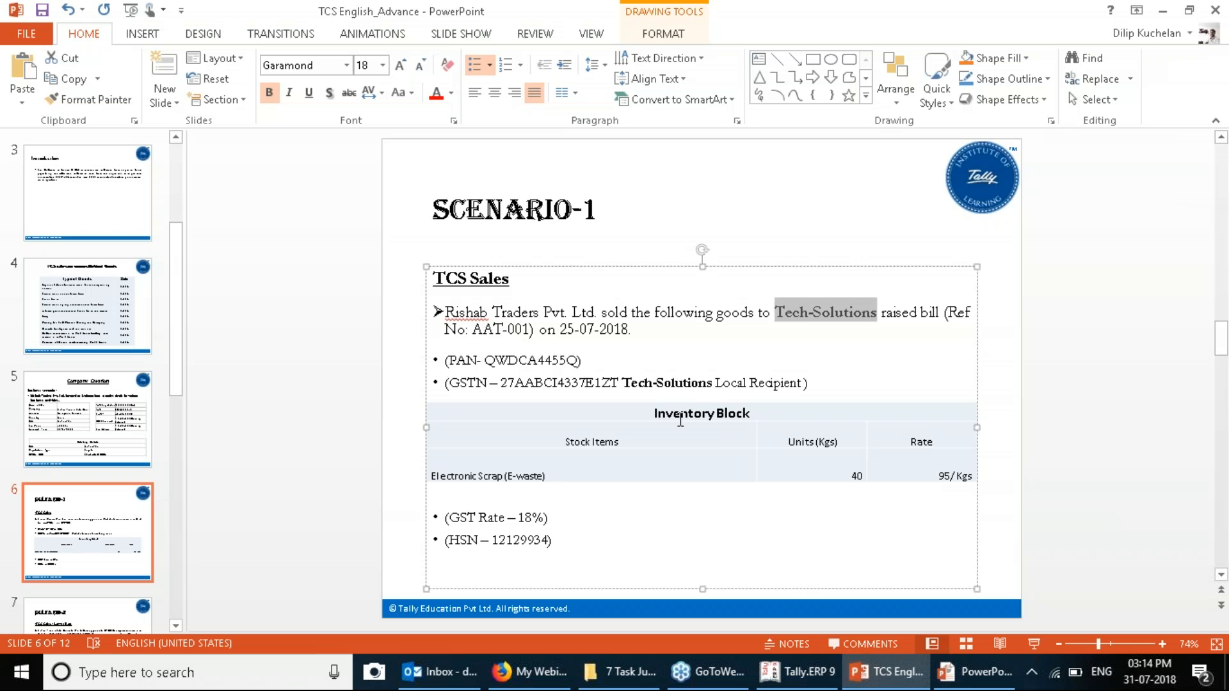
double_click(522, 359)
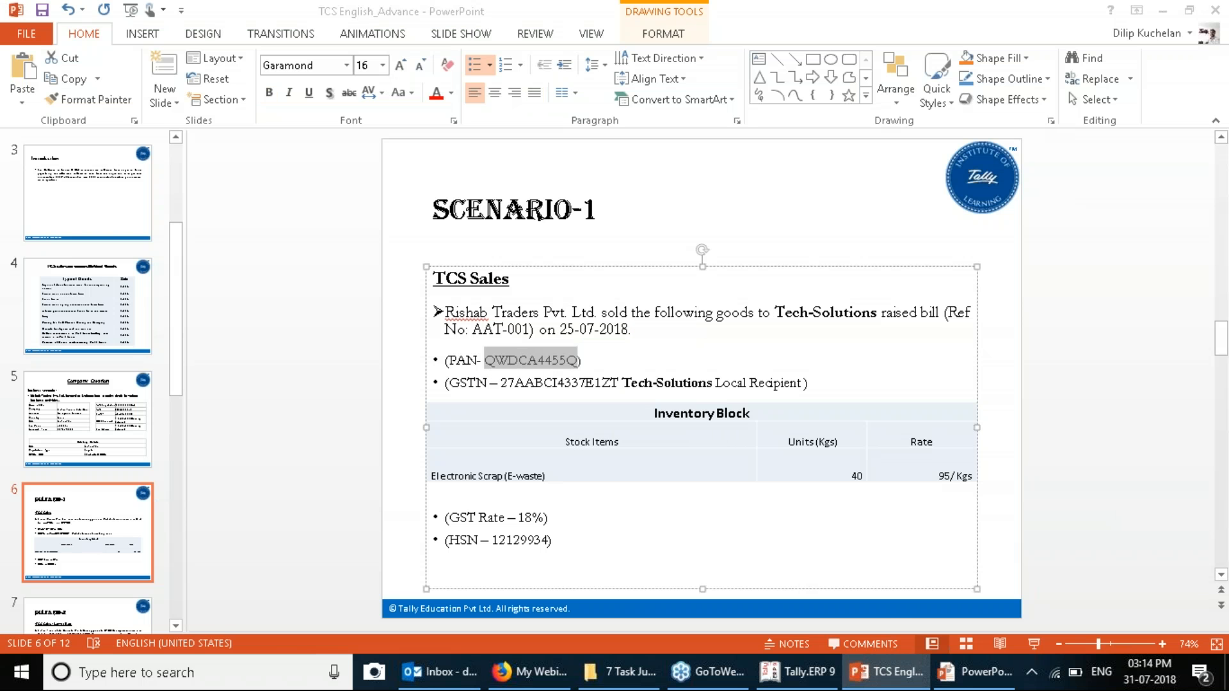
key(ctrl+c)
key(alt+Tab)
key(ctrl+alt+v)
key(Return)
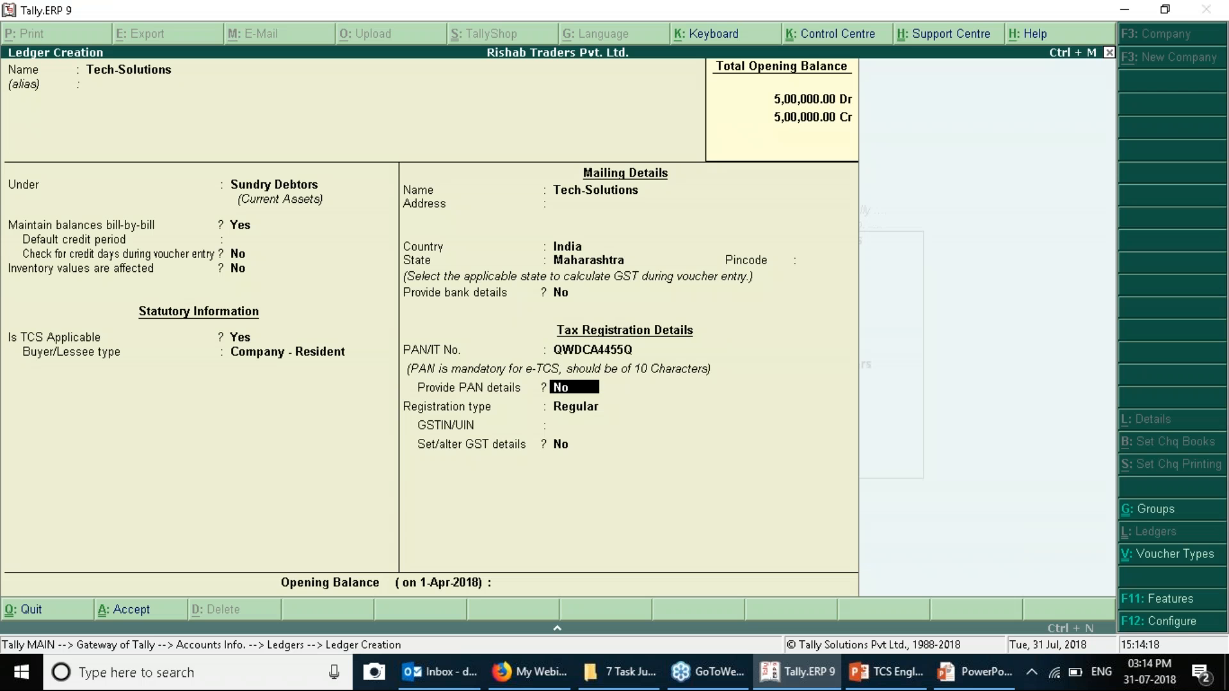
key(Return)
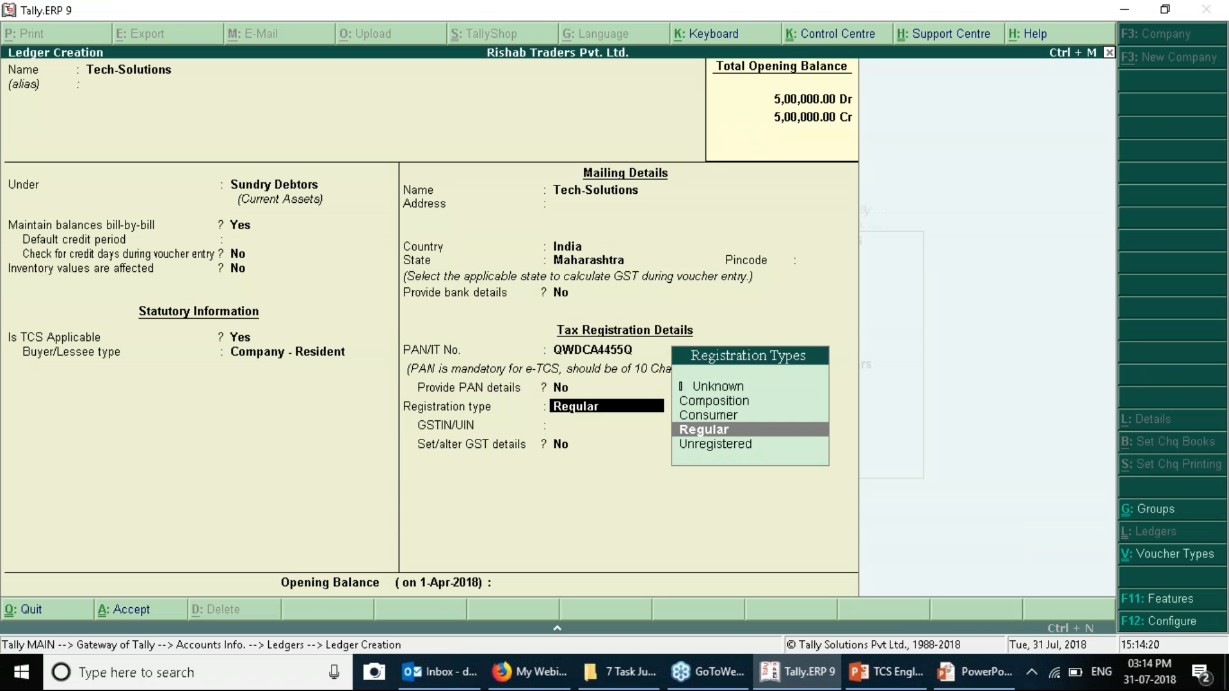
Keep the registration type Regular and copy the party's GSTIN from the Scenario-1 slide in PowerPoint into the Tally.ERP 9 ledger.
key(Return)
key(alt+Tab)
double_click(555, 383)
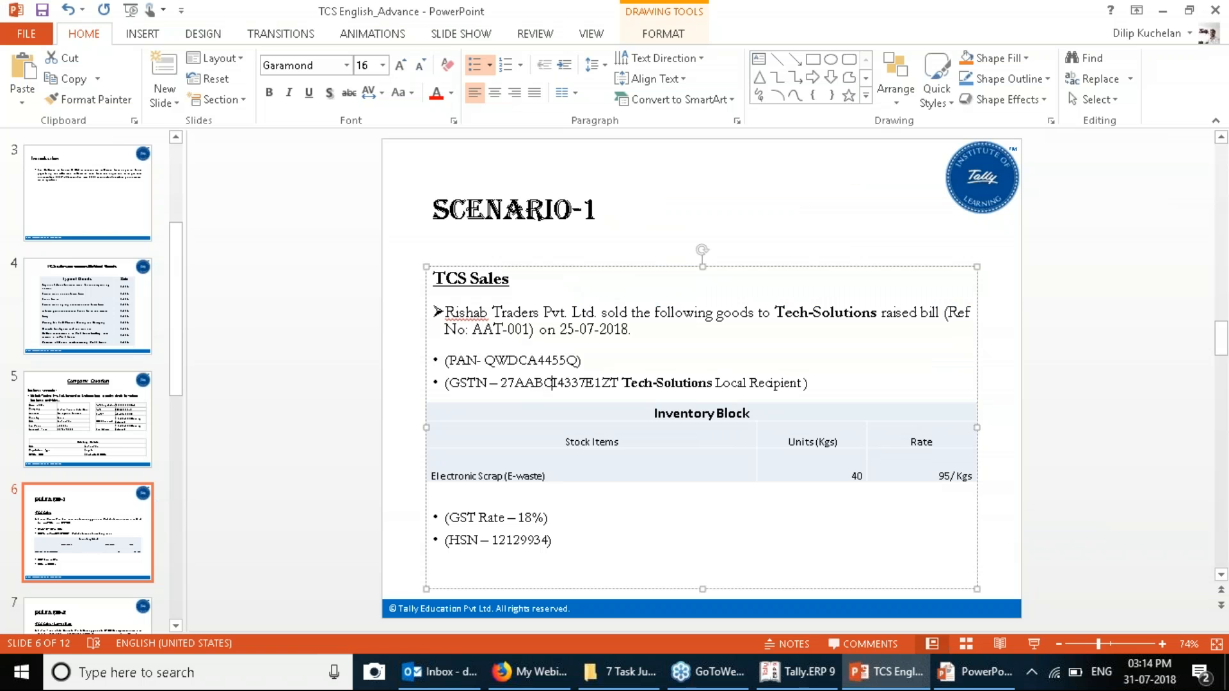
key(shift+Left)
key(alt+Tab)
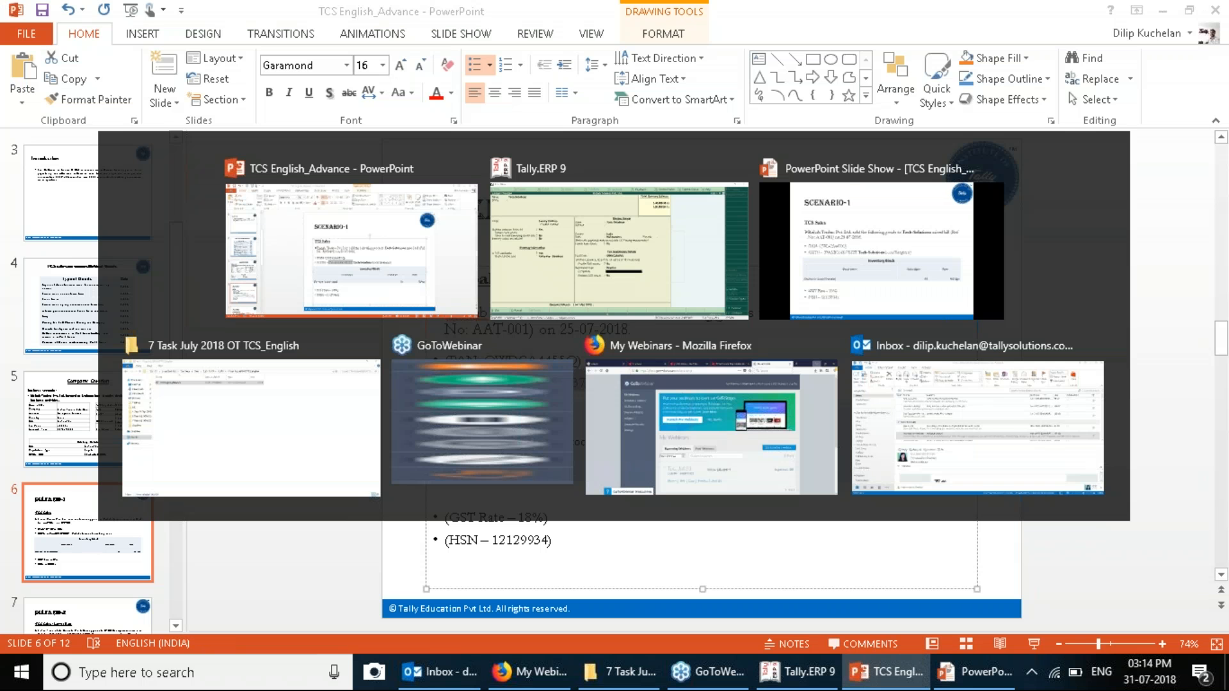
key(ctrl+alt+v)
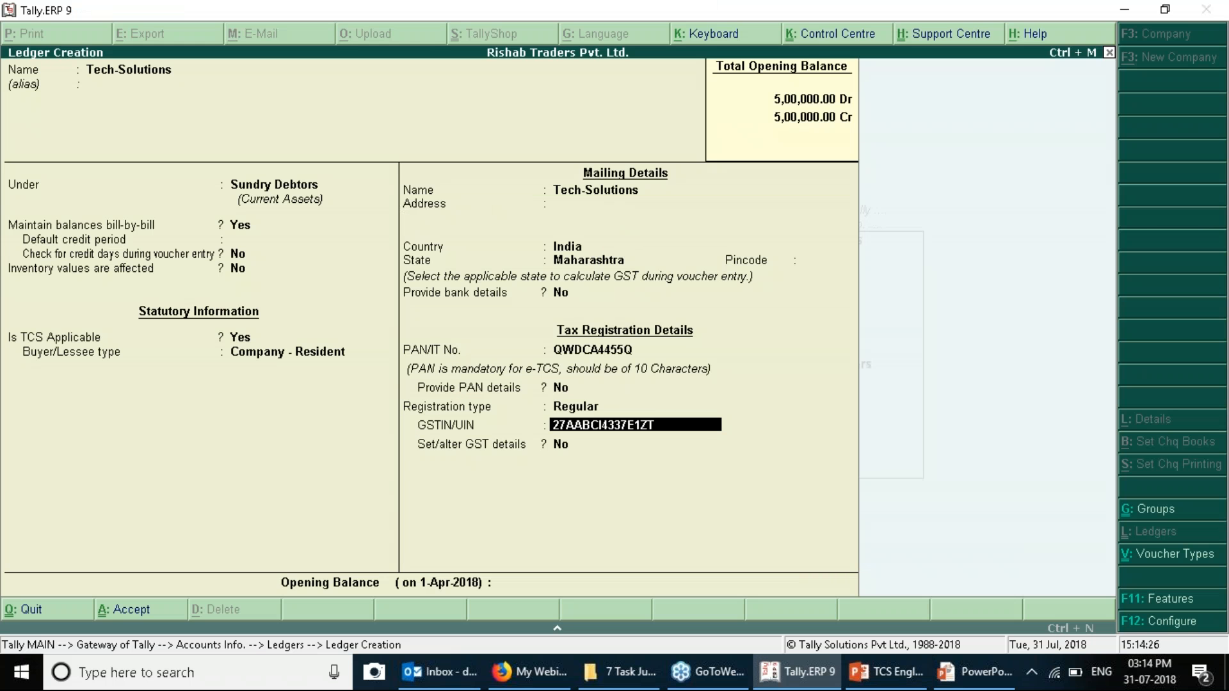
Leave Set/alter GST details at No and the opening balance blank, and save the Tech-Solutions ledger.
key(Return)
key(Return)
key(Return)
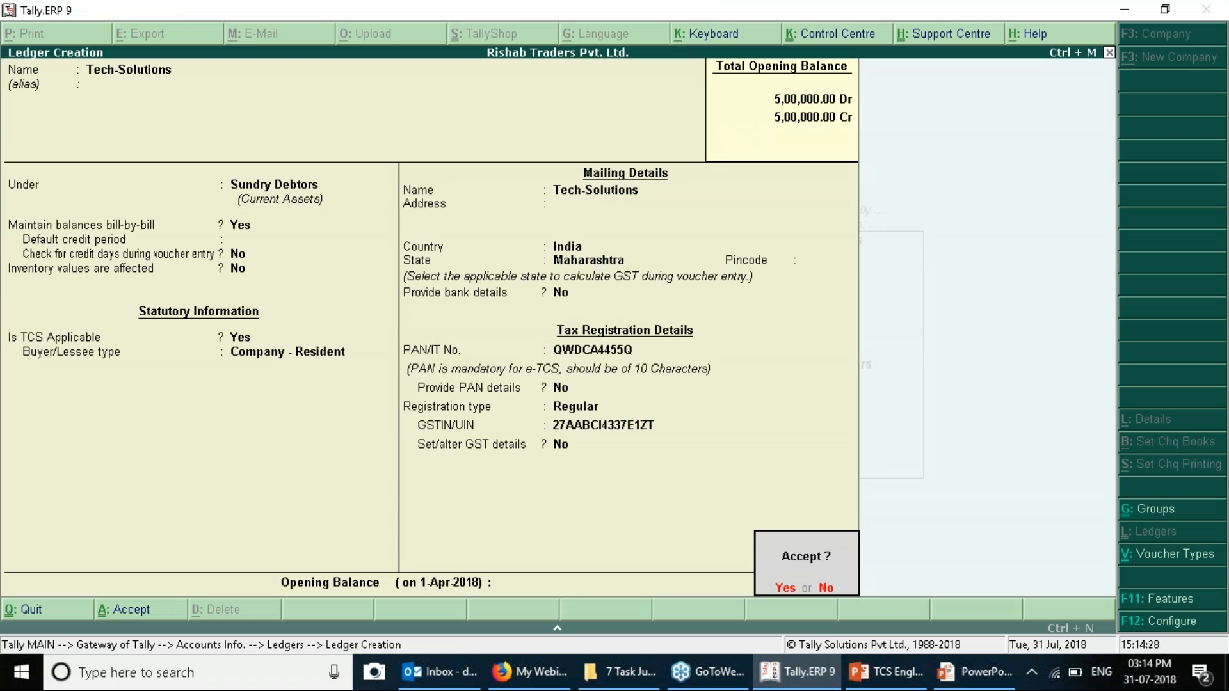
key(Return)
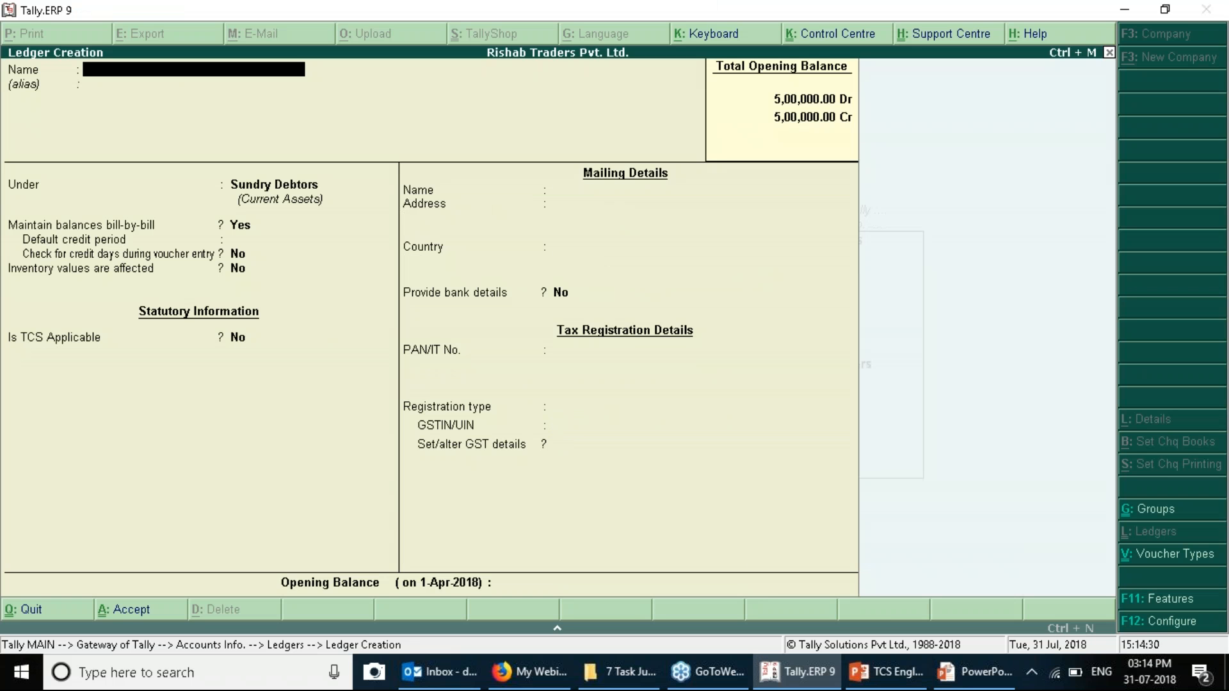
Start a Sales A/c (Scrap) ledger under Sales Accounts with inventory values affected set to Yes and ledger type Not Applicable.
text(Sales A/c (Scrap))
key(Return)
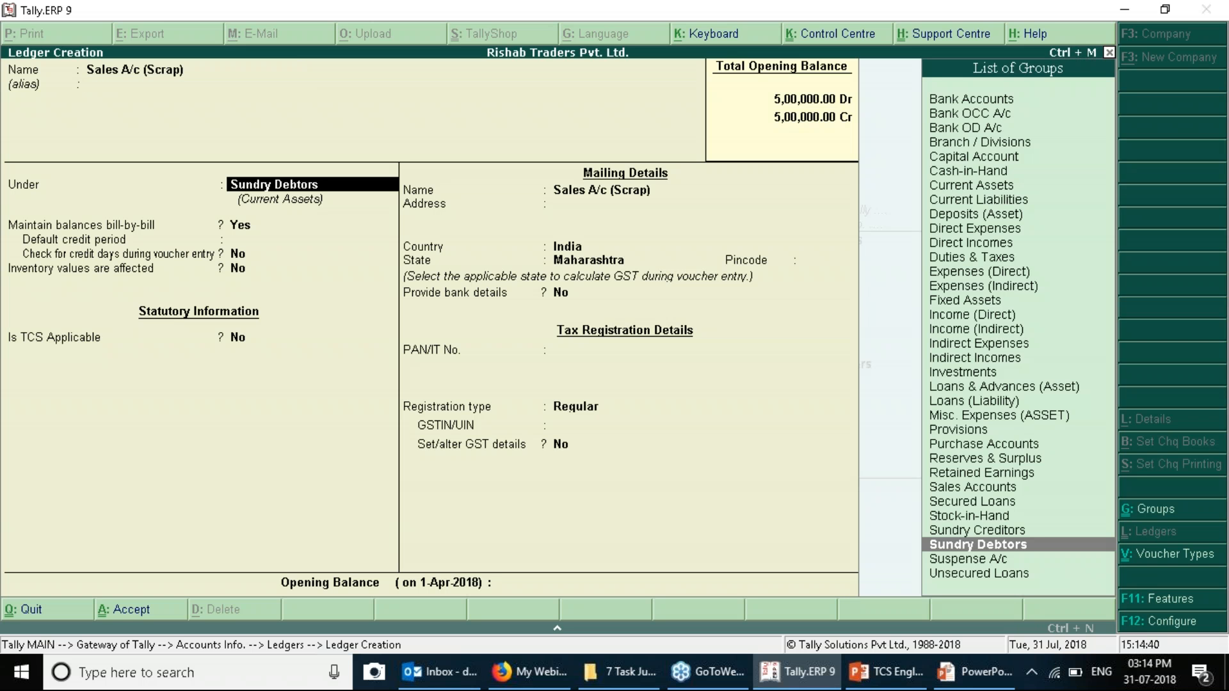
click(1211, 35)
text(Sa)
key(Return)
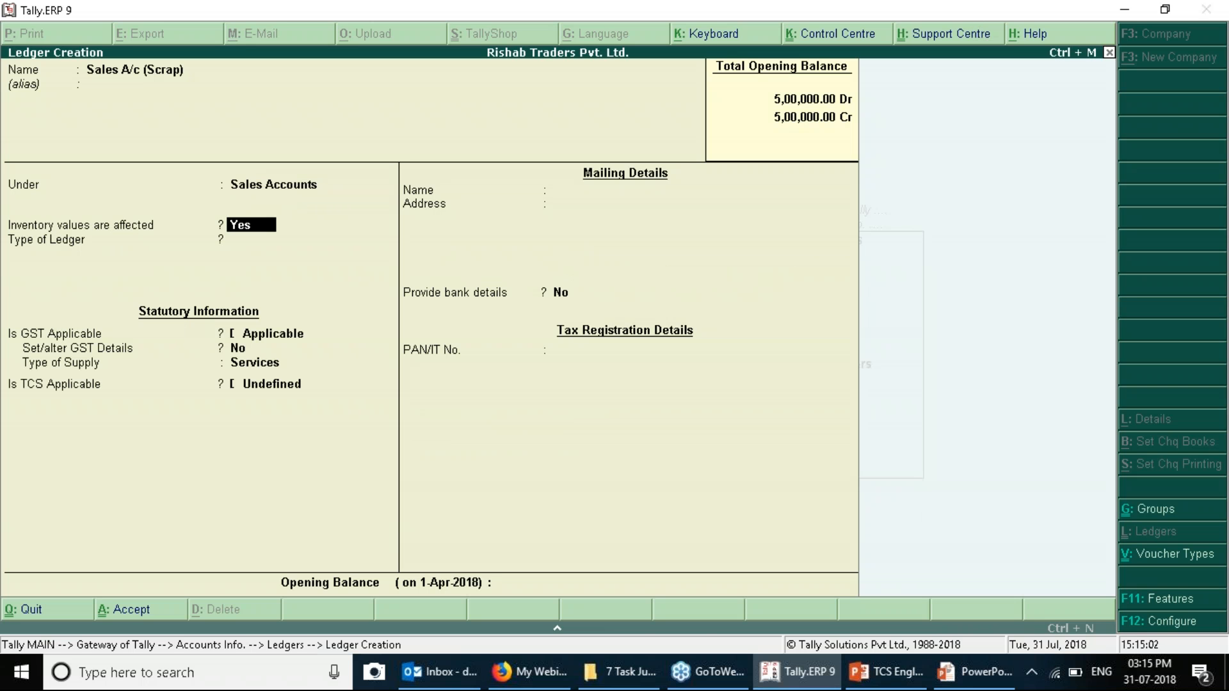
key(Return)
key(Return)
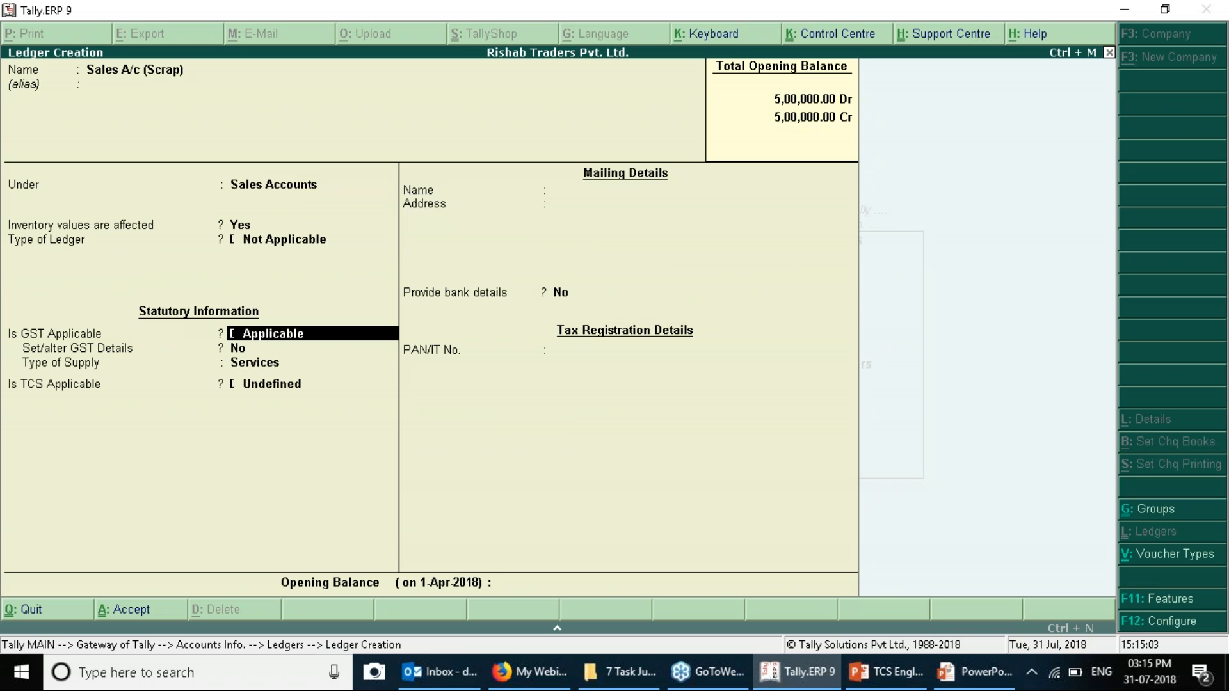
Keep GST applicable for the sales ledger without altering GST details, and set its type of supply to Goods.
key(Return)
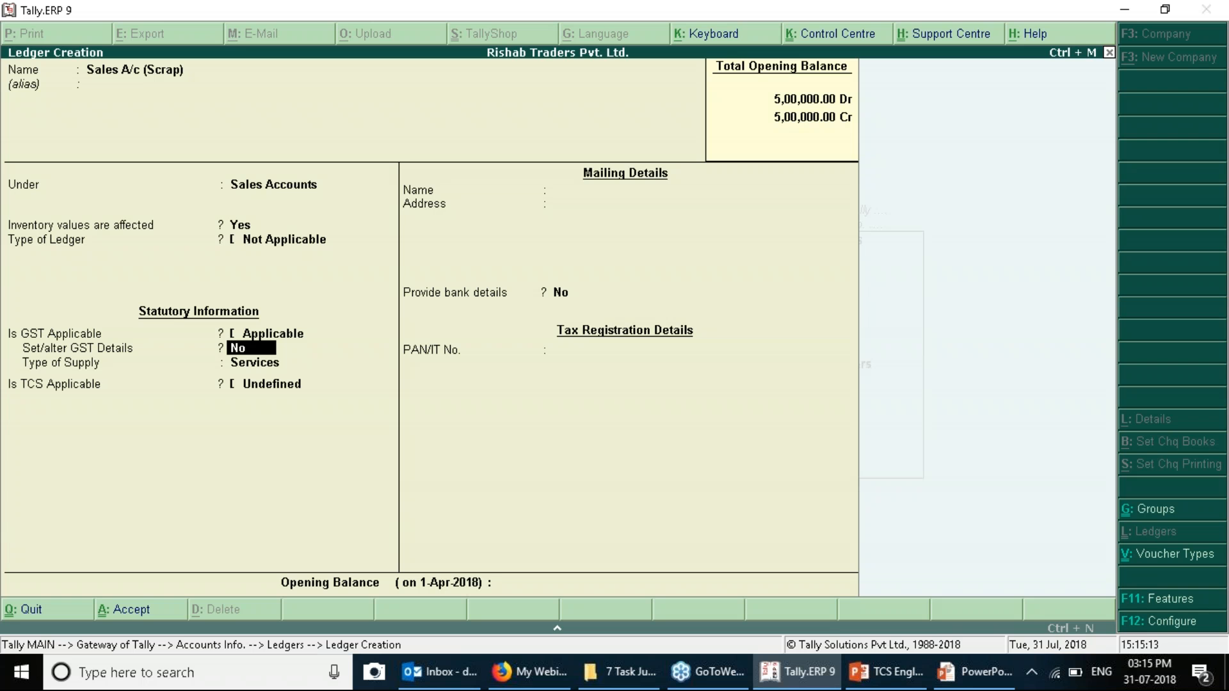
key(Return)
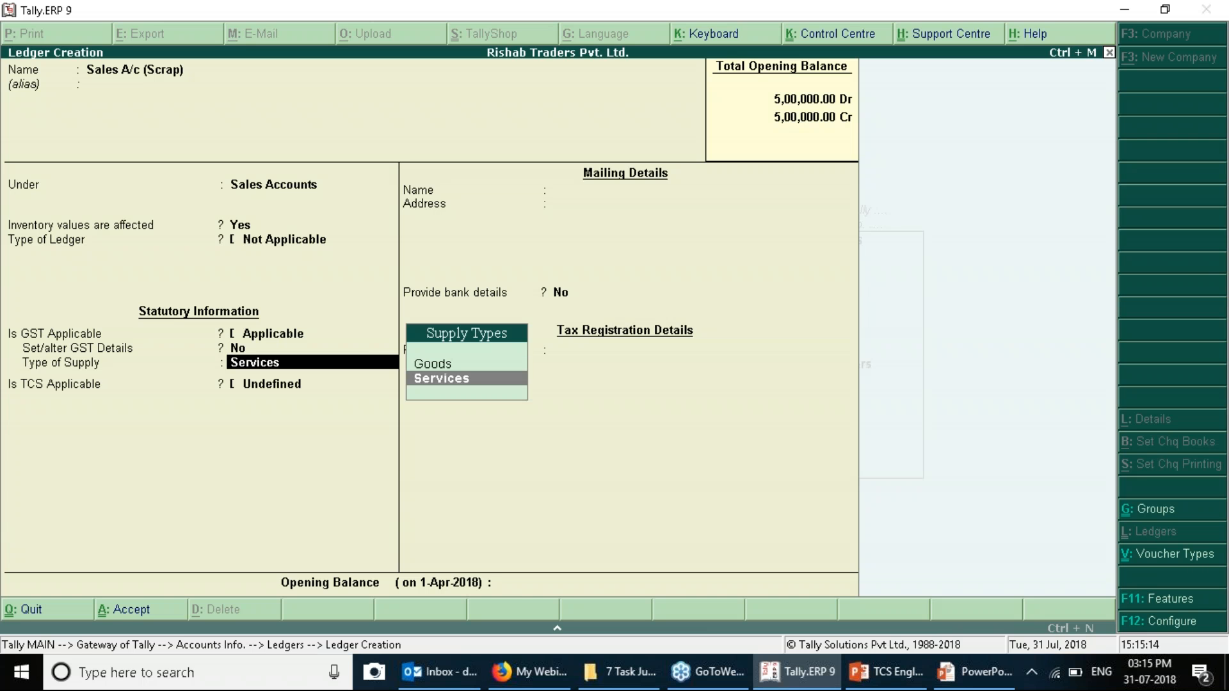
key(Up)
key(Return)
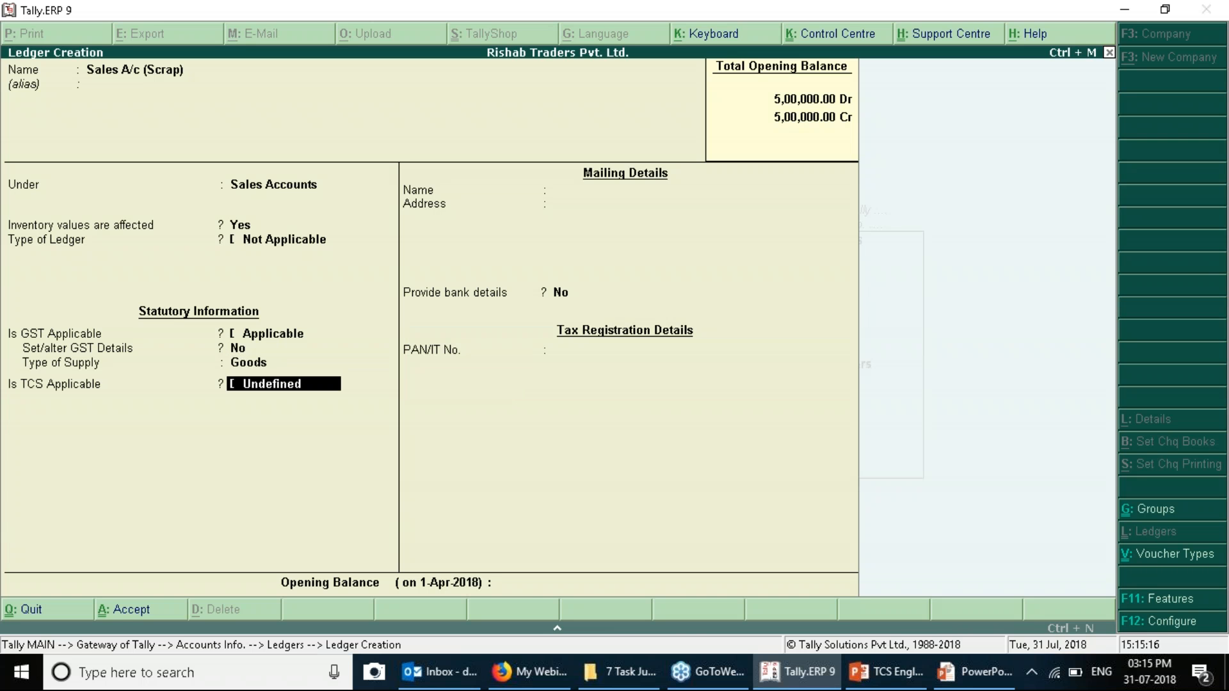
Make TCS applicable to the sales ledger with Scrap as the nature of goods, and save the ledger.
key(BackSpace)
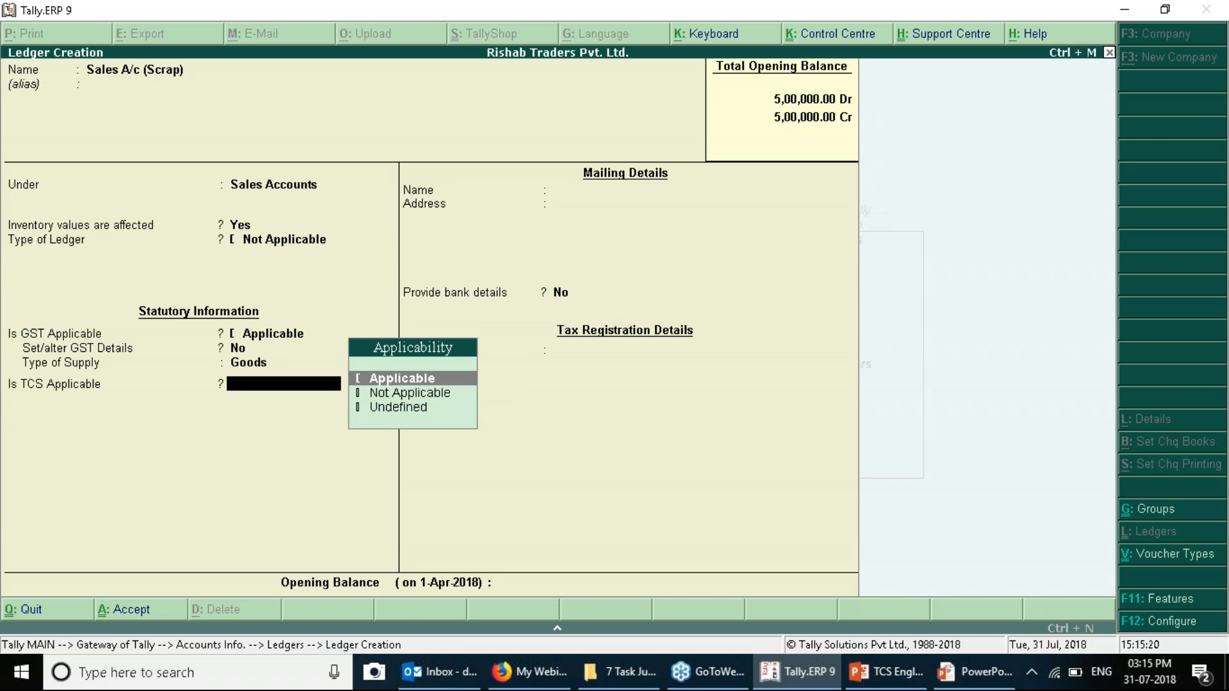
key(Return)
key(Down)
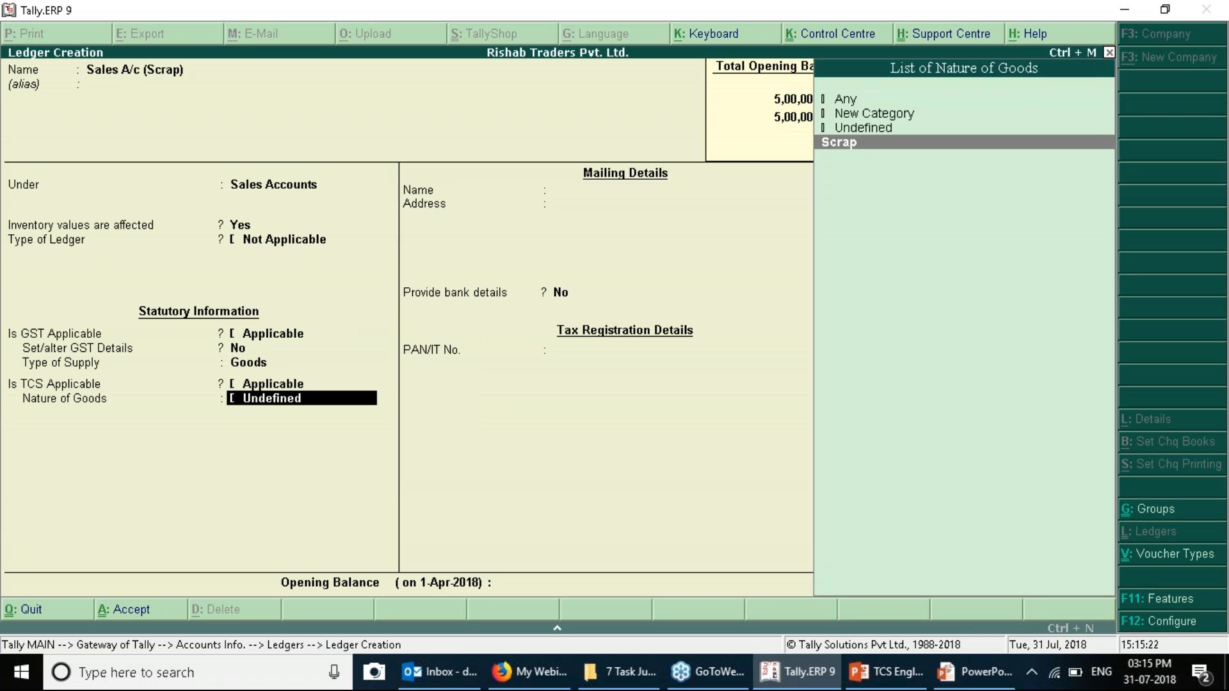
key(Return)
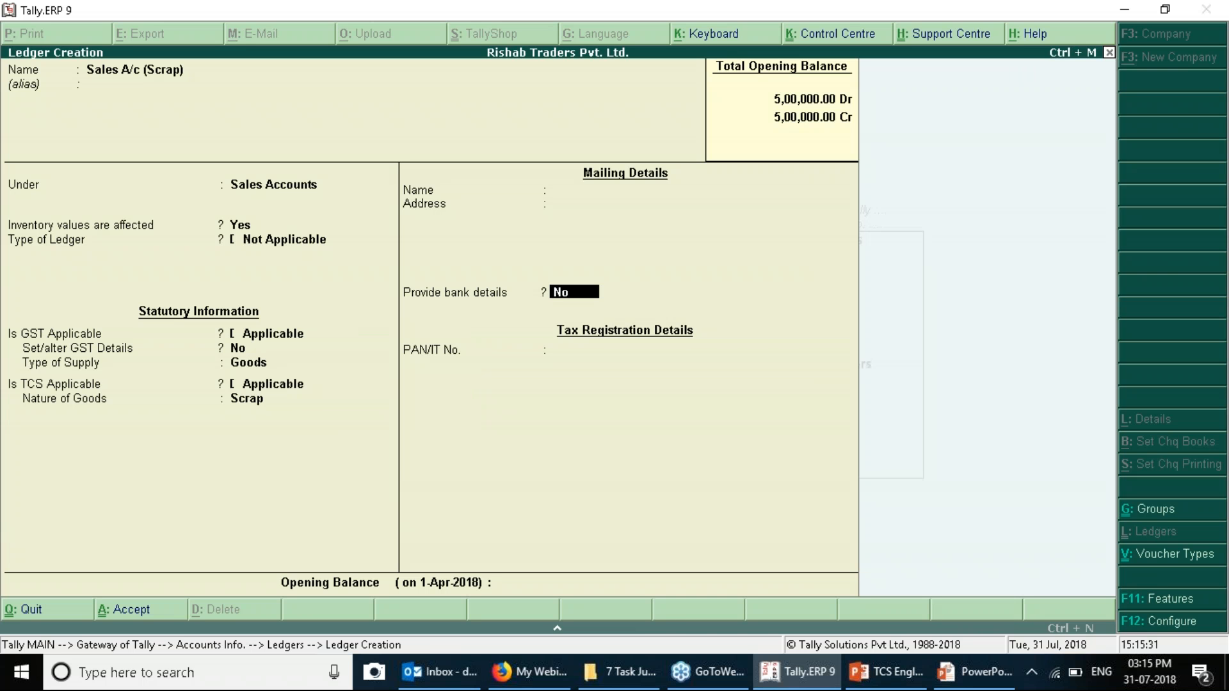
key(ctrl+a)
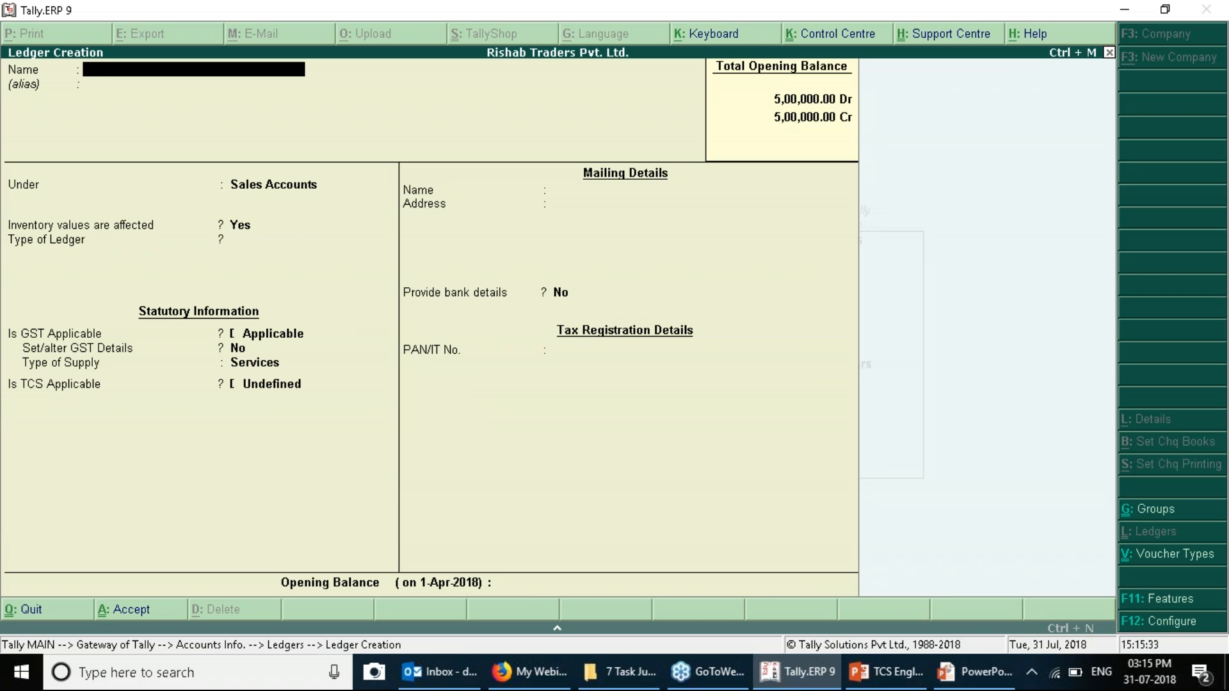
Create a TCS on Scrap ledger under Duties & Taxes with duty type TCS and nature of goods Scrap.
text(TCS on Scrap)
key(Return)
key(Return)
text(Duties & Taxes)
key(Return)
key(Down)
key(Return)
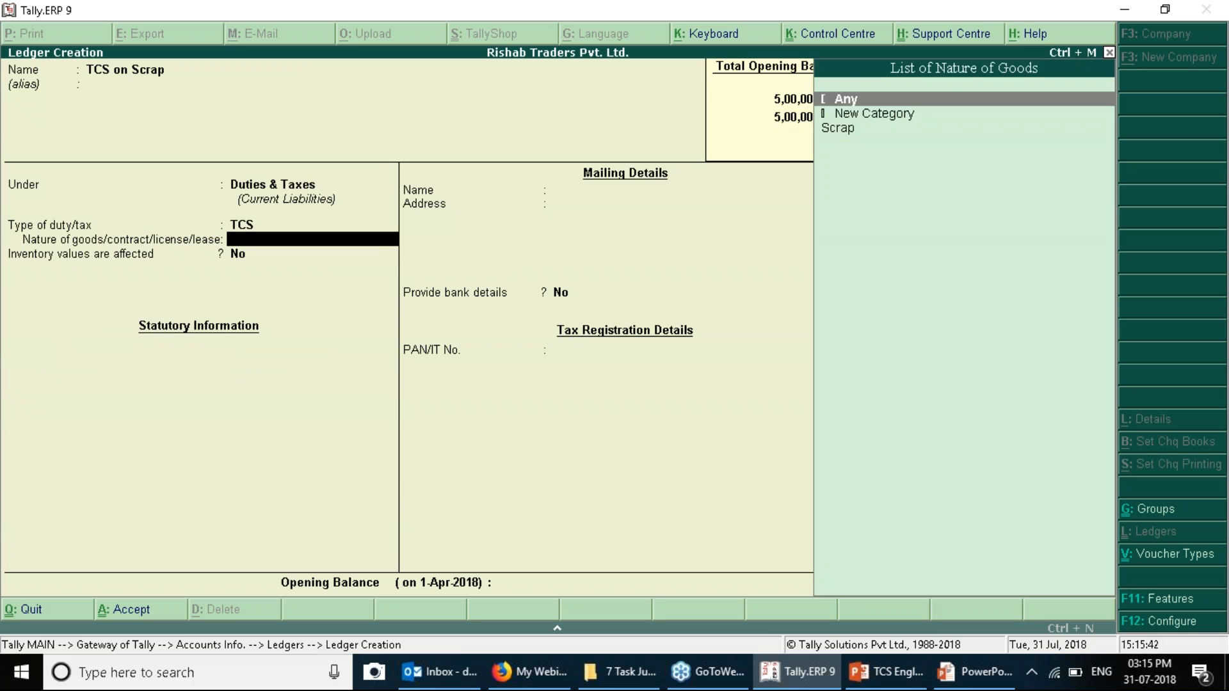
key(Down)
key(Down)
key(Return)
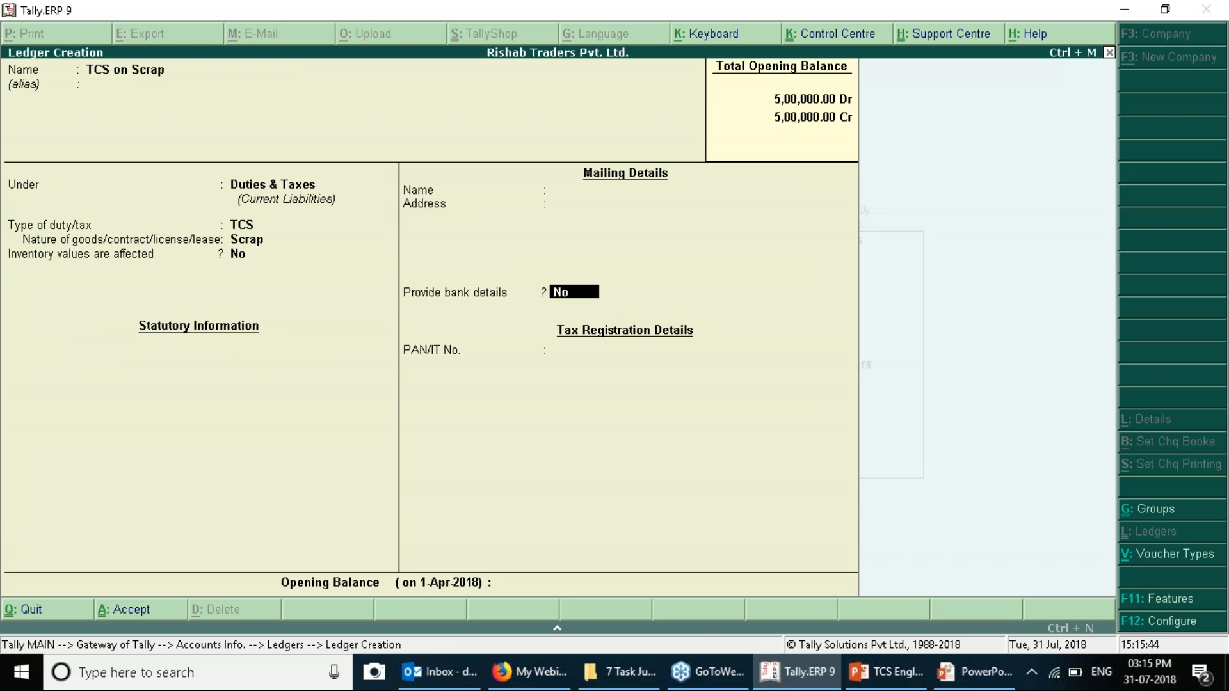
key(ctrl+a)
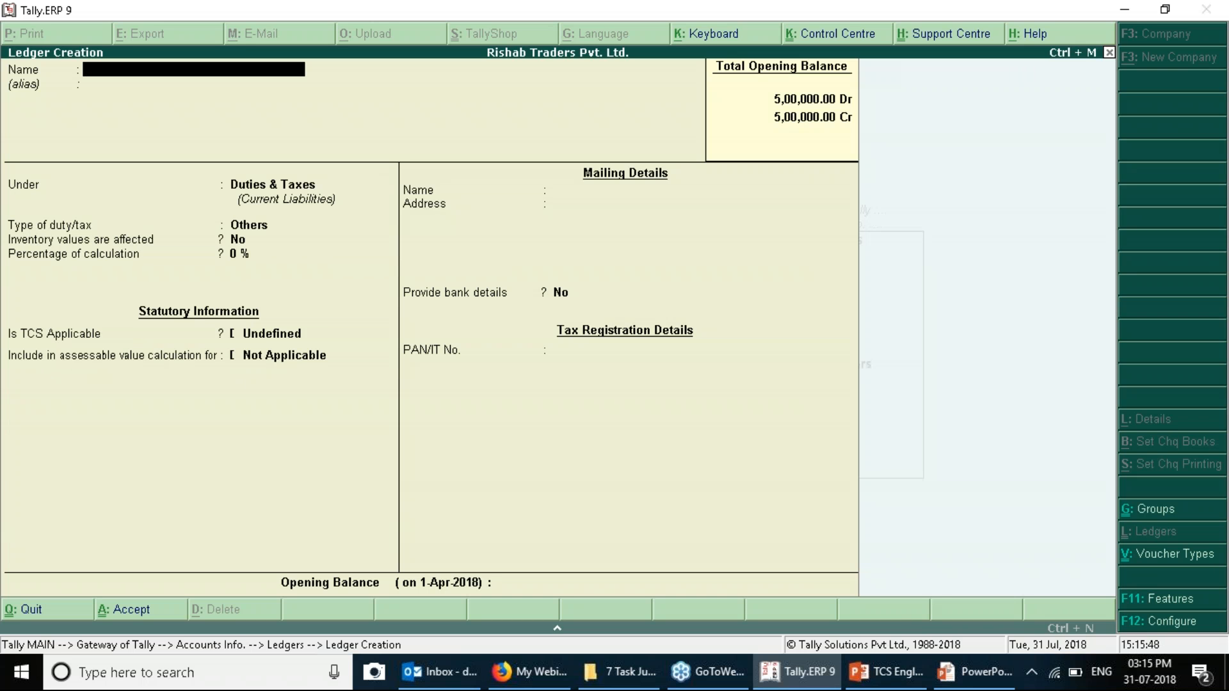
Create a Central Tax (CGST) ledger under Duties & Taxes with duty type GST and tax type Central Tax.
text(Central Tax (CGST))
key(Return)
text(Du)
key(Return)
key(Up)
key(Return)
key(Up)
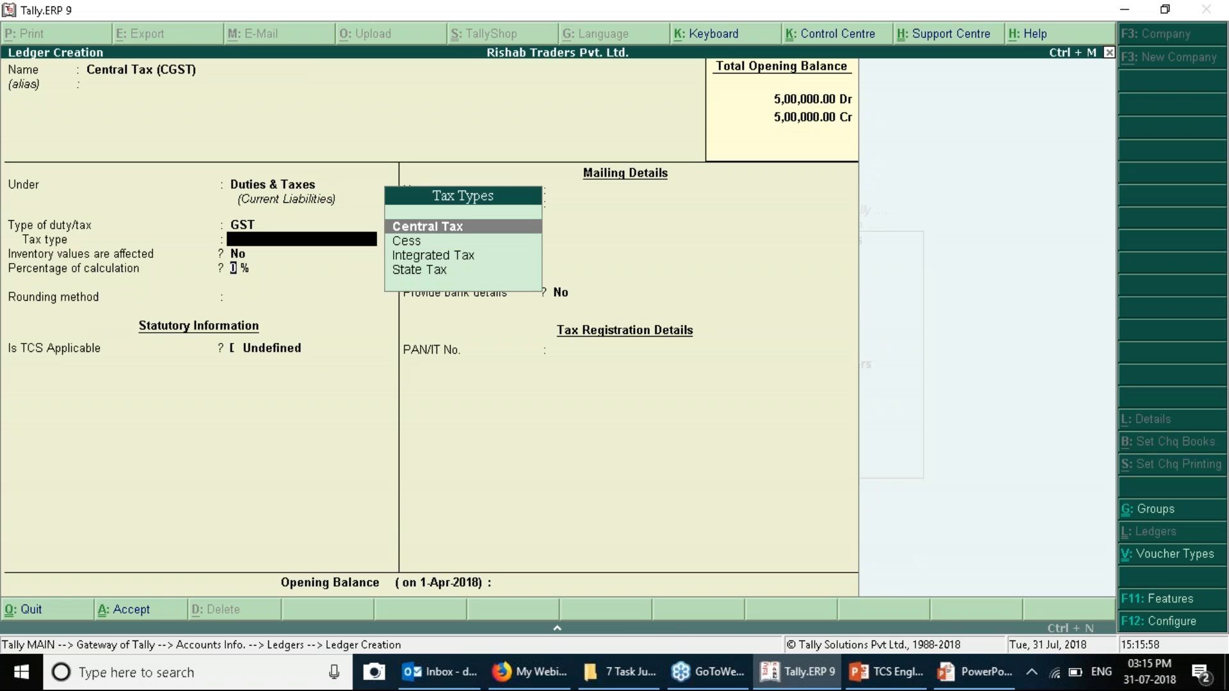
key(Return)
key(Return)
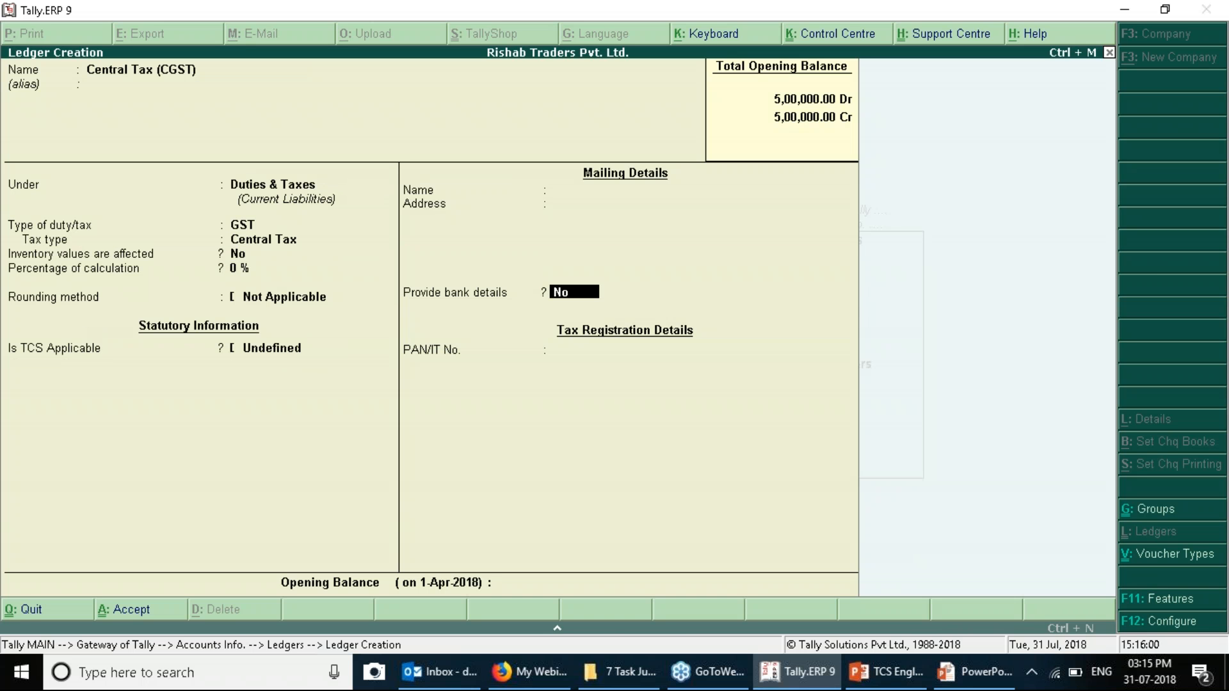
key(ctrl+a)
Create a State Tax (SGST) ledger under Duties & Taxes with duty type GST and tax type State Tax.
text(State Tax (SGST))
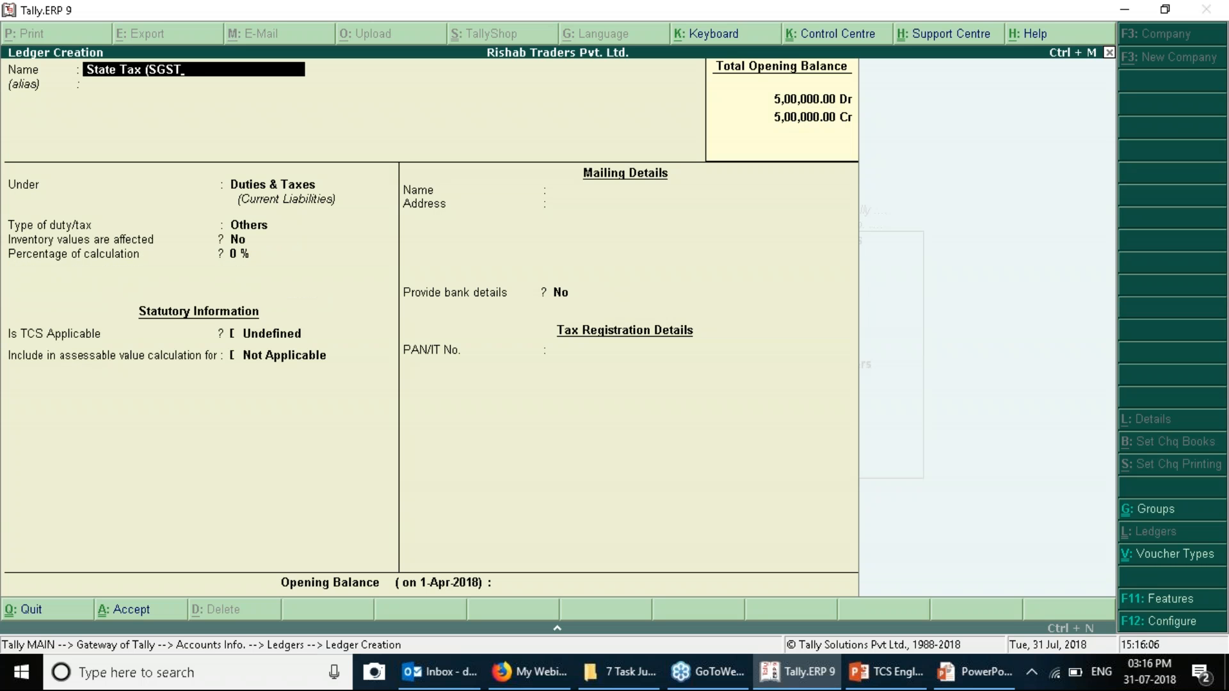
key(Return)
key(Return)
key(Return)
key(Up)
key(Return)
key(Down)
key(Down)
key(Return)
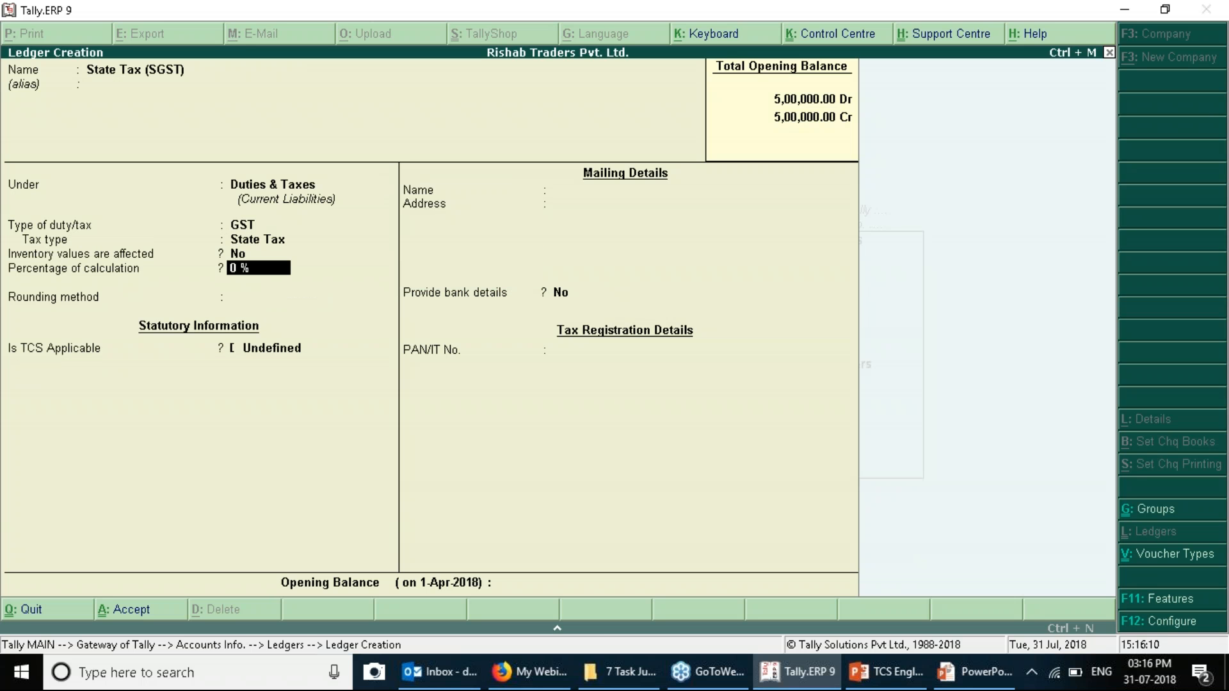
key(ctrl+a)
Create an Integrated Tax (IGST) ledger under Duties & Taxes with duty type GST and tax type Integrated Tax, and return to Accounts Info.
text(In)
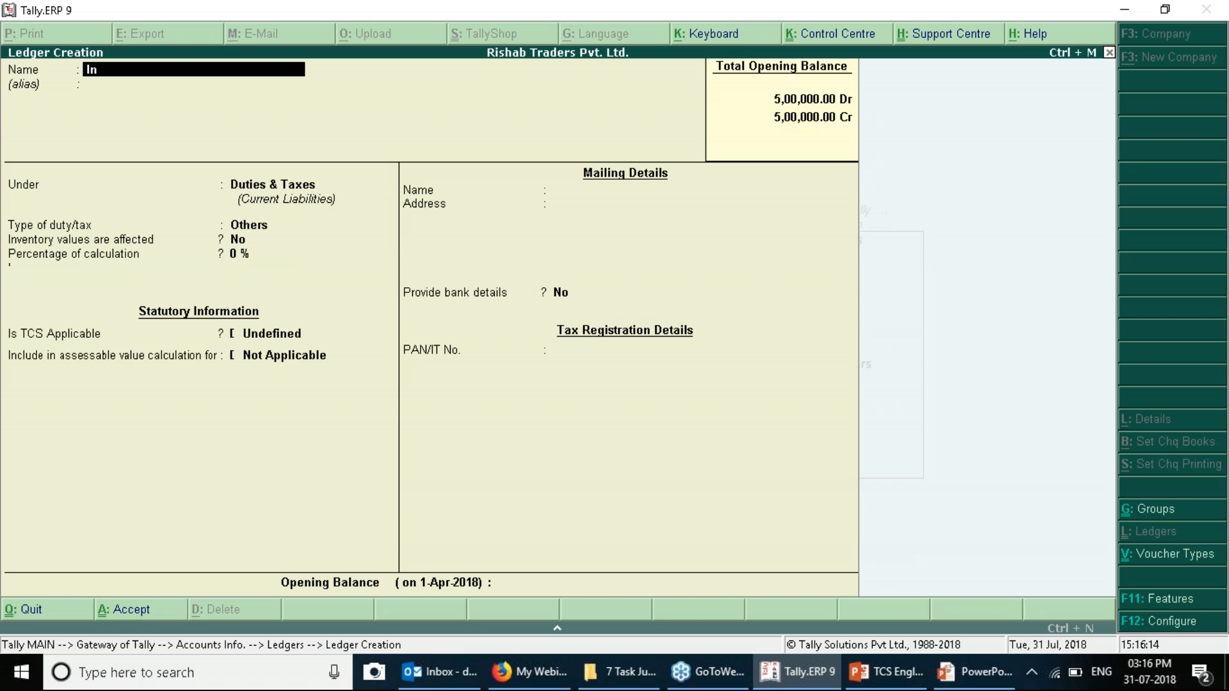
text(tegrated Tax (IGST))
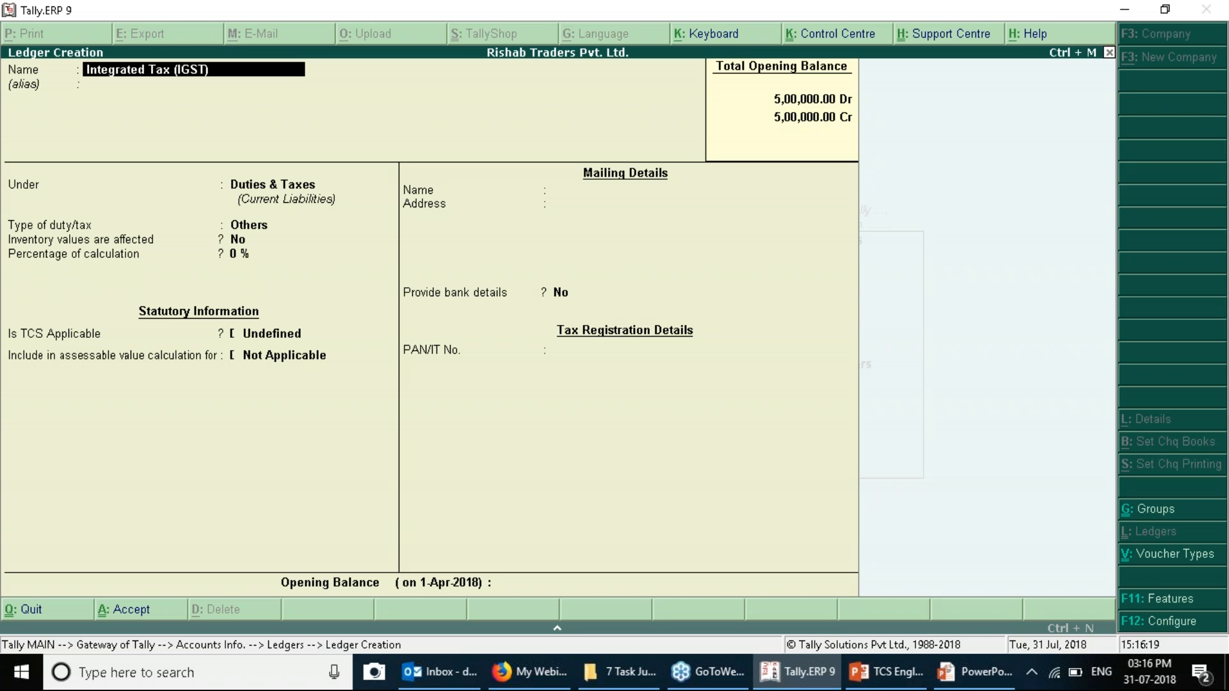
key(Return)
key(Return)
key(Up)
key(Return)
key(Down)
key(Down)
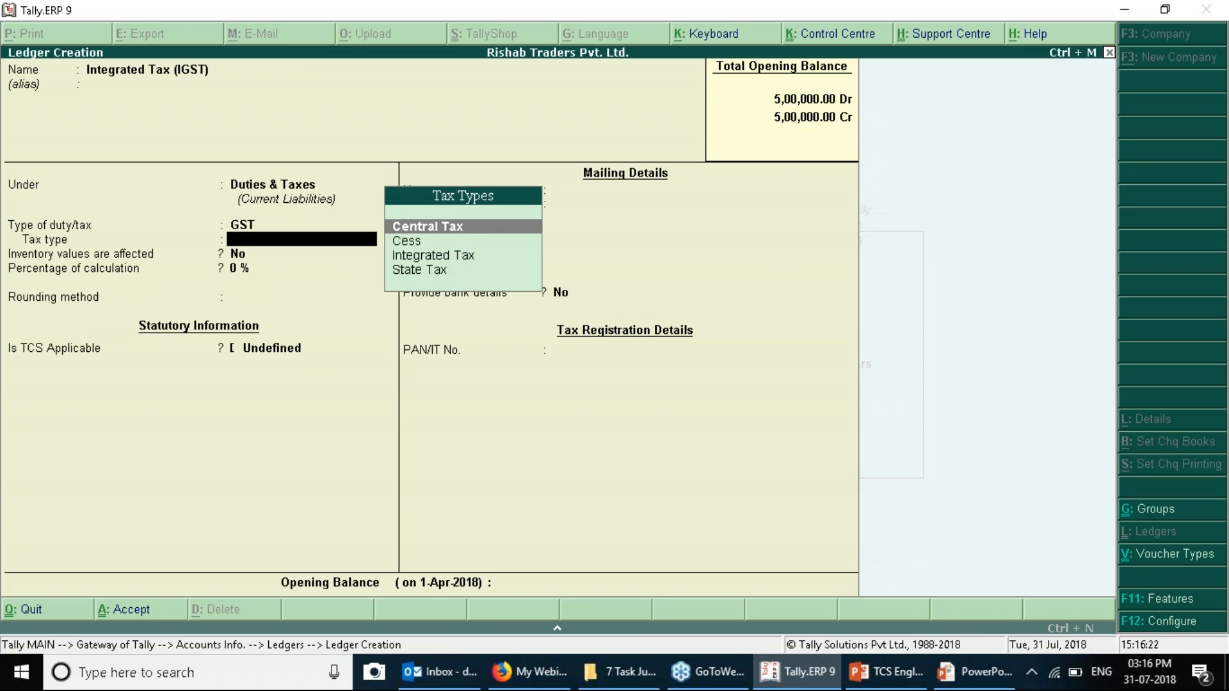
key(Return)
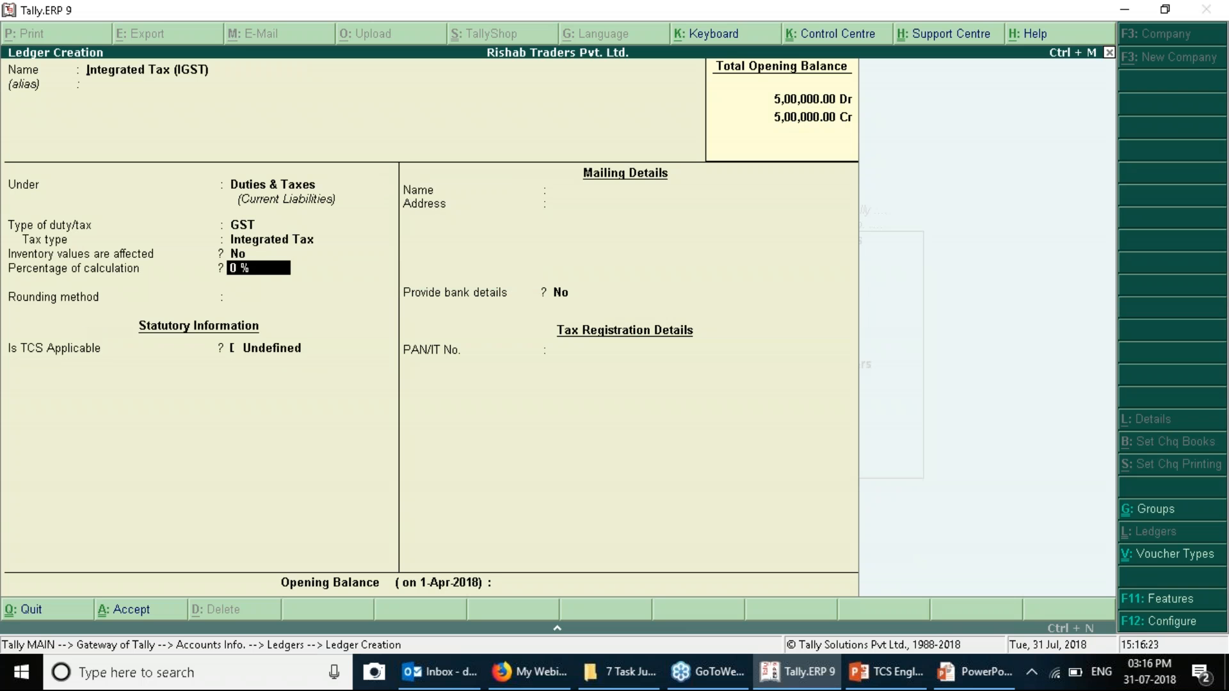
key(ctrl+a)
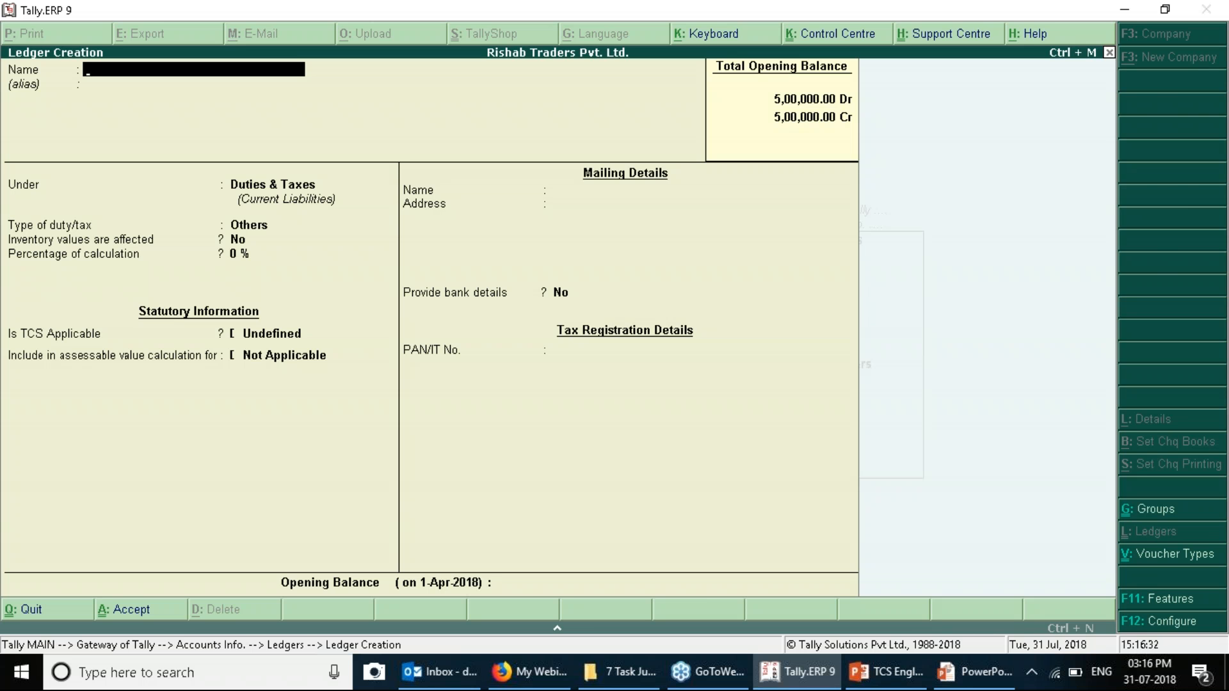
key(Escape)
key(Escape)
key(Escape)
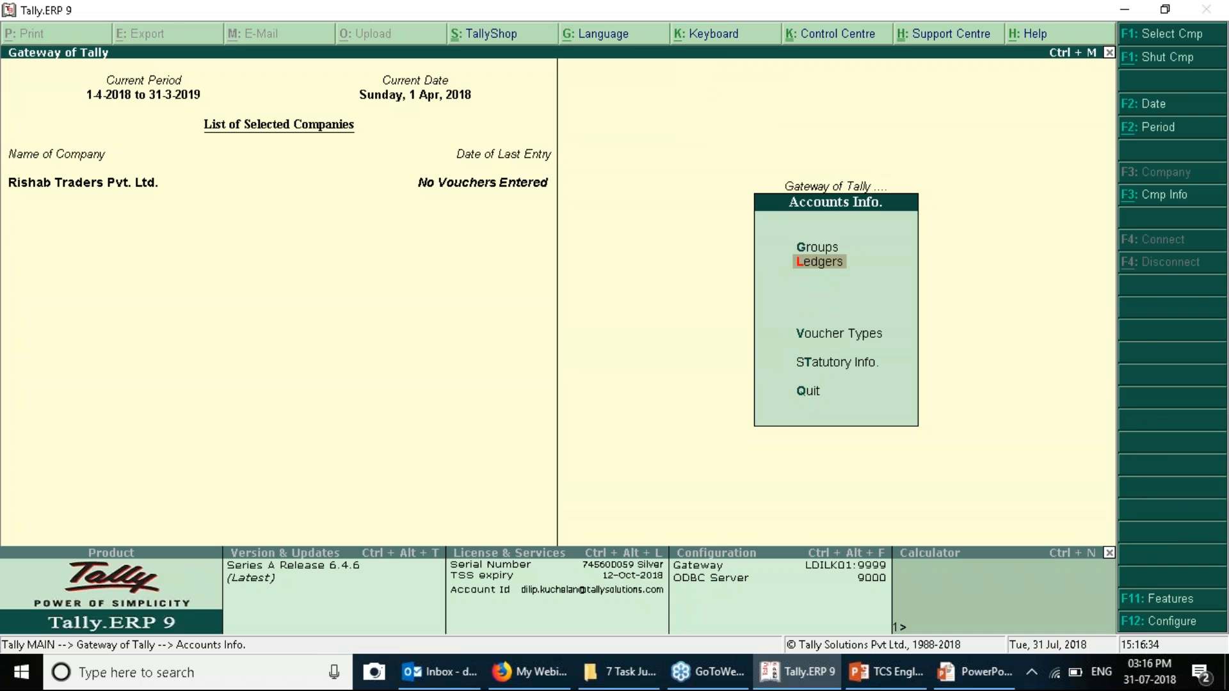
Review the Scenario-1 slide and start a new sales voucher in item invoice mode.
key(alt+Tab)
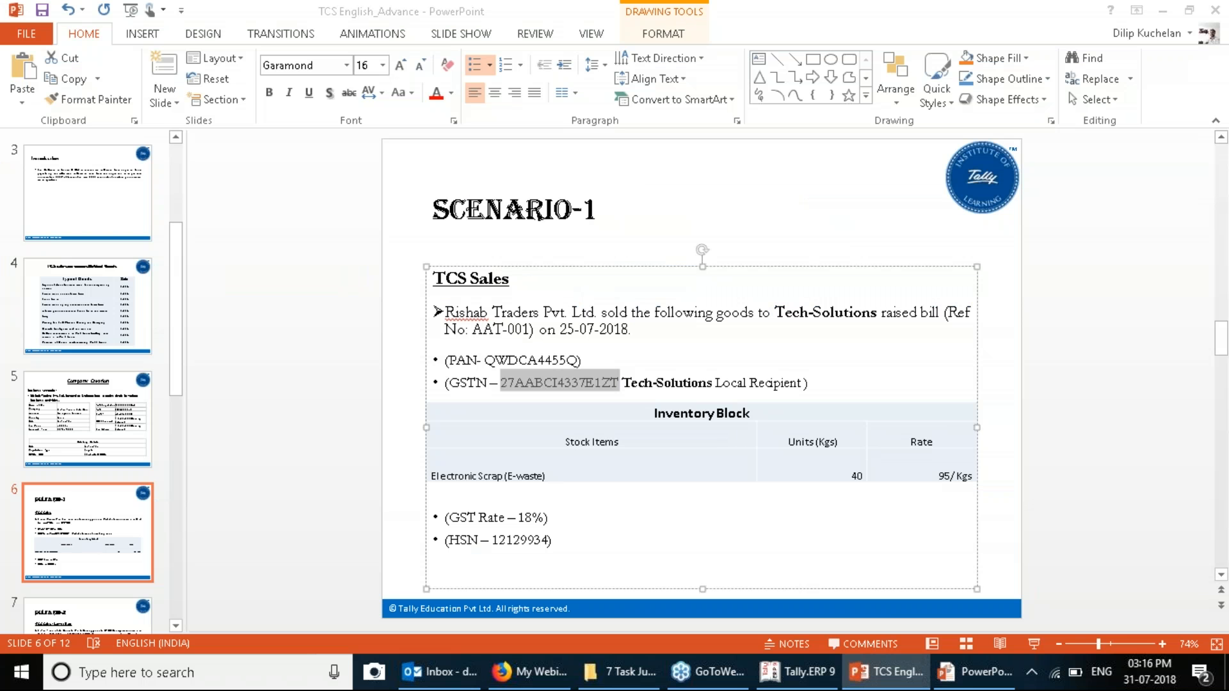
key(alt+Tab)
key(alt+Tab)
key(alt+Tab)
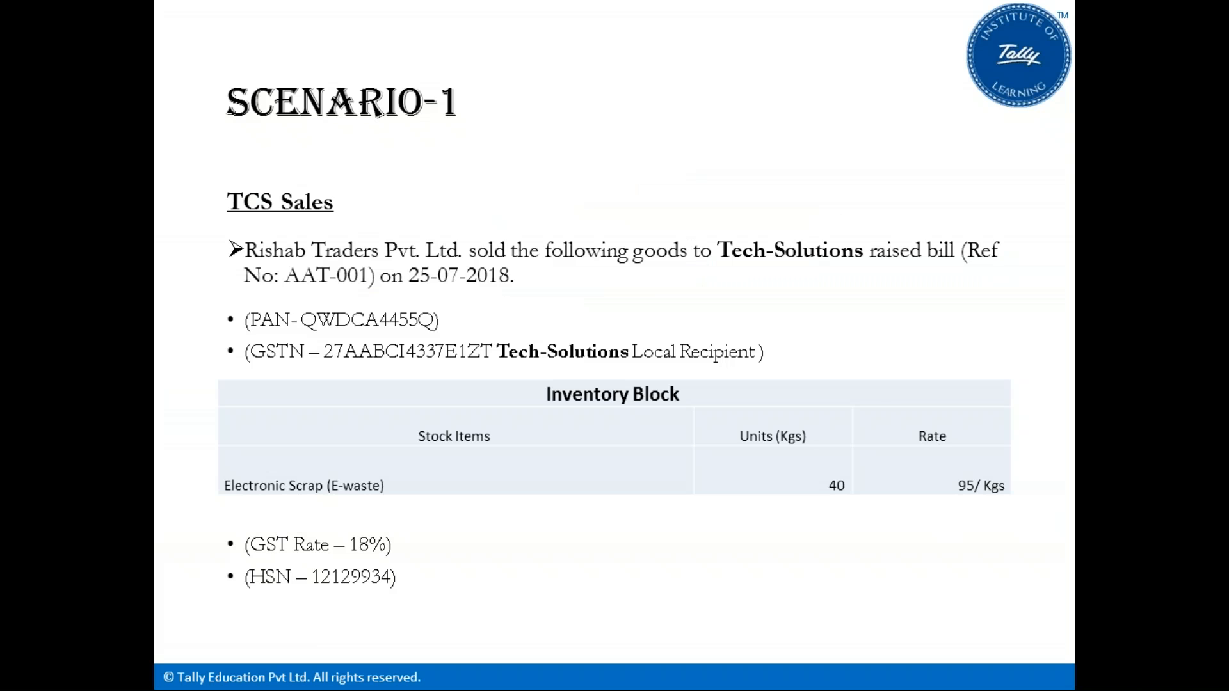
key(alt+Tab)
key(Down)
key(Down)
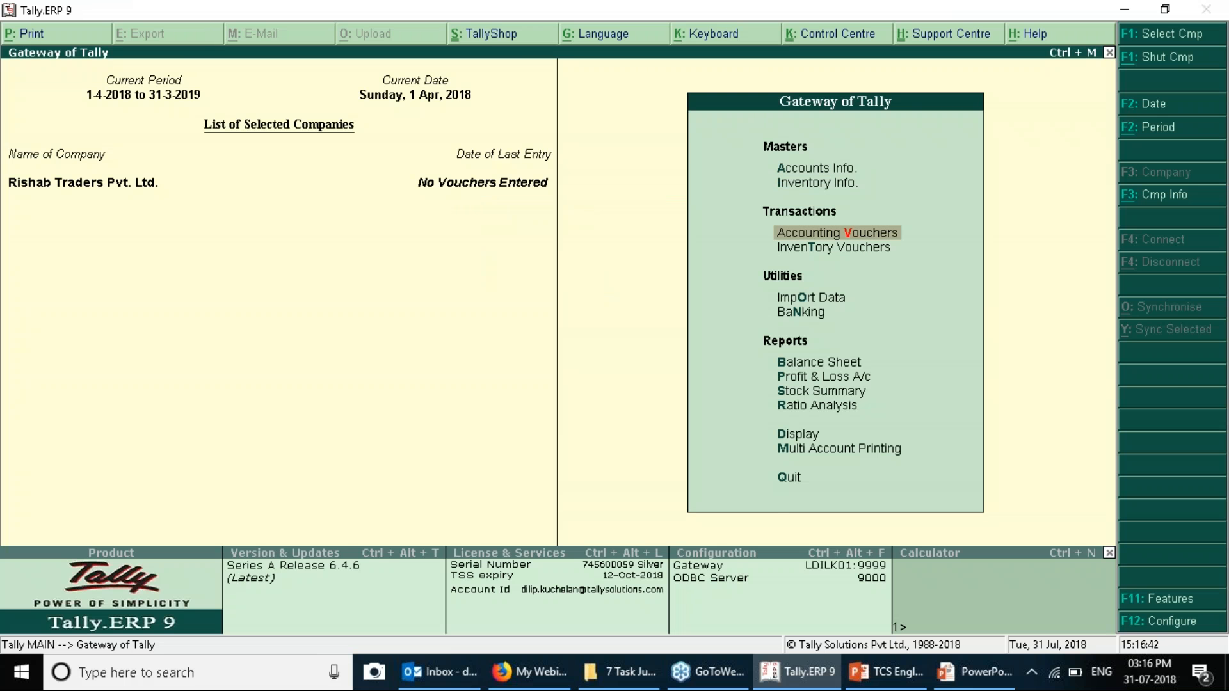
key(Return)
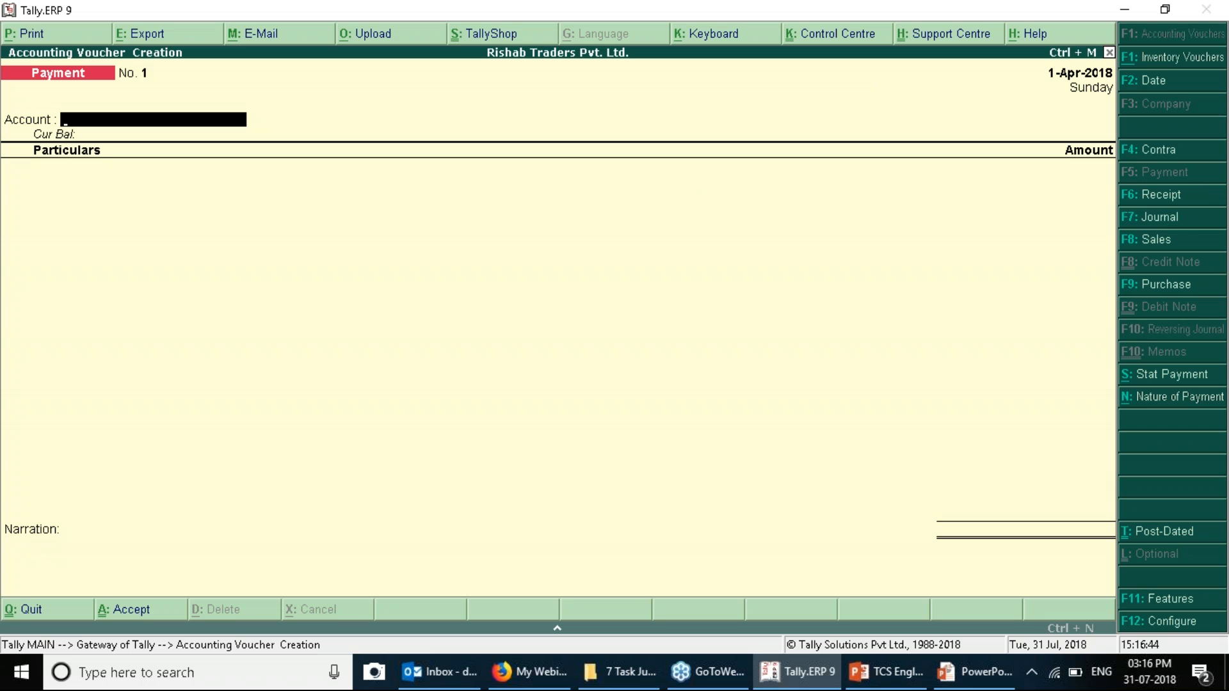
click(1160, 240)
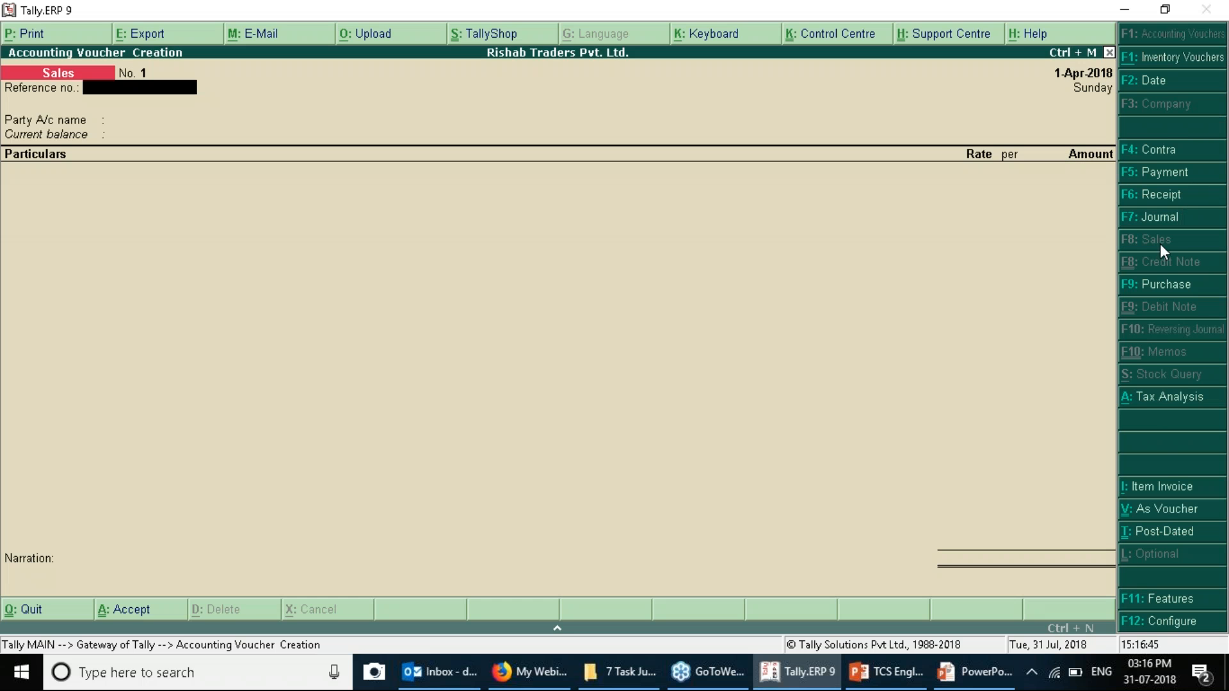
click(1160, 488)
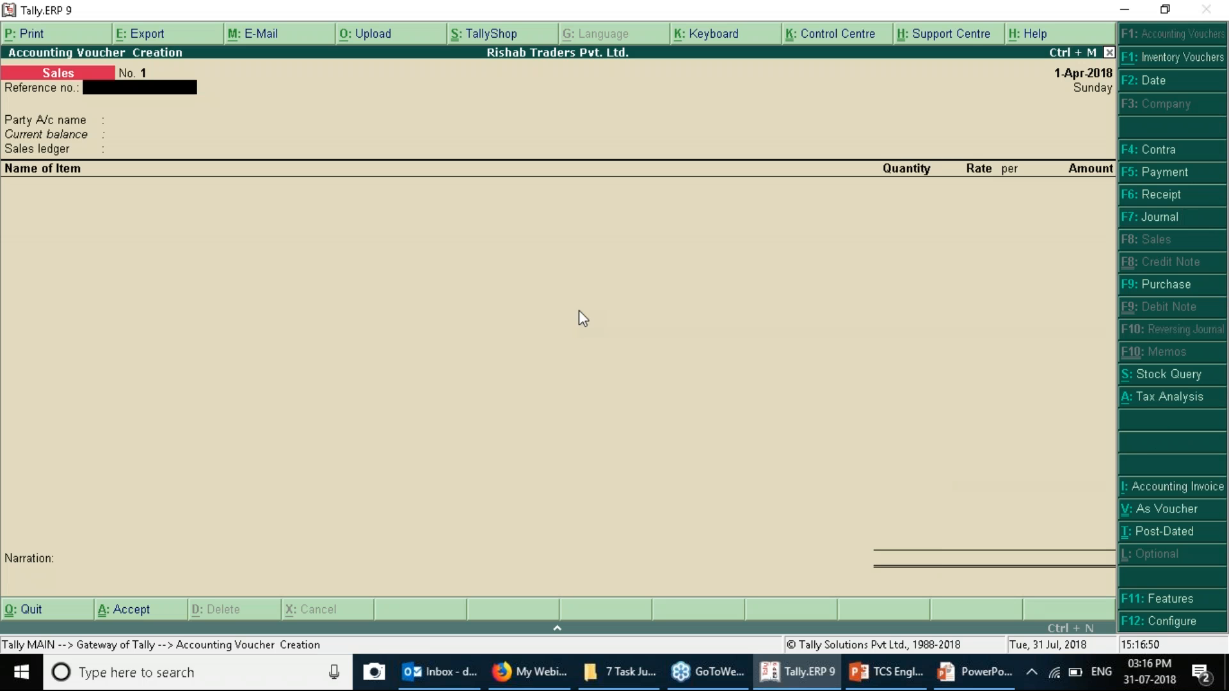
Set the sales voucher date to 25-7-2018 as given in the Scenario-1 slide.
key(alt+Tab)
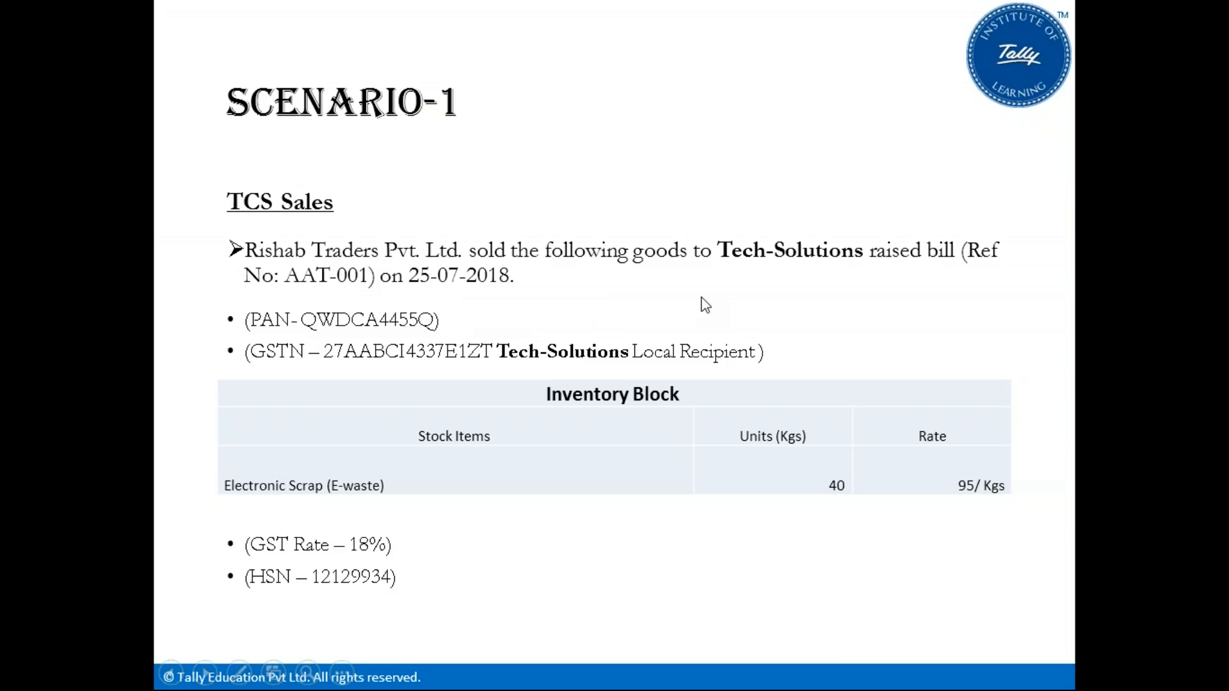
key(alt+Tab)
key(F2)
text(25)
key(Return)
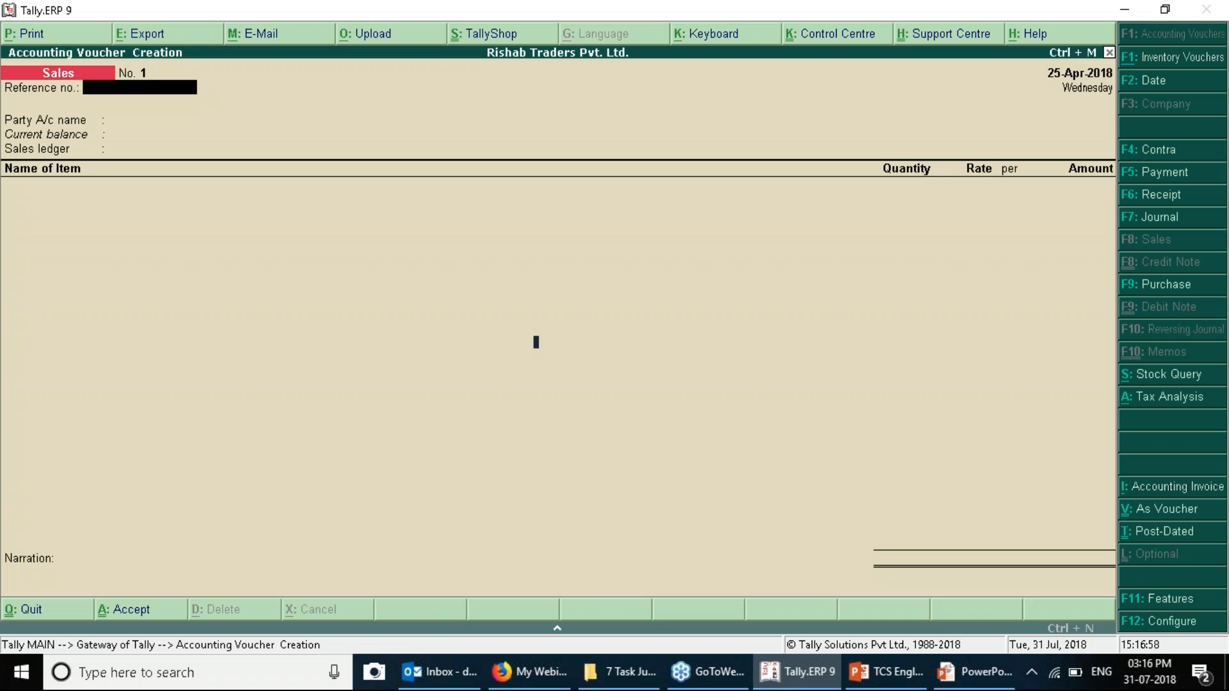
key(F2)
text(25-7)
key(Return)
Enter AAT-001 from the Scenario-1 slide as the sales voucher's reference number.
key(alt+Tab)
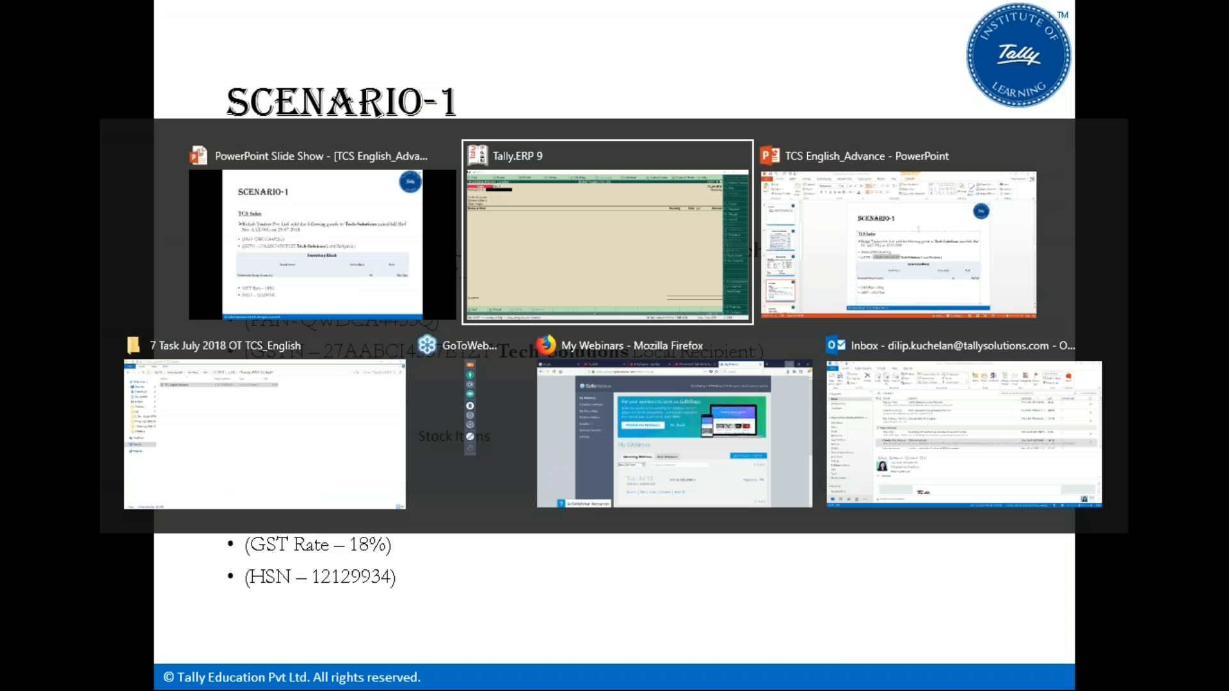
text(AAT)
key(alt+Tab)
key(alt+Tab)
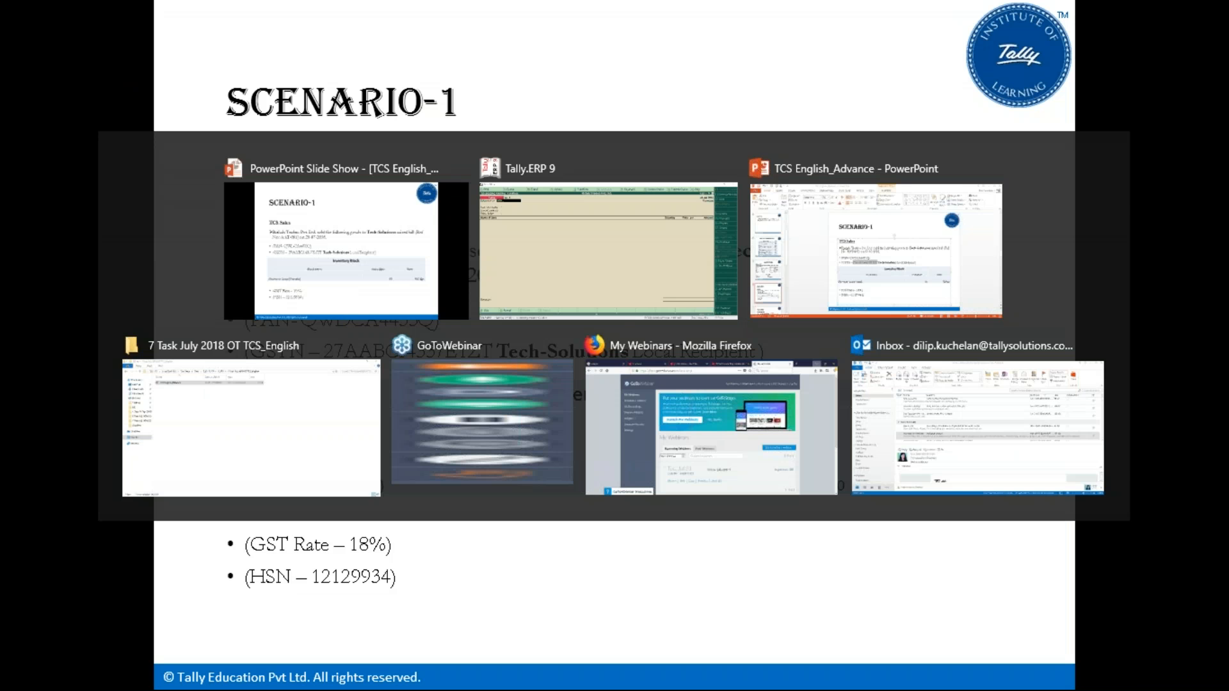
text(-002)
key(BackSpace)
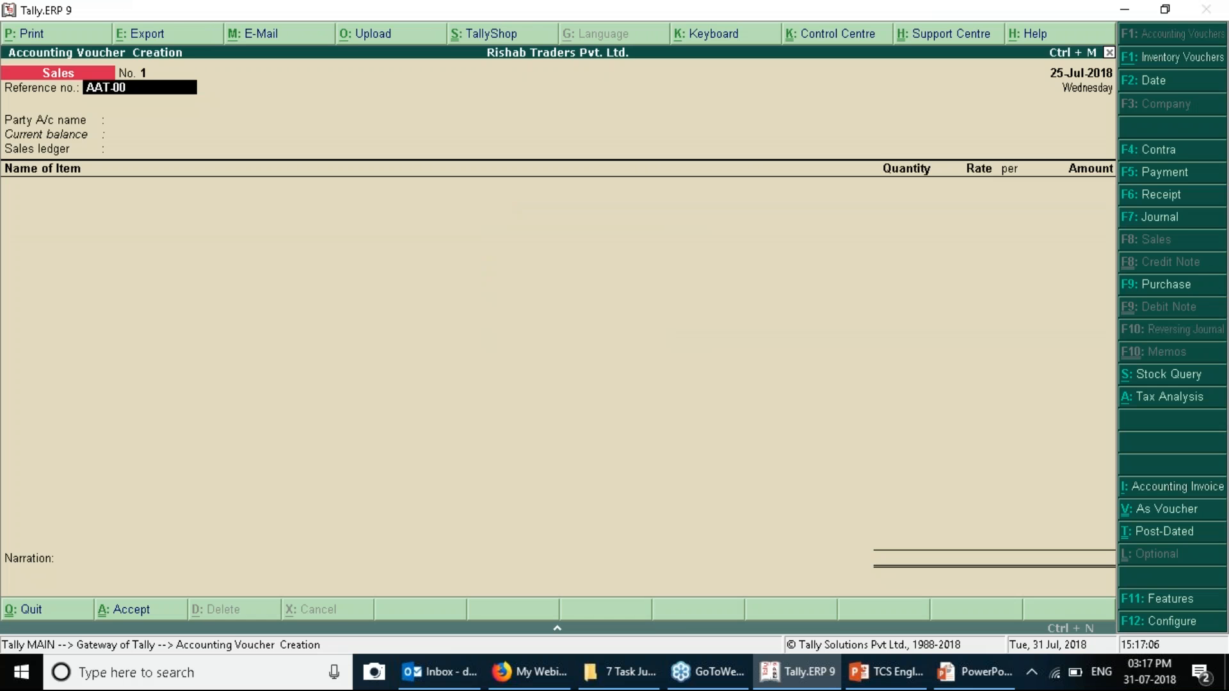
text(1)
key(Return)
Choose Tech-Solutions as the party, accept its party details, and select Sales A/c (Scrap) as the sales ledger.
key(Return)
key(Escape)
key(Down)
key(Down)
key(Return)
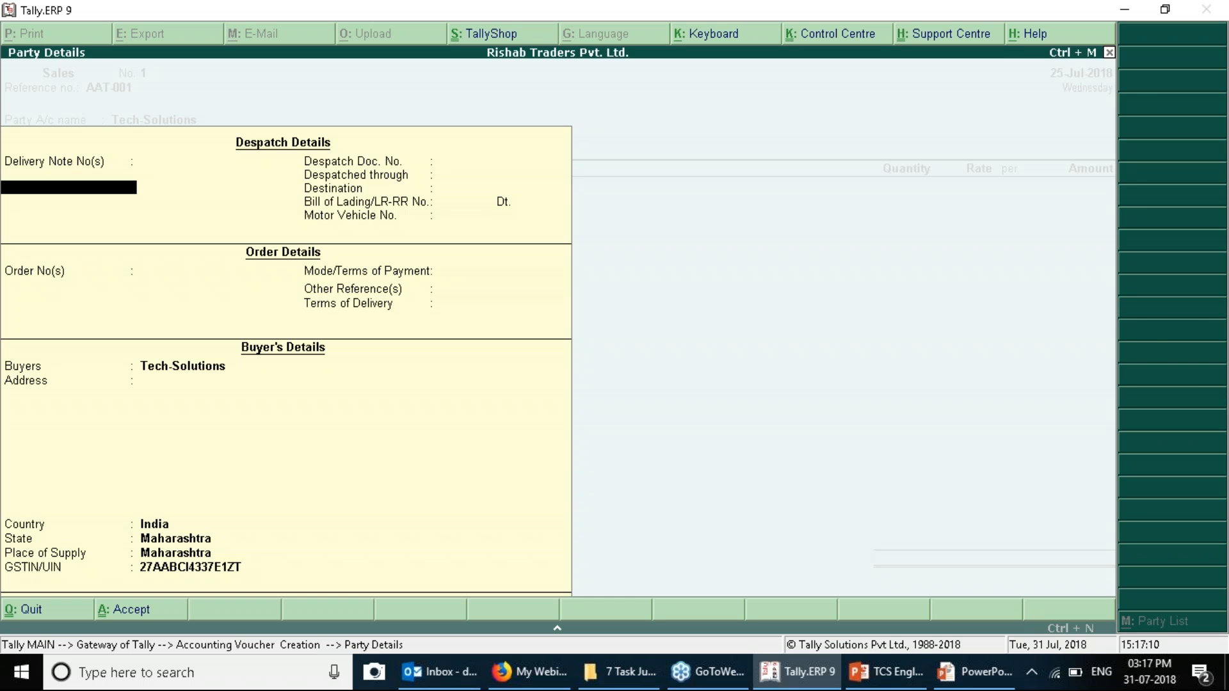
key(ctrl+a)
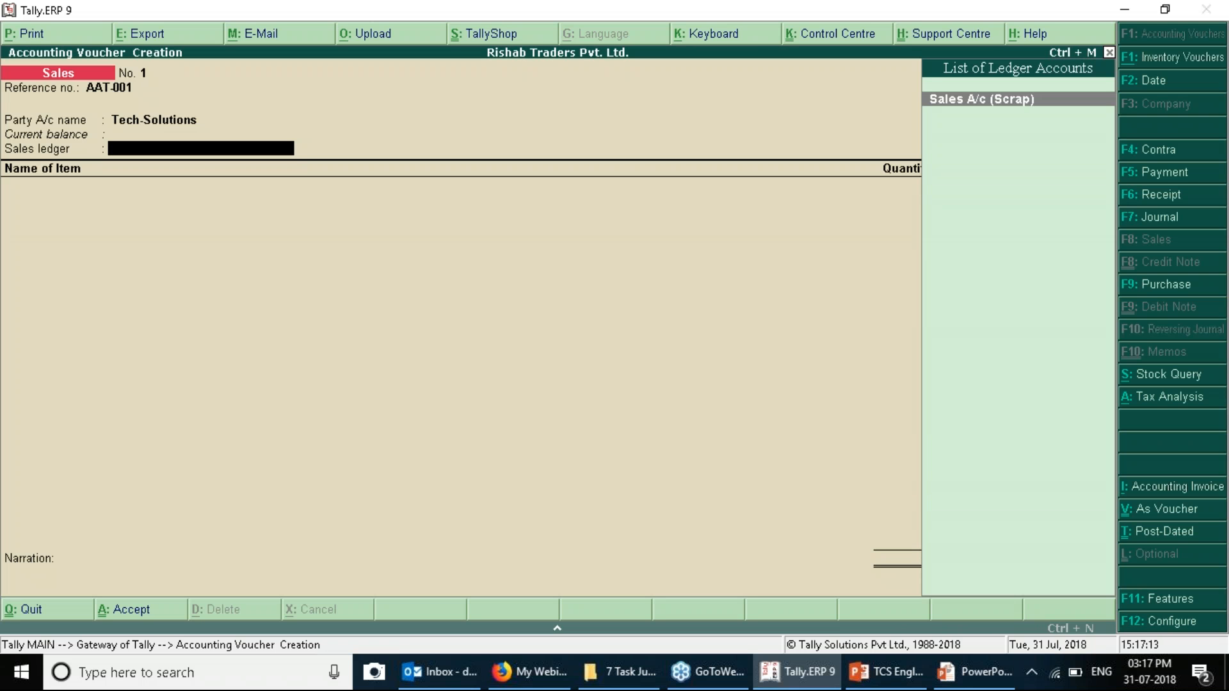
key(Return)
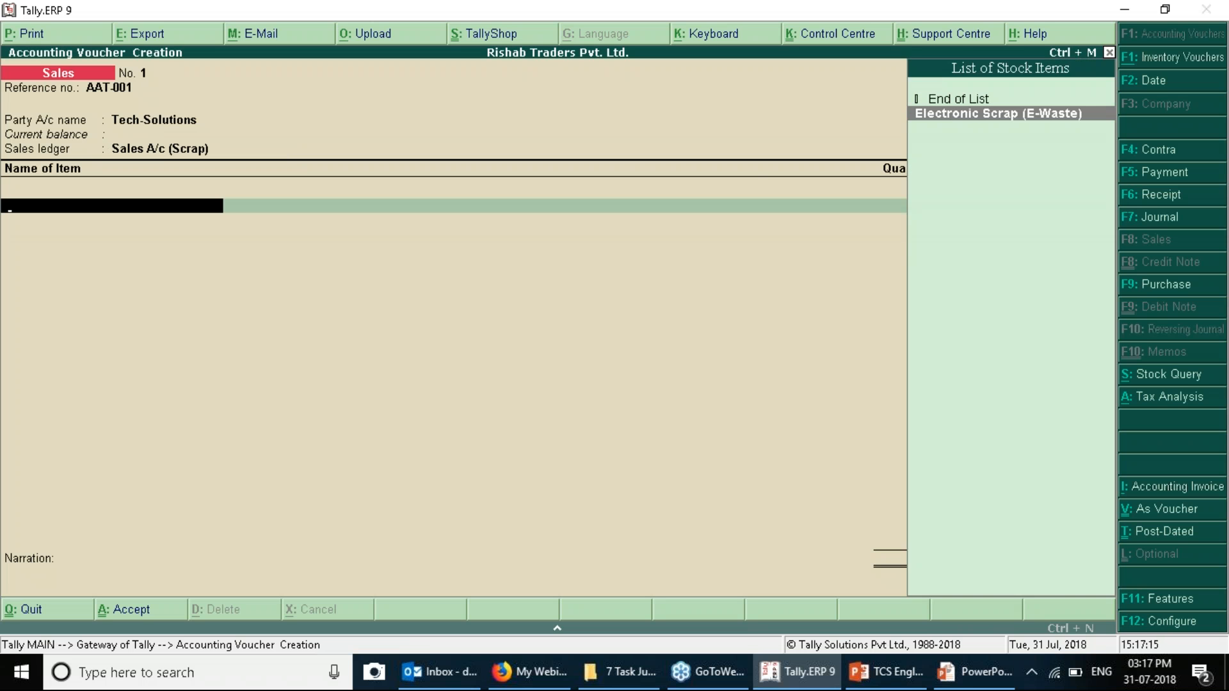
Add the stock item Electronic Scrap (E-Waste) with a quantity of 40 Kgs at a rate of 95 per Kg.
key(Return)
key(alt+Tab)
key(alt+Tab)
text(40)
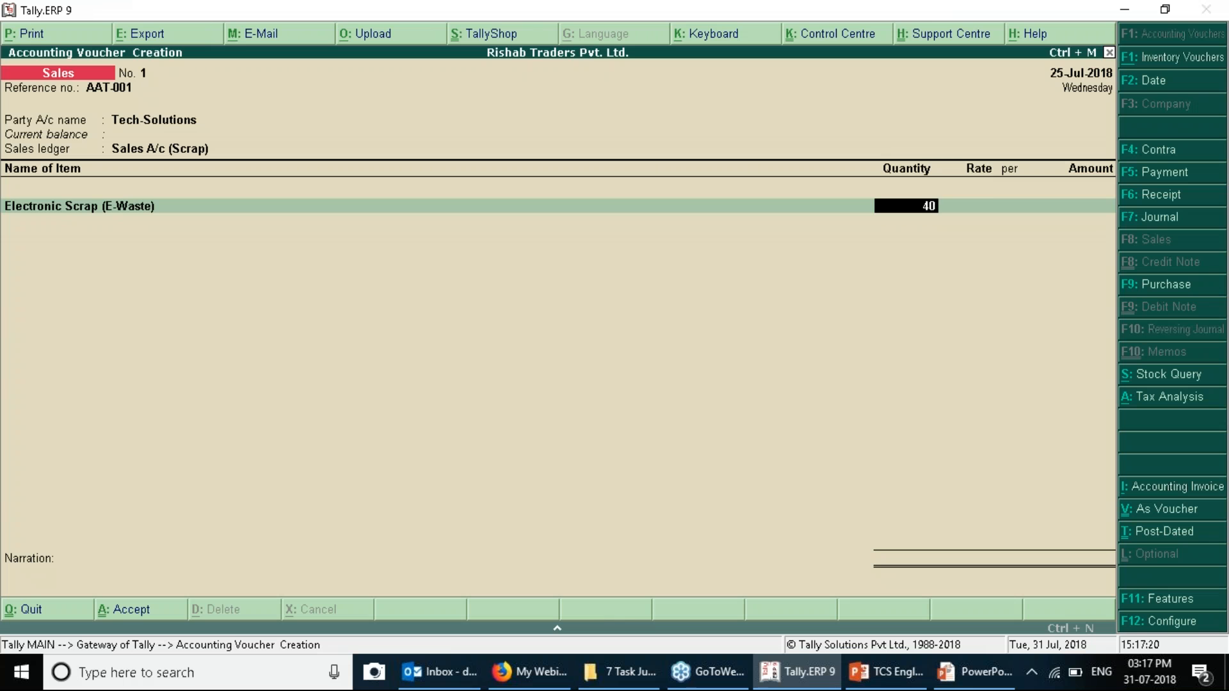
key(Return)
key(Return)
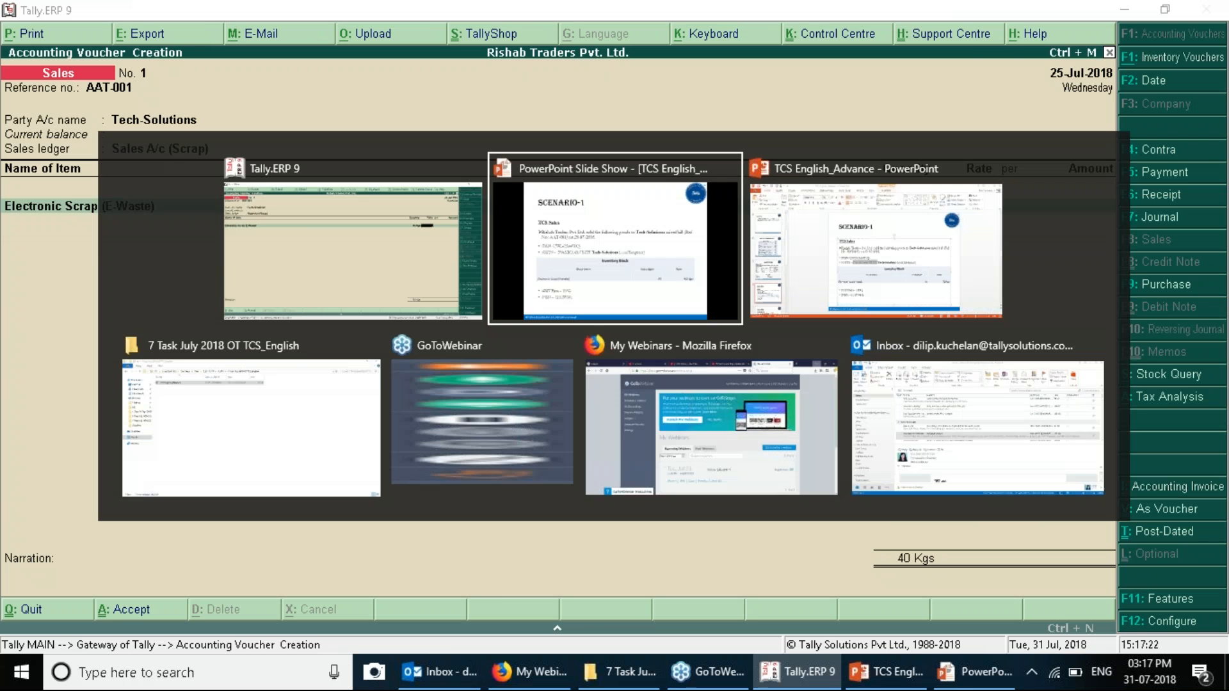
text(95)
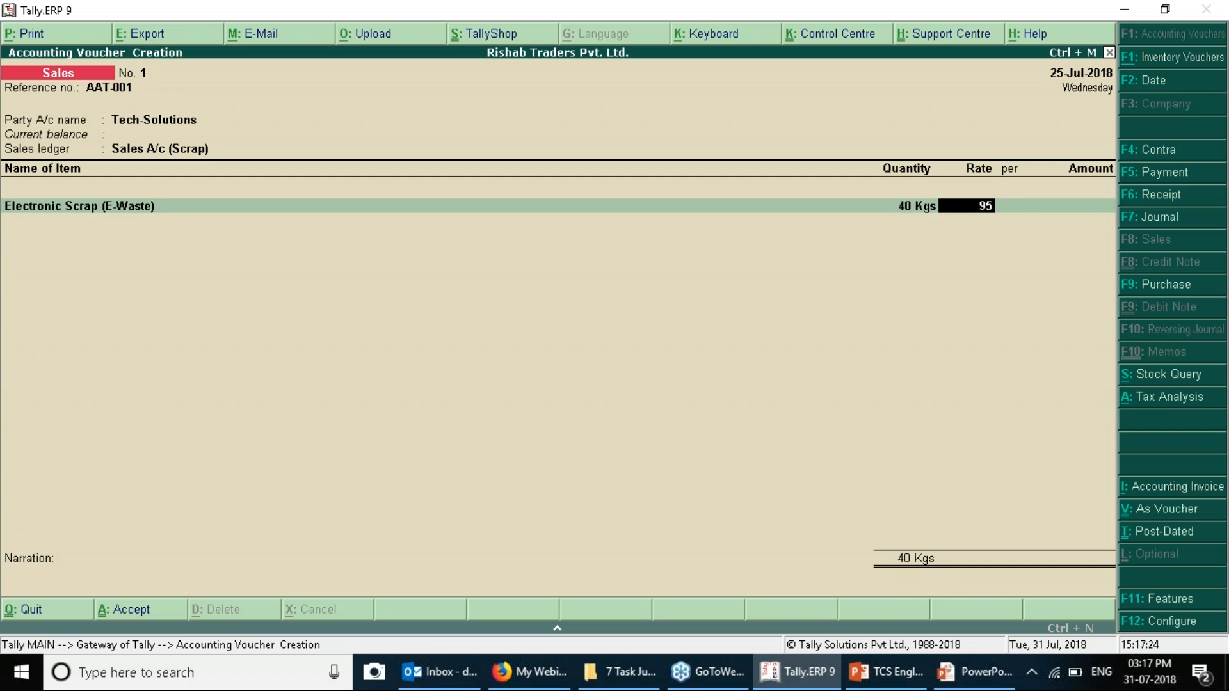
key(Return)
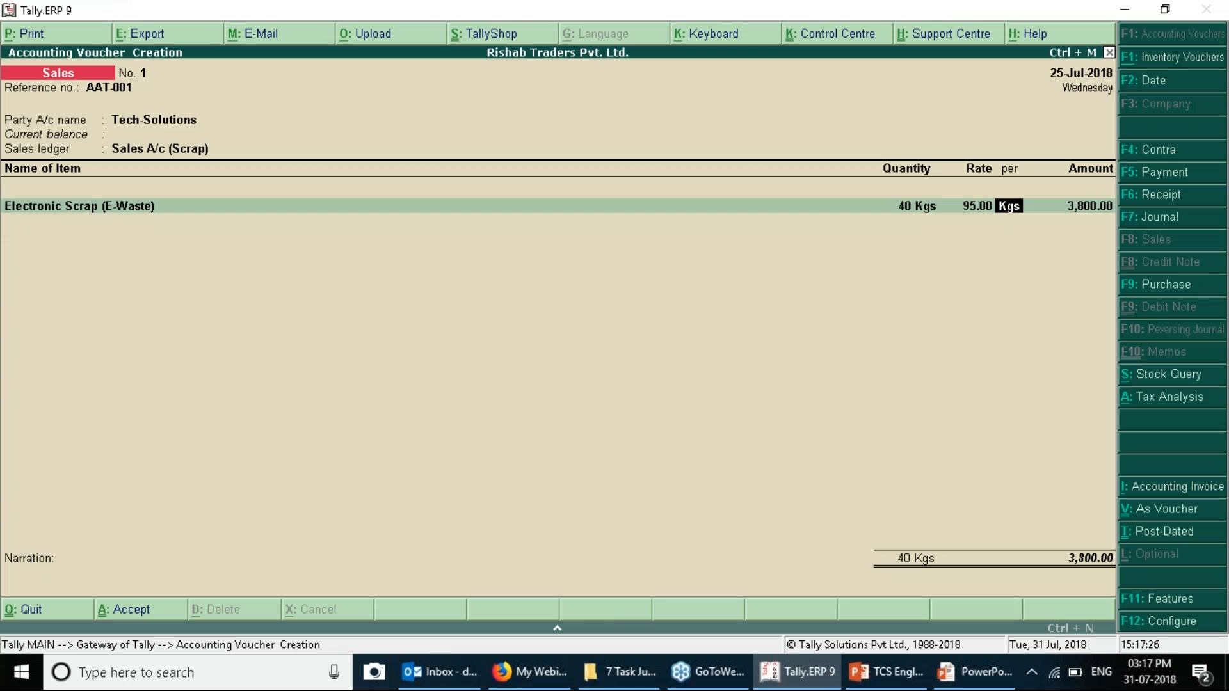
key(Return)
key(Return)
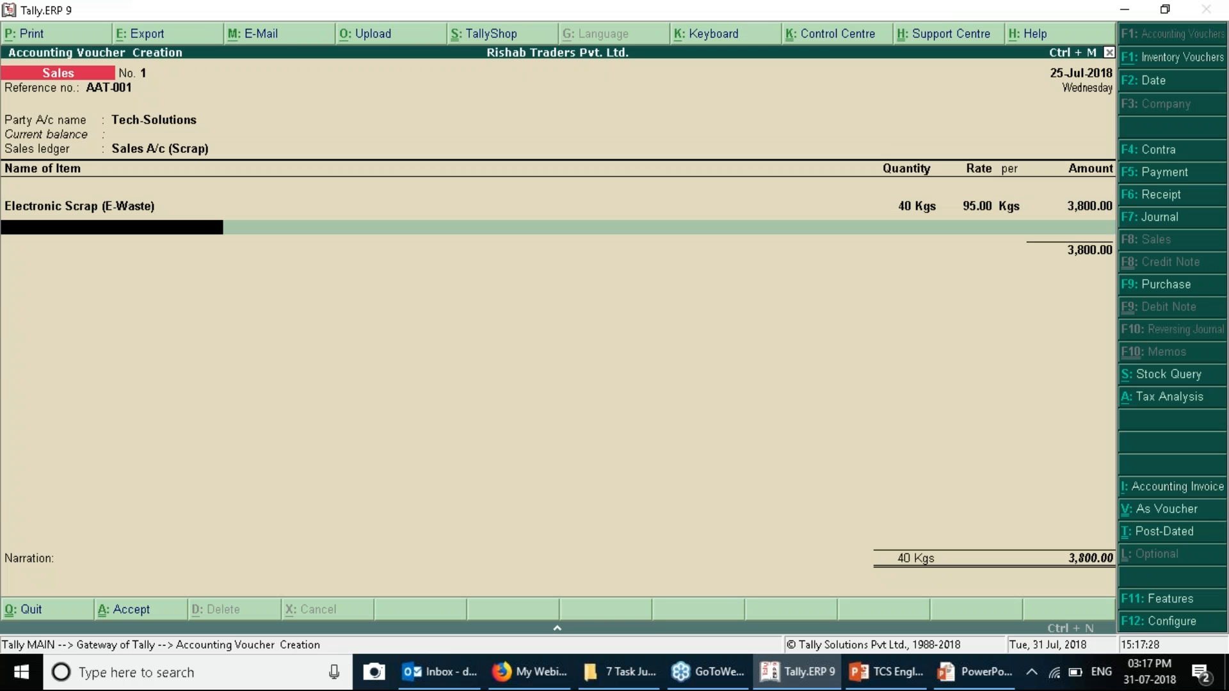
End the item list and add the Central Tax (CGST), State Tax (SGST) and TCS on Scrap ledgers to the invoice.
key(Return)
text(Ce)
key(Return)
key(Return)
text(State Tax (SGST)
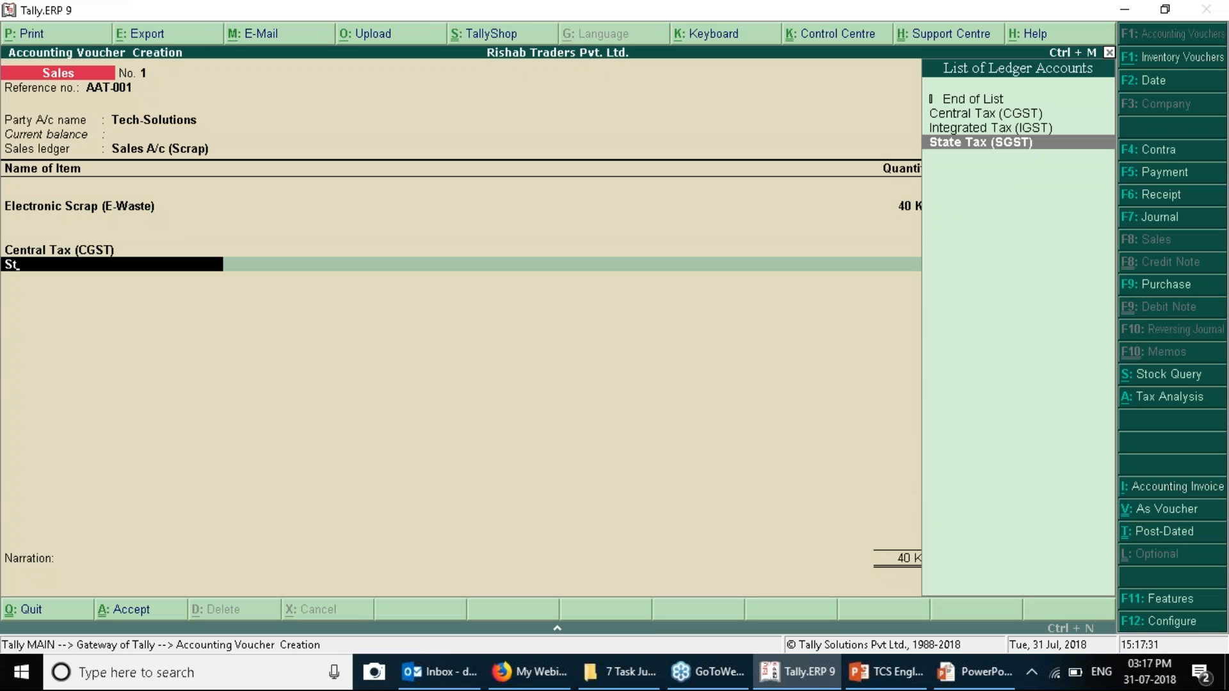
key(Return)
key(Return)
text(T)
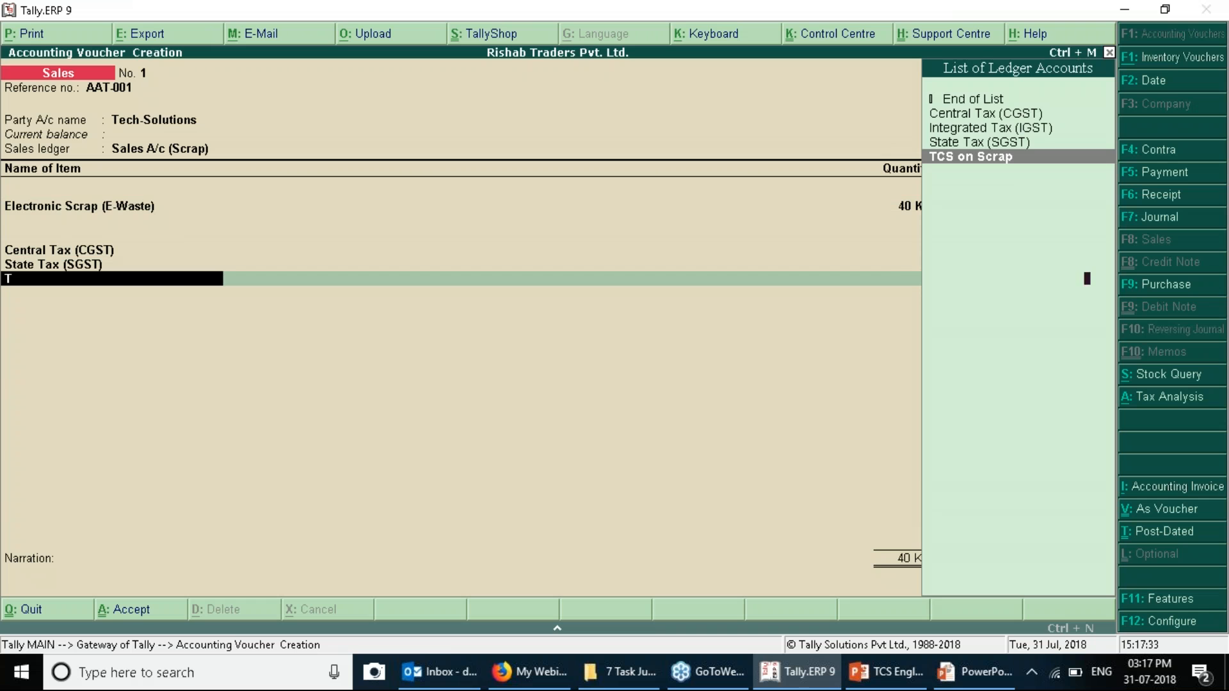
key(Return)
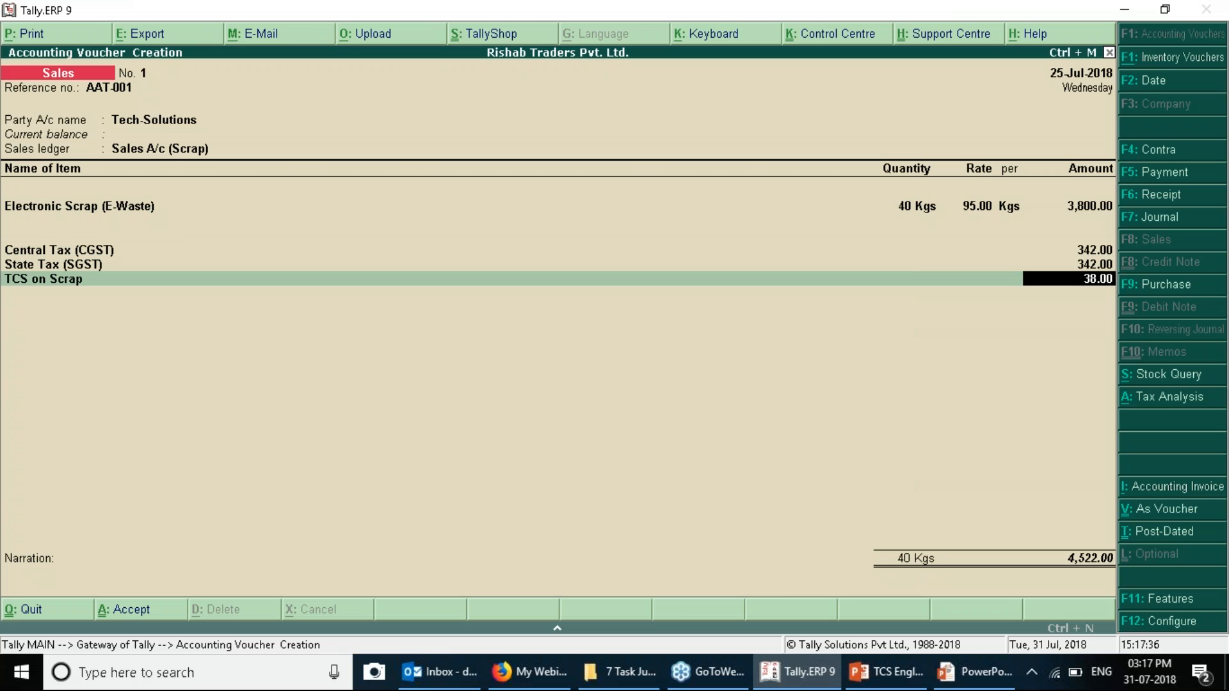
Verify the TCS amount by calculating 3800*1% in the built-in calculator, and return to the voucher.
key(ctrl+n)
text(380)
text(00)
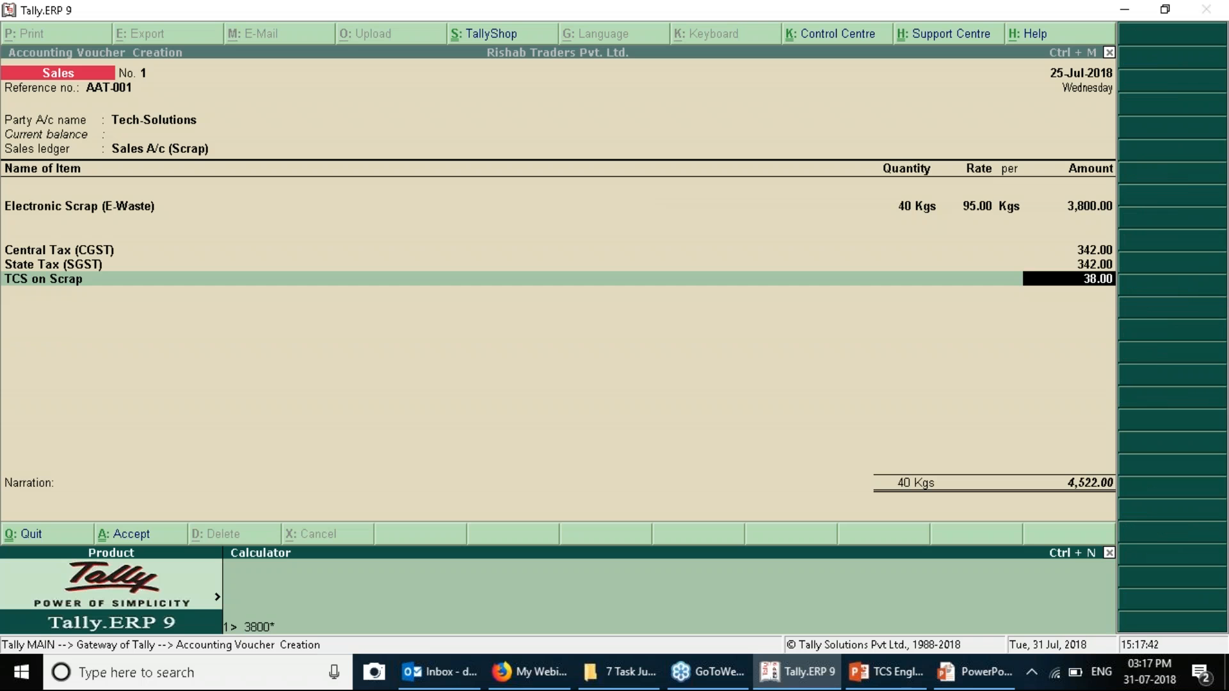
text(*1%)
key(Return)
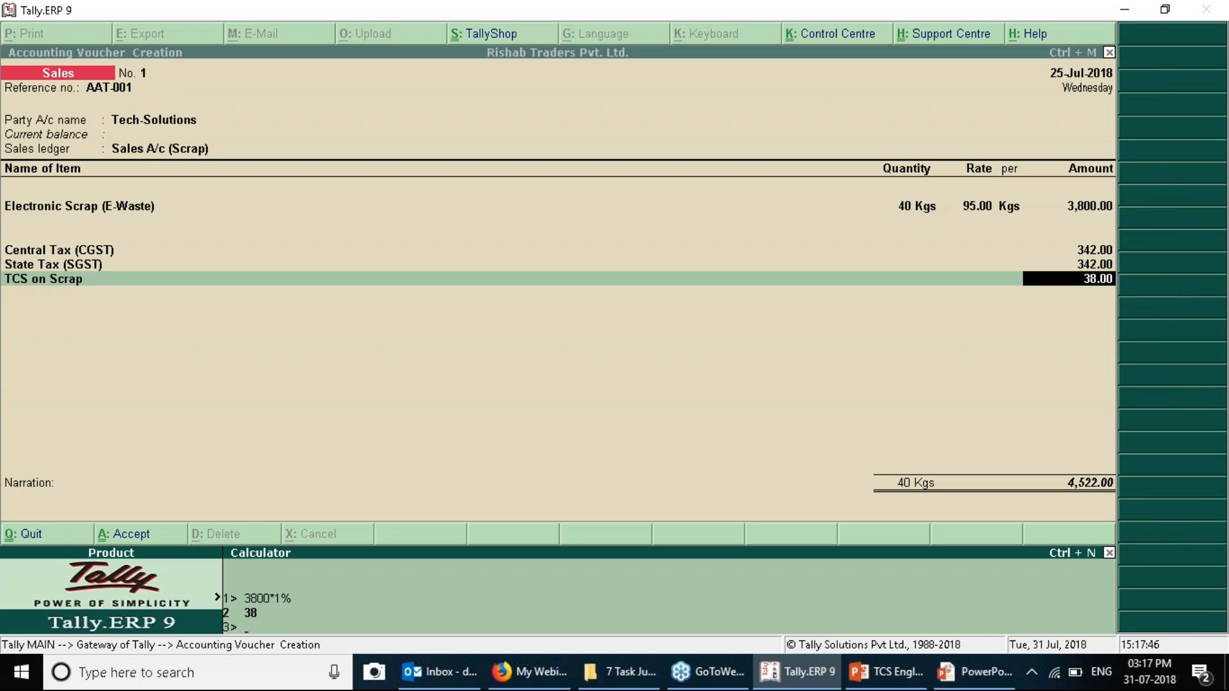
key(ctrl+m)
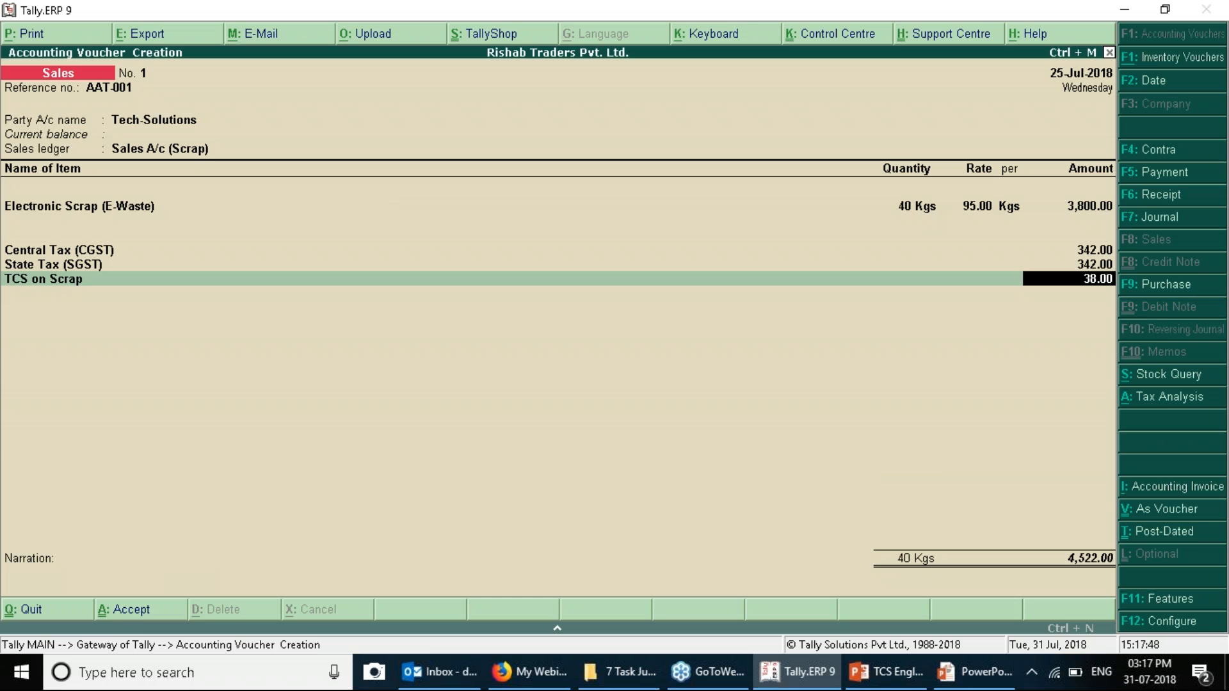
Verify the GST amounts by calculating 3800*18% and 684/2 in the built-in calculator, and return to the voucher.
key(ctrl+n)
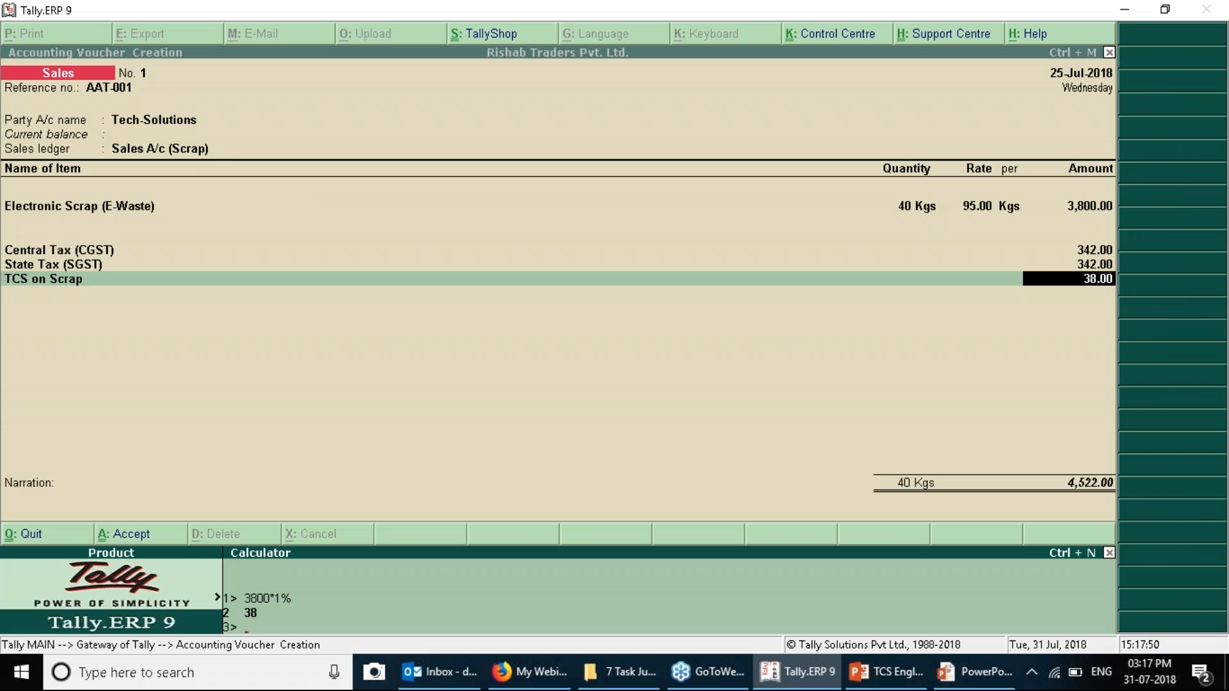
text(3800*18%)
key(Return)
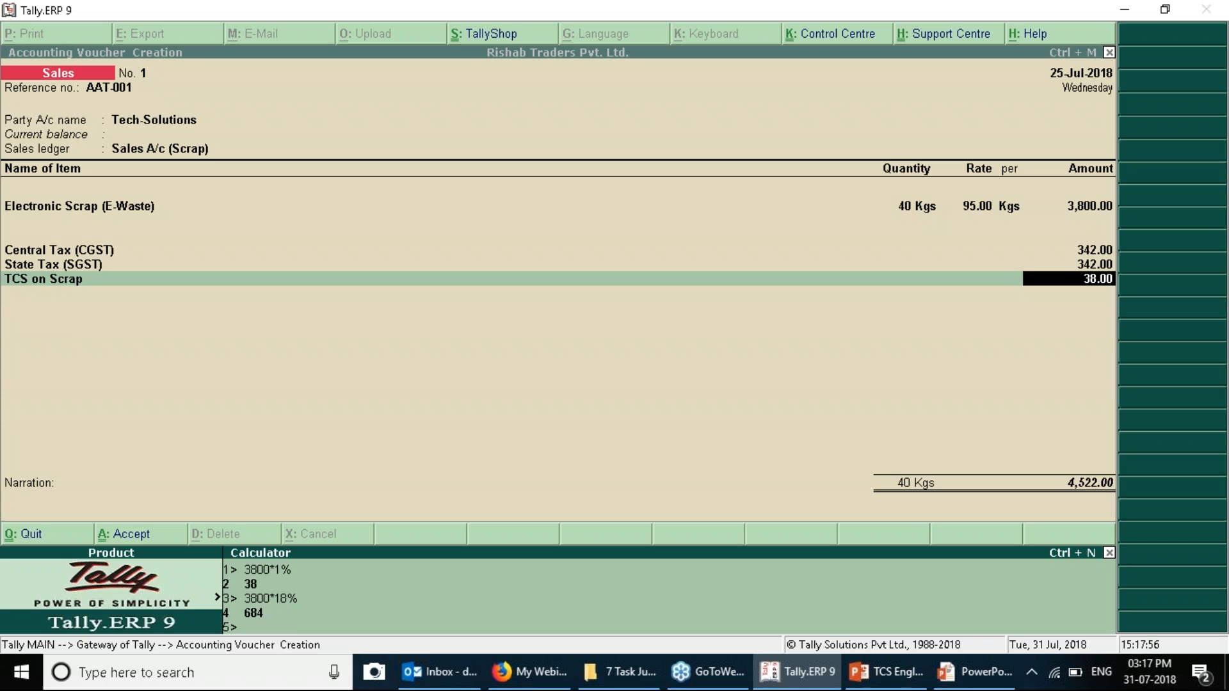
text(684/2)
key(Return)
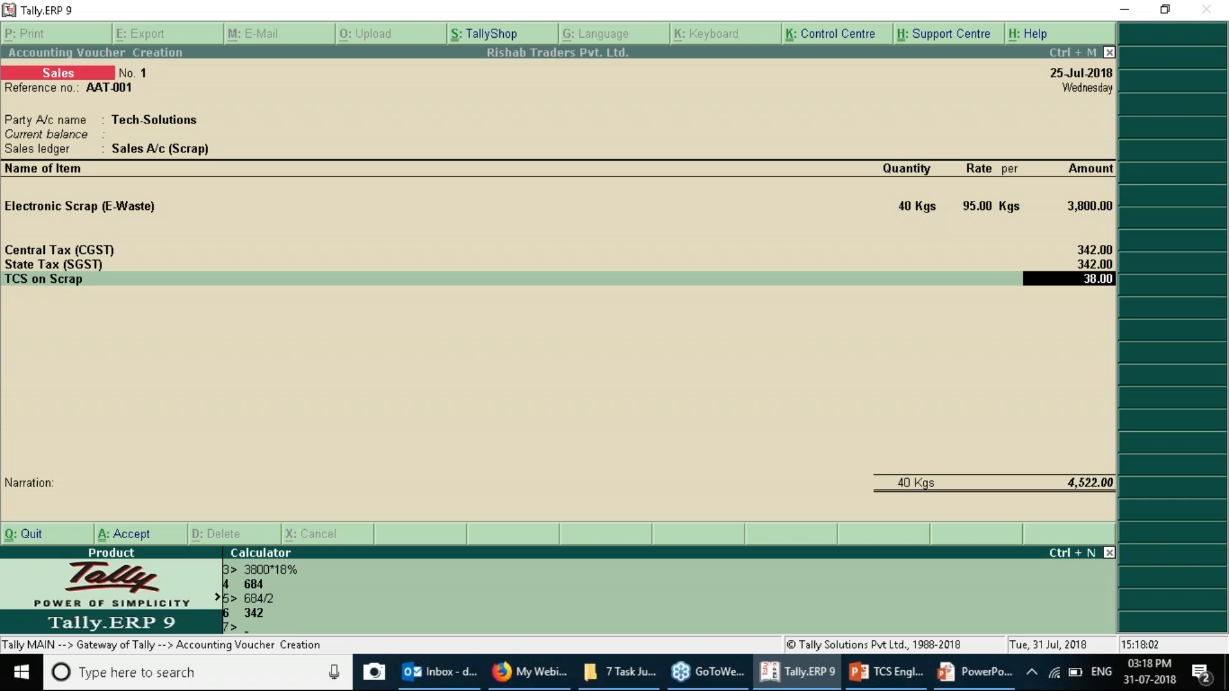
key(ctrl+m)
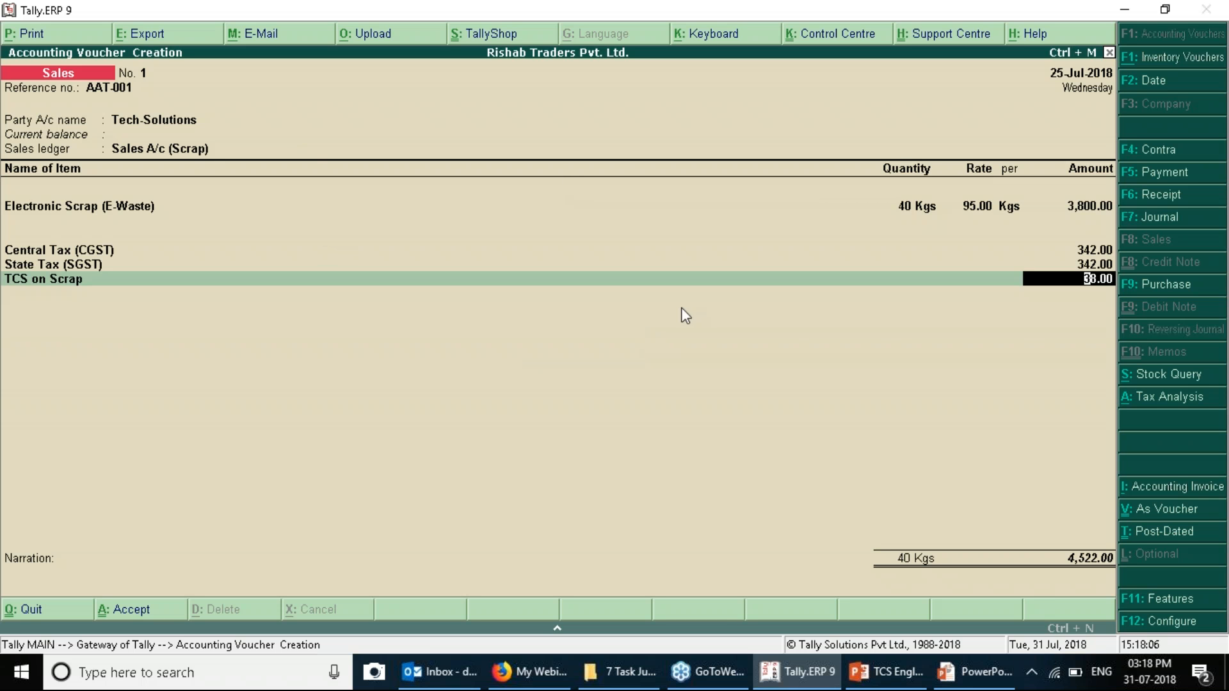
Keep the TCS on Scrap amount, leave the narration blank, and save the sales voucher.
key(Return)
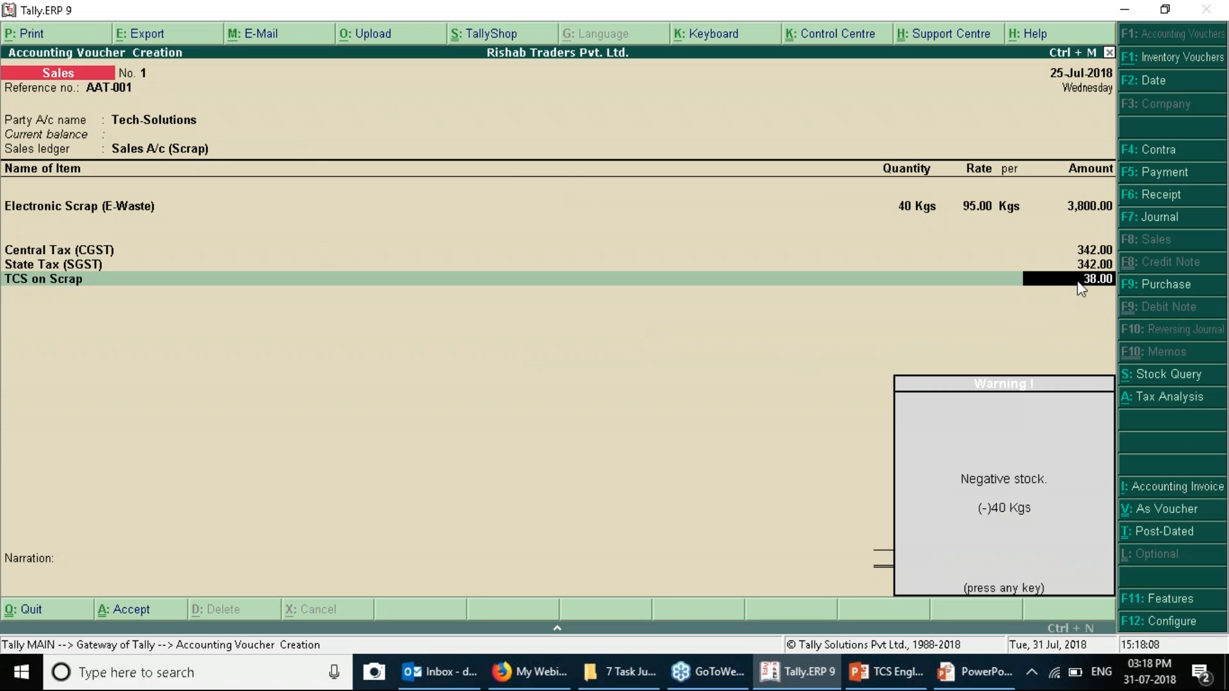
key(Return)
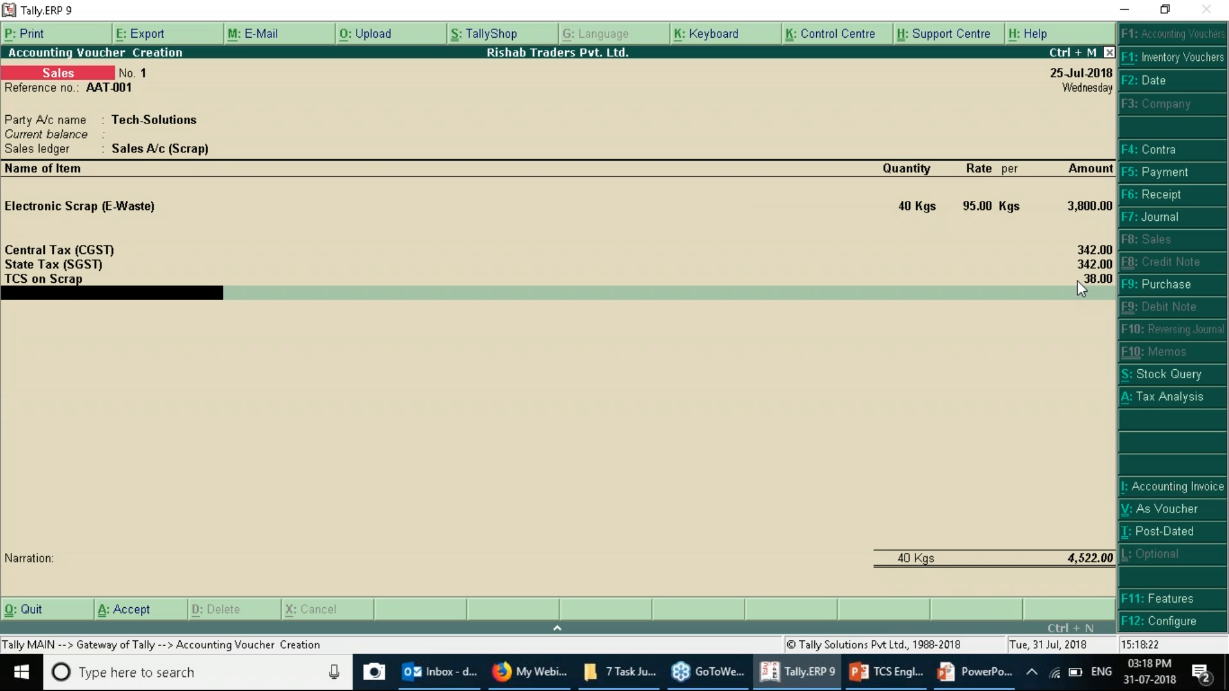
key(Return)
key(Return)
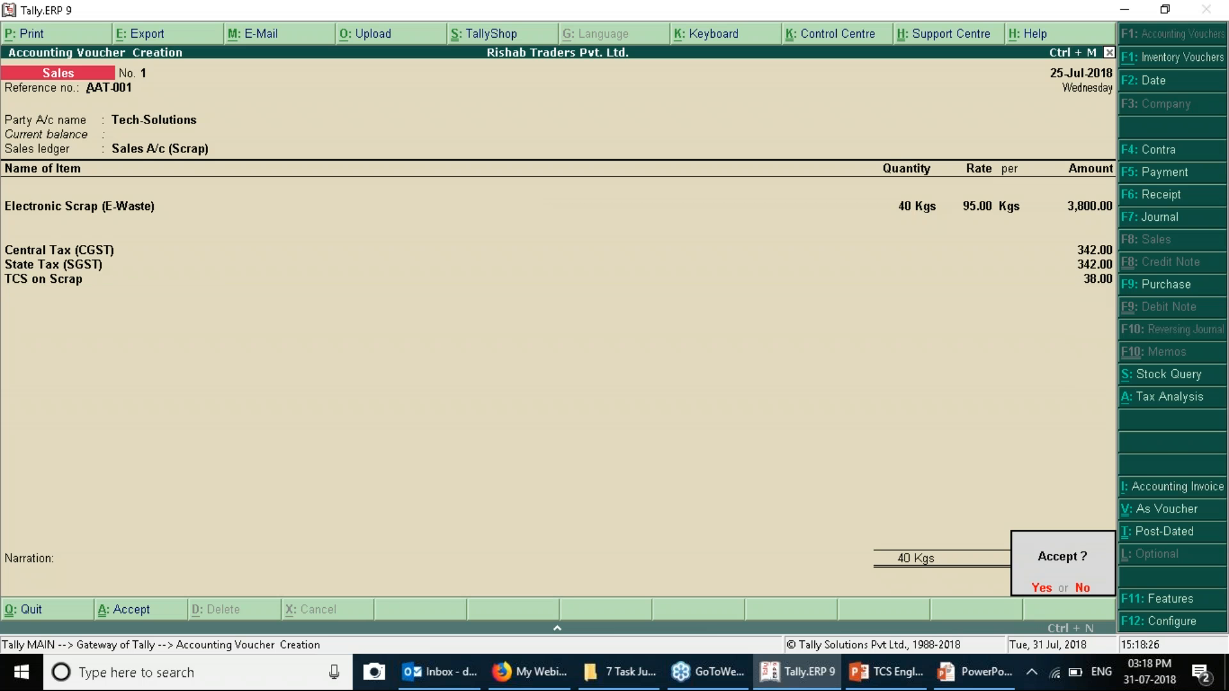
key(Return)
Set the next sales voucher's date to 26-7-2018 for the Scenario-2 sale.
key(F2)
text(26-7-2018)
key(Return)
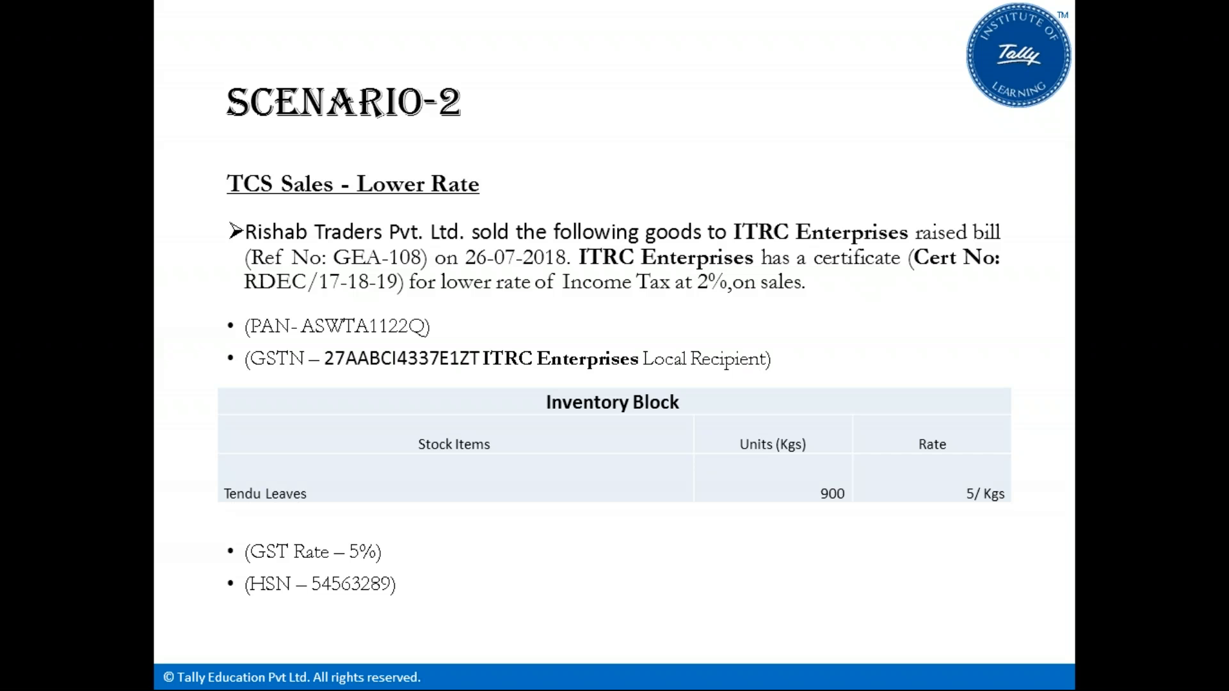
Quit the blank sales voucher, return to the Gateway of Tally, and highlight Inventory Info.
key(alt+Tab)
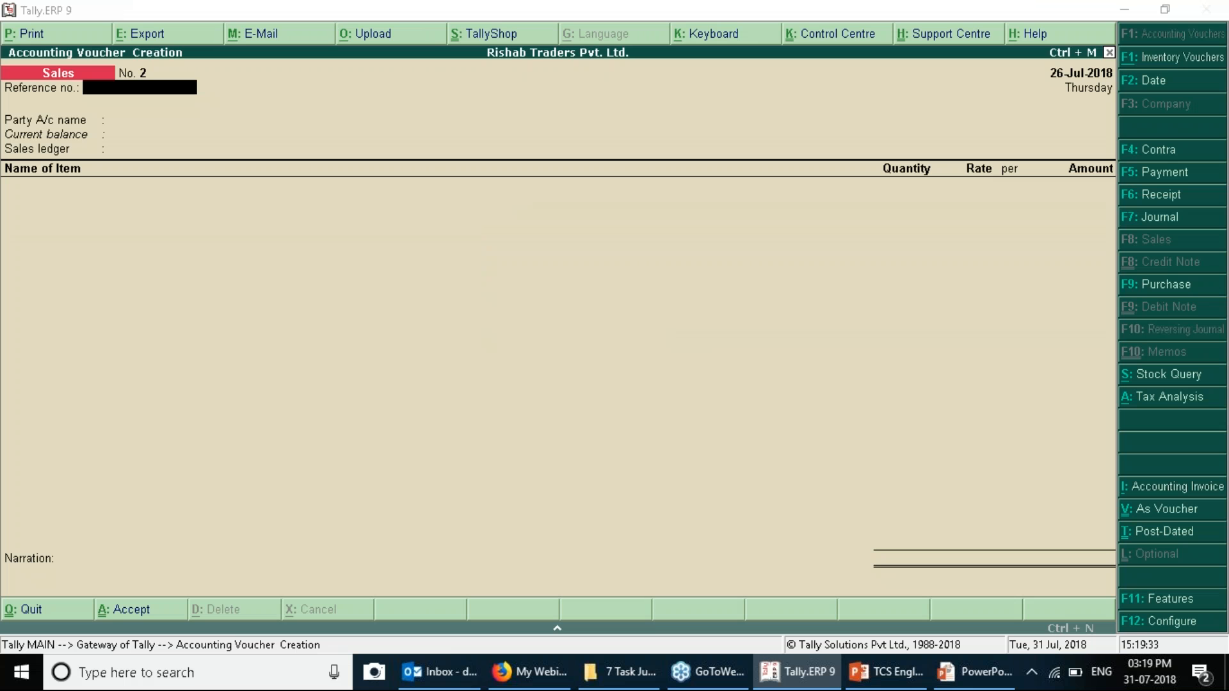
key(Escape)
key(y)
key(Up)
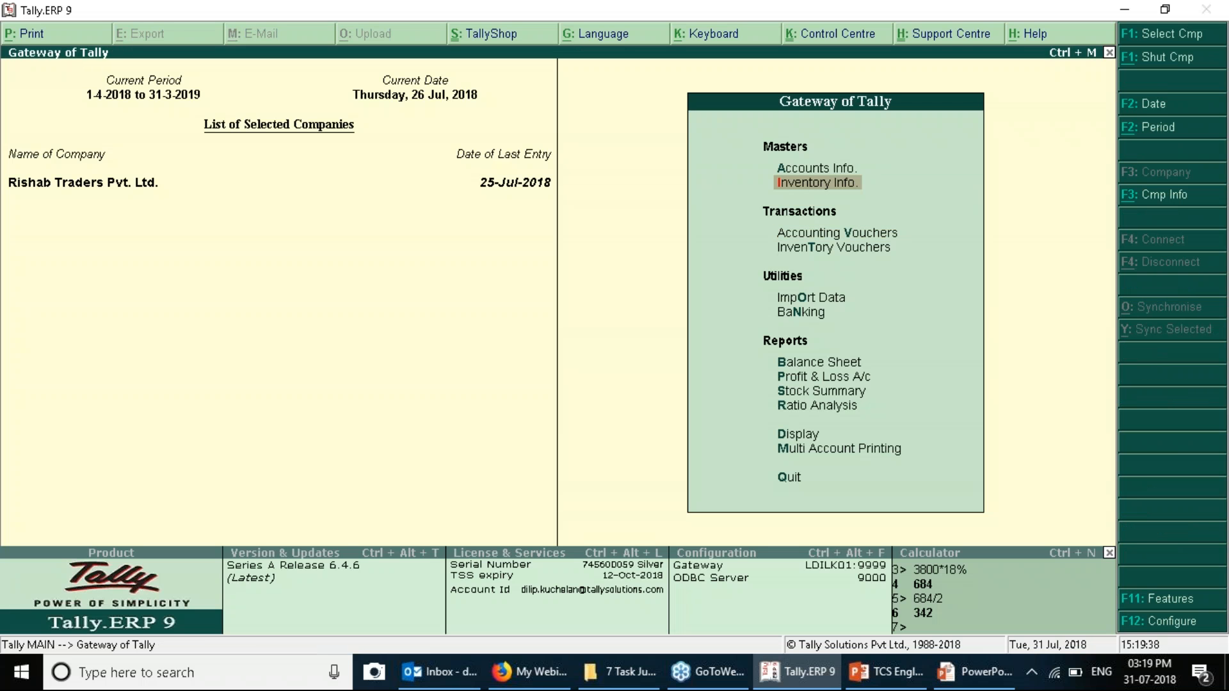
Open the creation form for a single stock item from Inventory Info.
key(Return)
key(Down)
key(Return)
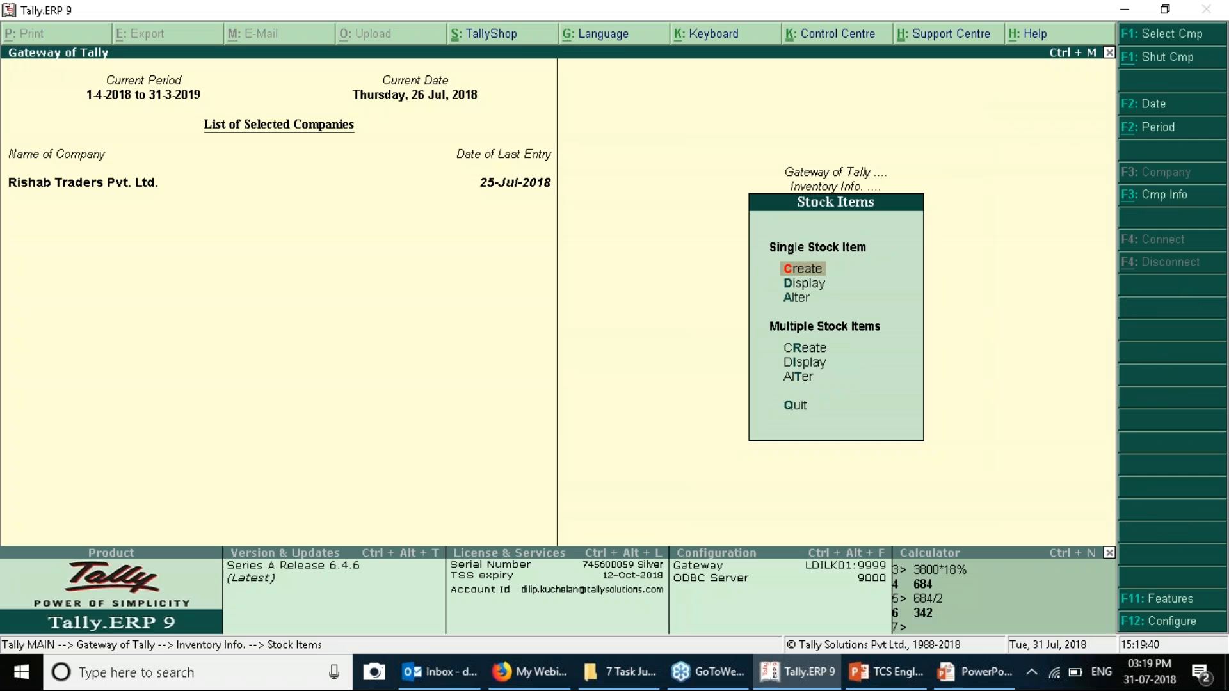
key(Return)
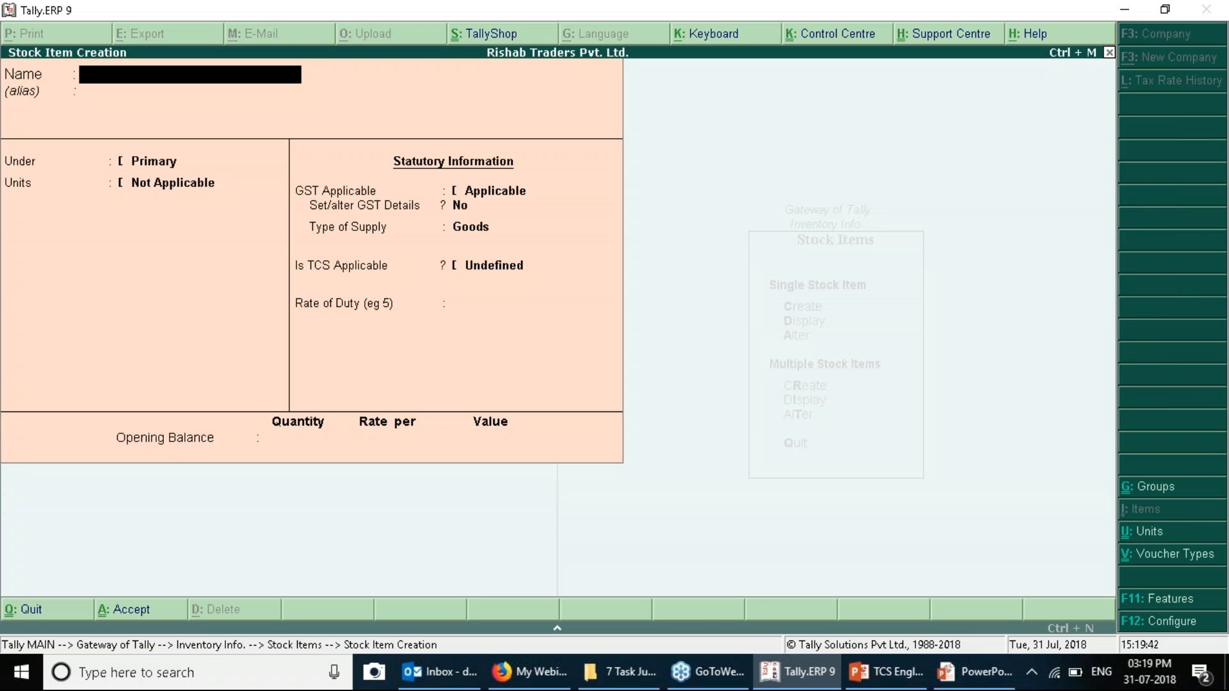
Copy the item name Tendu Leaves from the Scenario-2 slide in PowerPoint and enter it as the stock item's name in Tally.ERP 9.
click(886, 672)
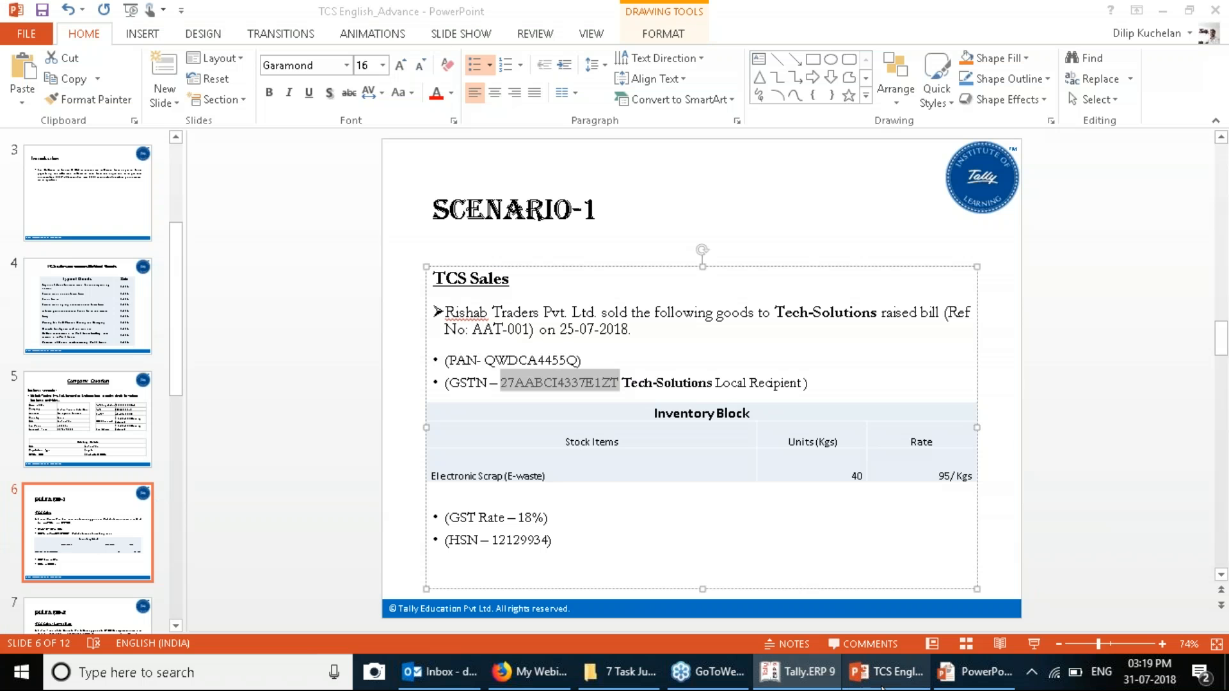
click(82, 609)
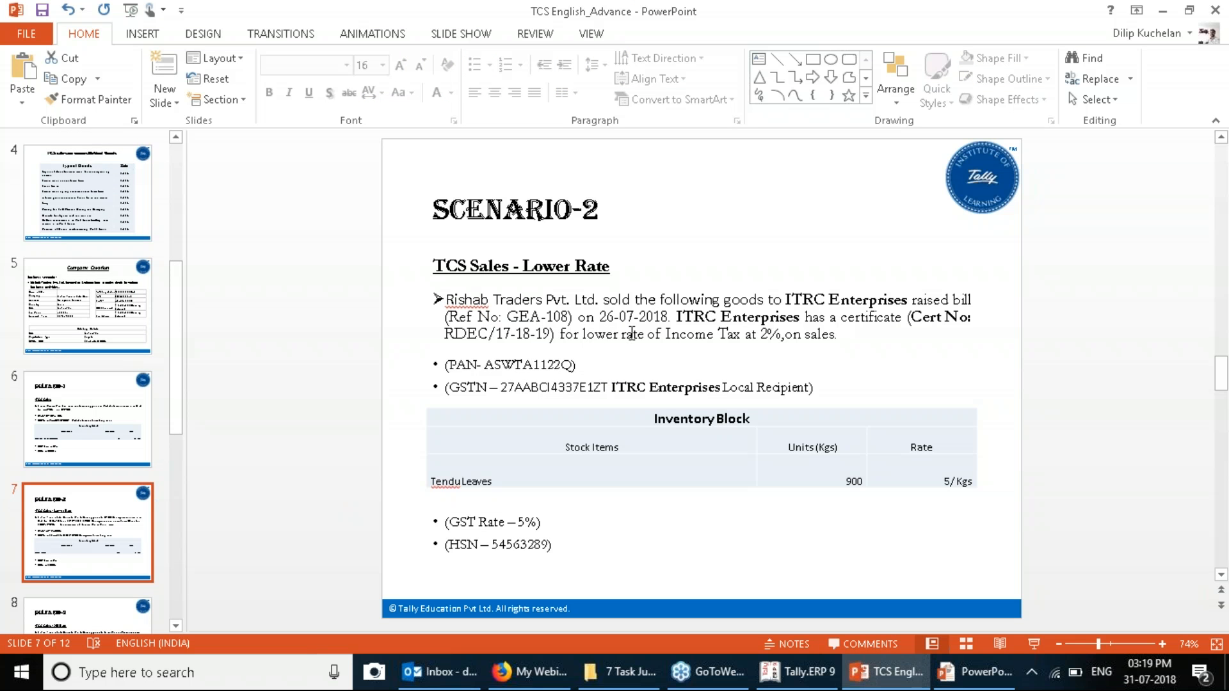
click(489, 474)
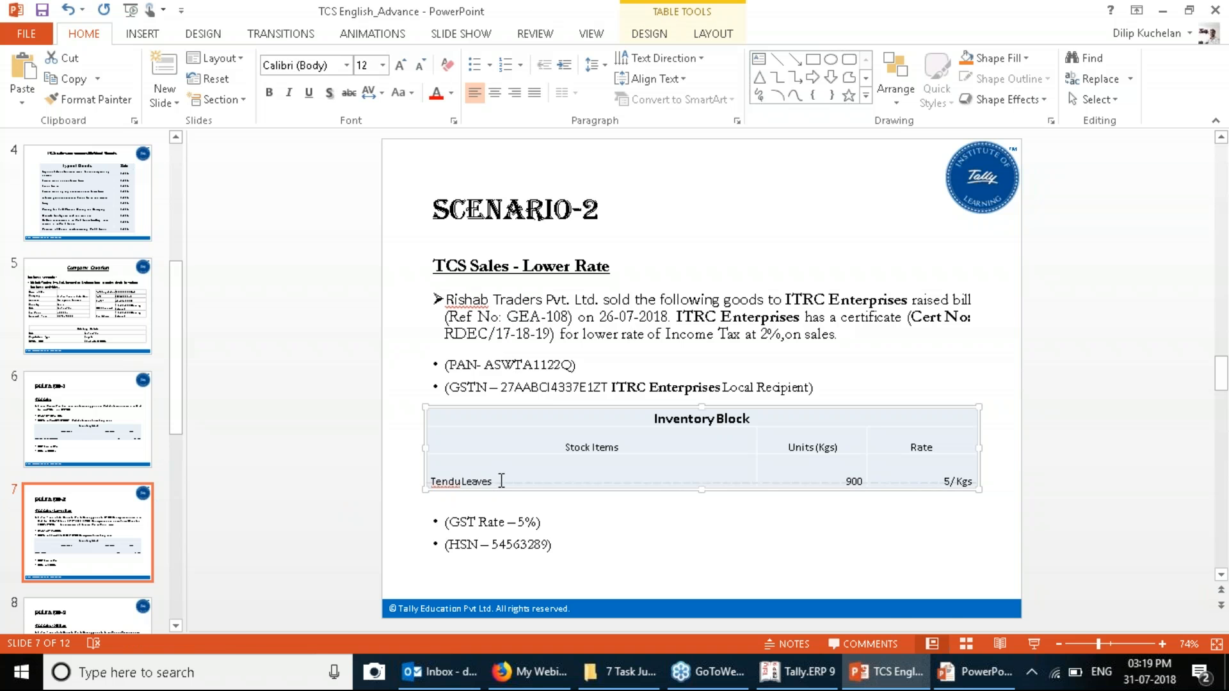
drag(497, 480, 431, 480)
key(alt+Tab)
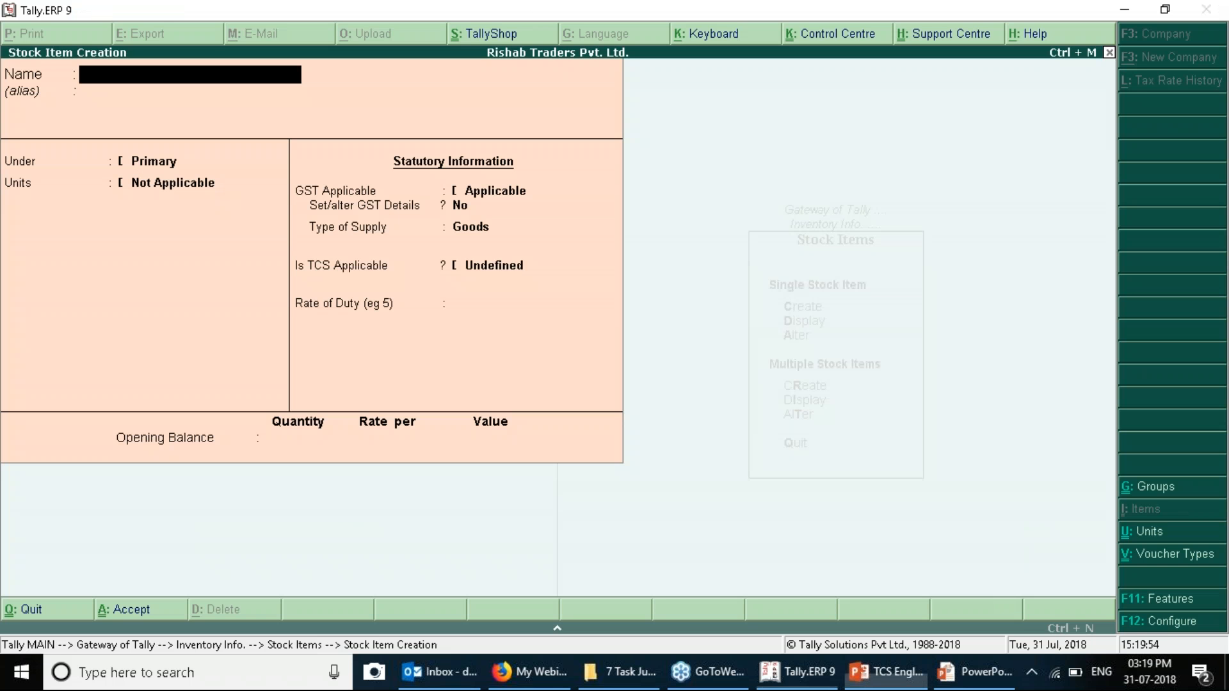
key(ctrl+alt+v)
key(Return)
key(BackSpace)
key(Right)
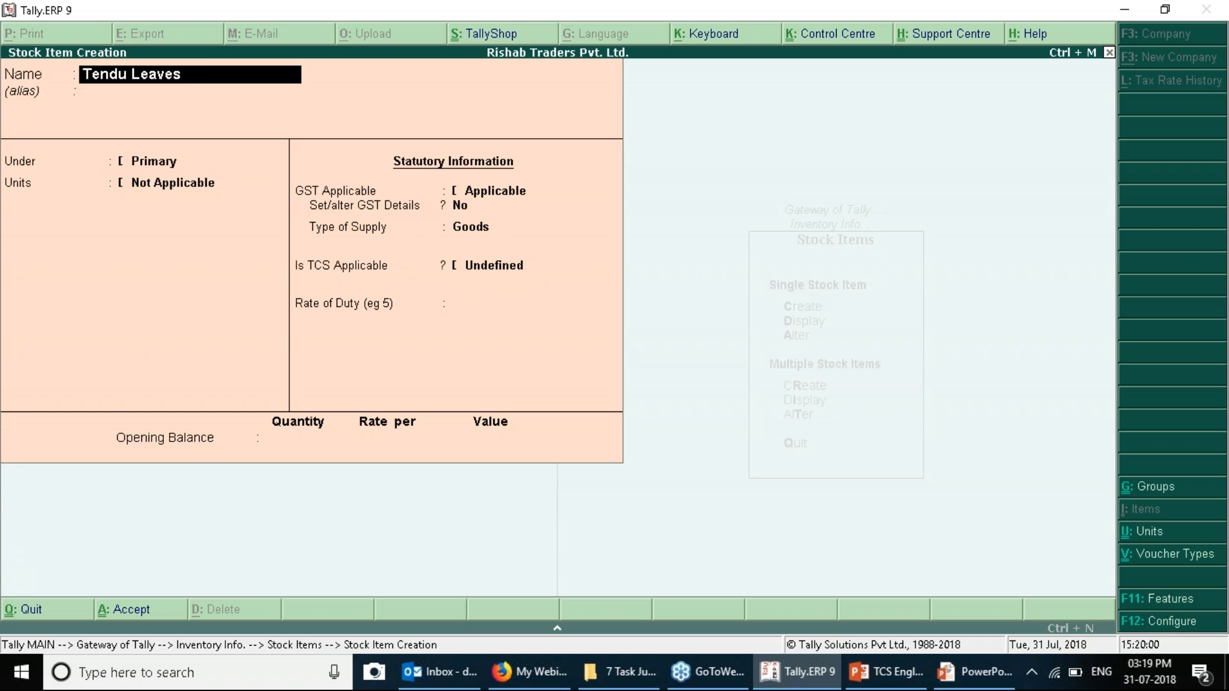
Leave the alias blank, keep the item under Primary, set its unit to Kgs, and keep GST as Applicable.
key(Return)
key(Return)
key(Return)
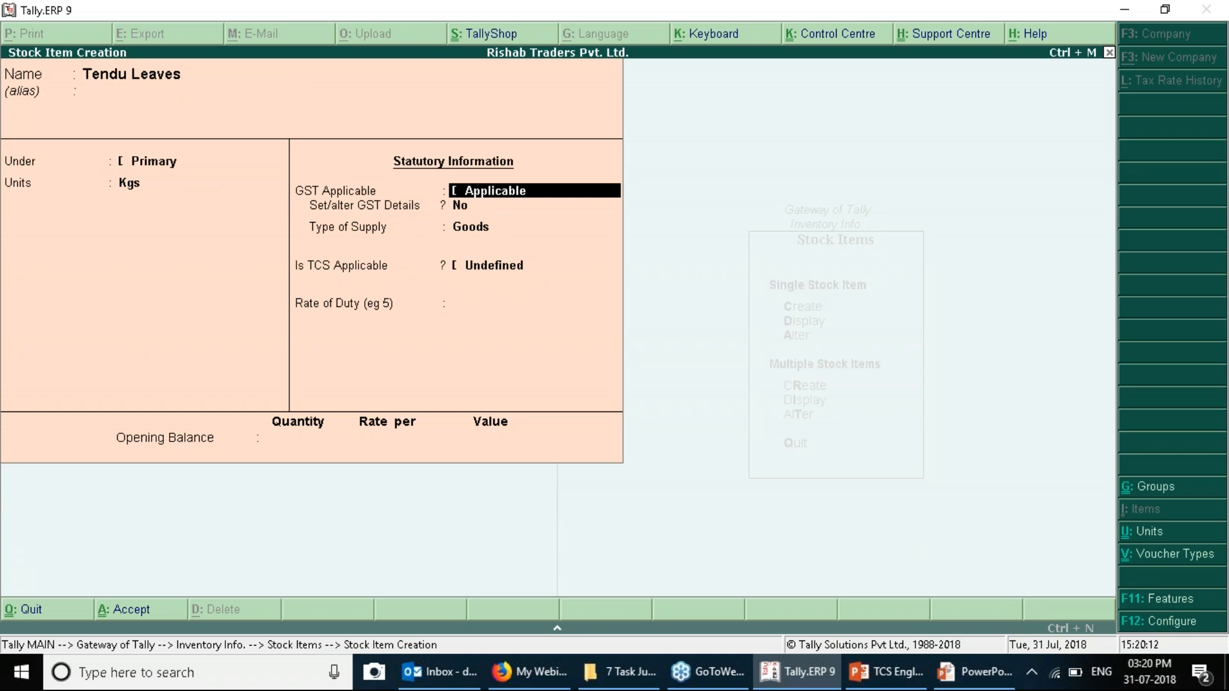
key(Return)
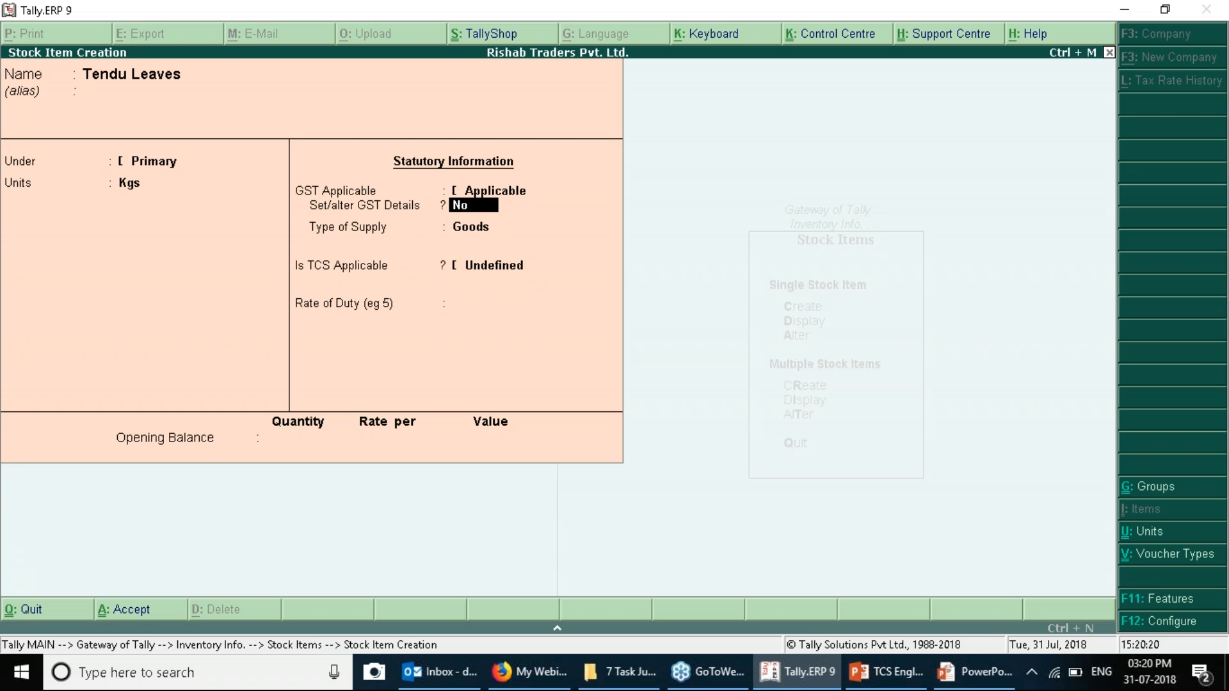
Enable setting GST details for the stock item and enter Tendu Leaves as the HSN/SAC description.
text(y)
key(Return)
key(alt+Tab)
key(alt+Tab)
text(Tendu)
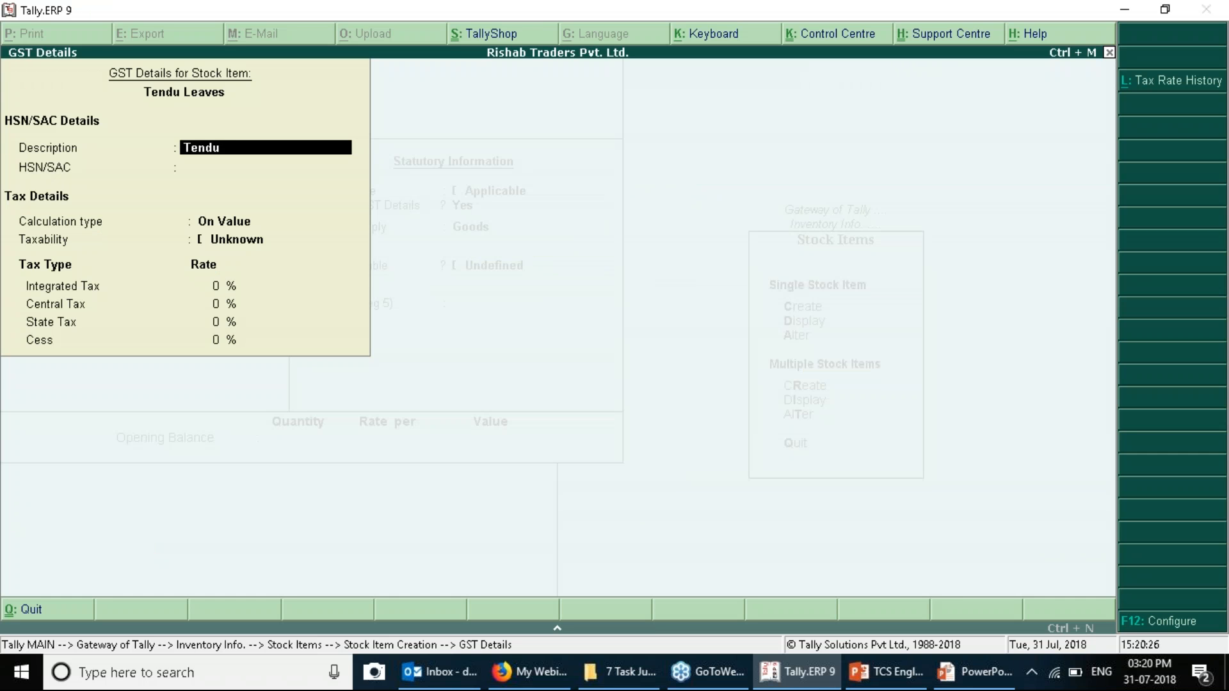
text( Leaves)
key(Return)
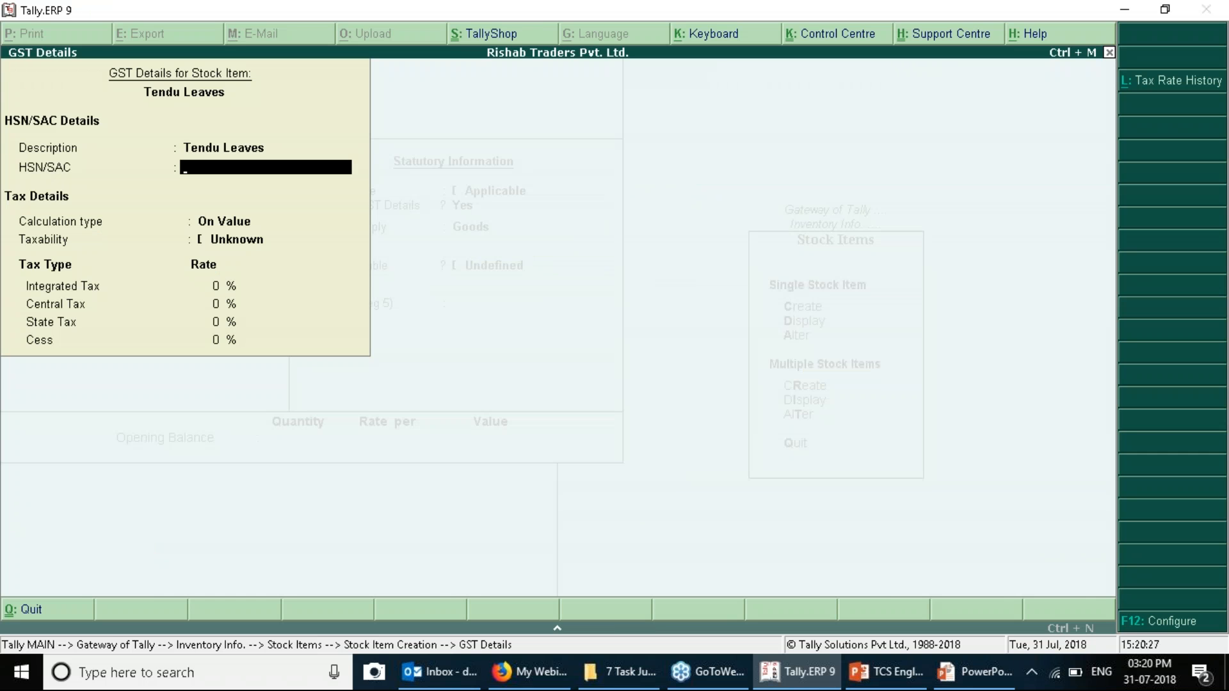
Copy HSN 54563289 from the Scenario-2 slide in PowerPoint and enter it as the item's HSN/SAC code in Tally.ERP 9.
key(alt+Tab)
click(516, 540)
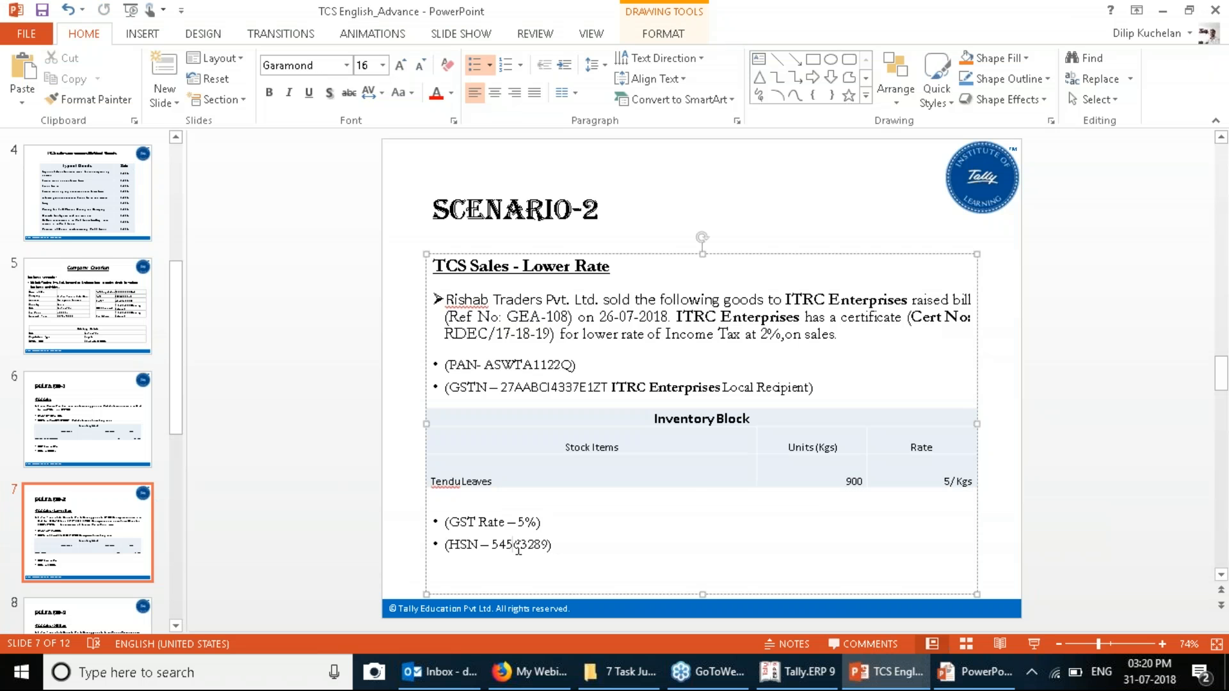
double_click(518, 544)
key(alt+Tab)
key(ctrl+alt+v)
key(Return)
Keep calculation On Value, set taxability to Taxable with 5% integrated tax and 0% cess, and accept the GST details.
key(Return)
text(T)
key(Return)
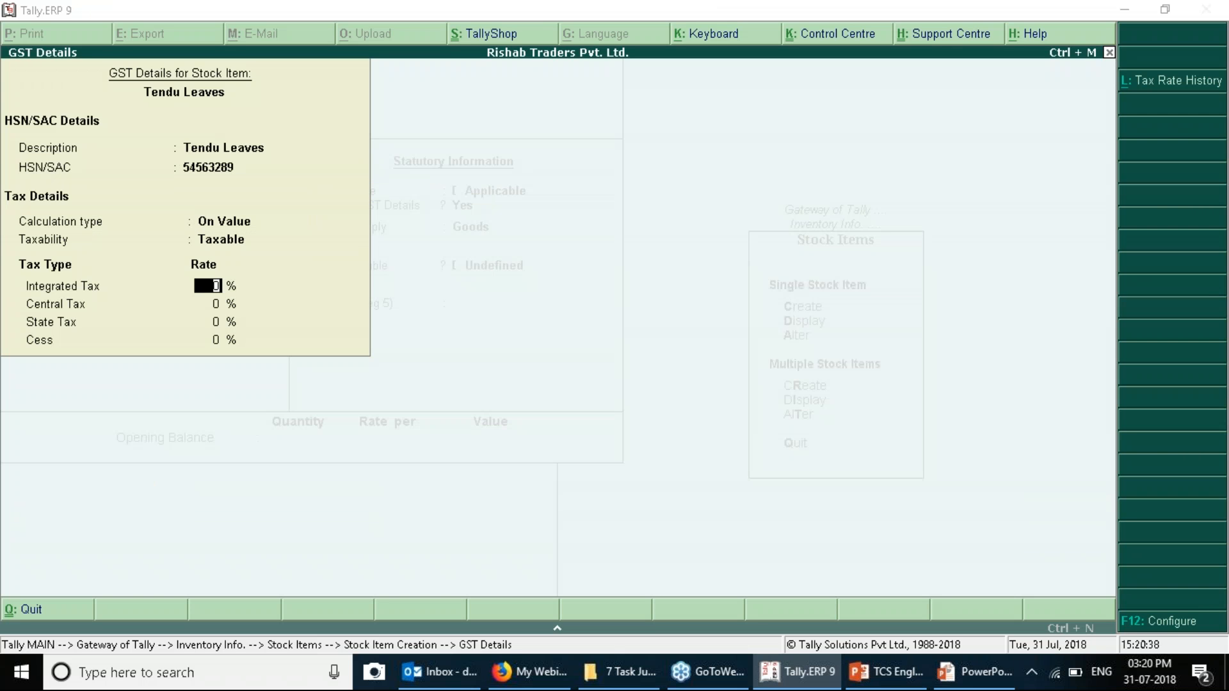
key(alt+Tab)
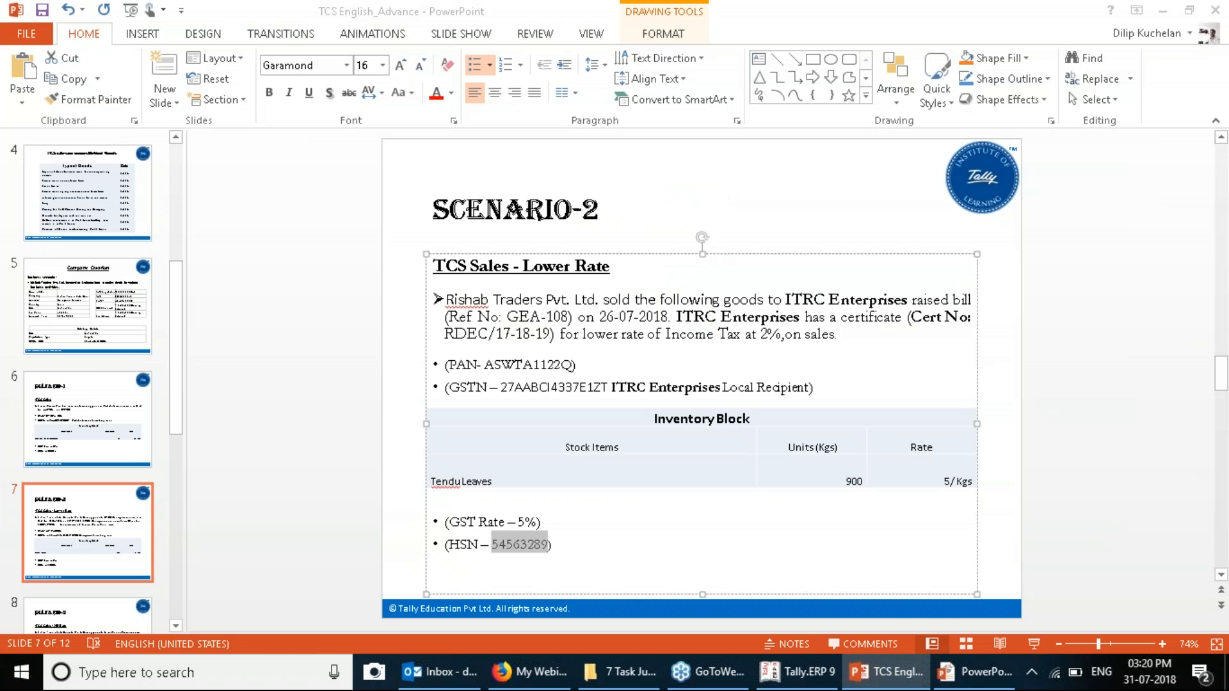
key(alt+Tab)
text(5)
key(Return)
key(Return)
key(Return)
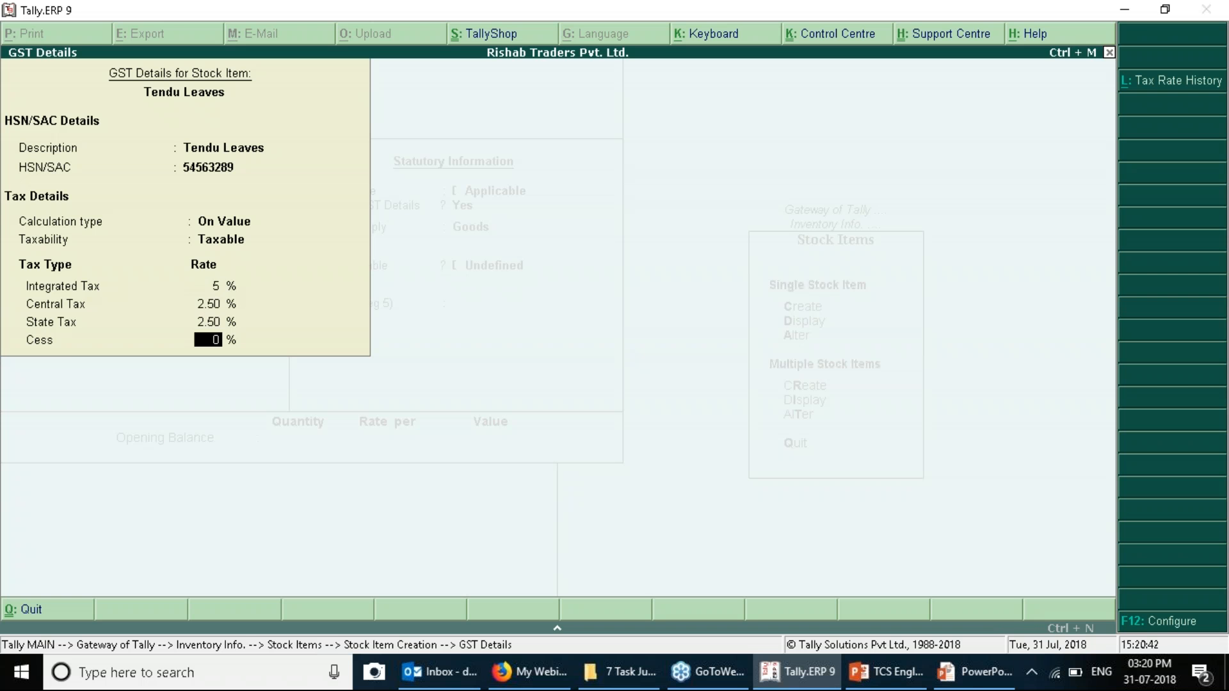
key(Return)
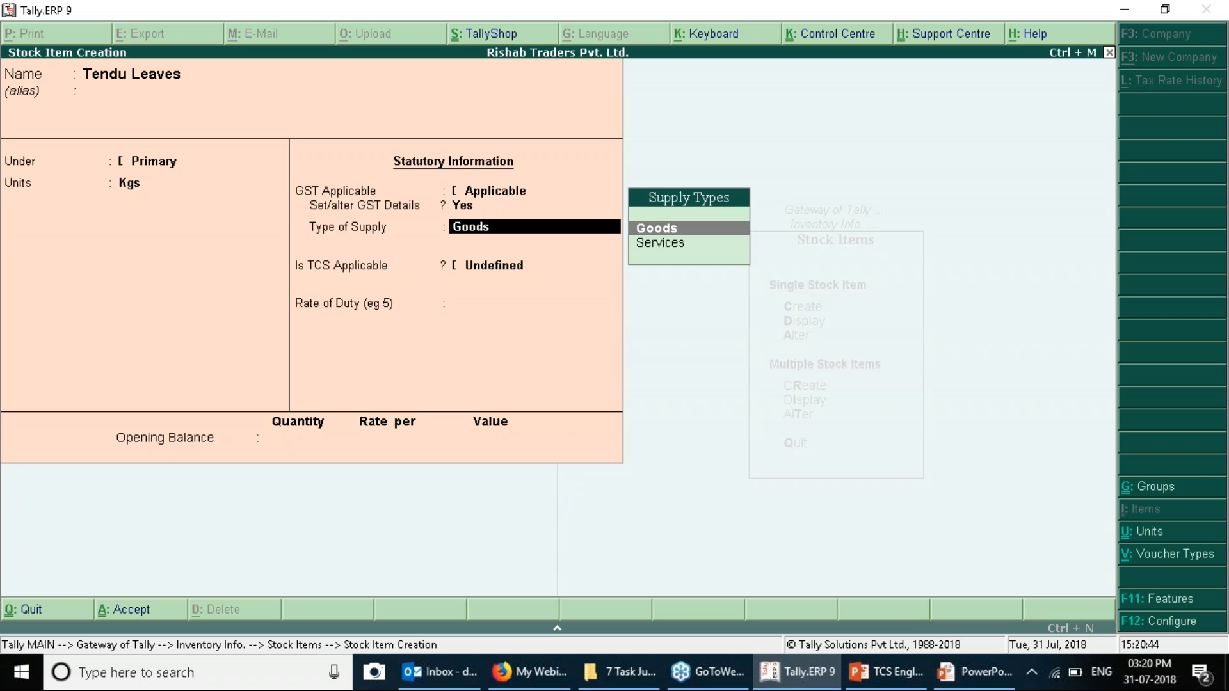
Keep the supply type as Goods, make TCS Applicable, and start a New Category for the nature of goods.
key(Return)
key(Down)
key(Return)
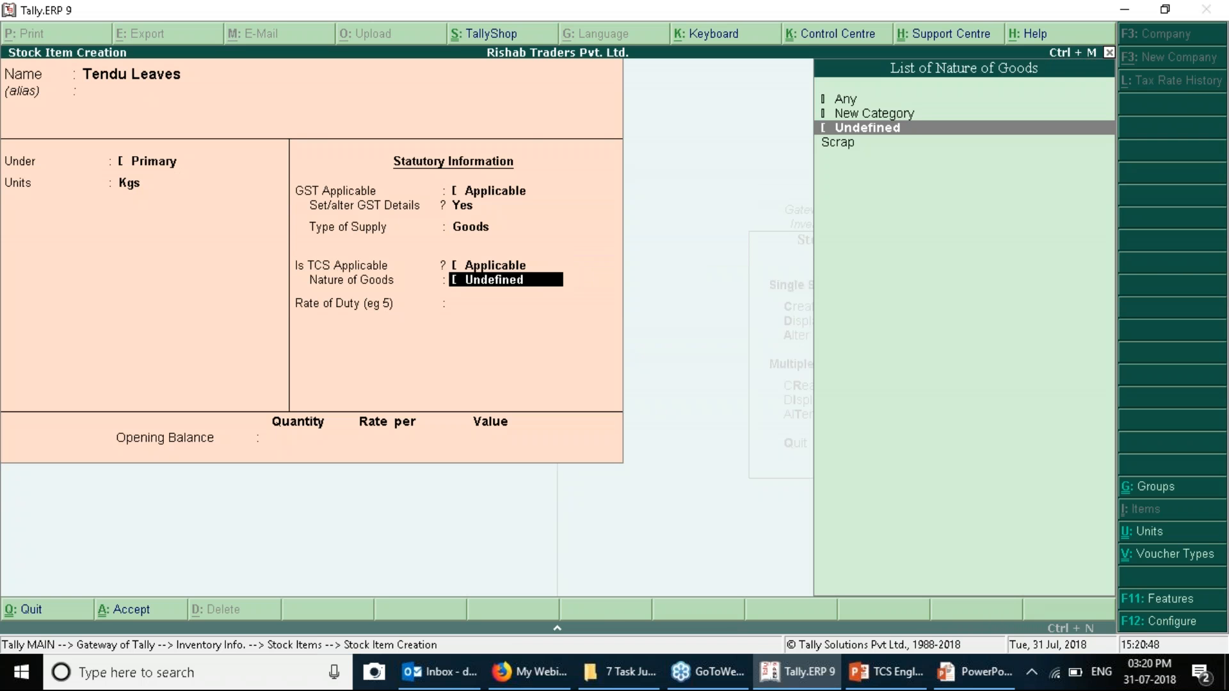
key(Up)
key(Return)
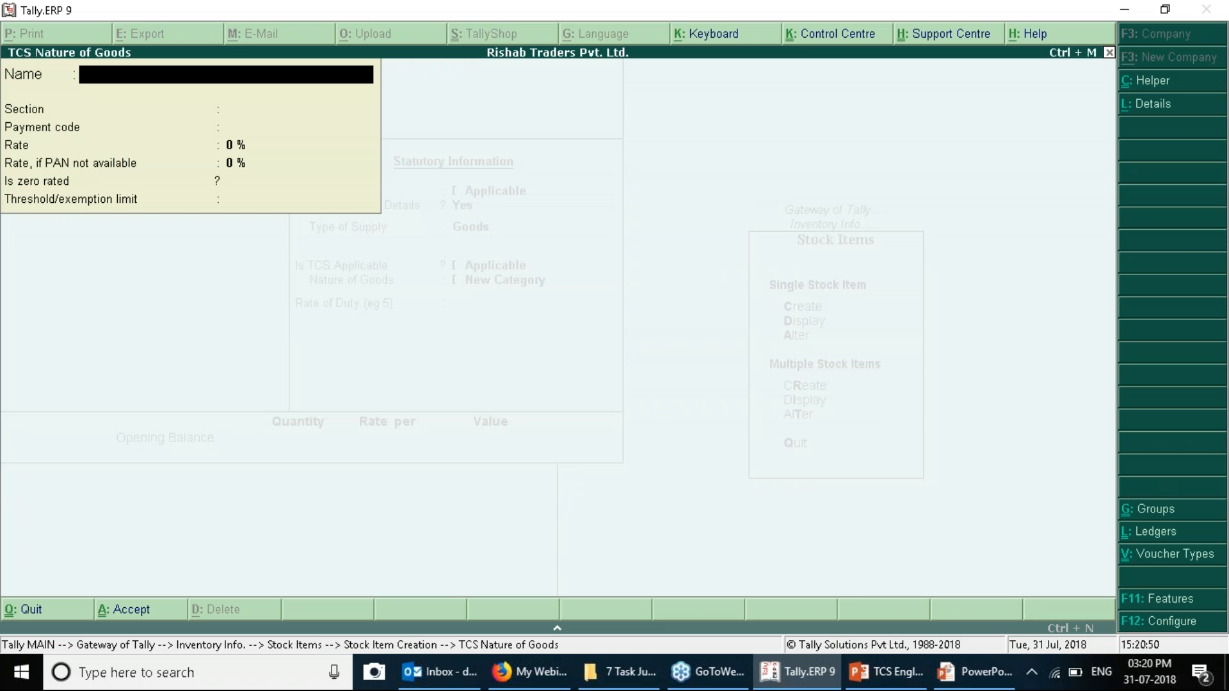
Pick Tendu Leaves from the predefined natures of goods, keeping section 206C and payment code 6CI.
click(1159, 89)
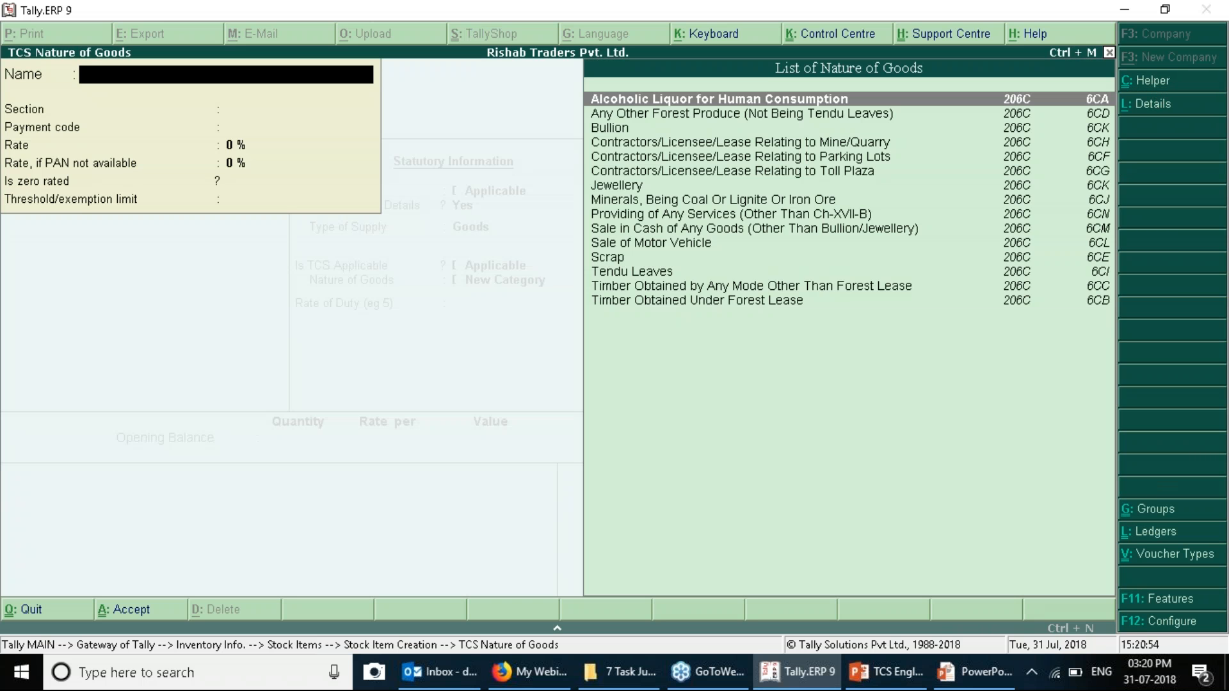
text(T)
key(Return)
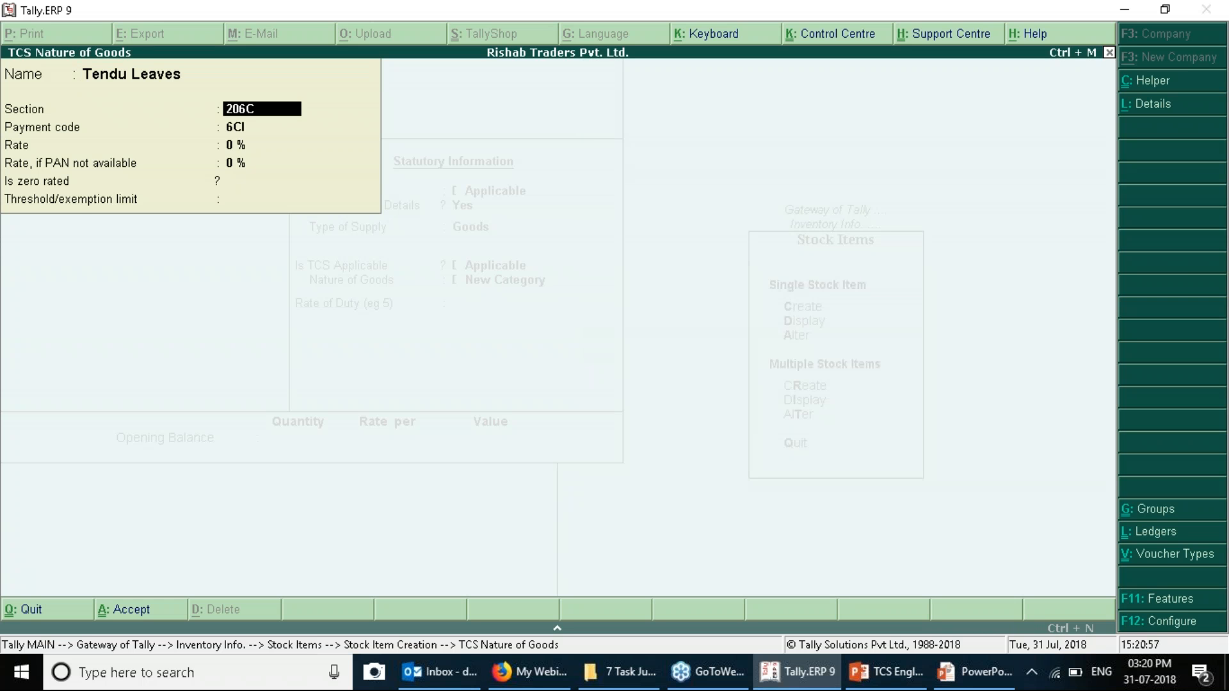
key(Return)
key(Return)
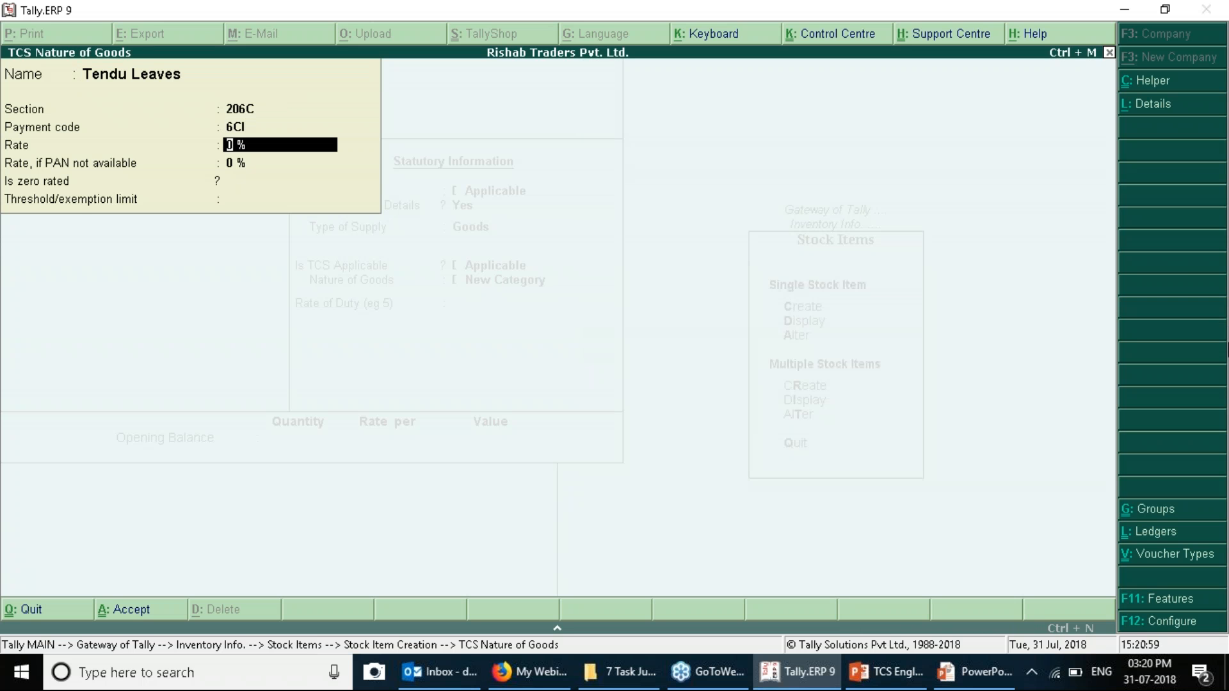
Look up the Tendu Leaves TCS rate in the PowerPoint slide show, set the rate to 5% in Tally.ERP 9, and accept the nature of goods.
click(974, 672)
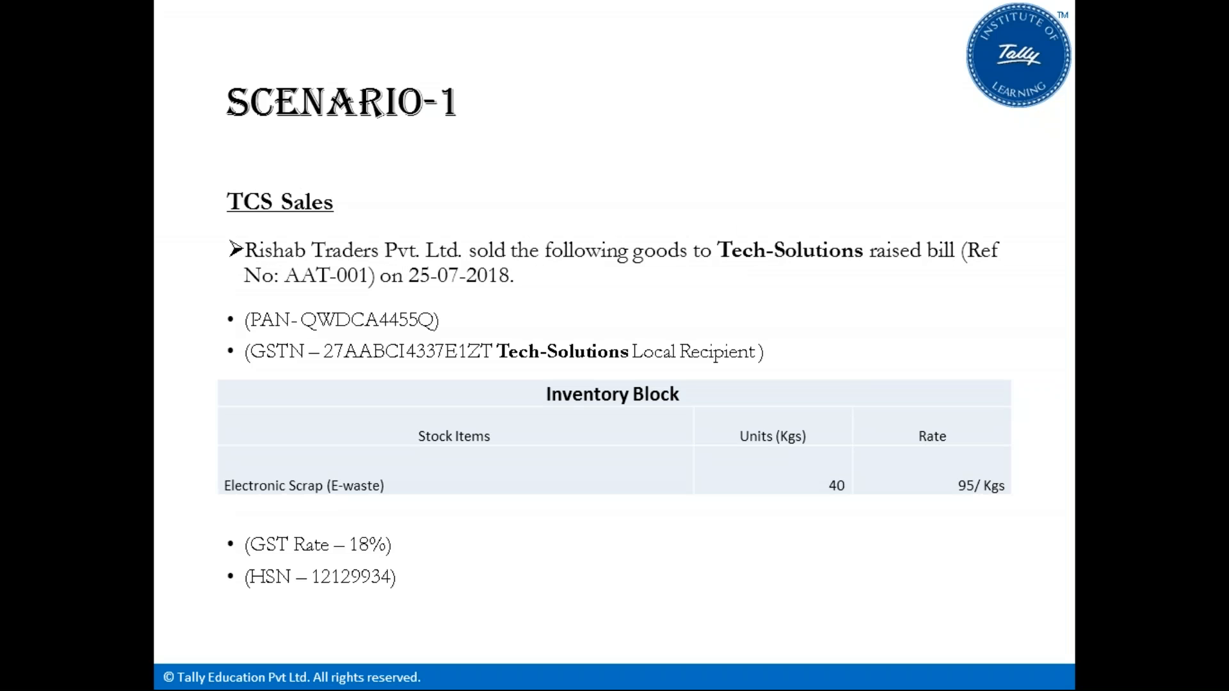
key(Right)
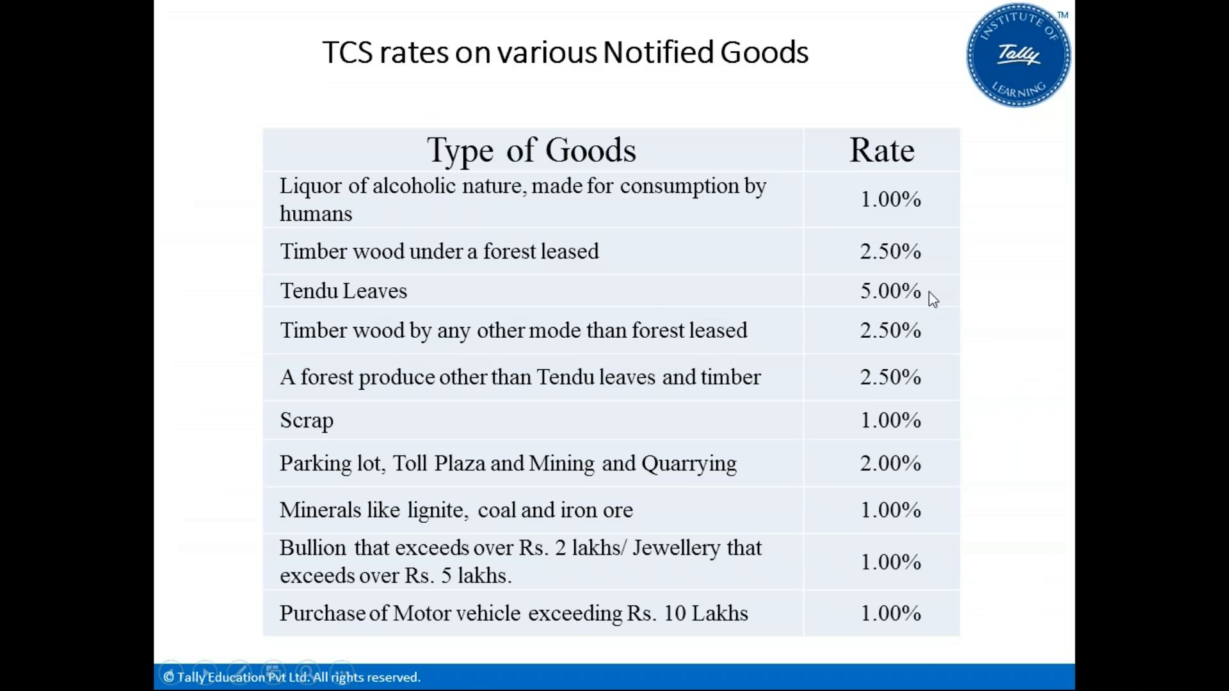
key(alt+Tab)
text(5)
key(Return)
key(Return)
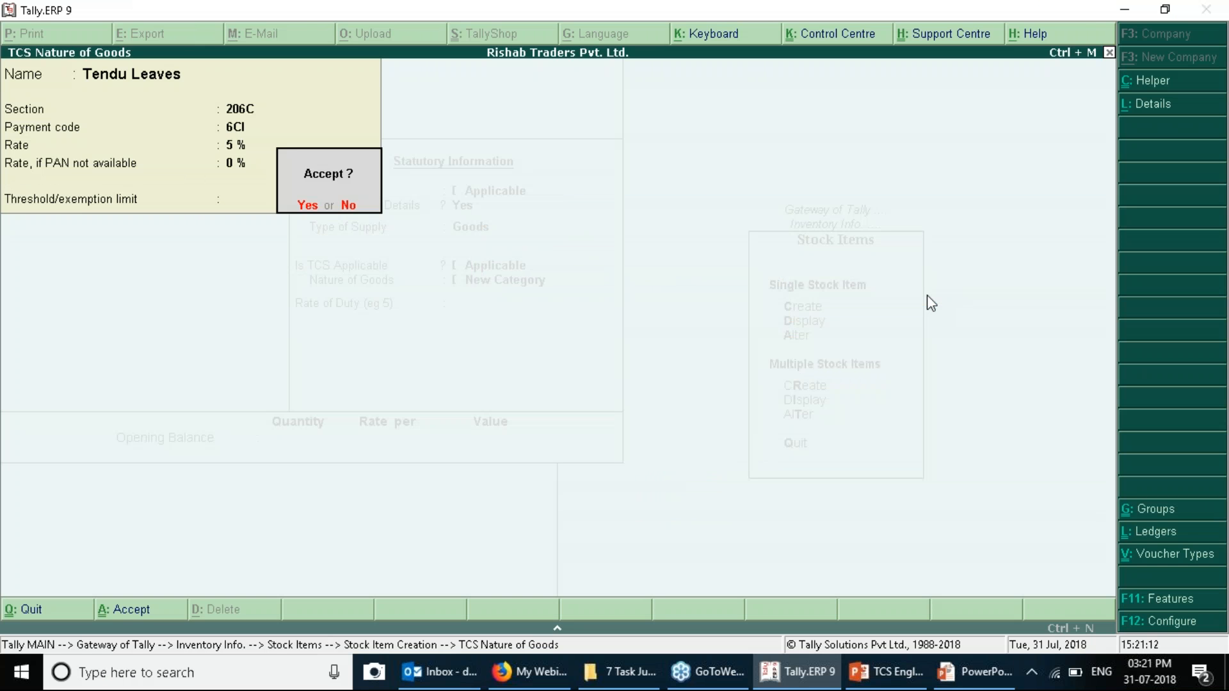
key(Return)
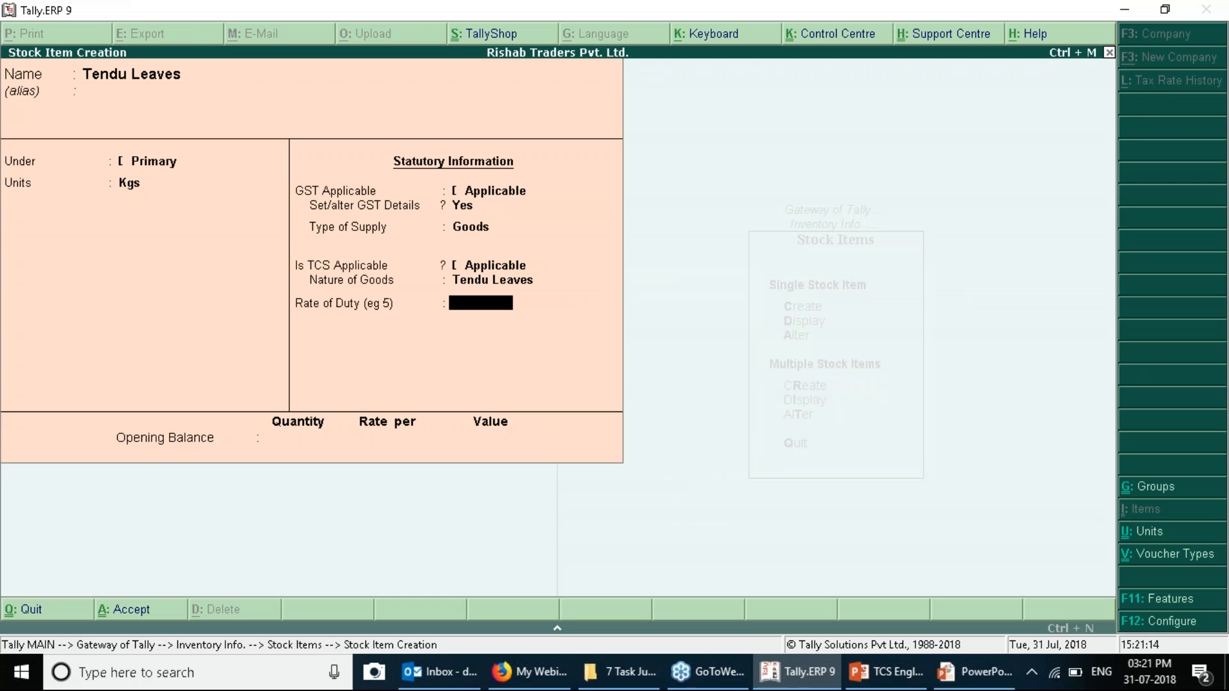
Save the Tendu Leaves stock item and return to the Gateway of Tally.
key(ctrl+a)
key(Escape)
key(Escape)
key(Escape)
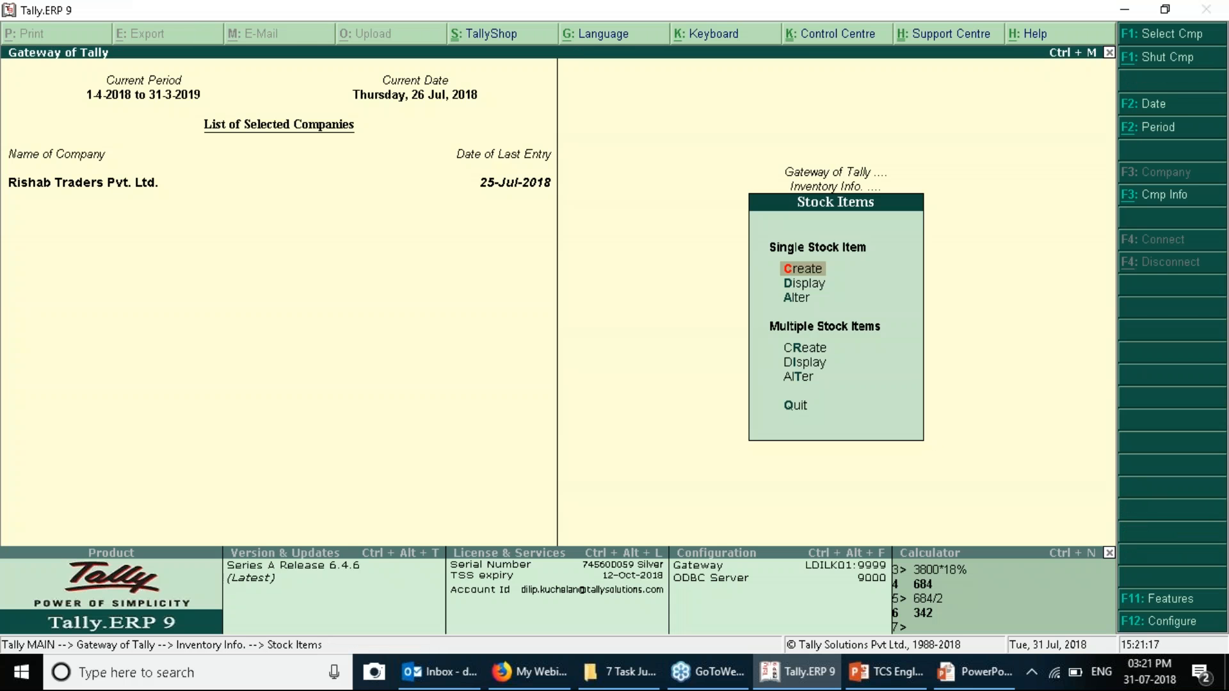
Open the creation form for a single ledger from Accounts Info.
key(Up)
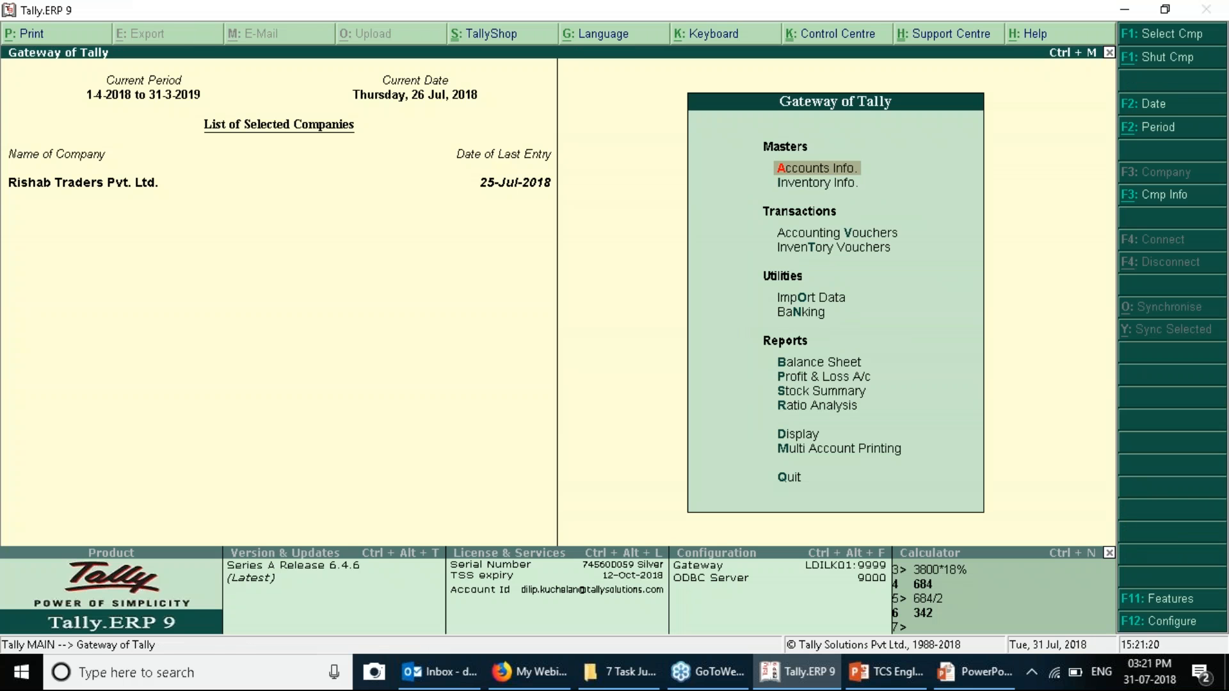
key(Return)
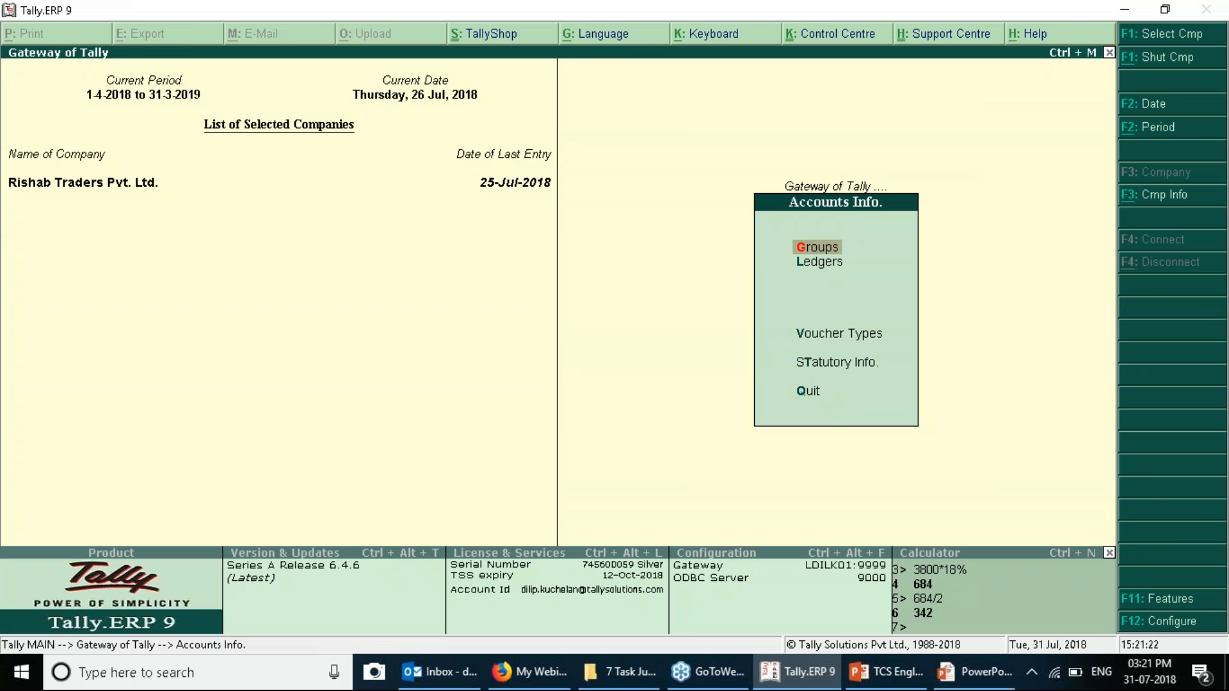
key(Down)
key(Return)
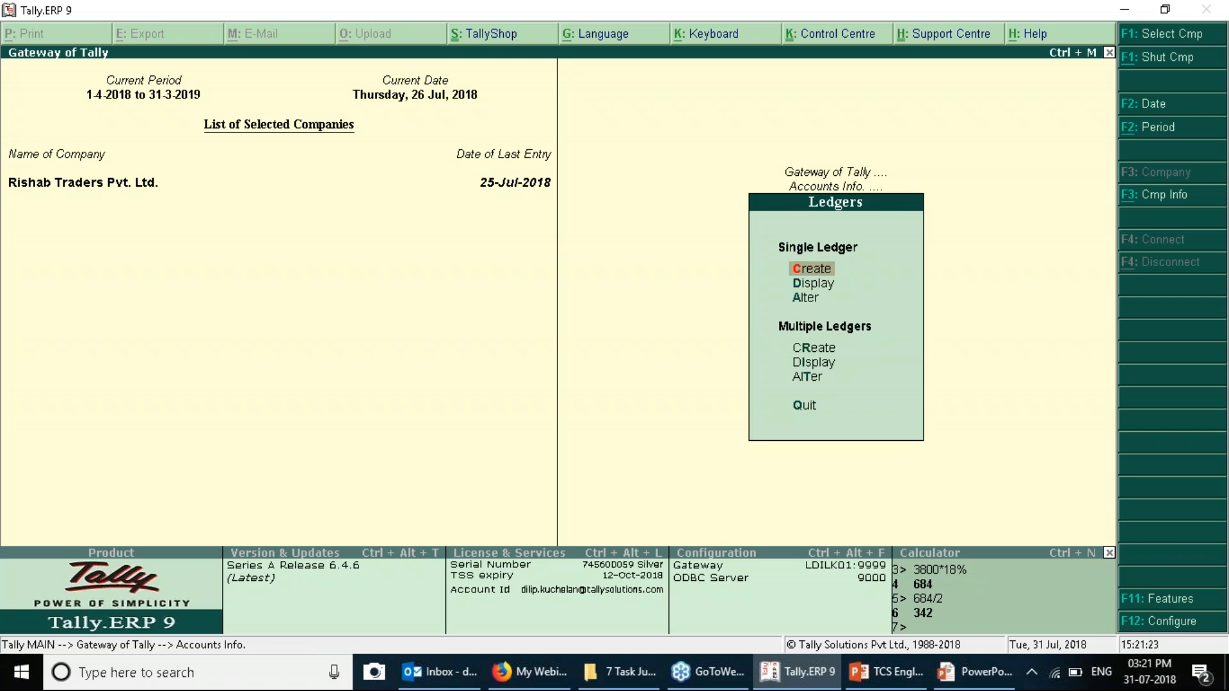
key(Return)
Copy the party name ITRC Enterprises from the Scenario-2 slide in PowerPoint and enter it as the ledger's name in Tally.ERP 9.
key(alt+Tab)
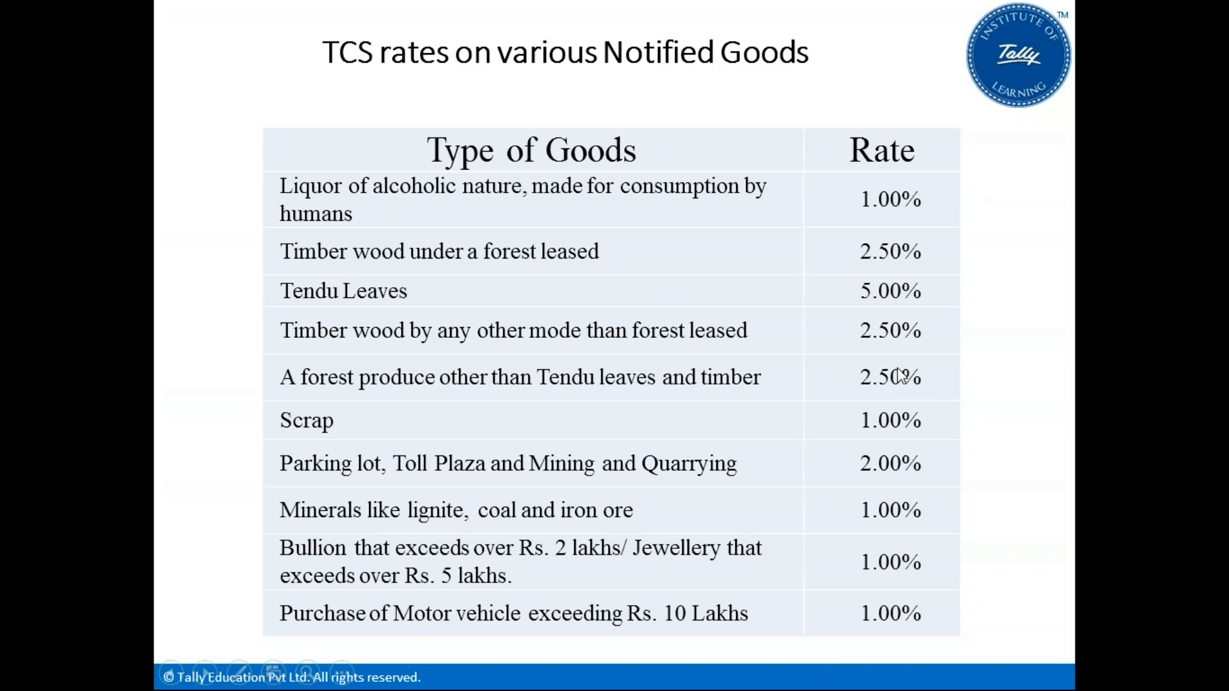
key(alt+Tab)
click(885, 672)
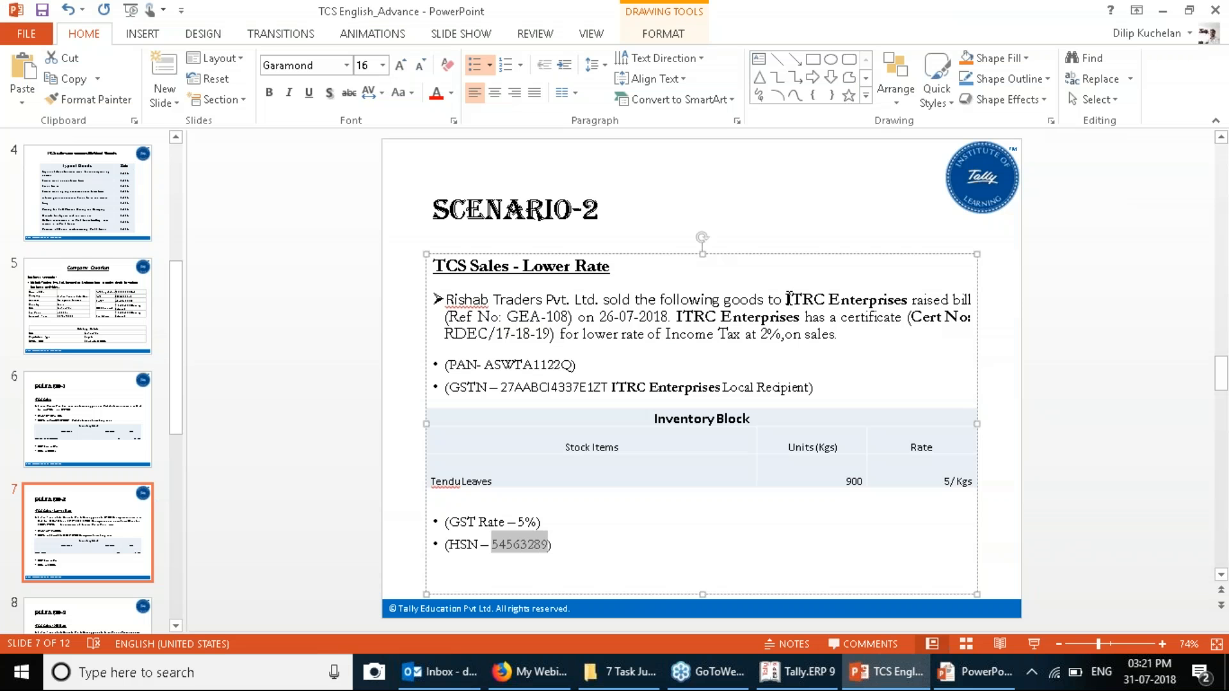
drag(787, 300, 907, 299)
click(1227, 258)
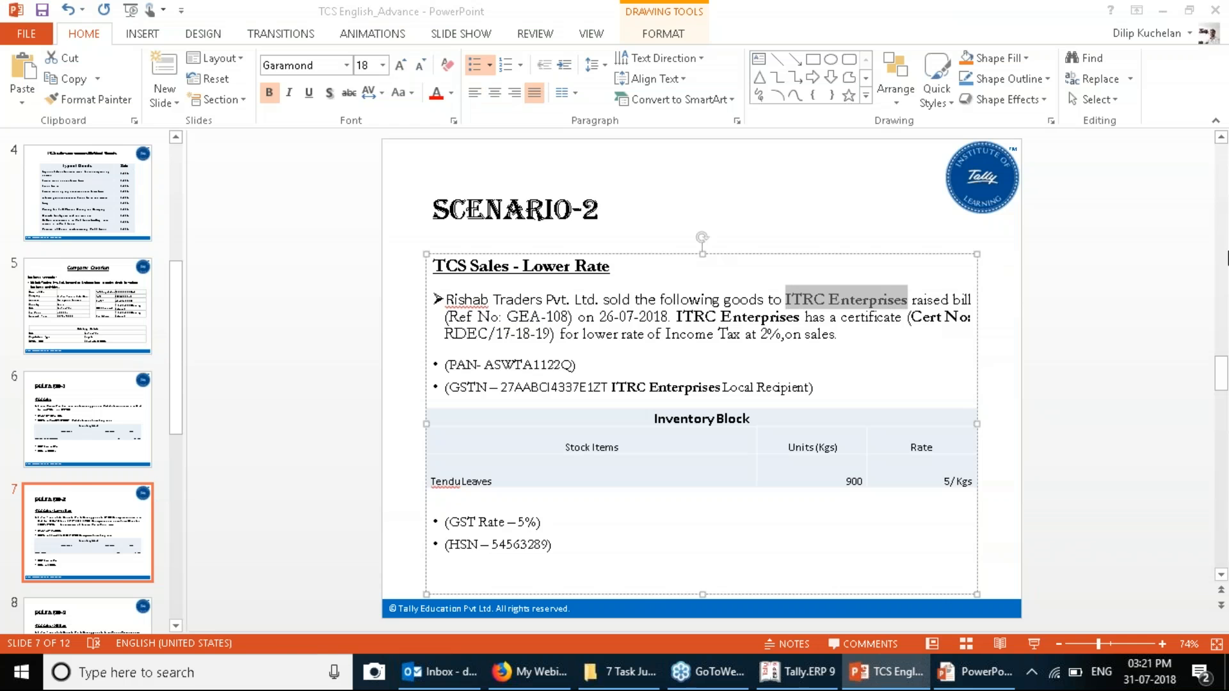
key(ctrl+alt+v)
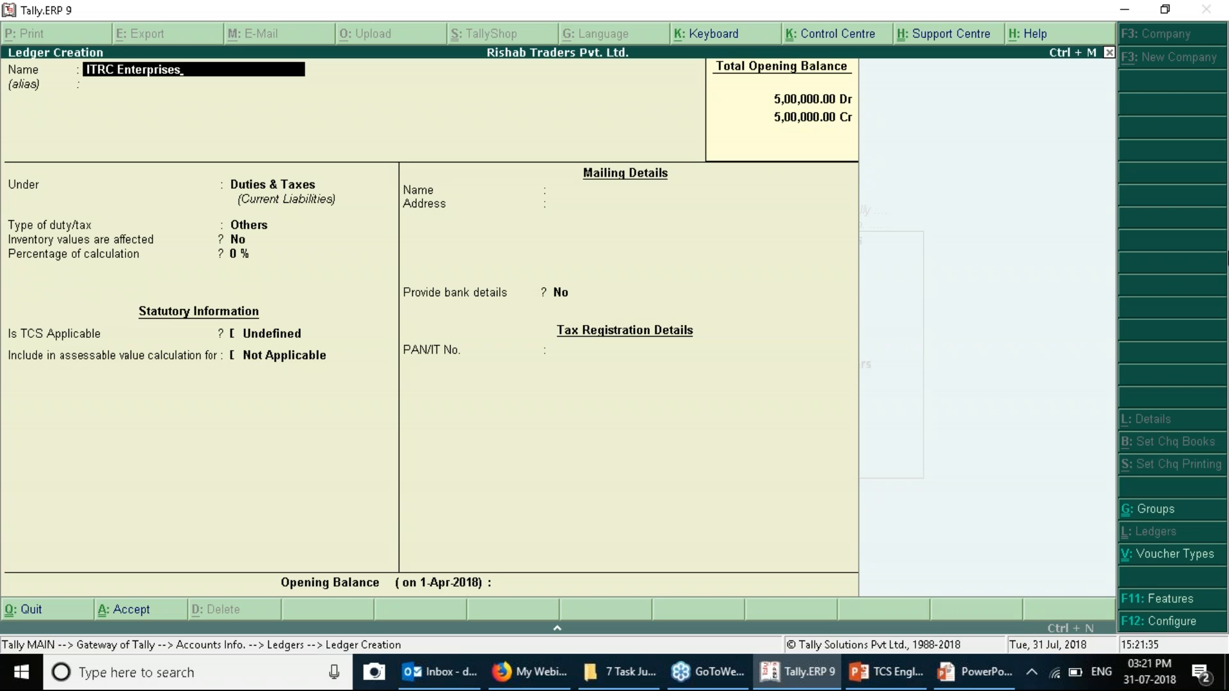
Place the ITRC Enterprises ledger under the Sundry Debtors group, keeping bill-by-bill balances and the other default settings.
key(Return)
key(Return)
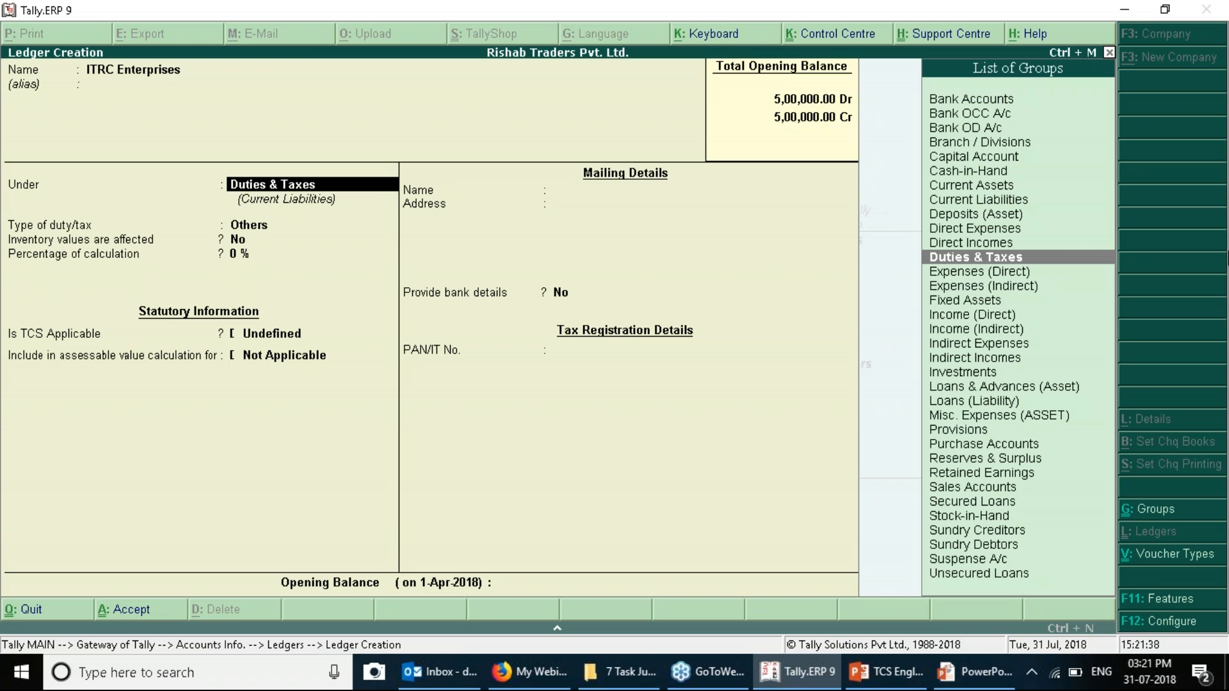
text(Su)
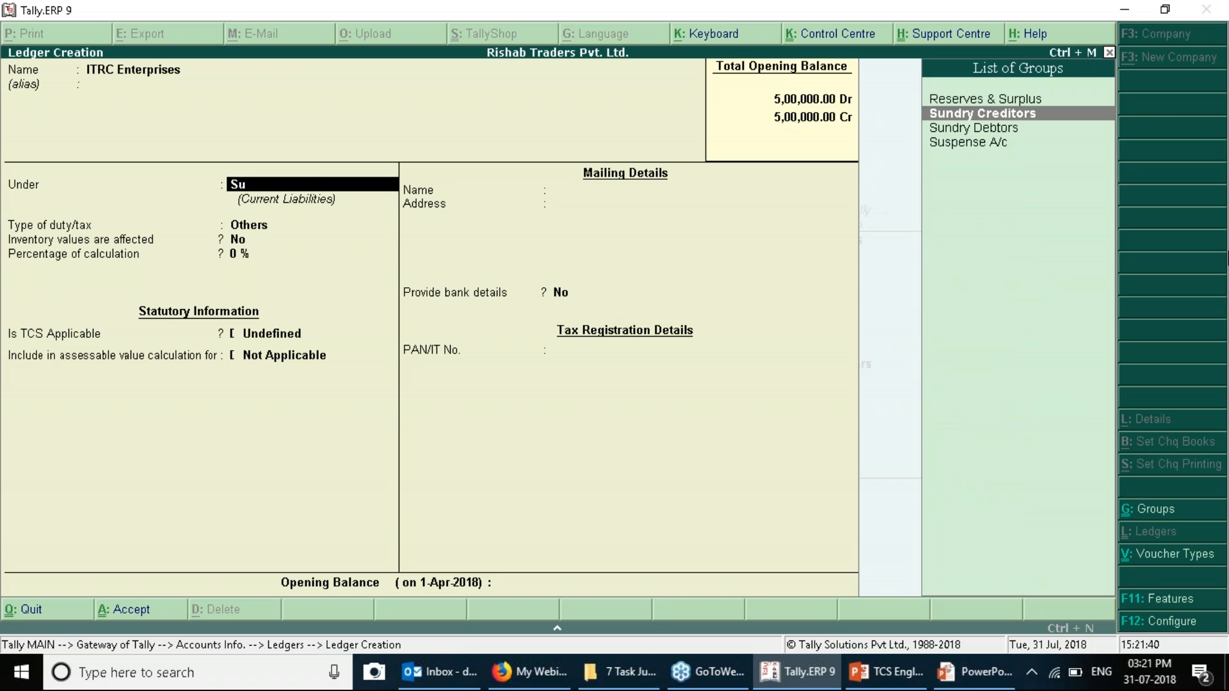
key(Down)
key(Return)
key(Return)
key(Return)
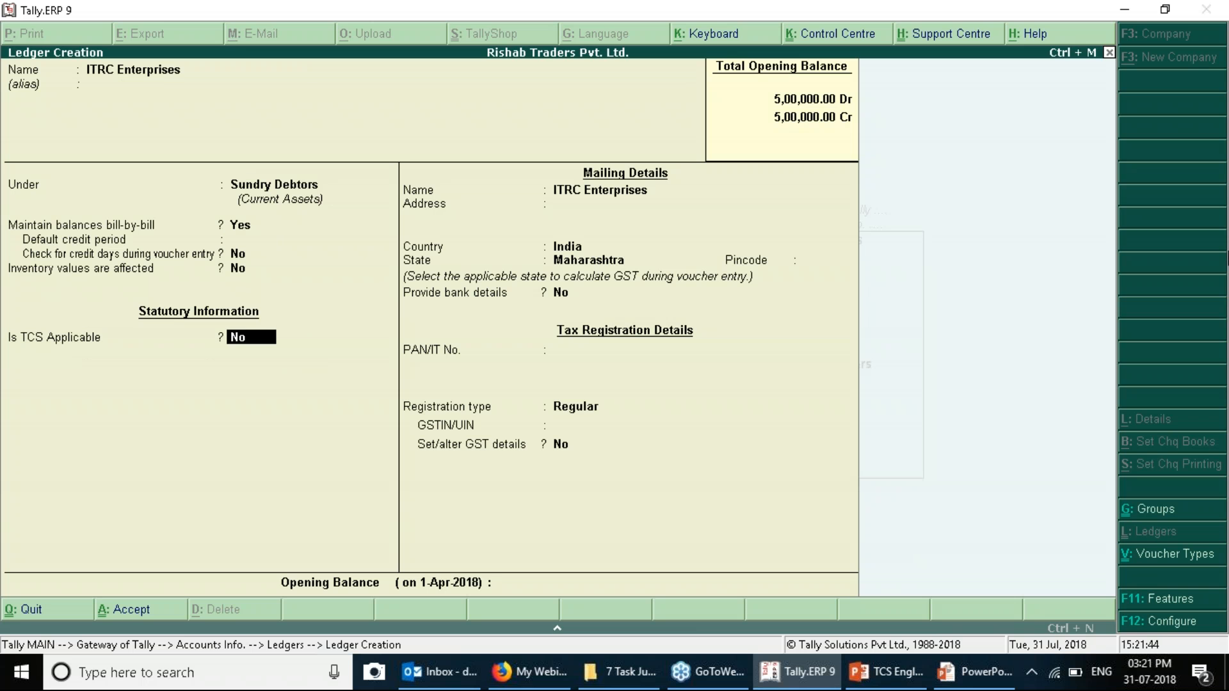
Make TCS applicable to the ledger with buyer type Company - Resident, and check the details on the Scenario-2 slide in PowerPoint.
key(y)
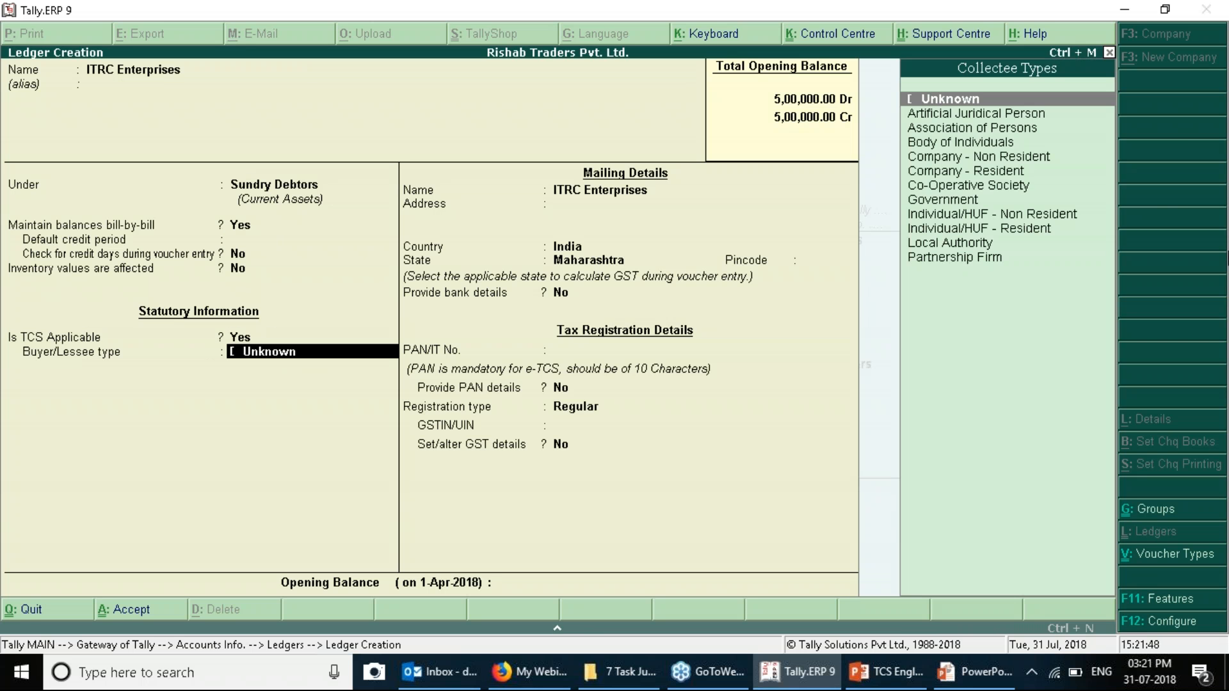
text(Co)
key(Down)
key(Return)
key(alt+Tab)
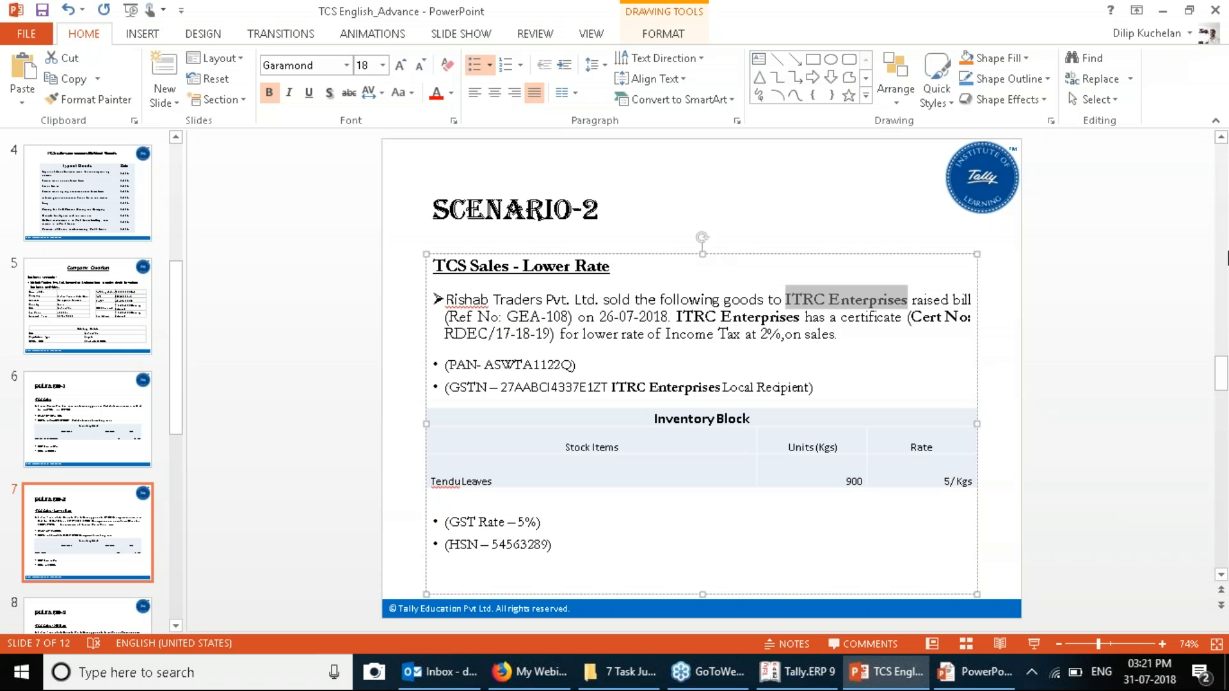
key(alt+Tab)
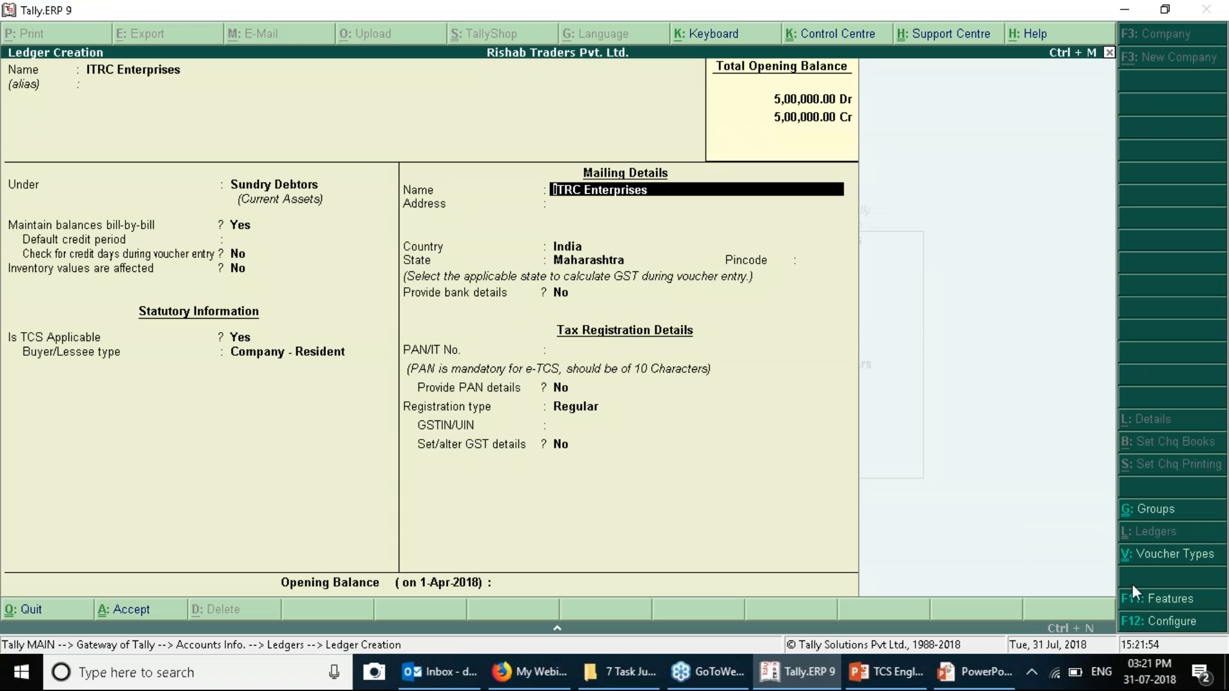
key(alt+Tab)
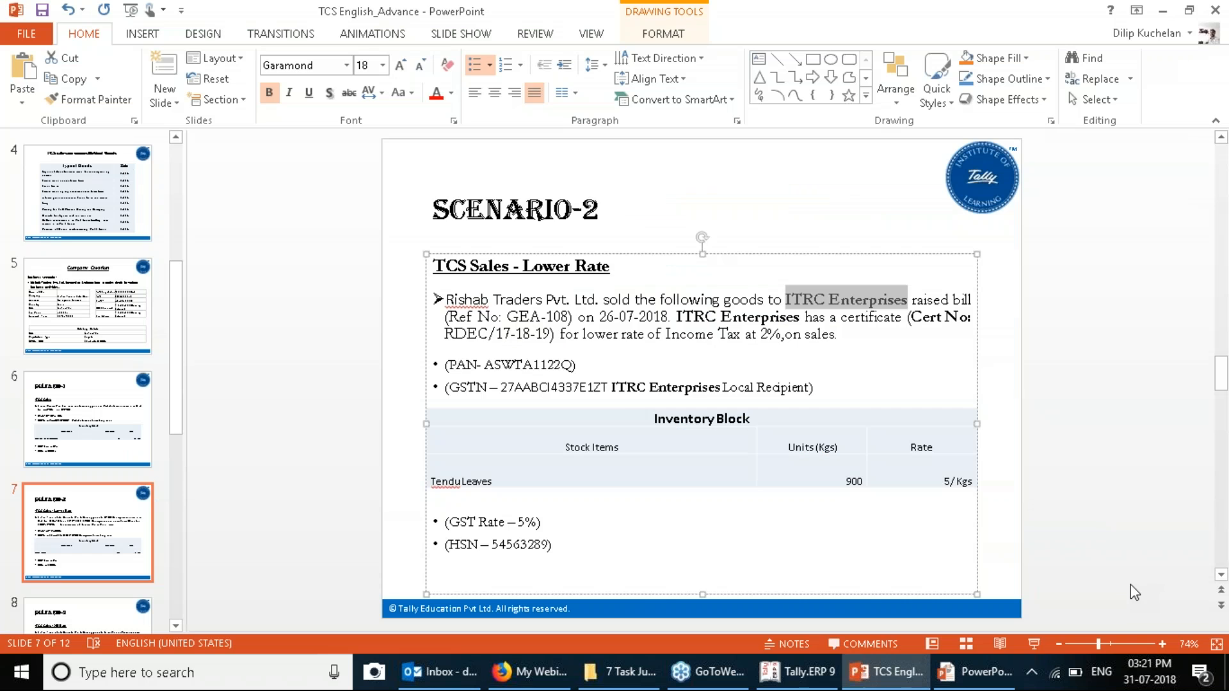
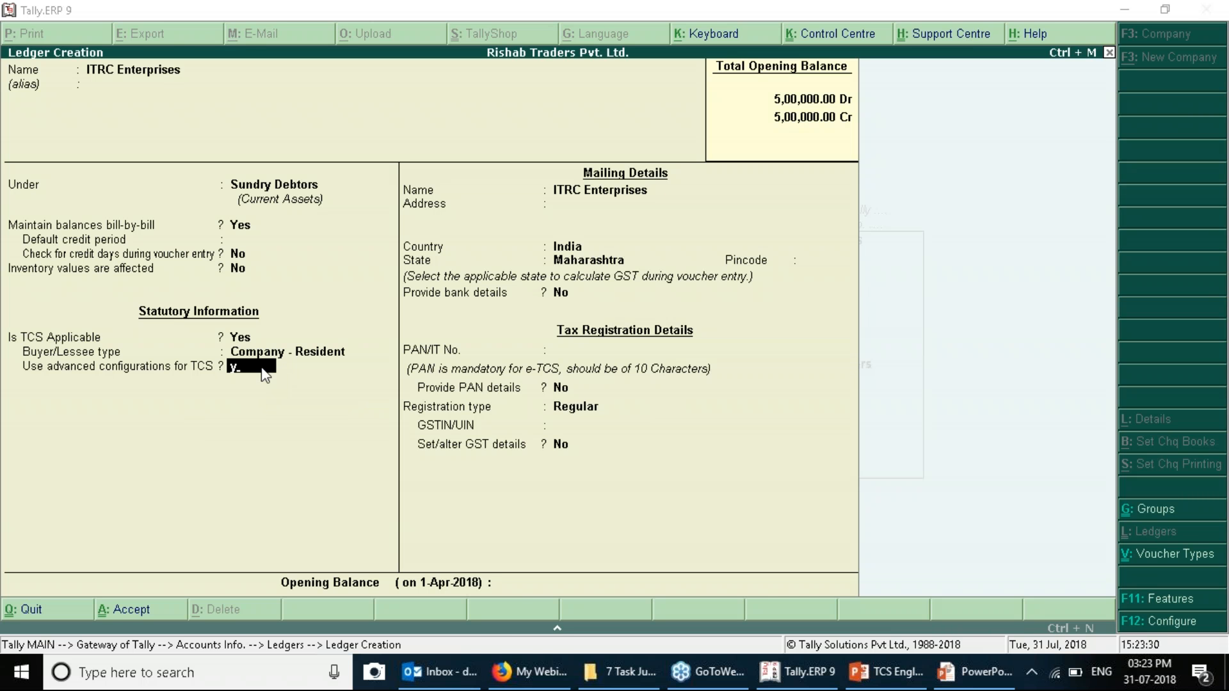
Open the advanced TCS configurations for the ledger in Tally.ERP 9 and enable the zero/lower rate for collection.
key(Return)
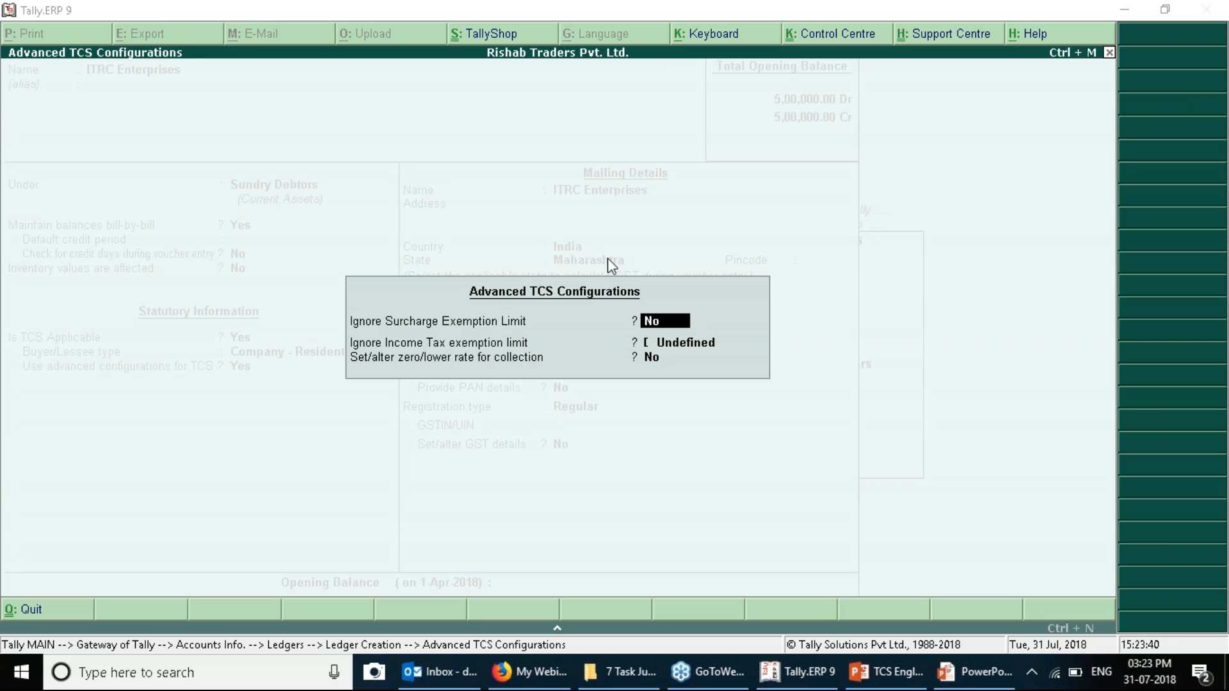
key(Return)
key(Return)
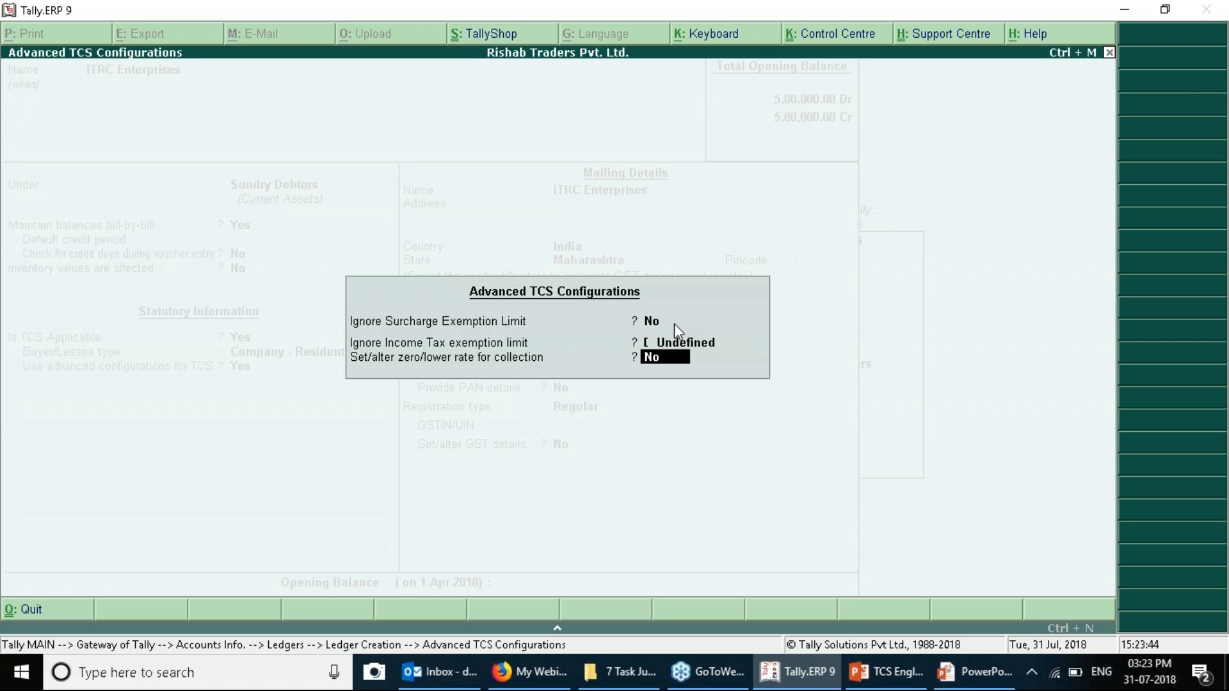
text(y)
key(Return)
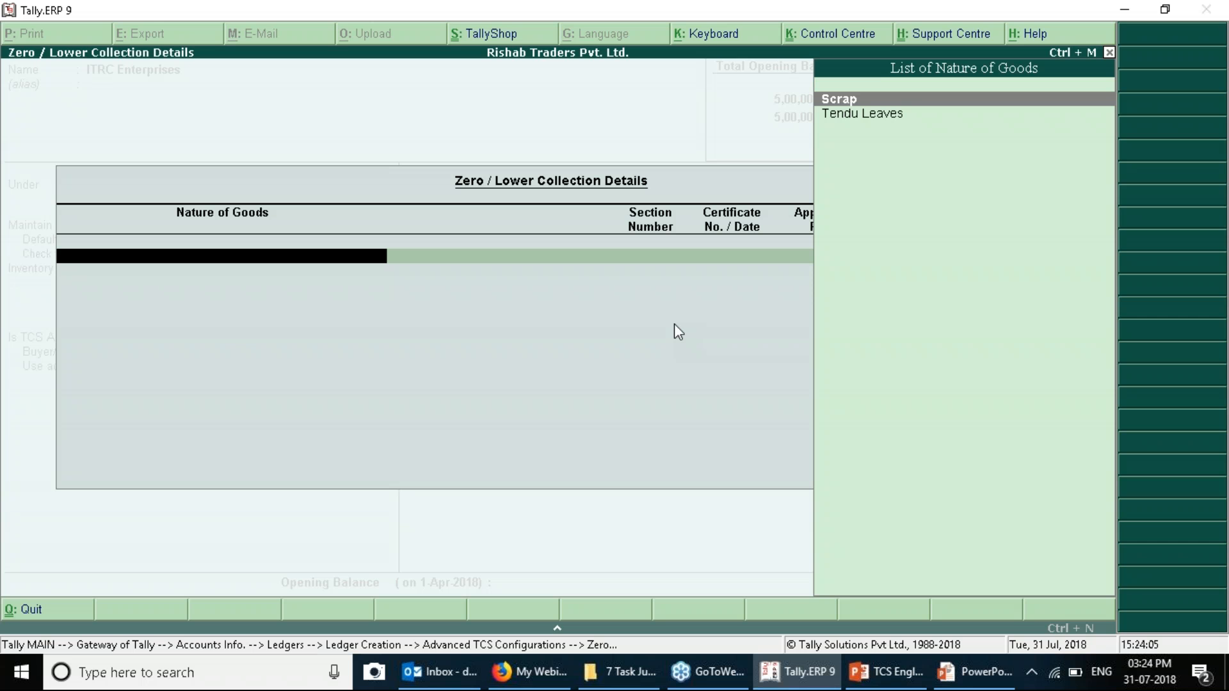
Add a zero/lower collection entry for Tendu Leaves under section 206C.
key(Down)
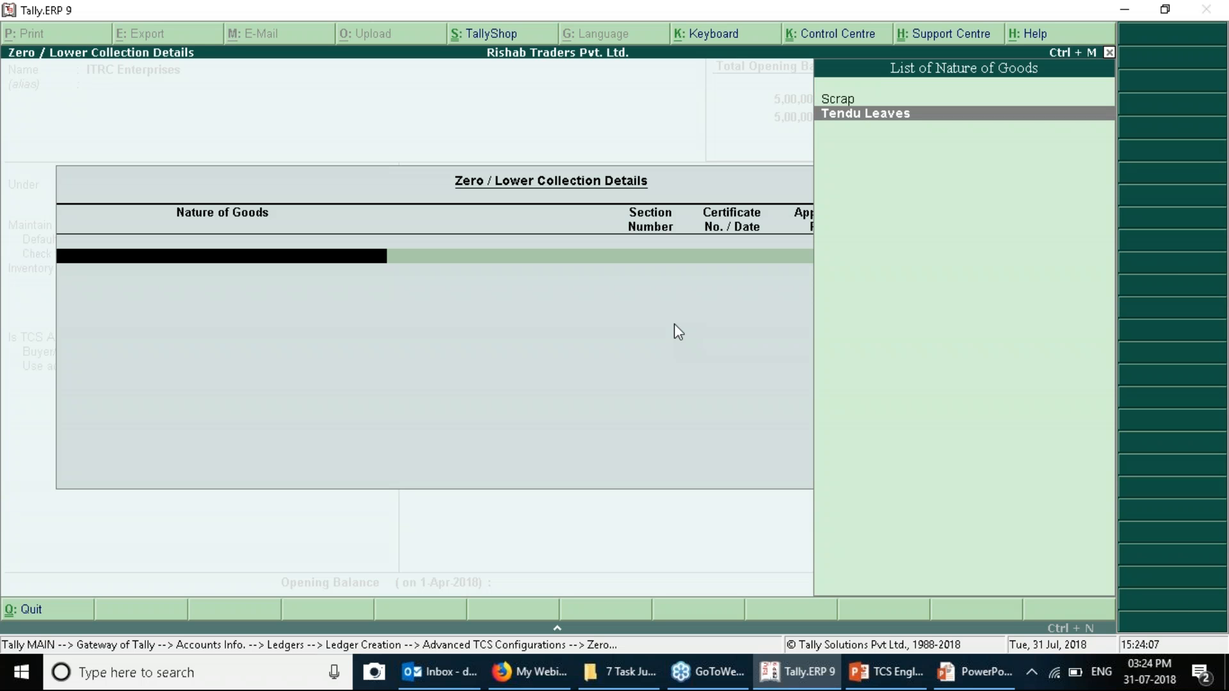
key(Return)
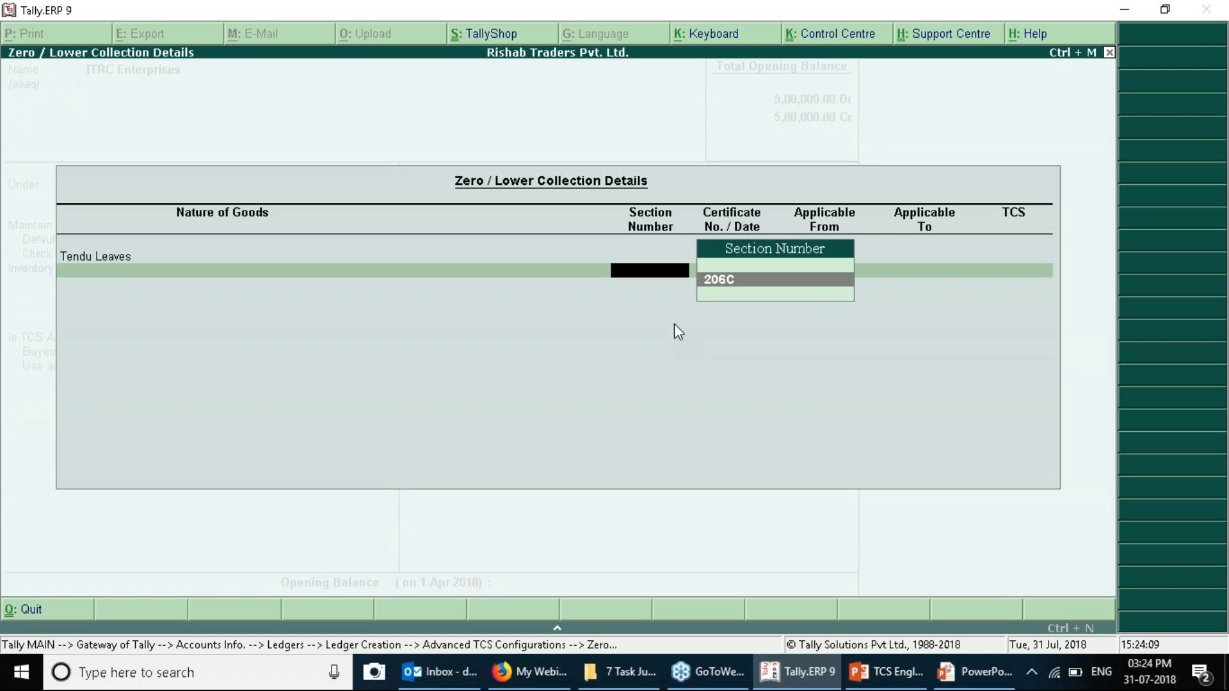
key(Return)
Copy the lower-rate certificate number from the Scenario-2 slide in PowerPoint and enter it for Tendu Leaves in Tally.ERP 9.
key(alt+Tab)
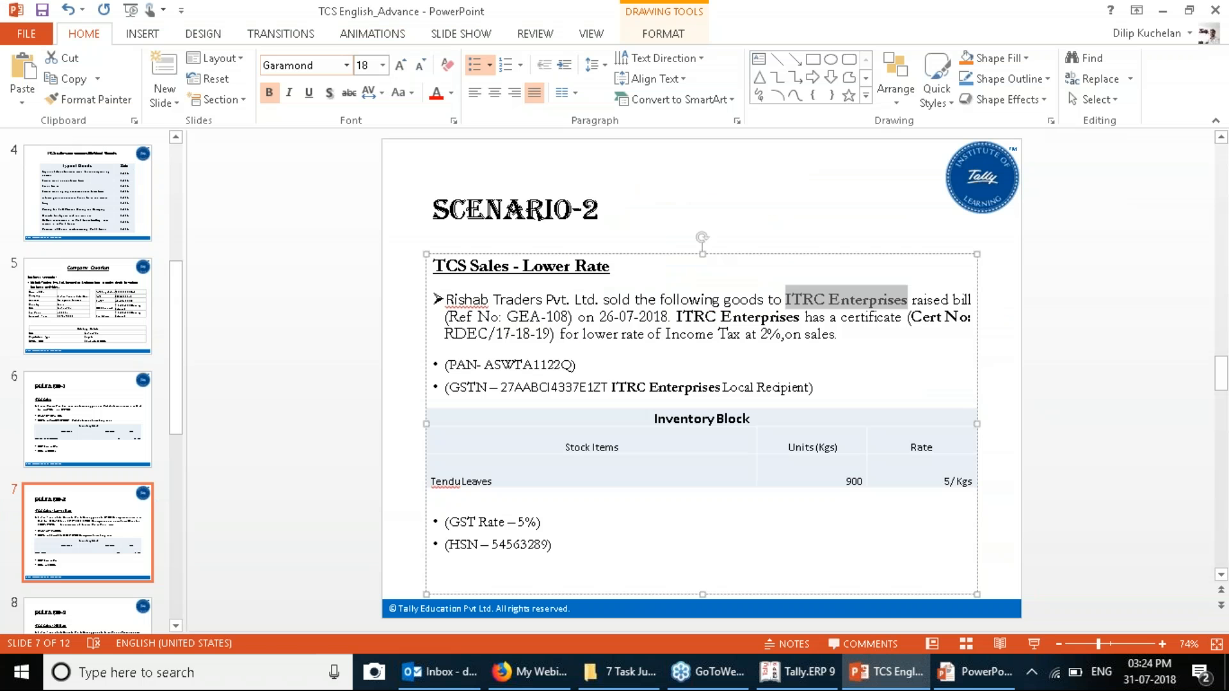
key(alt+Tab)
click(449, 334)
drag(448, 334, 553, 336)
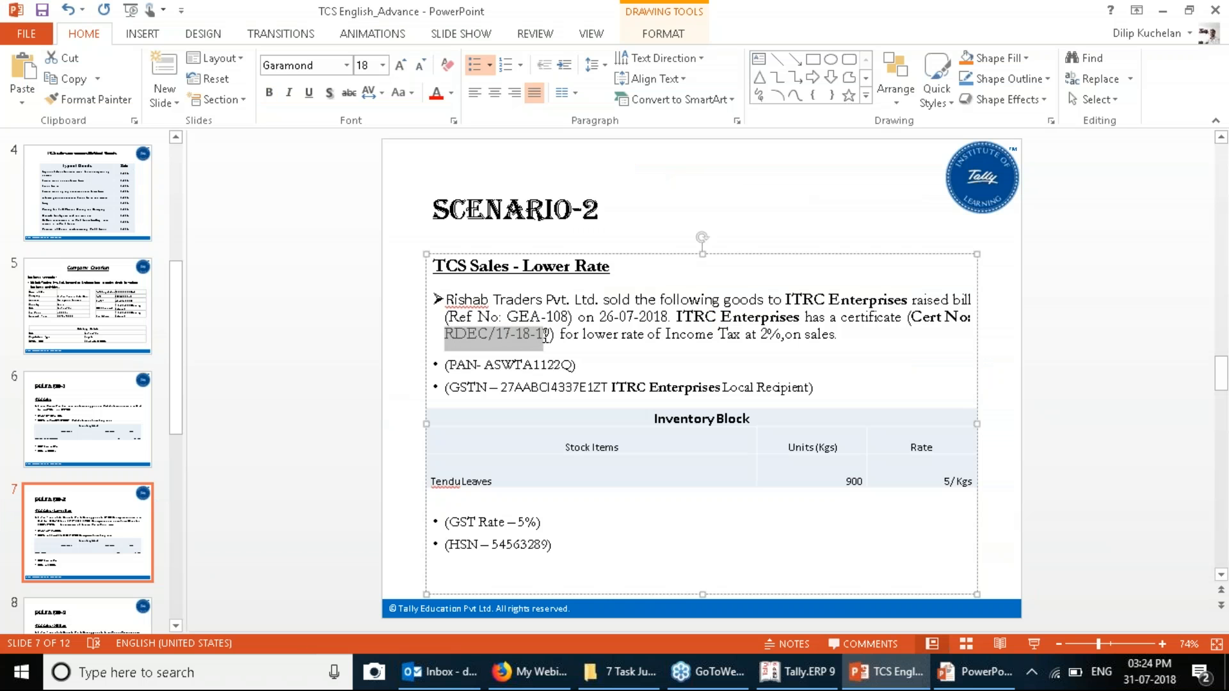
key(ctrl+c)
key(alt+Tab)
key(ctrl+alt+v)
key(Return)
Set the certificate's applicable period from 1-4-2018 to 31-3-2019 with a TCS rate of 2%, and accept the collection details.
text(1)
key(Return)
key(Return)
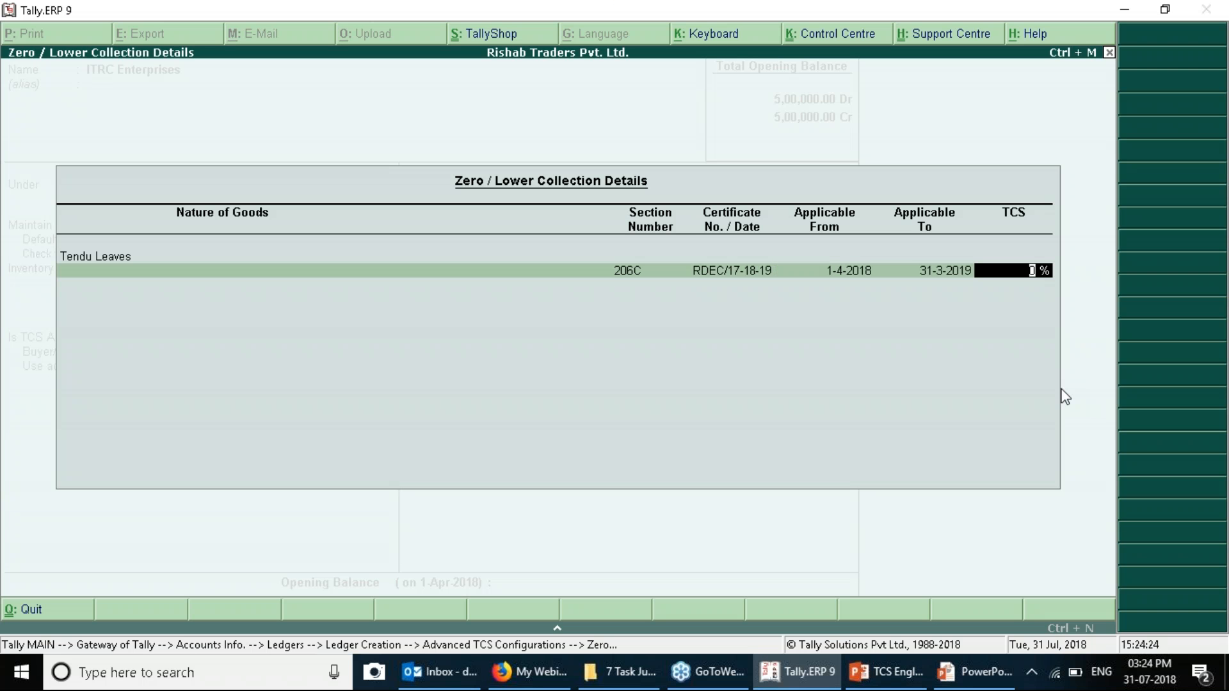
text(2)
key(Return)
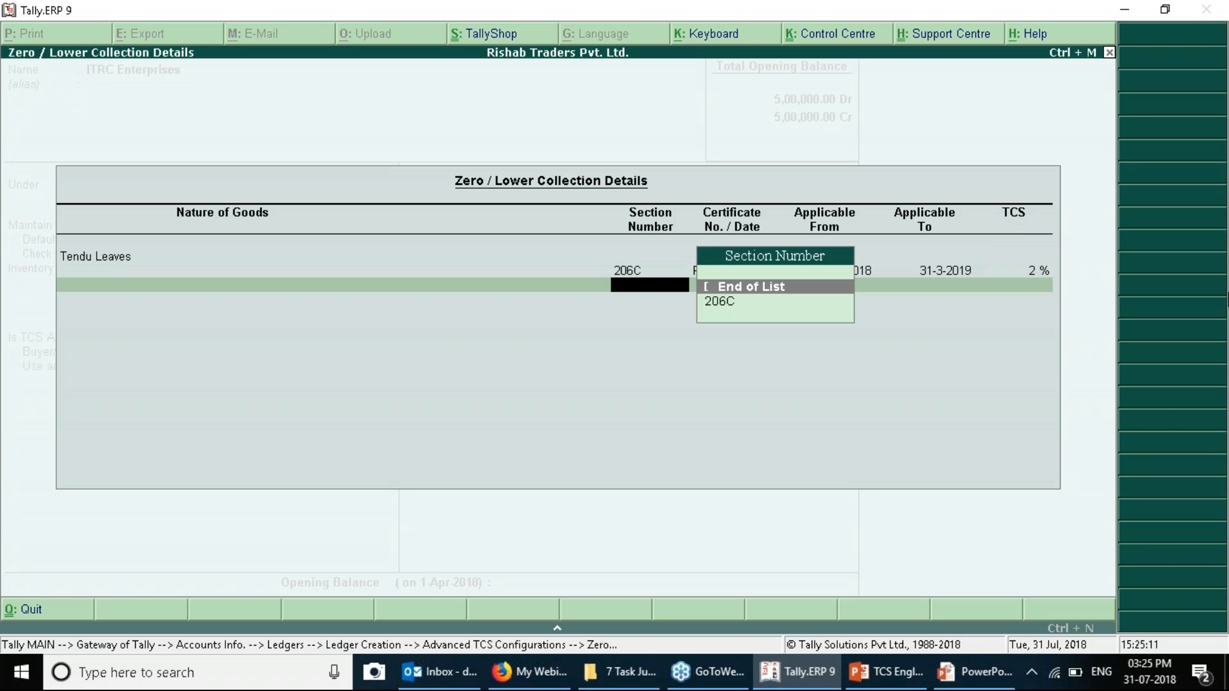
key(BackSpace)
key(Return)
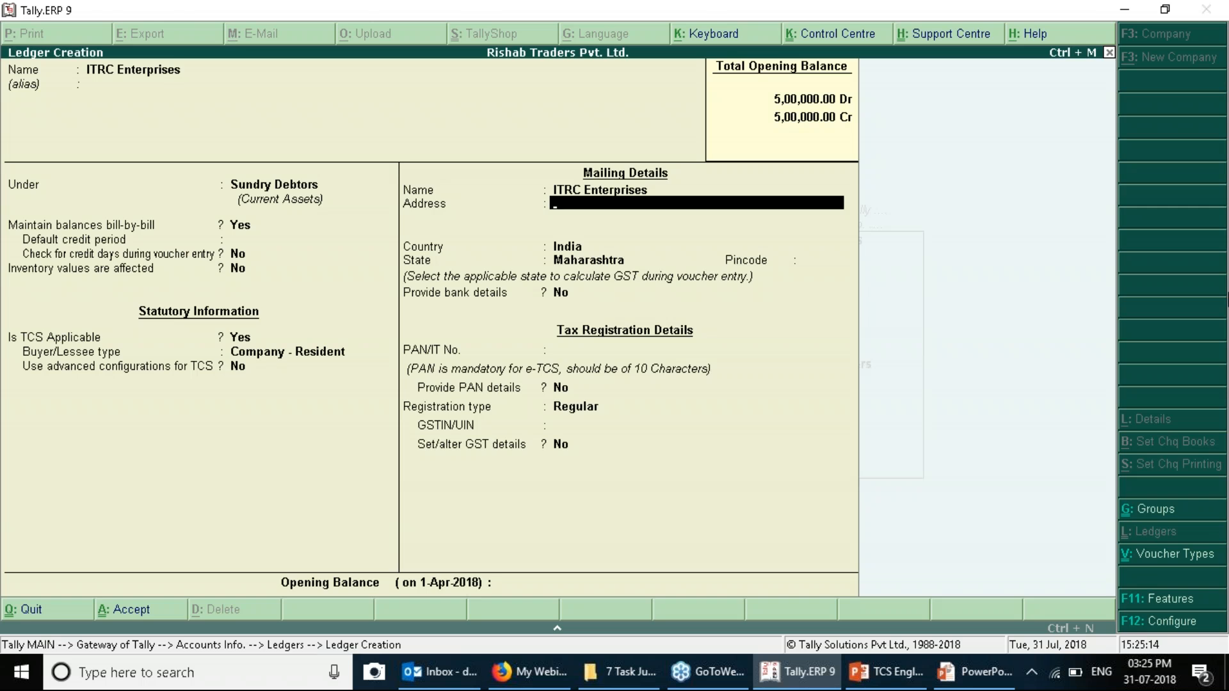
Copy the party's PAN from the Scenario-2 slide in PowerPoint into the ledger's PAN/IT number in Tally.ERP 9, keeping Regular registration.
key(alt+Tab)
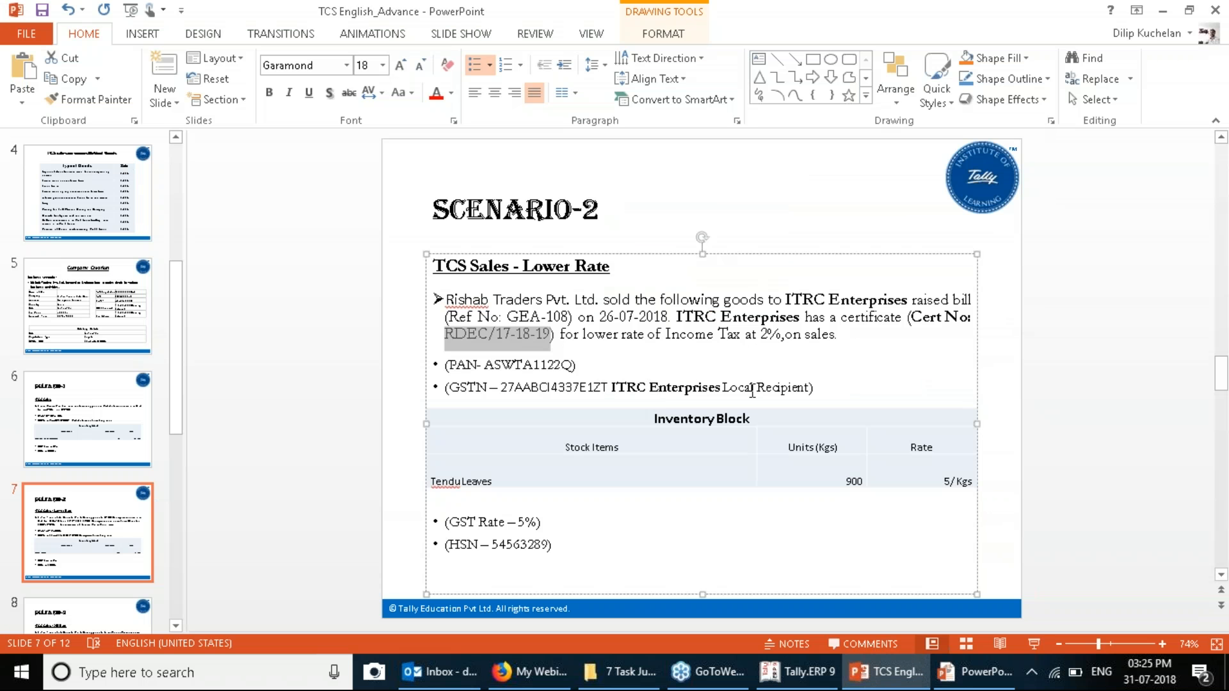
click(534, 365)
double_click(534, 365)
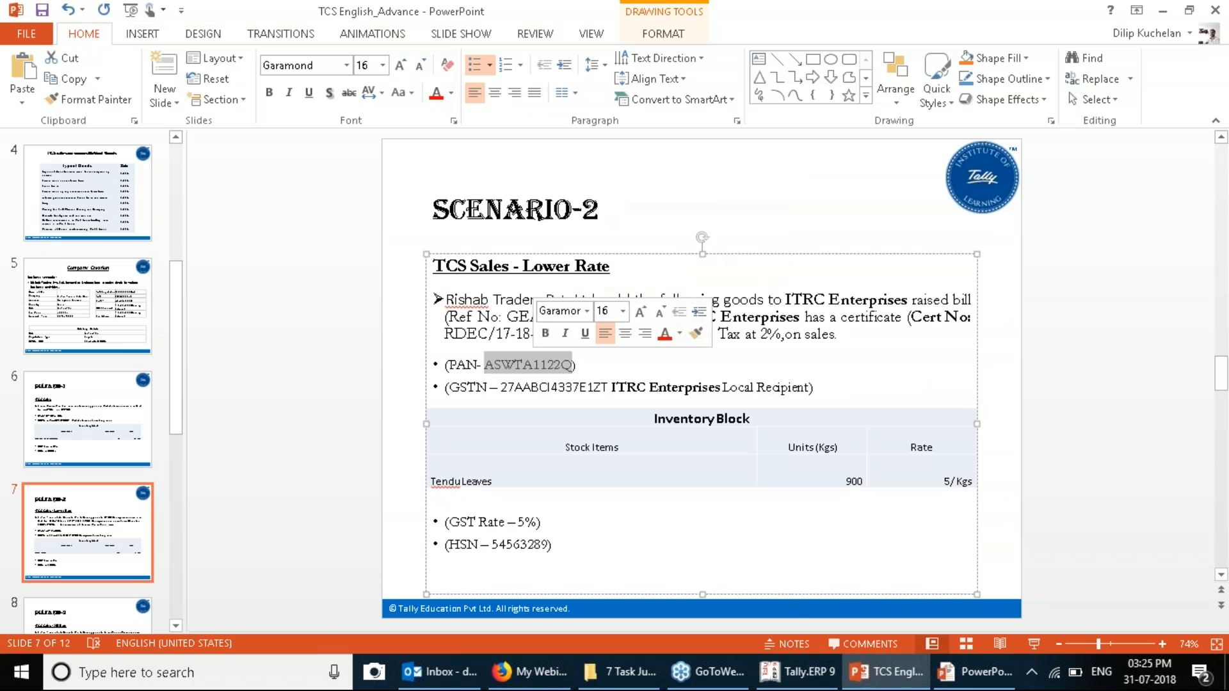
key(alt+Tab)
key(Return)
key(Return)
key(Return)
key(Return)
key(Return)
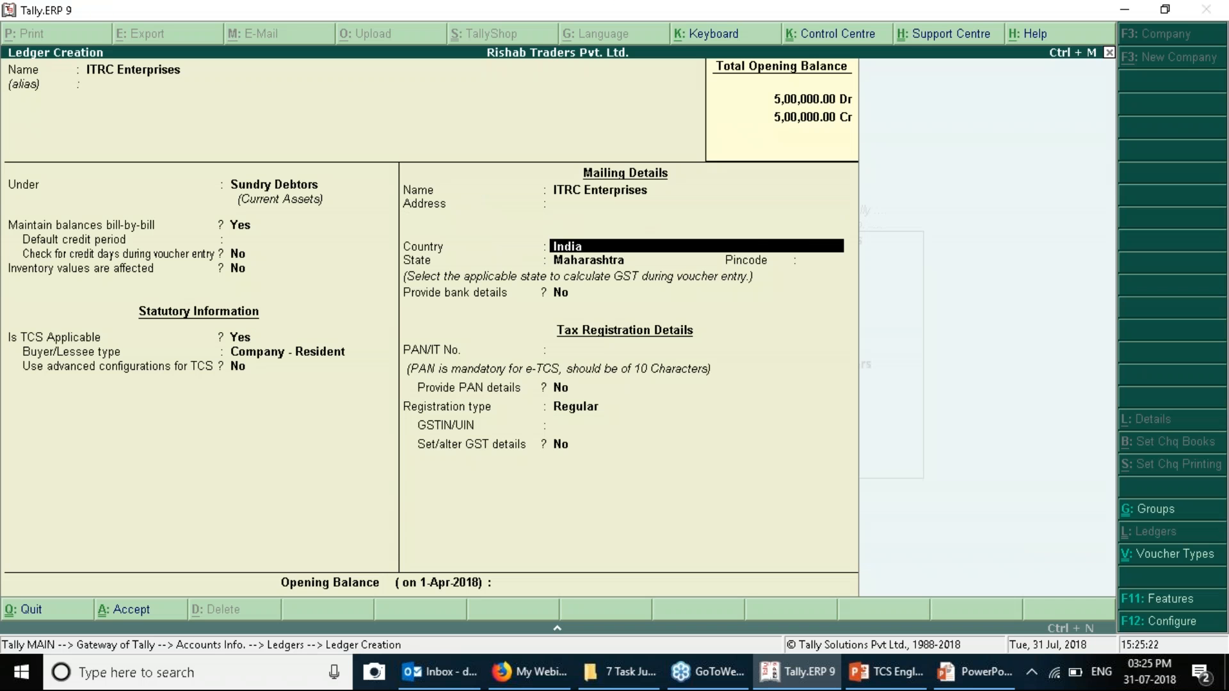
key(ctrl+alt+v)
key(Return)
key(Return)
key(Return)
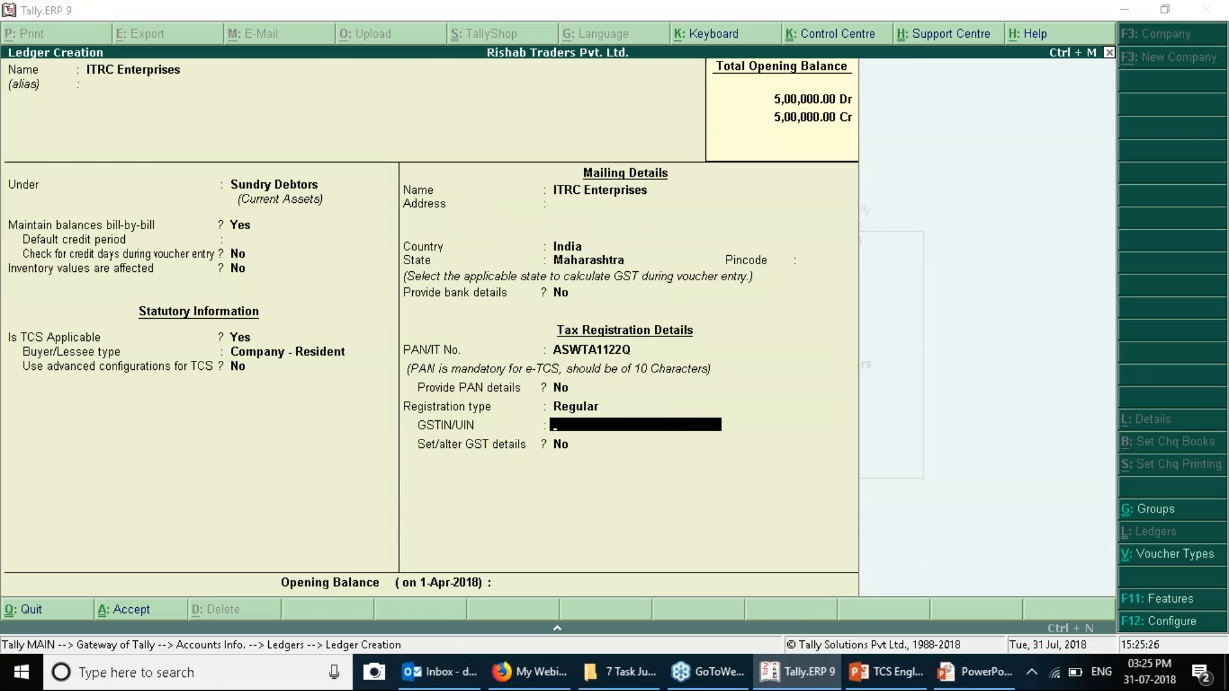
Copy the party's GSTIN from the PowerPoint slide into the ITRC Enterprises ledger in Tally.ERP 9 and save the ledger.
key(alt+Tab)
click(553, 387)
double_click(554, 386)
key(shift+Left)
key(alt+Tab)
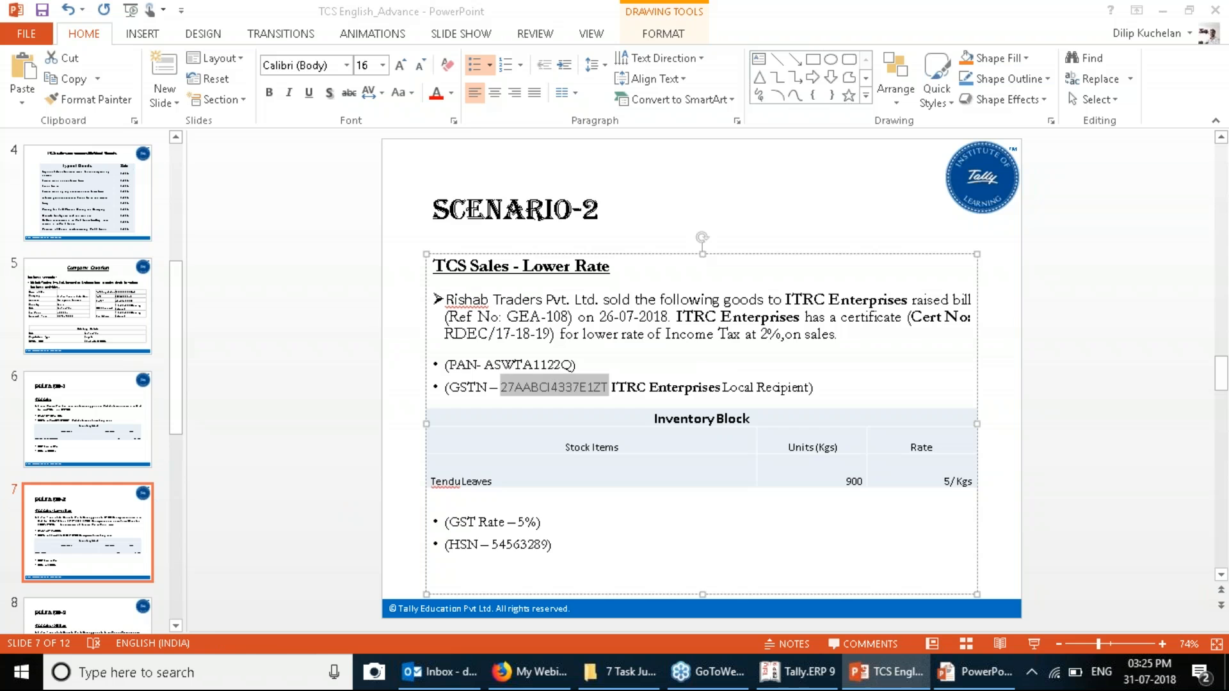
key(ctrl+alt+v)
key(Return)
key(Return)
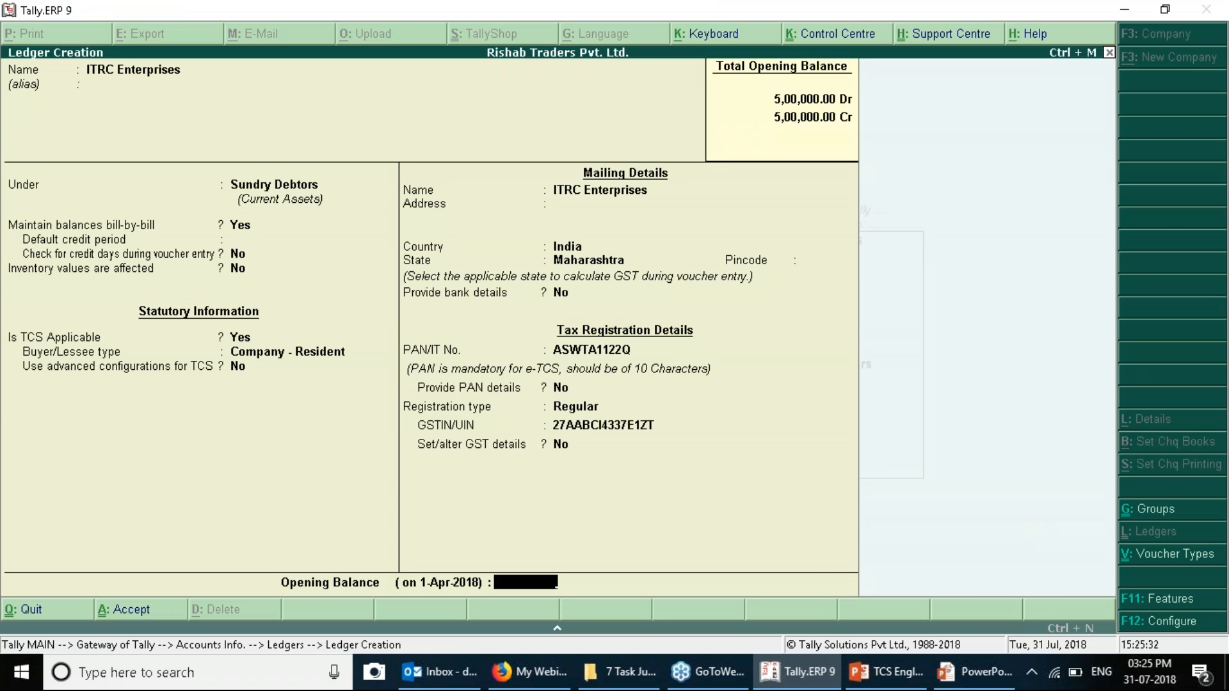
key(Return)
key(Return)
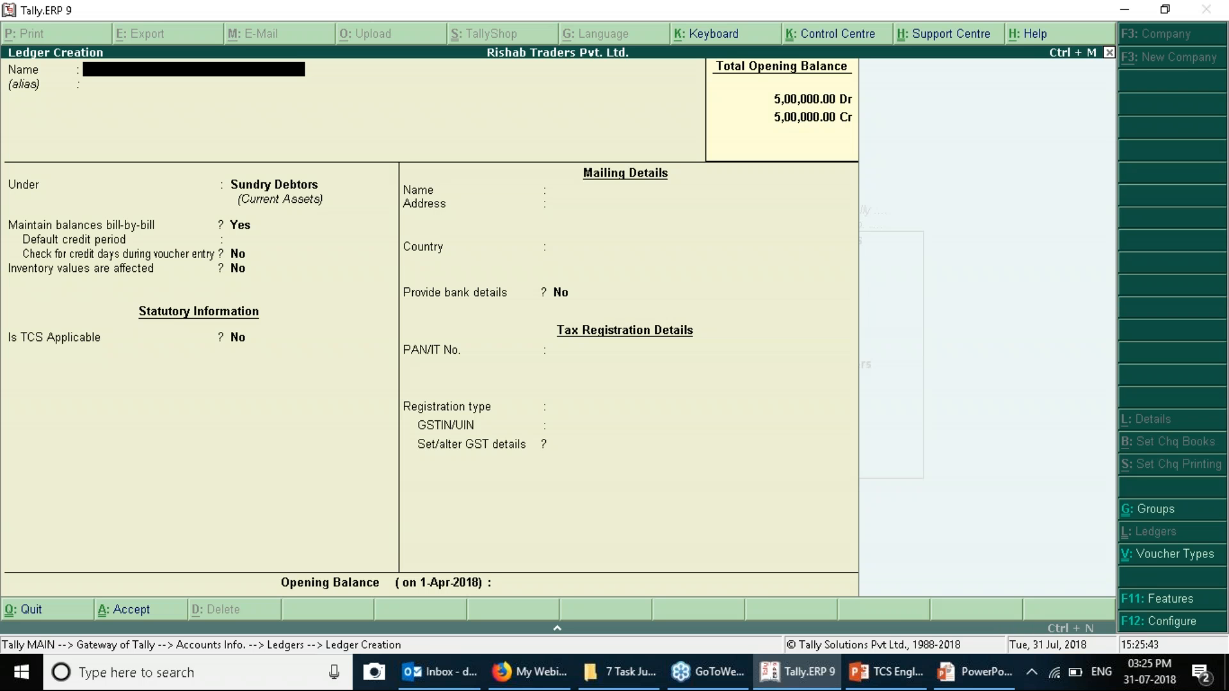
Start a new ledger named Sales A/c under Sales Accounts, with inventory values affected and ledger type Not Applicable.
text(Sales A/c)
key(Return)
text(Sal)
key(Return)
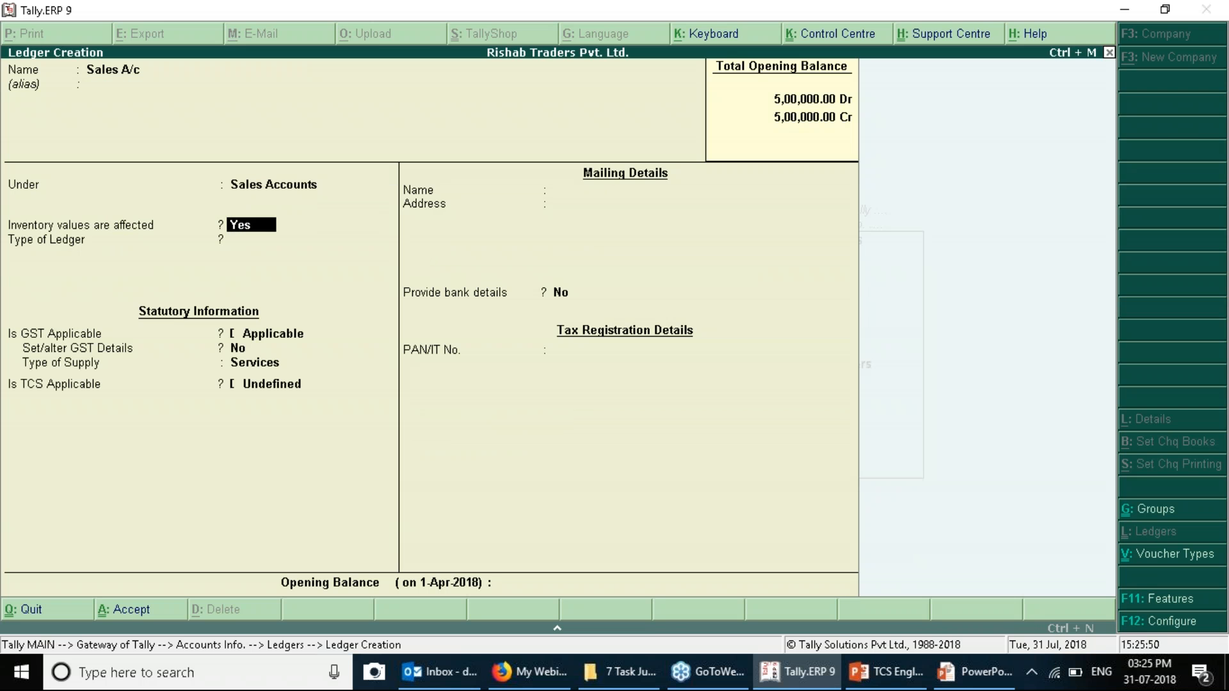
key(Return)
key(Return)
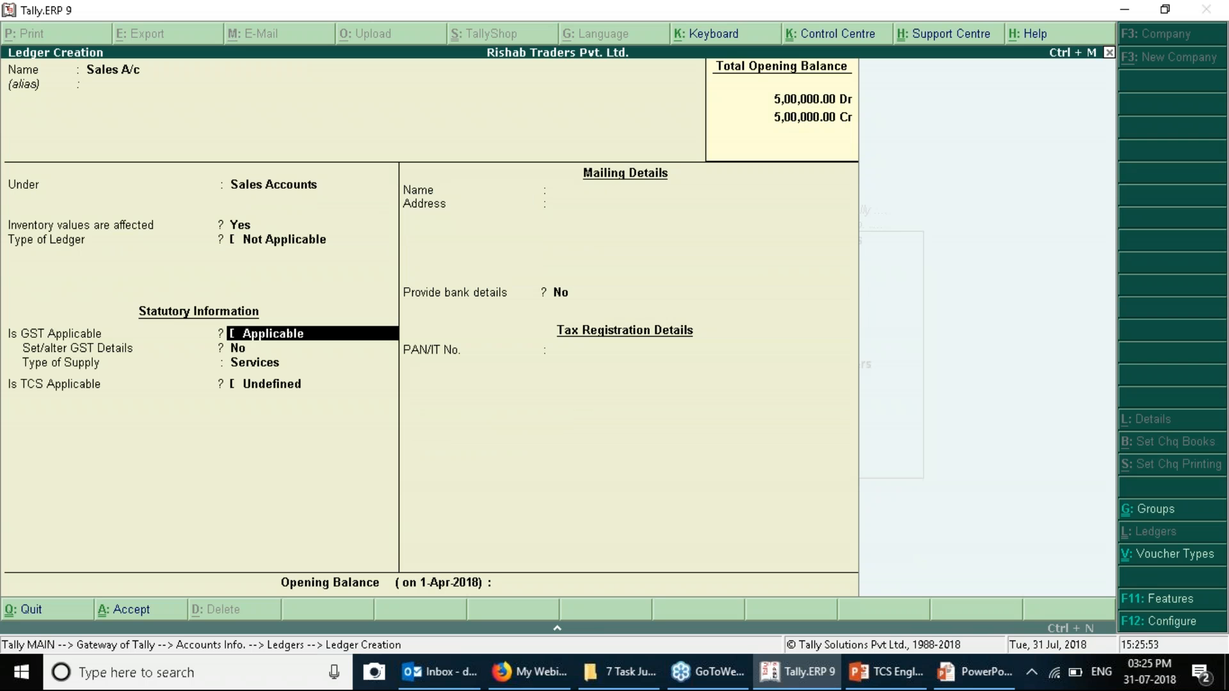
Keep GST applicable for Sales A/c, set the type of supply to Goods, and set TCS to Applicable.
key(Return)
key(Return)
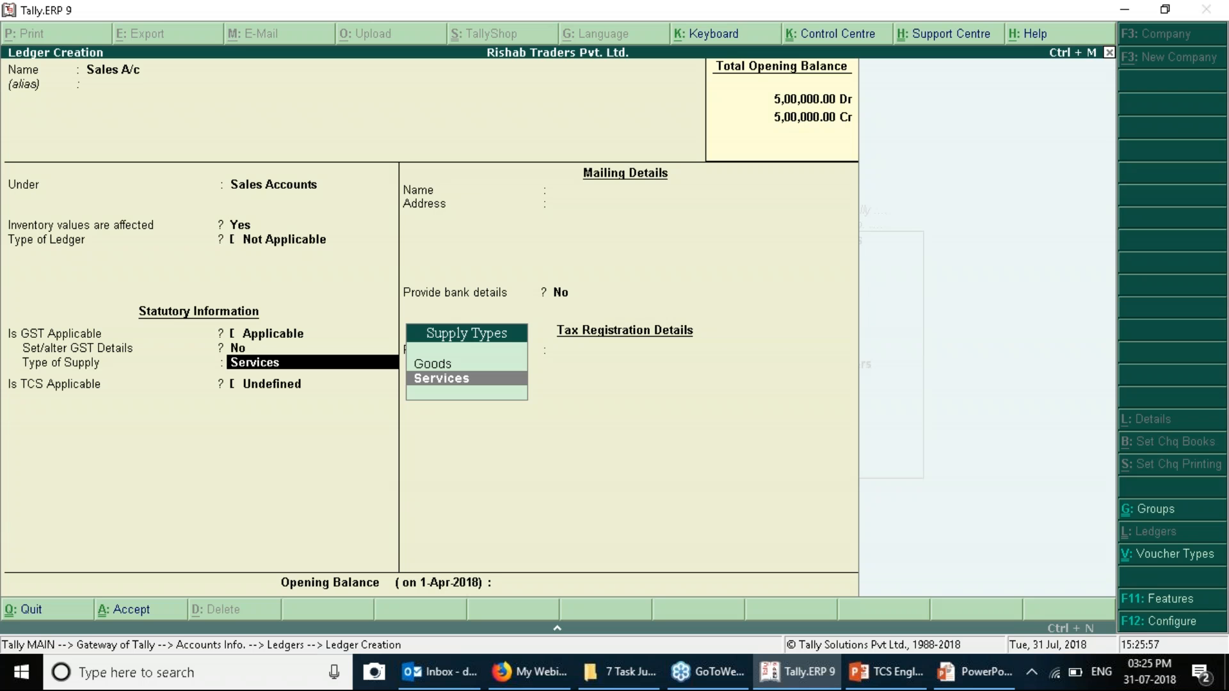
key(Up)
key(Return)
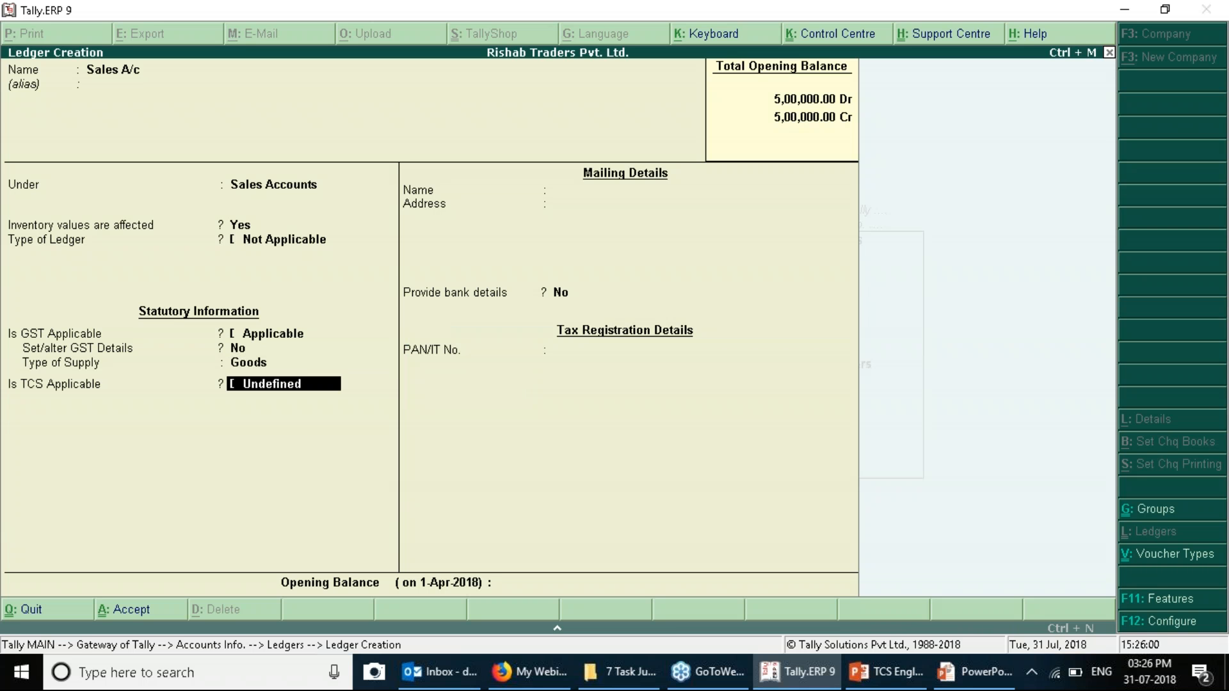
key(Up)
key(Up)
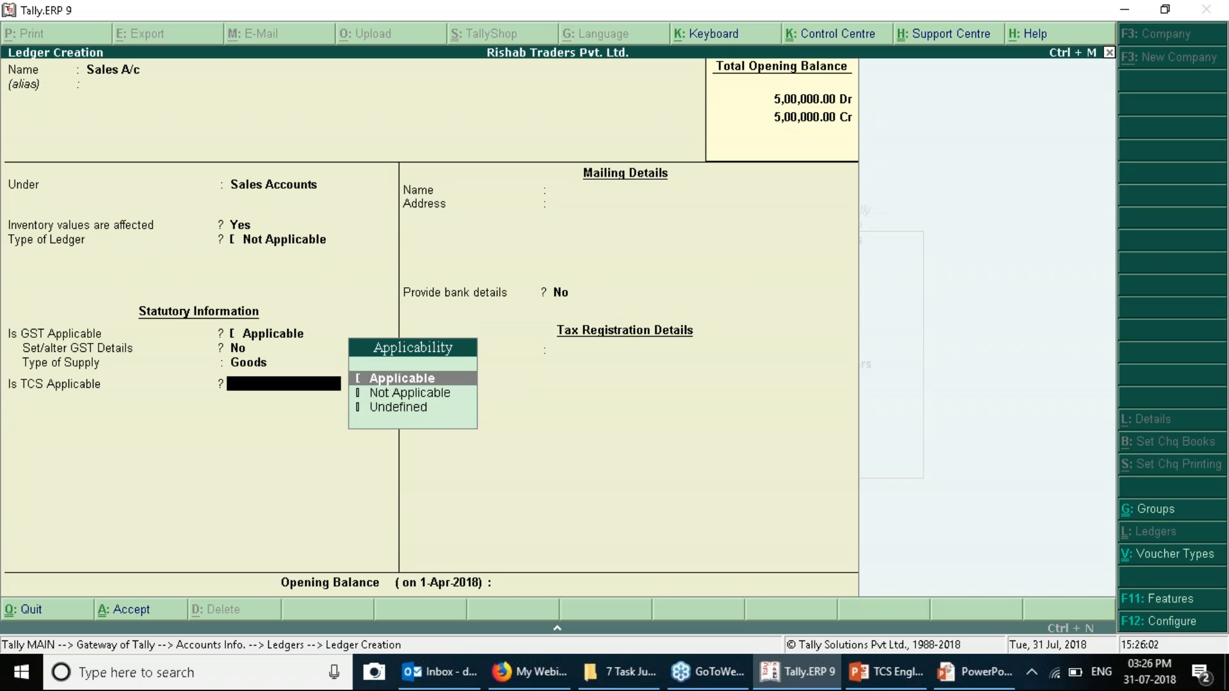
Make TCS applicable for the Sales A/c ledger and set its nature of goods to Any.
key(Return)
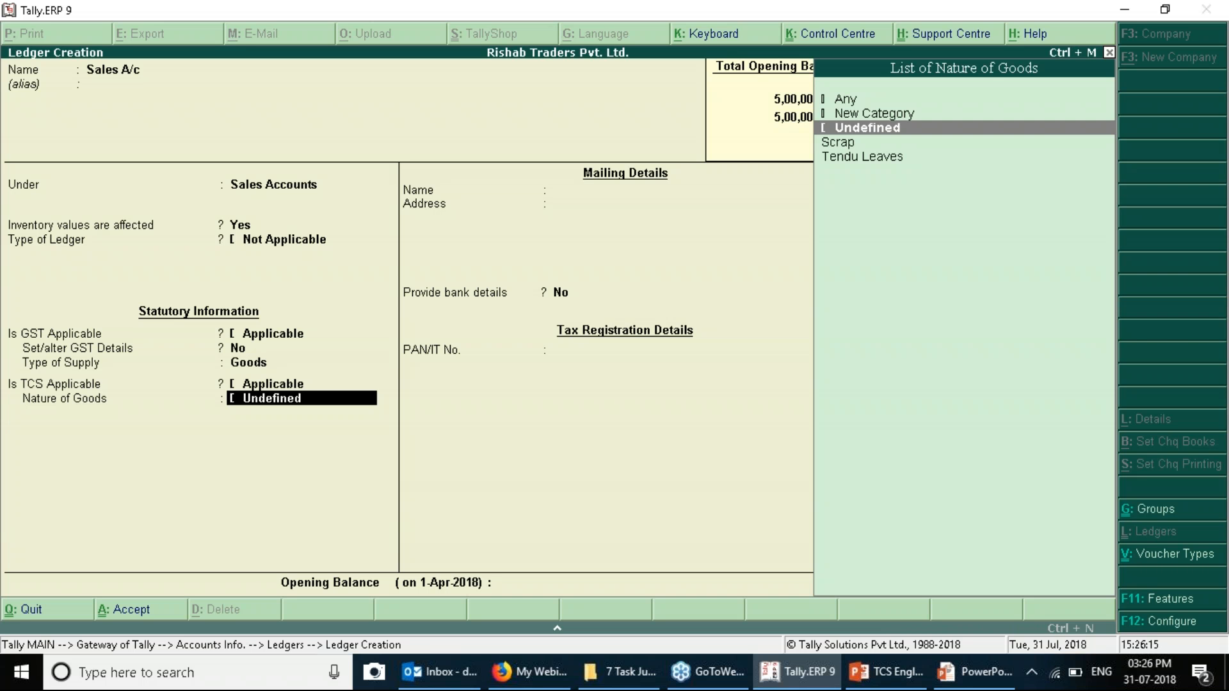
key(Up)
key(Up)
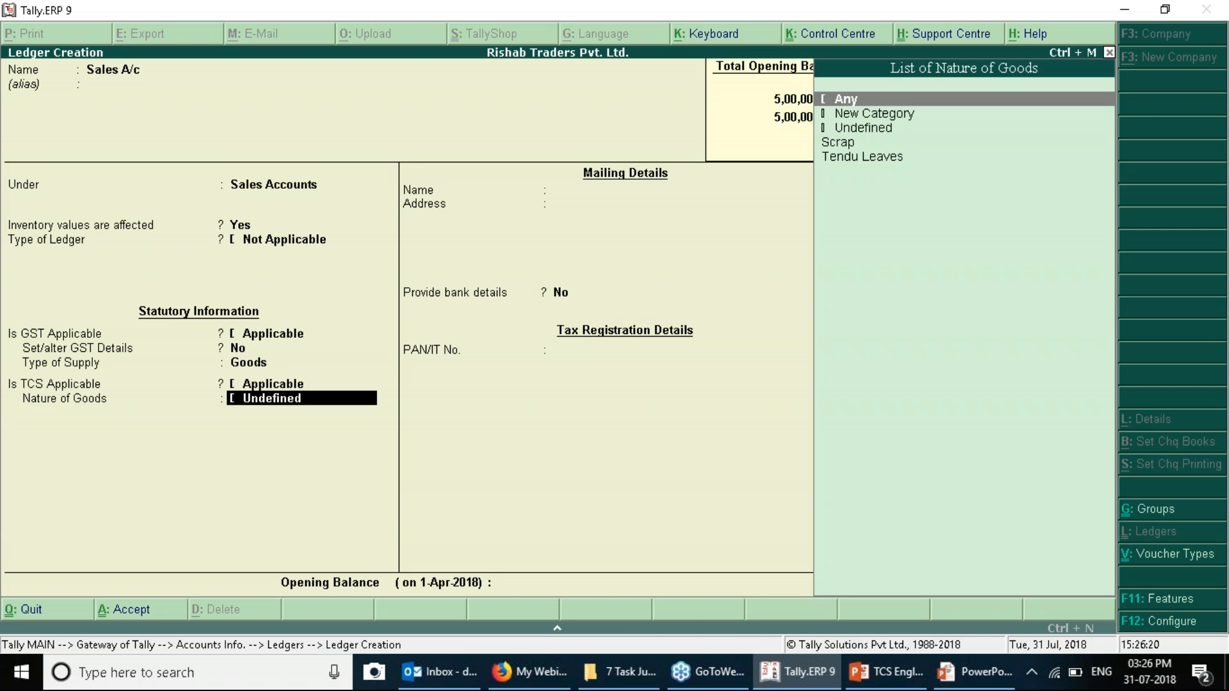
key(Return)
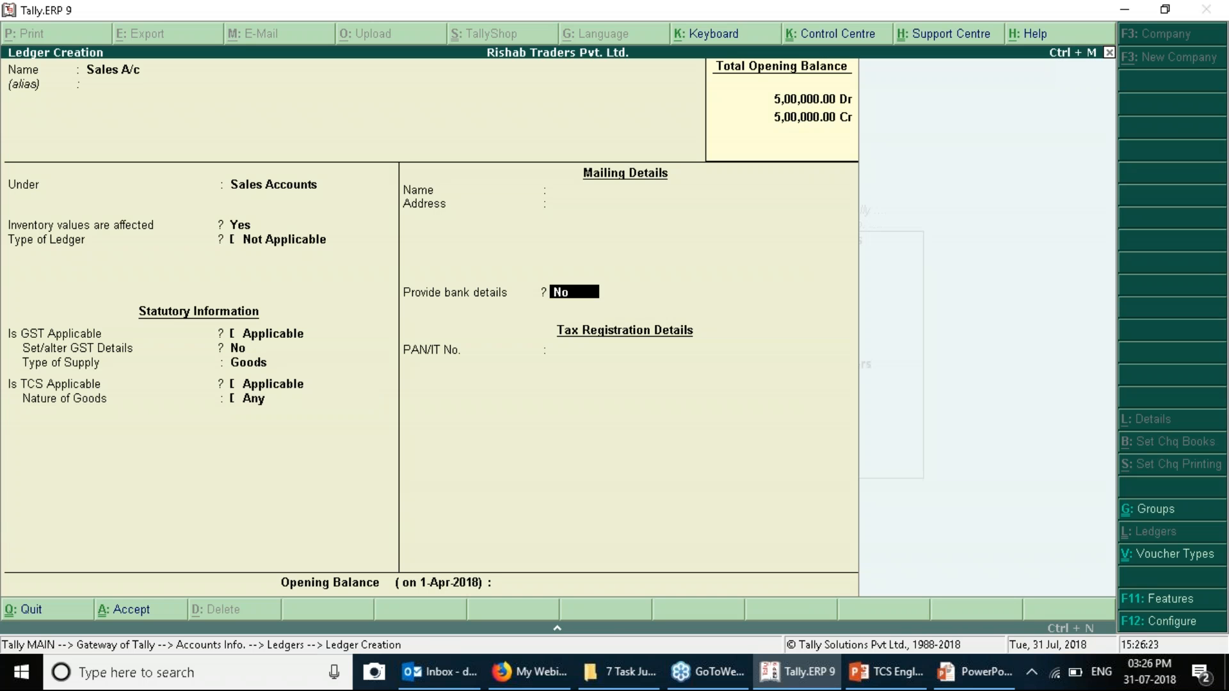
Look through the other nature of goods choices for the ledger and check the Scenario-2 slide in PowerPoint.
key(BackSpace)
key(Down)
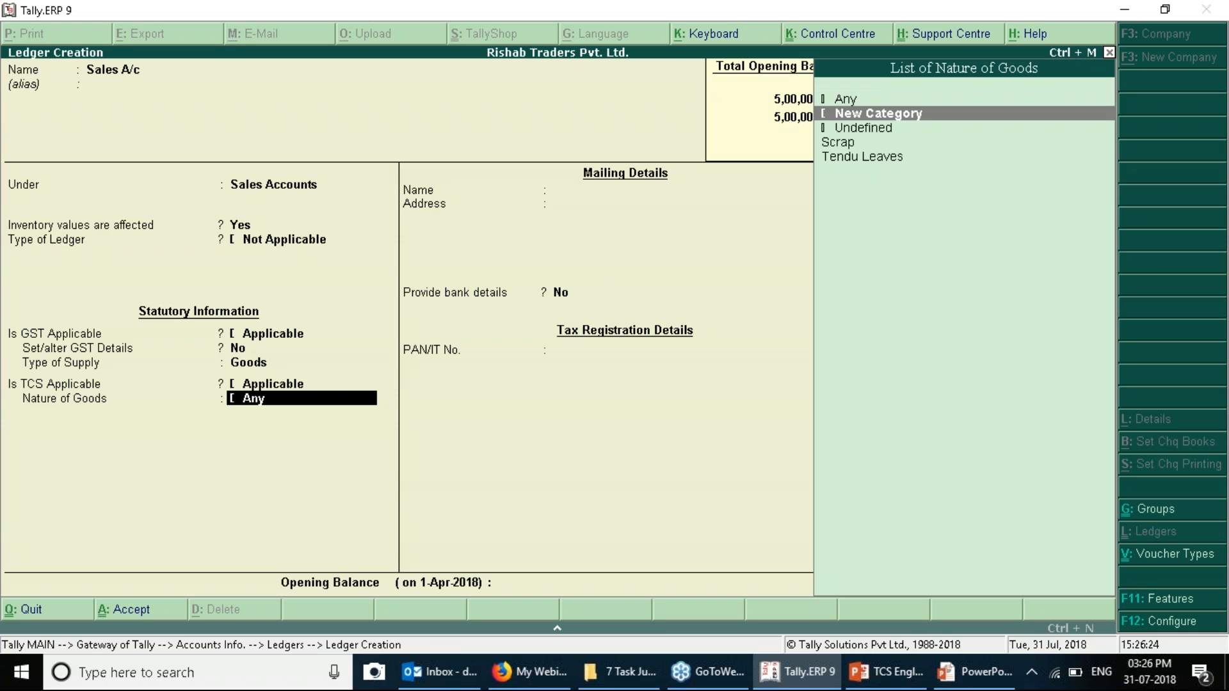
key(Down)
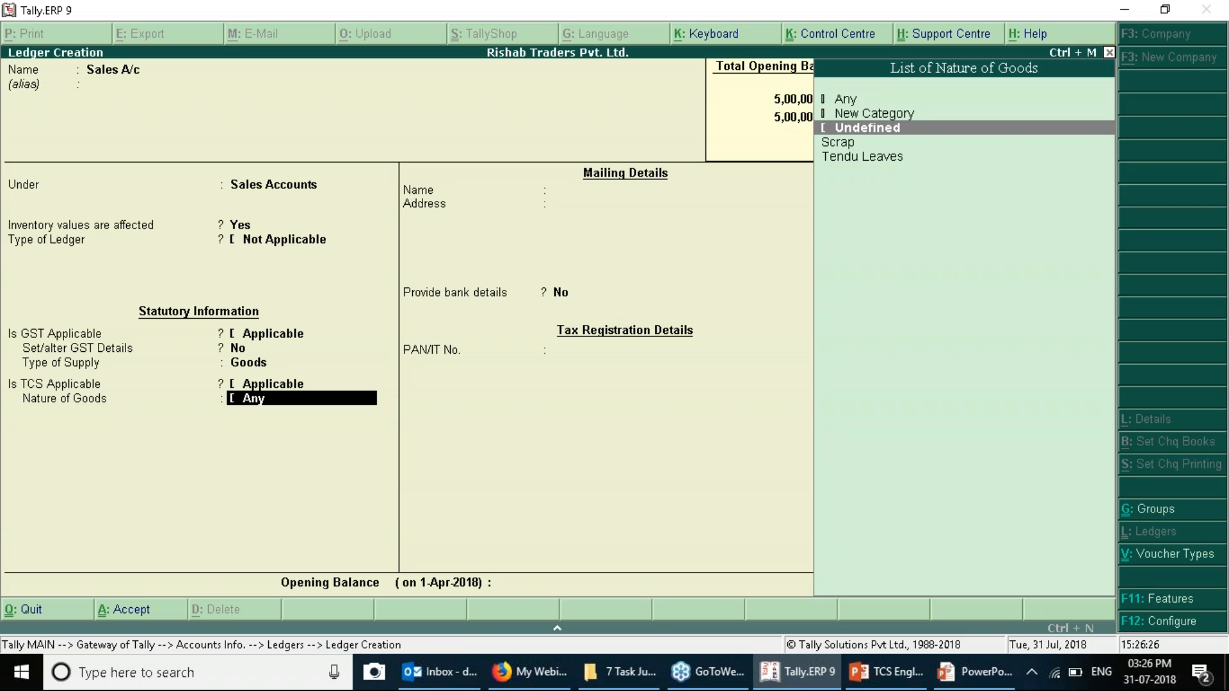
key(Down)
key(Down)
key(alt+Tab)
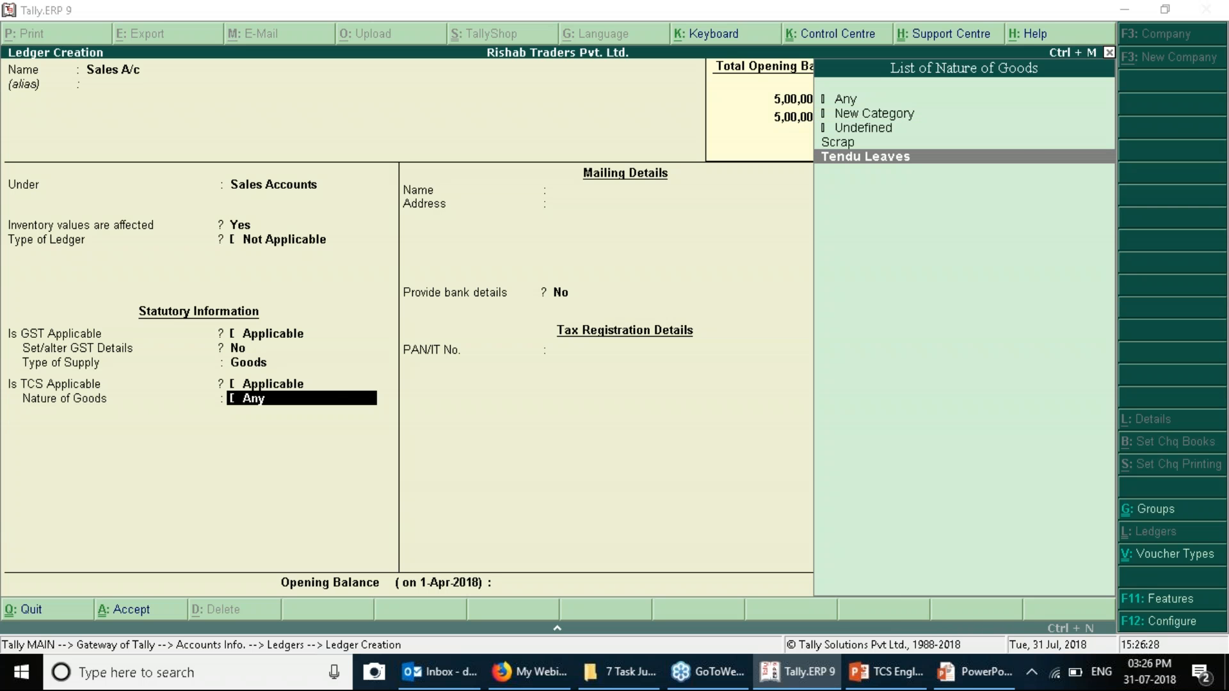
key(alt+Tab)
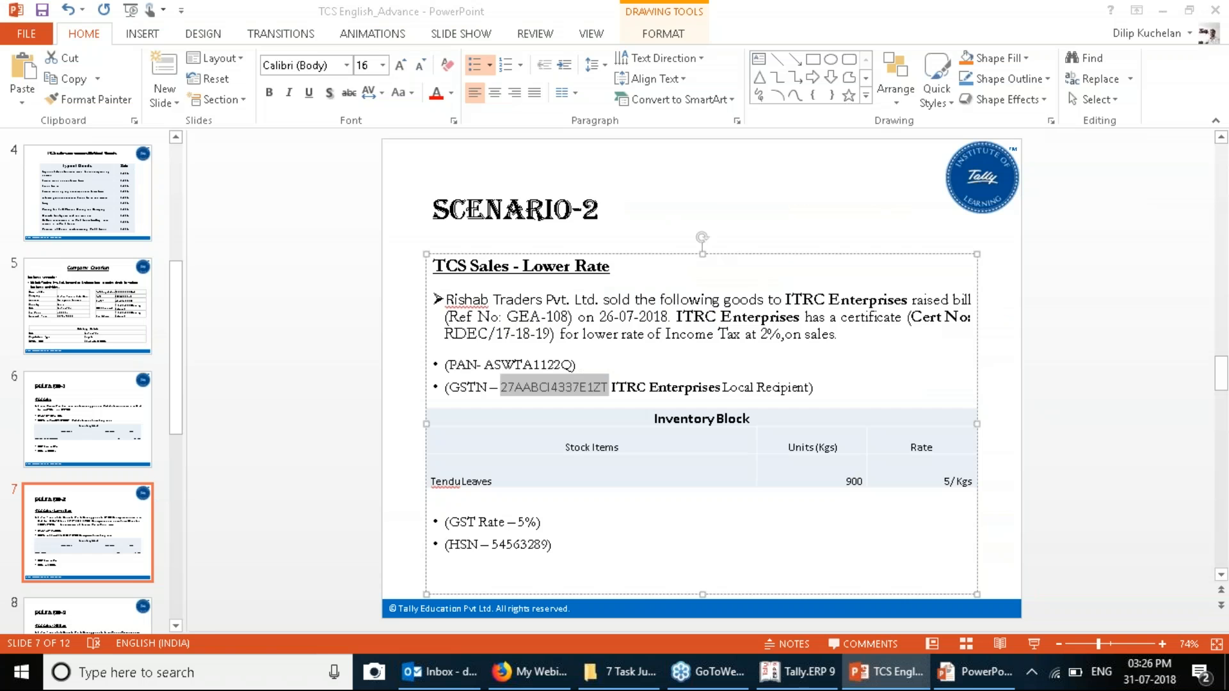
Keep Any as the nature of goods and save the Sales A/c ledger in Tally.ERP 9.
key(Up)
key(Up)
key(Up)
key(Up)
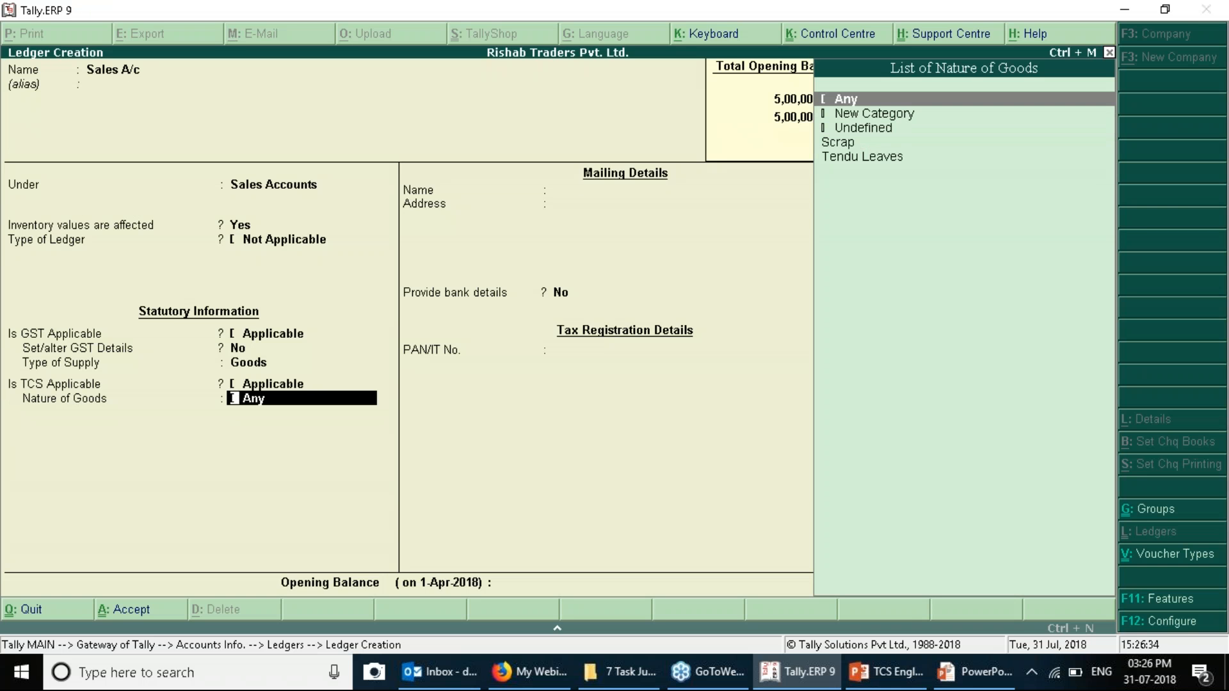
key(Return)
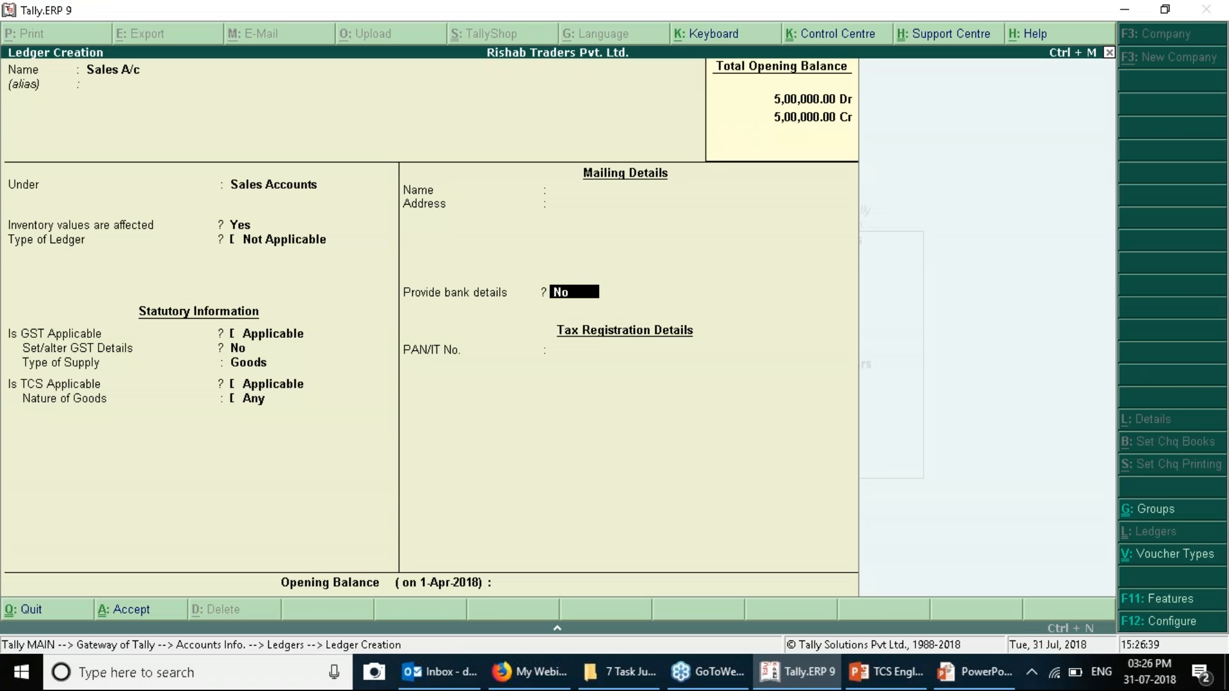
key(ctrl+a)
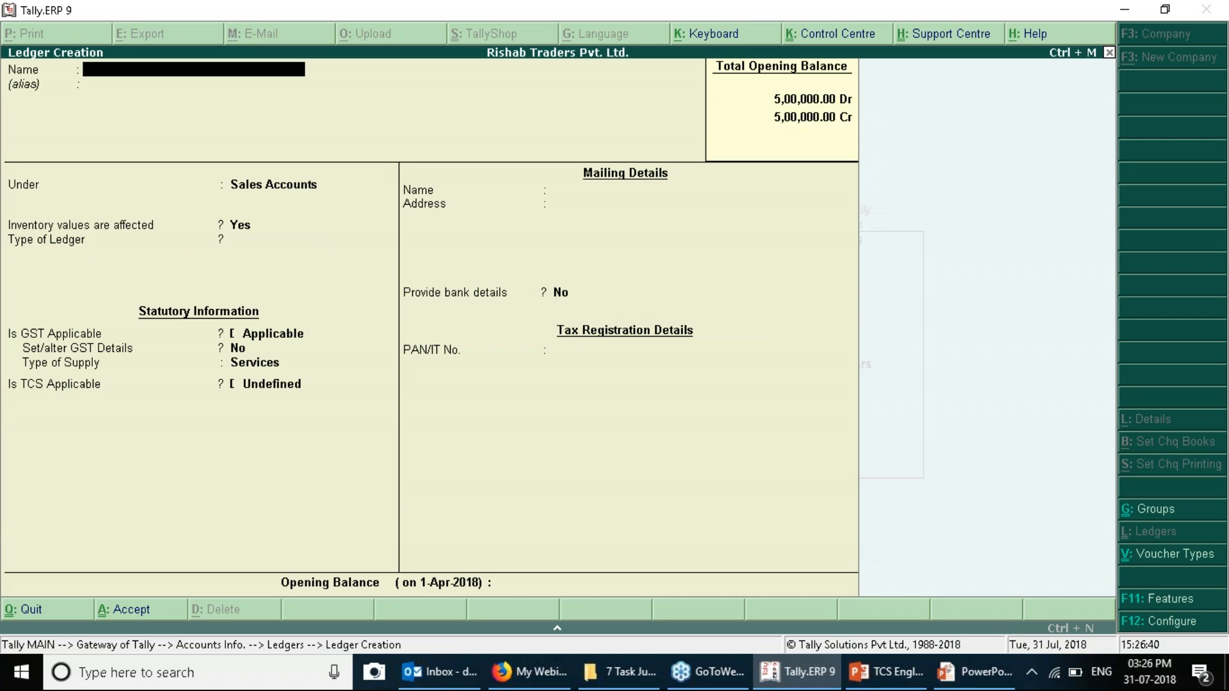
Start a new ledger named TCS on Tendu Leaves under the Duties & Taxes group.
text(TCS on Tendu Leaves)
key(Return)
key(Return)
text(Duties & Taxes)
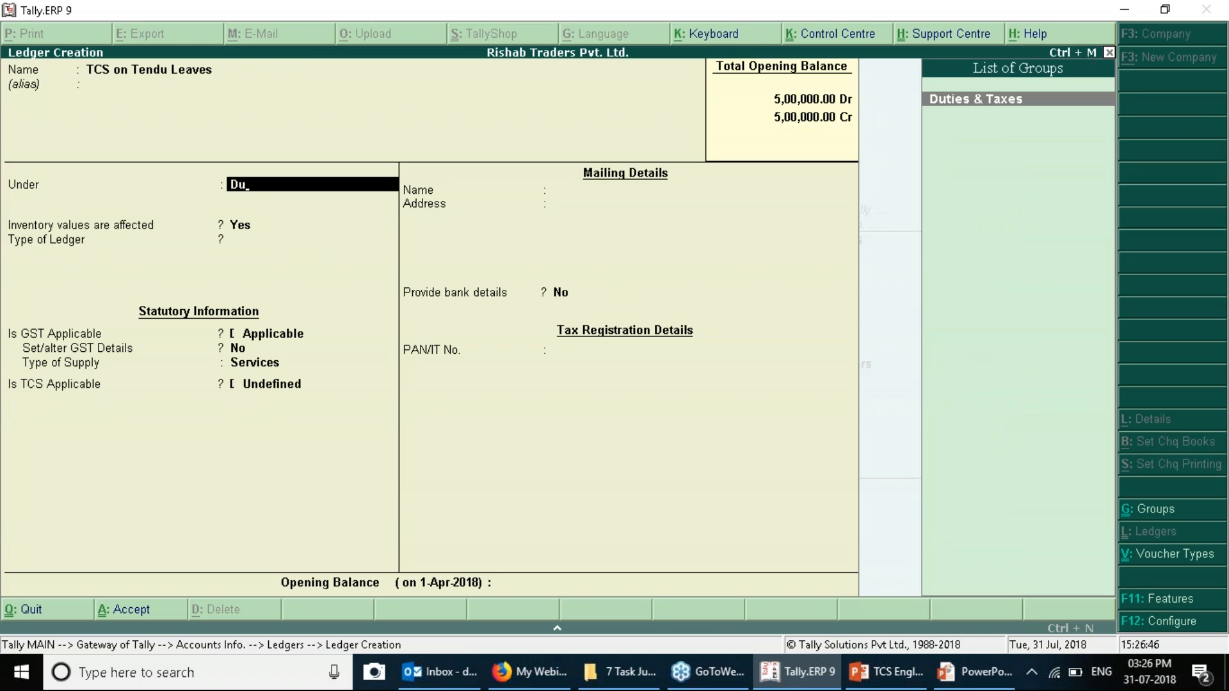
key(Return)
Set the ledger's type of duty/tax to TCS and its nature of goods to Tendu Leaves.
key(Down)
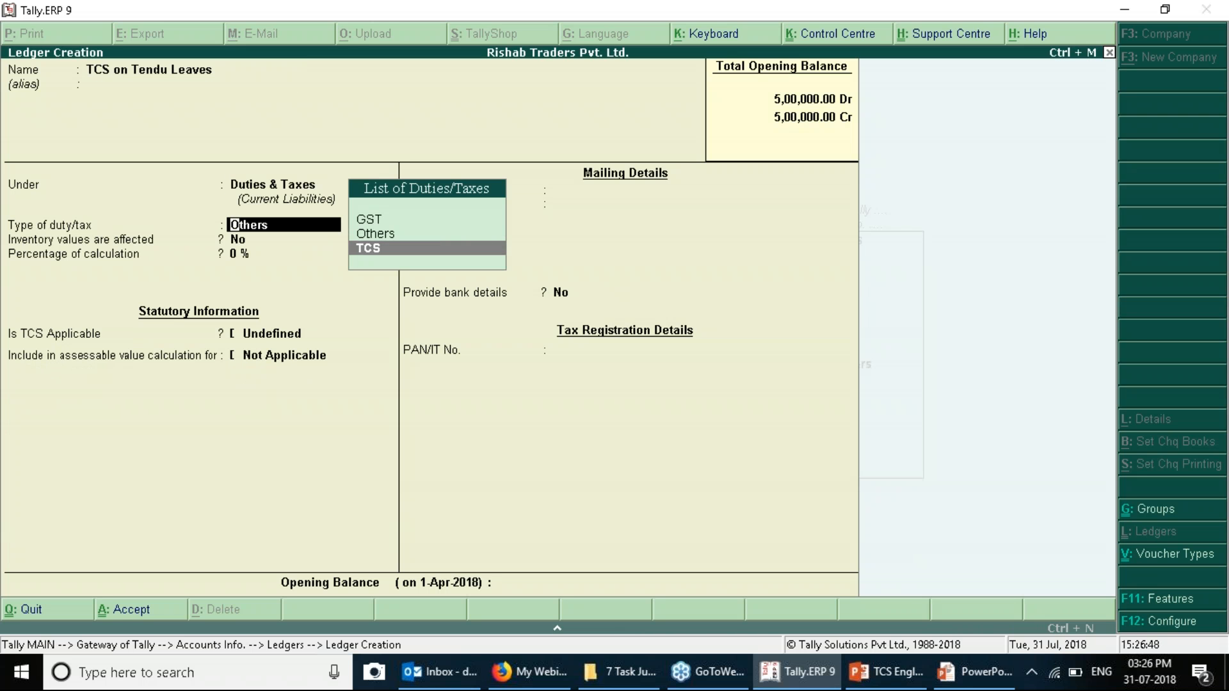
key(Return)
key(Down)
key(Down)
key(Down)
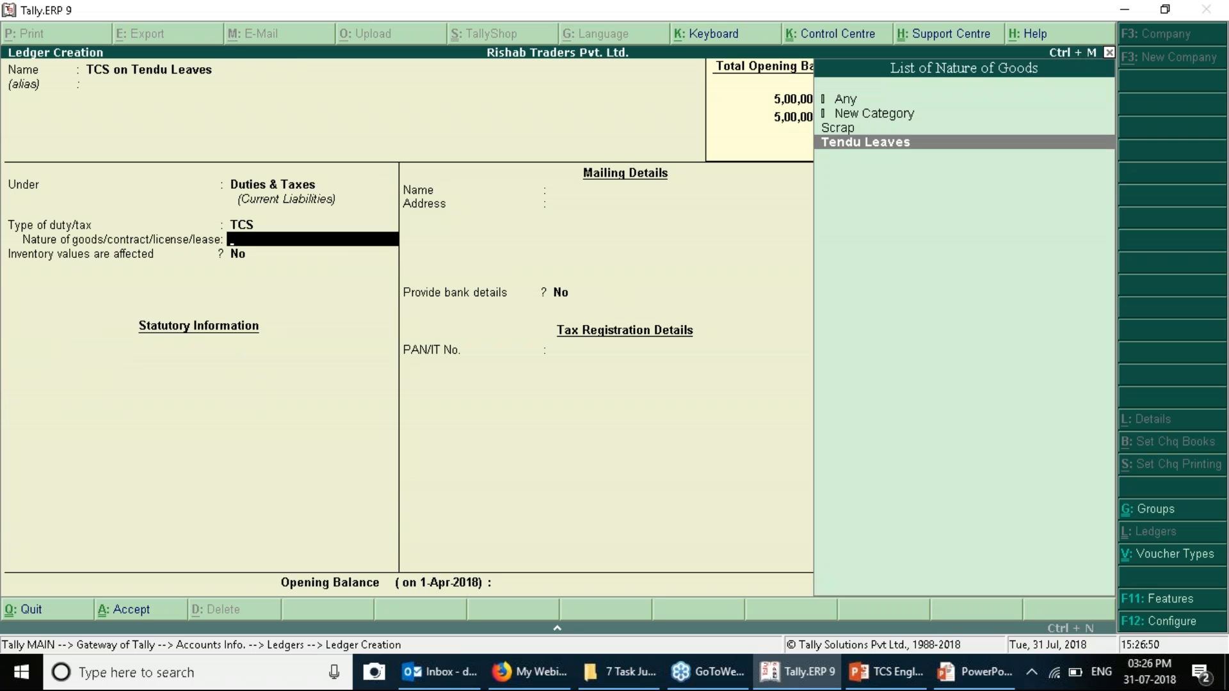
key(Return)
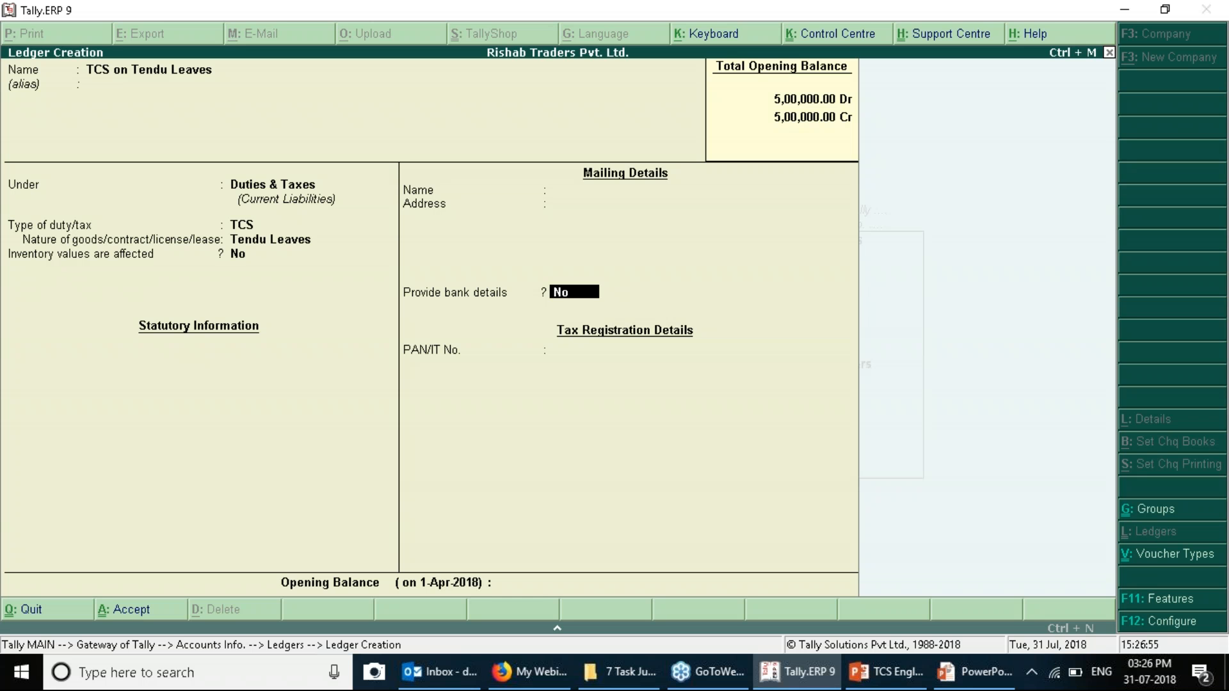
Rename the new ledger as TCS on Sales of Tendu Leaves.
key(BackSpace)
key(BackSpace)
key(BackSpace)
key(BackSpace)
key(BackSpace)
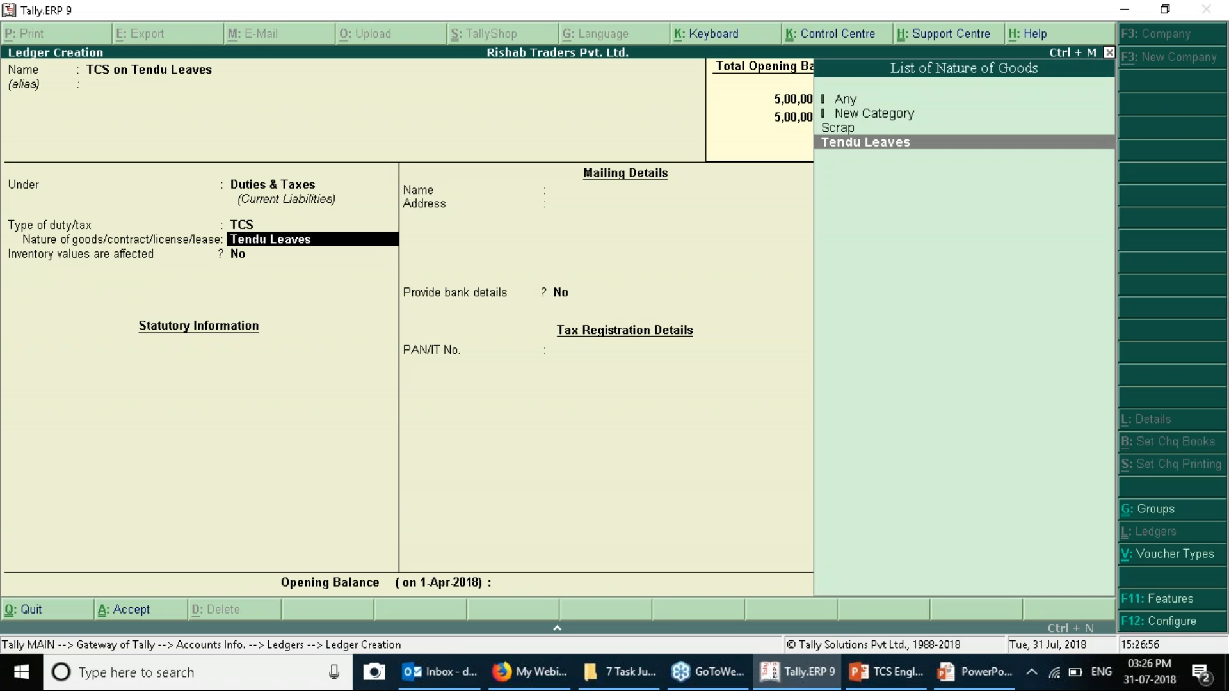
key(BackSpace)
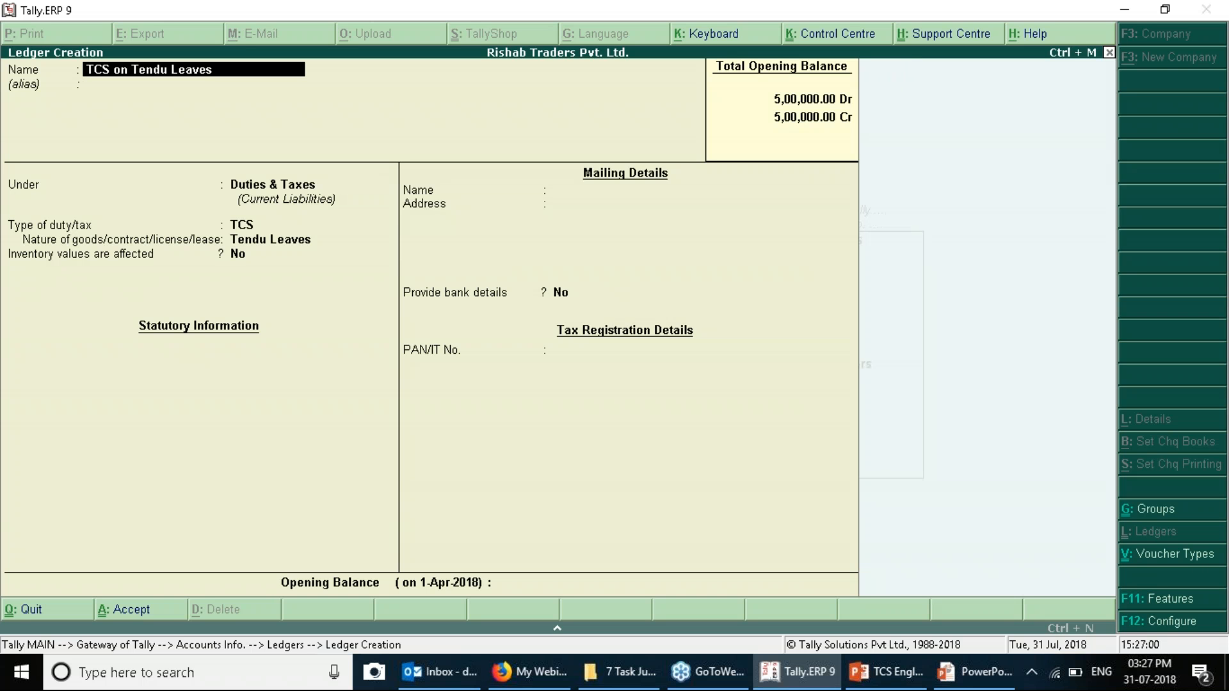
text(Sa)
key(BackSpace)
key(BackSpace)
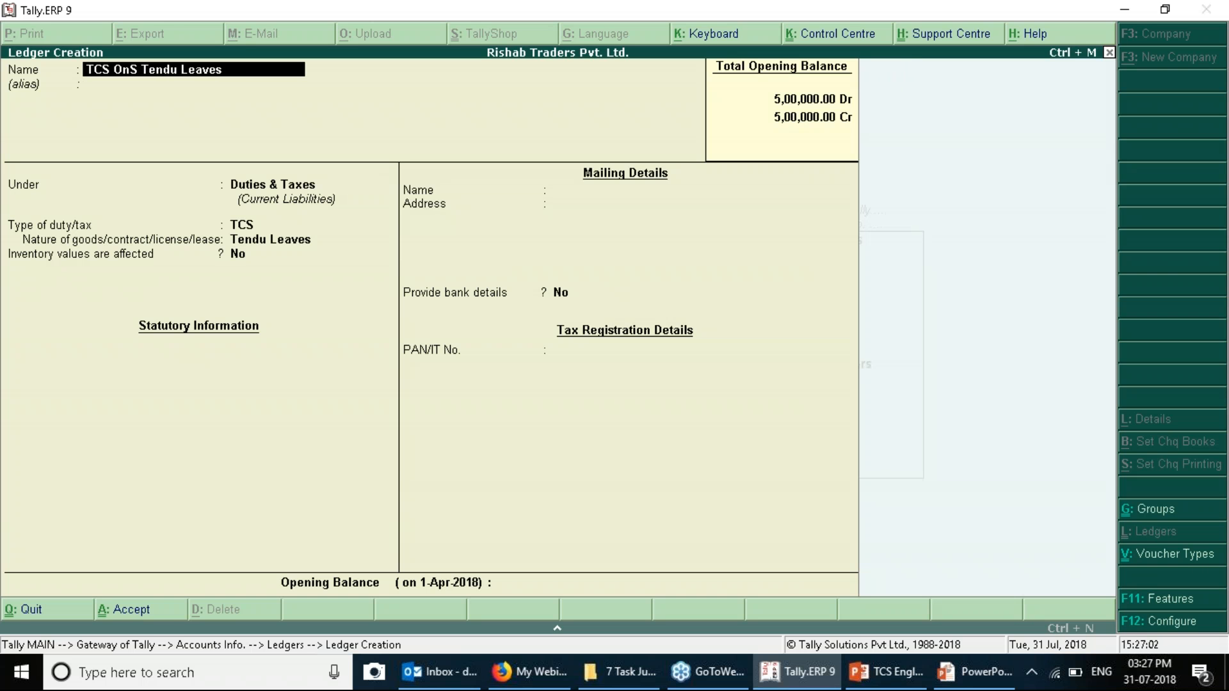
text(Sales)
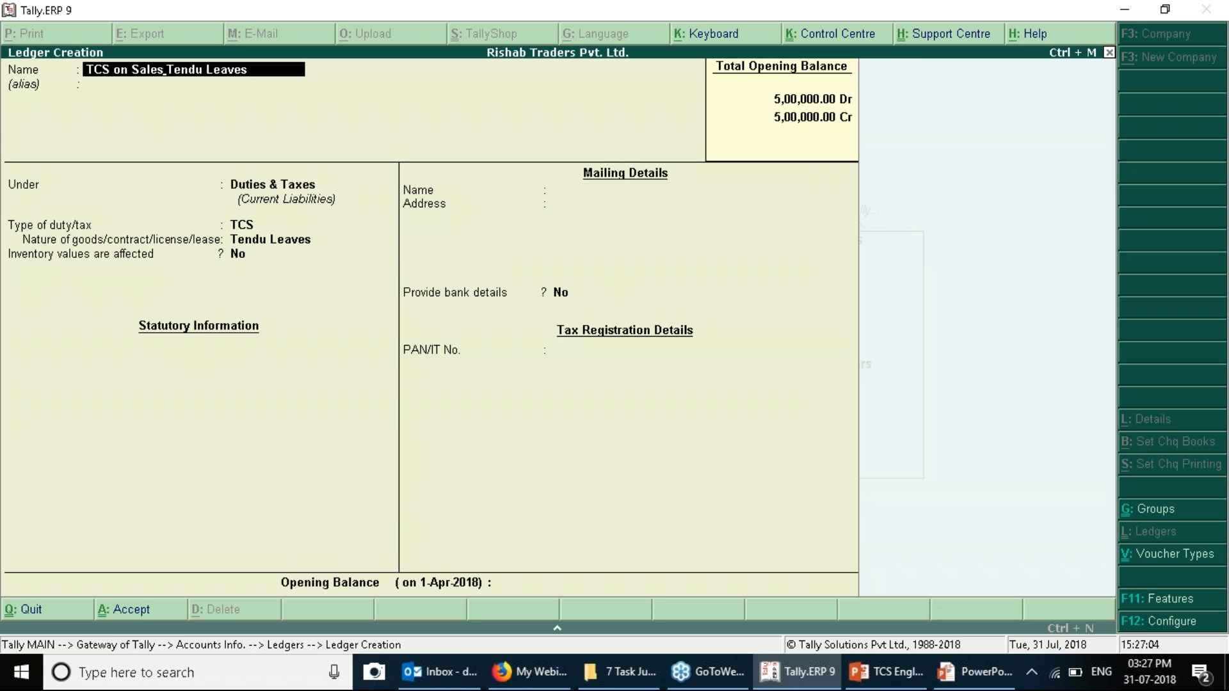
text( of)
key(Return)
Keep the remaining details of the TCS on Sales of Tendu Leaves ledger and save it without an opening balance.
key(Return)
key(Return)
key(Return)
key(Return)
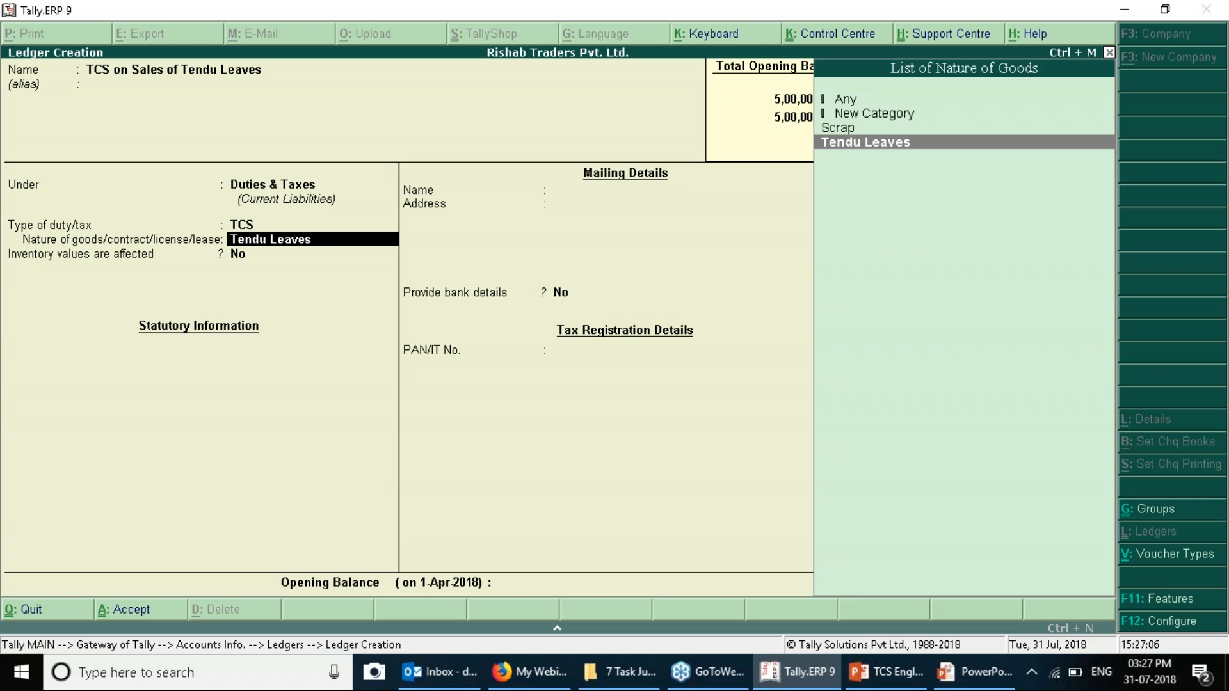
key(Return)
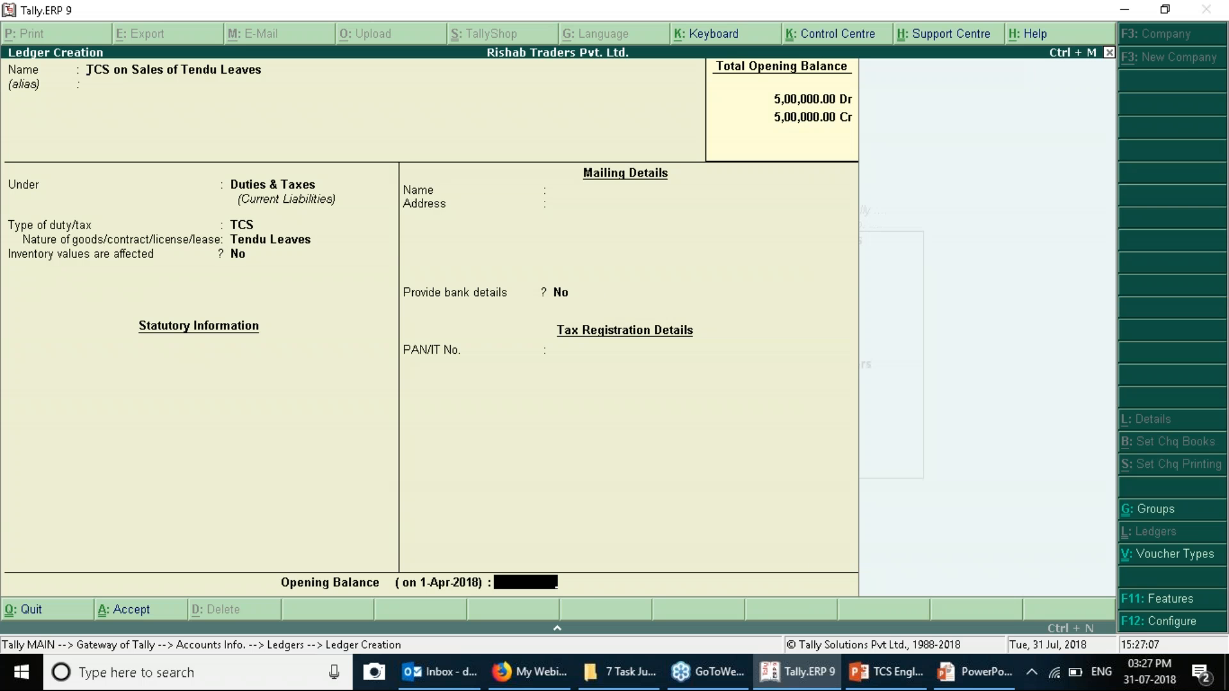
key(ctrl+a)
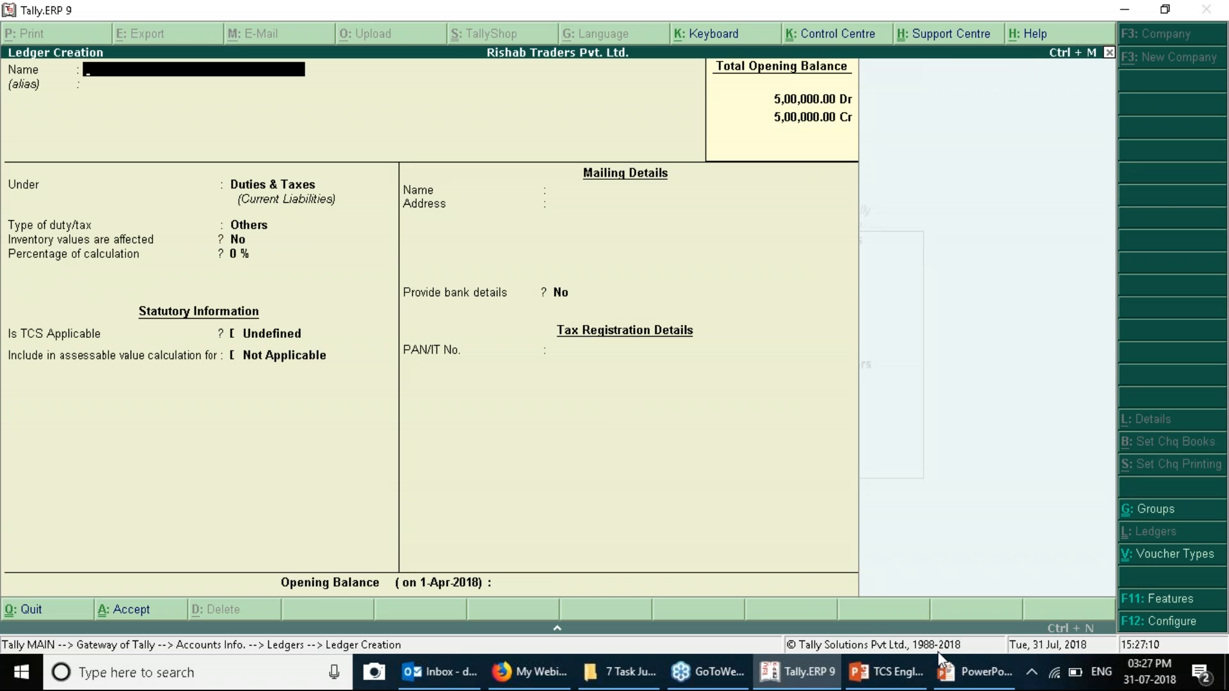
Leave ledger creation and open a new sales voucher from the Gateway of Tally.
click(976, 672)
key(alt+Tab)
key(Escape)
key(Escape)
key(Down)
key(Down)
key(Return)
key(F2)
key(BackSpace)
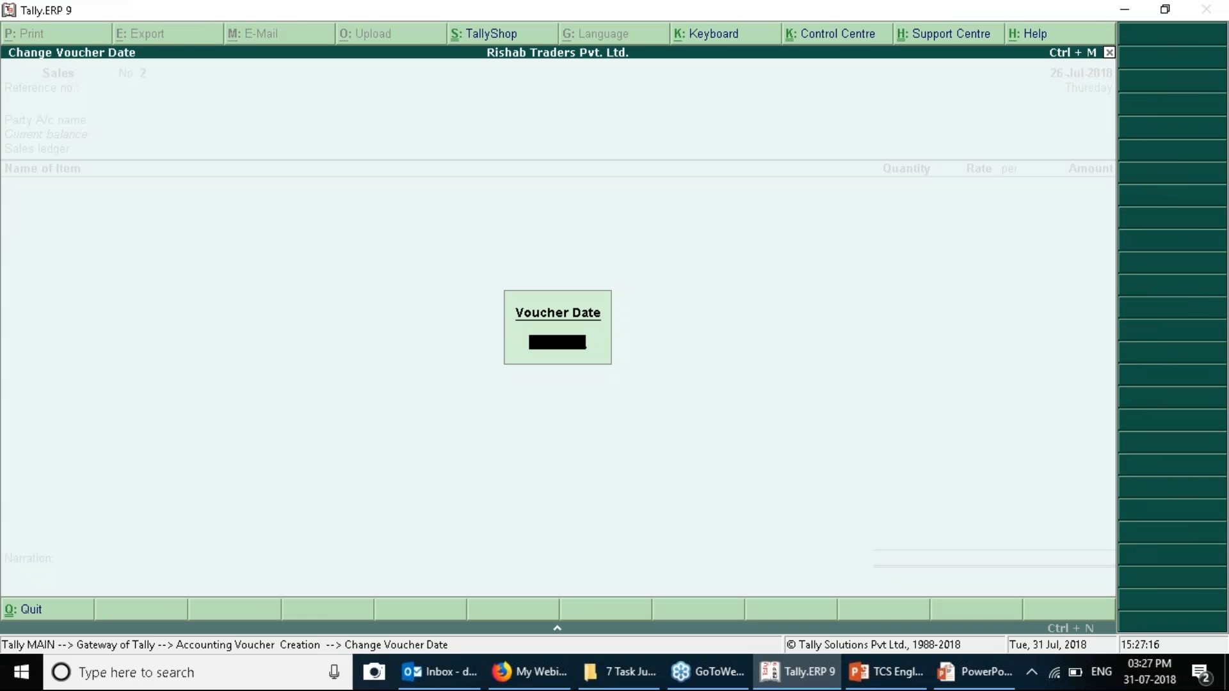
key(Escape)
Look up the bill reference on the Scenario-2 slide and enter GEA-108 as the sales voucher's reference number.
key(alt+Tab)
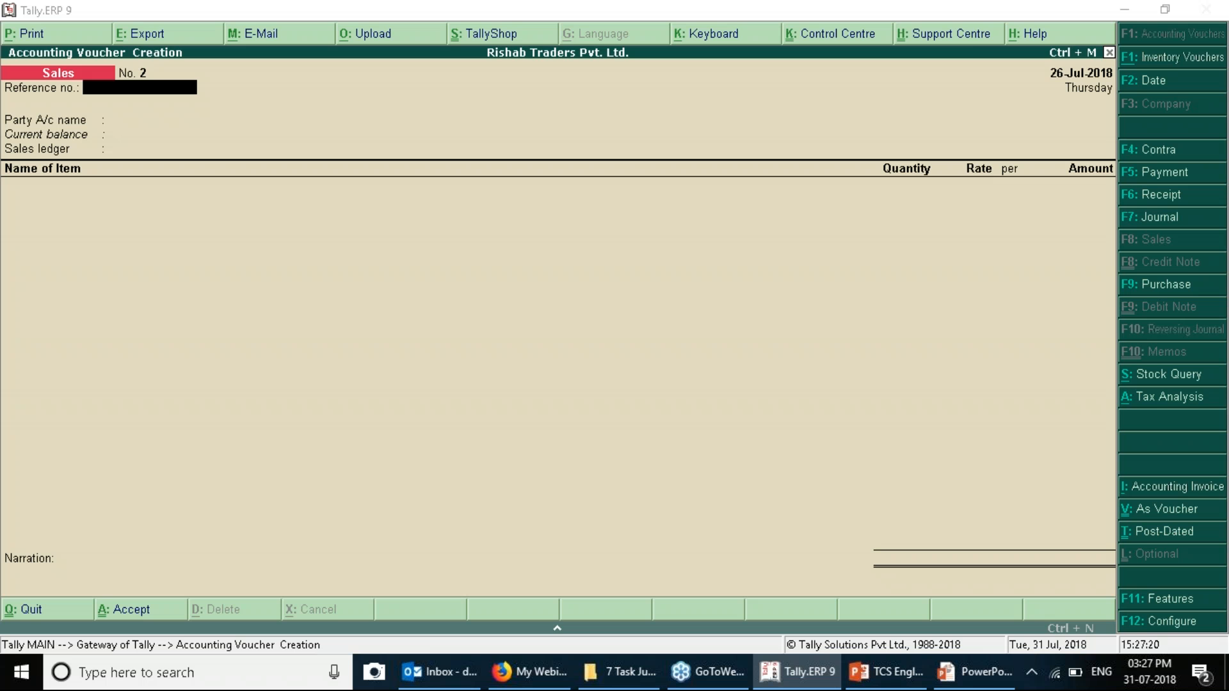
key(alt+Tab)
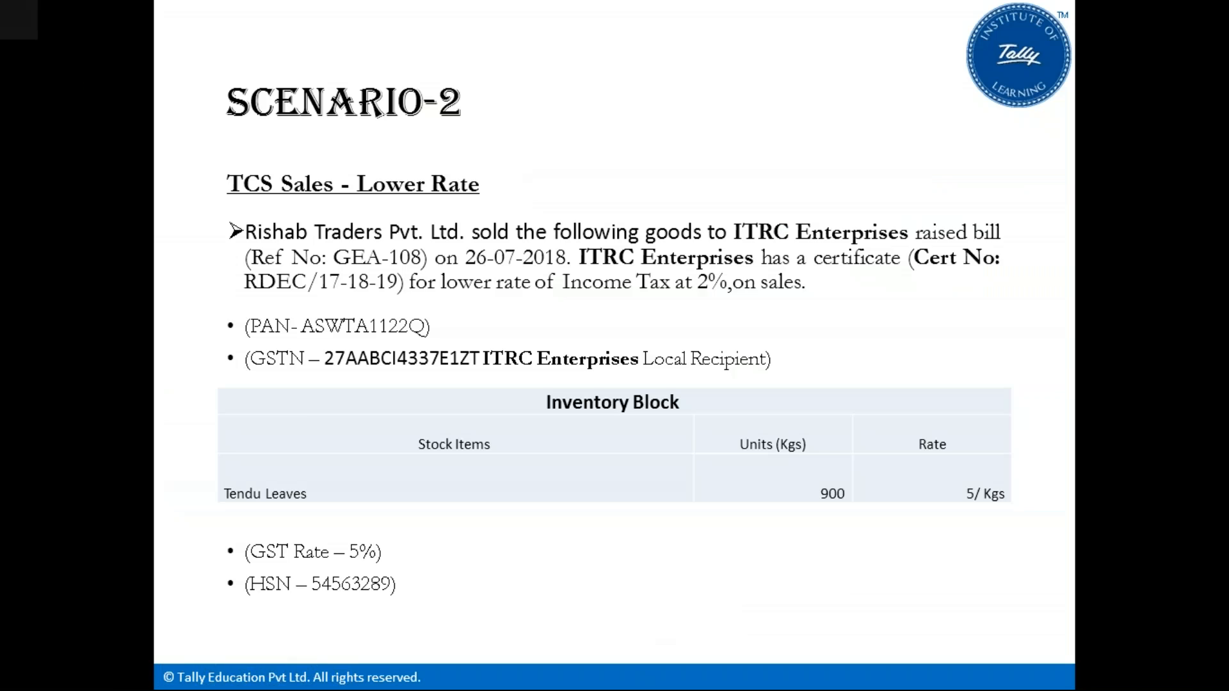
key(alt+Tab)
text(ge]])
key(BackSpace)
key(BackSpace)
key(BackSpace)
key(BackSpace)
text(GEA)
key(alt+Tab)
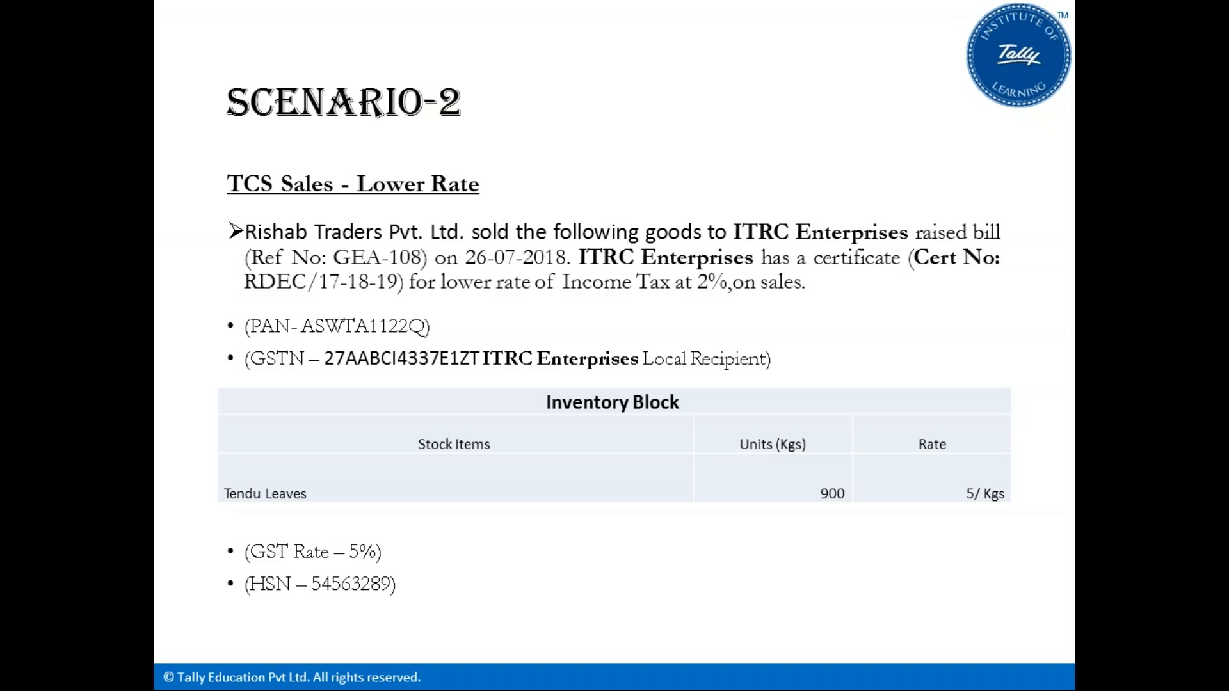
key(alt+Tab)
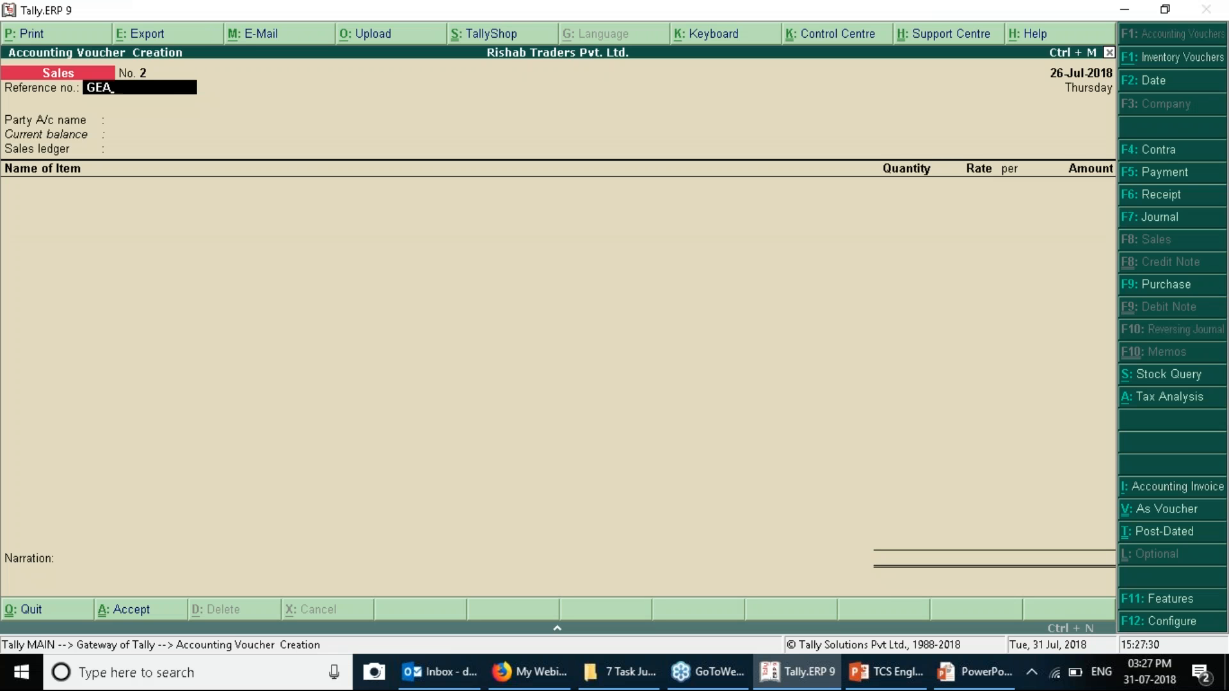
text(-108)
key(Return)
Choose ITRC Enterprises as the party account and accept its despatch, order and buyer details unchanged.
key(Up)
key(Up)
key(Return)
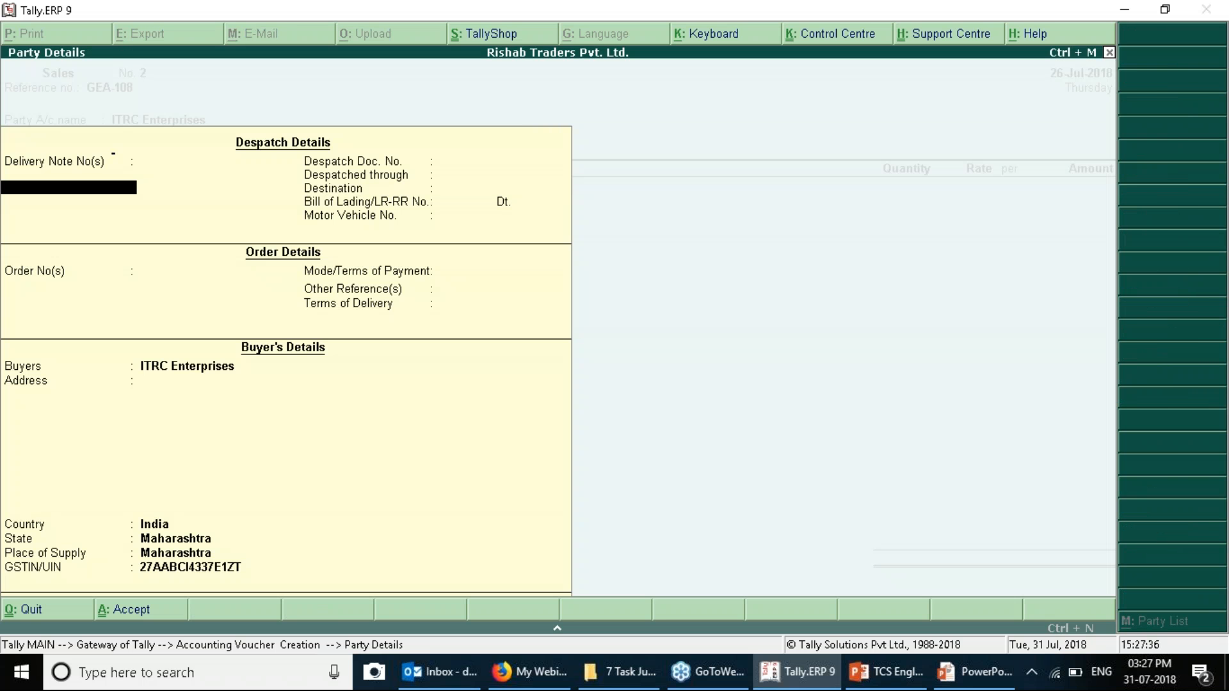
key(ctrl+a)
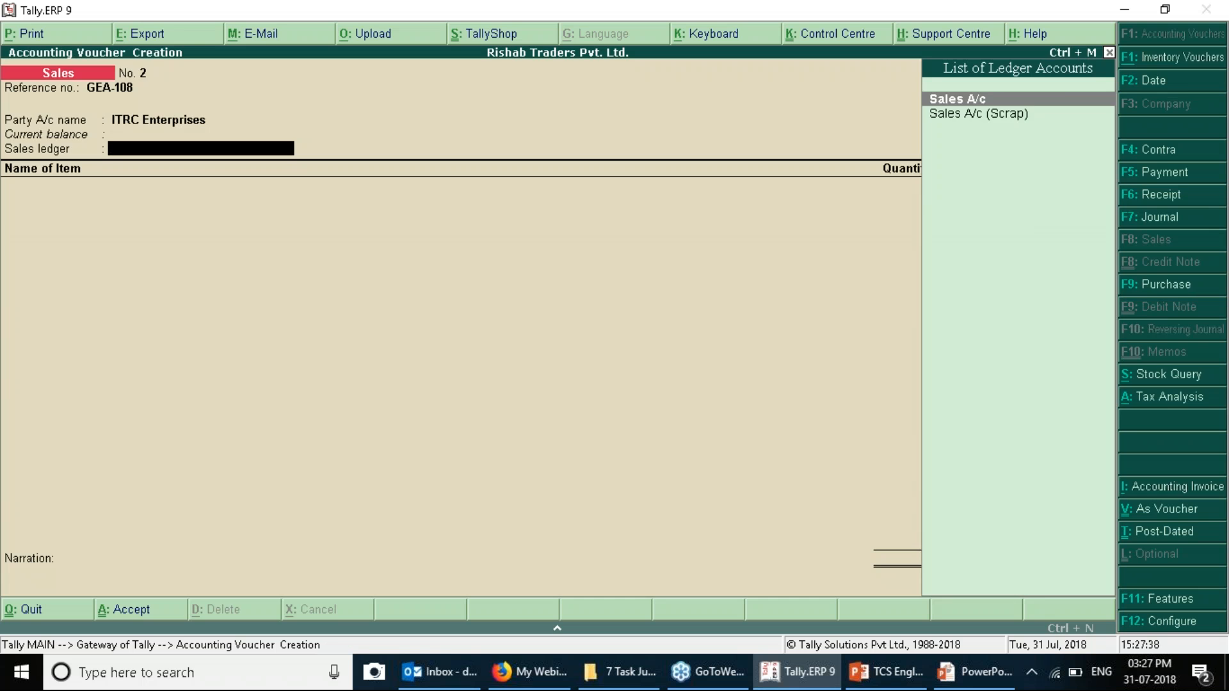
Choose Sales A/c as the sales ledger and assign Tendu Leaves as its TCS nature of goods.
key(Return)
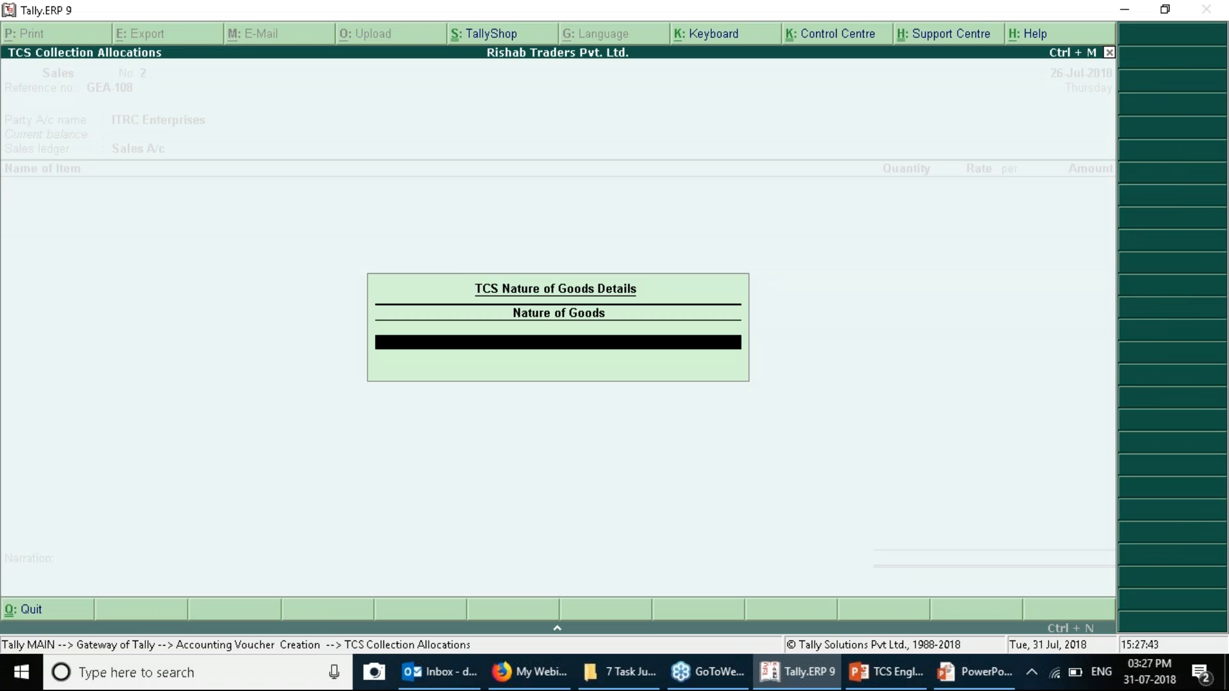
key(space)
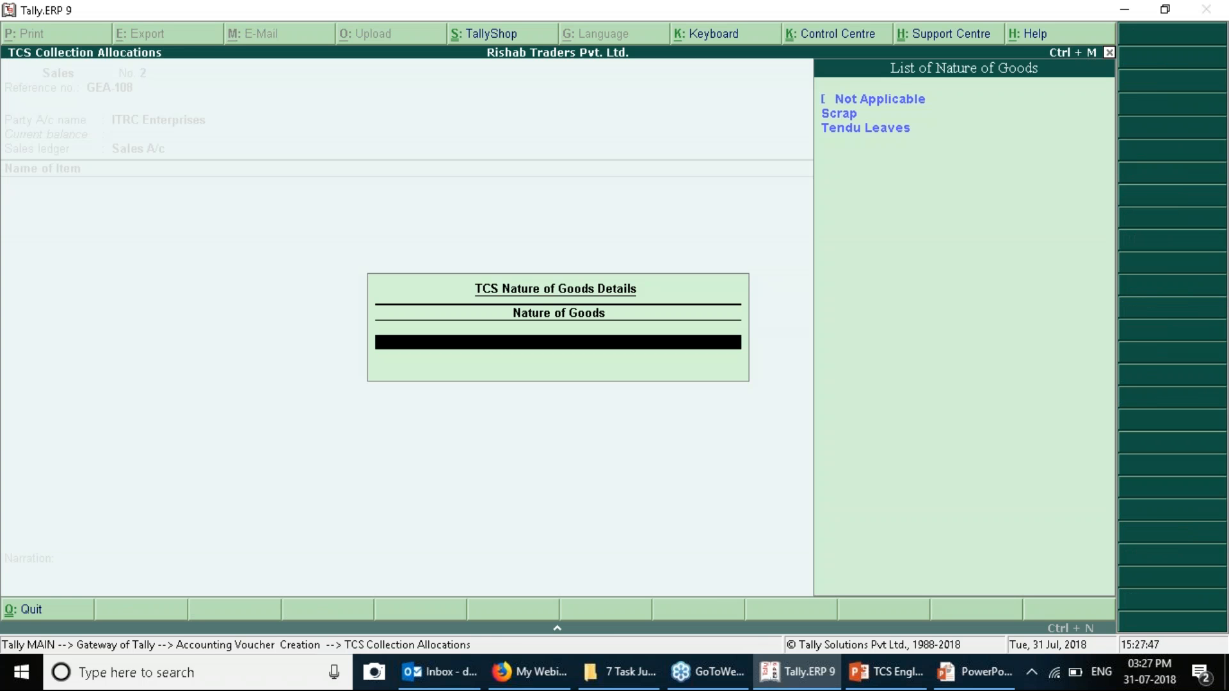
key(Down)
key(Down)
key(Down)
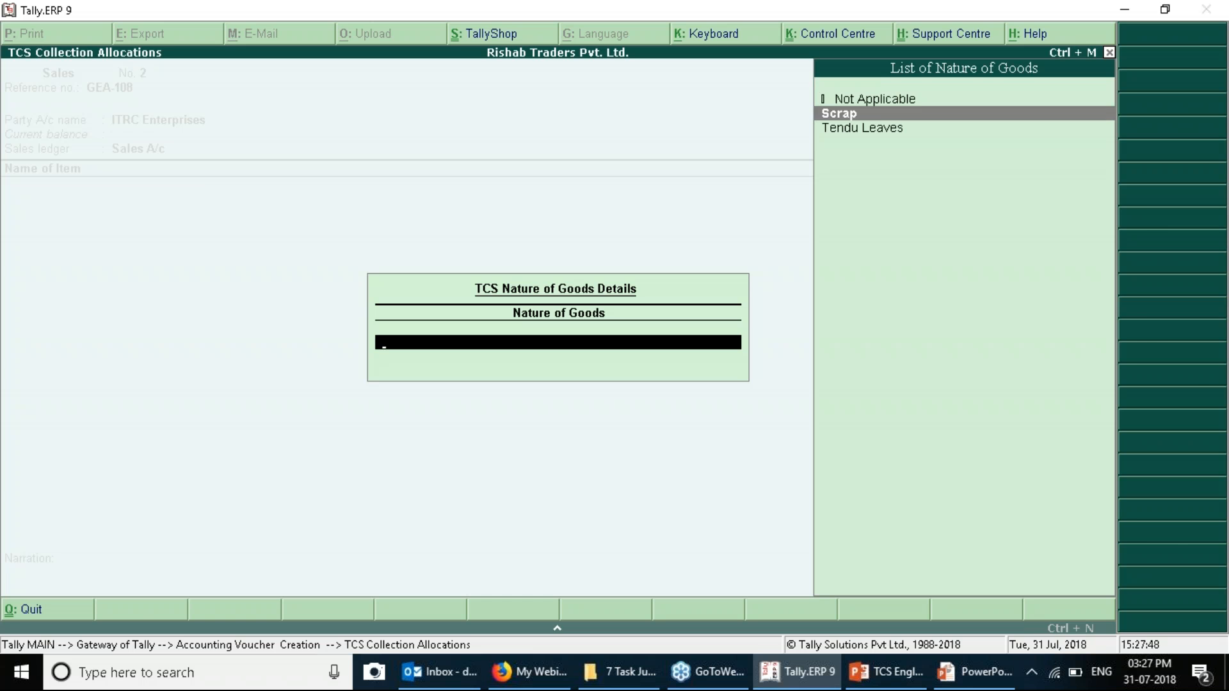
key(Escape)
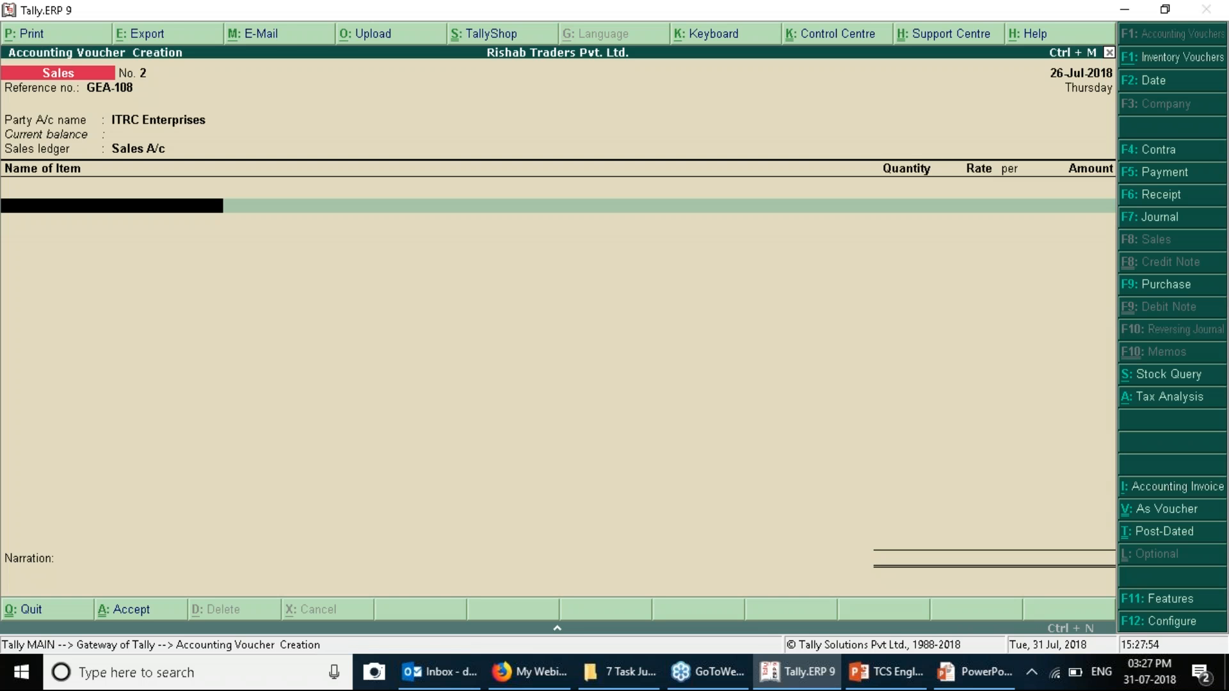
key(BackSpace)
key(Return)
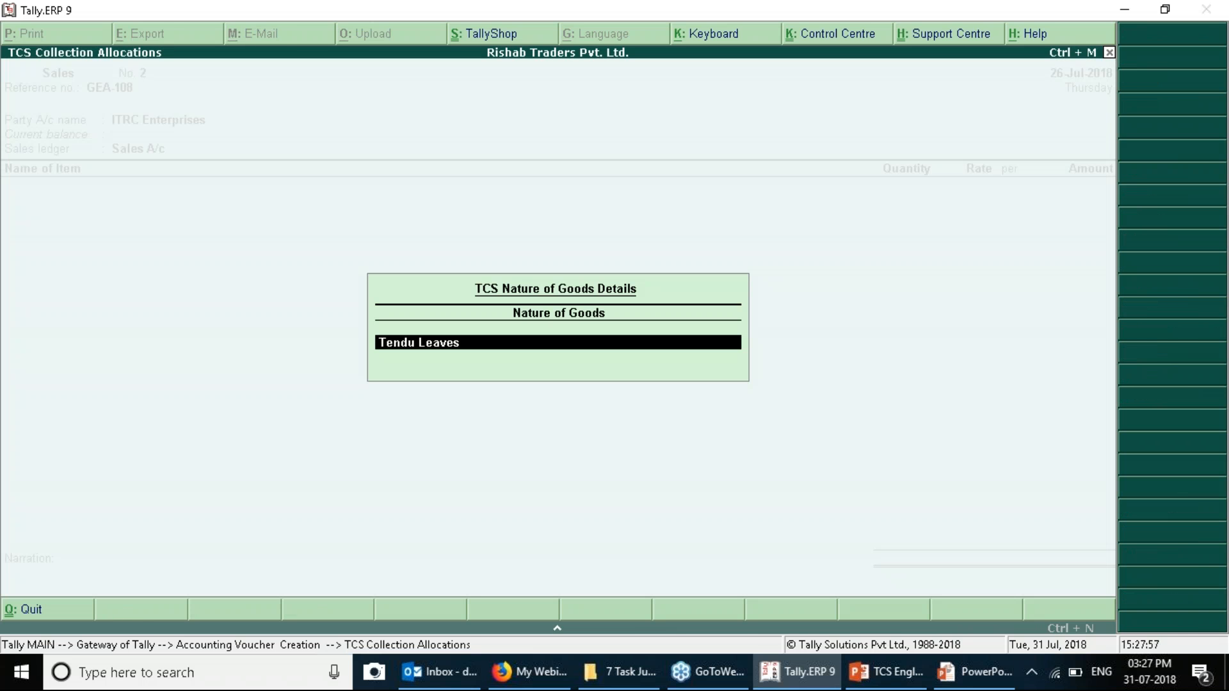
key(Return)
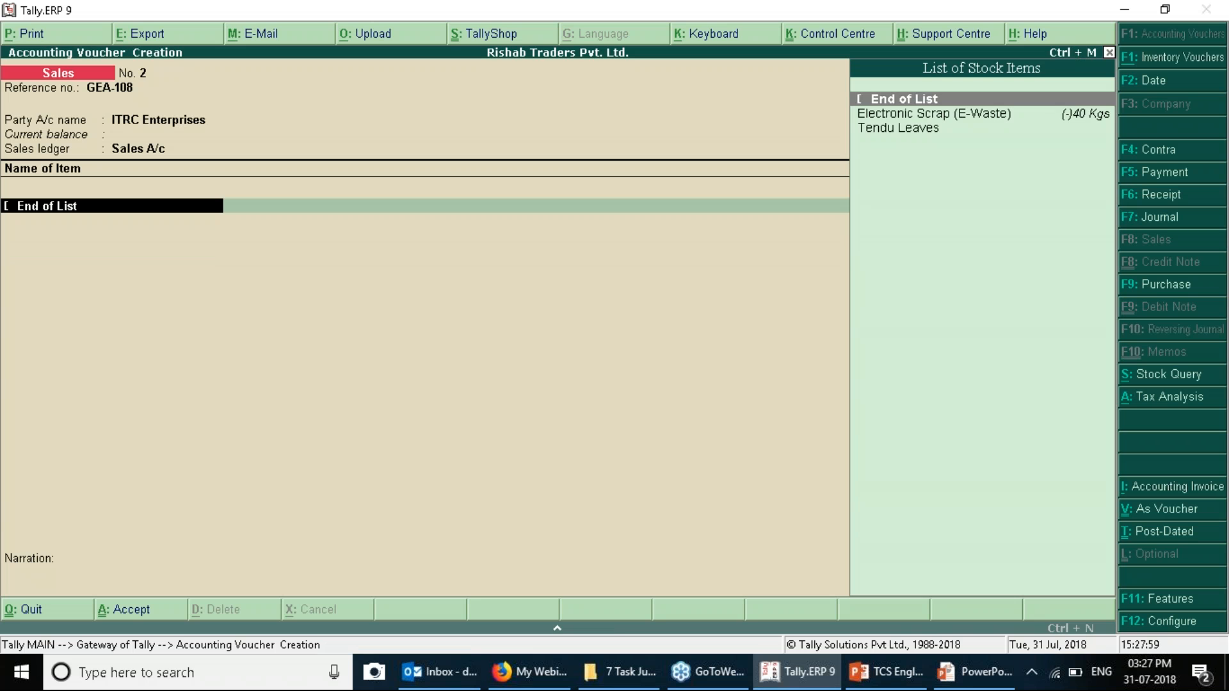
Add the stock item Tendu Leaves to the sales voucher with a quantity of 900 Kgs at a rate of 5.
key(Down)
key(Down)
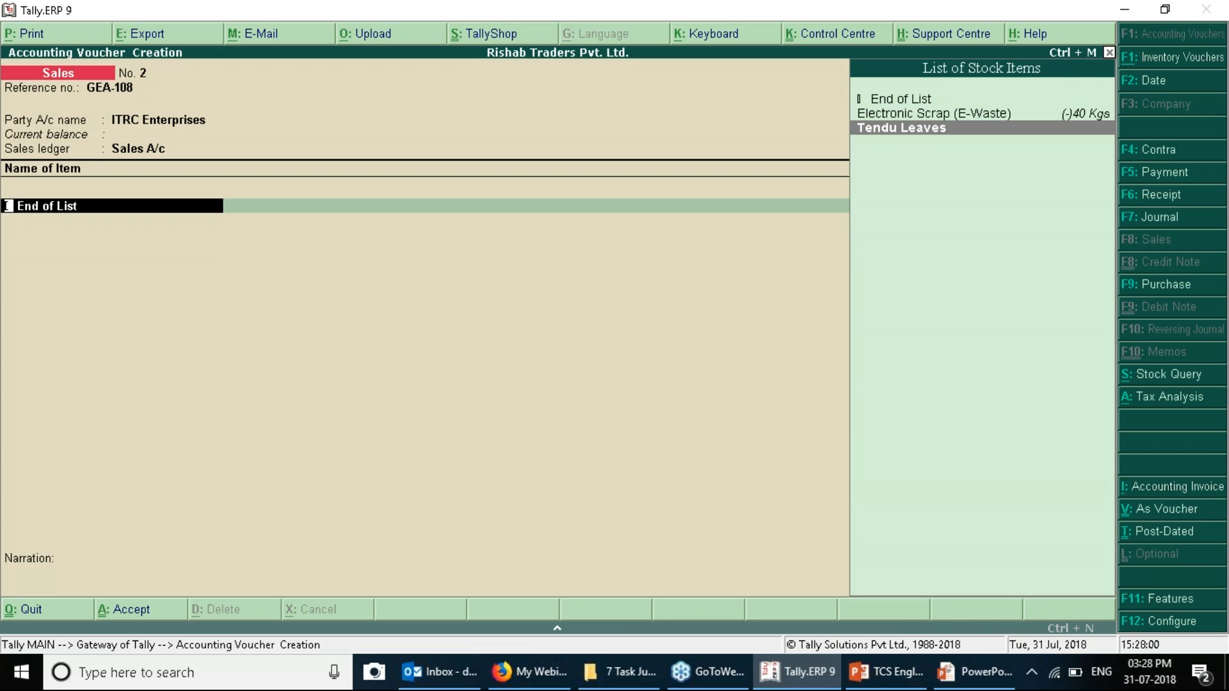
key(Return)
key(alt+Tab)
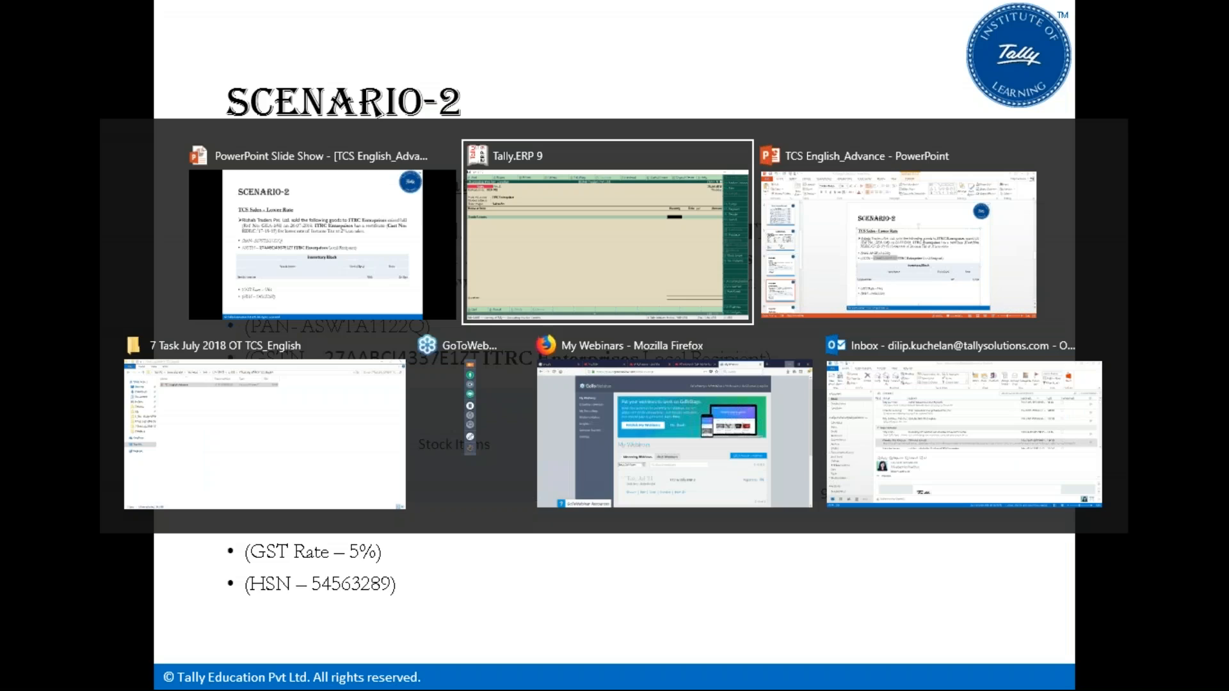
text(900)
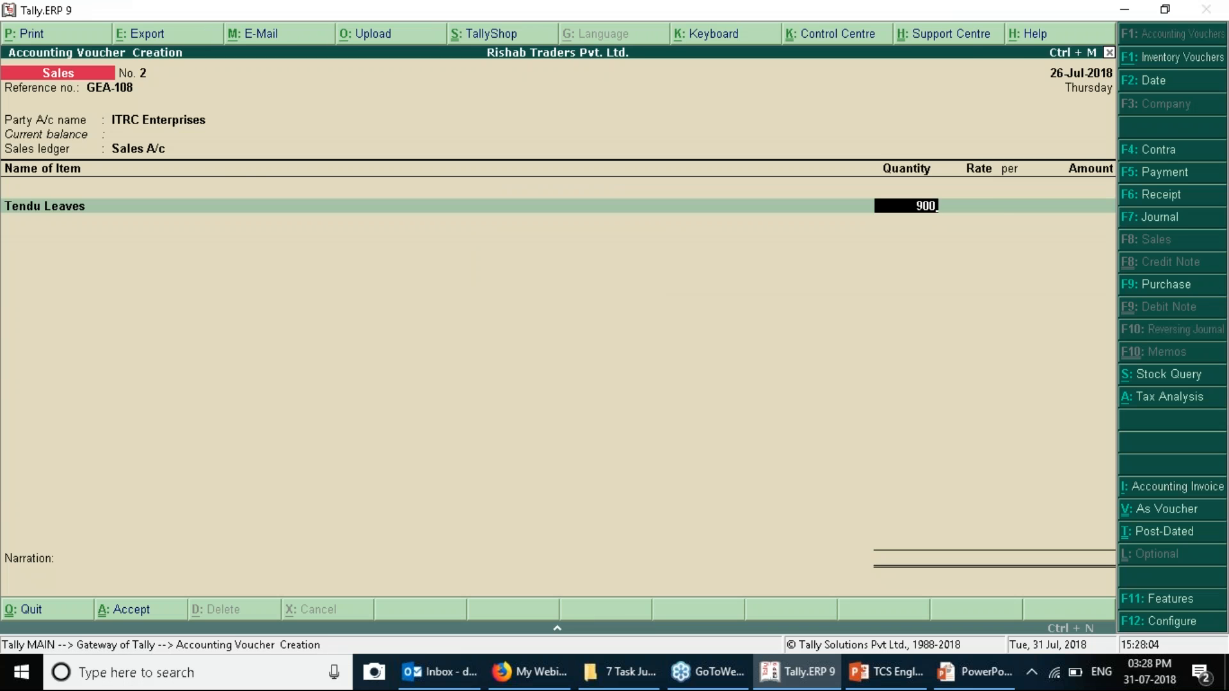
key(Return)
key(alt+Tab)
key(alt+Tab)
text(5)
key(Return)
key(Return)
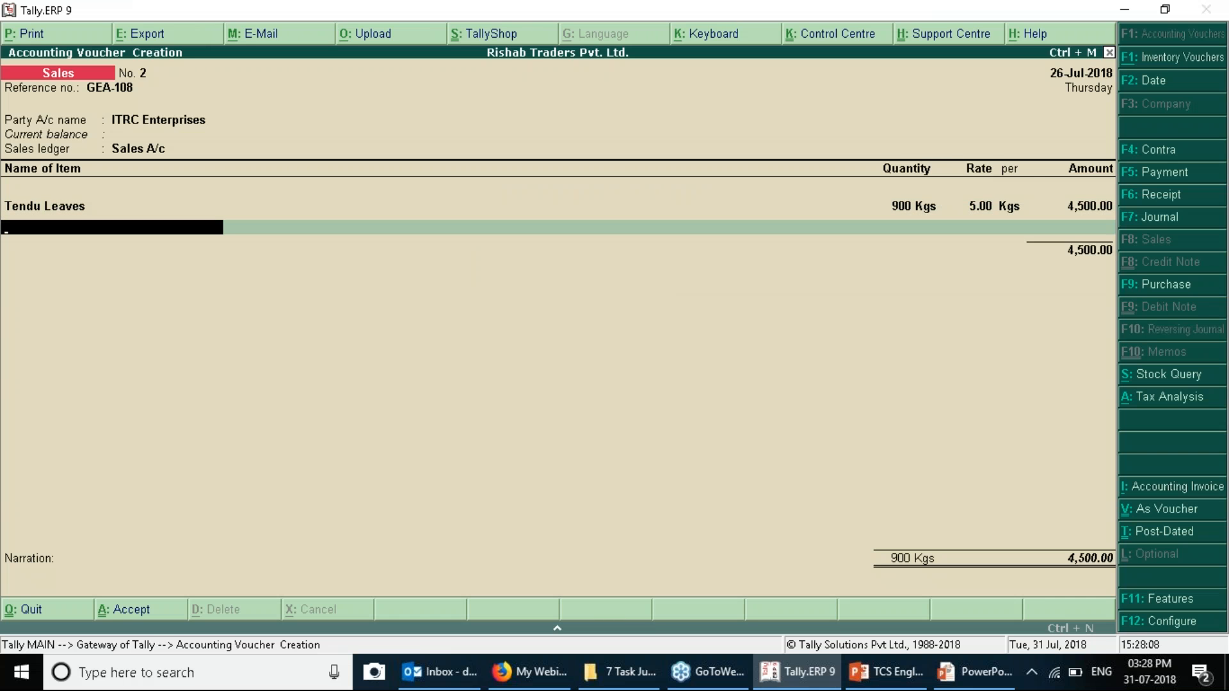
Add the Central Tax (CGST), State Tax (SGST) and TCS on Sales of Tendu Leaves ledgers below the item.
key(Return)
text(Ce)
key(Return)
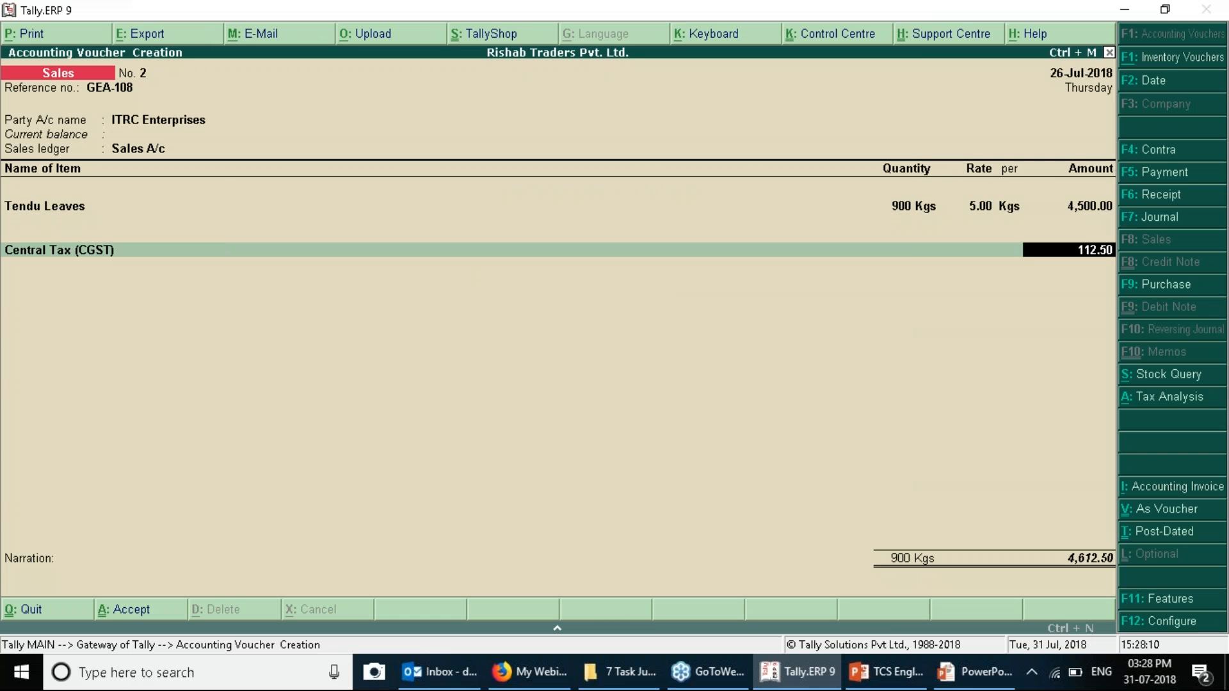
key(Return)
text(St)
key(Return)
key(Return)
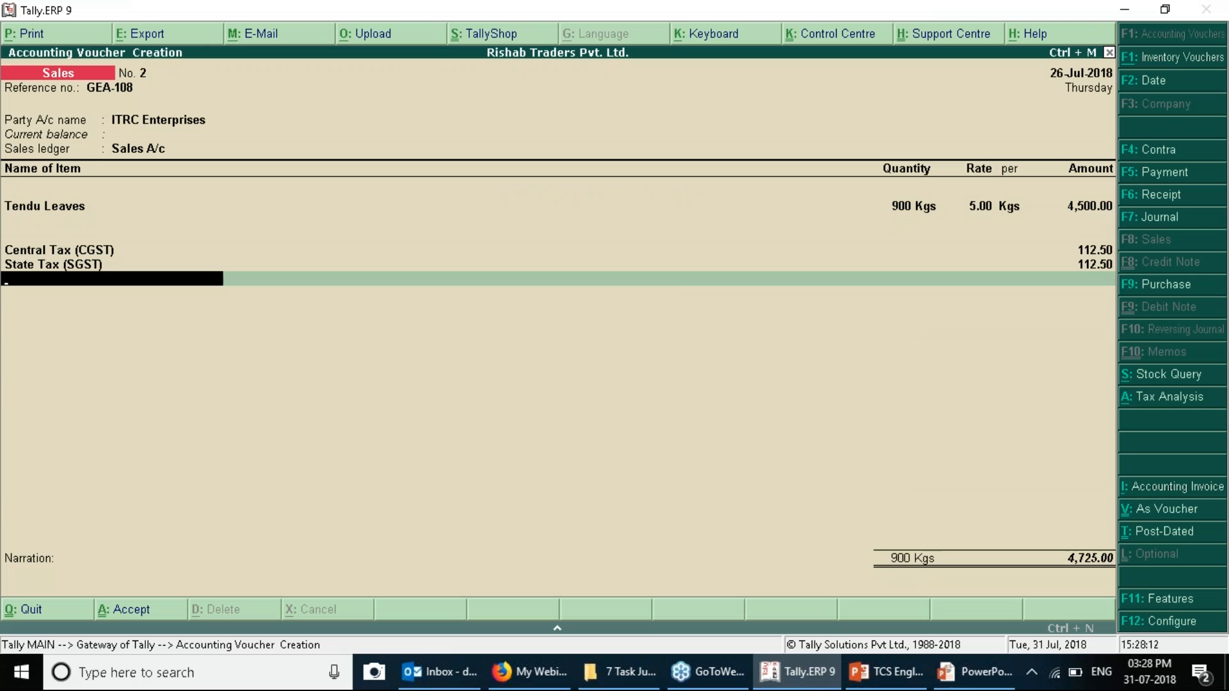
text(T)
key(Return)
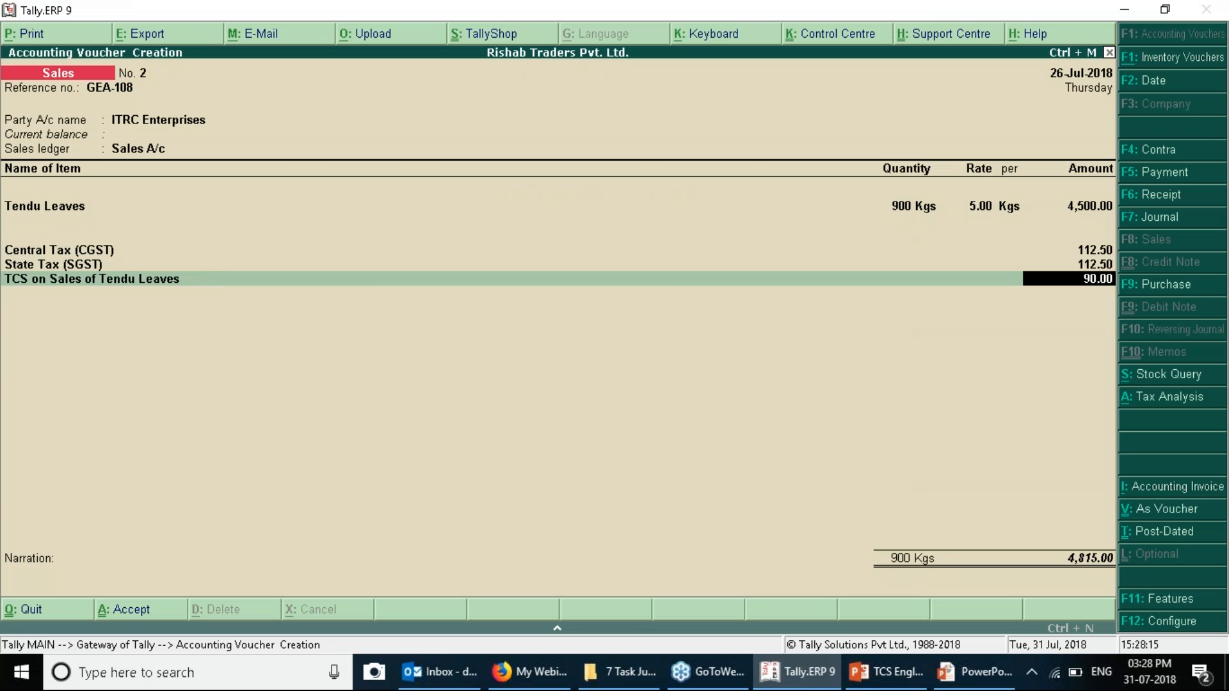
Check the tax amounts by calculating 4500*5% and 4500*2% in the built-in calculator, and return to the voucher.
key(ctrl+n)
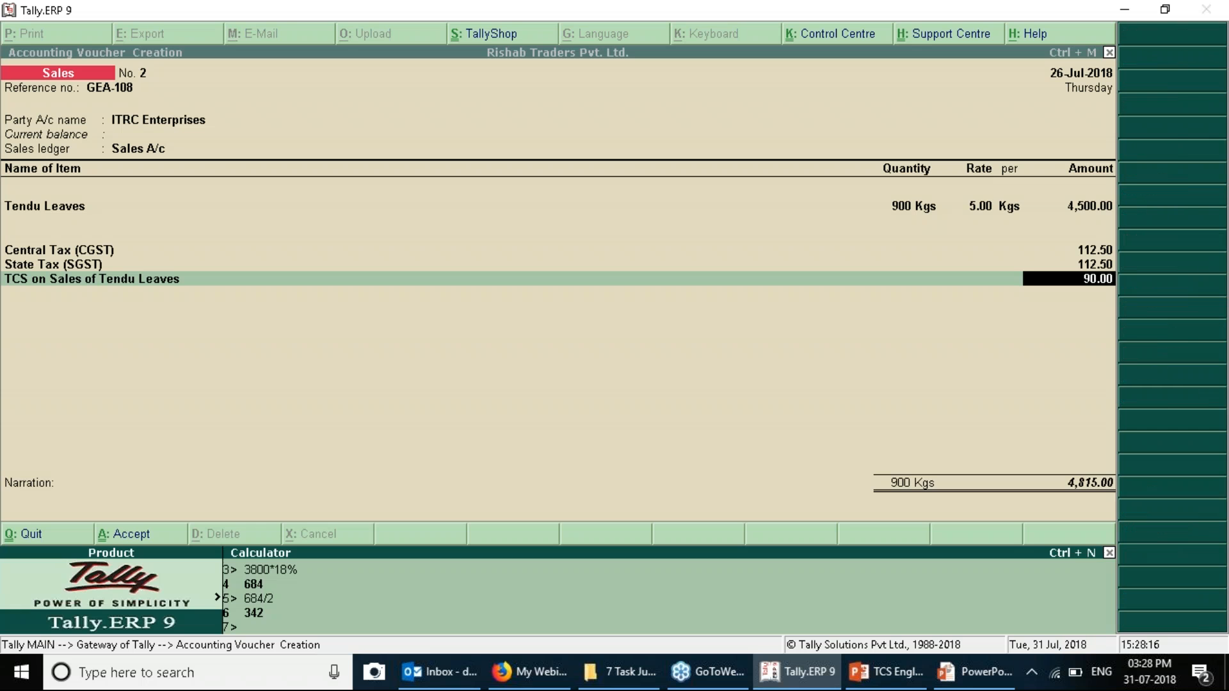
text(4500*5%)
key(Return)
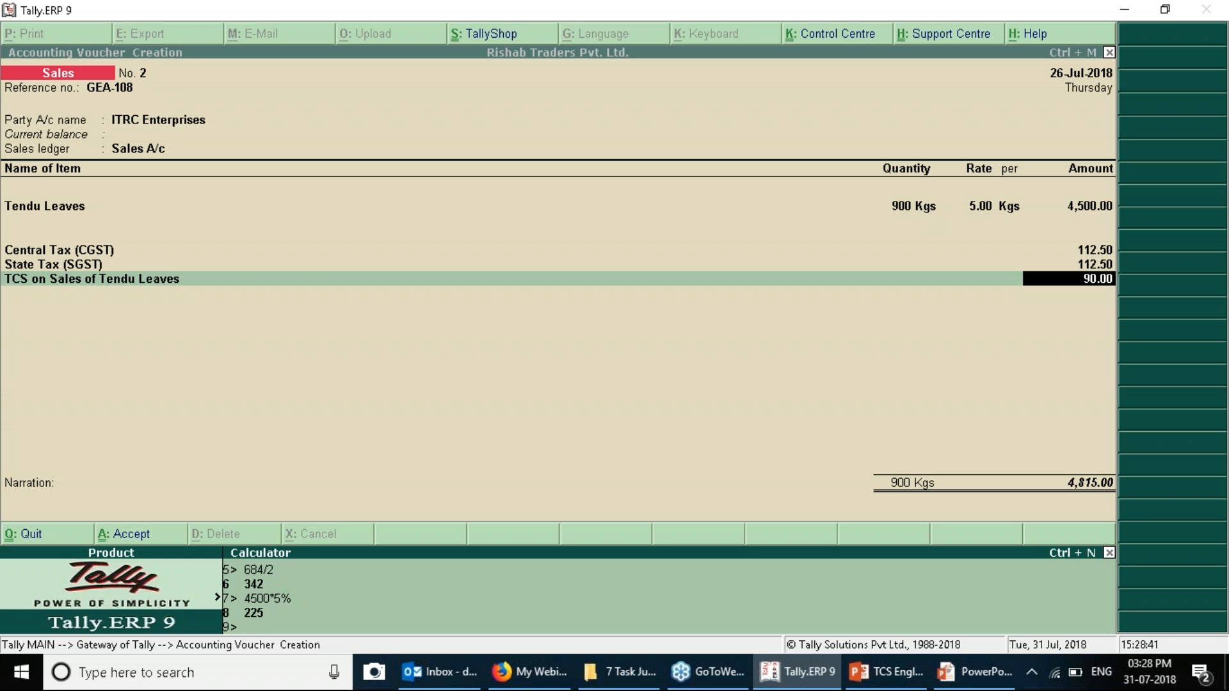
text(500*2%)
key(Return)
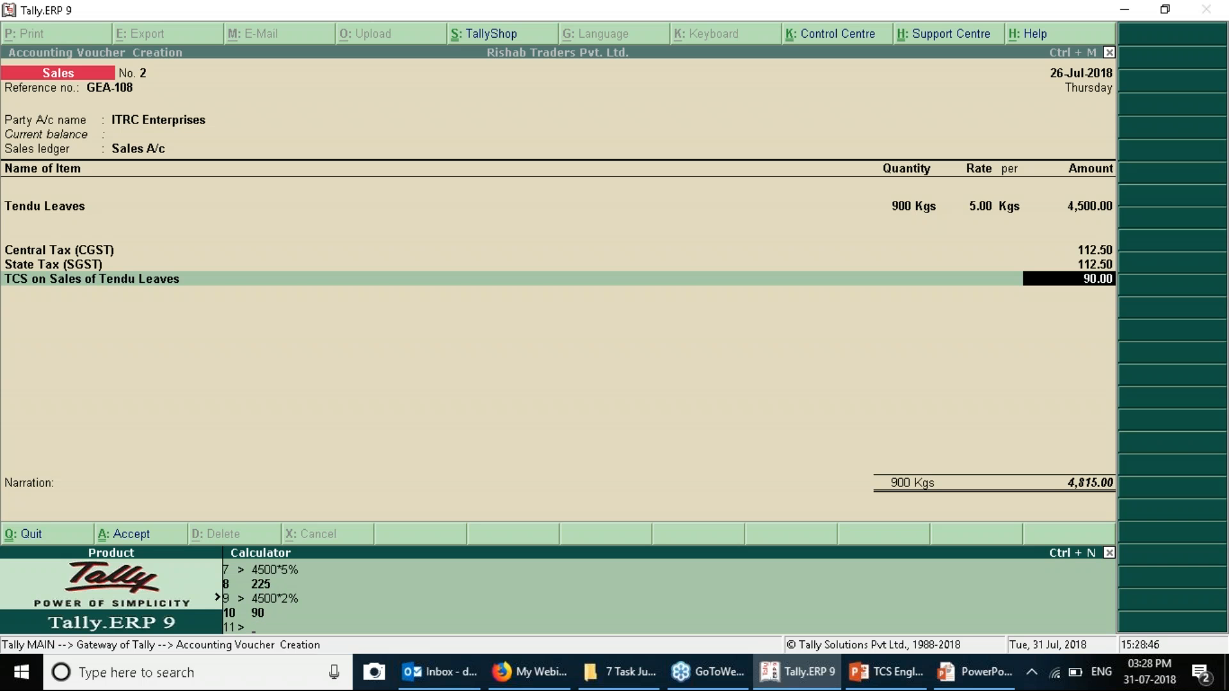
key(ctrl+m)
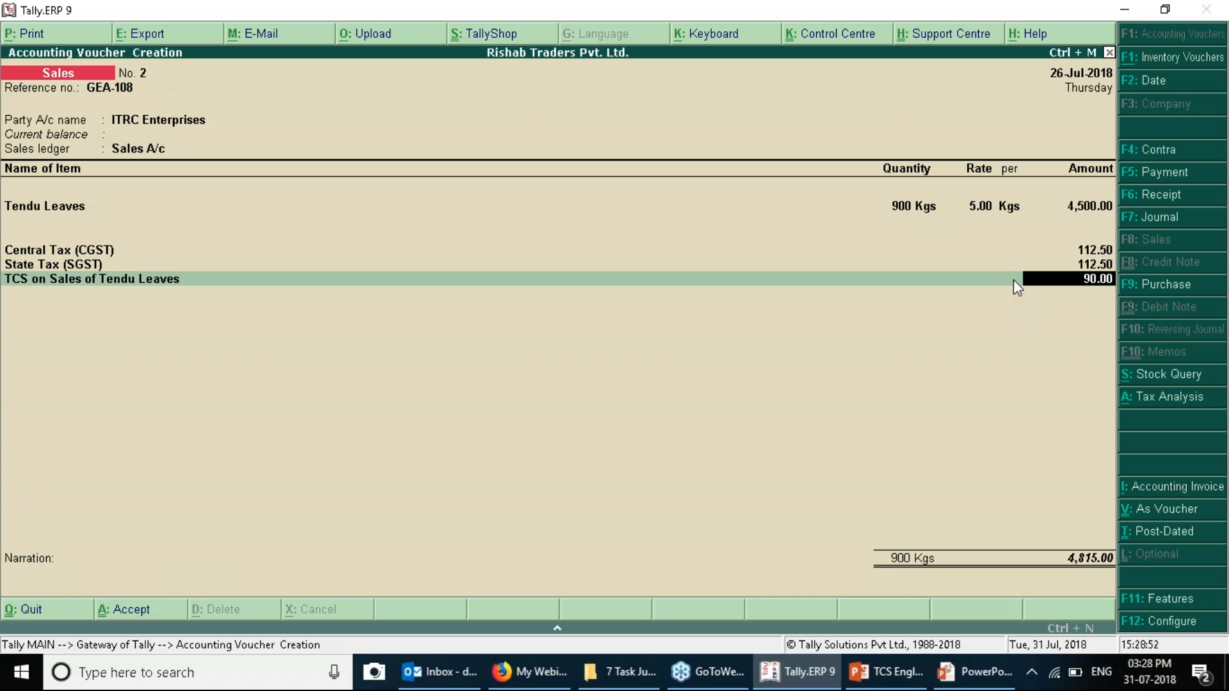
Finish the ledger lines without a narration and save the Tendu Leaves sales voucher.
key(Return)
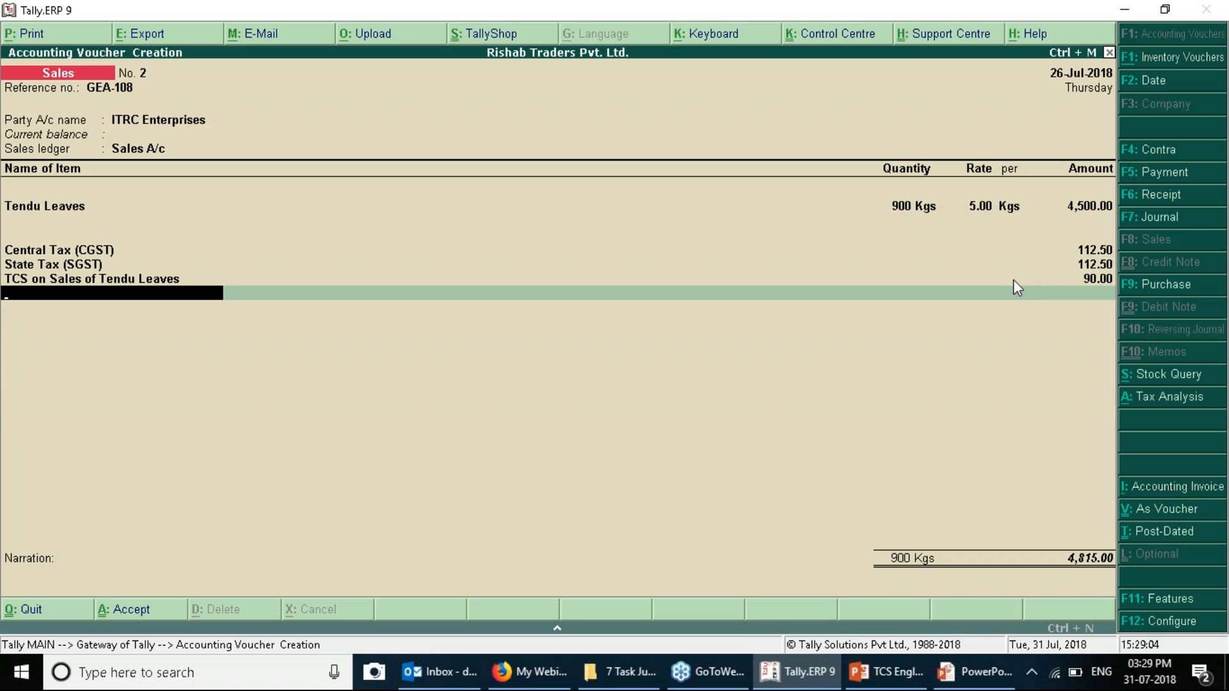
key(Return)
key(Return)
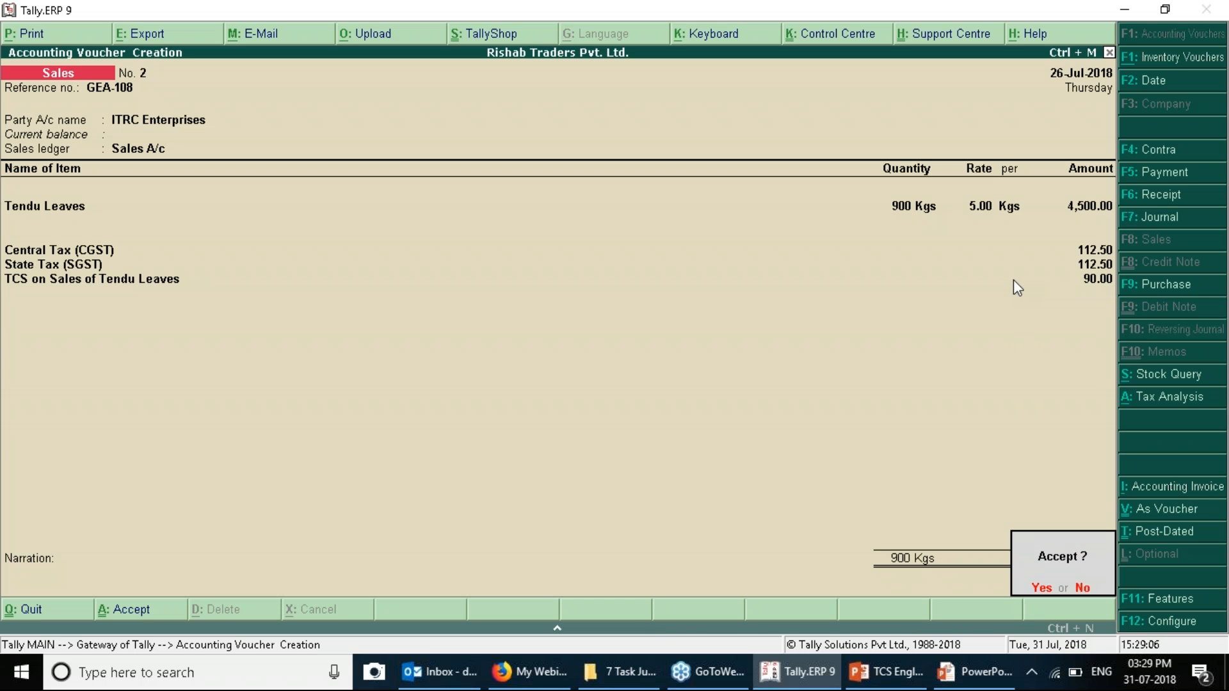
key(Return)
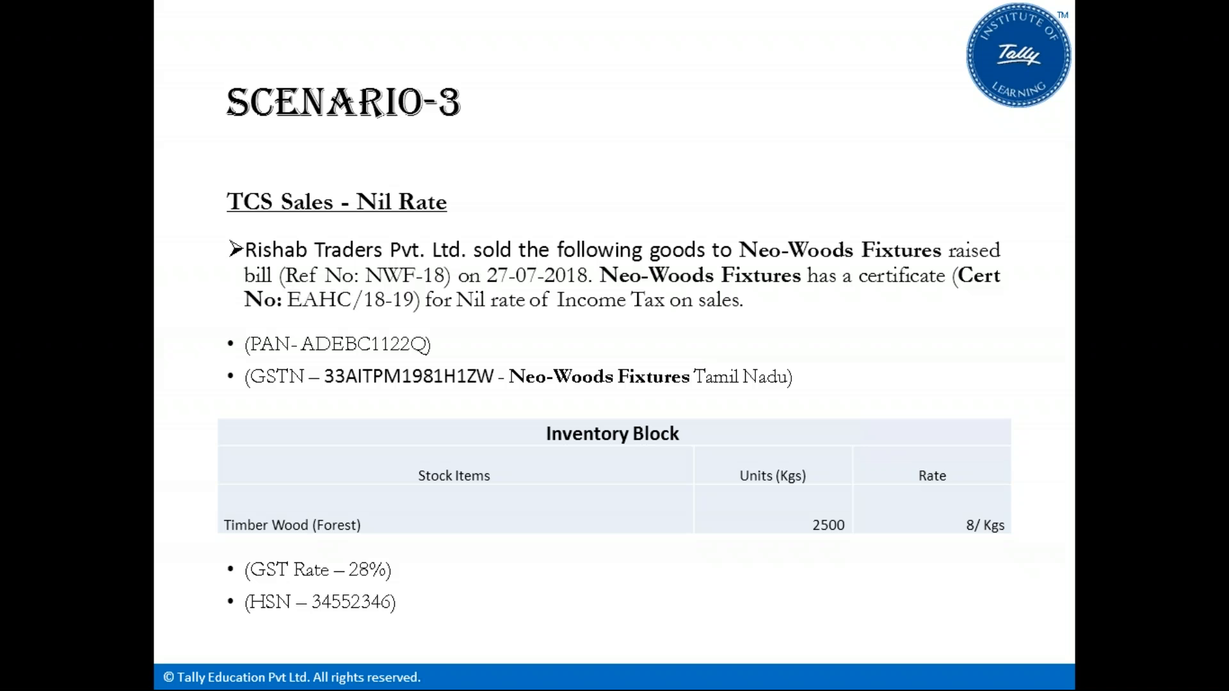
Leave the blank sales voucher and open the creation form for a single stock item.
key(alt+Tab)
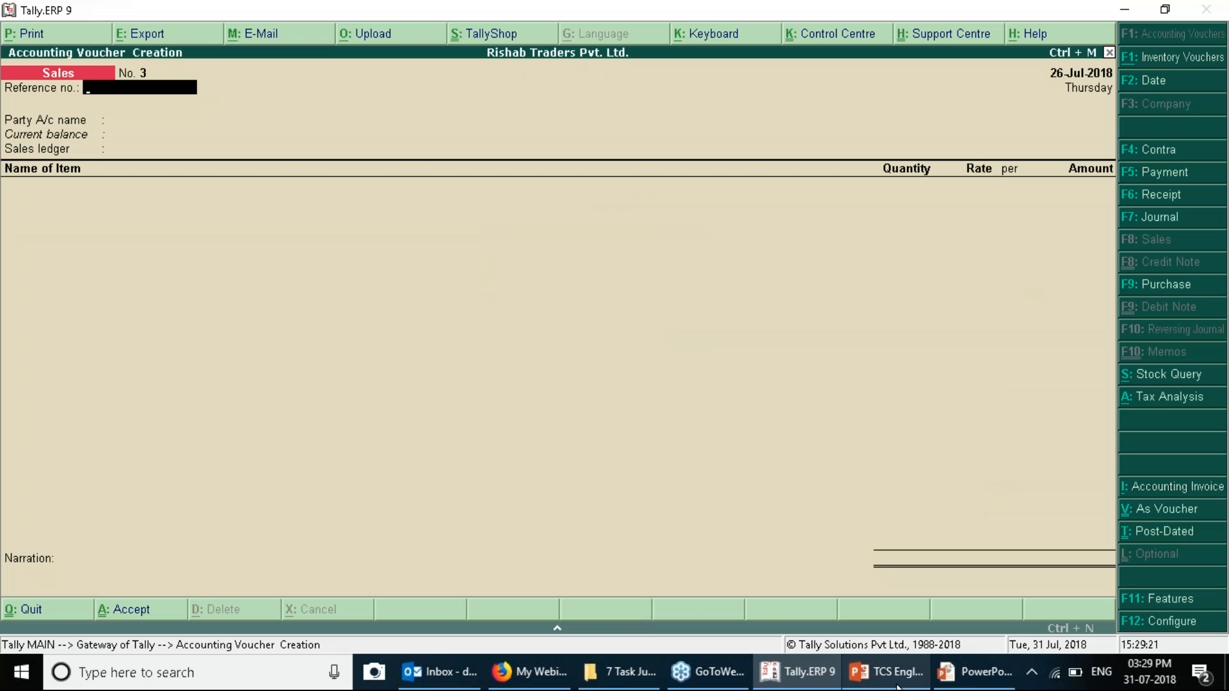
click(898, 685)
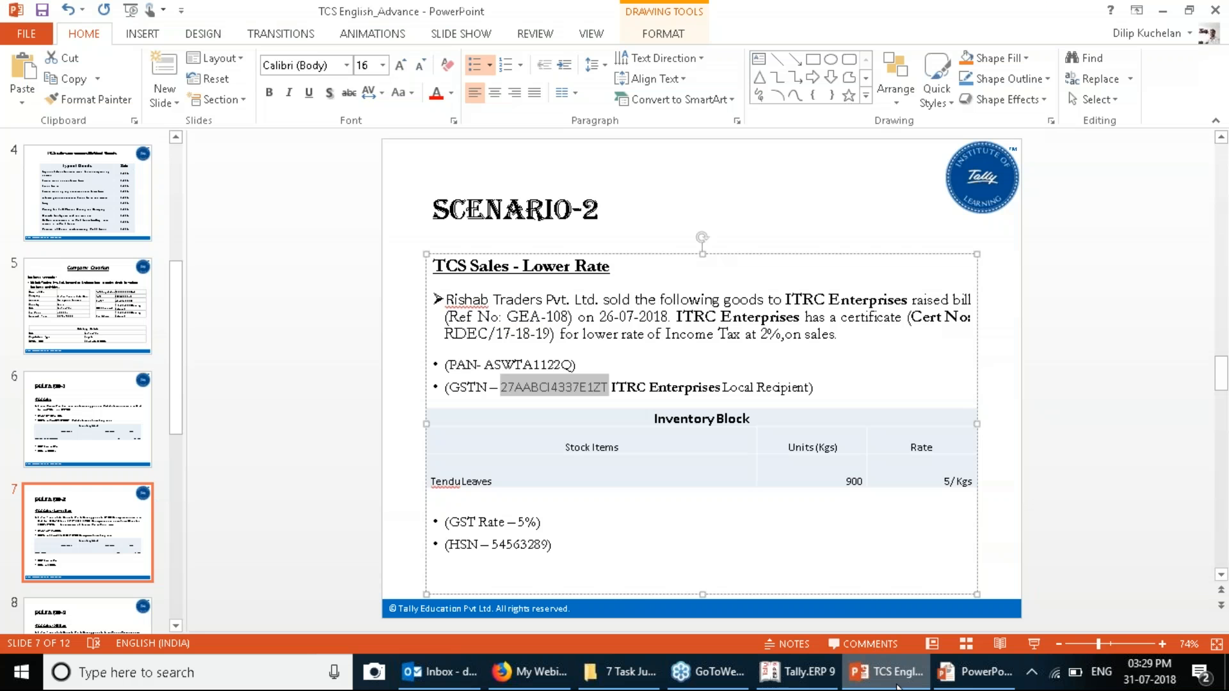
click(897, 685)
key(Escape)
key(Return)
key(Down)
key(Up)
key(Up)
key(Up)
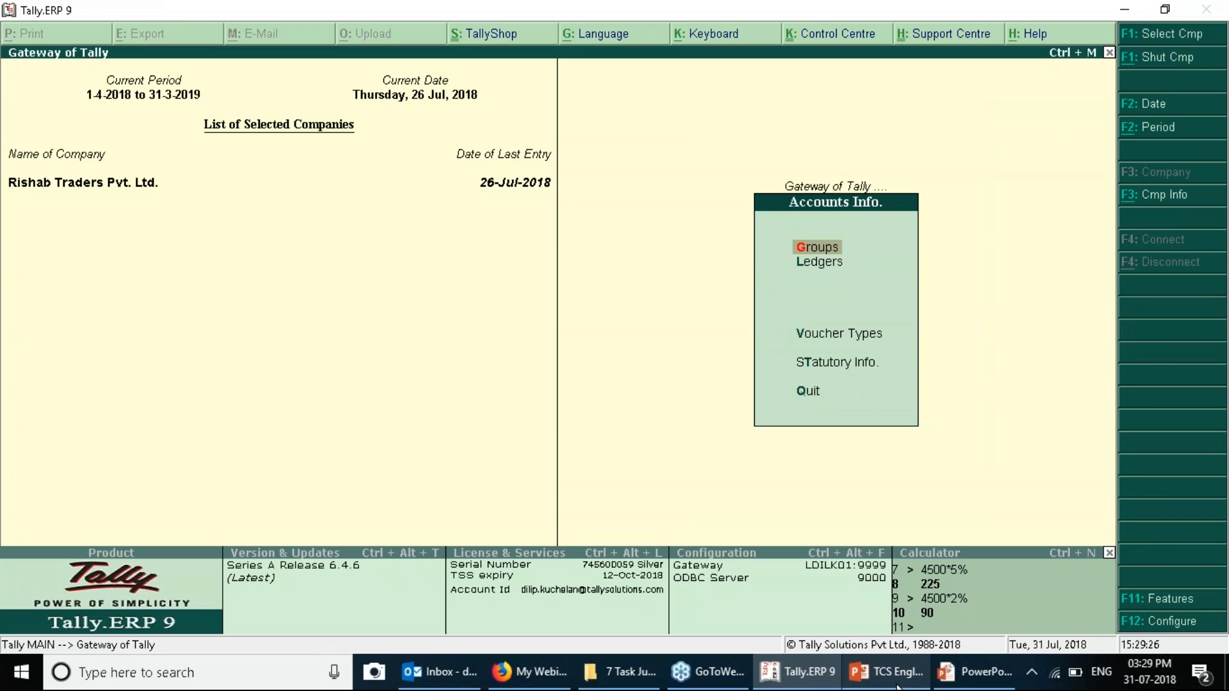
key(Down)
key(Return)
key(Down)
key(Return)
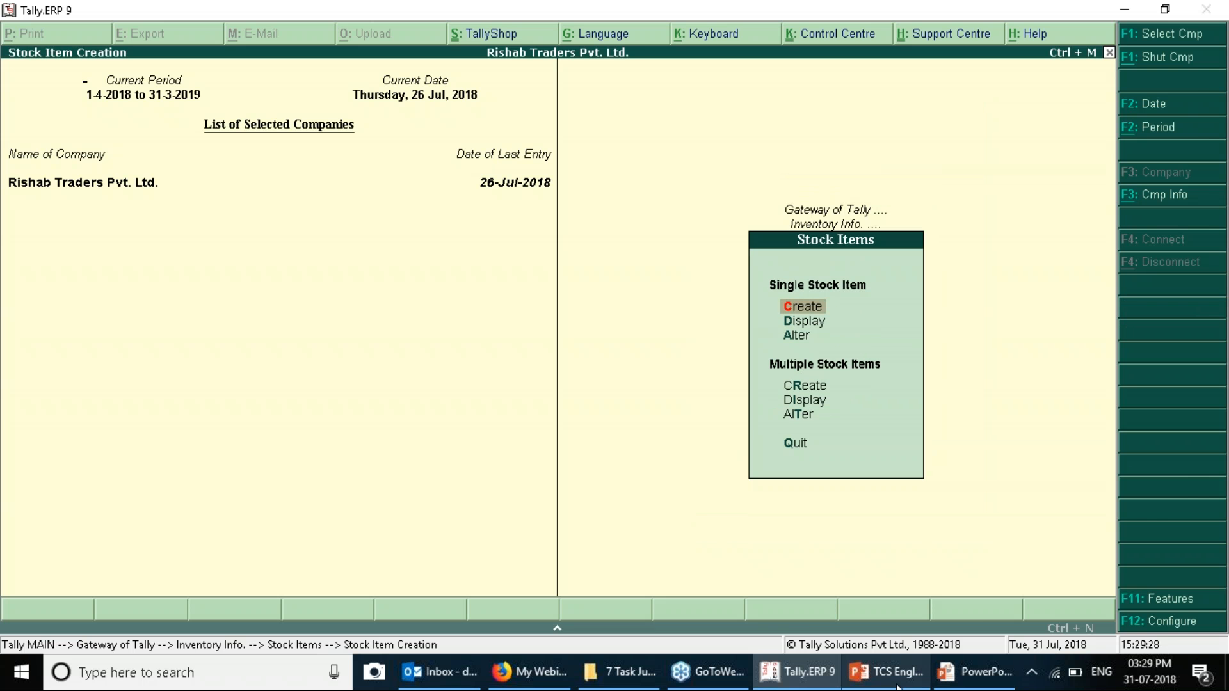
Copy Timber Wood (Forest) from the Scenario-3 slide and paste it as the new stock item's name.
click(897, 685)
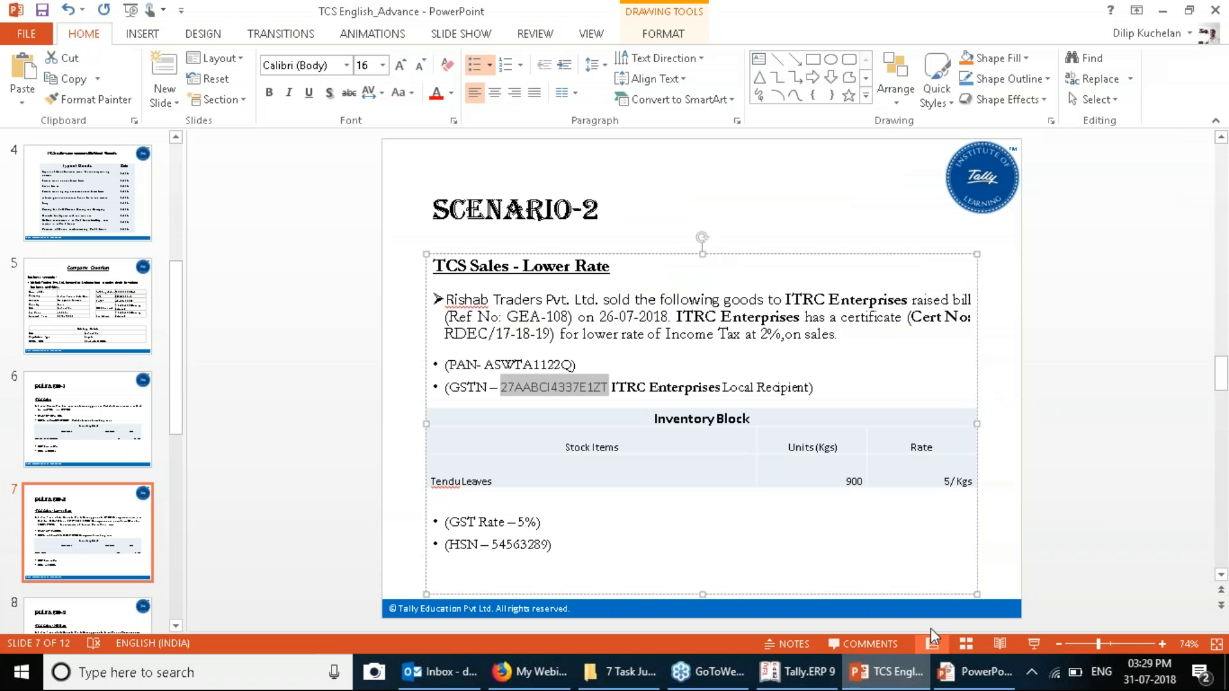
click(110, 624)
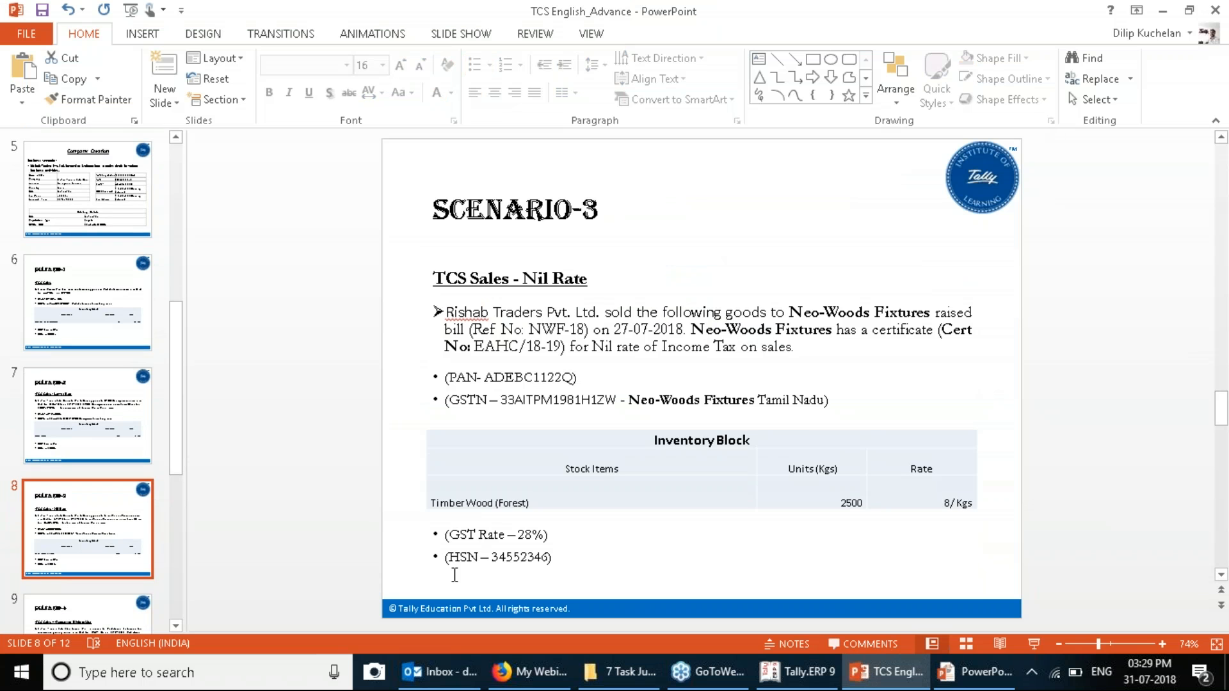
click(513, 504)
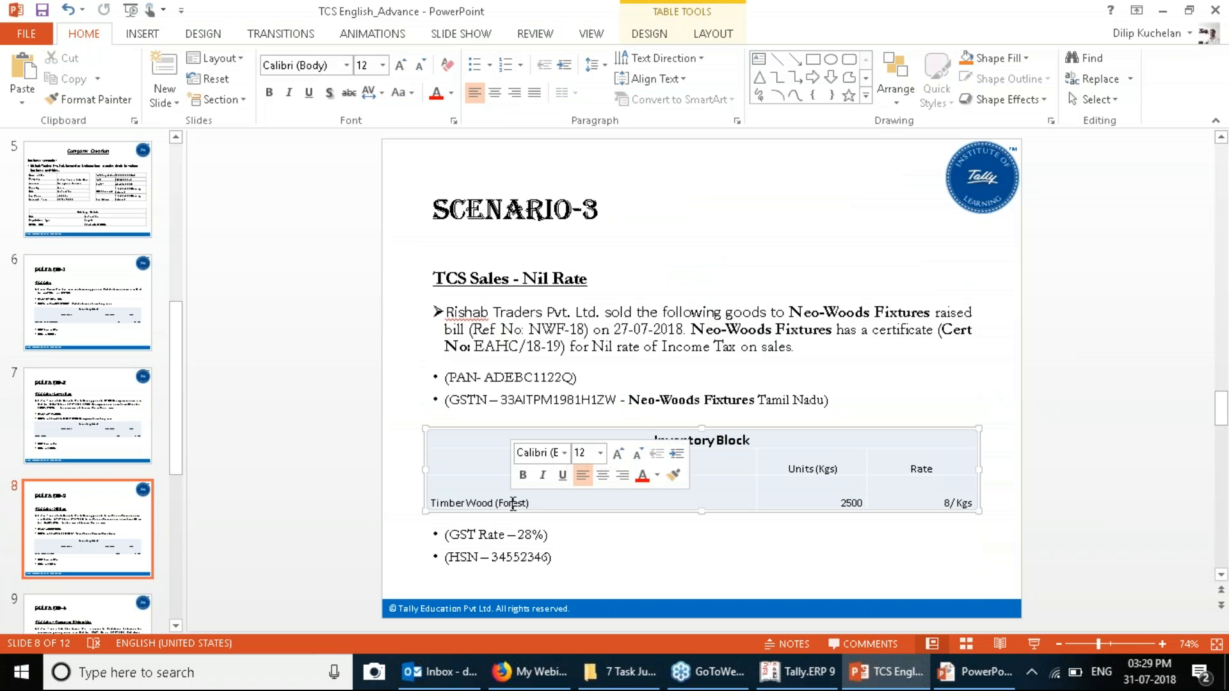
drag(505, 497, 455, 494)
key(alt+Tab)
key(ctrl+alt+v)
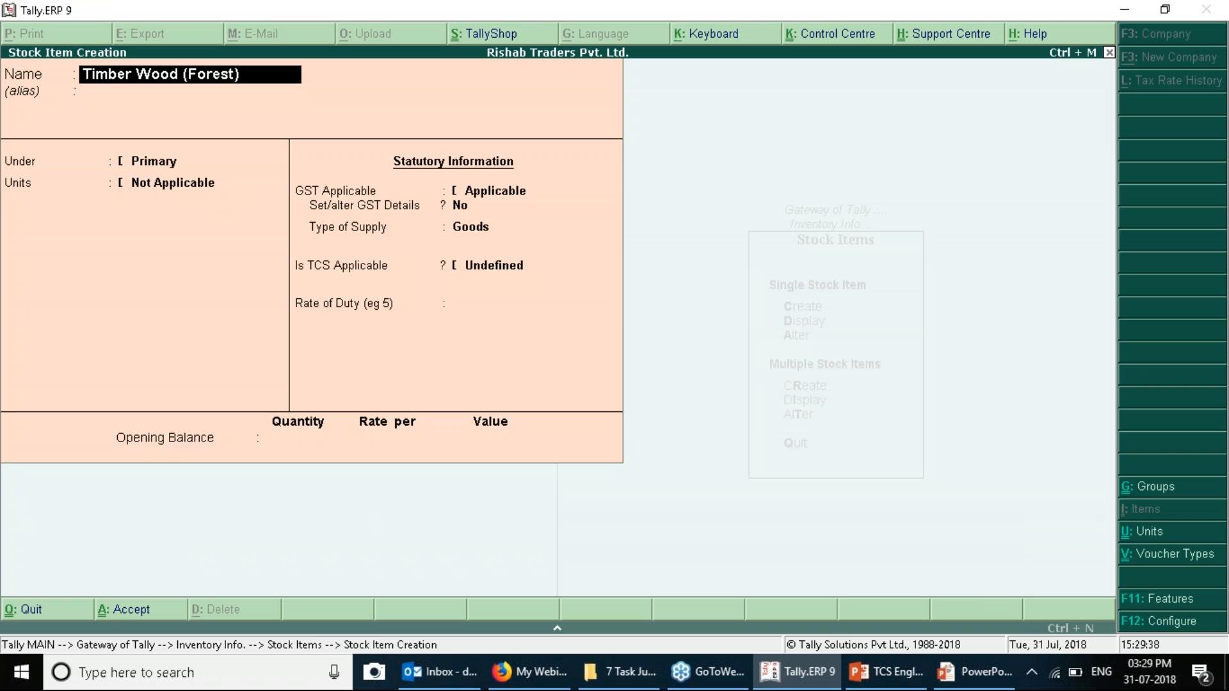
Keep the stock item under Primary without an alias and set its units to Kgs.
key(Return)
key(Return)
key(Return)
key(Return)
key(Down)
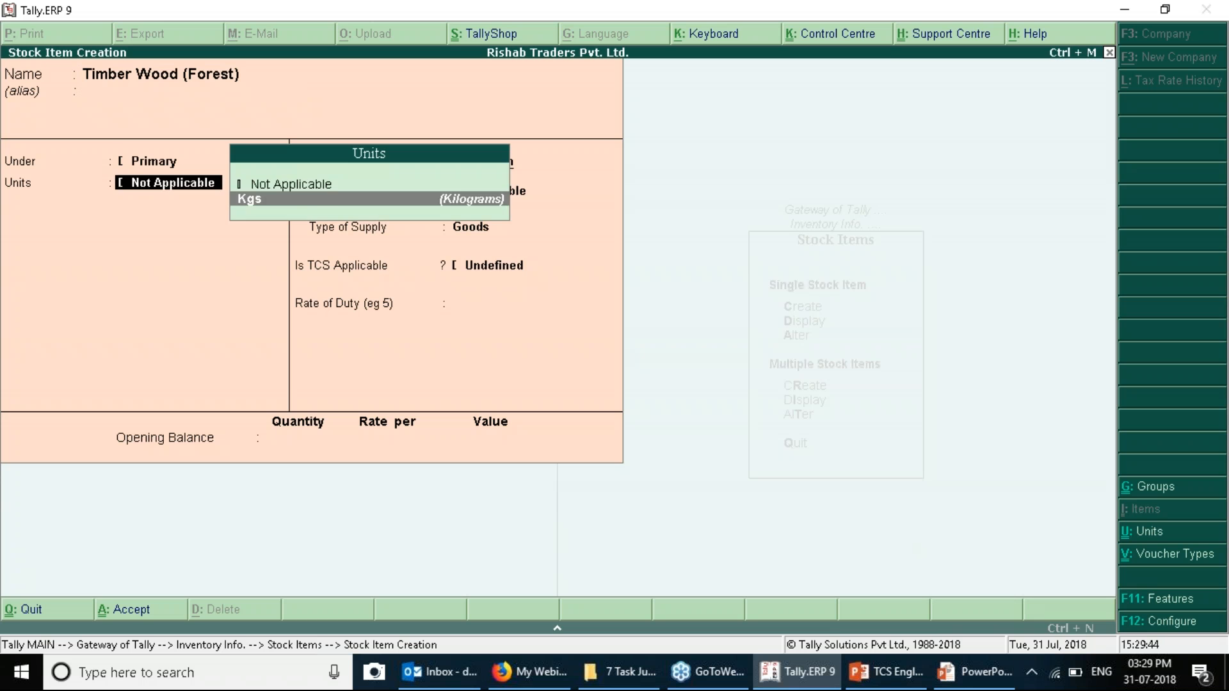
key(Return)
Enable GST details for the stock item and enter Forest Woods as the description.
key(Return)
text(y)
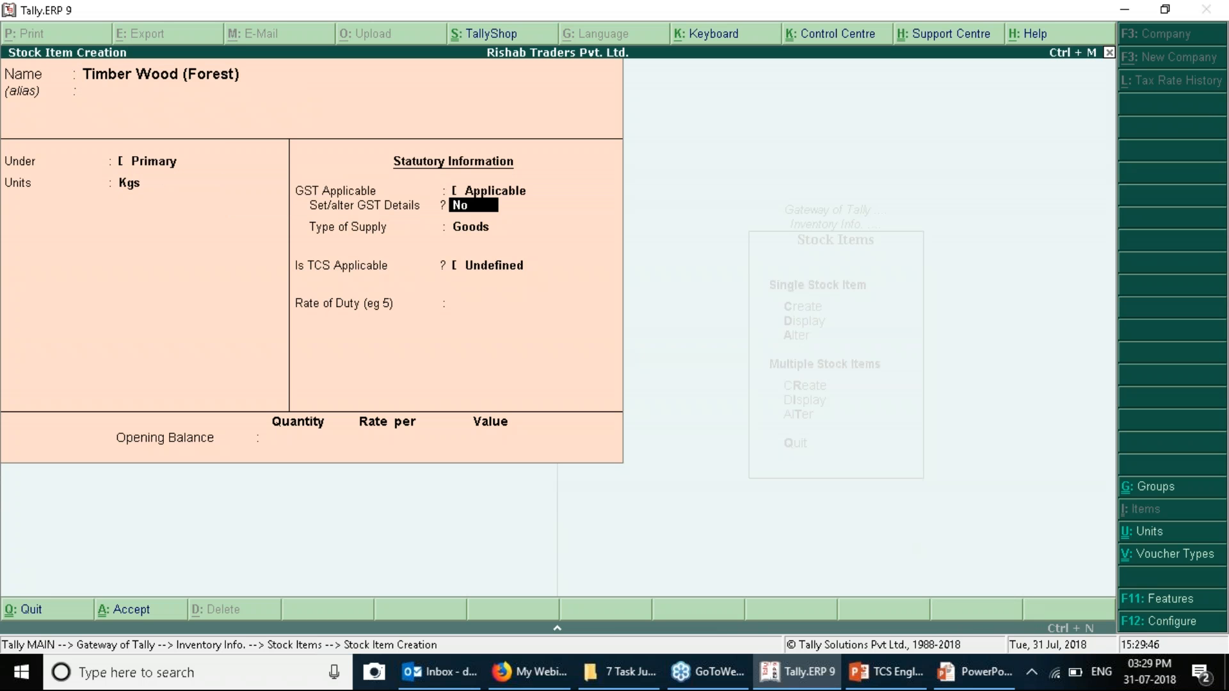
key(Return)
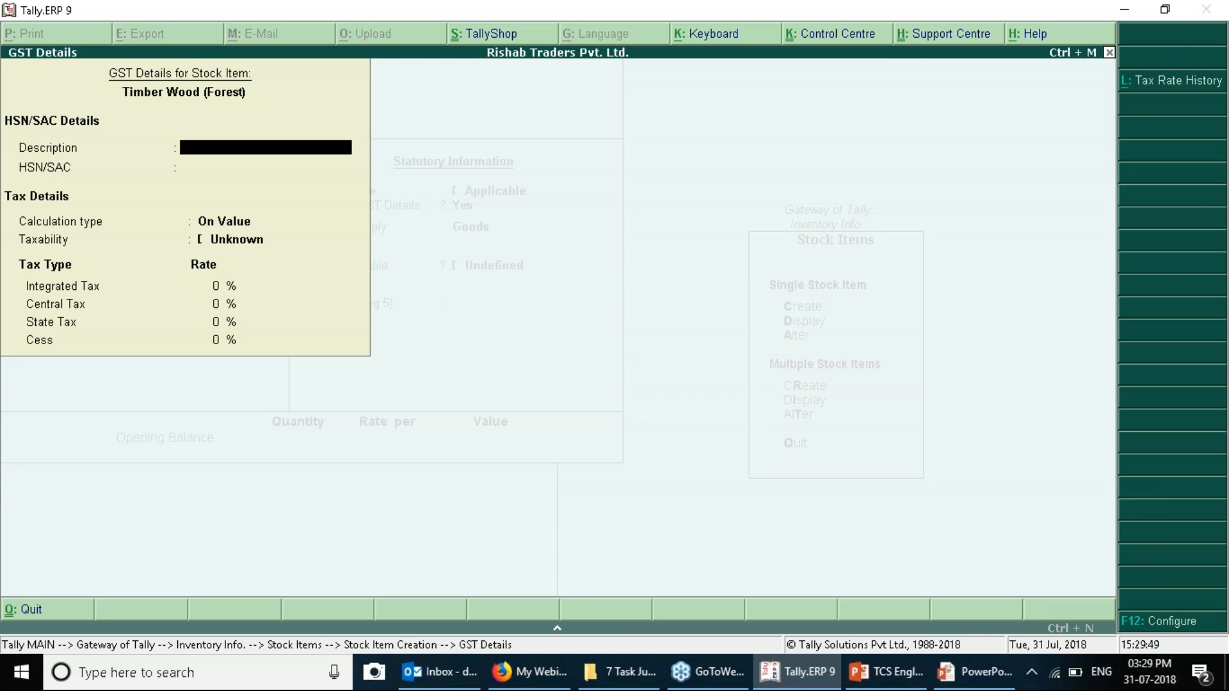
text(Forest Woods)
key(Return)
Copy the HSN code 34552346 from the Scenario-3 slide into the item's HSN/SAC field.
key(alt+Tab)
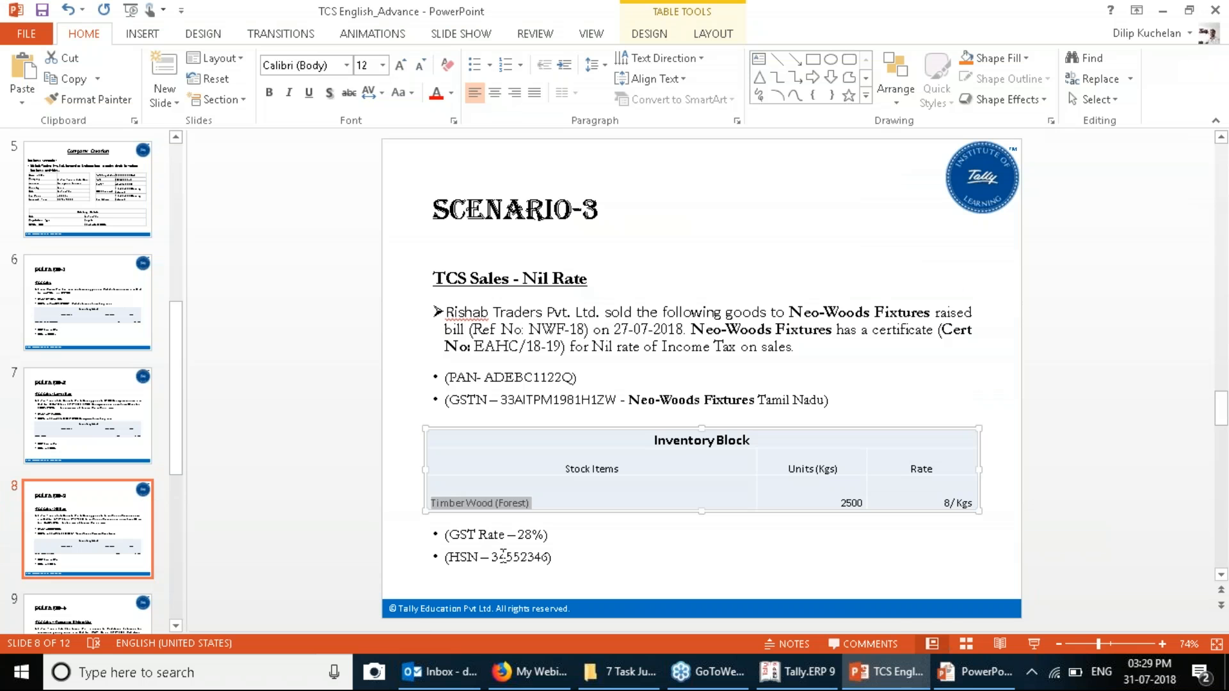
click(519, 557)
double_click(519, 557)
key(ctrl+c)
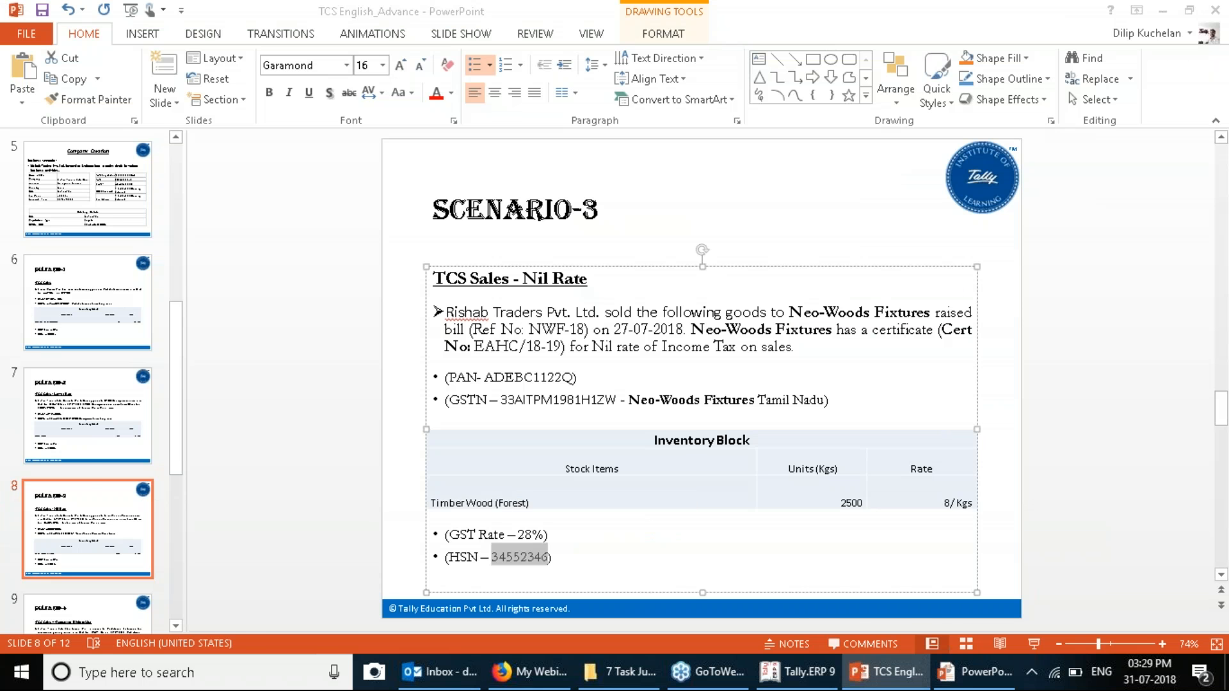
key(alt+Tab)
key(ctrl+alt+v)
key(Return)
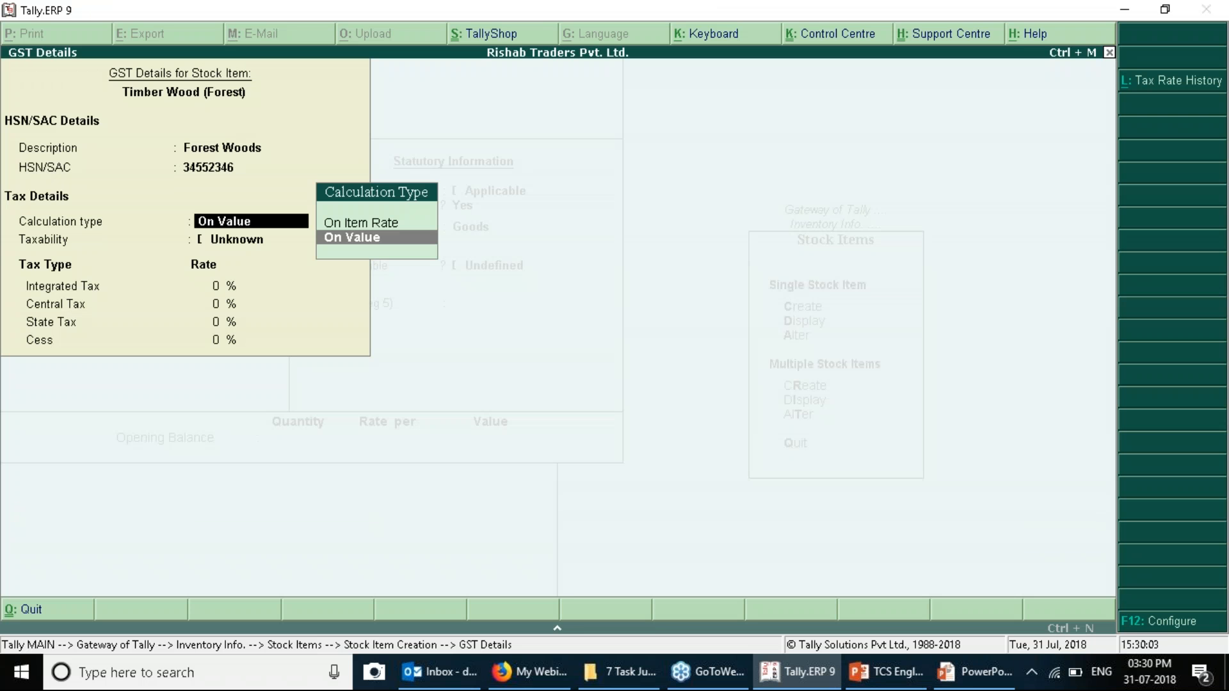
Set the item's GST to Taxable on value with 28% integrated tax and accept the GST details.
key(Return)
key(Down)
key(Down)
key(Down)
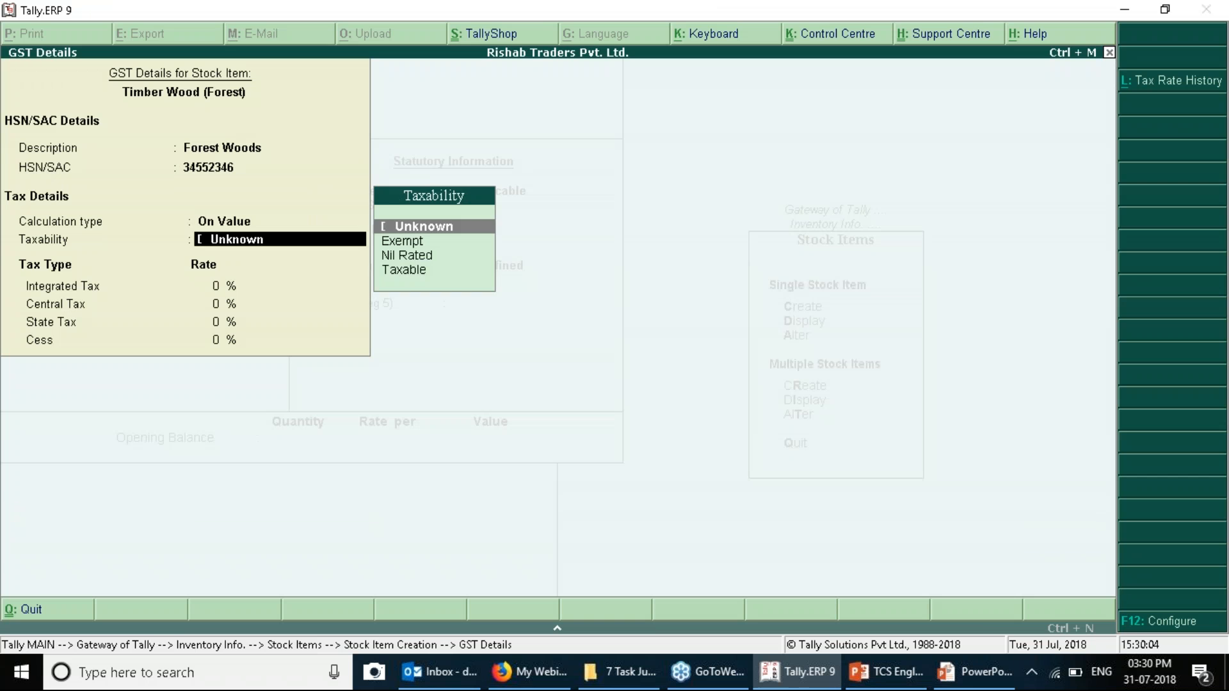
key(Return)
key(alt+Tab)
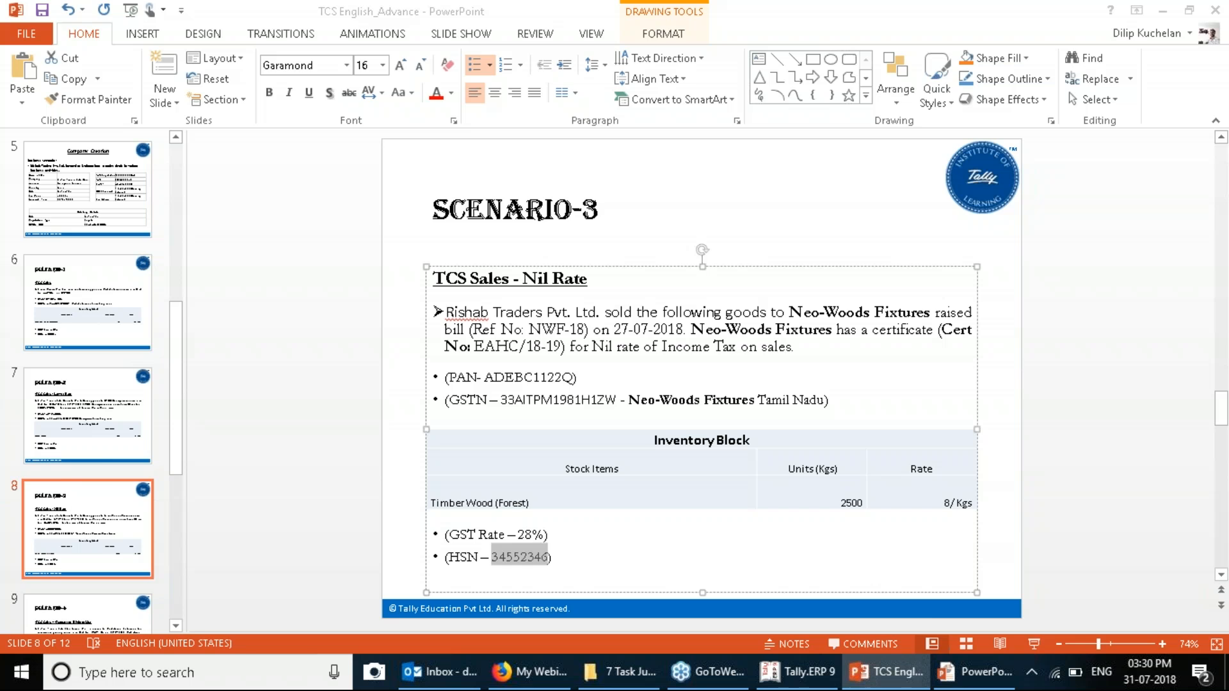
key(alt+Tab)
text(28)
key(Return)
key(Return)
key(Return)
key(Return)
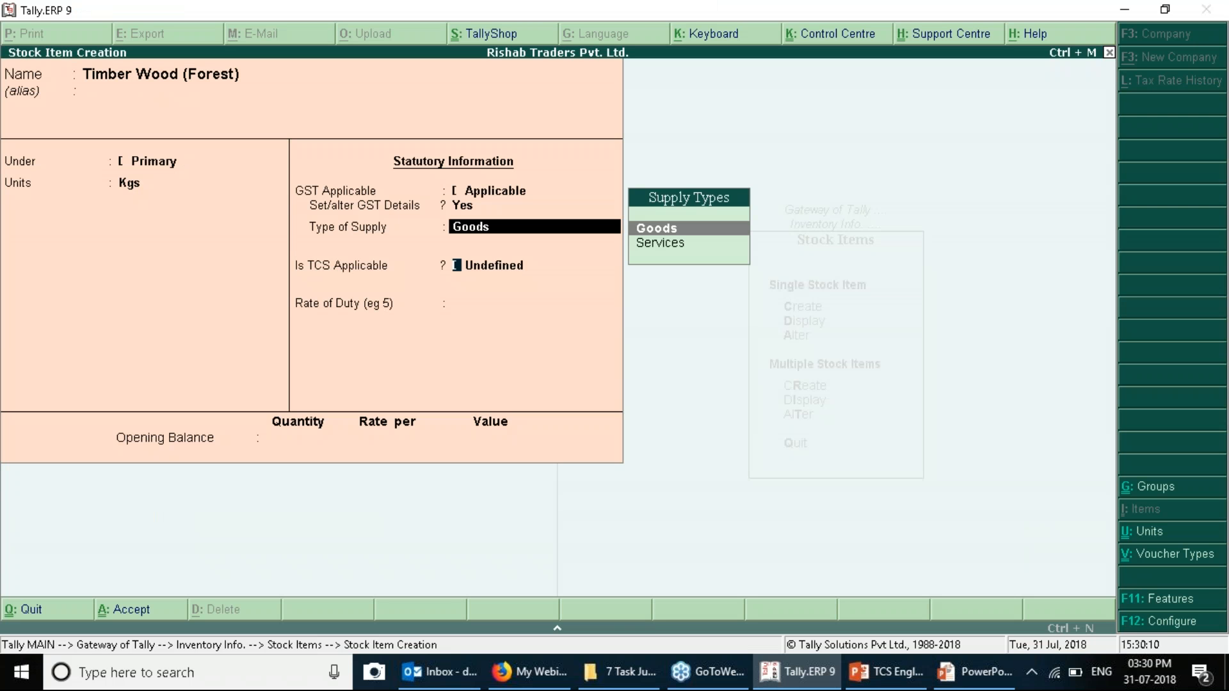
Keep Goods as the type of supply and set TCS to Applicable for the stock item.
key(Return)
key(BackSpace)
key(Down)
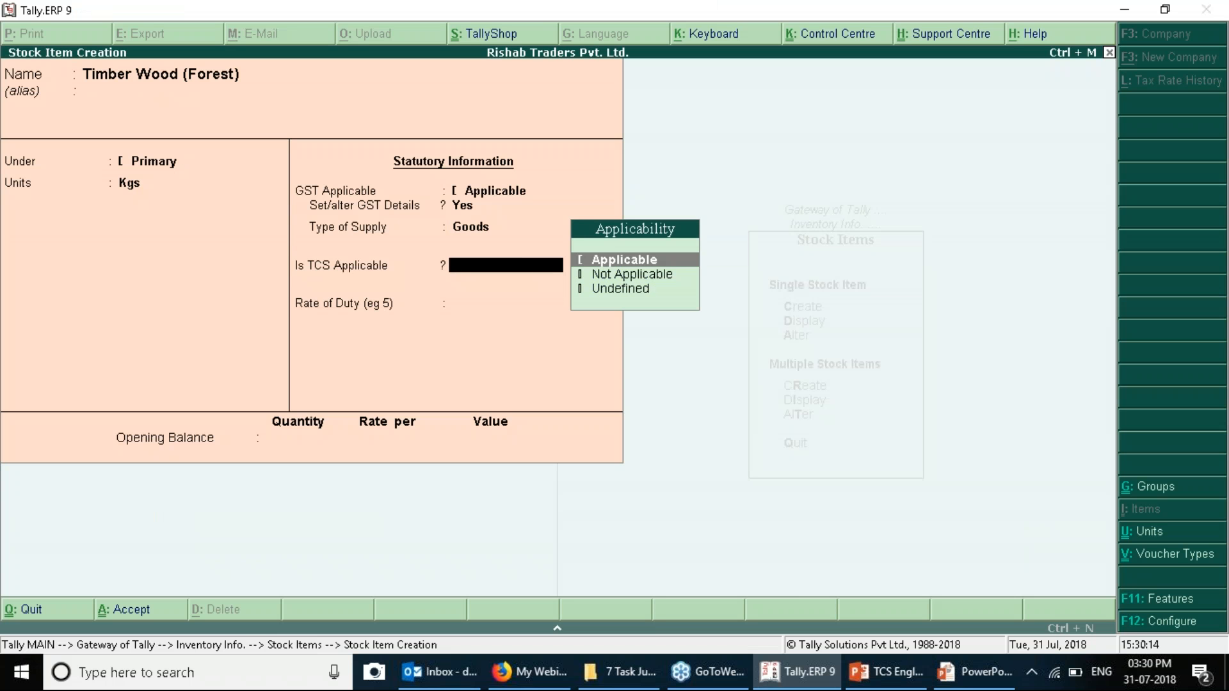
key(Return)
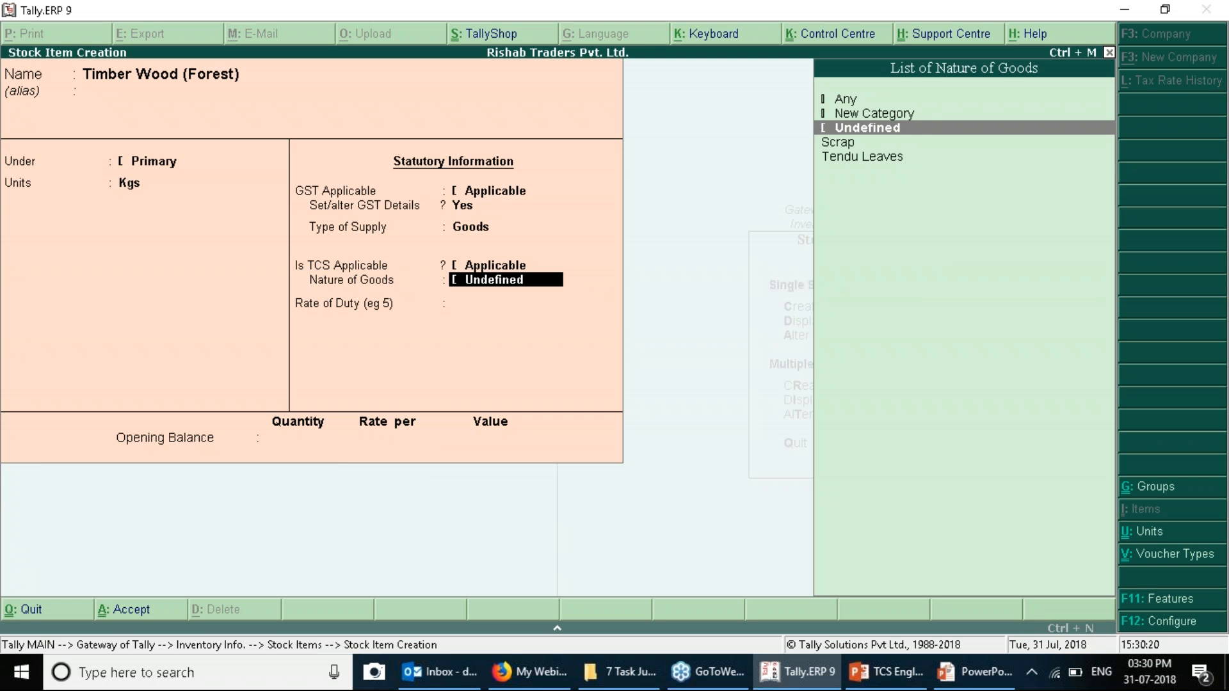
Add a new TCS nature of goods category for the stock item, choosing Timber Obtained Under Forest Lease.
click(909, 116)
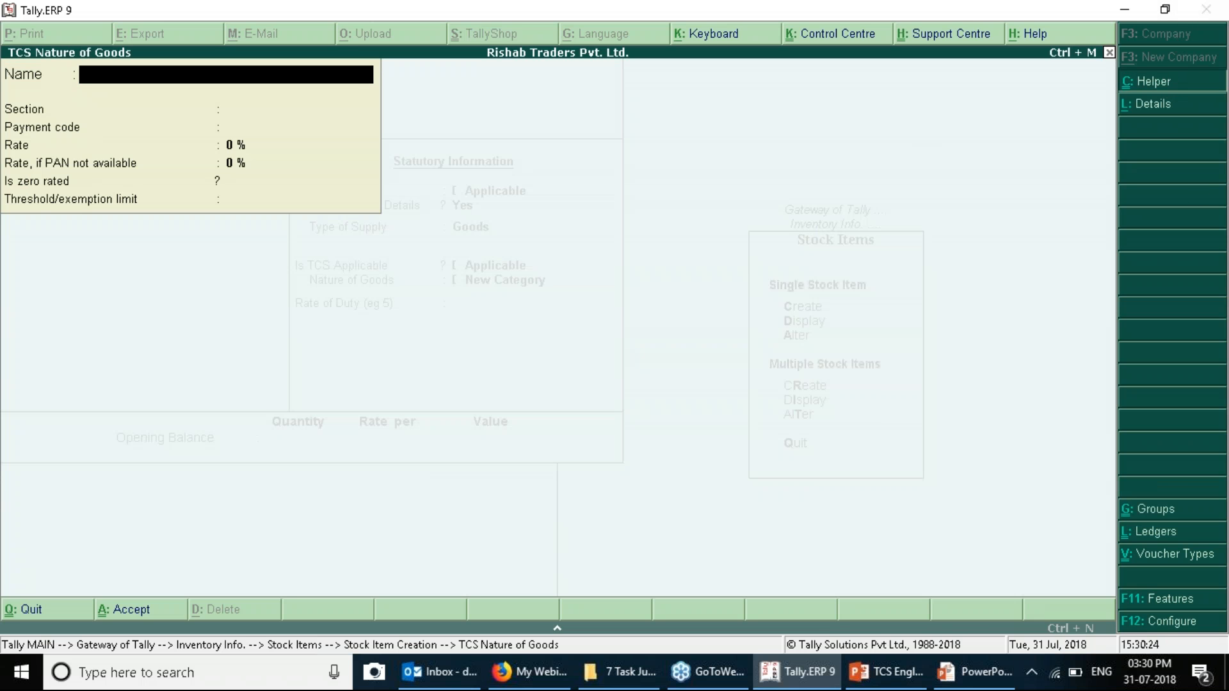
key(Down)
key(Down)
key(Down)
key(Down)
key(Down)
key(Down)
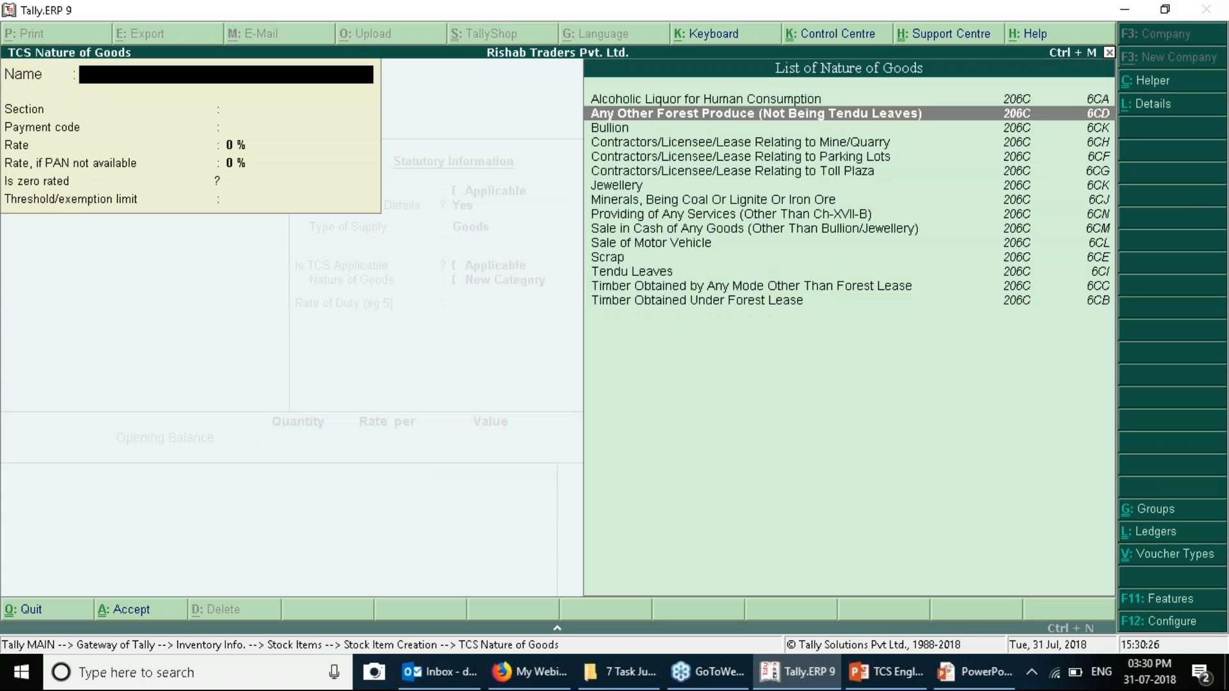
key(Down)
key(Down)
key(Down)
key(Down)
key(Down)
key(Down)
key(Down)
key(Down)
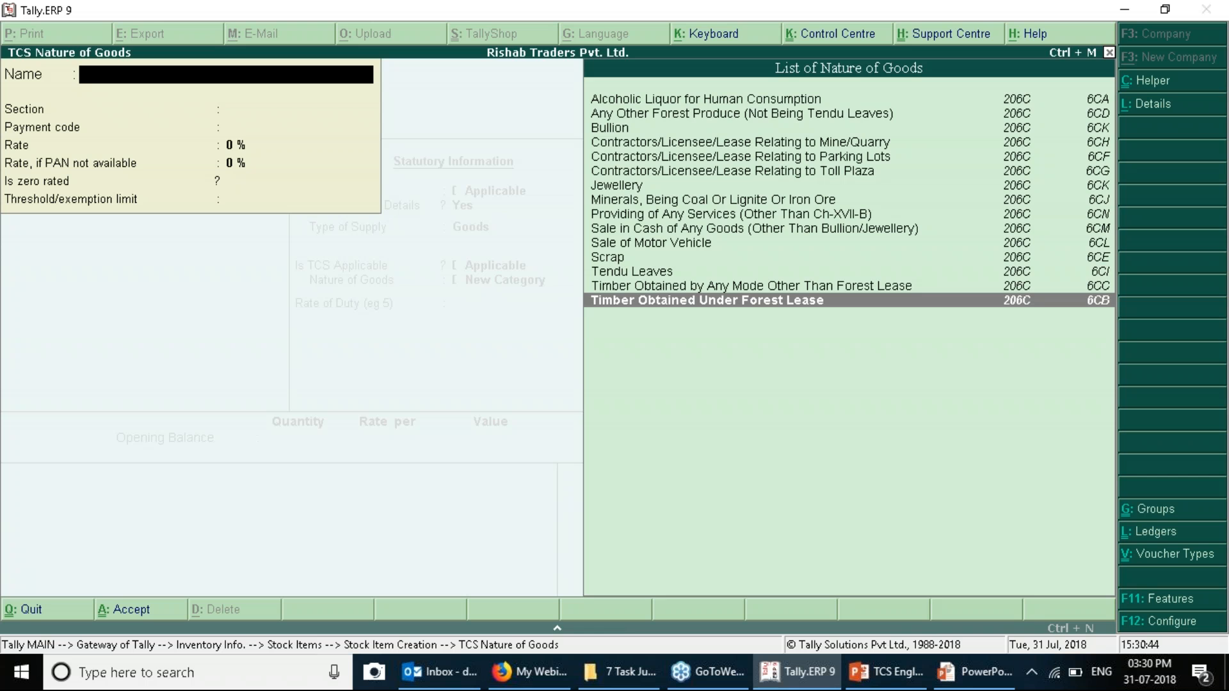
key(Return)
Set the nature of goods' TCS rate to 2.5%, matching the rates slide, and accept the category.
key(Return)
key(Return)
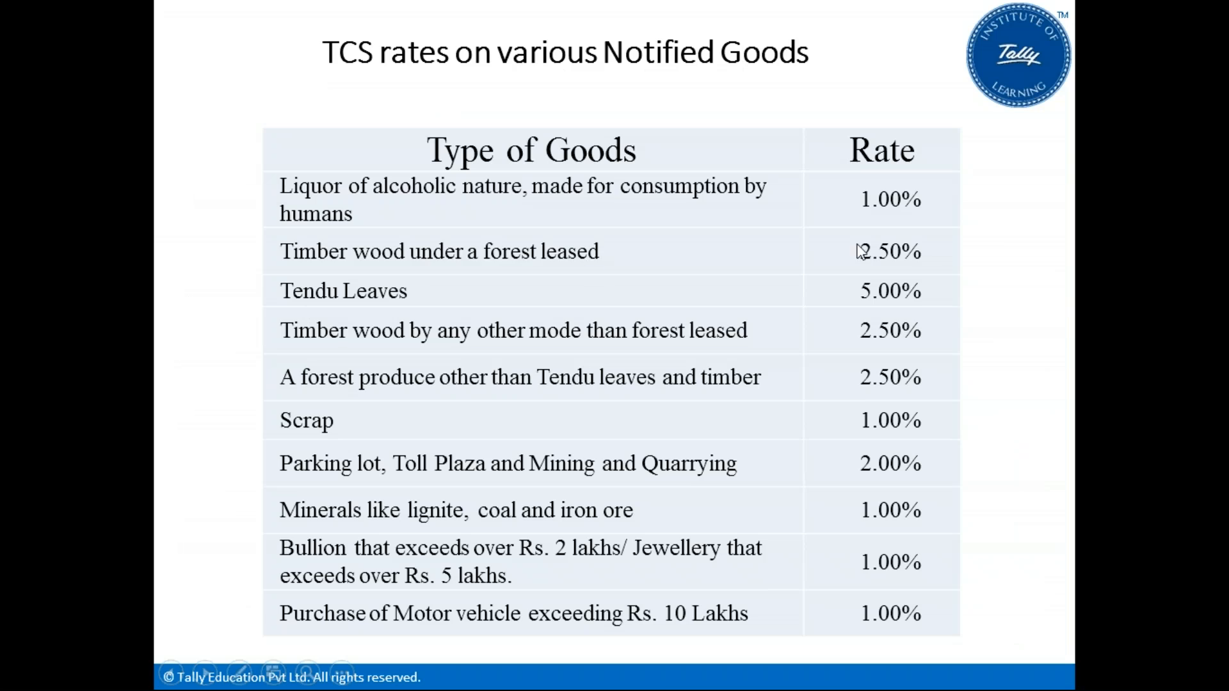
key(alt+Tab)
text(2.5)
key(Return)
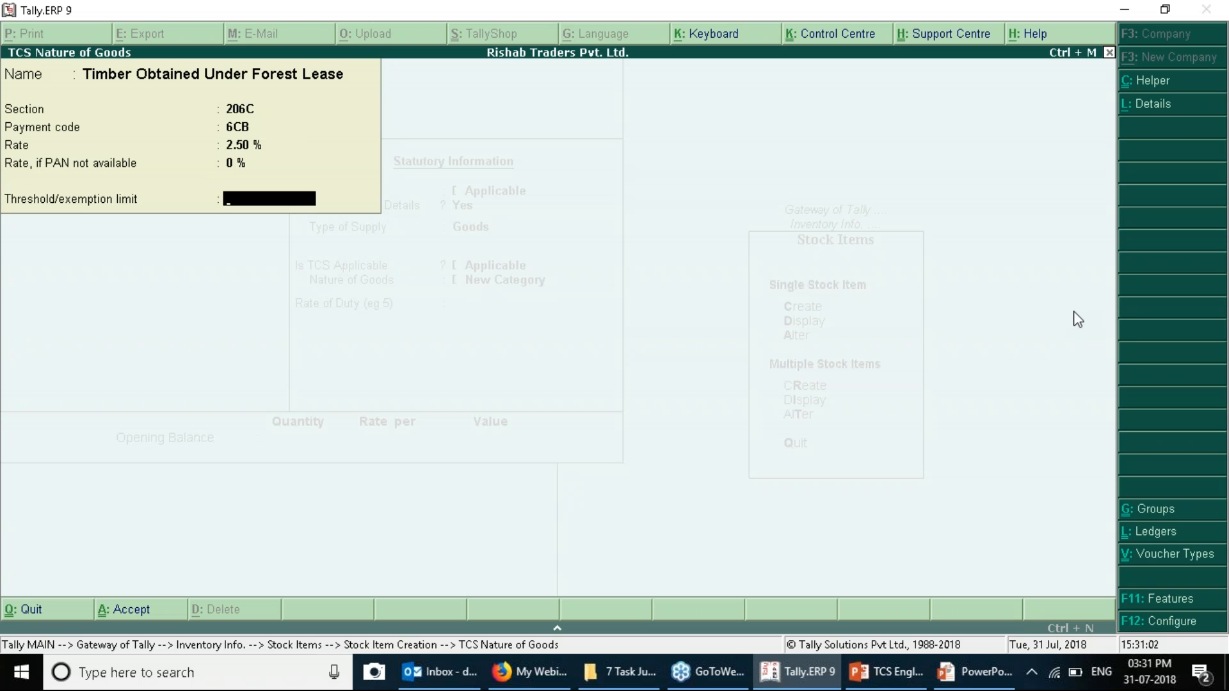
key(Return)
key(Return)
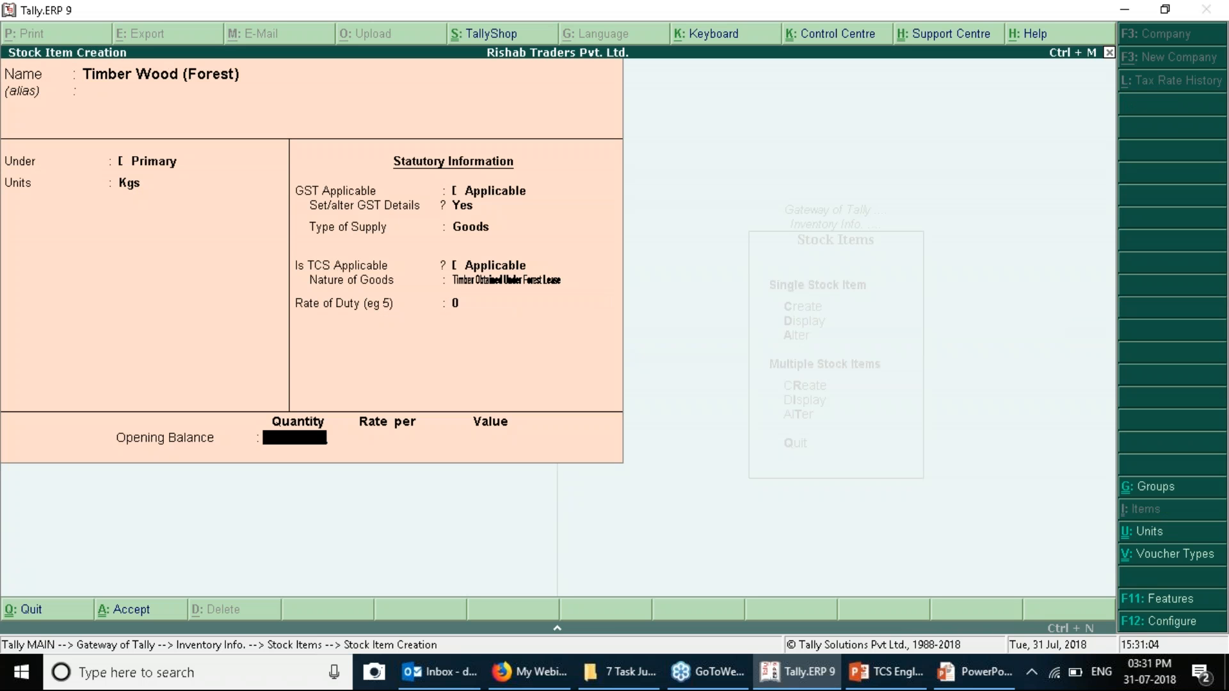
Save the Timber Wood (Forest) stock item without an opening balance and start creating a new ledger.
key(Return)
key(Return)
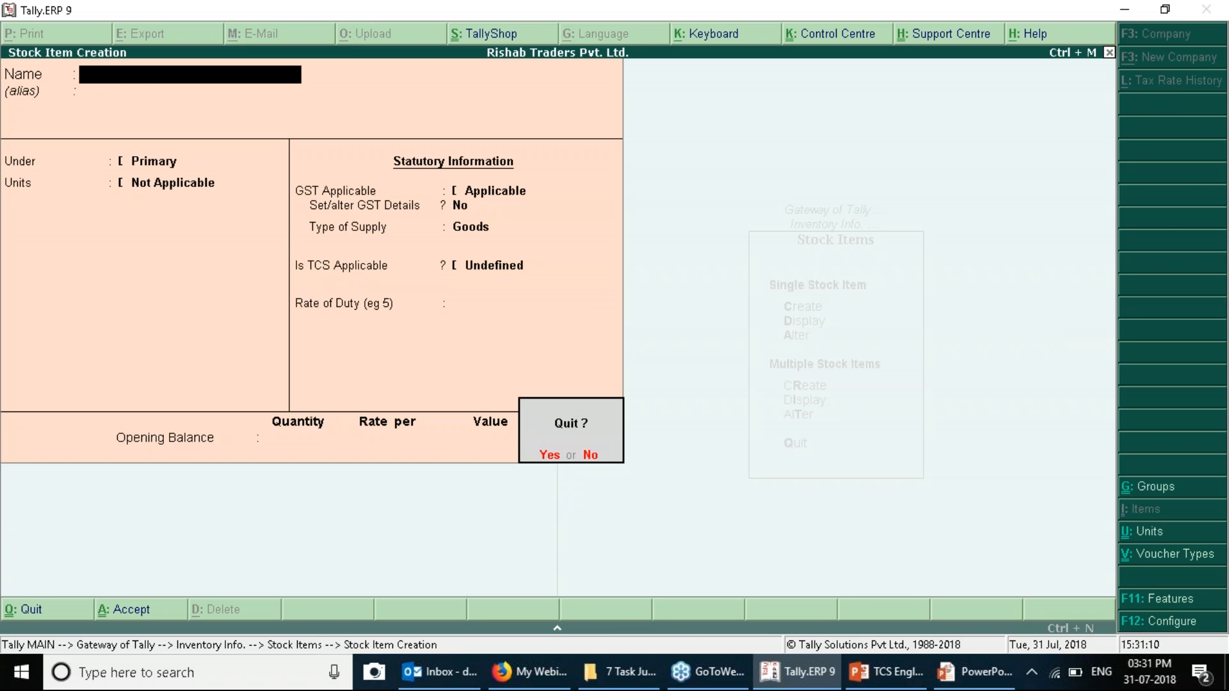
key(Escape)
key(Escape)
key(Escape)
key(Up)
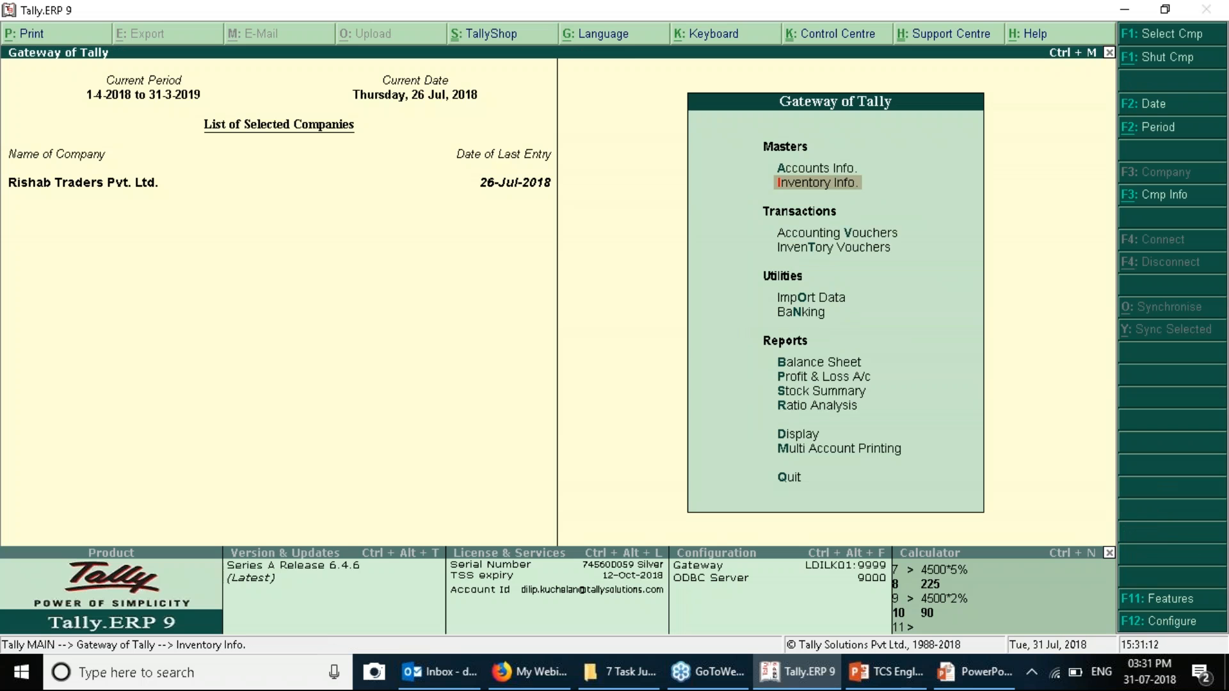
key(Return)
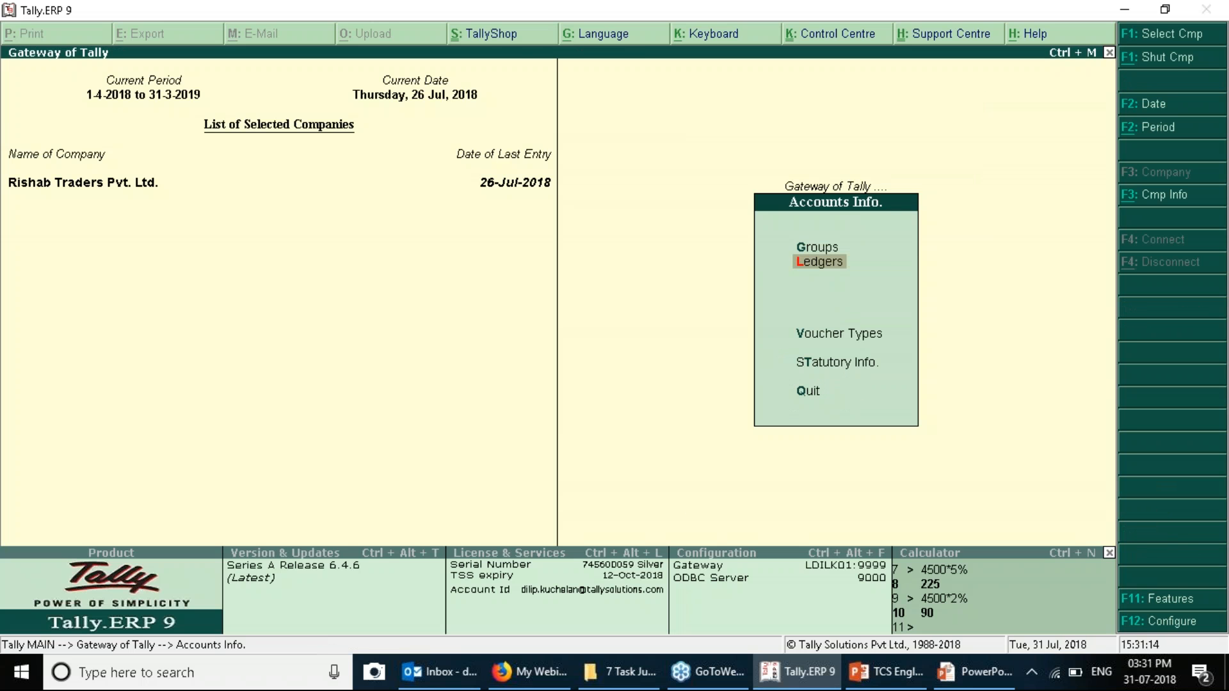
key(Return)
key(Return)
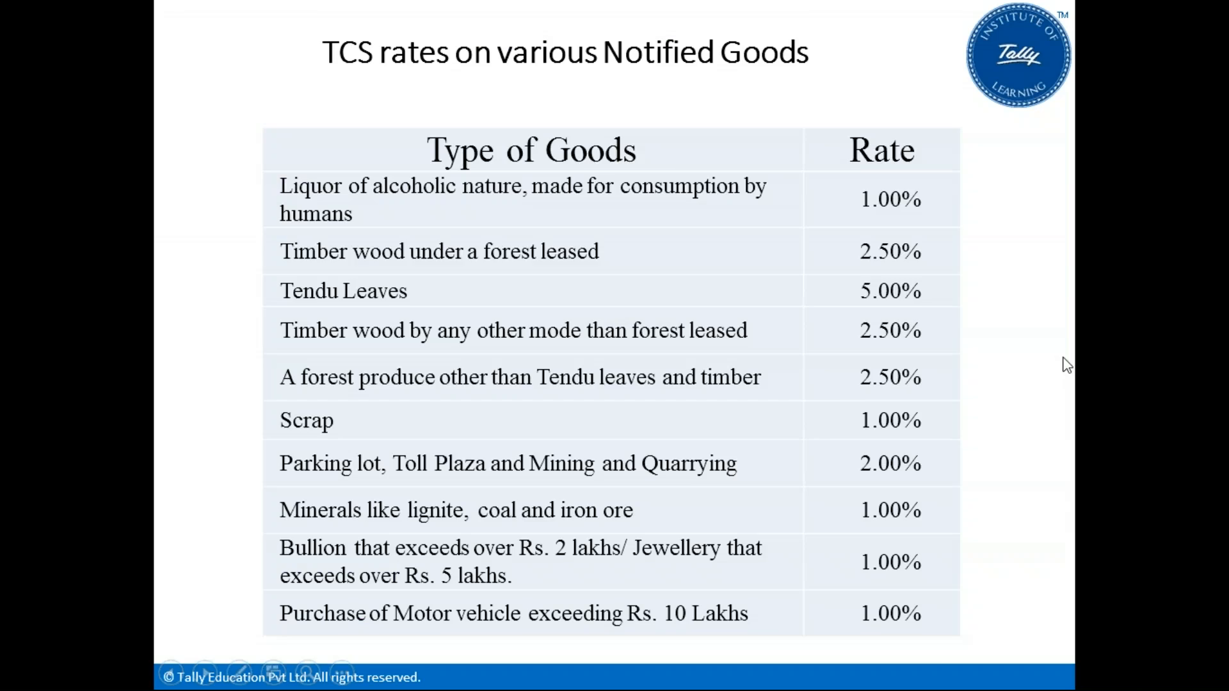
key(alt+Tab)
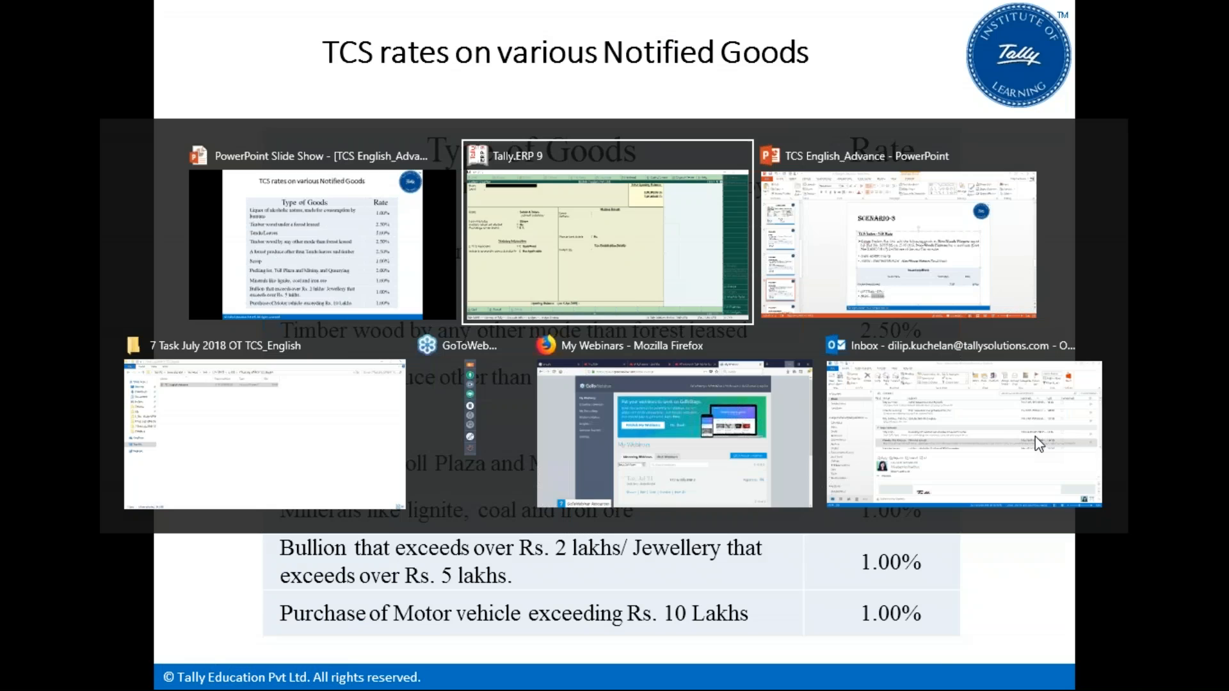
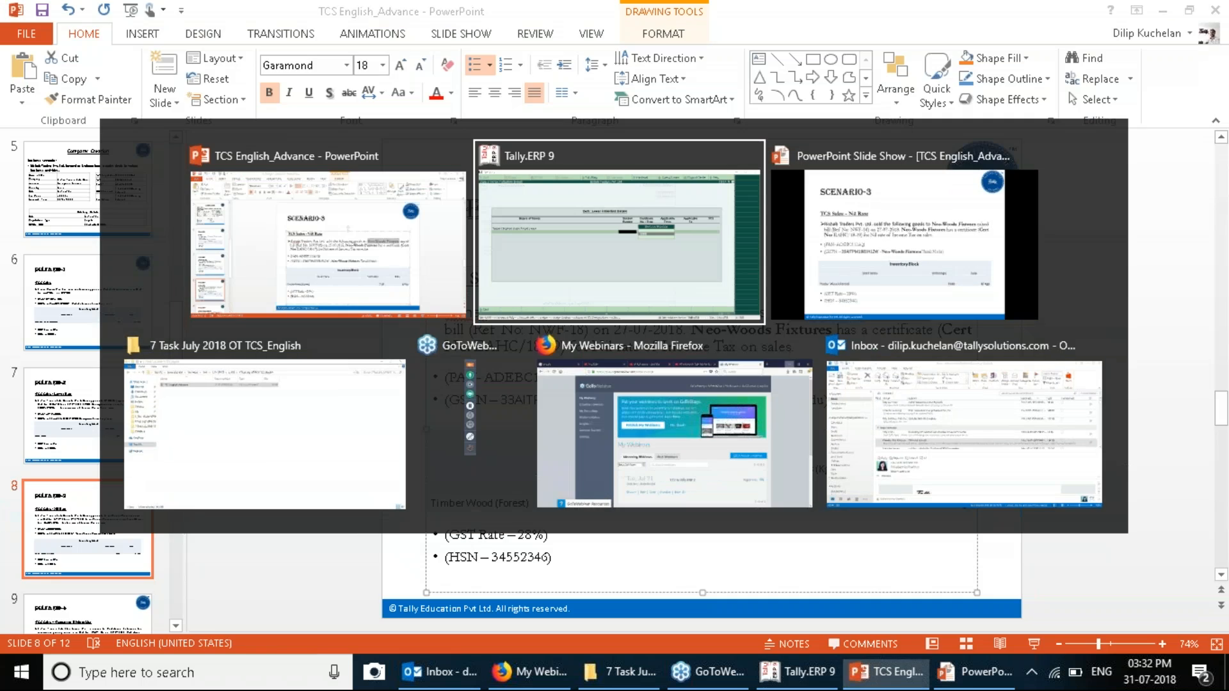
Copy certificate number EAHC/18-19 from the Scenario-3 slide into the Zero / Lower Collection Details for Timber Obtained Under Forest Lease.
key(Return)
key(alt+Tab)
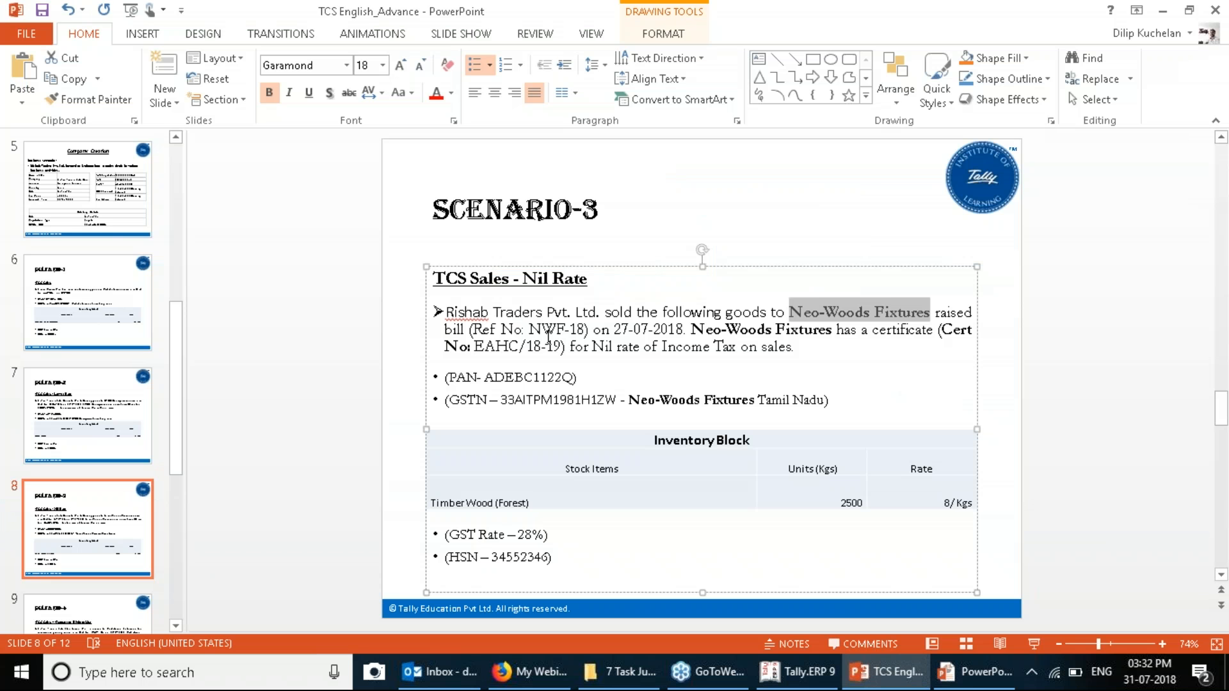
click(475, 344)
drag(476, 344, 562, 350)
key(alt+Tab)
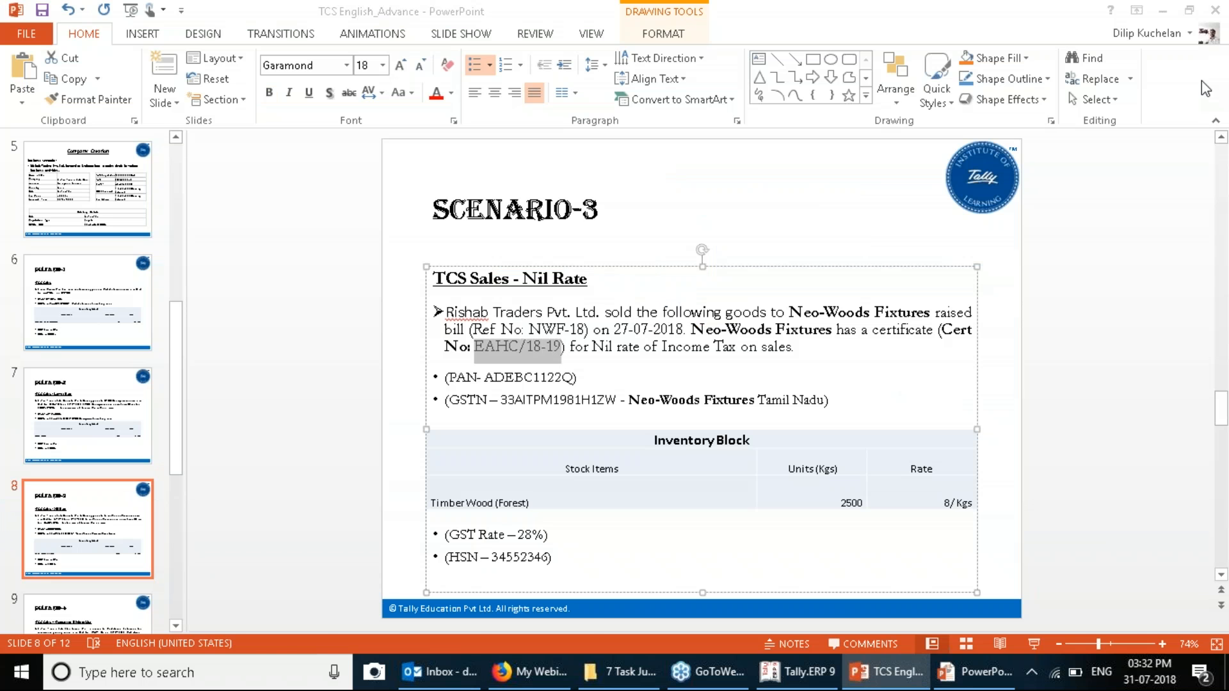
key(Return)
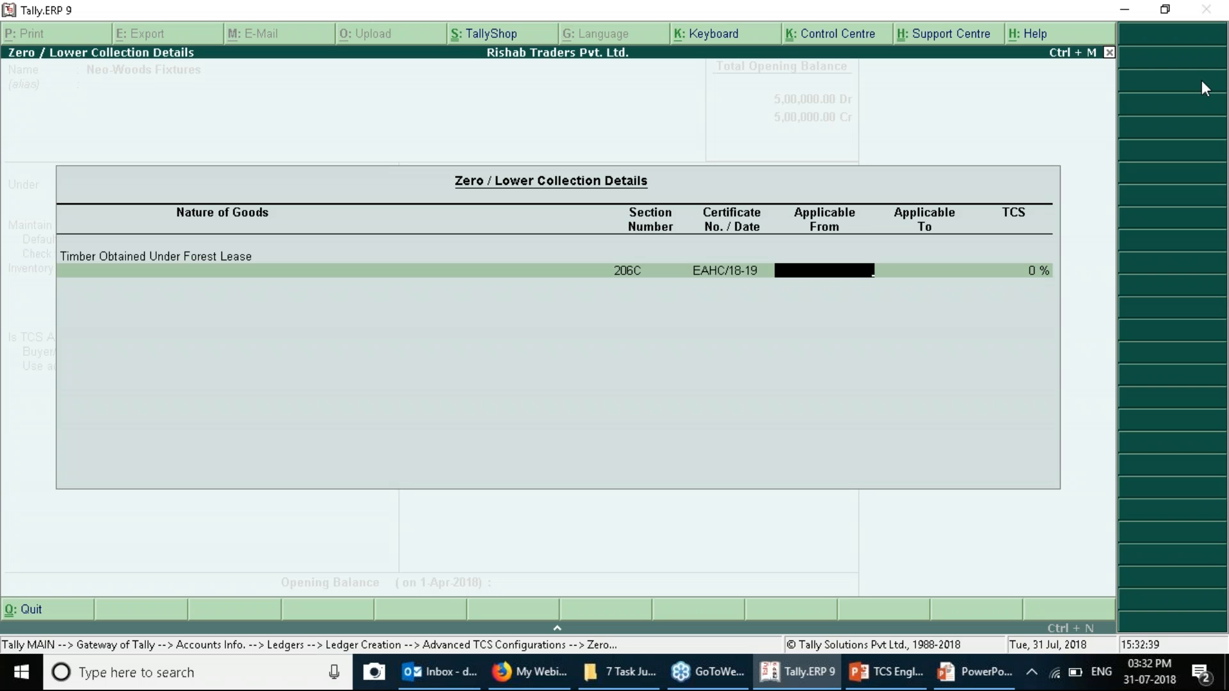
Make the certificate applicable from 1-4-2018 to 31-3-2019 with 0% TCS and close the collection details.
text(1-4)
key(Return)
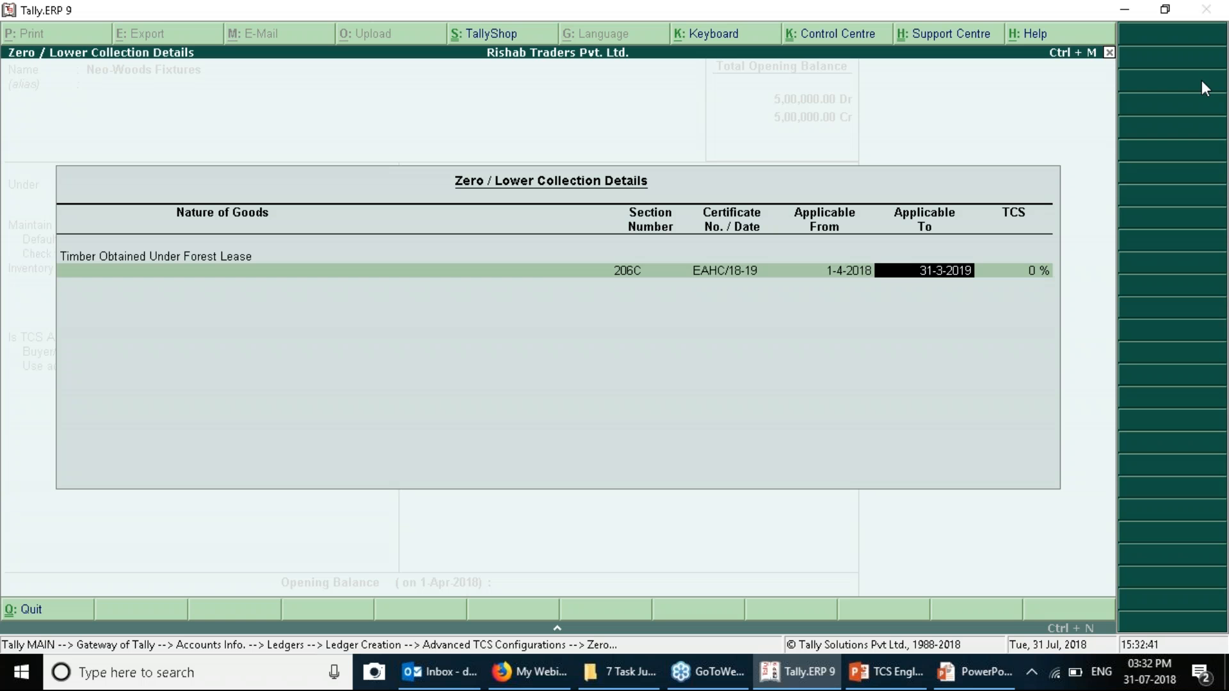
key(Return)
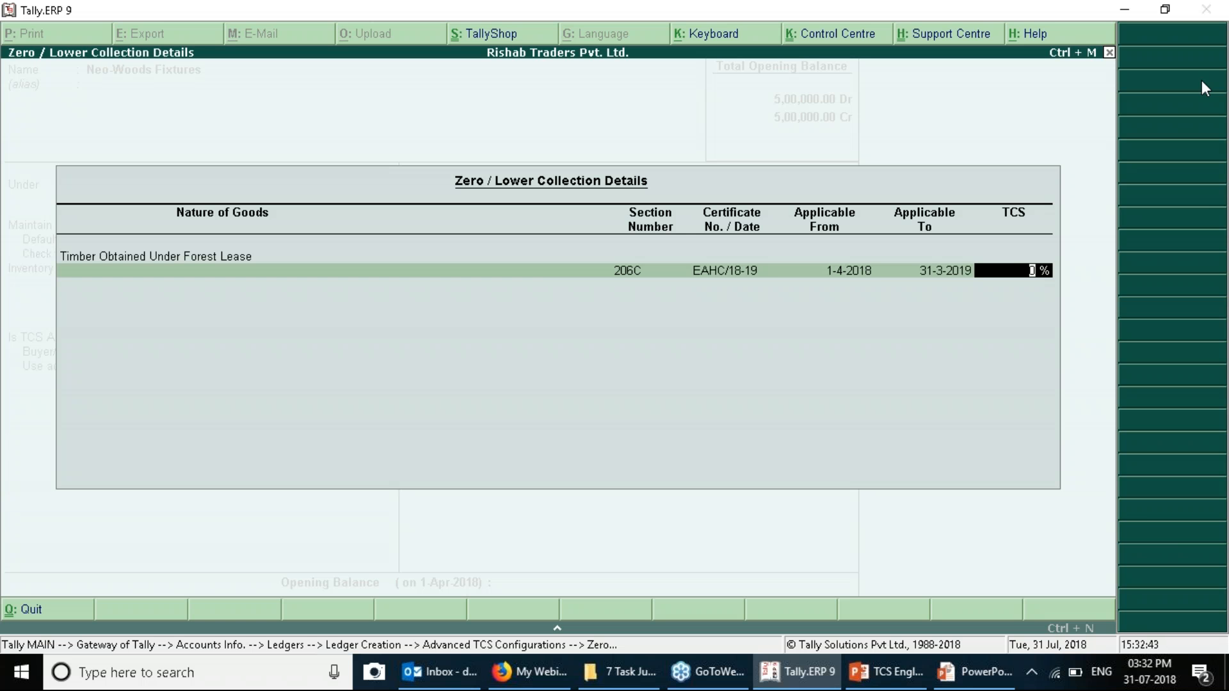
key(Return)
key(Return)
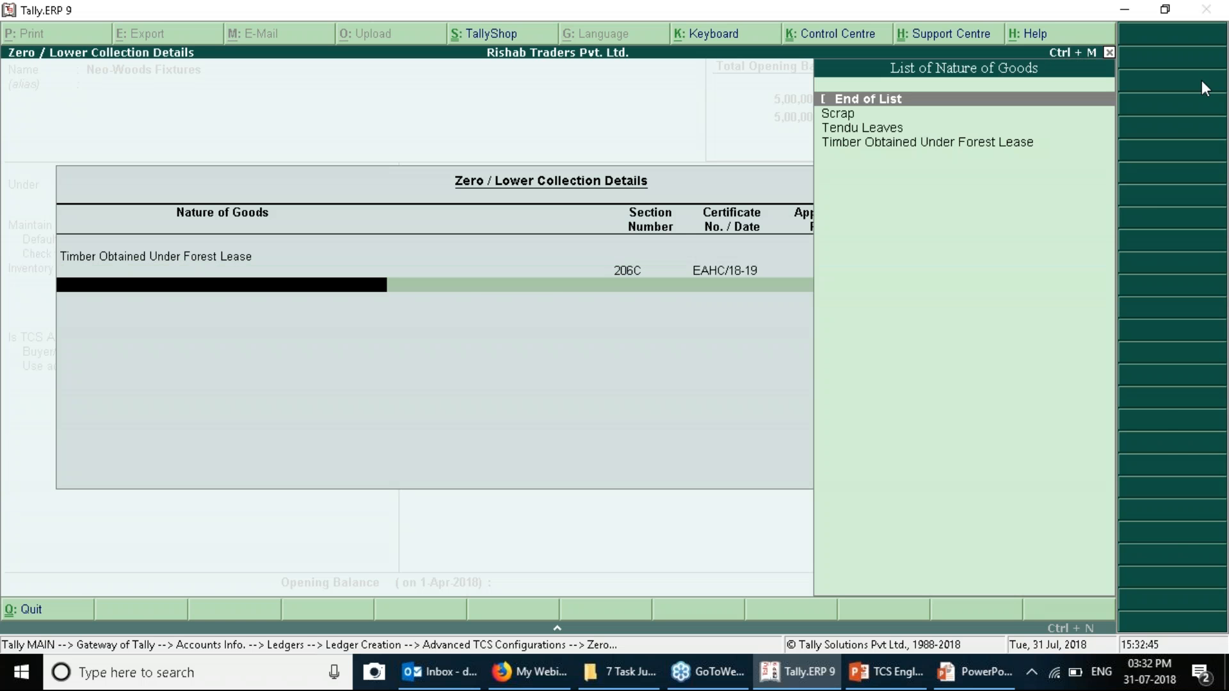
key(Return)
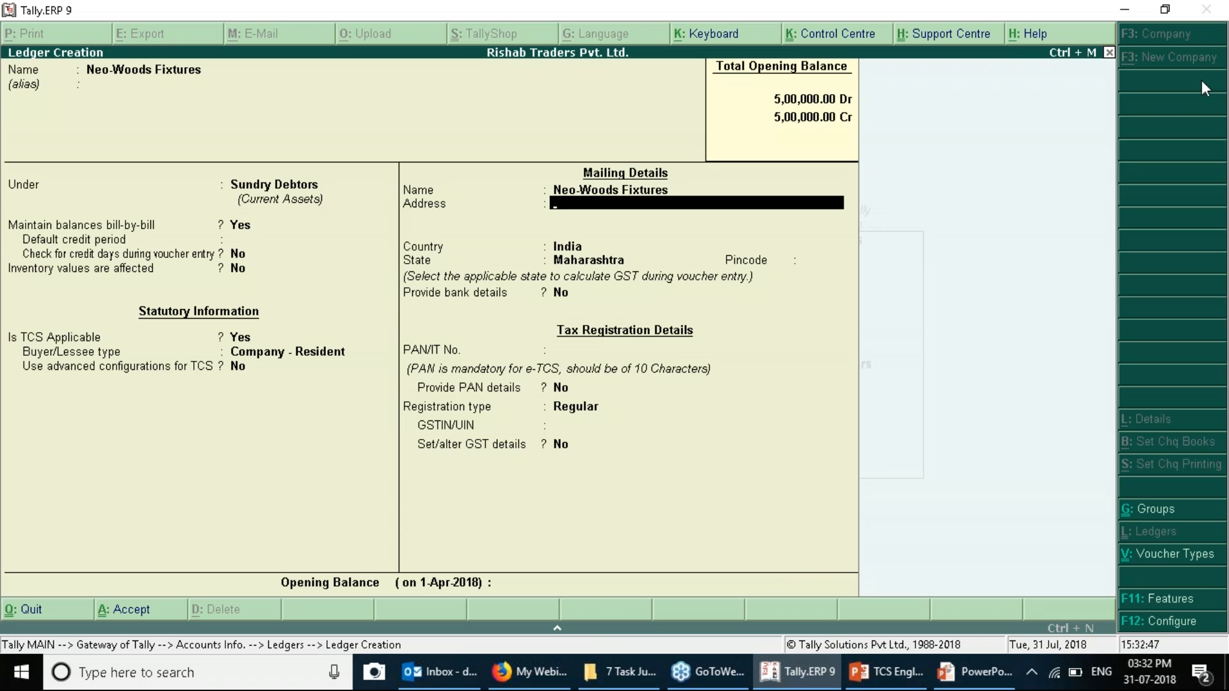
Keep India as the country and set the Neo-Woods Fixtures ledger's state to Tamil Nadu.
key(Return)
key(Return)
text(Ta)
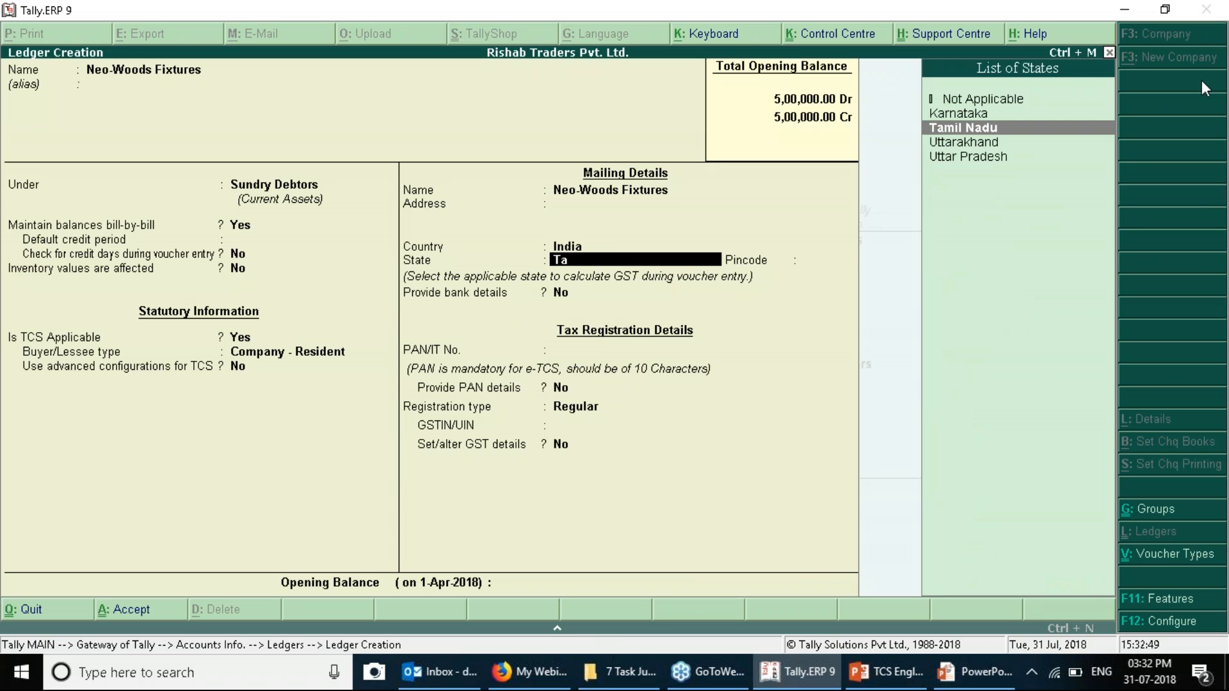
key(Return)
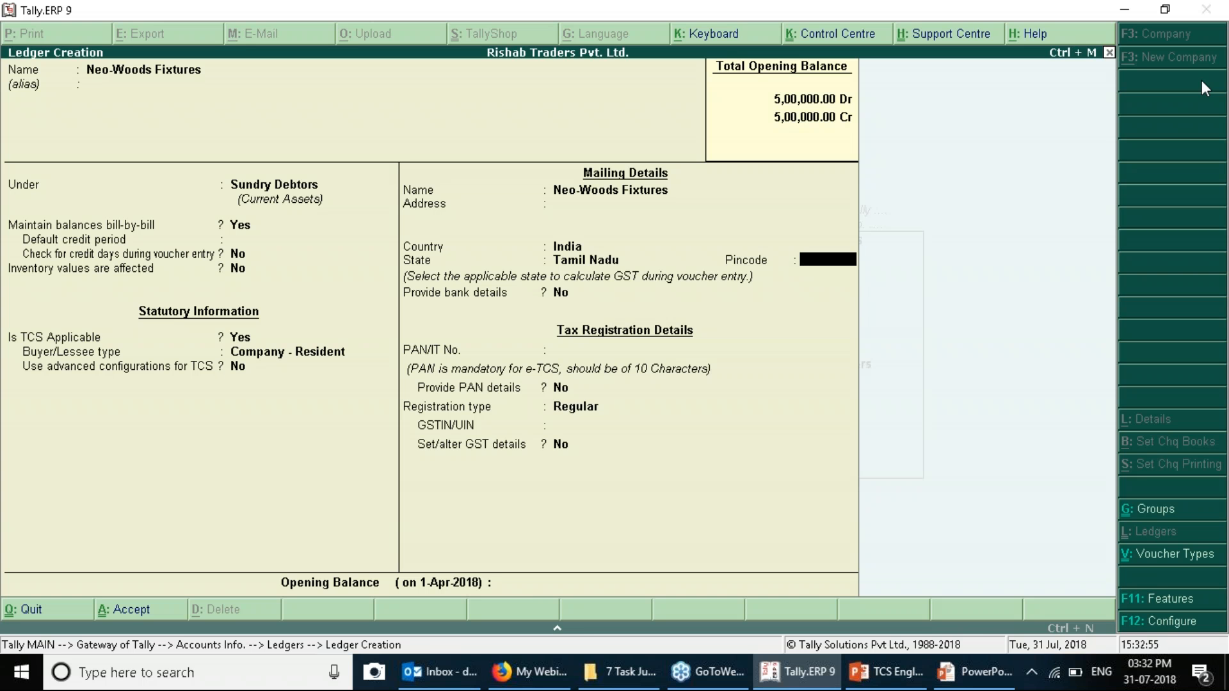
Copy the buyer's PAN from the Scenario-3 slide into the ledger and keep the registration type Regular.
key(Return)
key(Return)
key(alt+Tab)
double_click(509, 379)
key(alt+Tab)
text(ADEBC1122Q)
key(Return)
key(Return)
key(Return)
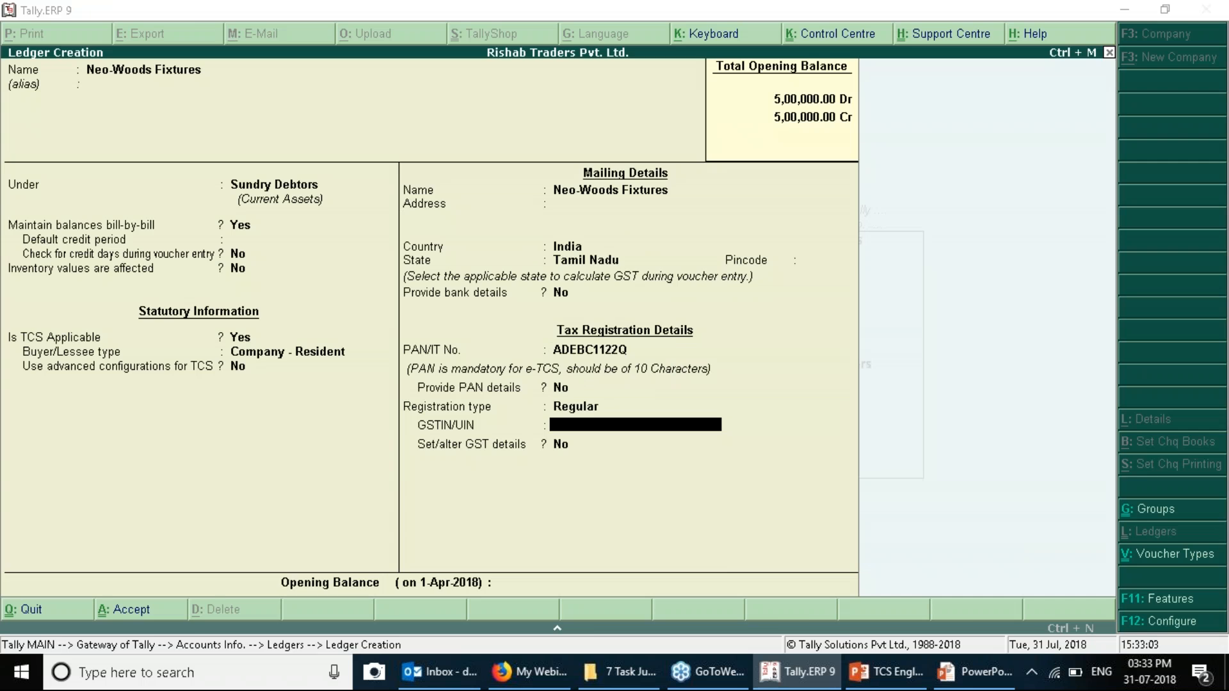
Copy the buyer's GST number from the slide into the GSTIN/UIN field and save the Neo-Woods Fixtures ledger.
key(alt+Tab)
drag(500, 400, 618, 403)
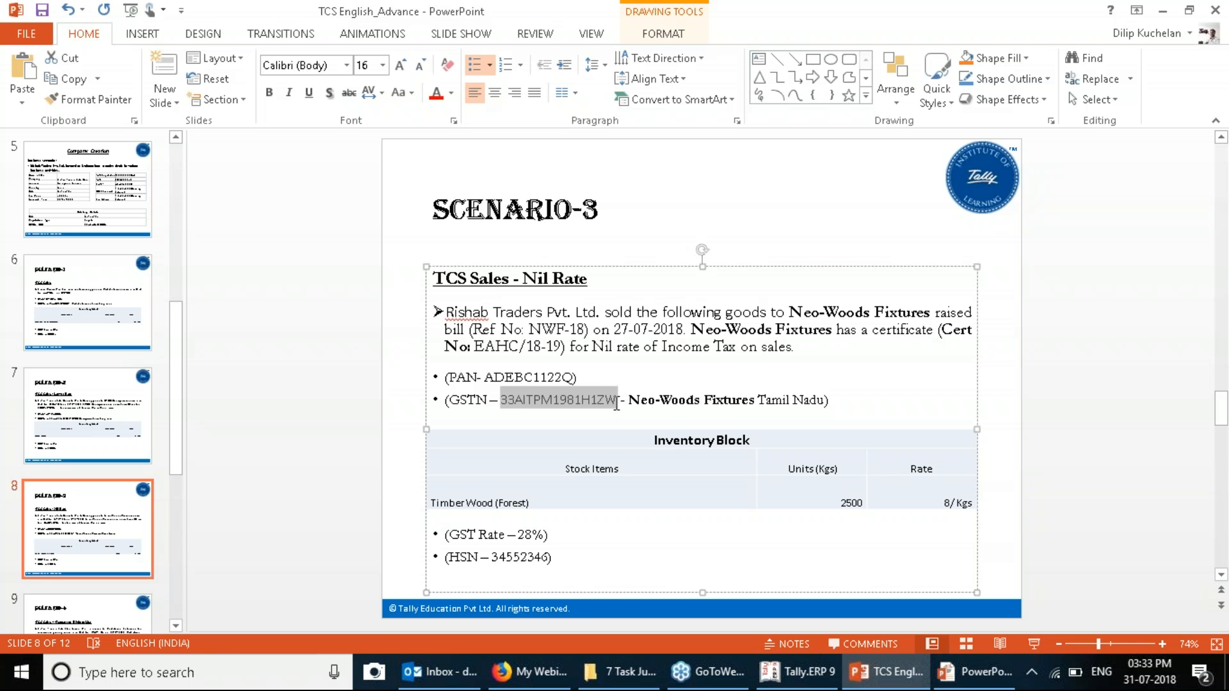
key(shift+Left)
key(shift+Right)
key(alt+Tab)
key(ctrl+alt+v)
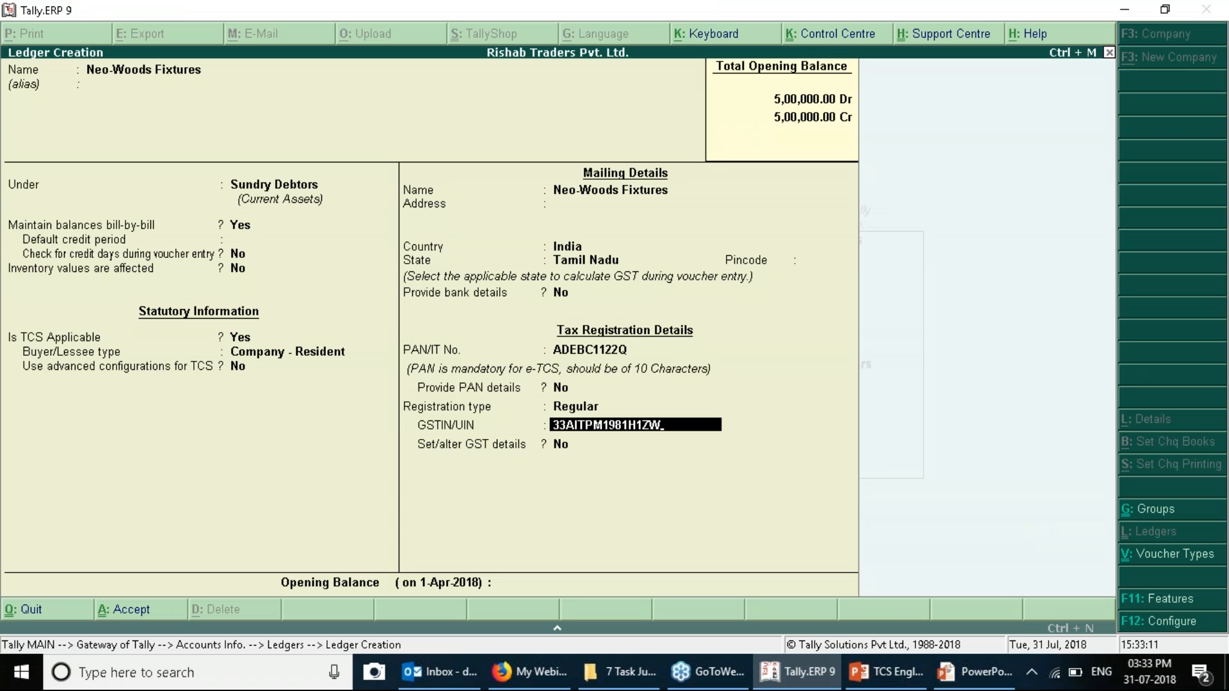
key(Return)
key(Return)
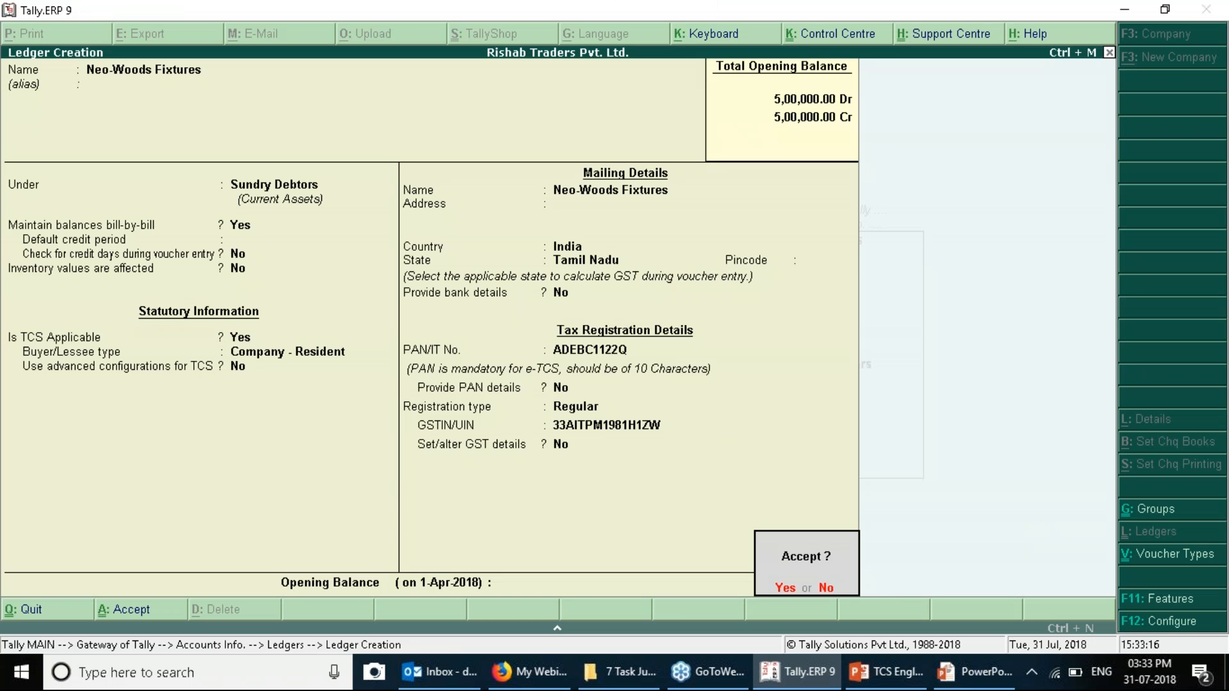
key(Return)
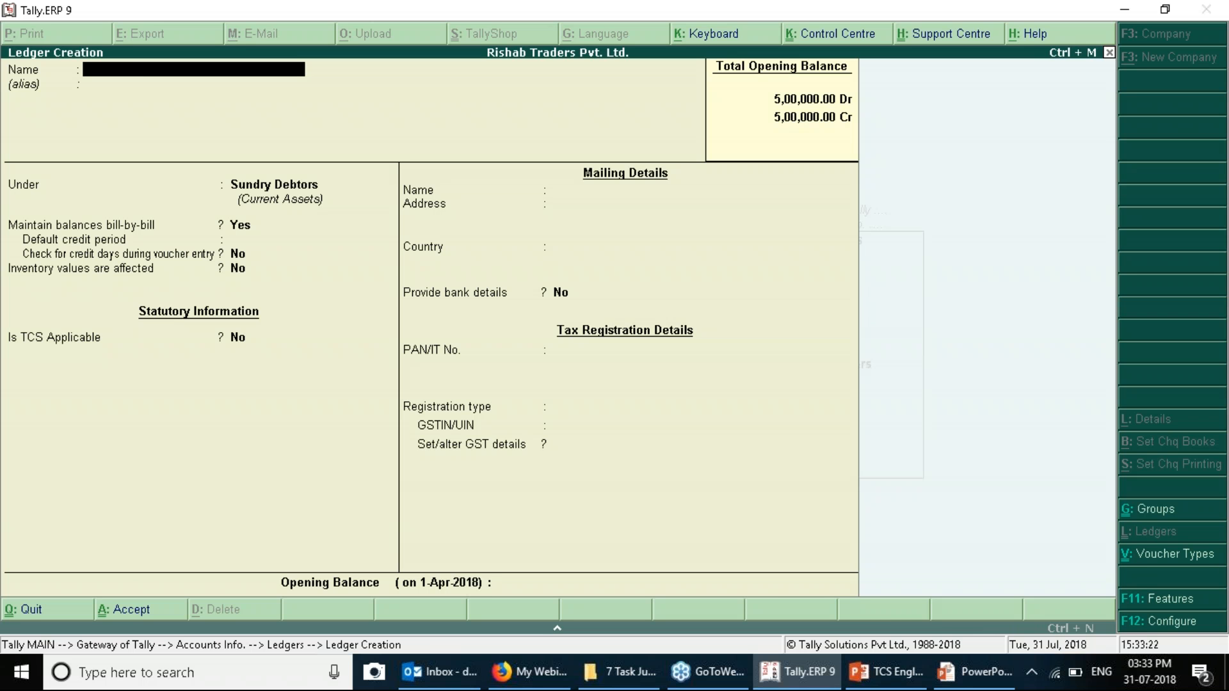
Name the new ledger TCS on Forest Timbers.
text(TCS on)
text( Fores)
text(t Pro,)
key(BackSpace)
key(BackSpace)
key(BackSpace)
key(BackSpace)
text(Woods)
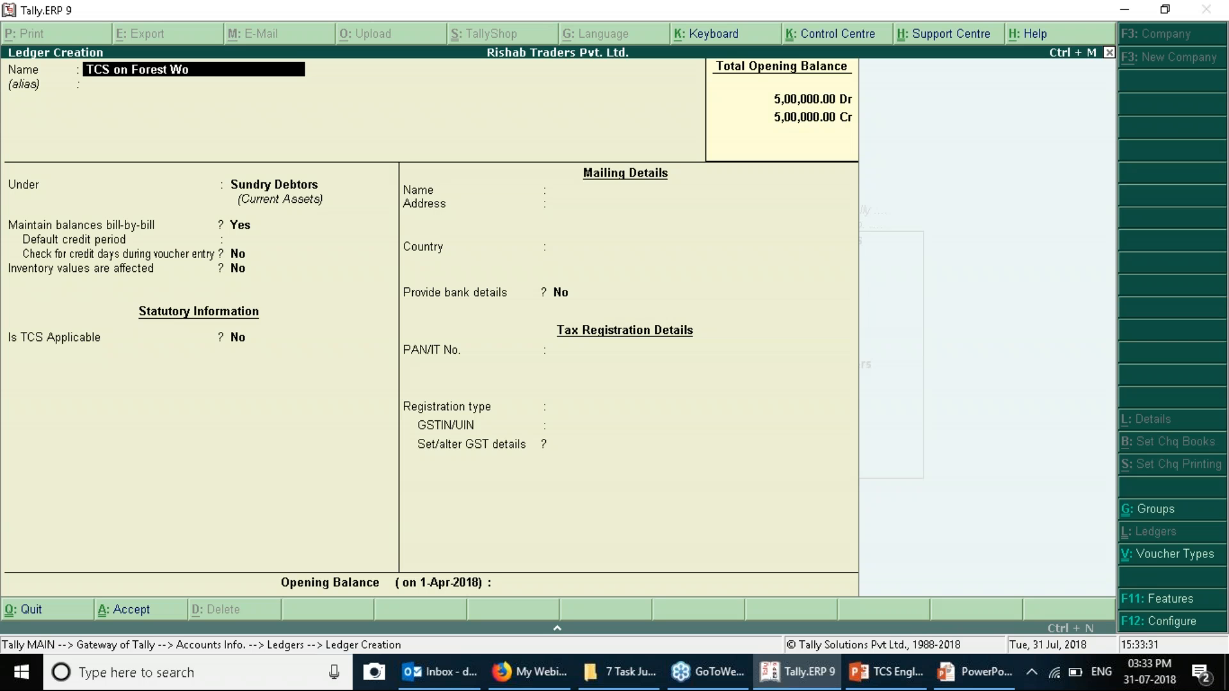
key(BackSpace)
key(BackSpace)
key(BackSpace)
key(BackSpace)
key(BackSpace)
key(BackSpace)
text(Timbers)
key(Return)
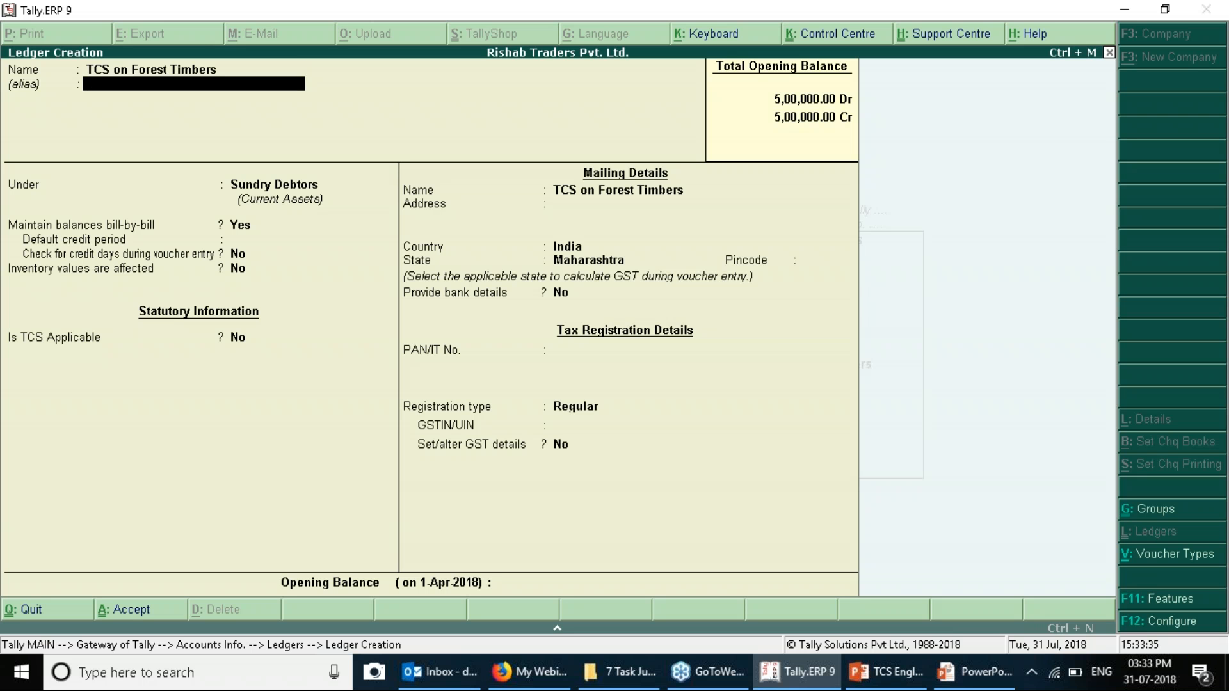
Place the ledger under Duties & Taxes and set its type of duty/tax to TCS.
key(Return)
text(Du)
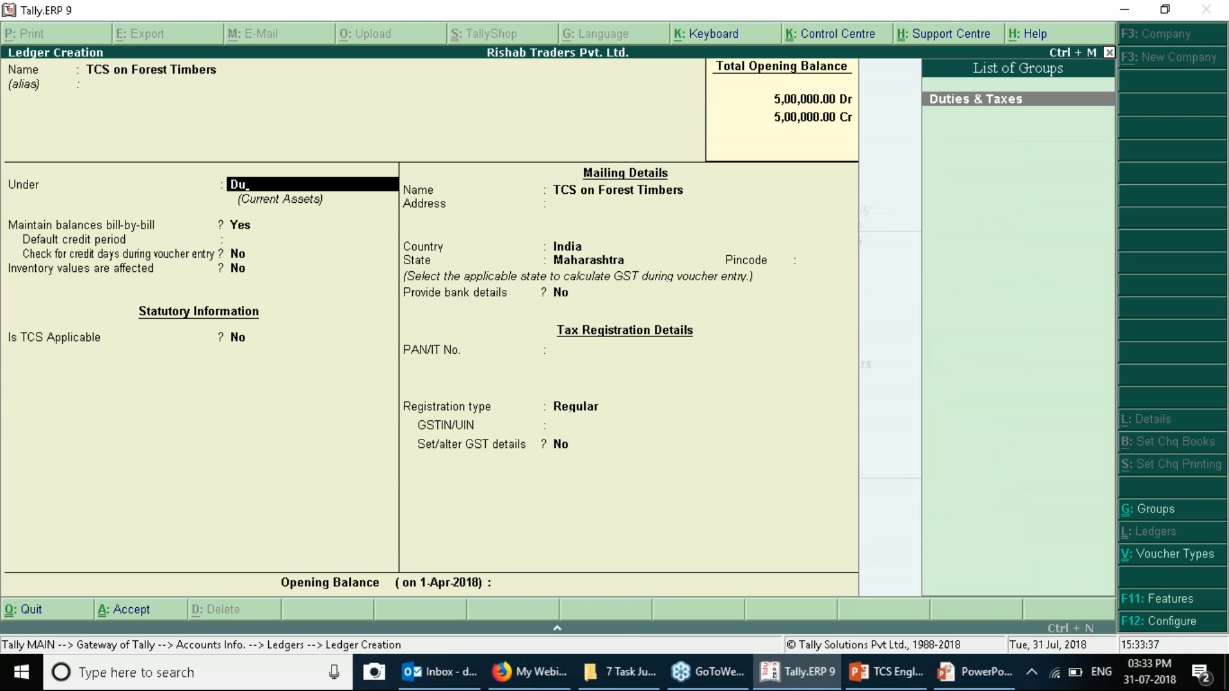
key(Return)
key(Down)
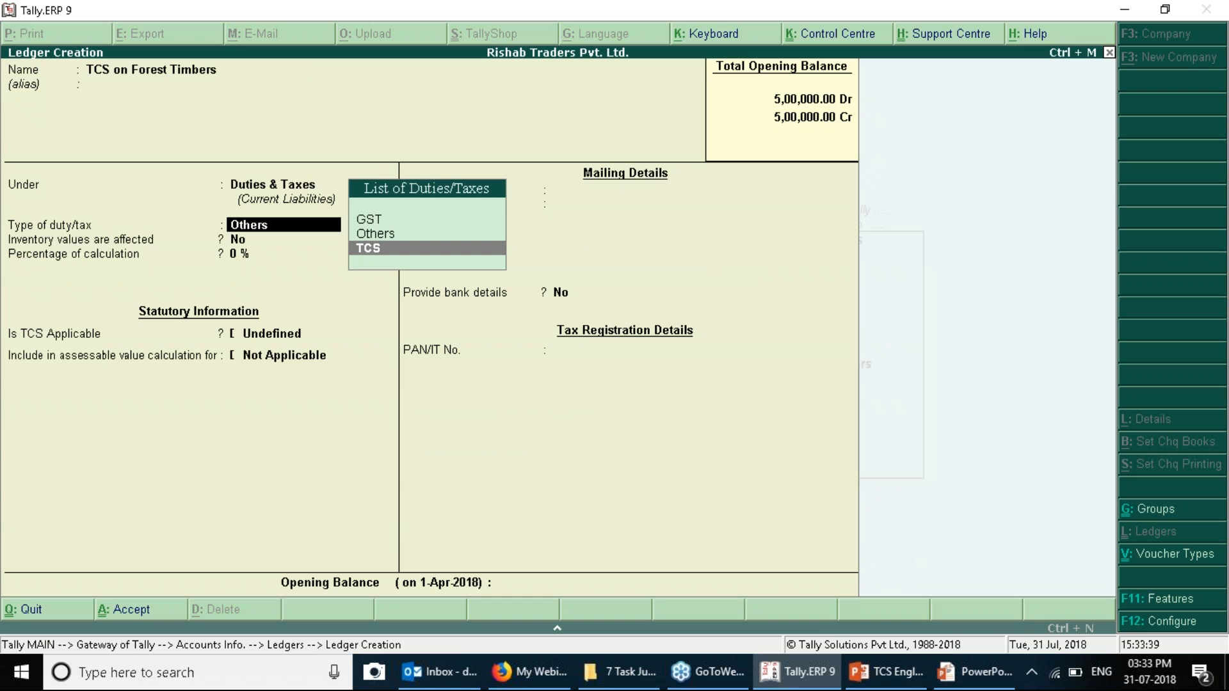
key(Return)
Set the tax ledger's nature of goods to Timber Obtained Under Forest Lease and save the ledger.
key(Down)
key(Down)
key(Down)
key(Down)
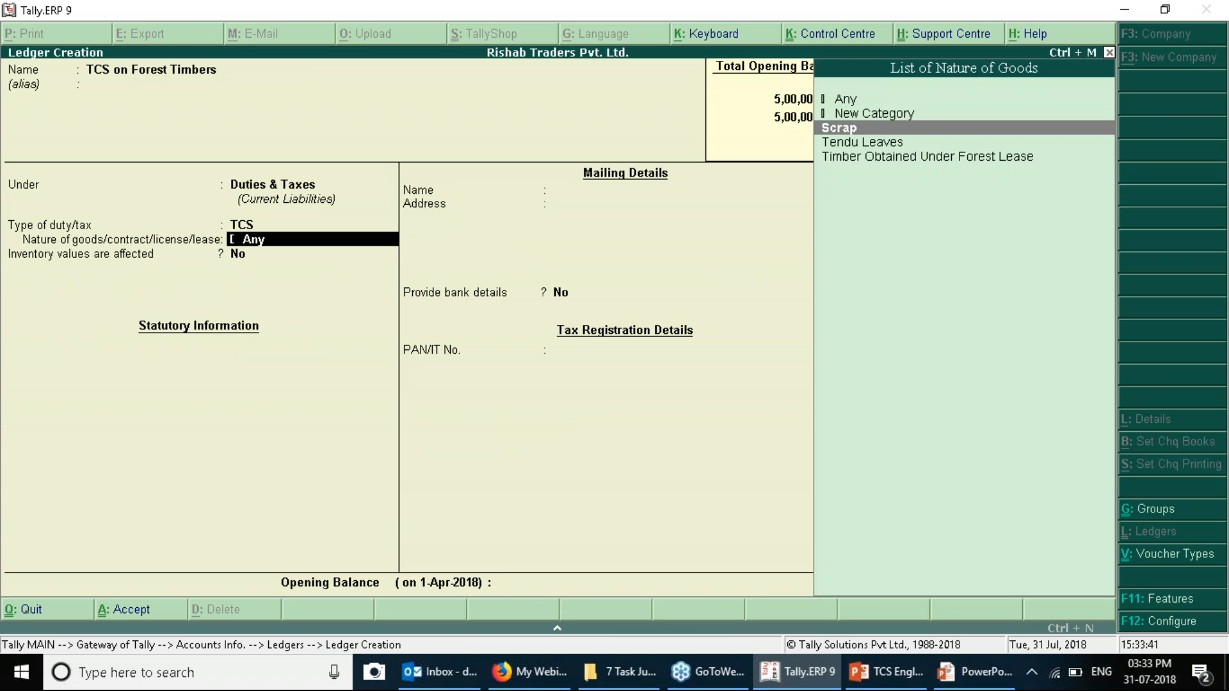
key(Return)
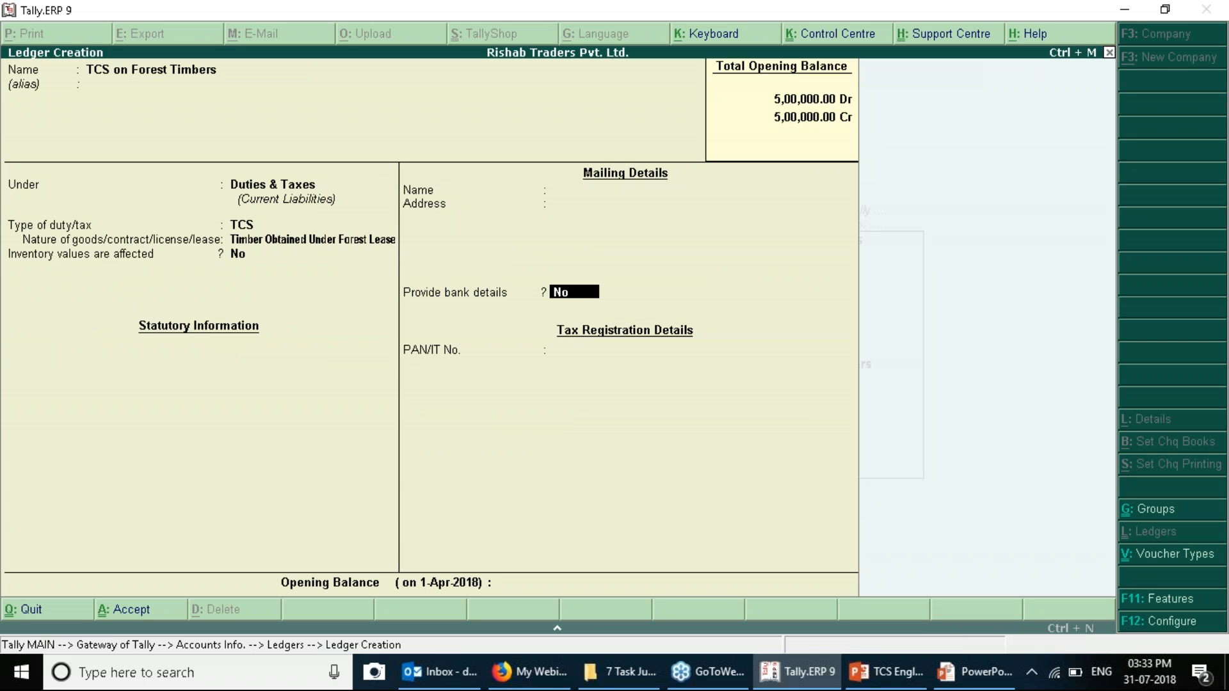
key(ctrl+a)
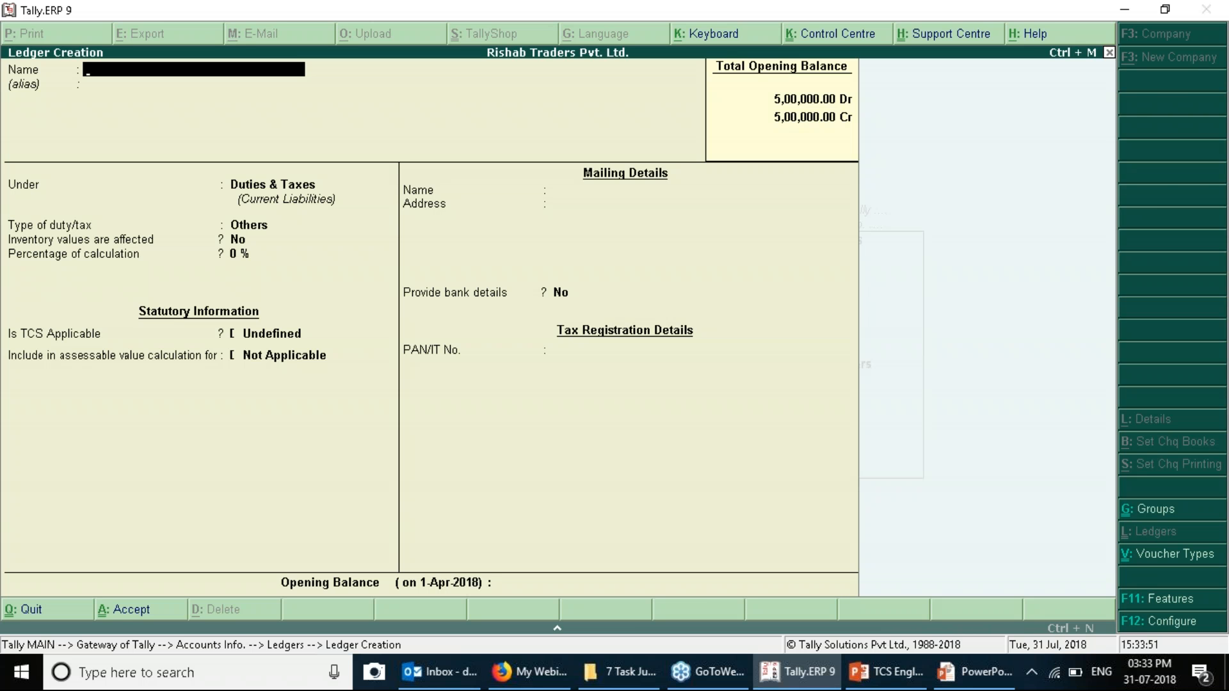
Leave ledger creation, open a new sales voucher and set its date to 27-Jul-2018.
key(Escape)
key(Return)
key(Escape)
key(Down)
key(Down)
key(Return)
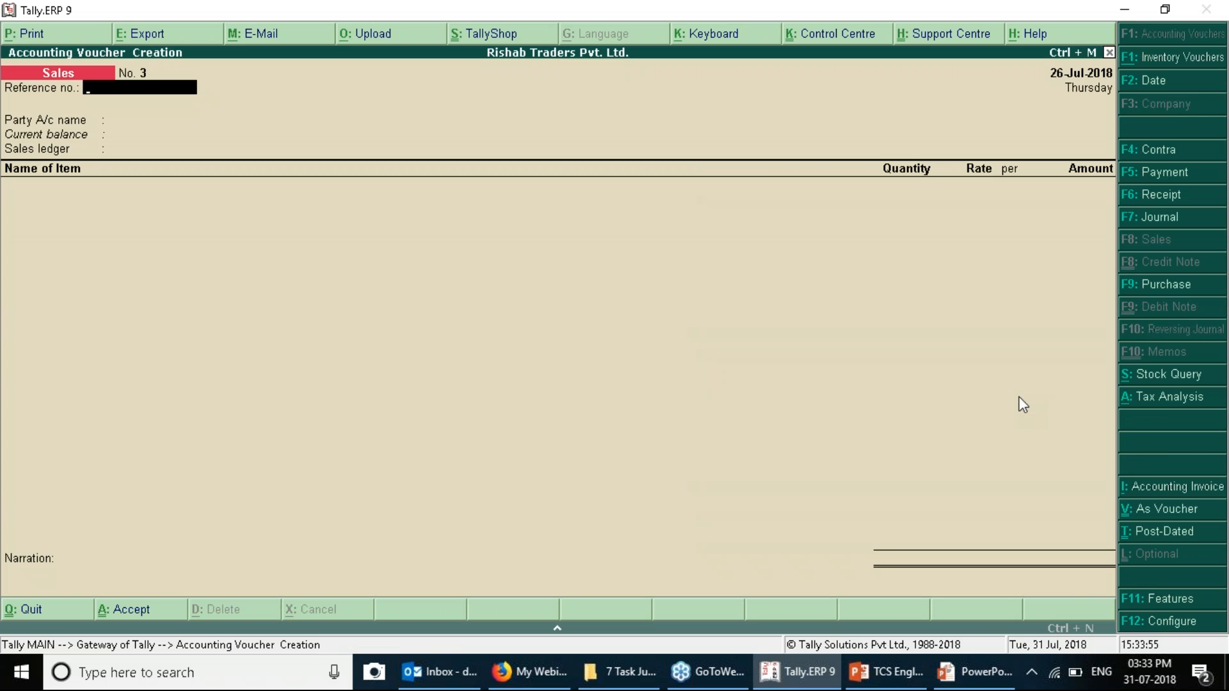
key(F2)
text(27)
key(Return)
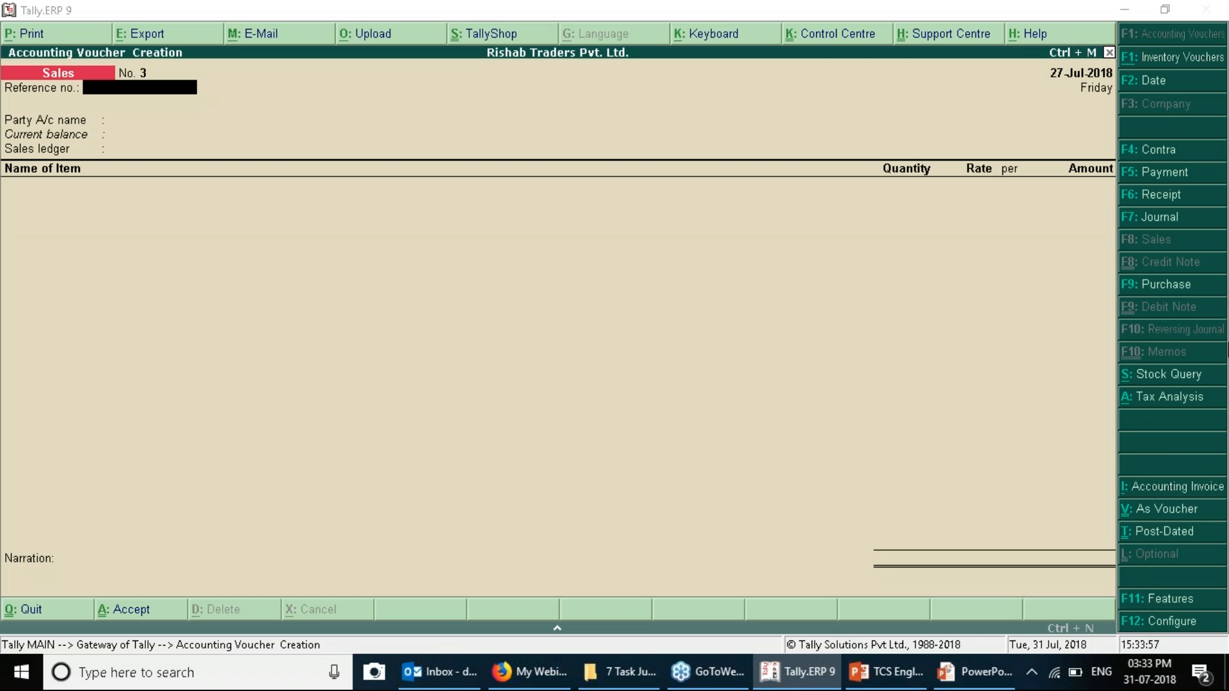
Consult the scenario slide and enter NWF-18 as the sales voucher's reference number.
key(alt+Tab)
click(914, 673)
click(960, 672)
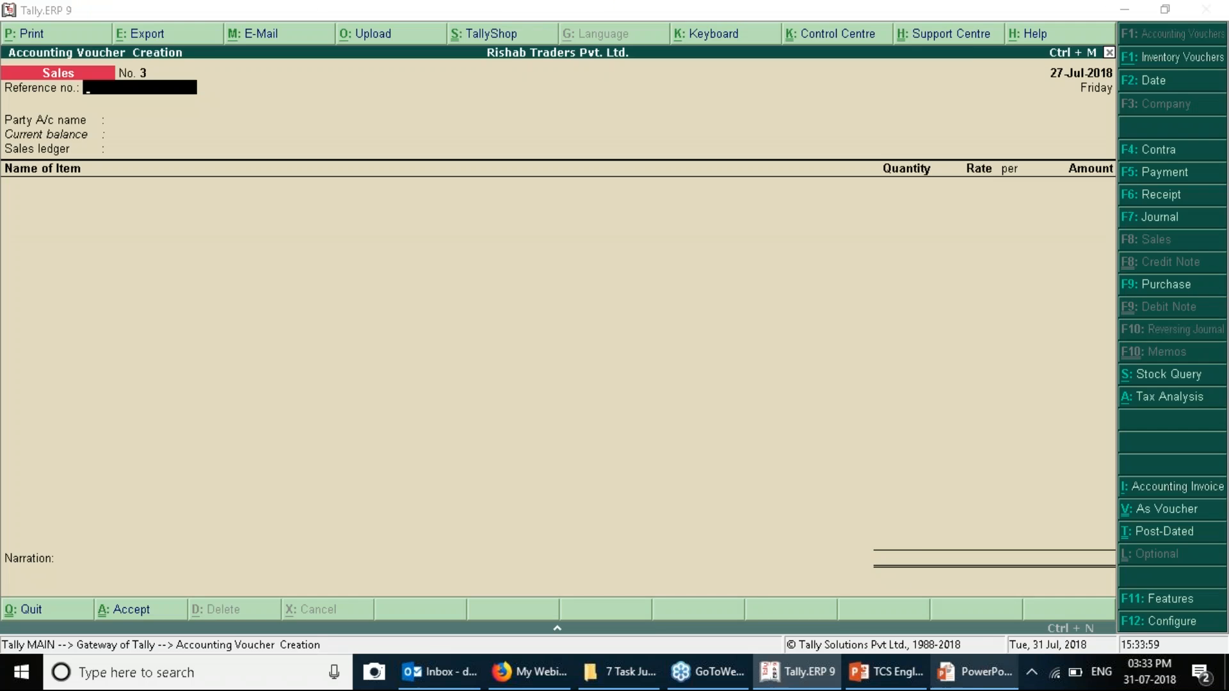
key(alt+Tab)
text(NWF)
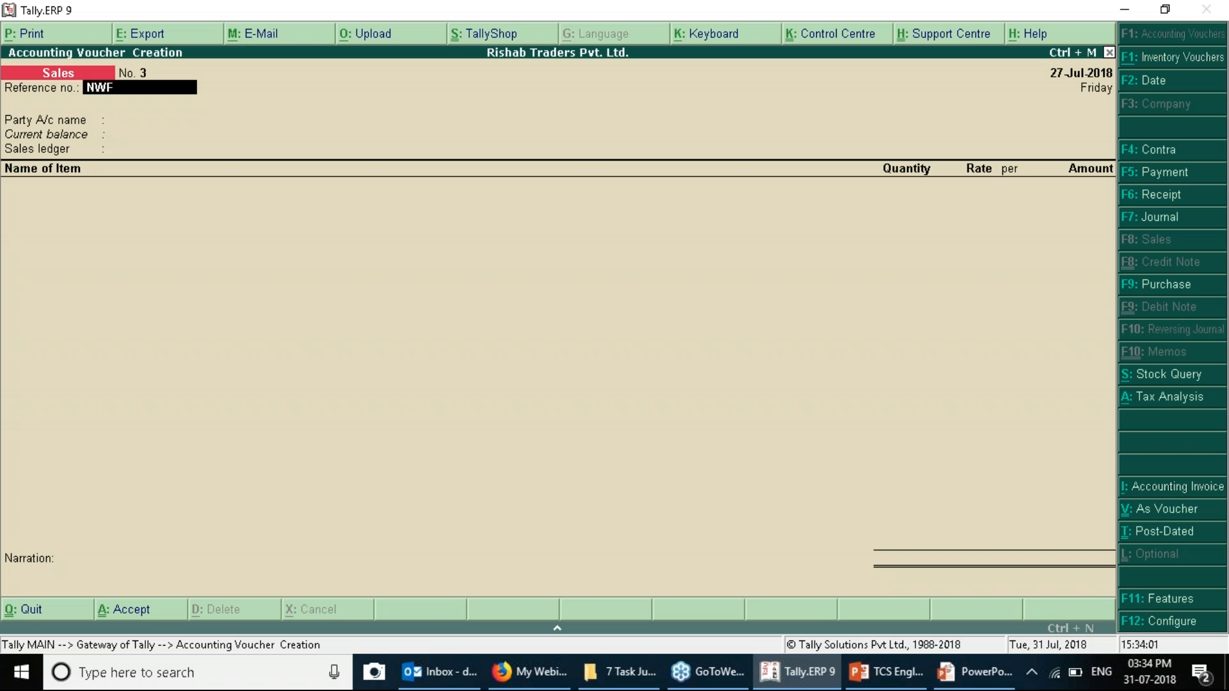
key(alt+Tab)
text(-18)
key(Return)
Choose Neo-Woods Fixtures as the voucher's party and Sales A/c as the sales ledger.
key(Down)
key(Down)
key(Down)
key(Down)
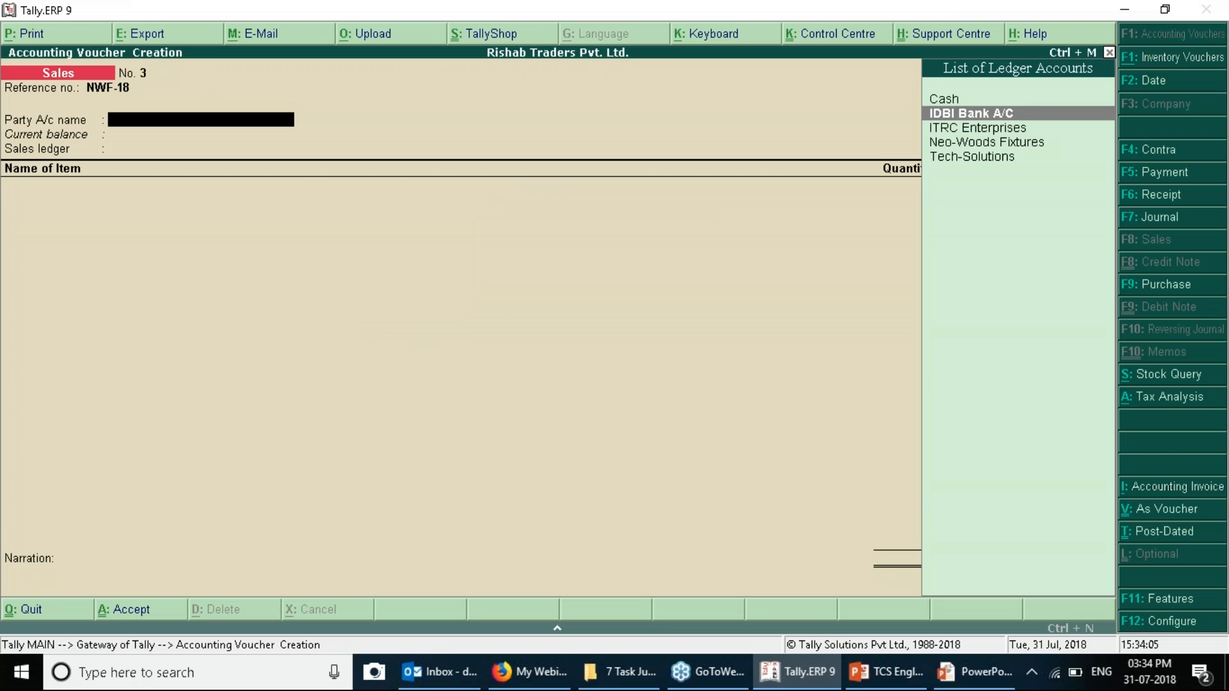
key(Up)
key(Return)
key(Return)
key(Return)
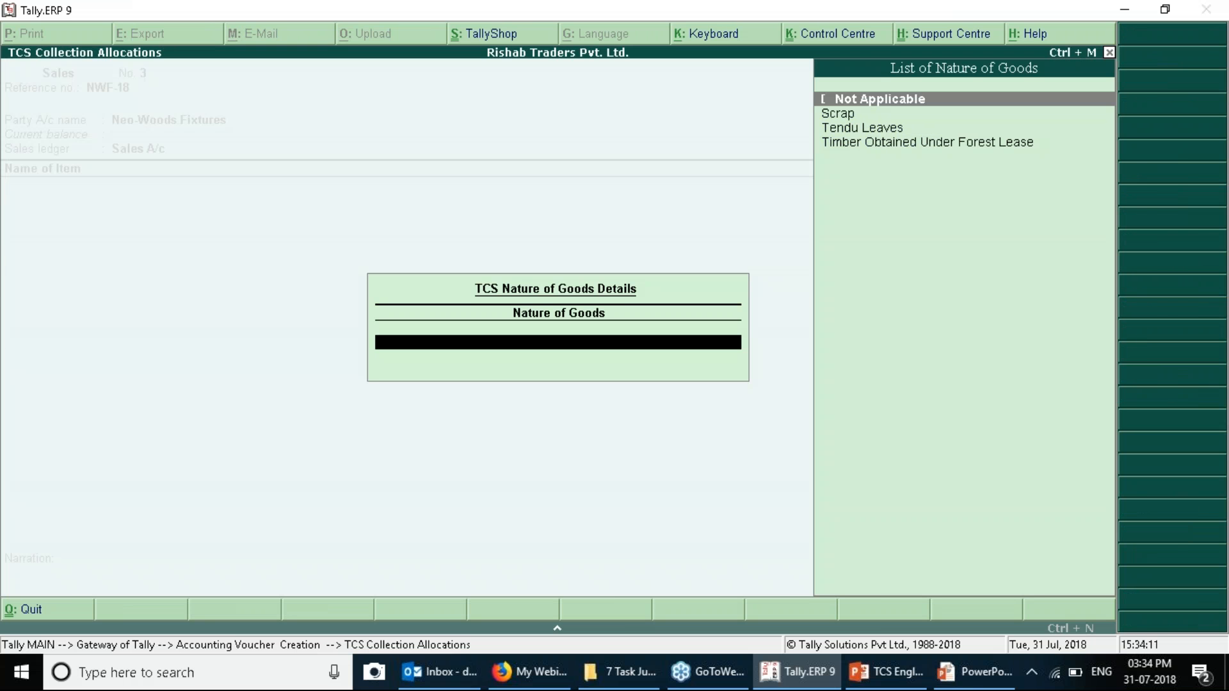
Set the TCS nature of goods for the sale to Timber Obtained Under Forest Lease.
key(Down)
key(Down)
key(Down)
key(Return)
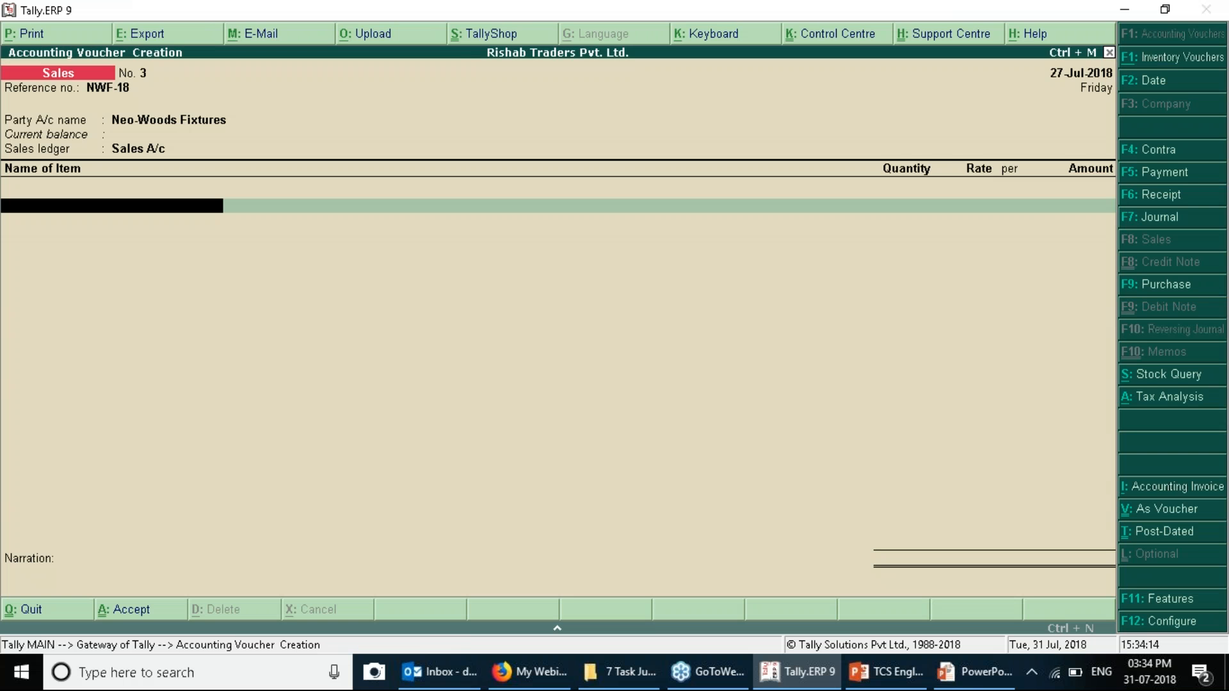
Enter the stock item Timber Wood (Forest) with a quantity of 2500 Kgs at a rate of 8 per kg.
key(Down)
key(Down)
key(Down)
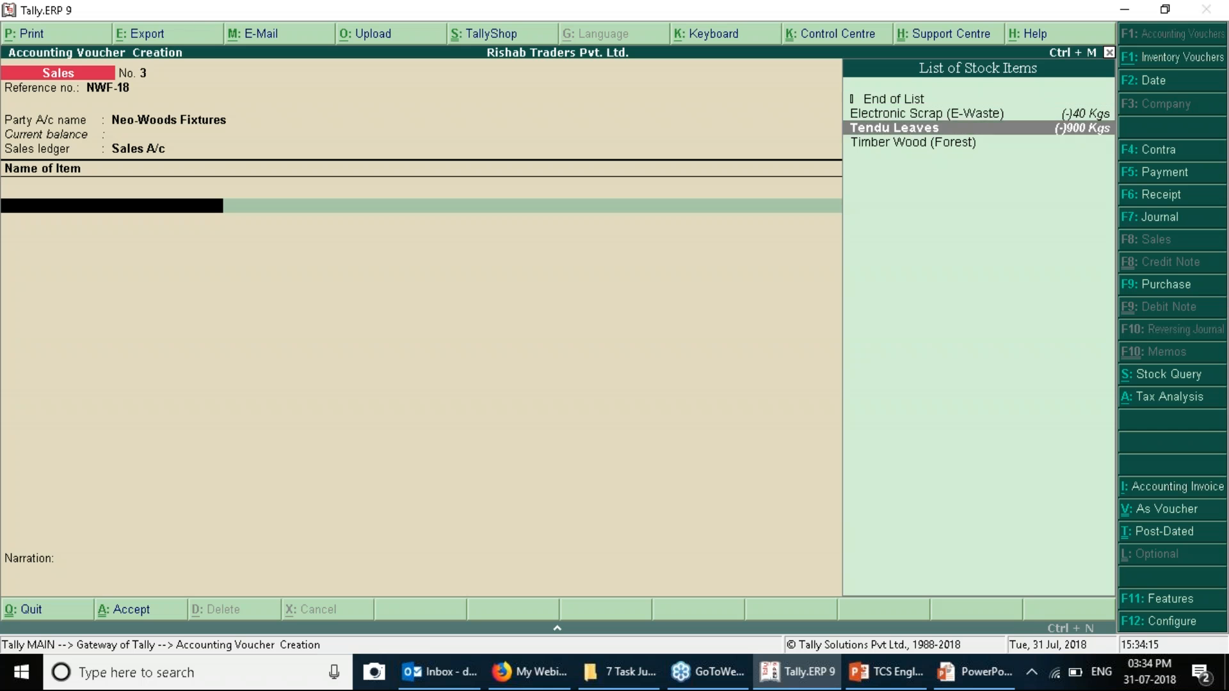
key(Return)
key(alt+Tab)
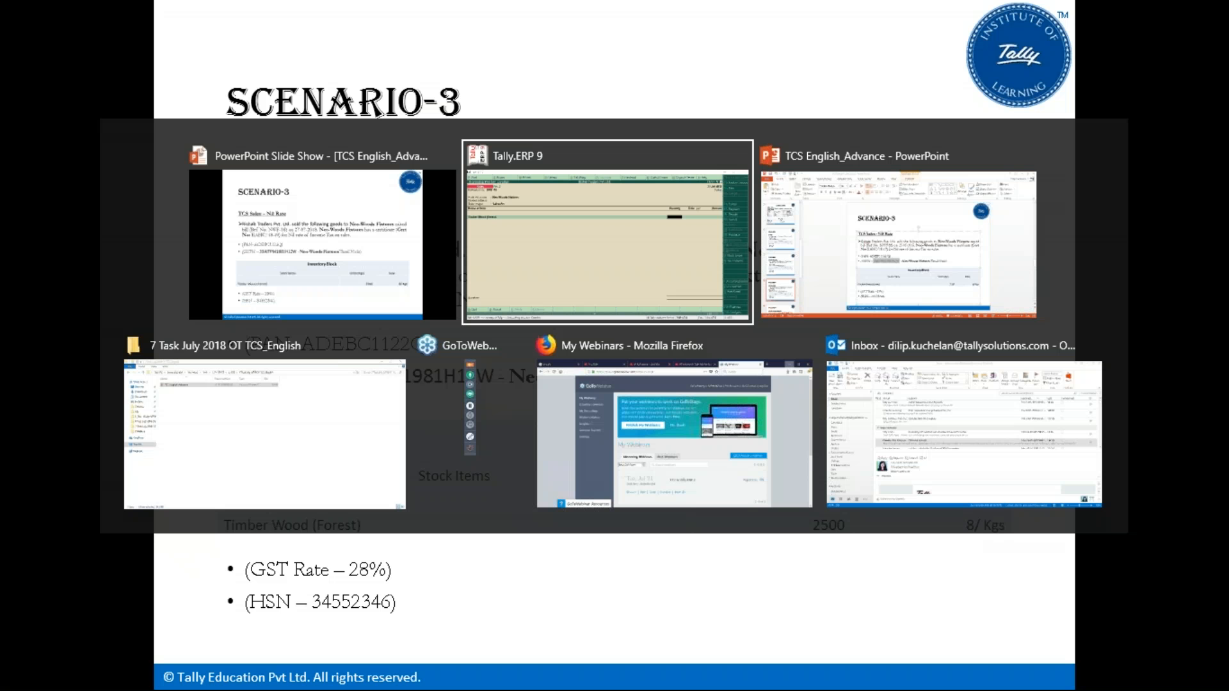
text(2500)
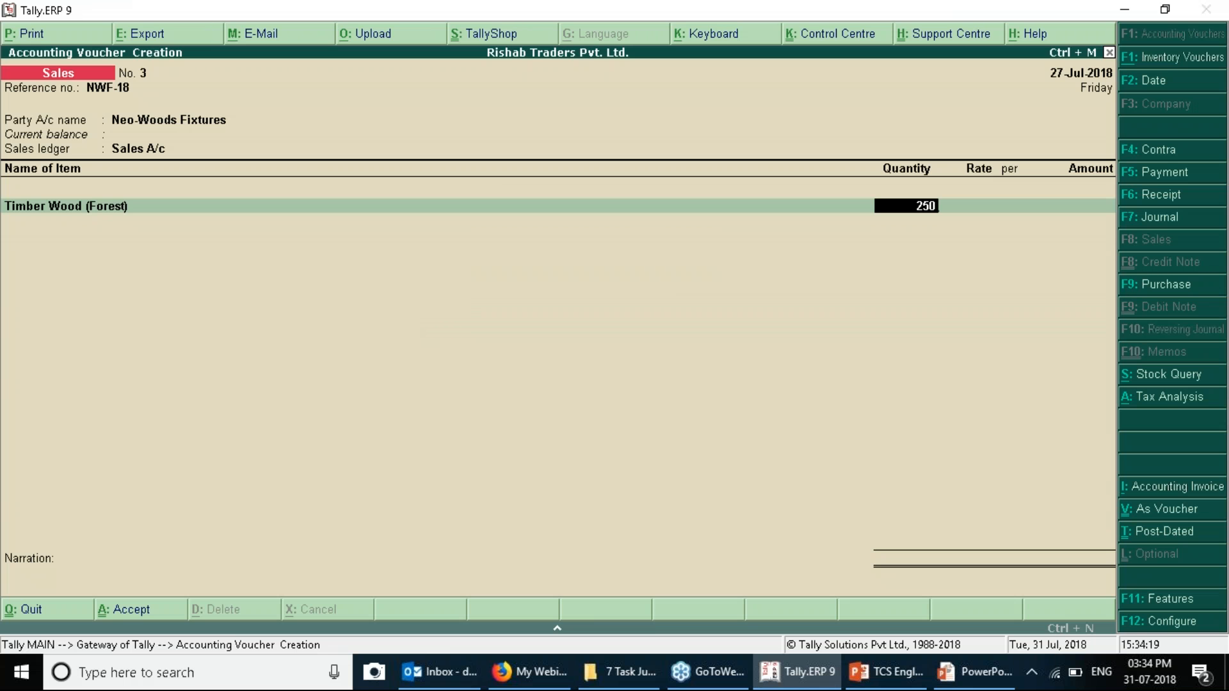
key(Return)
key(Return)
key(alt+Tab)
text(8)
key(Return)
key(Return)
key(Return)
key(Return)
Add Integrated Tax (IGST) and TCS on Forest Timbers as tax lines below the timber item.
text(In)
key(Return)
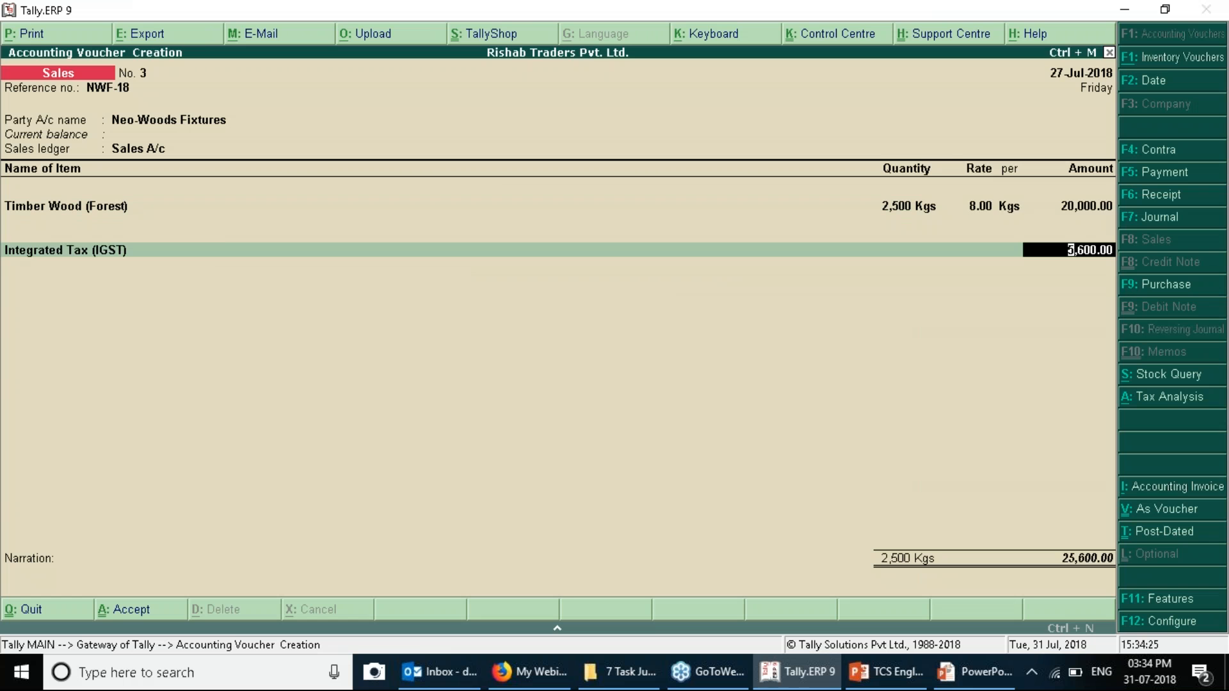
key(Return)
text(T)
key(Down)
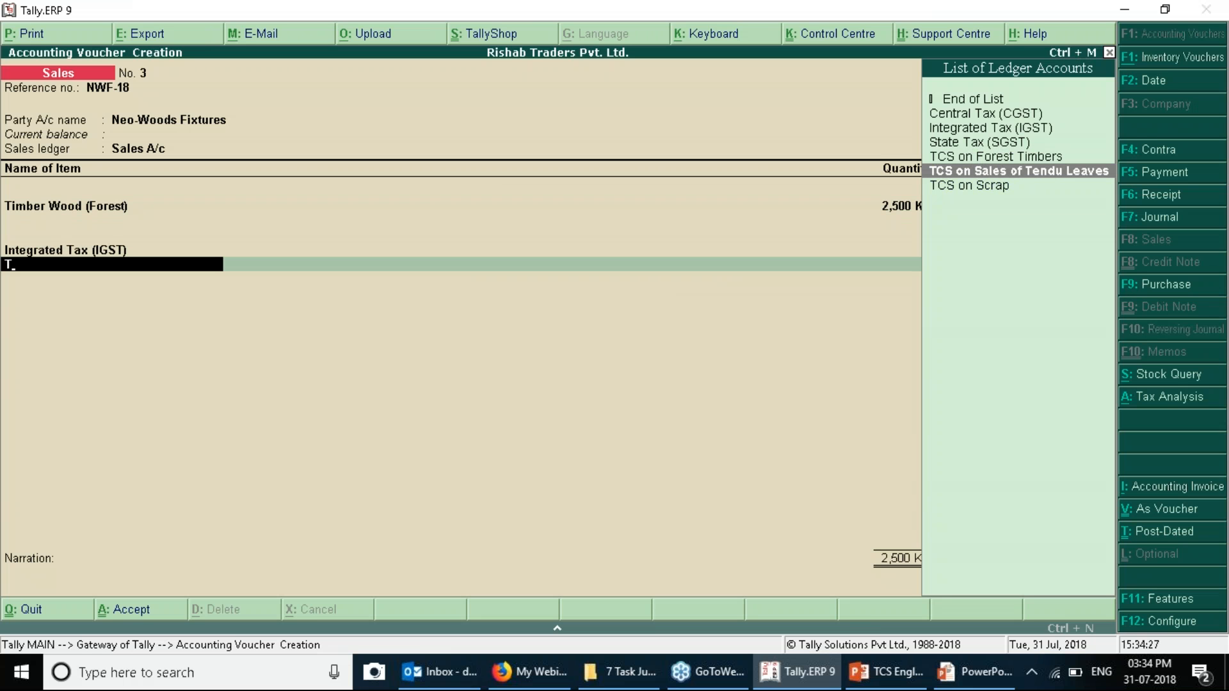
key(Up)
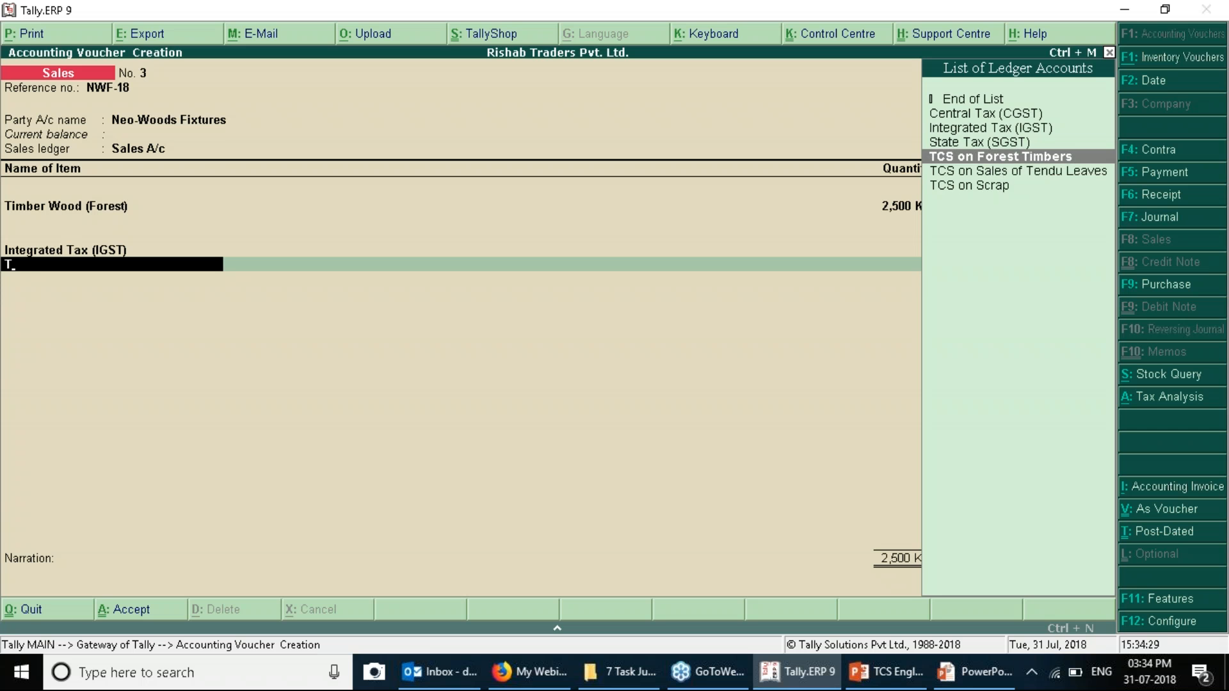
key(Return)
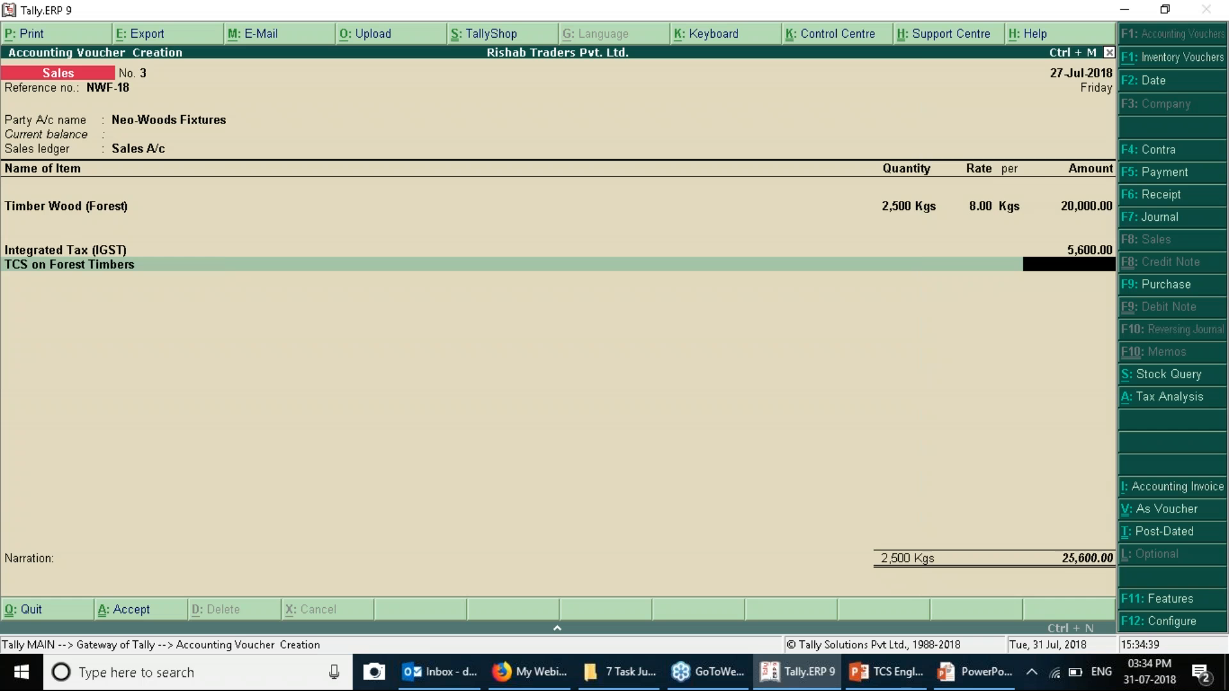
Go back to the voucher header and change the party to Tech-Solutions, keeping Sales A/c as the sales ledger.
key(BackSpace)
key(BackSpace)
key(BackSpace)
key(BackSpace)
key(BackSpace)
key(BackSpace)
key(BackSpace)
key(BackSpace)
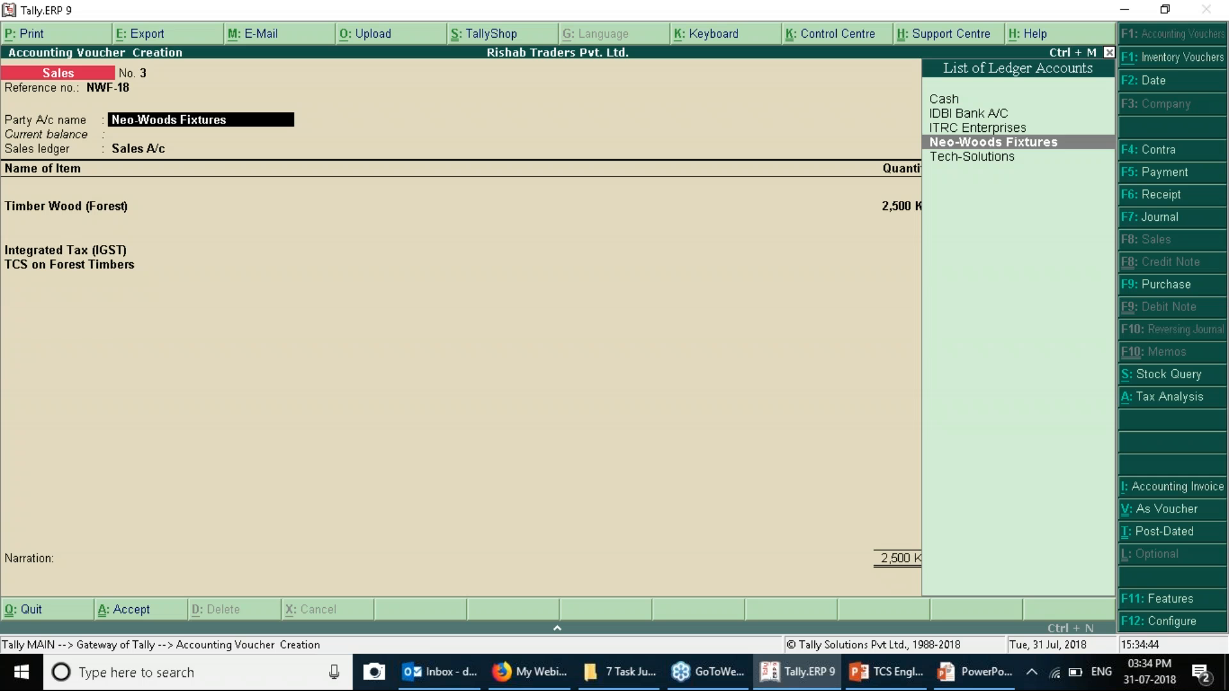
key(Down)
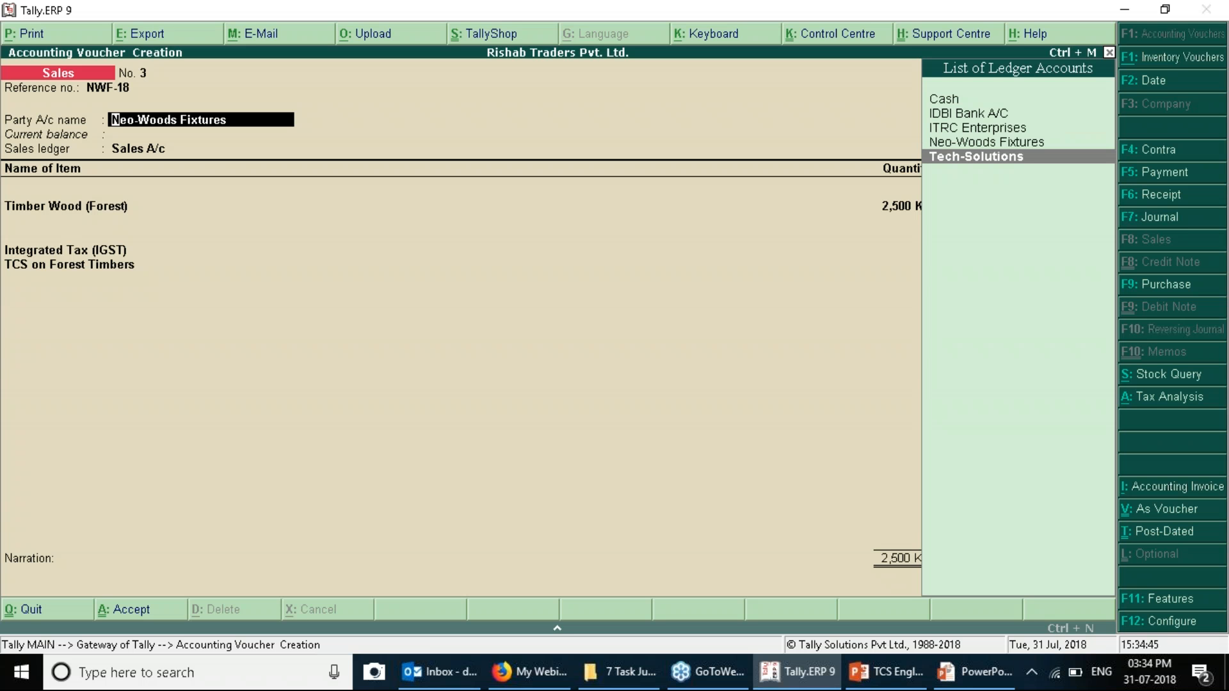
key(Return)
key(Return)
key(Return)
key(ctrl+a)
key(Return)
key(Return)
key(Return)
key(Return)
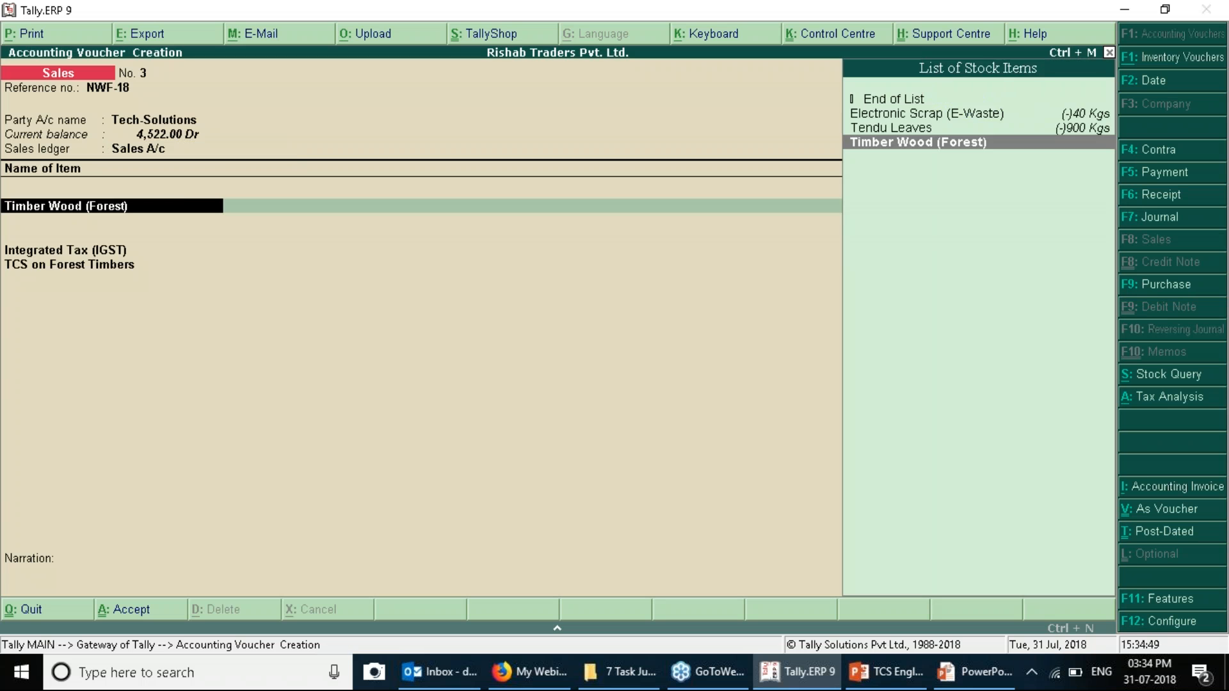
Keep the timber item line and replace the tax lines with Central Tax (CGST) and State Tax (SGST).
key(Return)
key(Return)
key(Return)
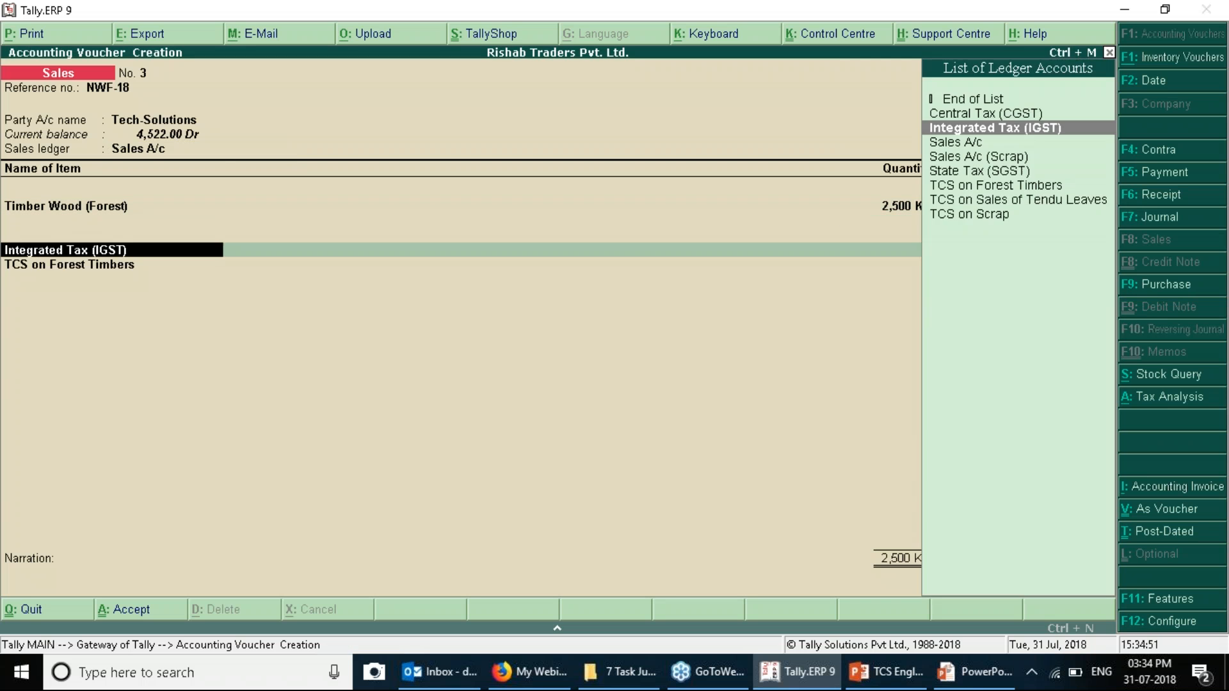
key(BackSpace)
key(BackSpace)
key(BackSpace)
key(BackSpace)
key(BackSpace)
key(BackSpace)
key(BackSpace)
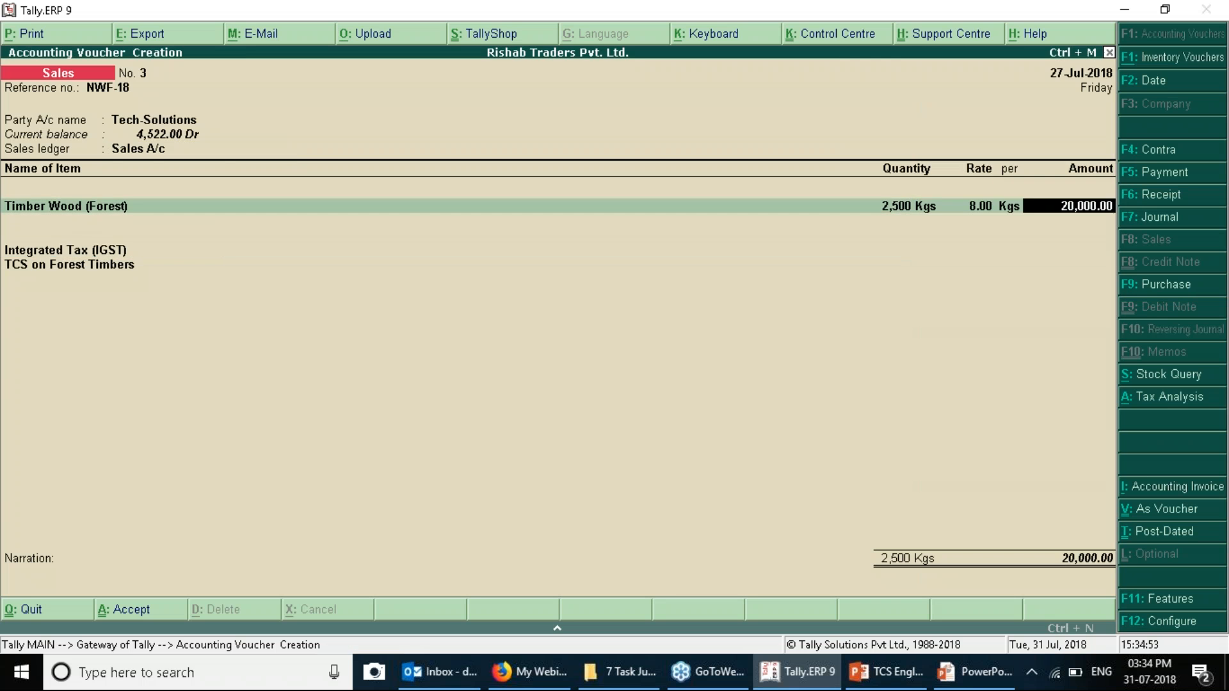
key(BackSpace)
key(Return)
key(Return)
key(Return)
key(Return)
key(Return)
key(Return)
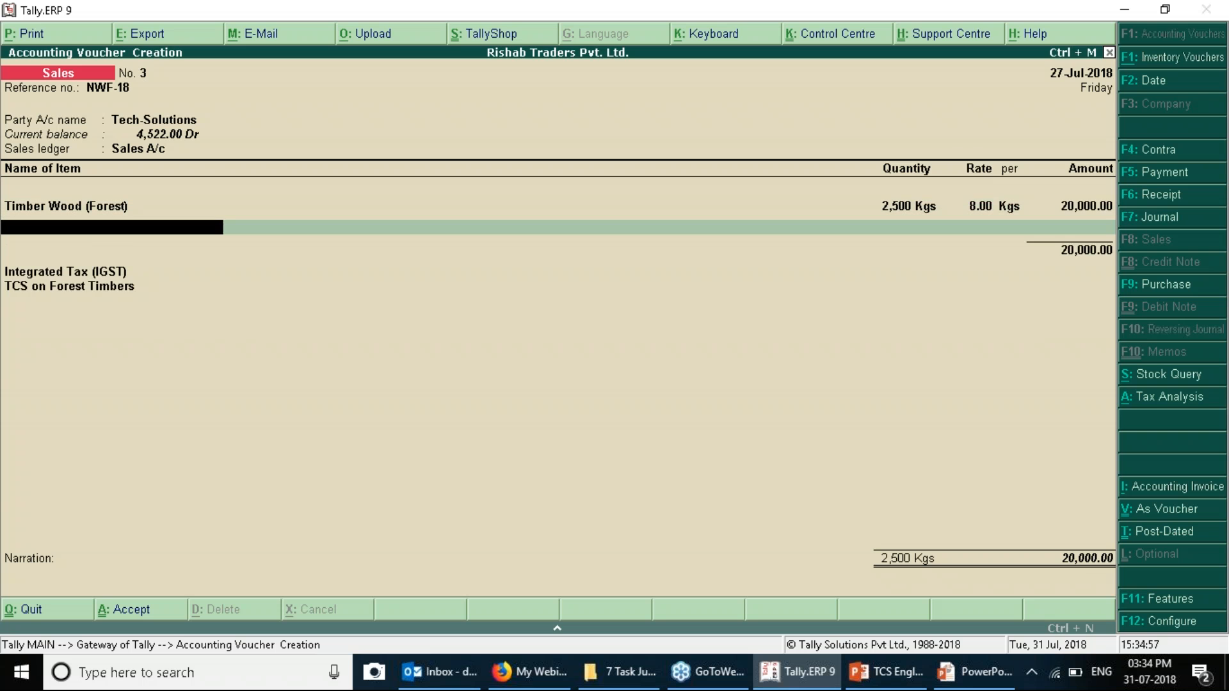
key(Return)
text(Ce)
key(Return)
text(St)
key(Return)
key(Return)
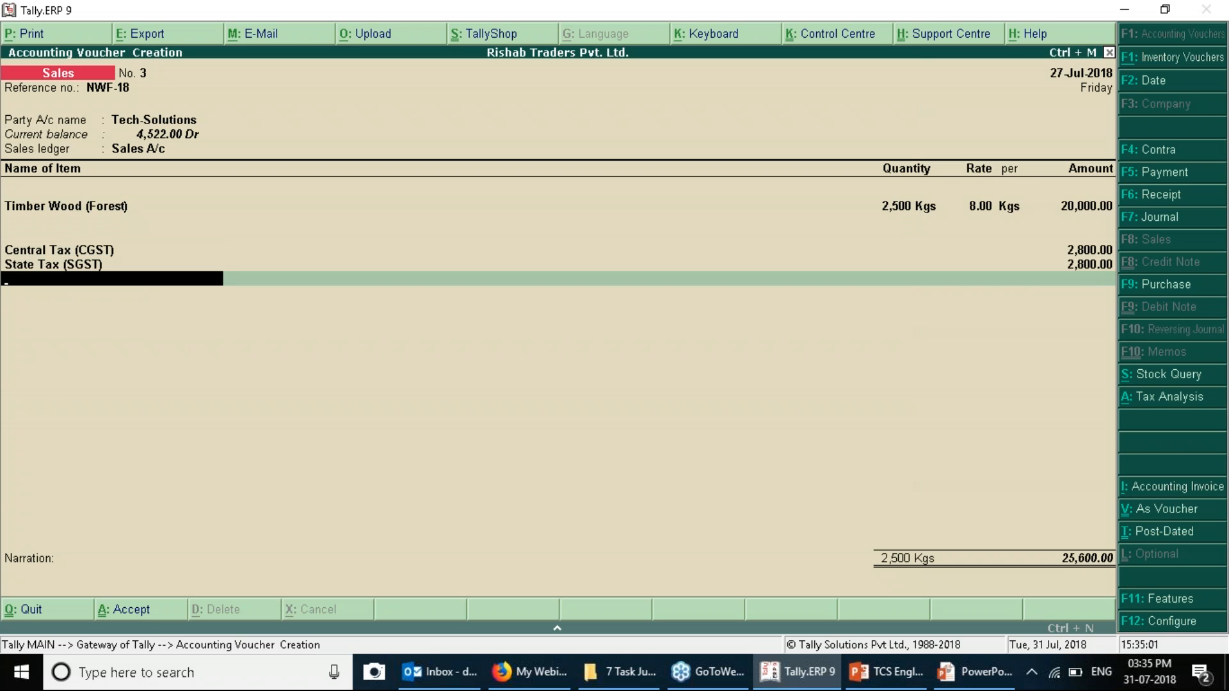
Add TCS on Forest Timbers below the state tax line to calculate the tax for Tech-Solutions.
text(T)
key(Down)
key(Up)
key(Return)
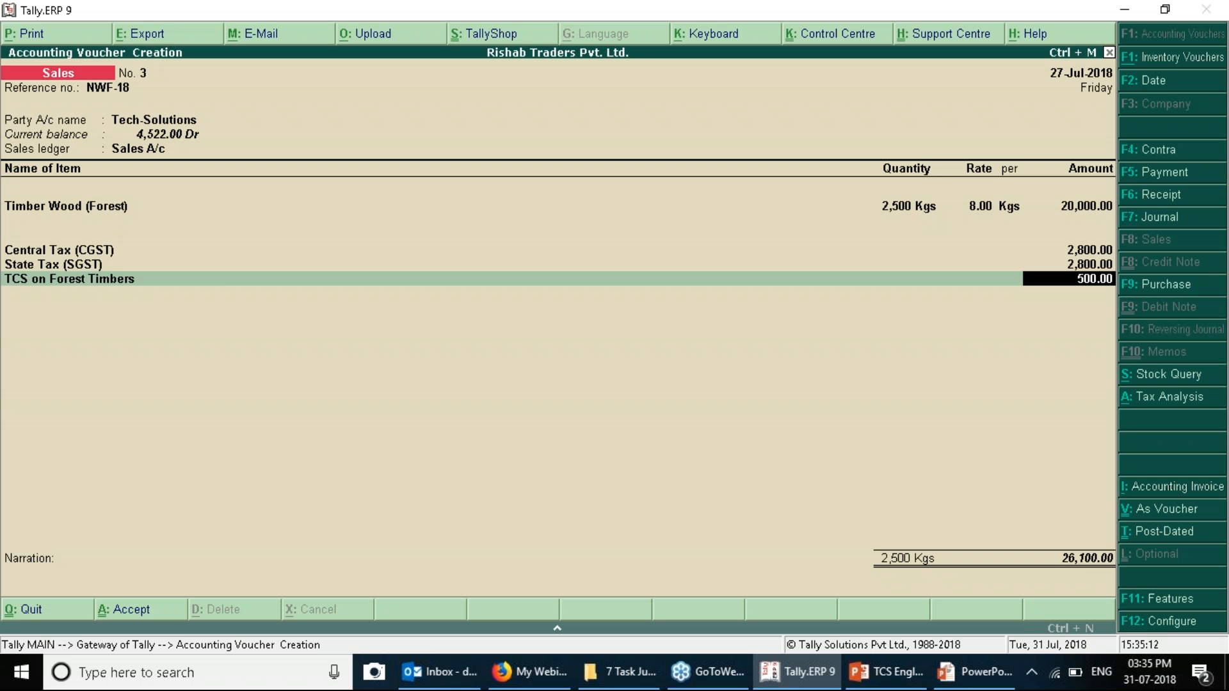
Return to the voucher header, change the party back to Neo-Woods Fixtures and accept its party details.
key(BackSpace)
key(BackSpace)
key(BackSpace)
key(BackSpace)
key(BackSpace)
key(BackSpace)
key(BackSpace)
key(BackSpace)
key(BackSpace)
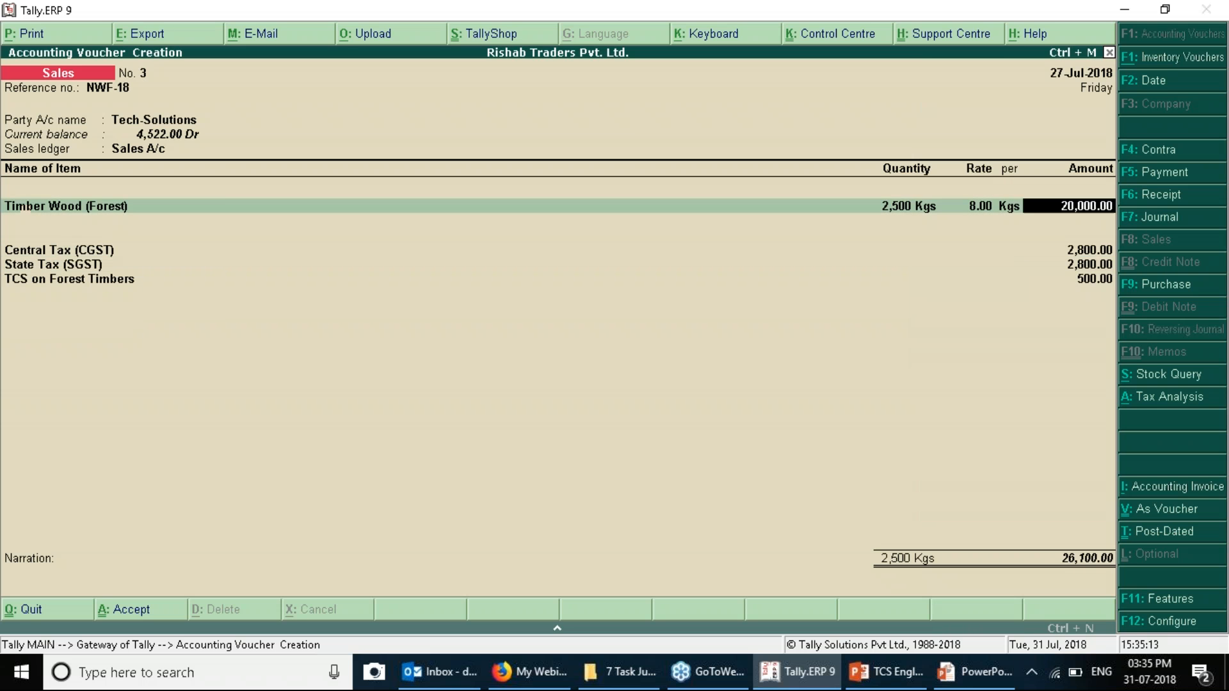
key(BackSpace)
key(BackSpace)
key(BackSpace)
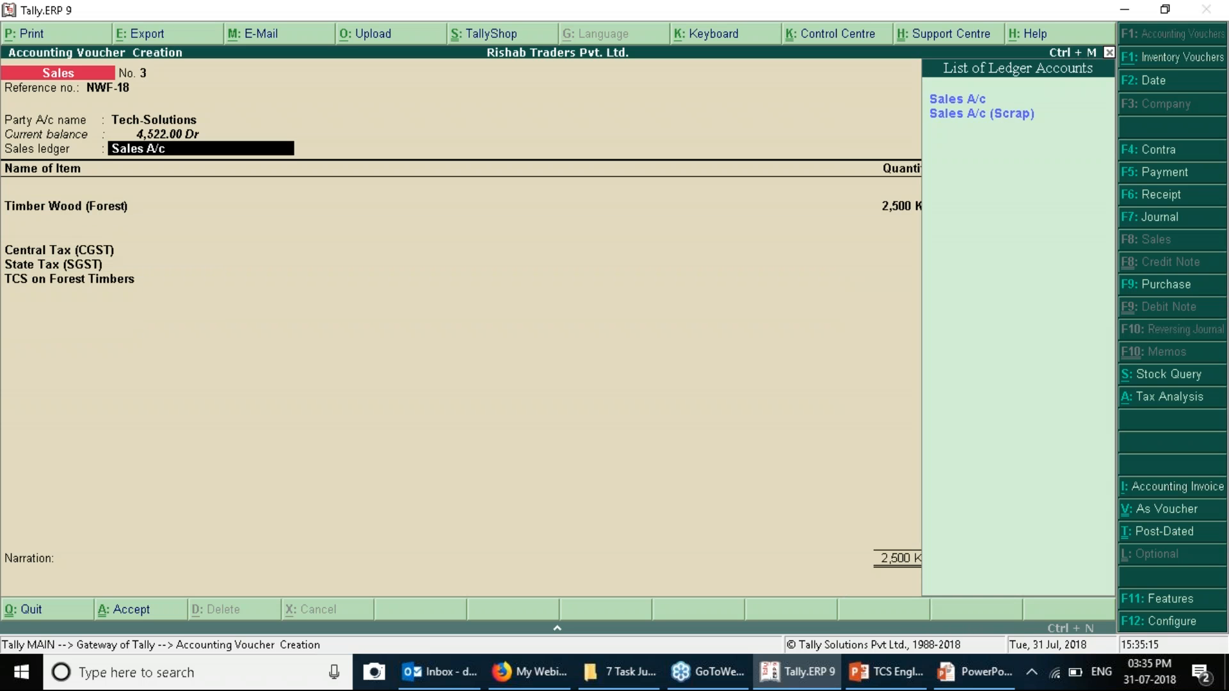
key(Up)
key(Up)
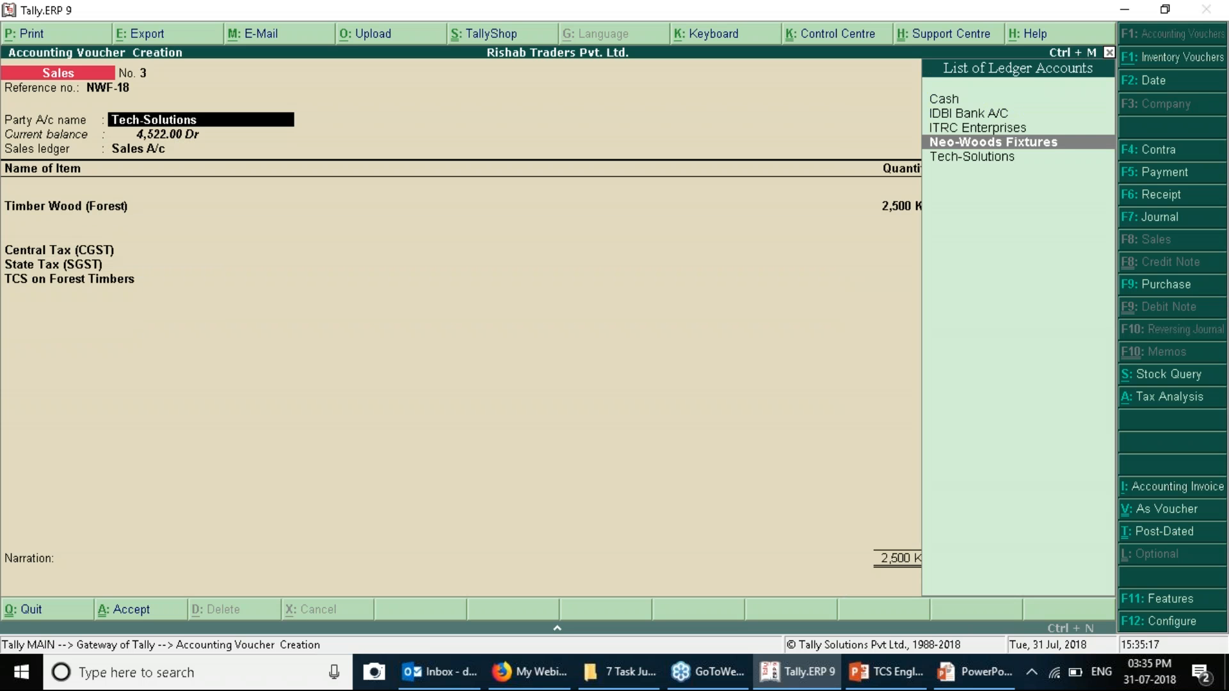
key(Down)
key(Return)
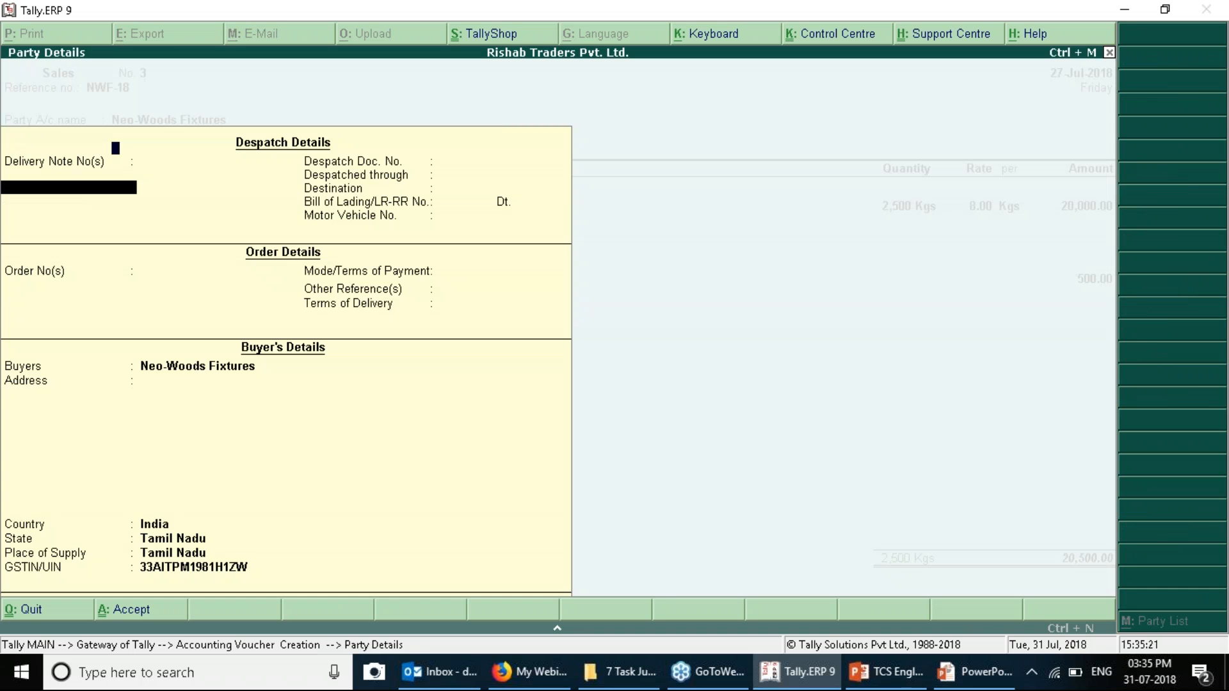
key(ctrl+a)
key(Return)
key(Return)
key(Return)
key(Return)
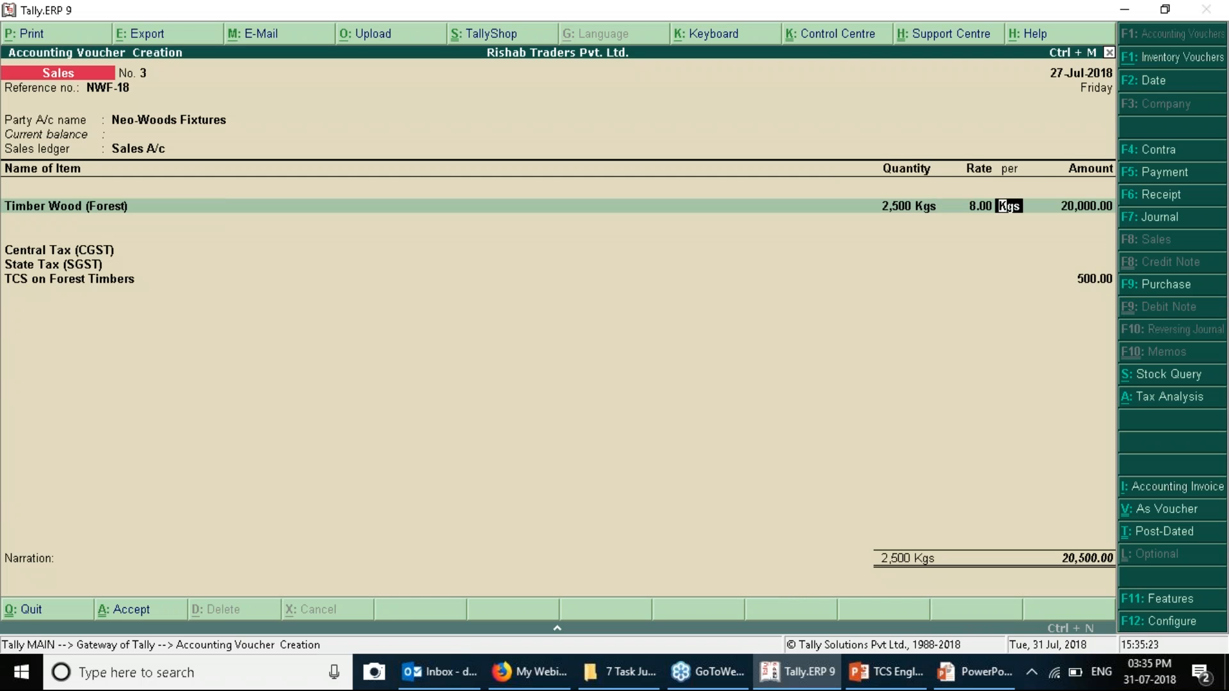
Replace the central and state tax lines with Integrated Tax (IGST) and TCS on Forest Timbers.
key(Return)
key(Return)
key(Return)
text(In)
key(Return)
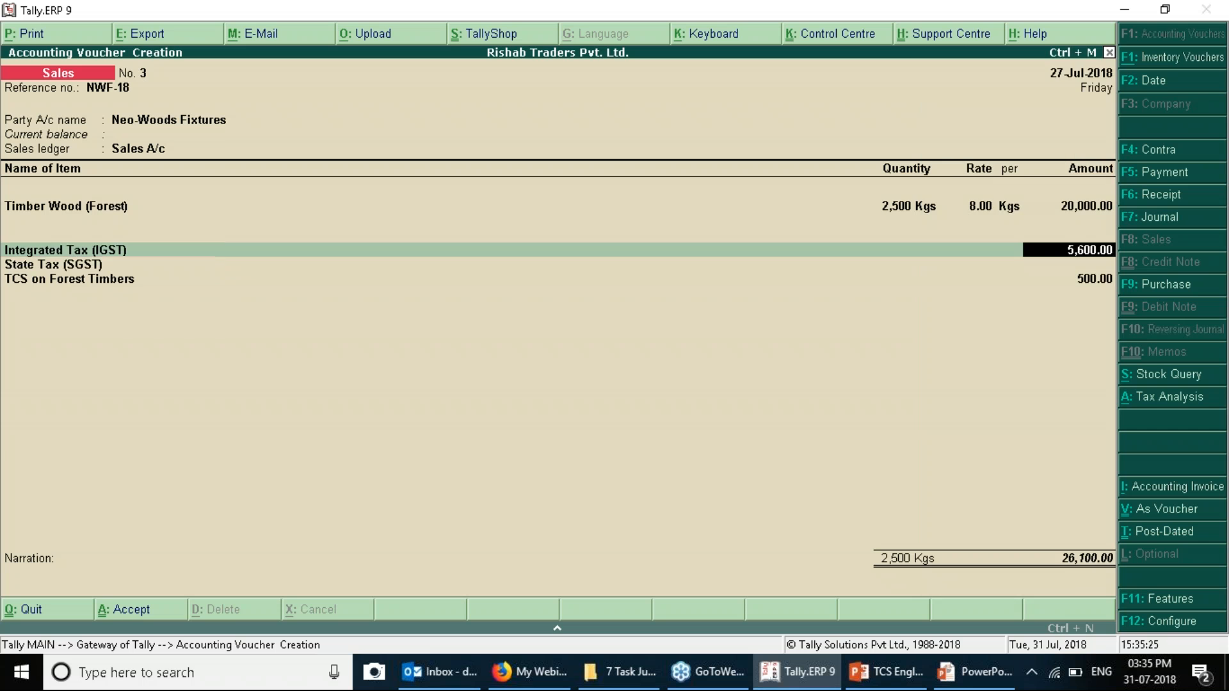
key(Return)
text(Tc)
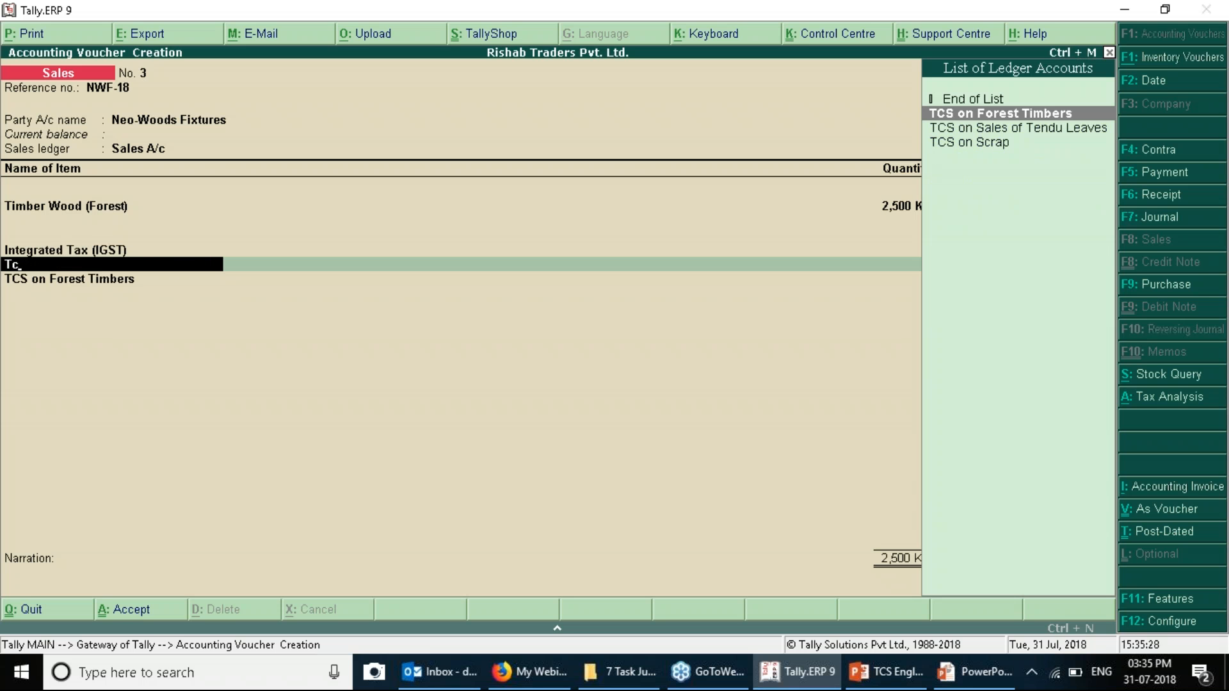
key(Return)
key(Return)
key(BackSpace)
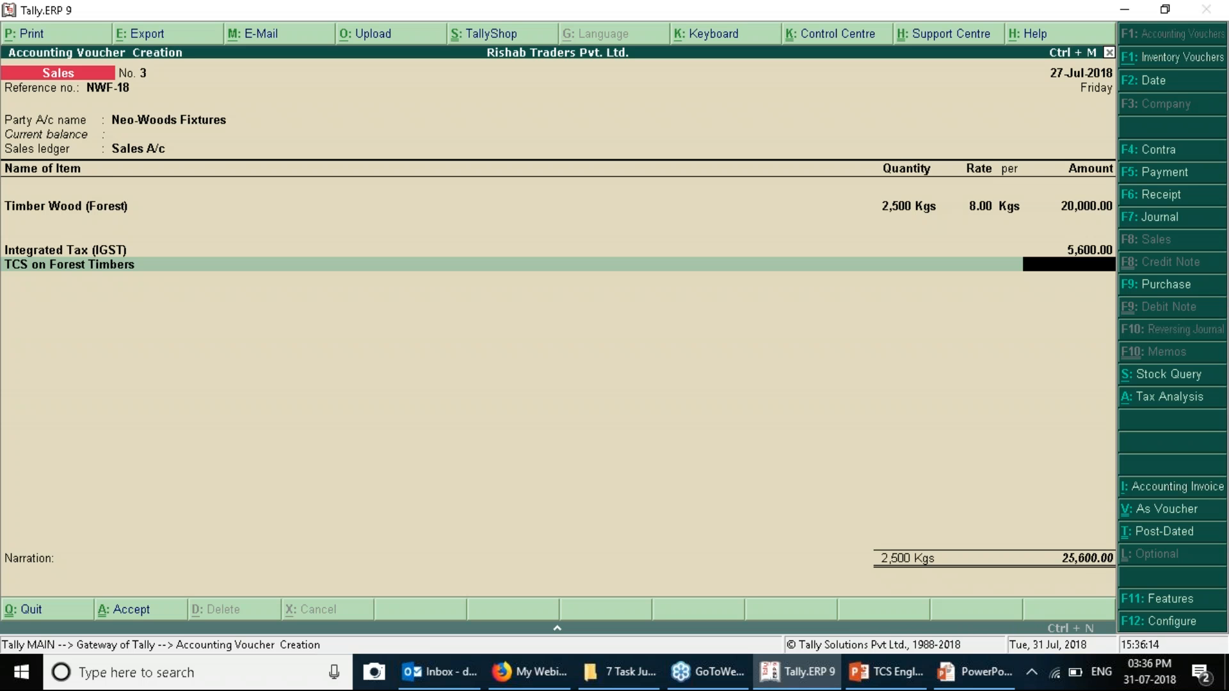
Finish the tax lines, leave the narration empty and save the sales voucher.
key(Return)
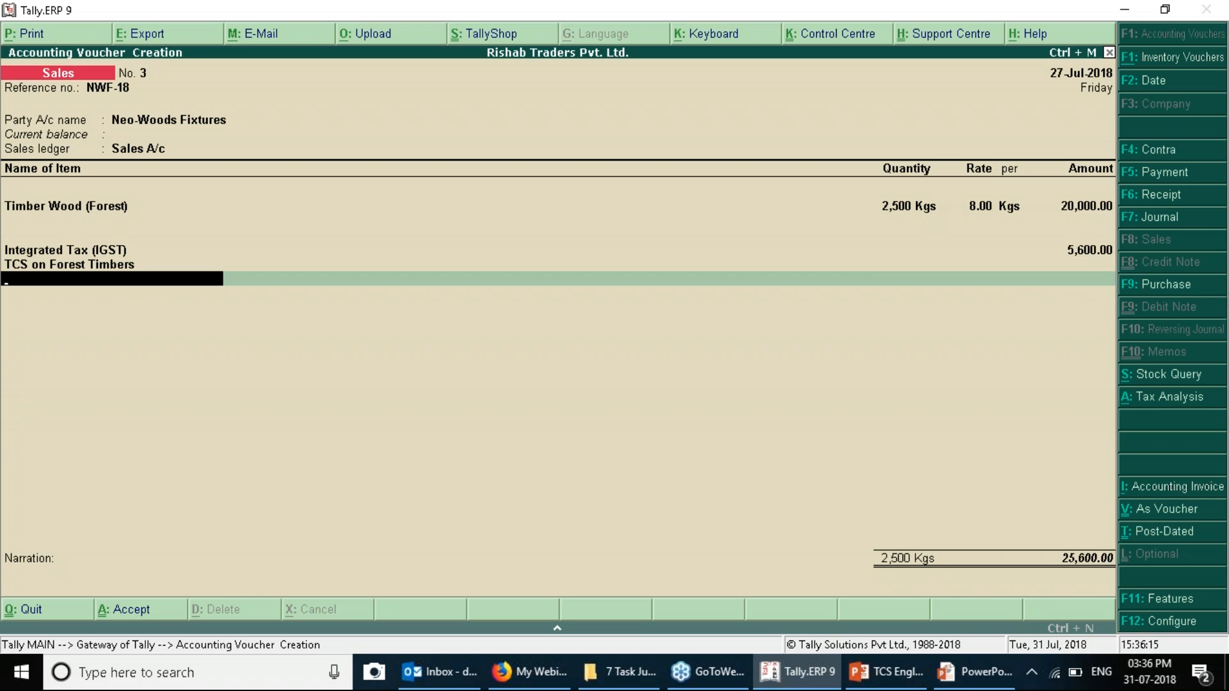
key(Return)
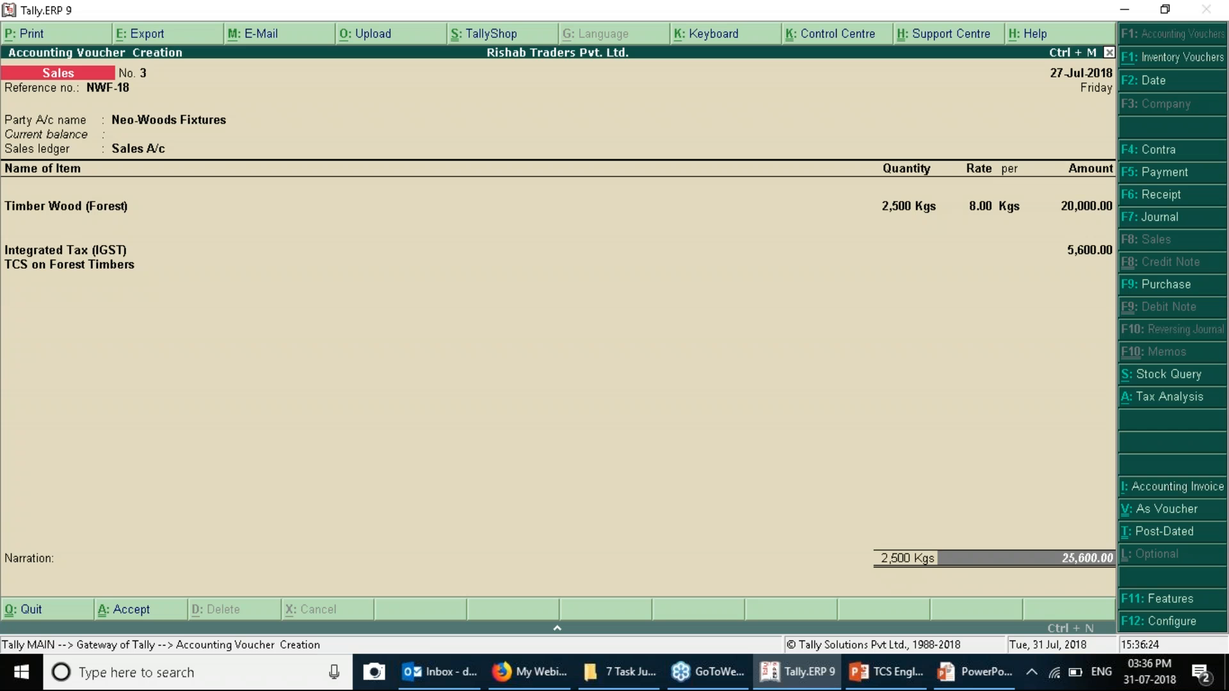
key(Return)
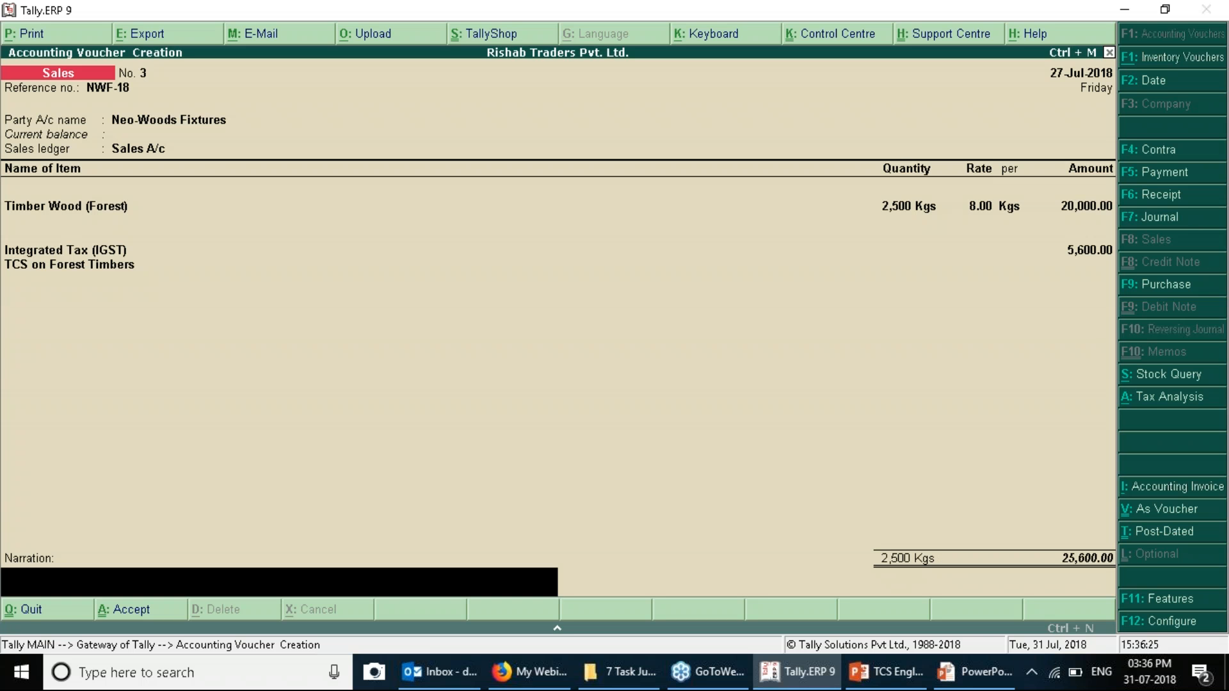
key(Return)
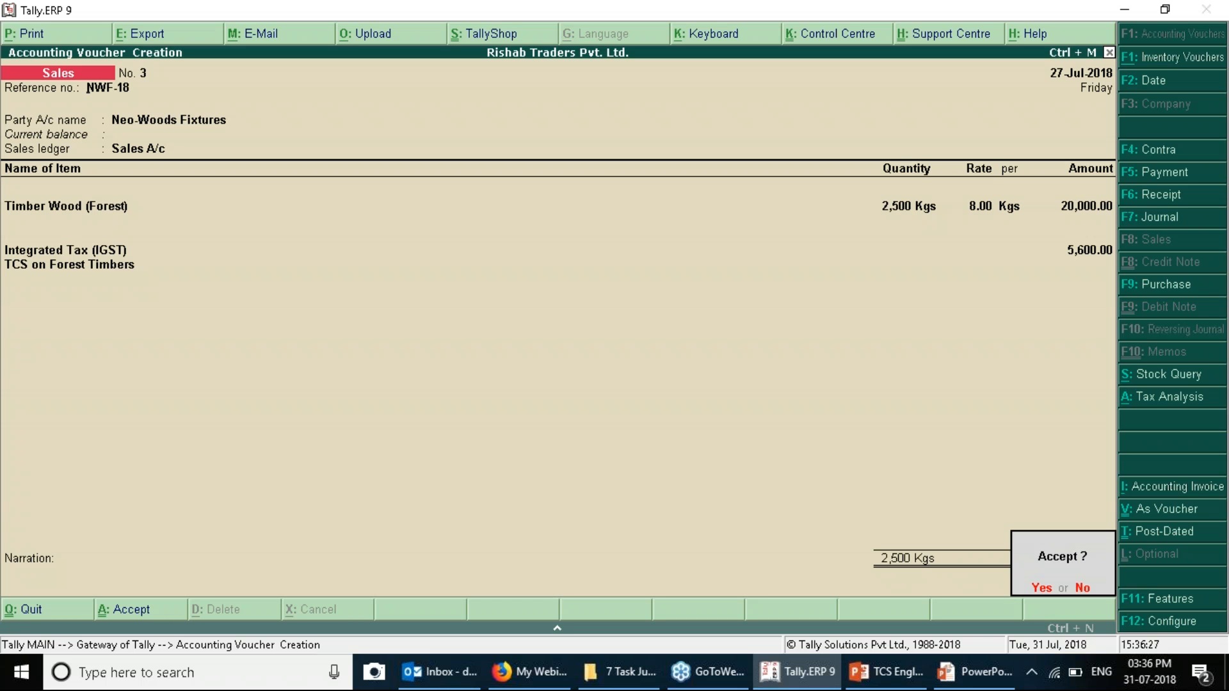
key(Return)
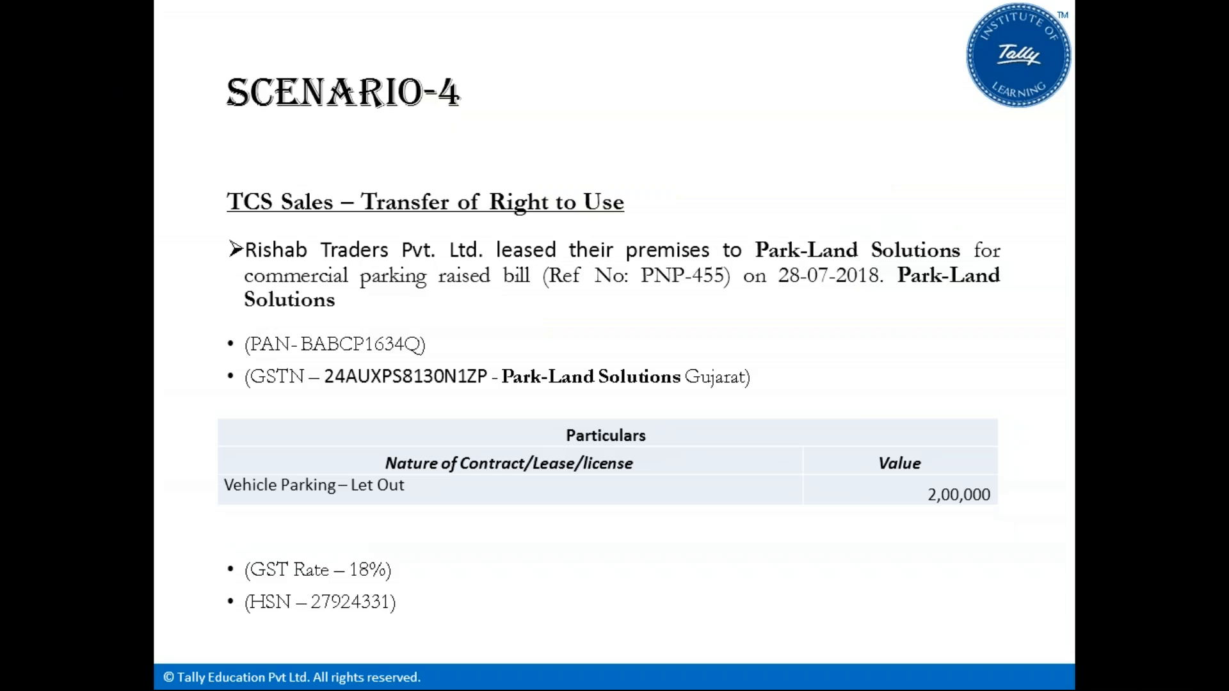
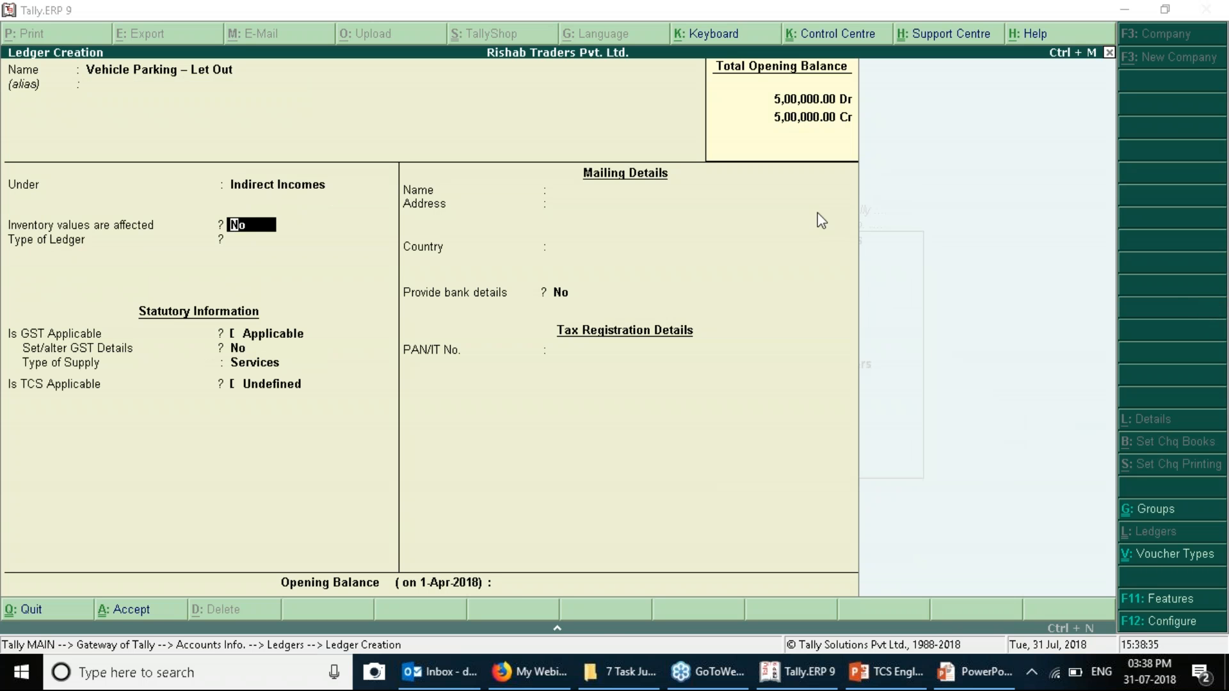
For the Vehicle Parking – Let Out ledger, leave inventory values unaffected and the type of ledger Not Applicable.
click(669, 334)
key(Return)
key(Return)
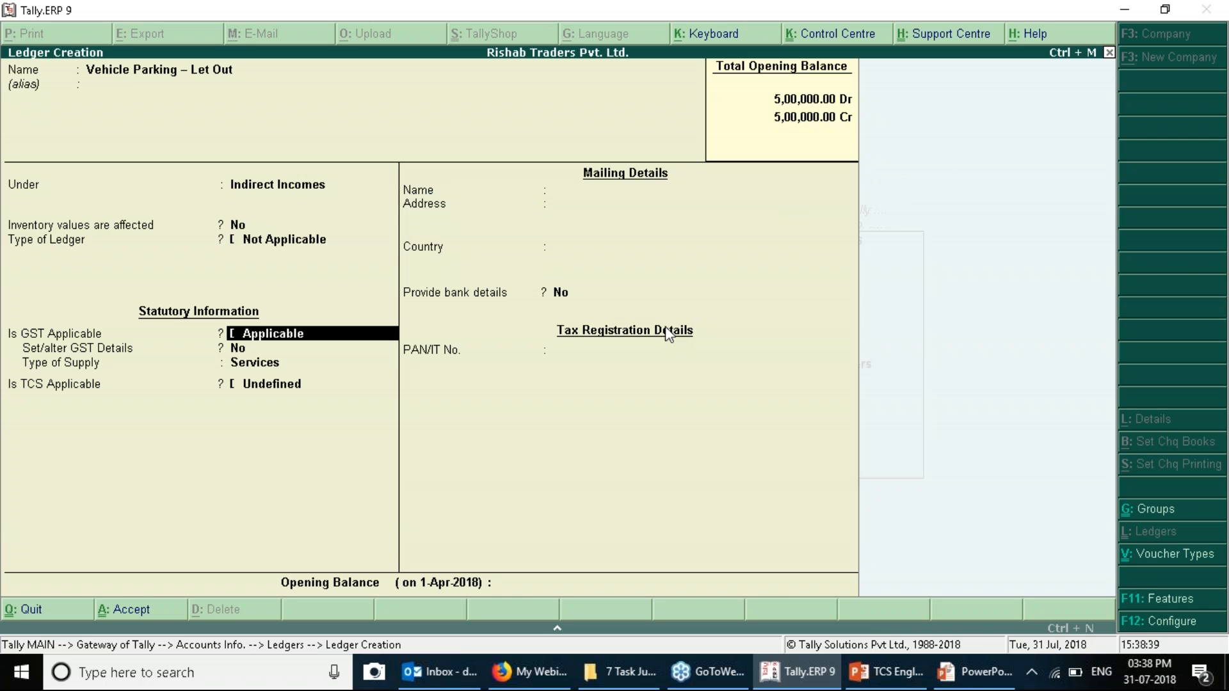
Keep GST applicable for Vehicle Parking – Let Out, choose to set its GST details and enter the description Commercial Parking.
key(Return)
text(y)
key(Return)
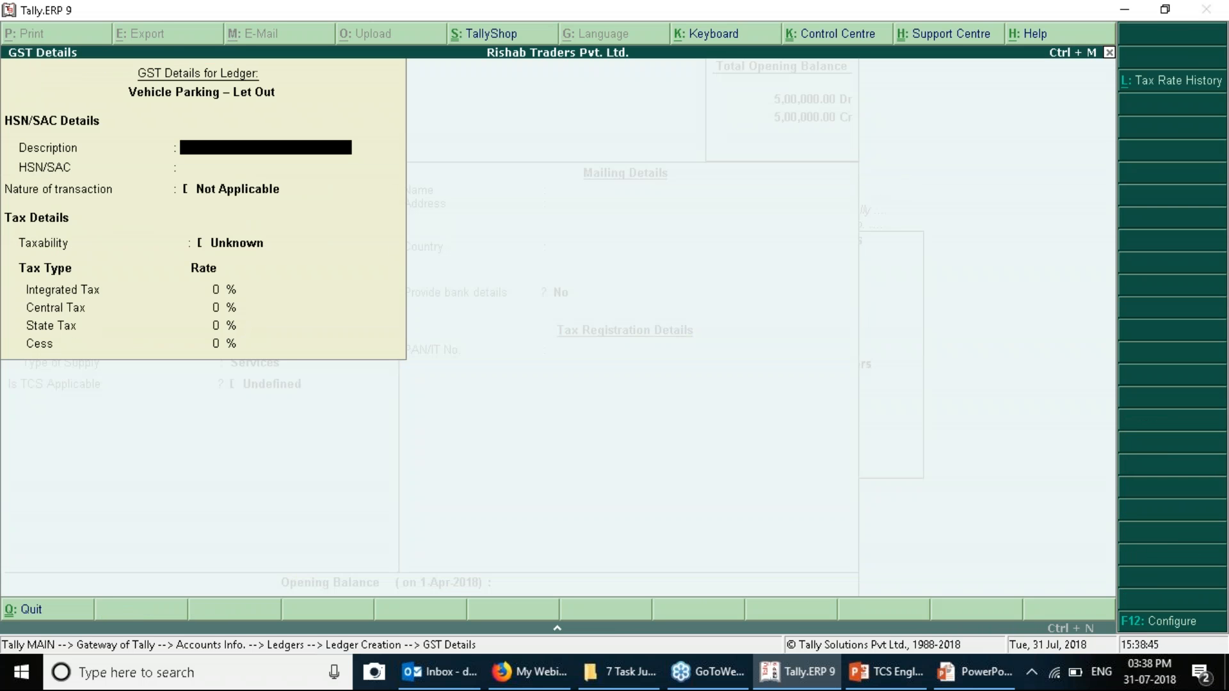
text(Par)
key(BackSpace)
key(BackSpace)
key(BackSpace)
text(Commercial Parking)
key(Return)
Copy the HSN code 27924331 from the Scenario-4 slide into HSN/SAC and leave the nature of transaction Not Applicable.
key(alt+Tab)
double_click(538, 557)
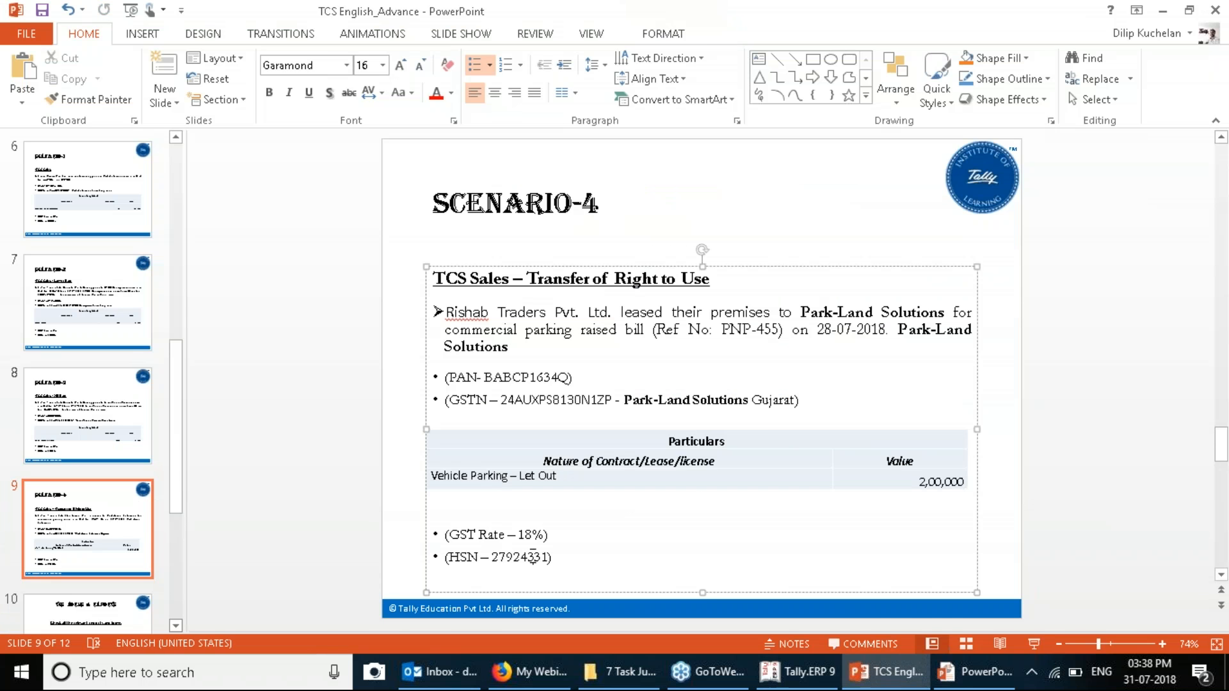
key(alt+Tab)
key(ctrl+alt+v)
key(Return)
key(Return)
Set the taxability to Taxable with 18% Integrated Tax and accept the GST details.
text(T)
key(Return)
text(18)
key(Return)
key(Return)
key(Return)
key(Return)
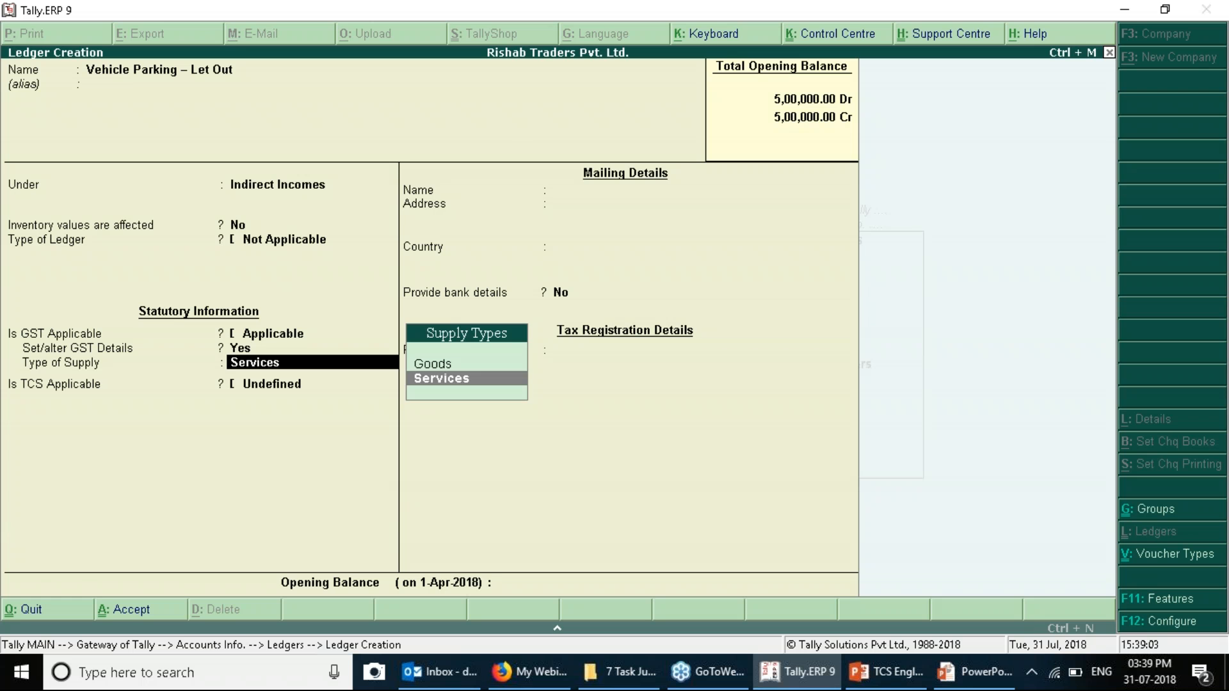
Keep the supply type Services, make TCS Applicable and start a new category for the nature of goods.
key(Return)
key(BackSpace)
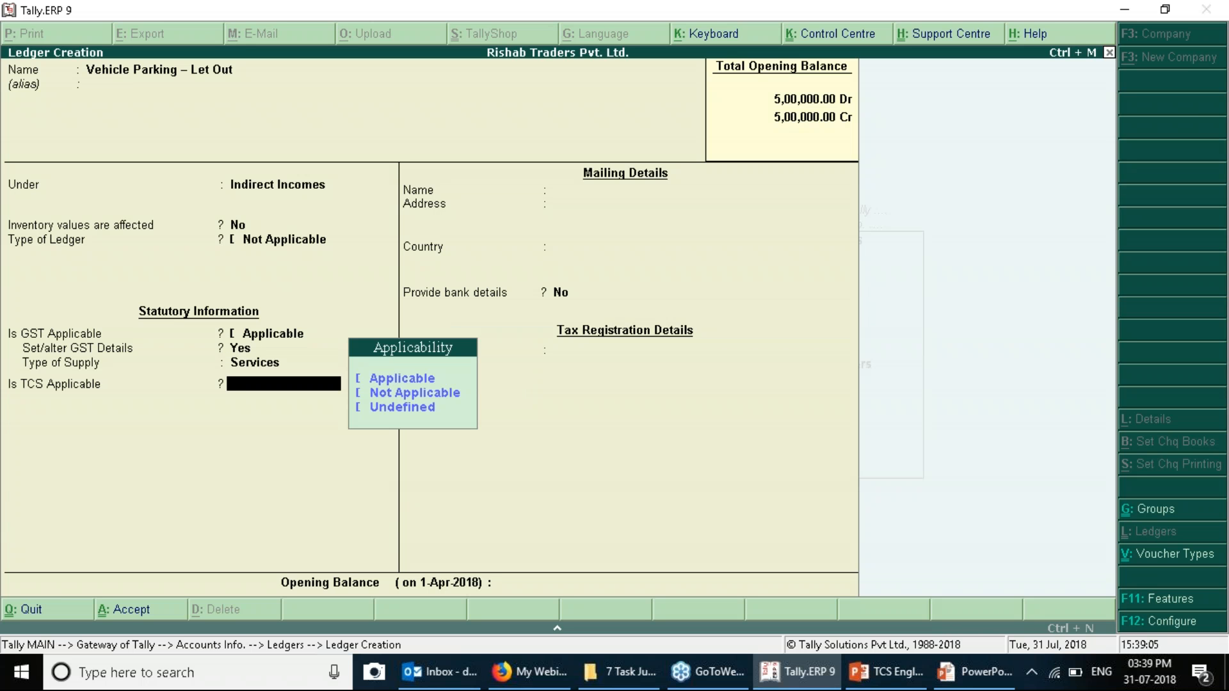
key(Down)
key(Return)
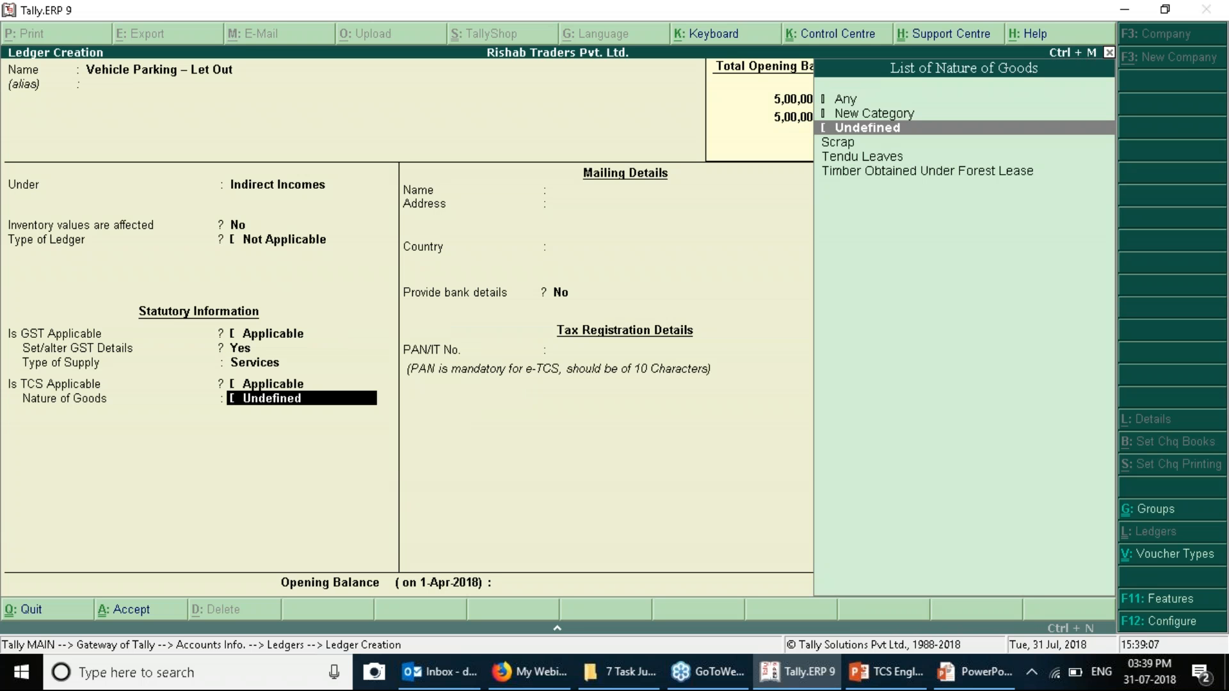
key(Up)
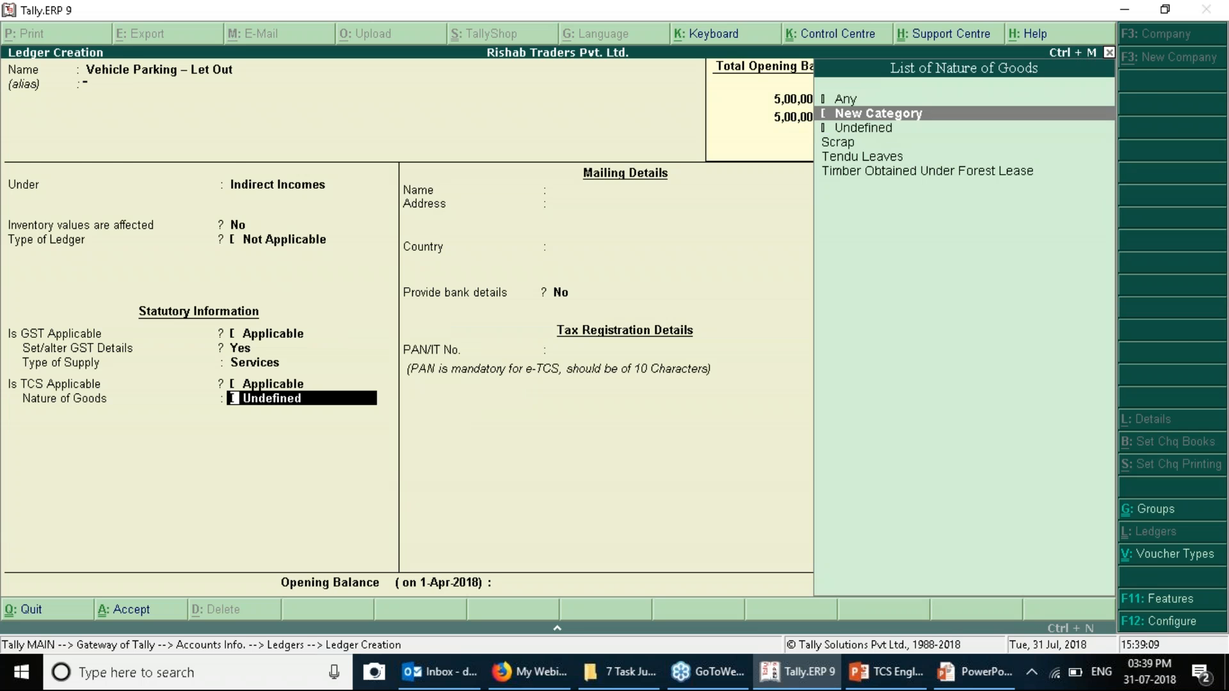
key(Return)
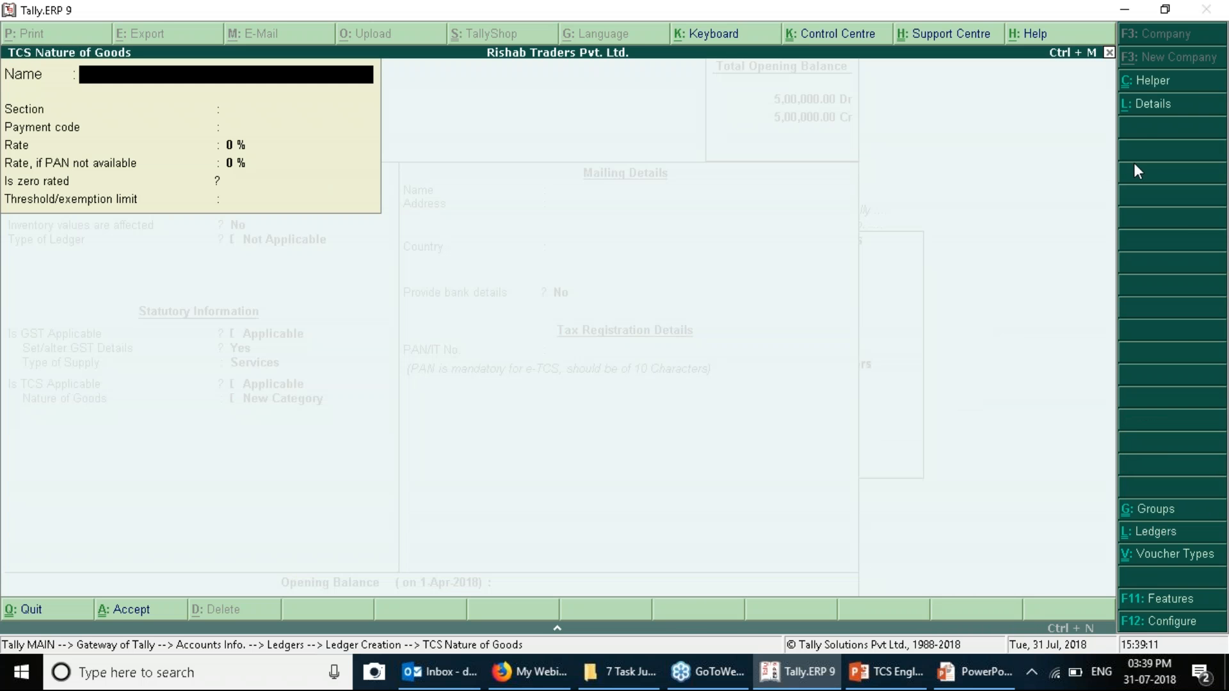
Fill the TCS nature of goods from the predefined entry Contractors/Licensee/Lease Relating to Parking Lots.
click(1151, 84)
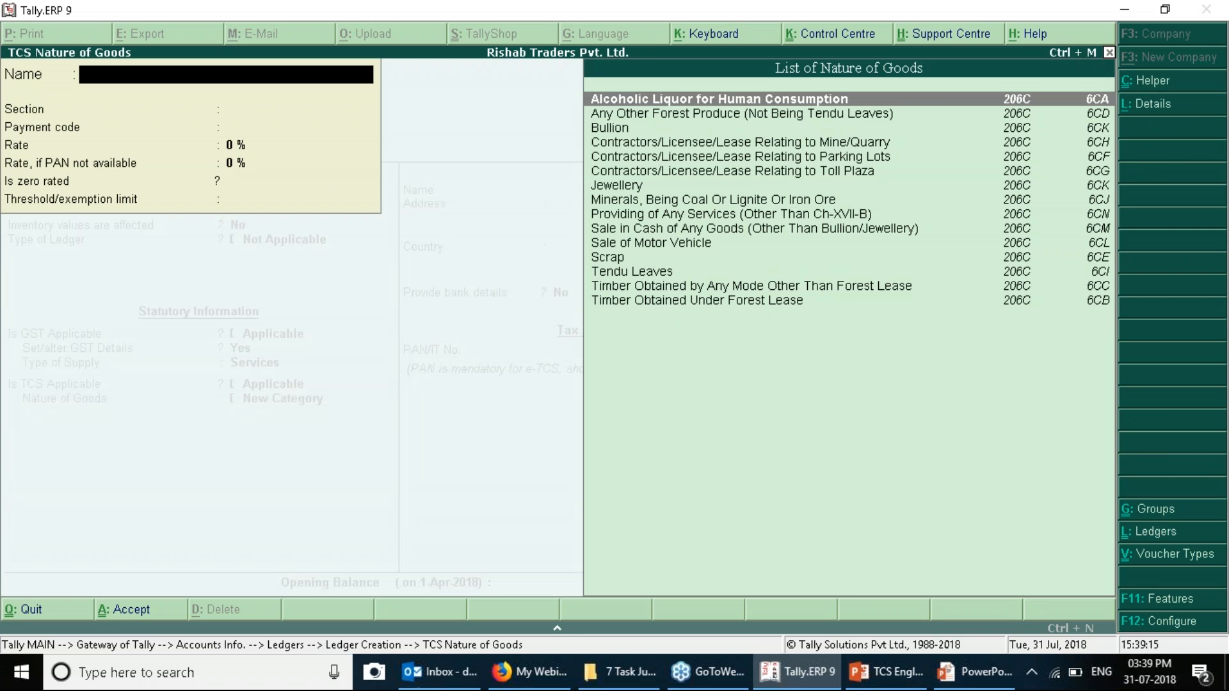
key(Down)
key(Down)
key(Down)
key(Down)
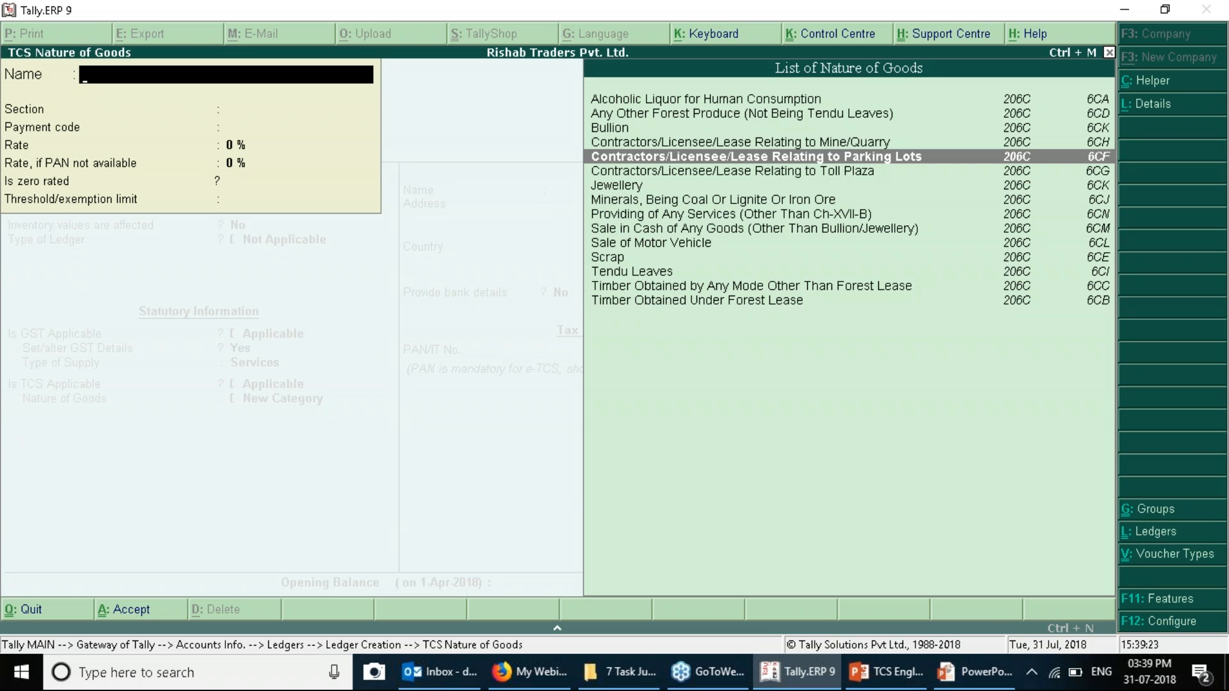
key(Return)
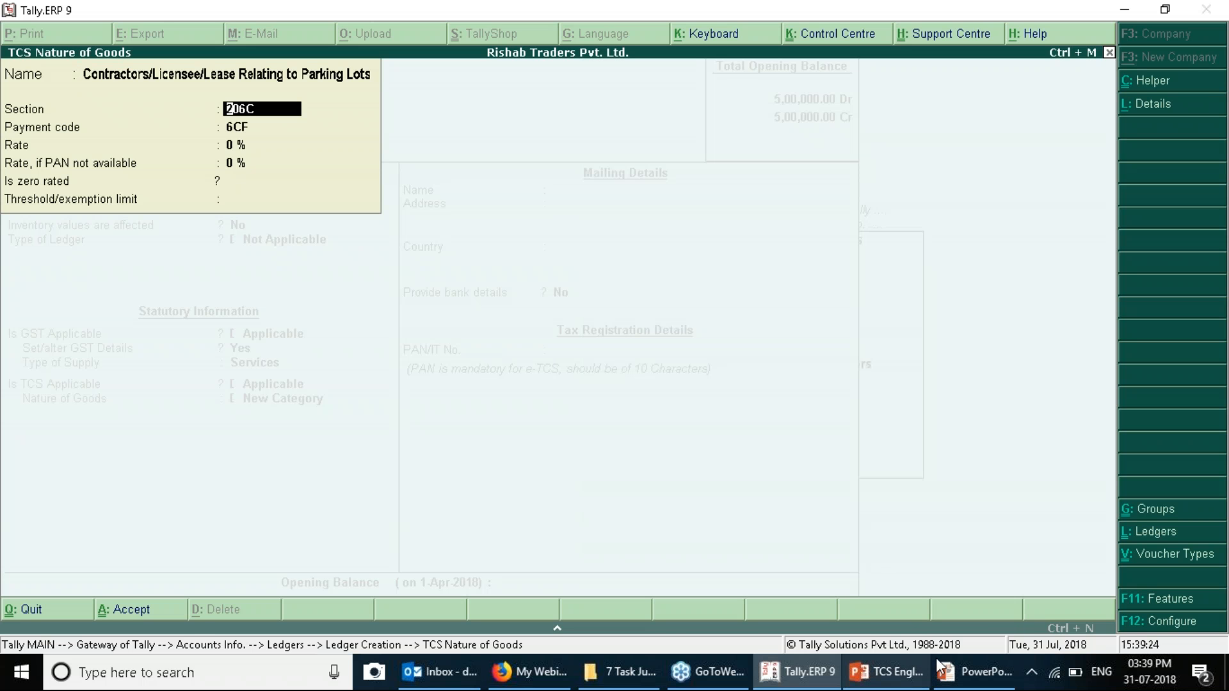
Look up the parking lot rate on the TCS rates slide and set the category's rate to 2%.
click(912, 684)
click(912, 685)
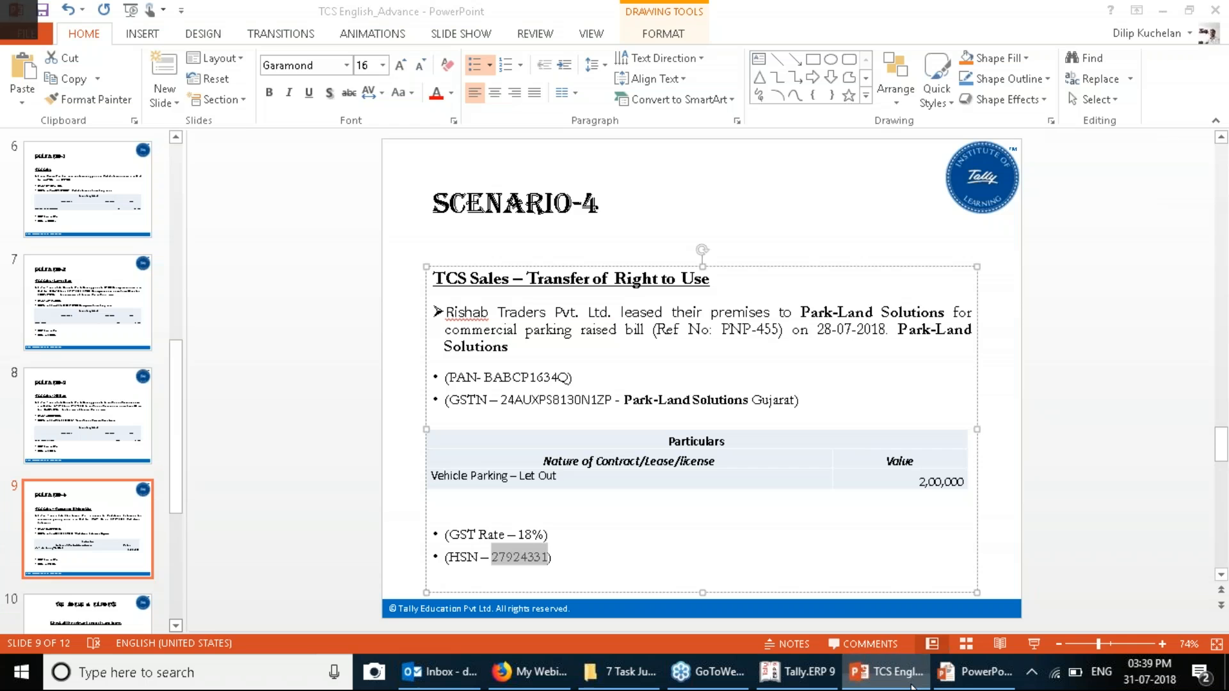
click(975, 672)
key(Left)
key(Left)
key(Left)
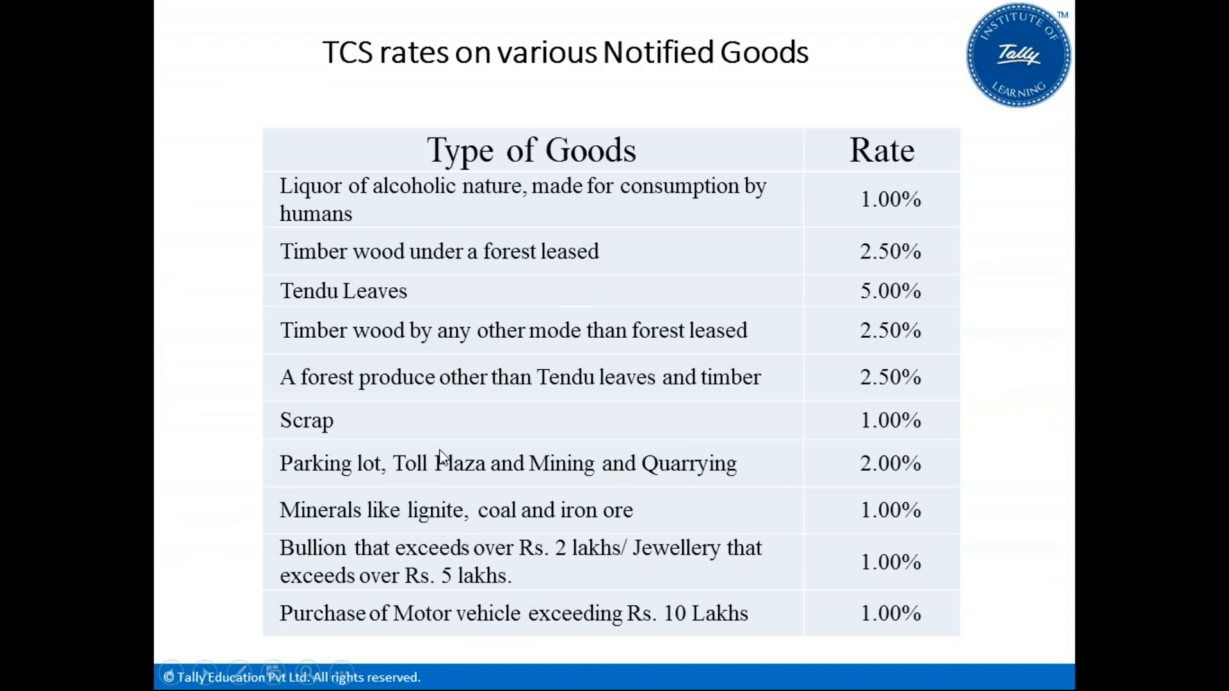
key(alt+Tab)
key(Return)
key(Return)
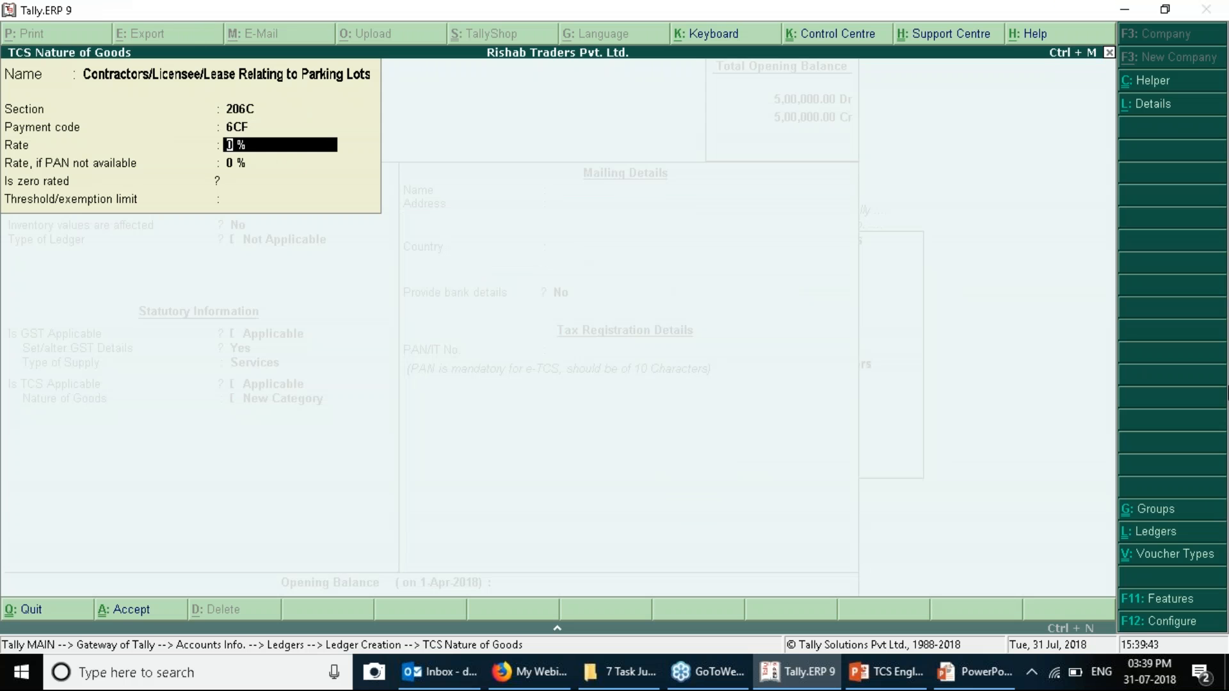
text(2)
key(Return)
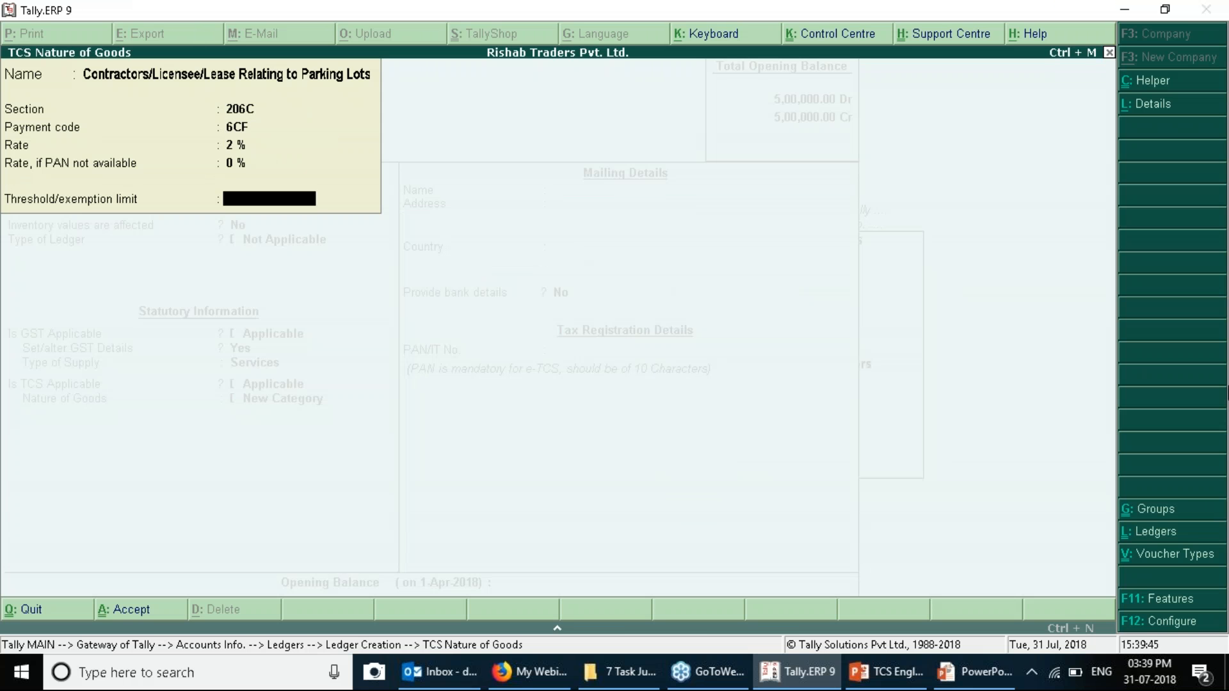
Leave the threshold/exemption limit empty, then save the category and the Vehicle Parking – Let Out ledger.
key(Return)
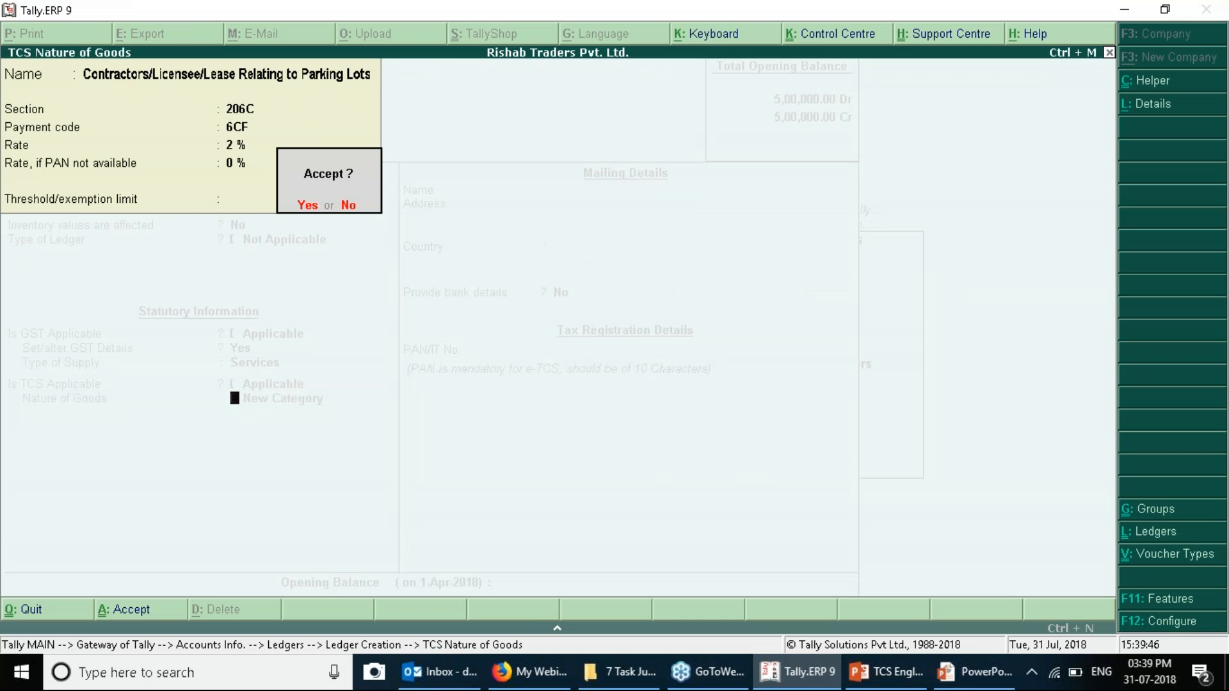
key(Return)
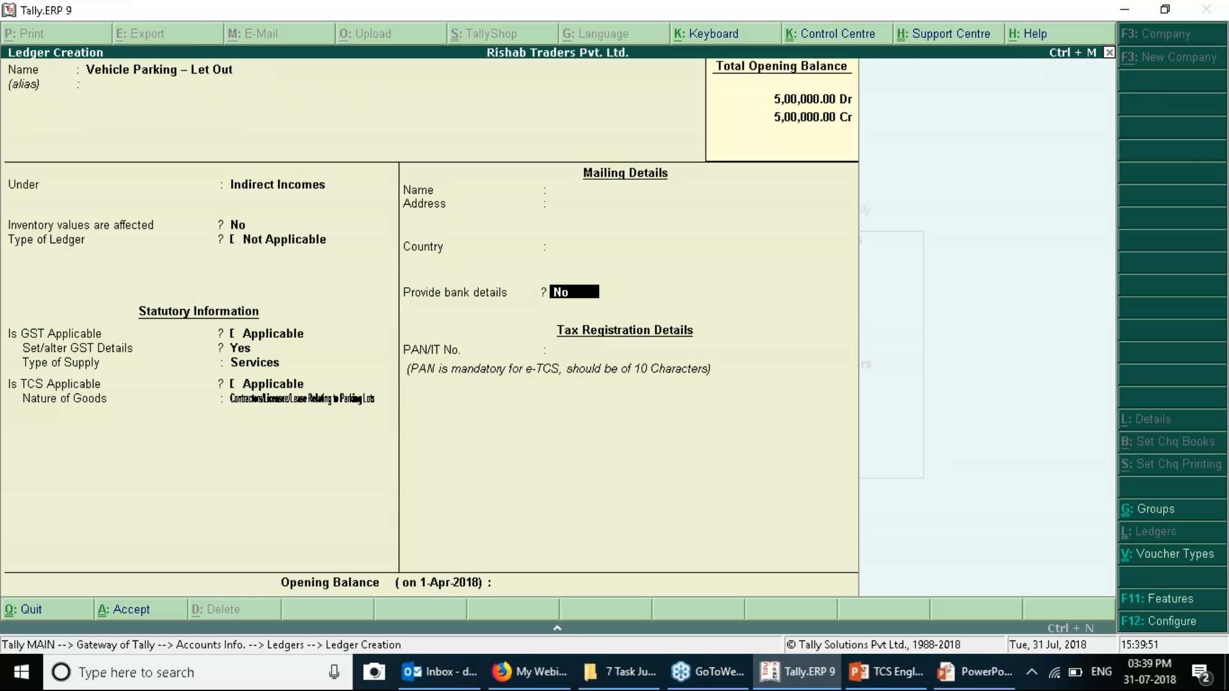
key(ctrl+a)
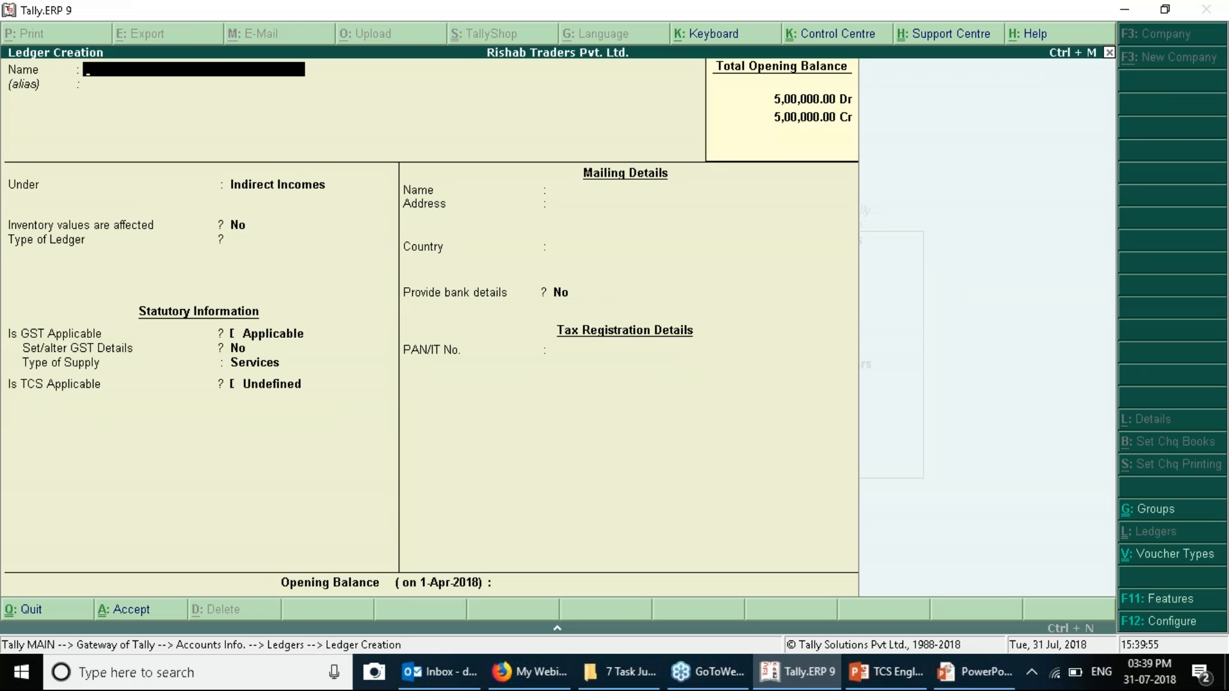
Name the next new ledger Park-Land Solutions, copied from the Scenario-4 slide, without an alias.
key(alt+Tab)
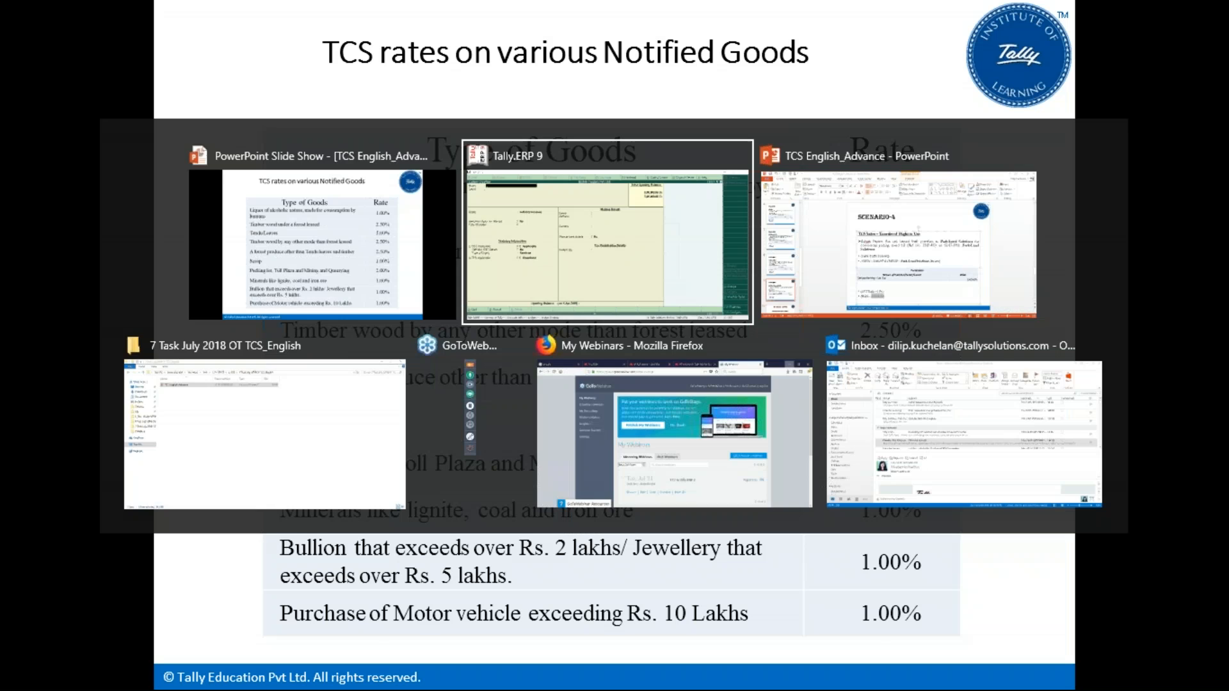
key(alt+Tab)
key(alt+Tab)
key(alt+Tab)
key(alt+Tab)
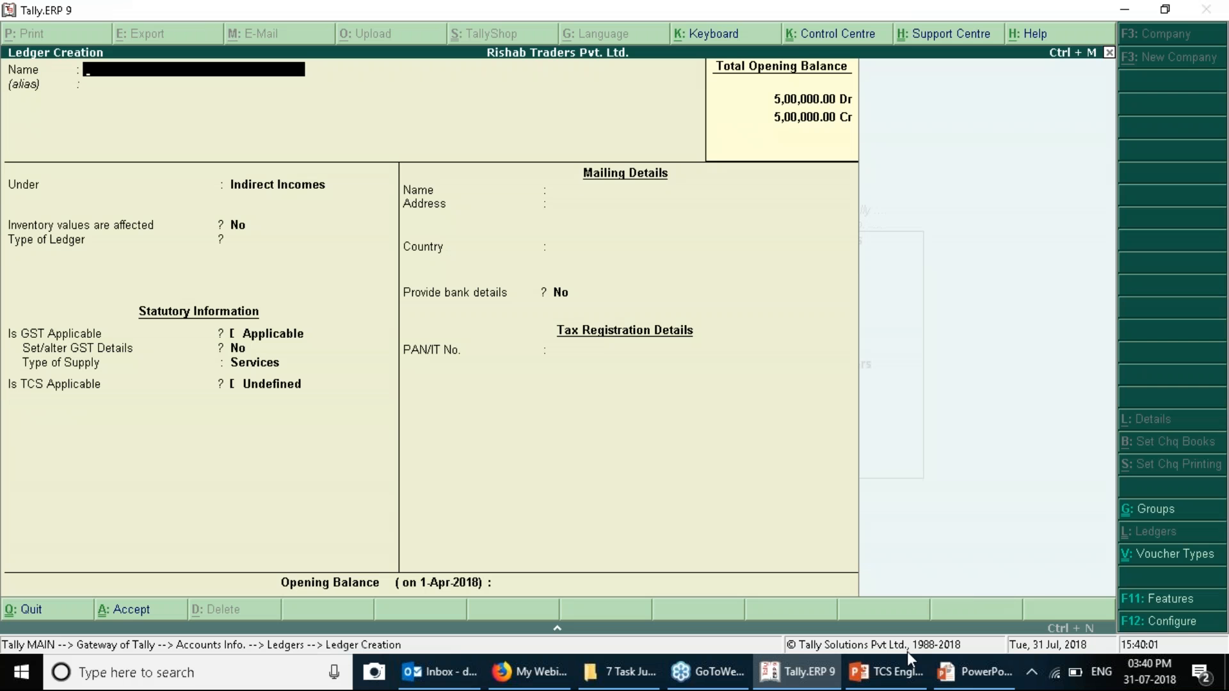
click(870, 666)
drag(801, 312, 940, 303)
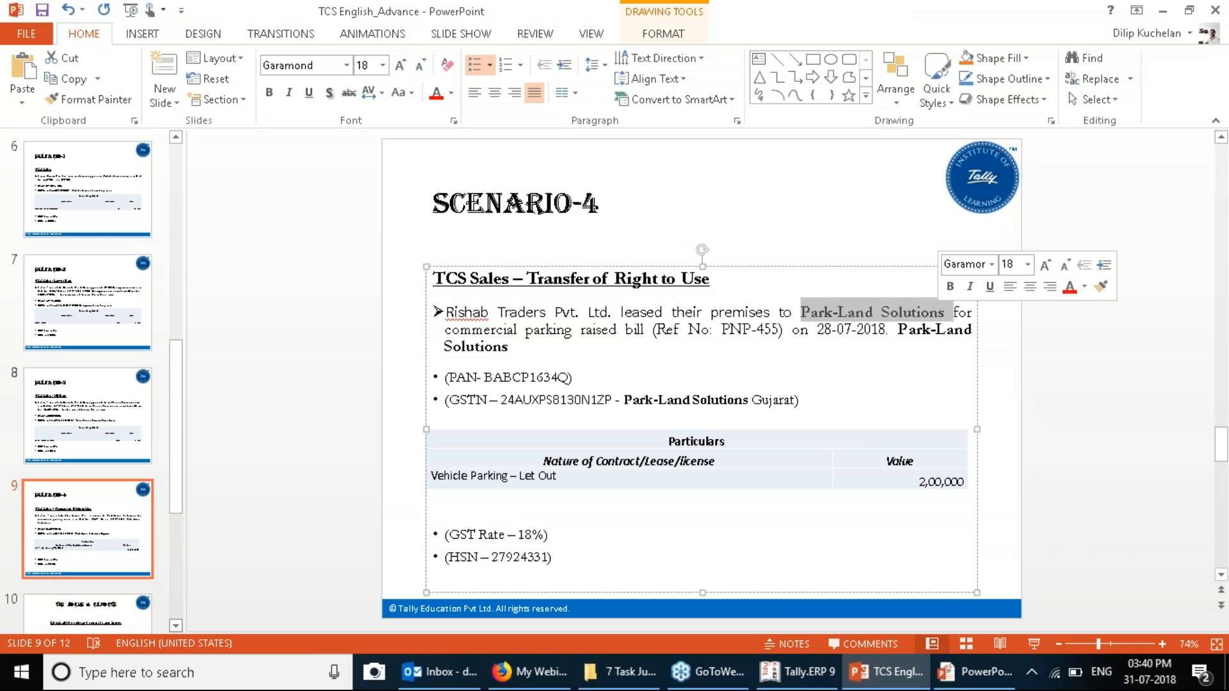
key(alt+Tab)
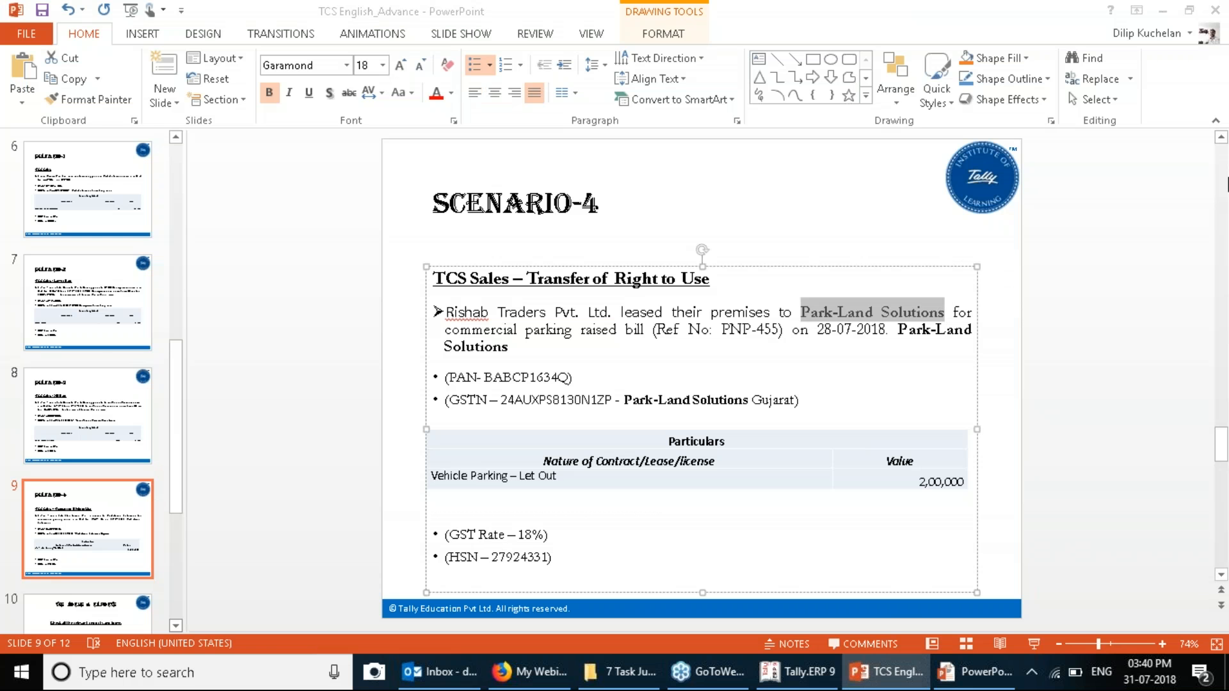
key(Return)
key(Return)
key(alt+Tab)
key(alt+Tab)
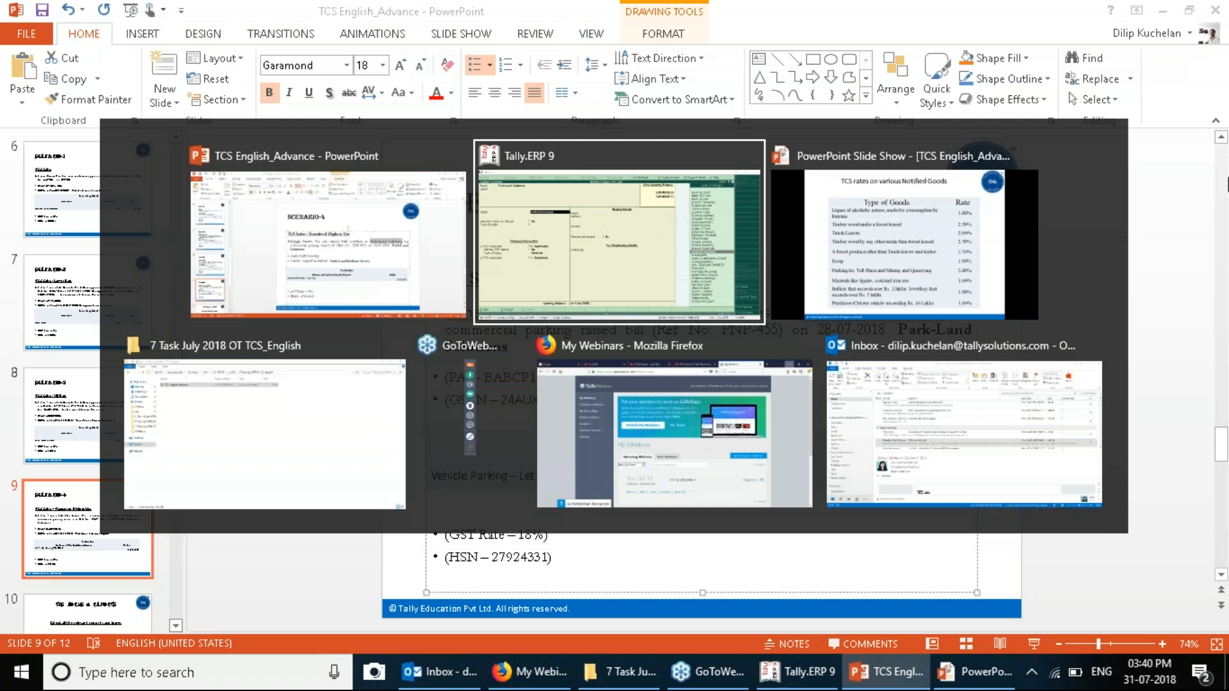
Place the Park-Land Solutions ledger under Sundry Debtors and keep the default bill-by-bill, credit and inventory settings.
text(Su)
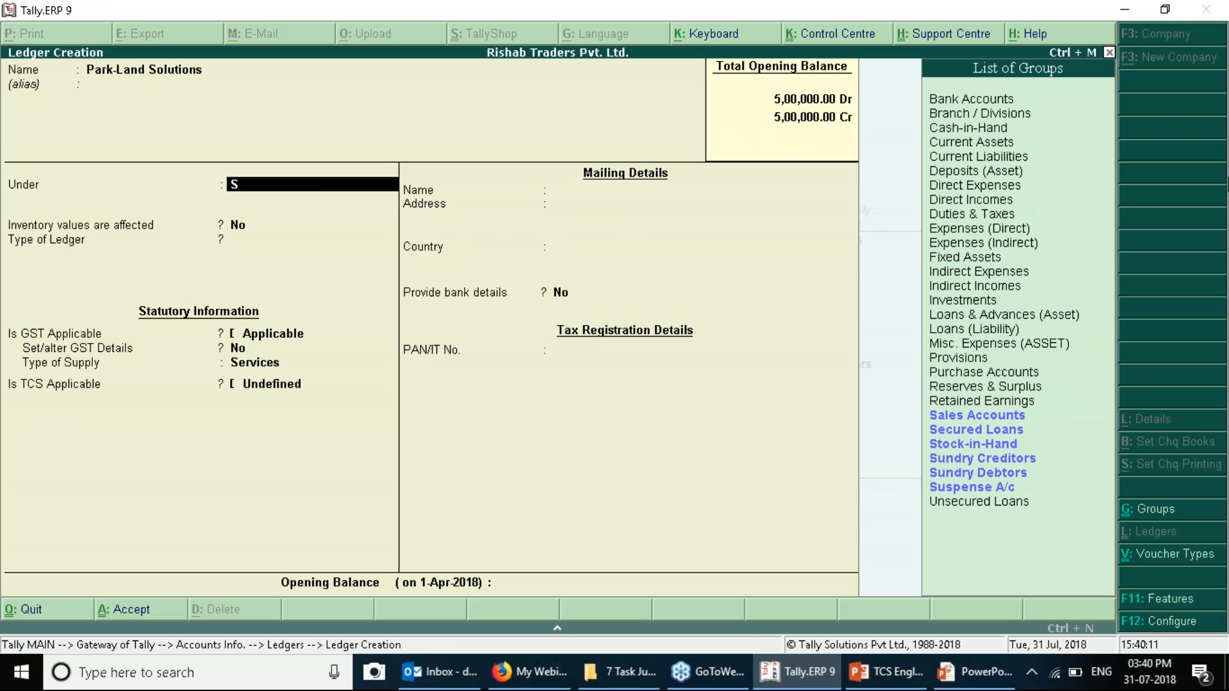
key(Down)
key(Return)
key(Return)
key(Return)
key(Return)
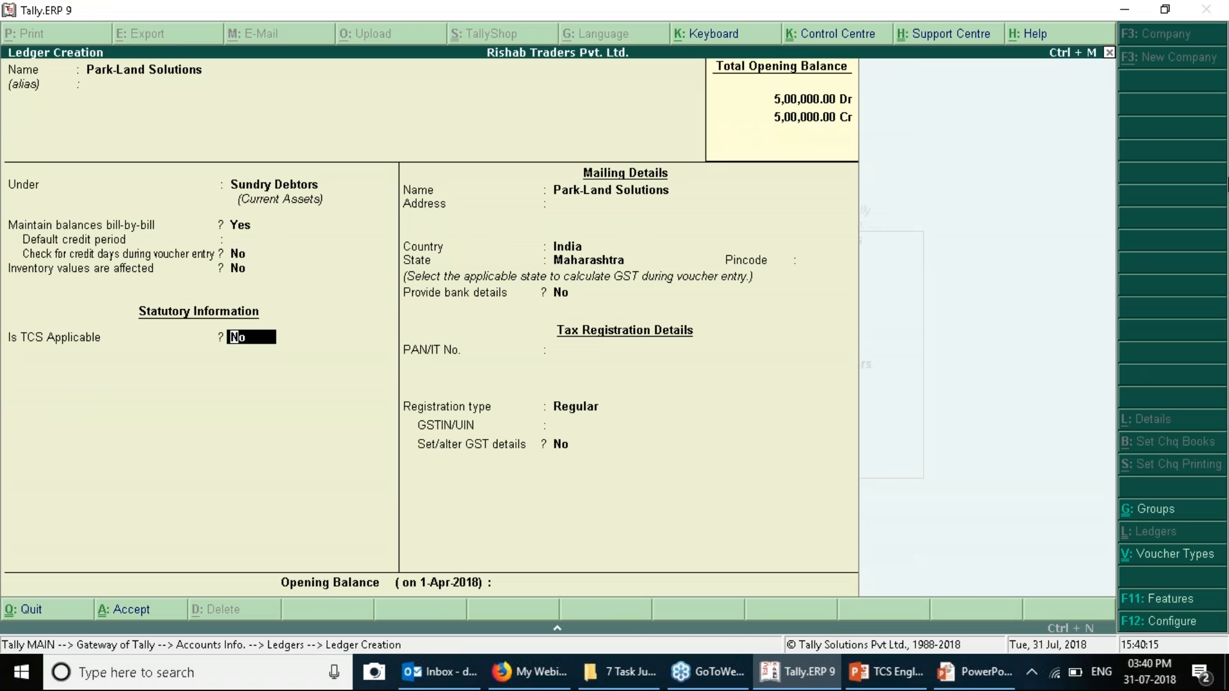
Make TCS applicable for Park-Land Solutions with buyer/lessee type Company - Resident and no advanced TCS configurations.
key(y)
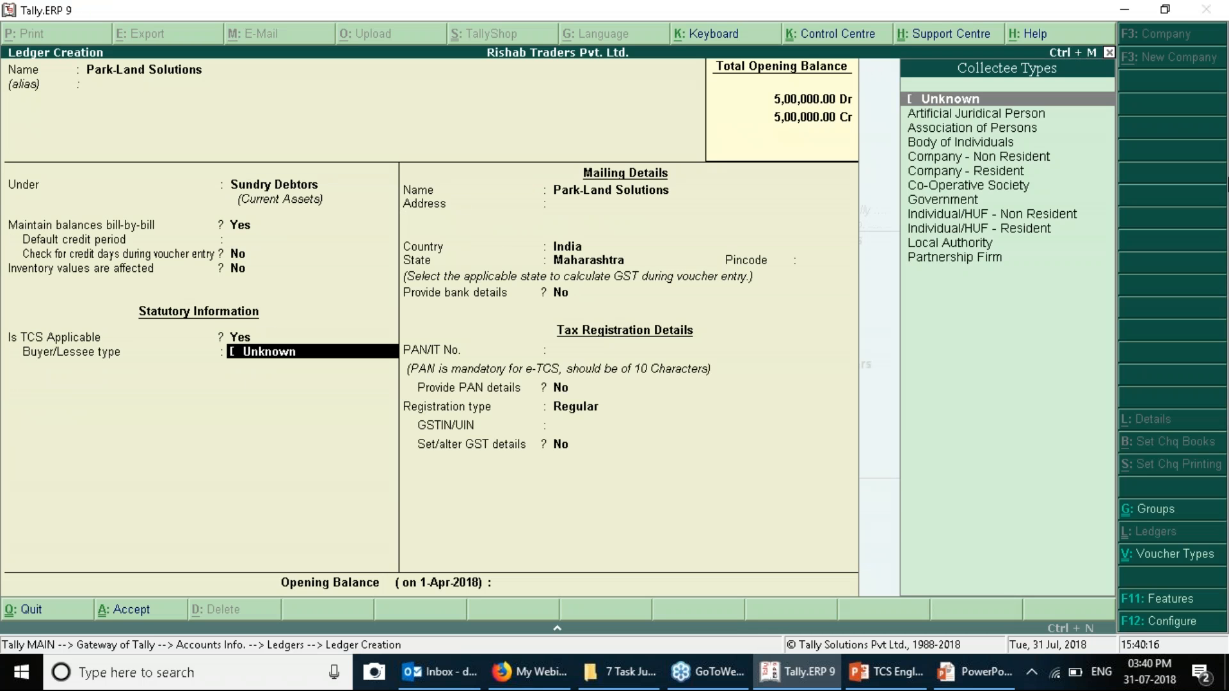
text(Com)
key(Down)
key(Return)
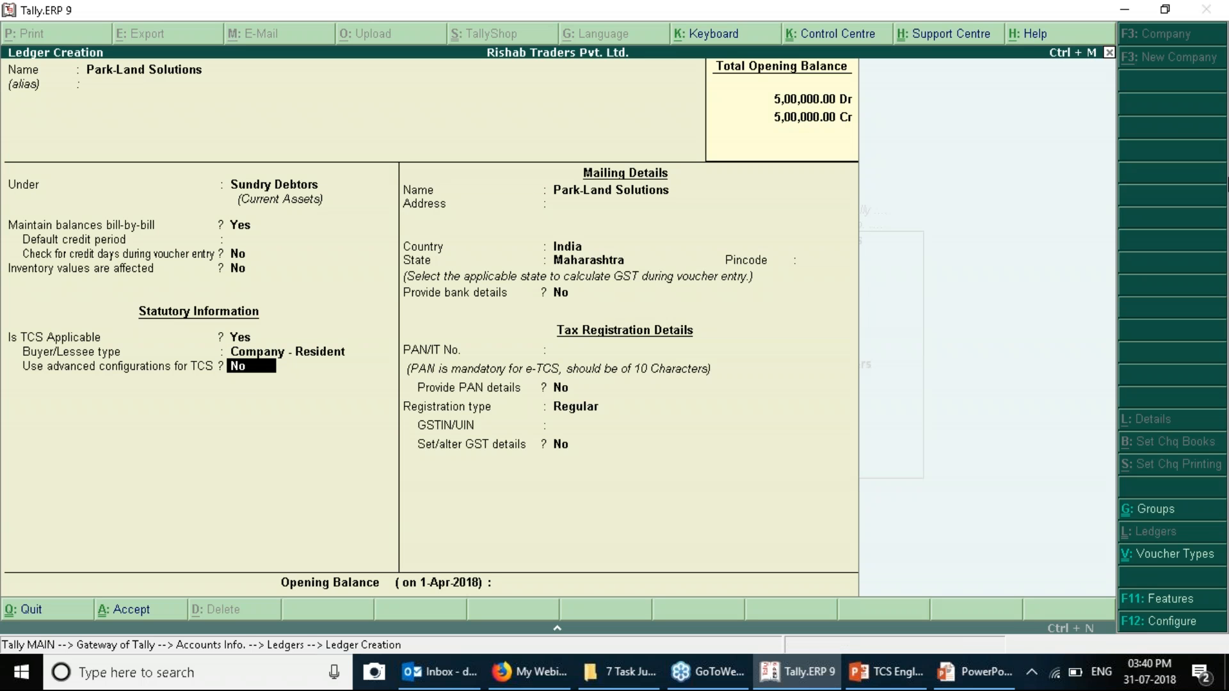
key(Return)
Check the party's state on the slide, set it to Gujarat in the mailing details and leave the pincode empty.
key(alt+Tab)
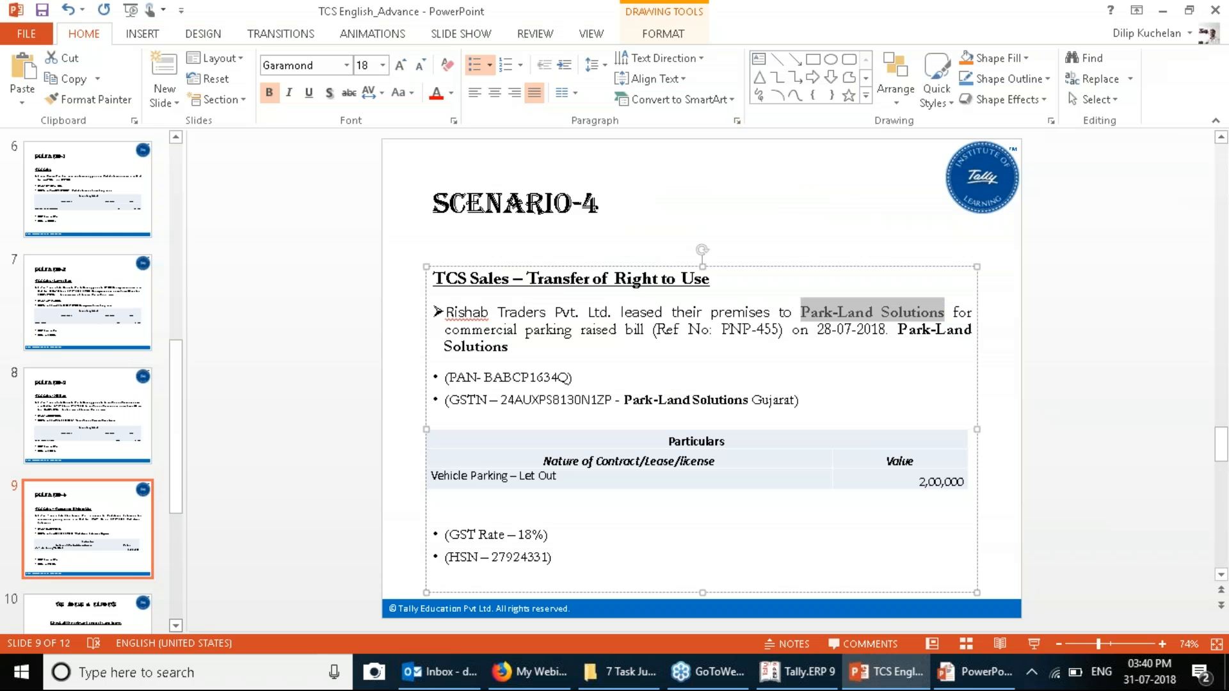
key(alt+Tab)
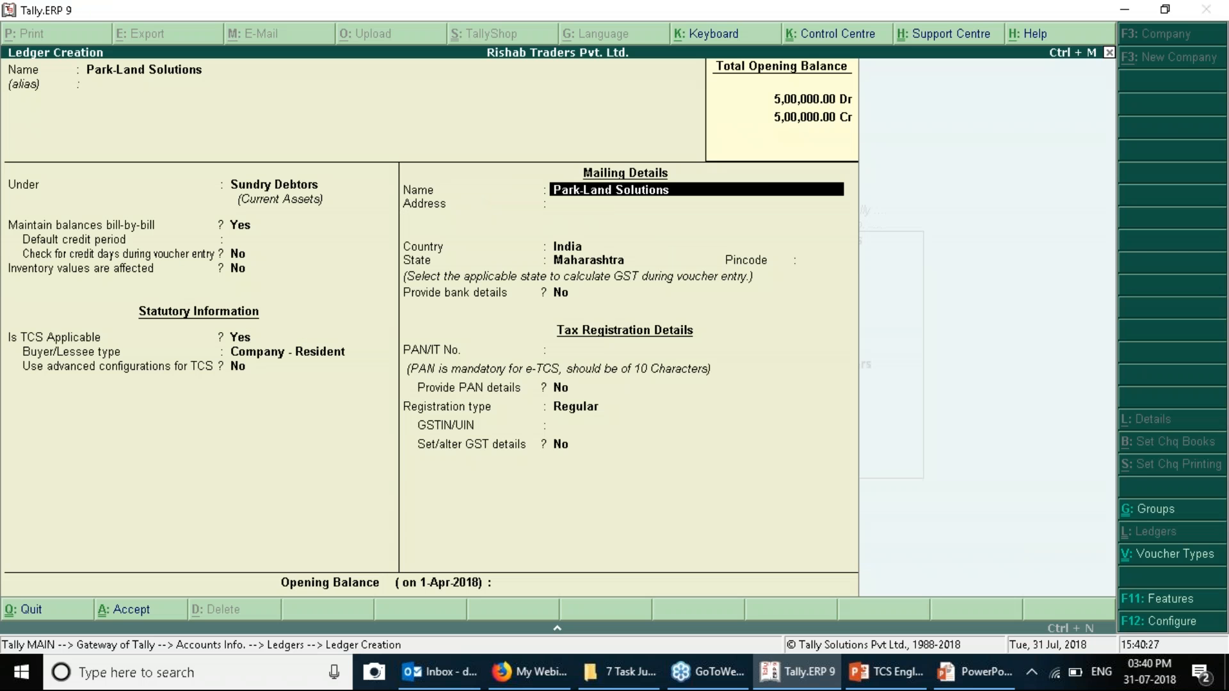
key(Return)
key(Return)
key(Return)
text(Gu)
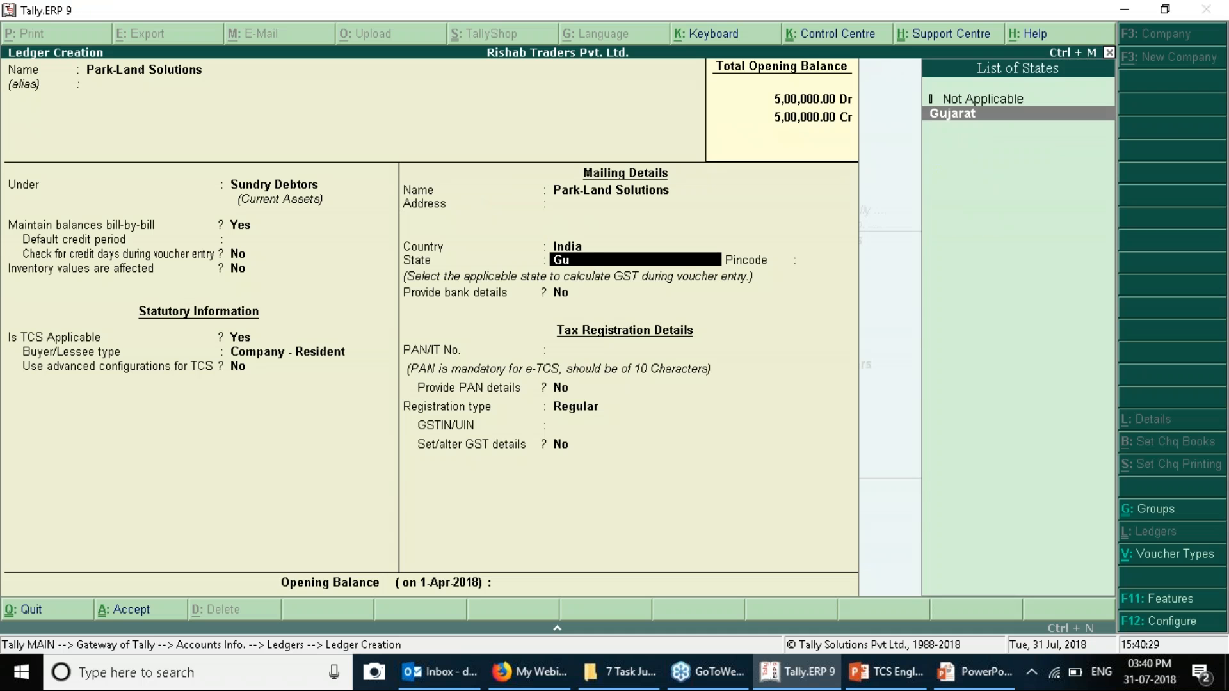
key(Return)
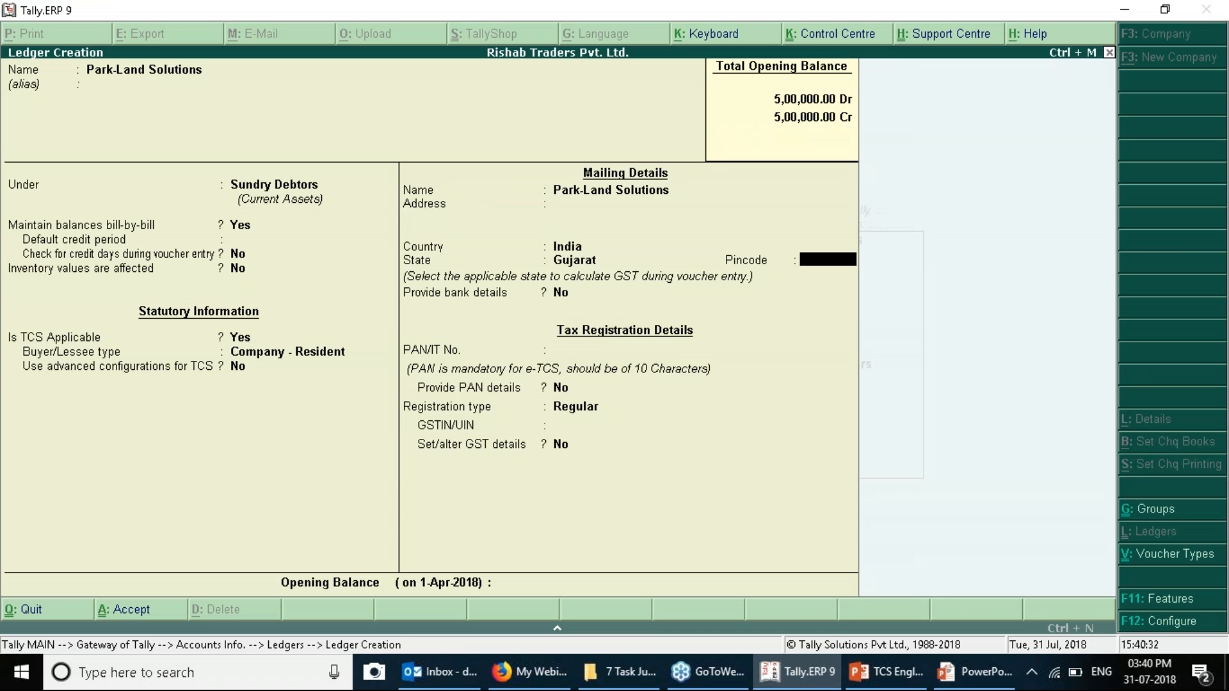
key(Return)
key(Return)
Copy the party's PAN from the slide into PAN/IT No., leaving PAN details at No and the registration type Regular.
key(alt+Tab)
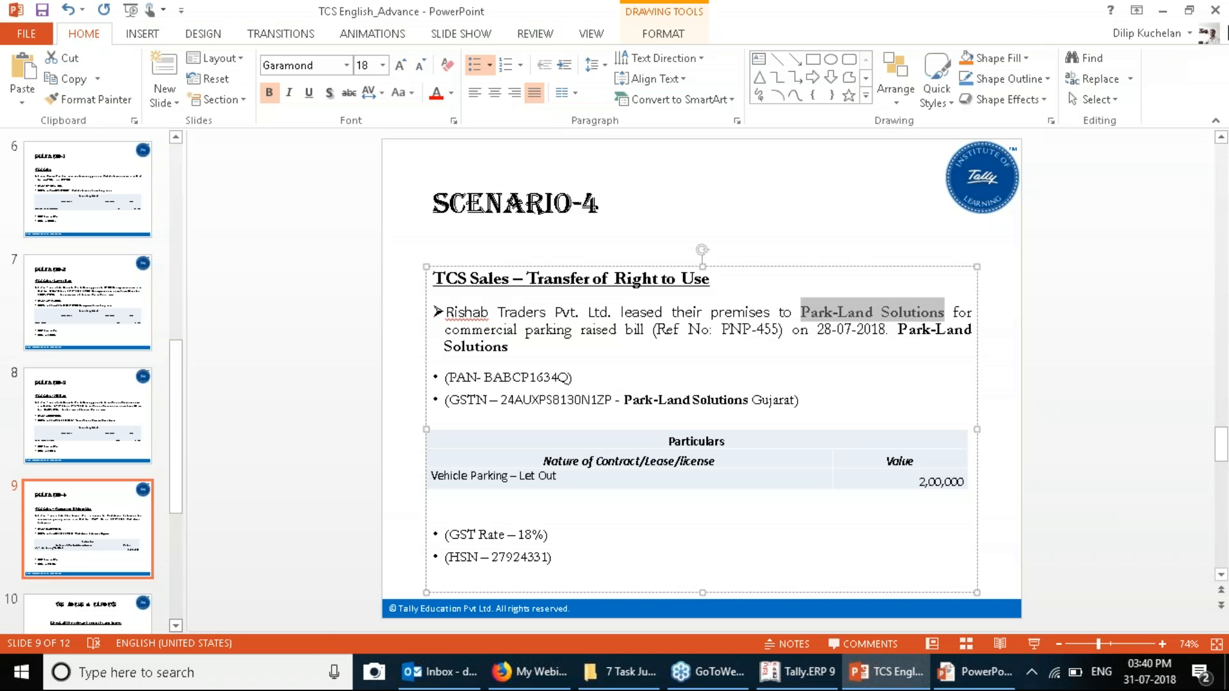
drag(509, 377, 569, 378)
key(alt+Tab)
key(ctrl+alt+v)
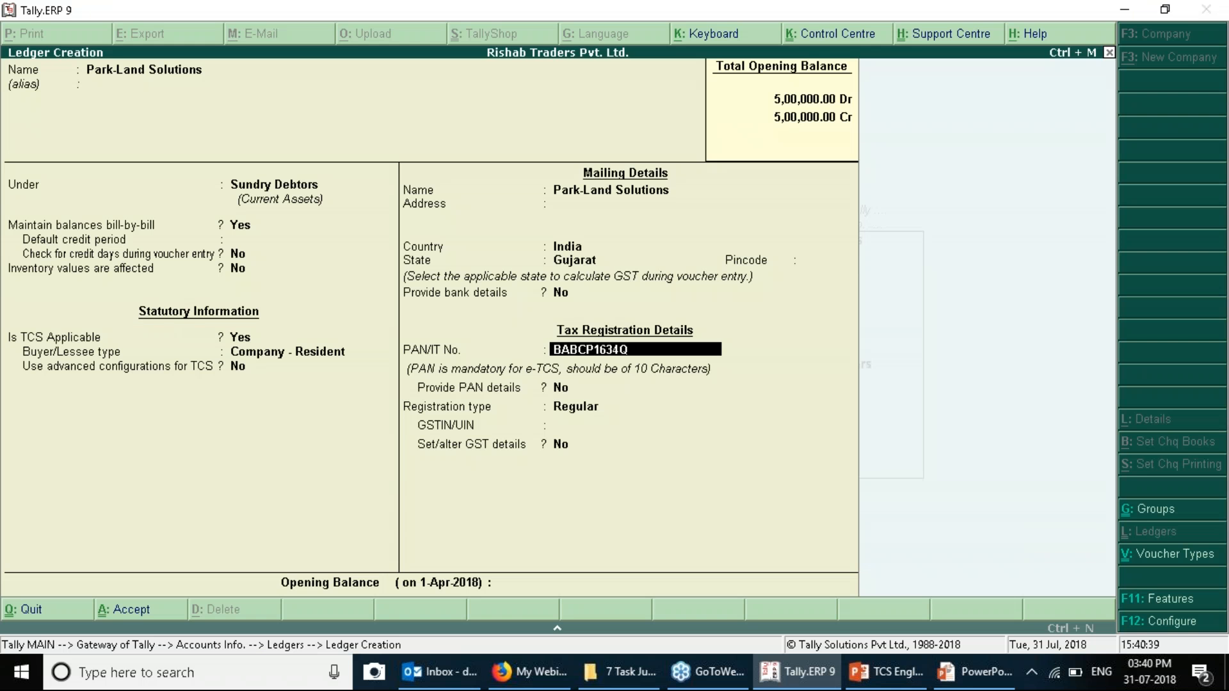
key(Return)
key(Return)
key(Return)
Copy the party's GST number from the slide into GSTIN/UIN and save the Park-Land Solutions ledger.
key(alt+Tab)
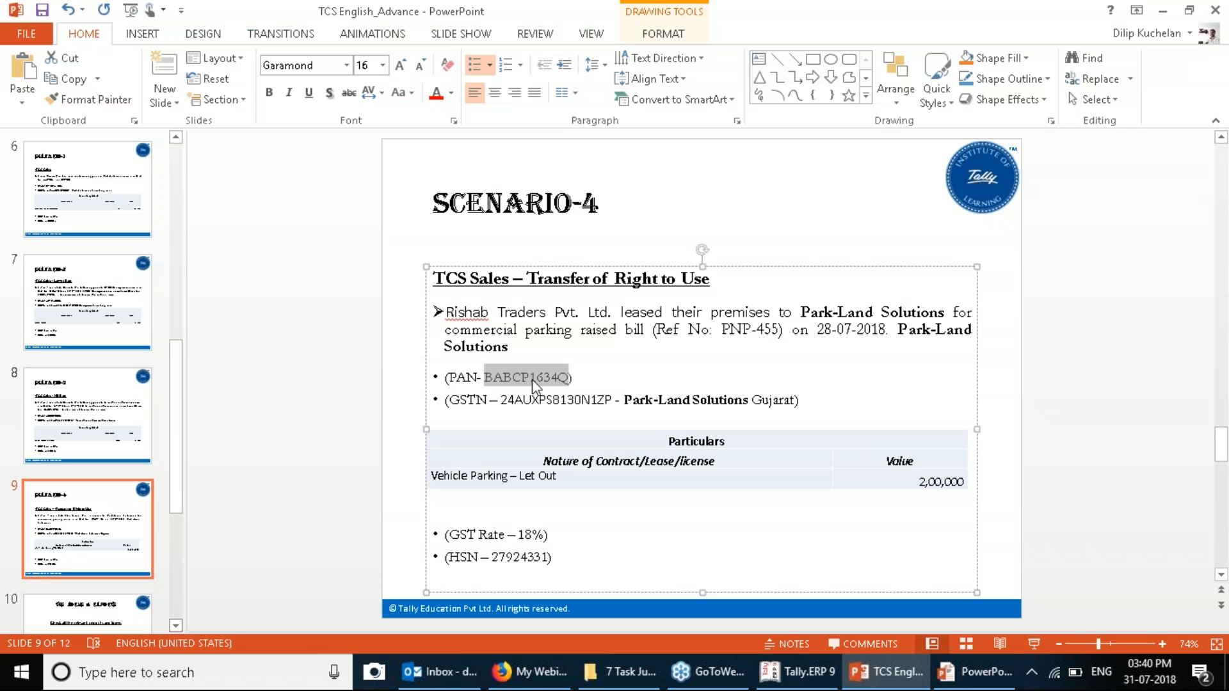
double_click(536, 399)
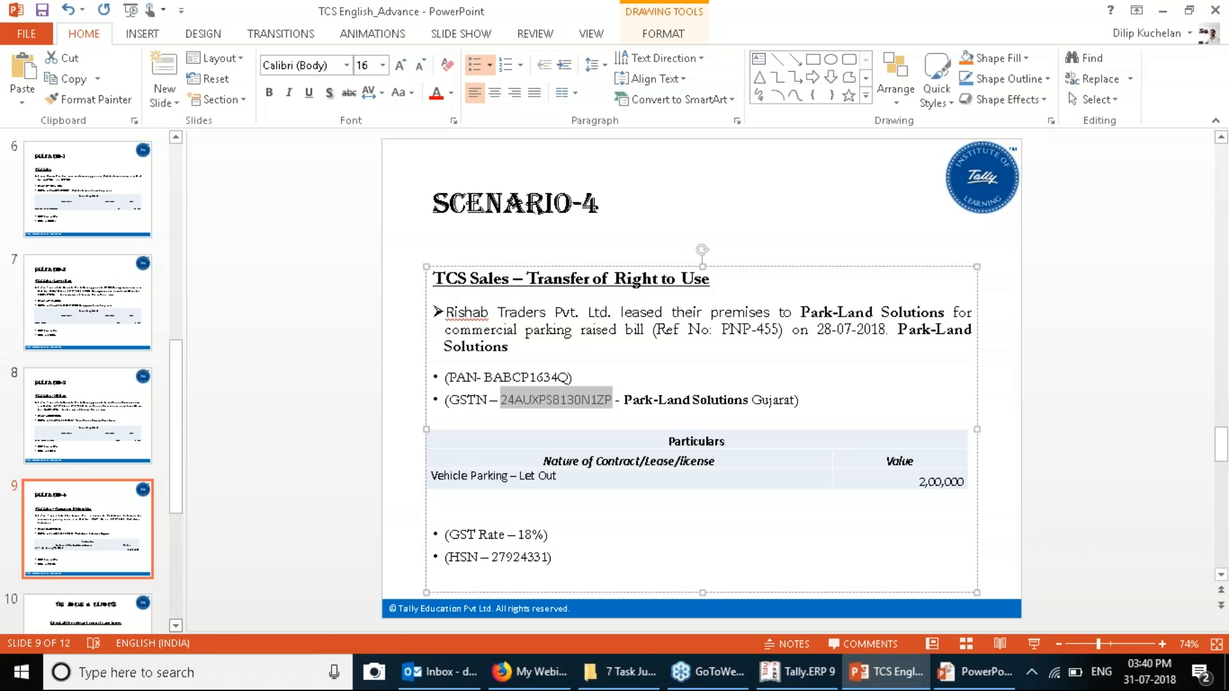
key(alt+Tab)
key(ctrl+alt+v)
key(Return)
key(Return)
key(Return)
key(Return)
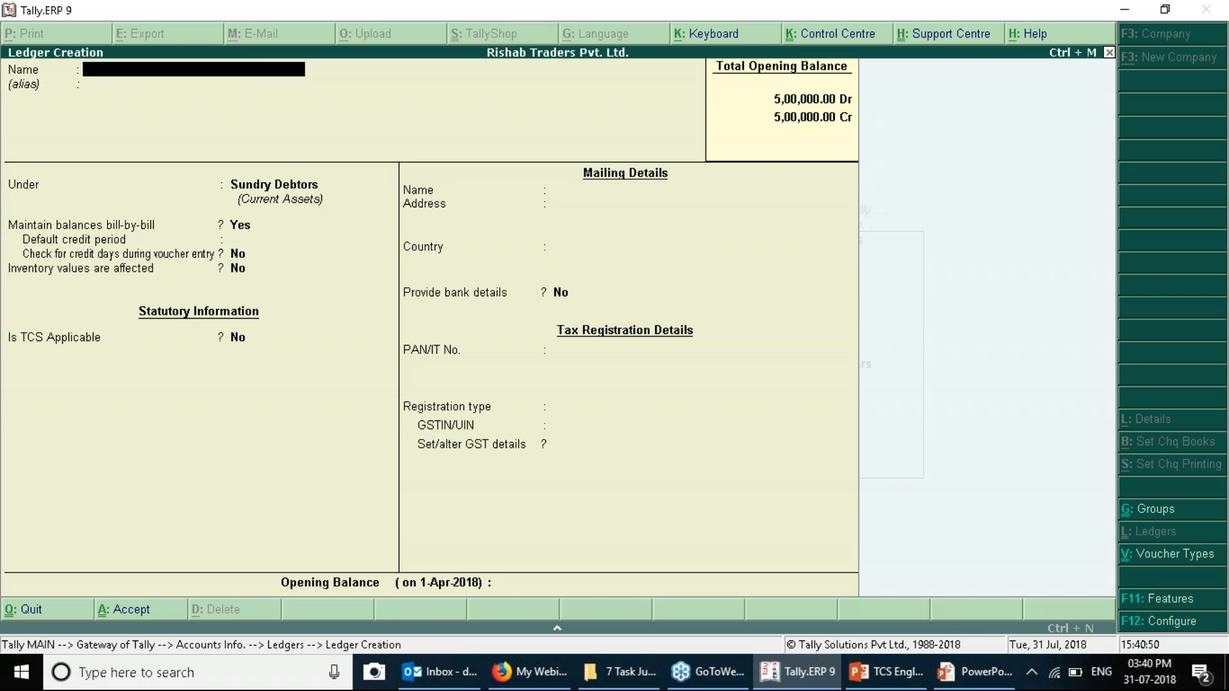
Name the new ledger TCS on Commercial Parkings, put it under Duties & Taxes and set its duty type to TCS.
text(TCS on Commercial Parking)
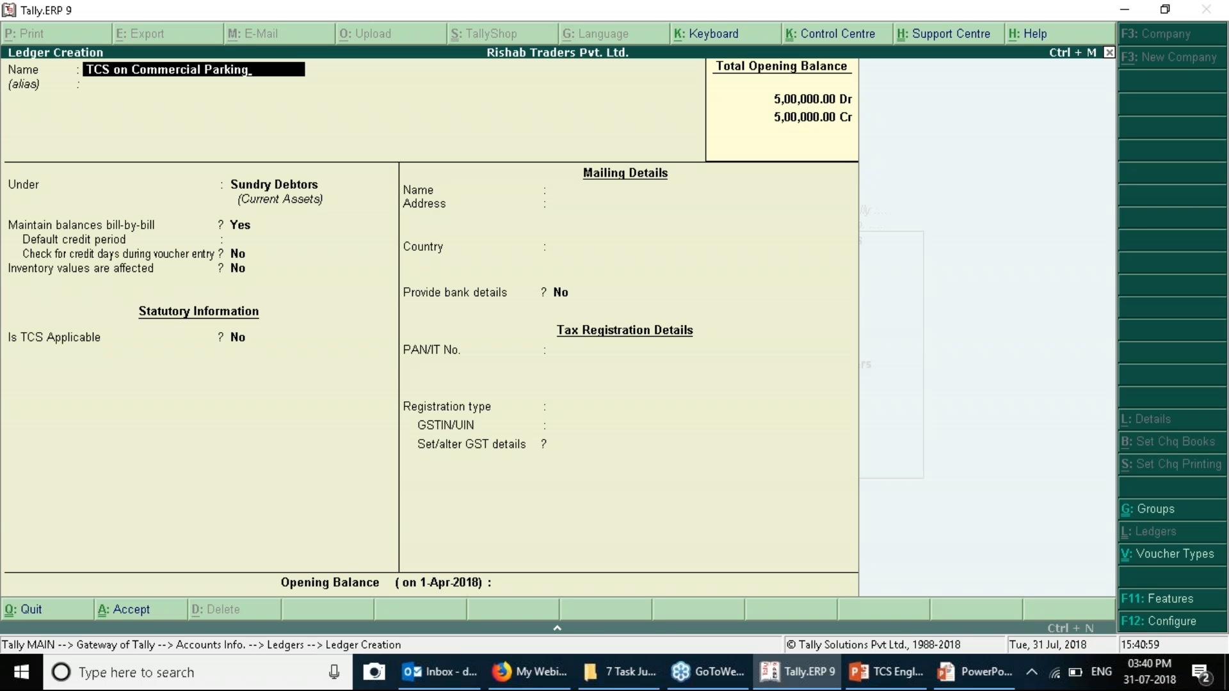
text(s)
key(Return)
text(Du)
key(Return)
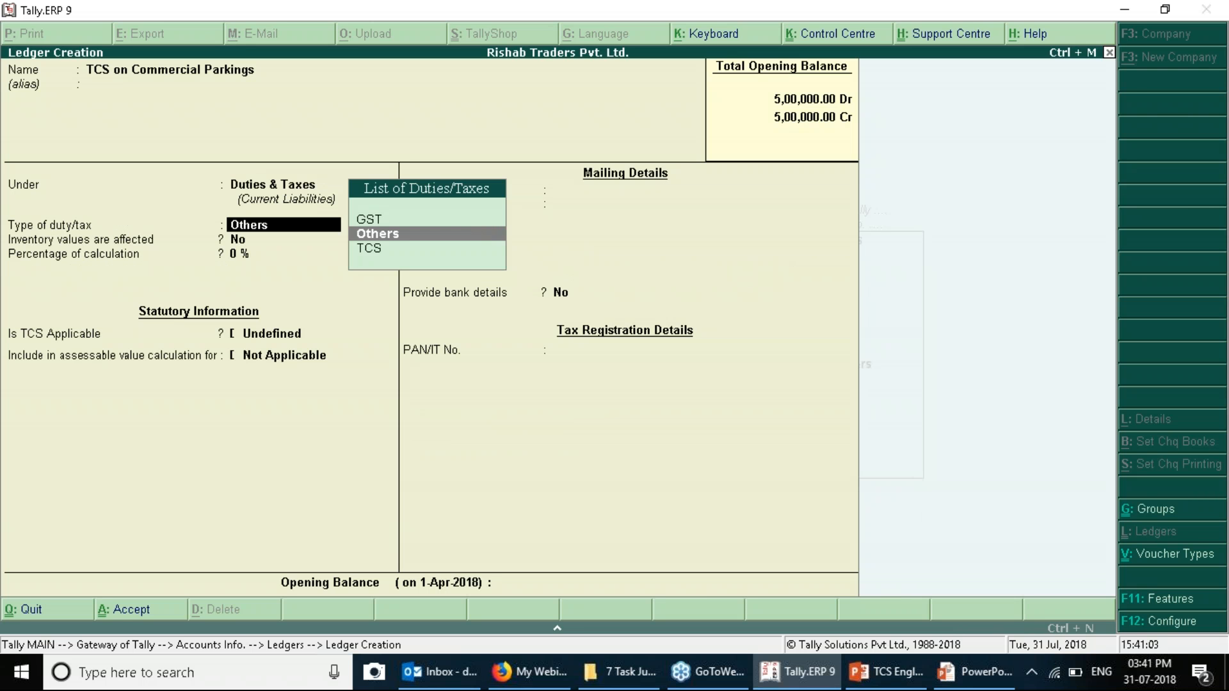
key(Down)
key(Return)
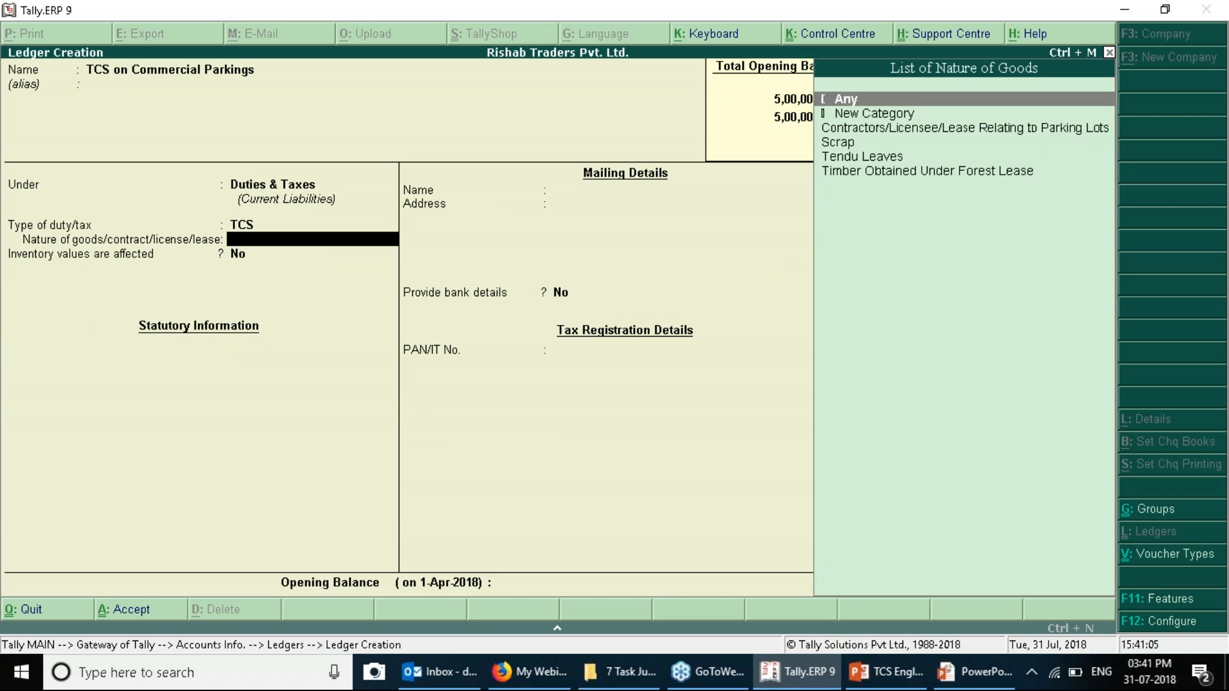
Set the nature of goods to Contractors/Licensee/Lease Relating to Parking Lots and save the TCS ledger without bank details.
key(Down)
key(Down)
key(Down)
key(Down)
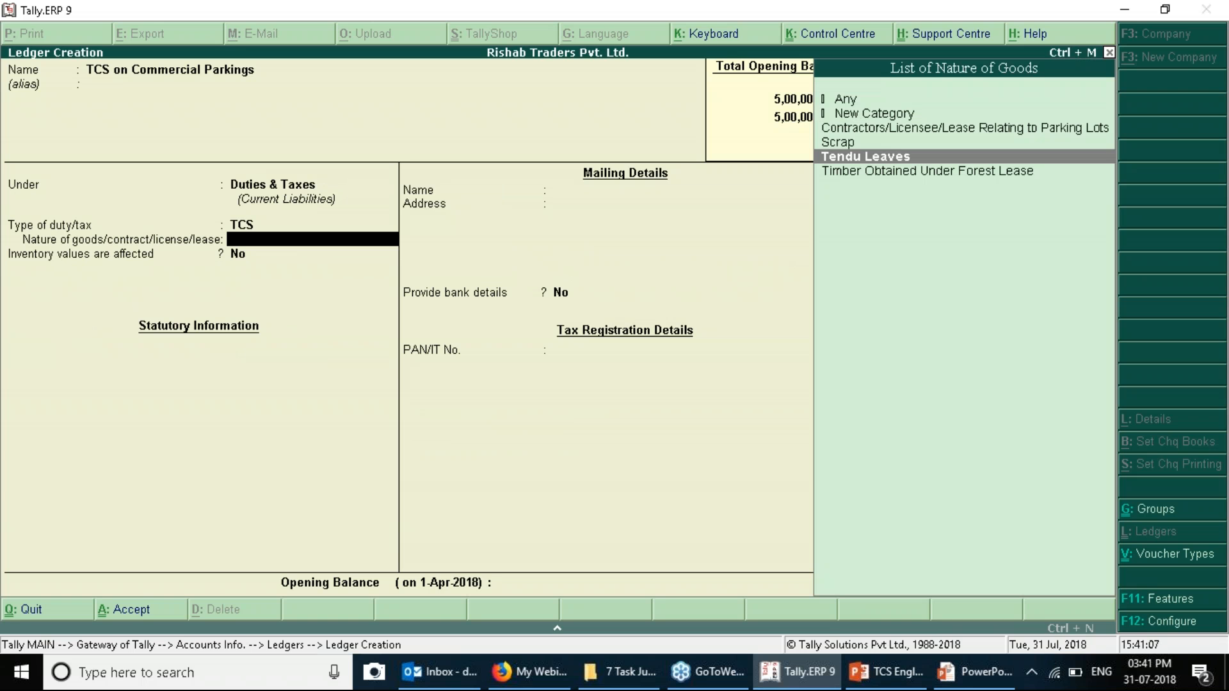
key(Up)
key(Up)
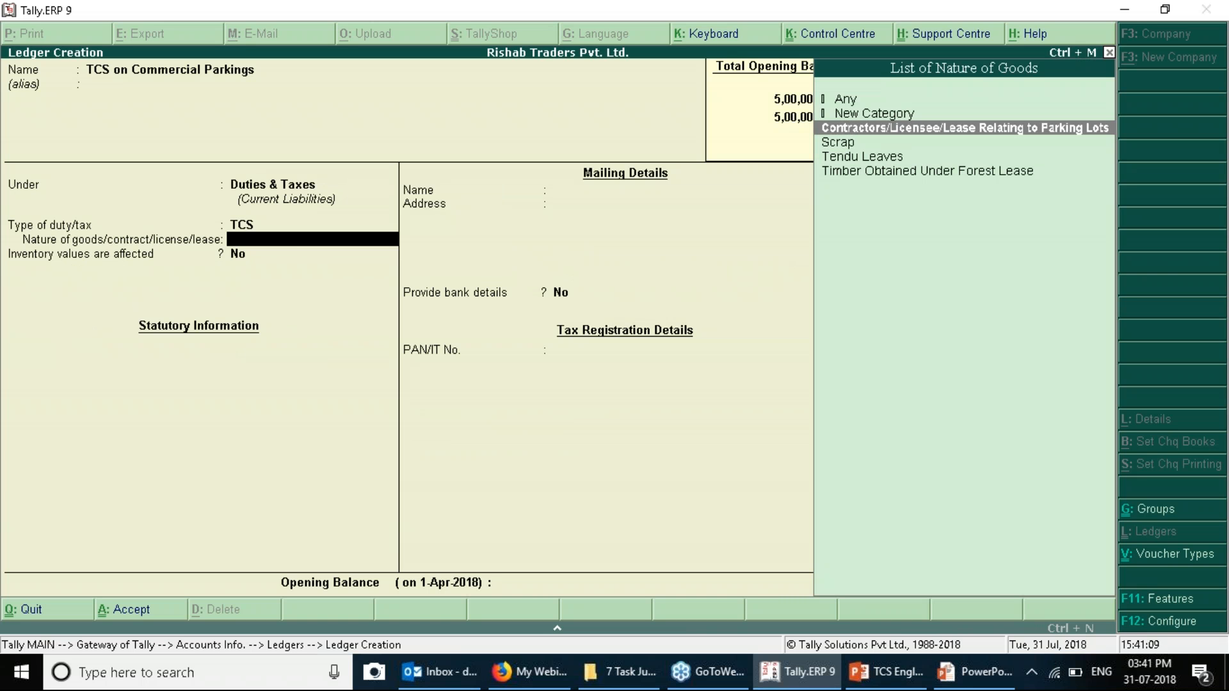
key(Return)
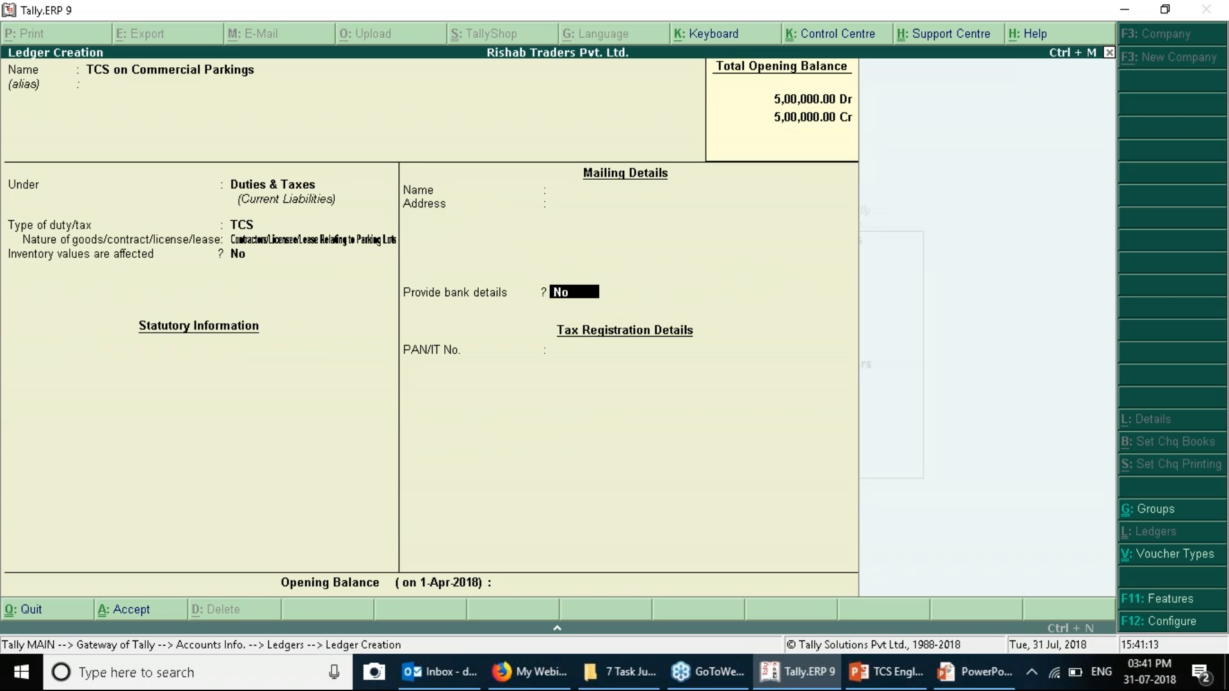
key(ctrl+a)
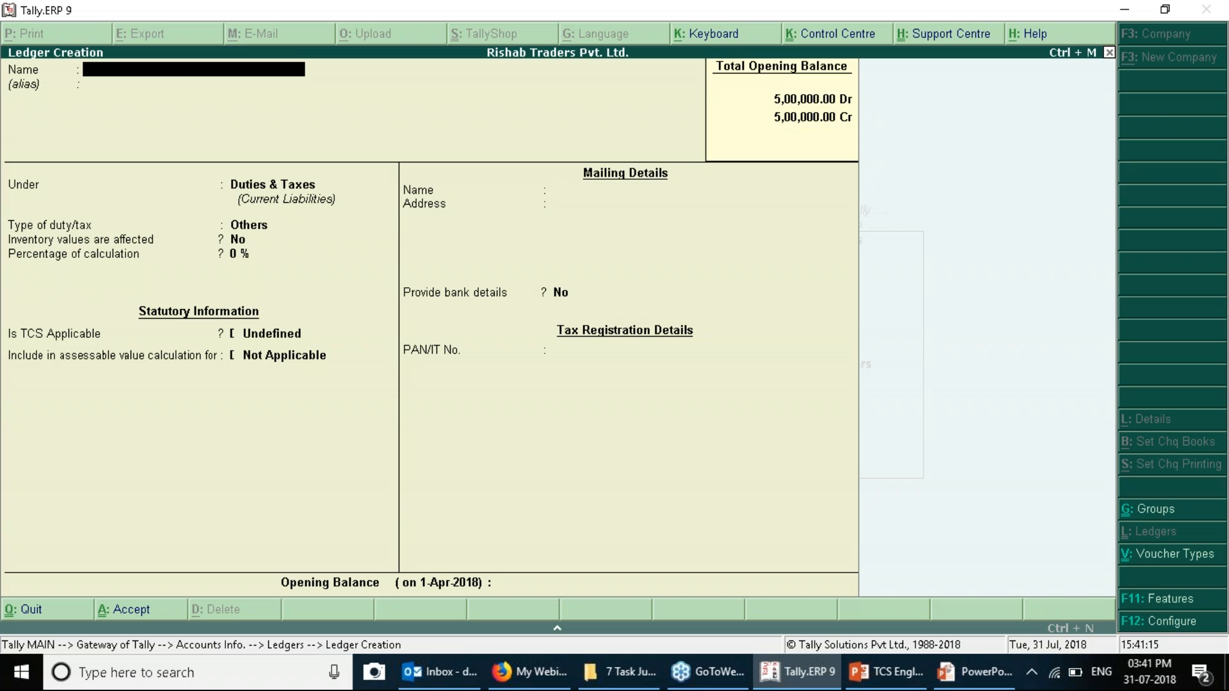
Leave ledger creation and open a new sales voucher in accounting invoice mode.
key(Escape)
key(y)
key(Escape)
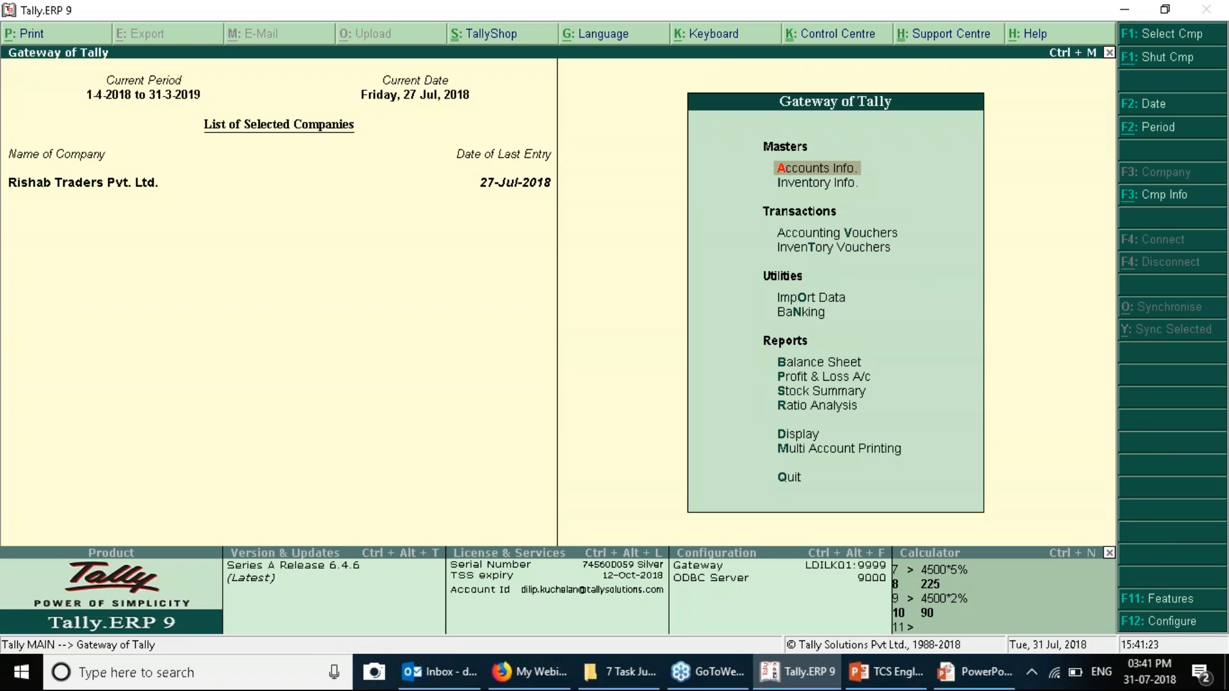
key(Down)
key(Down)
key(Down)
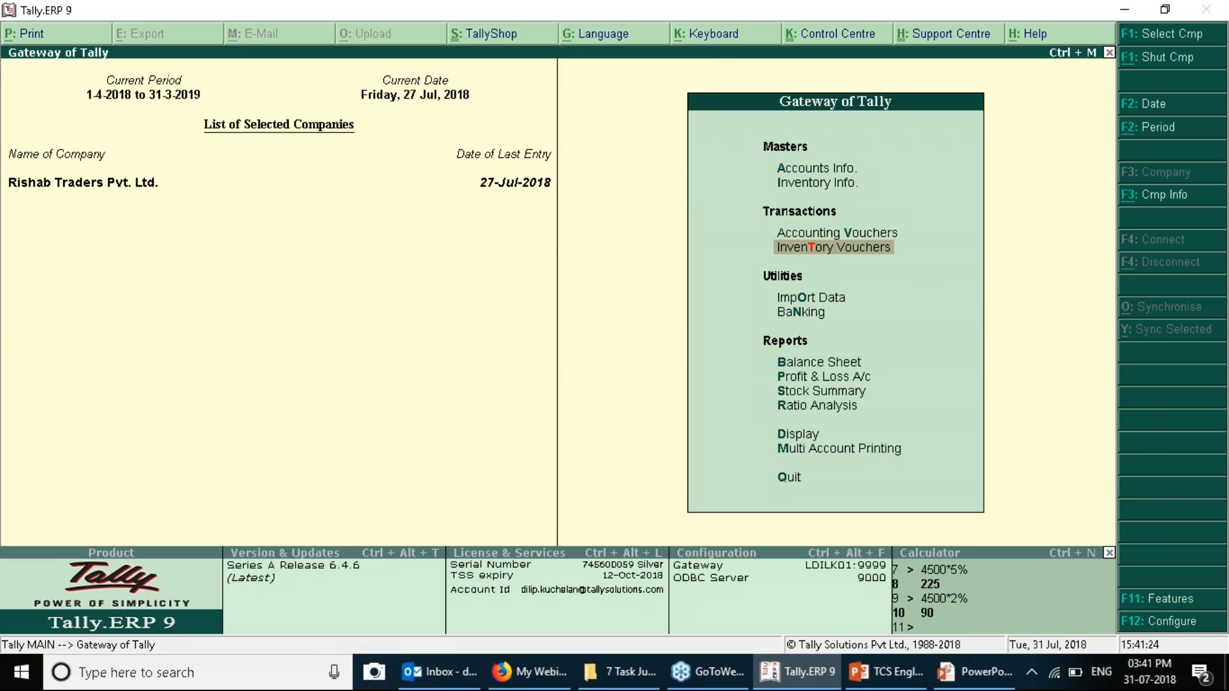
key(Up)
key(Return)
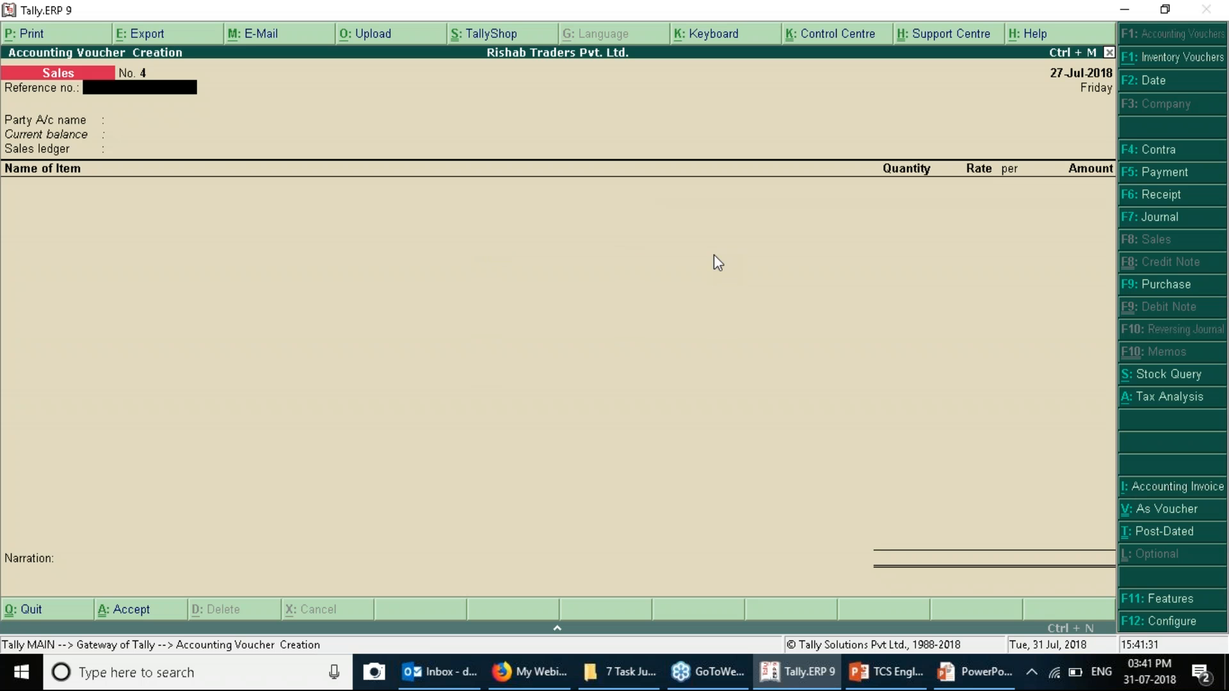
click(1127, 493)
Look up the Park-Land Solutions bill's reference number on the Scenario-4 slide and return to the sales voucher.
key(alt+Tab)
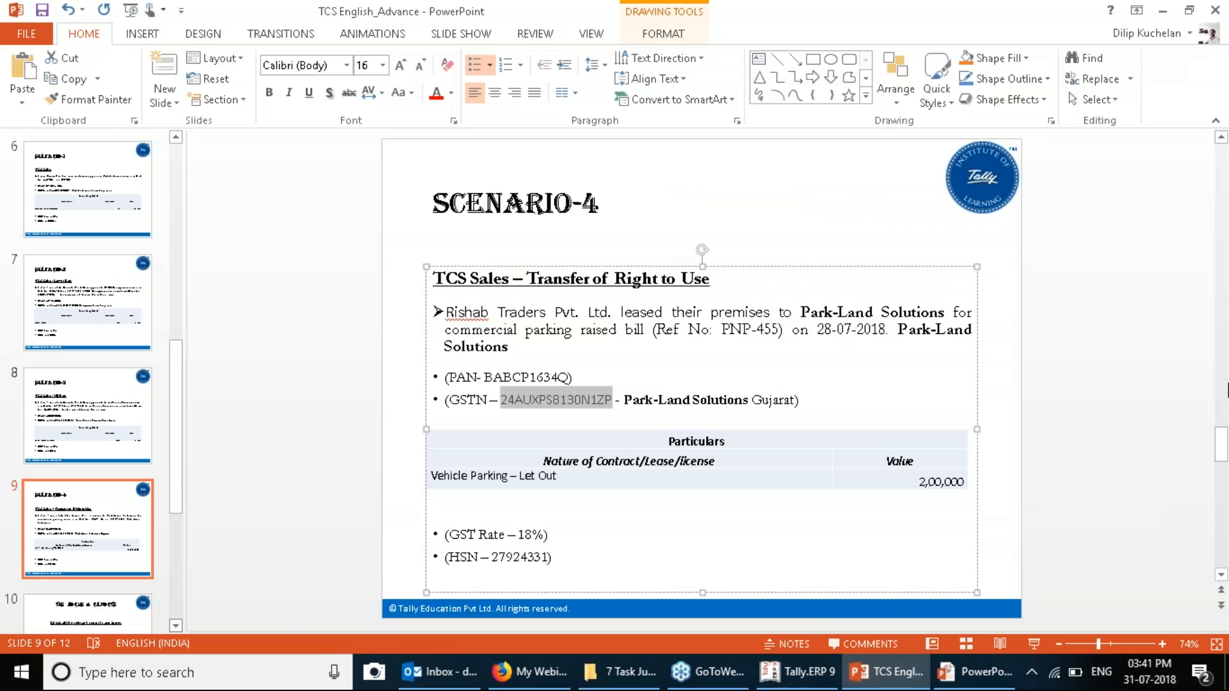
key(alt+Tab)
key(alt+Tab)
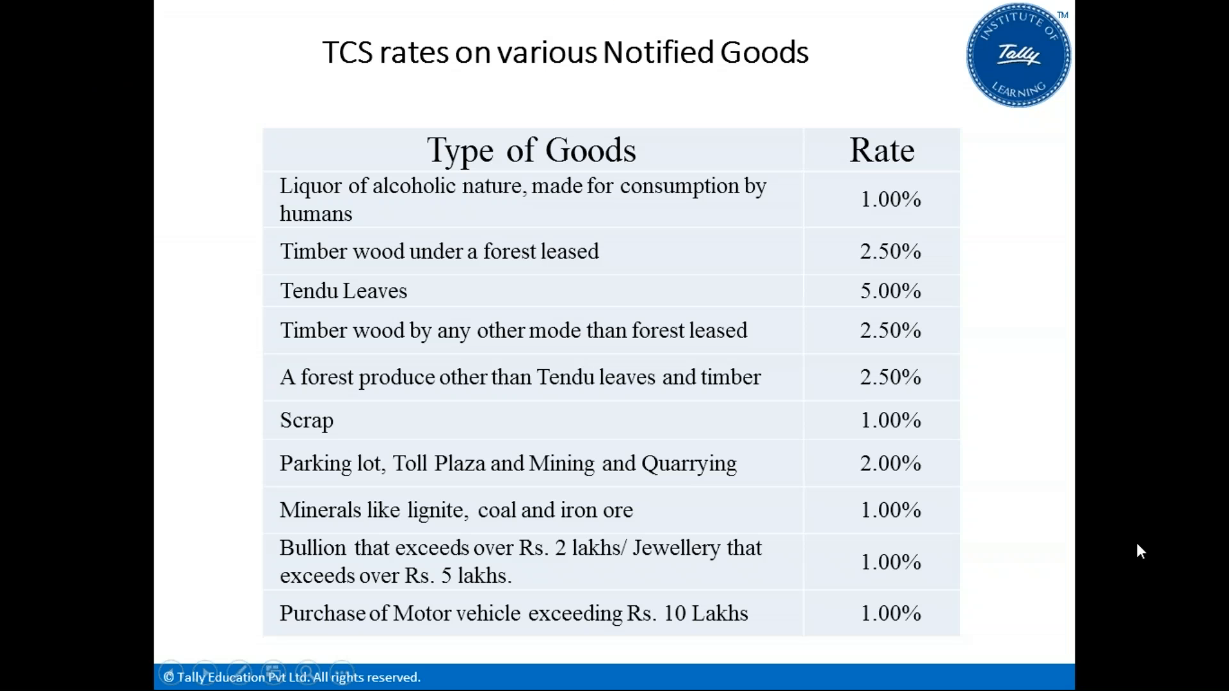
key(Right)
key(Right)
key(Right)
key(Right)
key(Right)
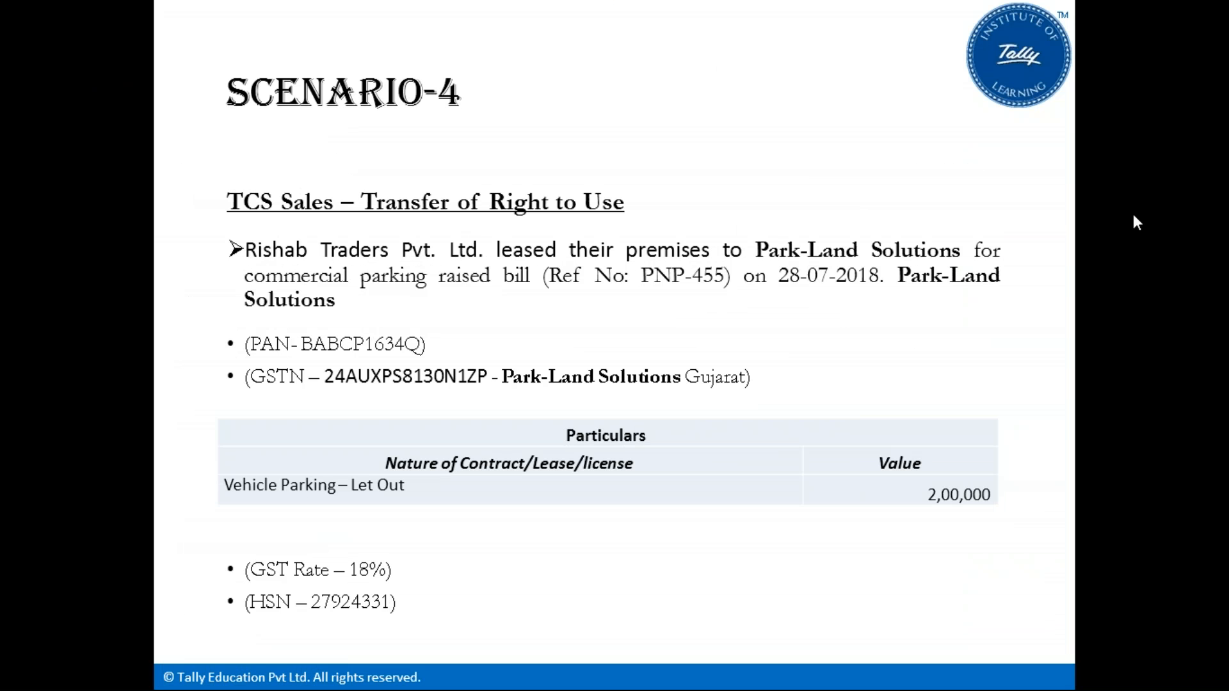
key(alt+Tab)
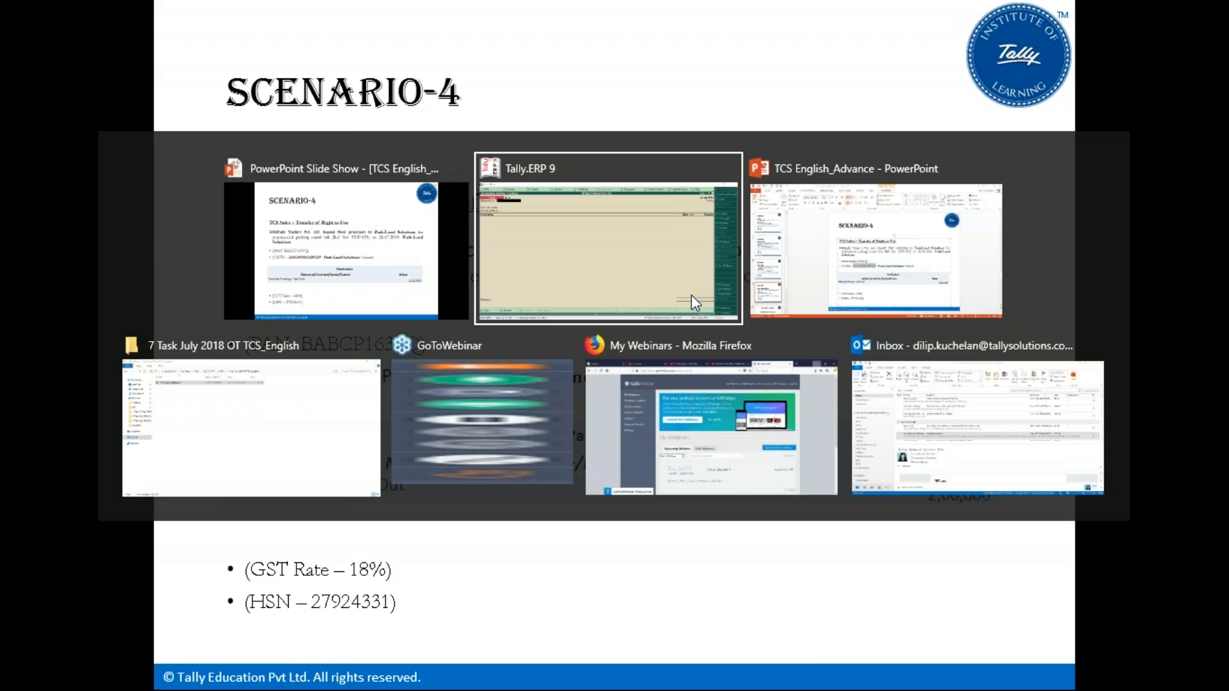
Enter reference number PNP-455 and party Park-Land Solutions in the sales voucher, accepting the default party details.
text(PNP)
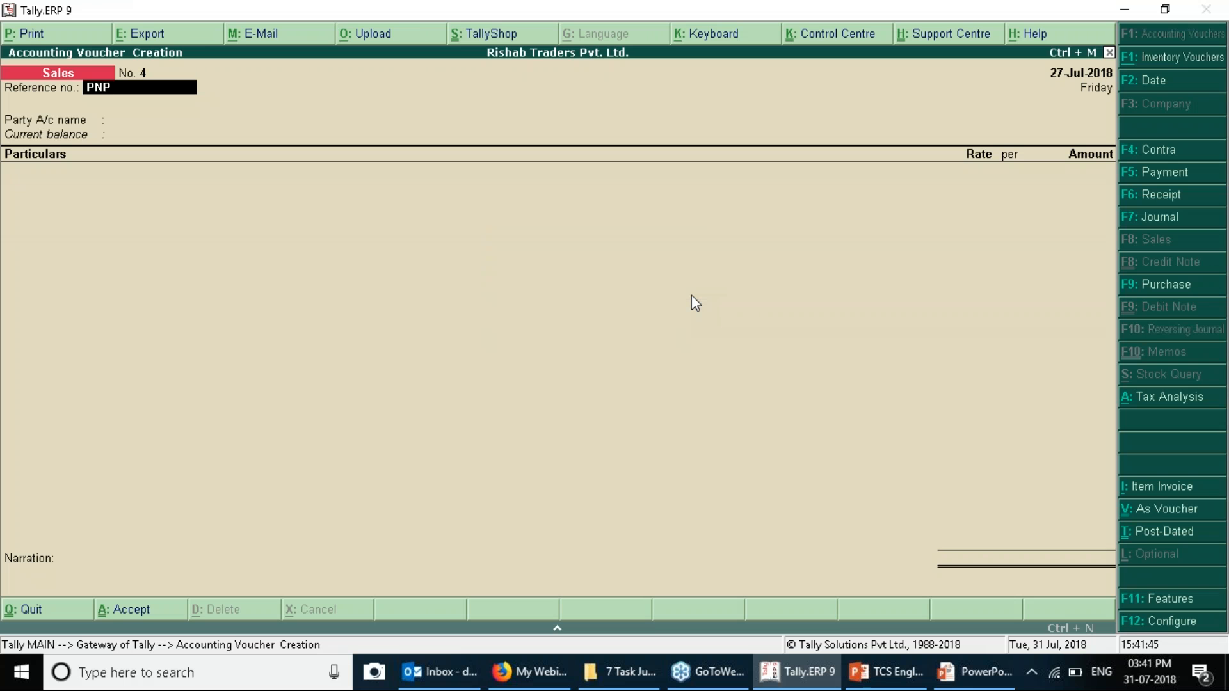
text(-455)
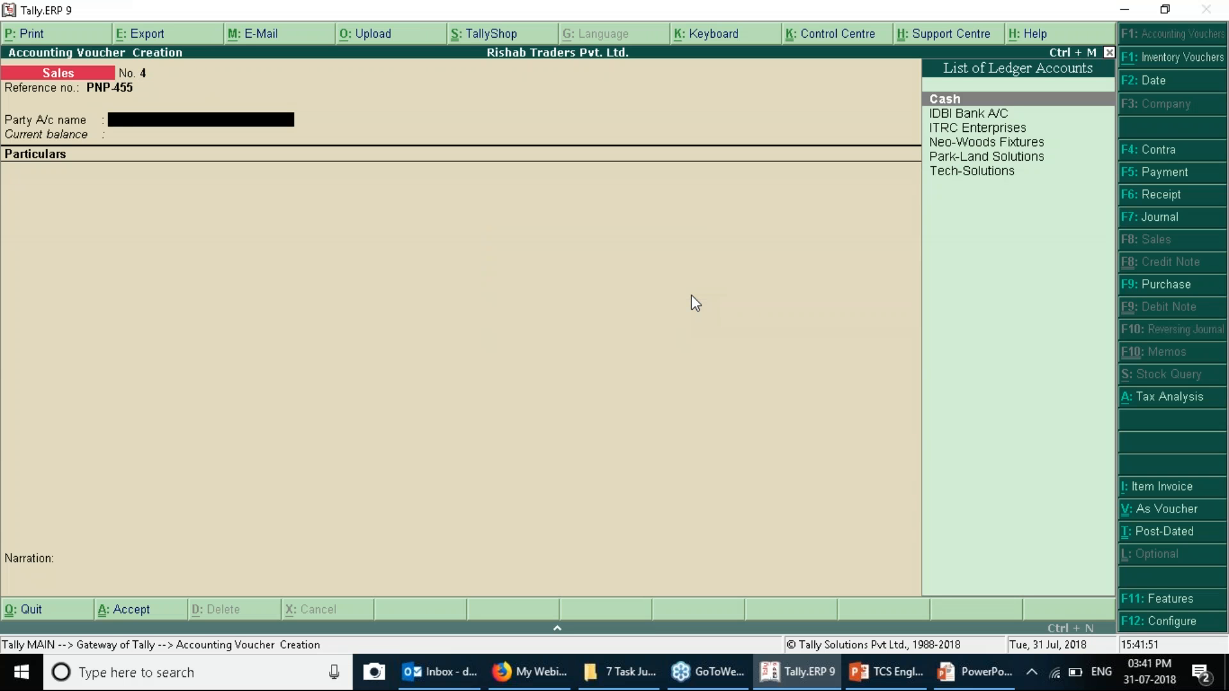
text(Pa)
key(Return)
key(ctrl+a)
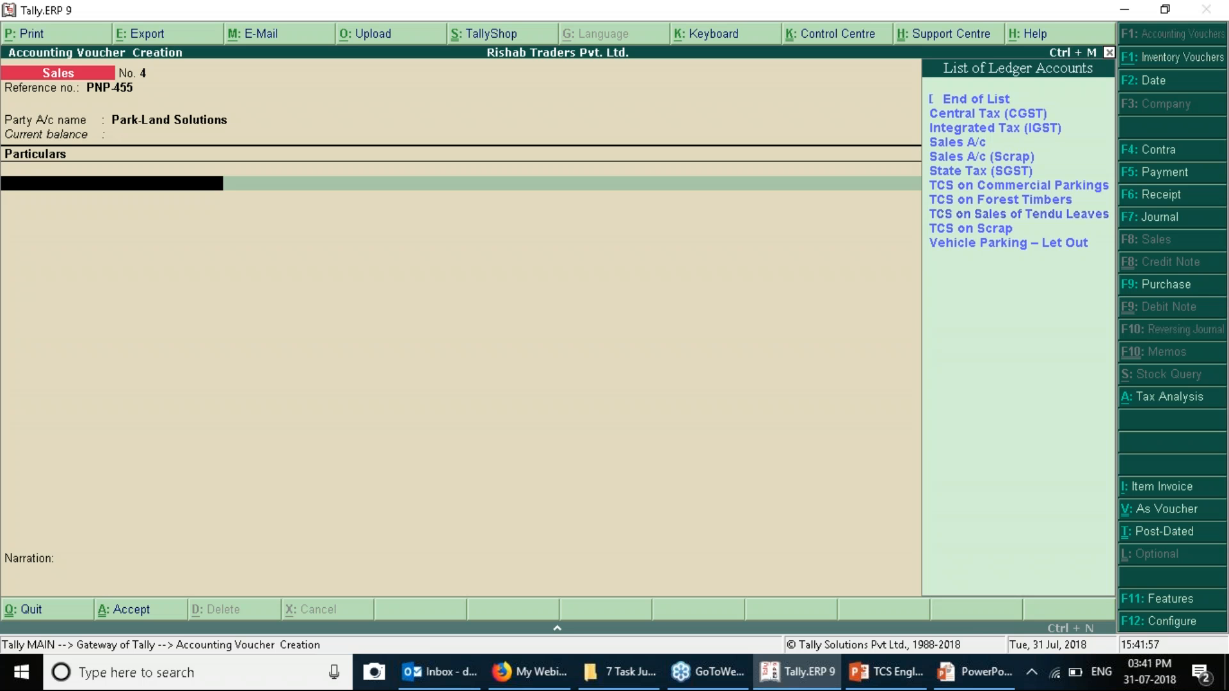
Add the Vehicle Parking – Let Out ledger, check its value on the slide and enter 200000.
text(Ve)
key(Return)
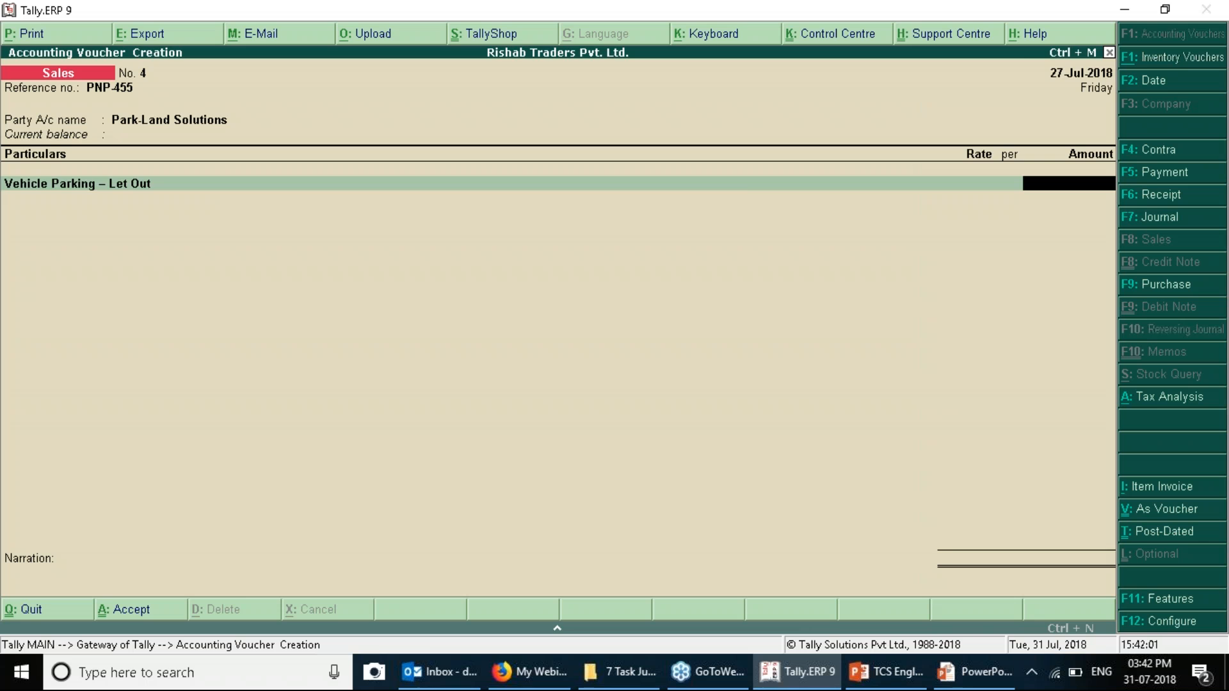
key(alt+Tab)
key(alt+Tab)
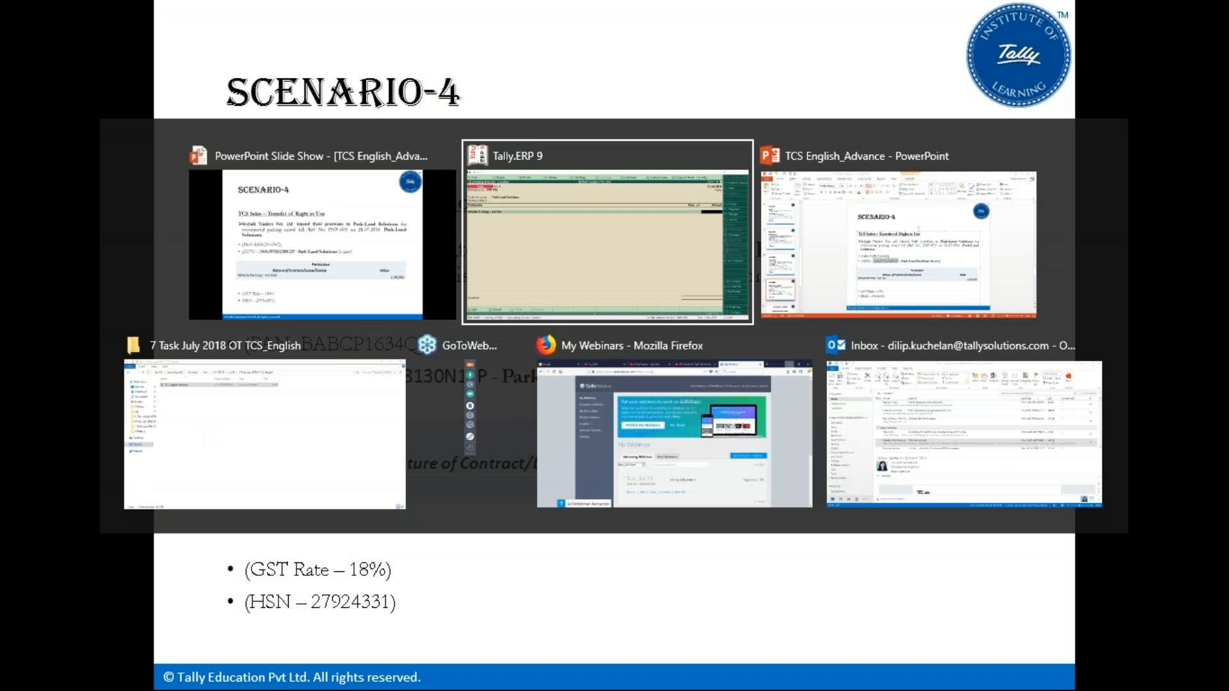
text(2,0)
text(0,000)
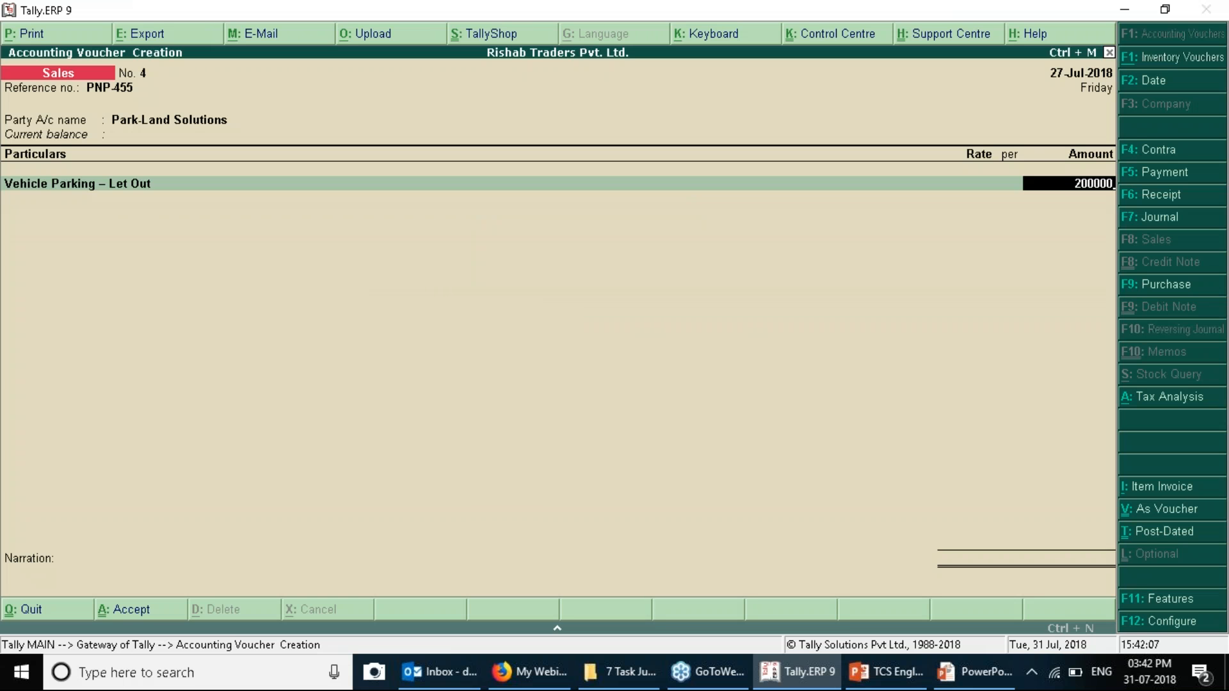
Add the Integrated Tax (IGST) and TCS on Commercial Parkings lines to the voucher.
key(Return)
text(in)
key(Return)
key(Return)
text(T)
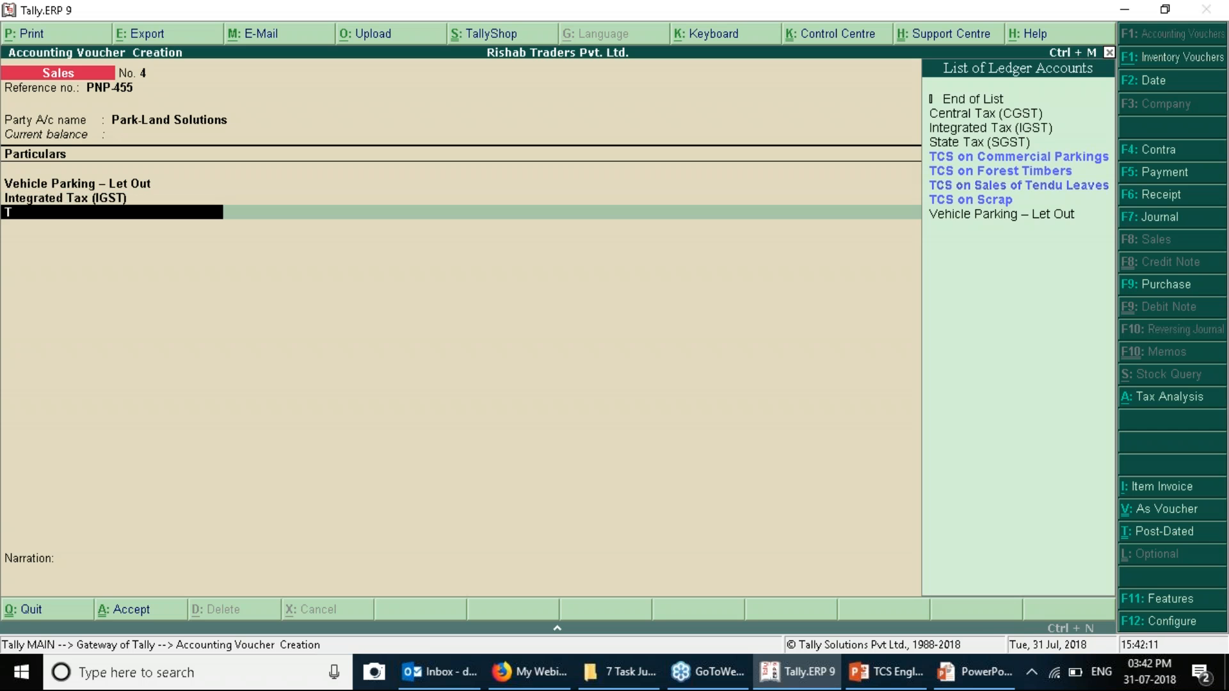
key(Return)
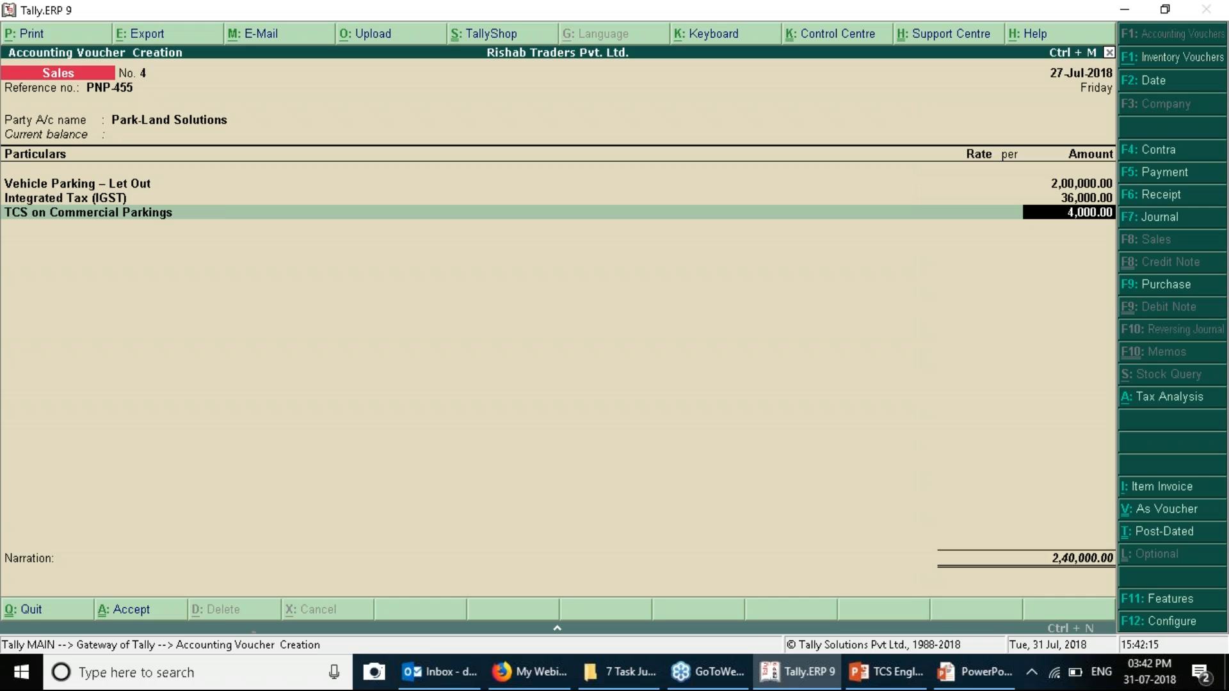
Verify the TCS and GST amounts in the calculator by computing 200000*2% and 200000*18%.
key(ctrl+n)
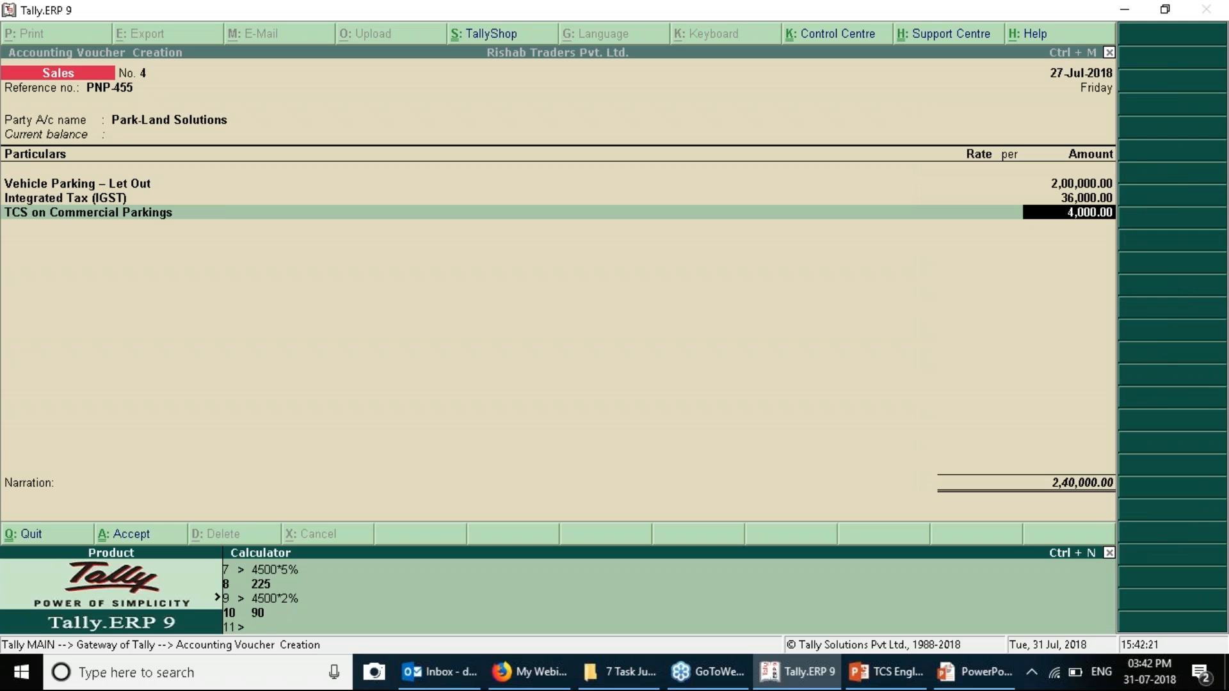
text(200000*2%)
key(Return)
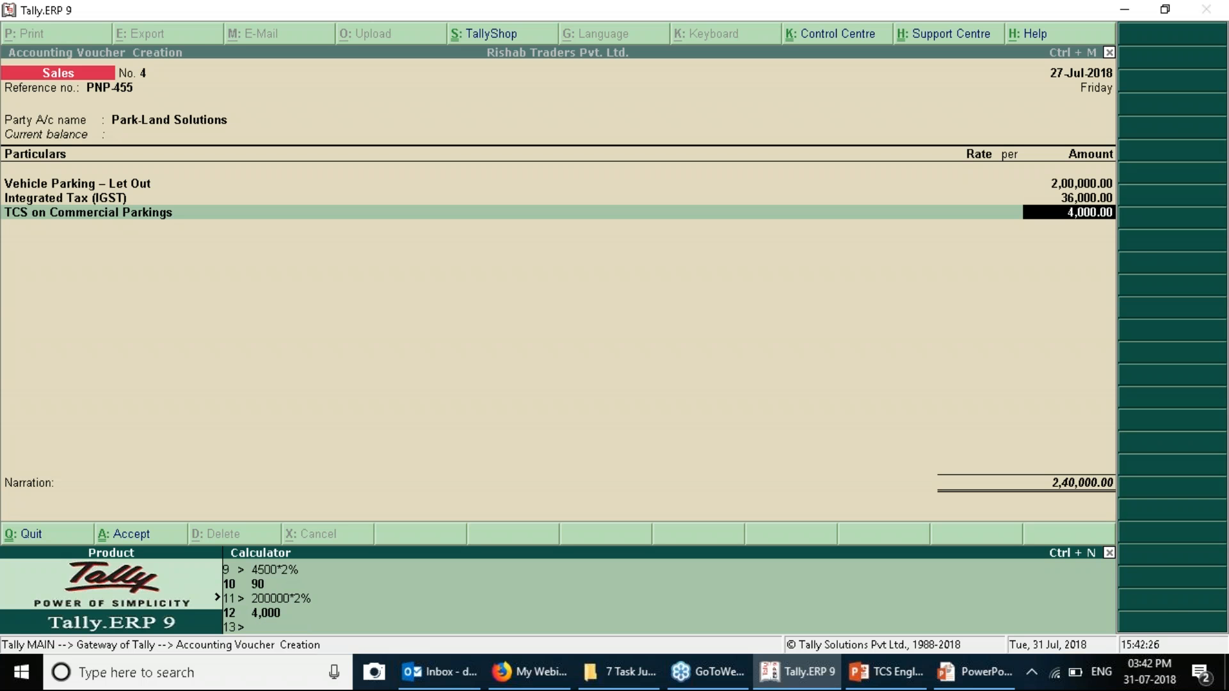
text(200000*18)
key(Return)
key(ctrl+m)
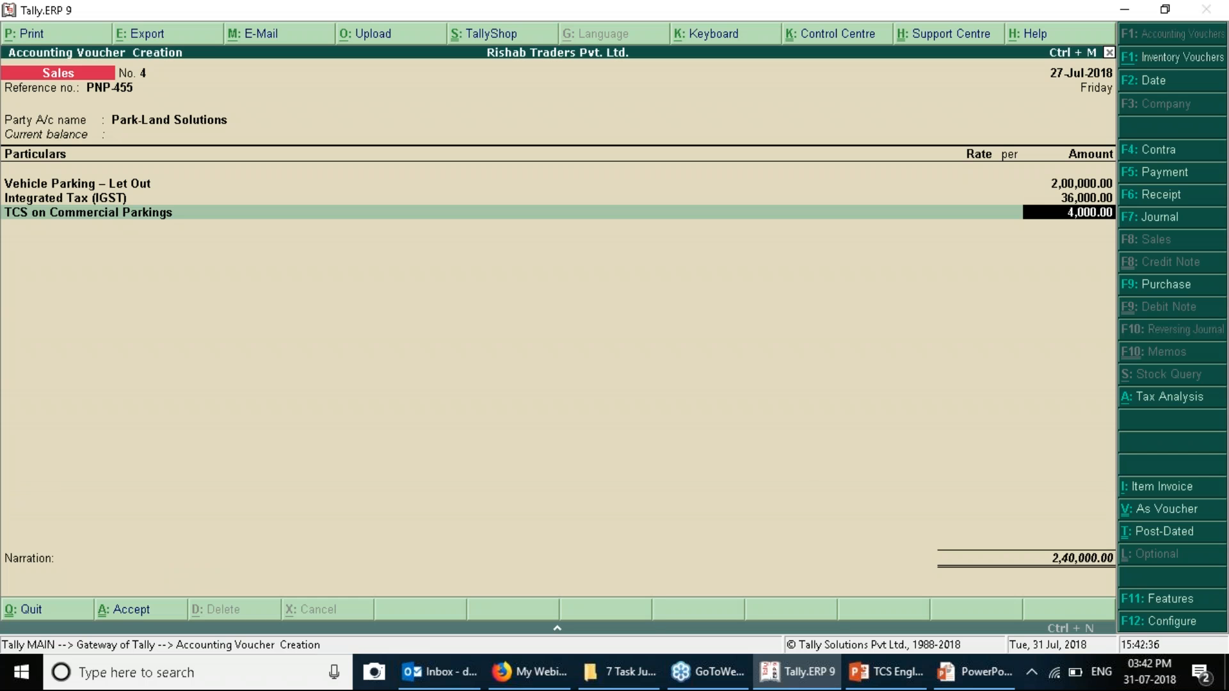
Check the voucher against the bill date on the slide and discard the unsaved sales entry.
key(Return)
key(Return)
key(Return)
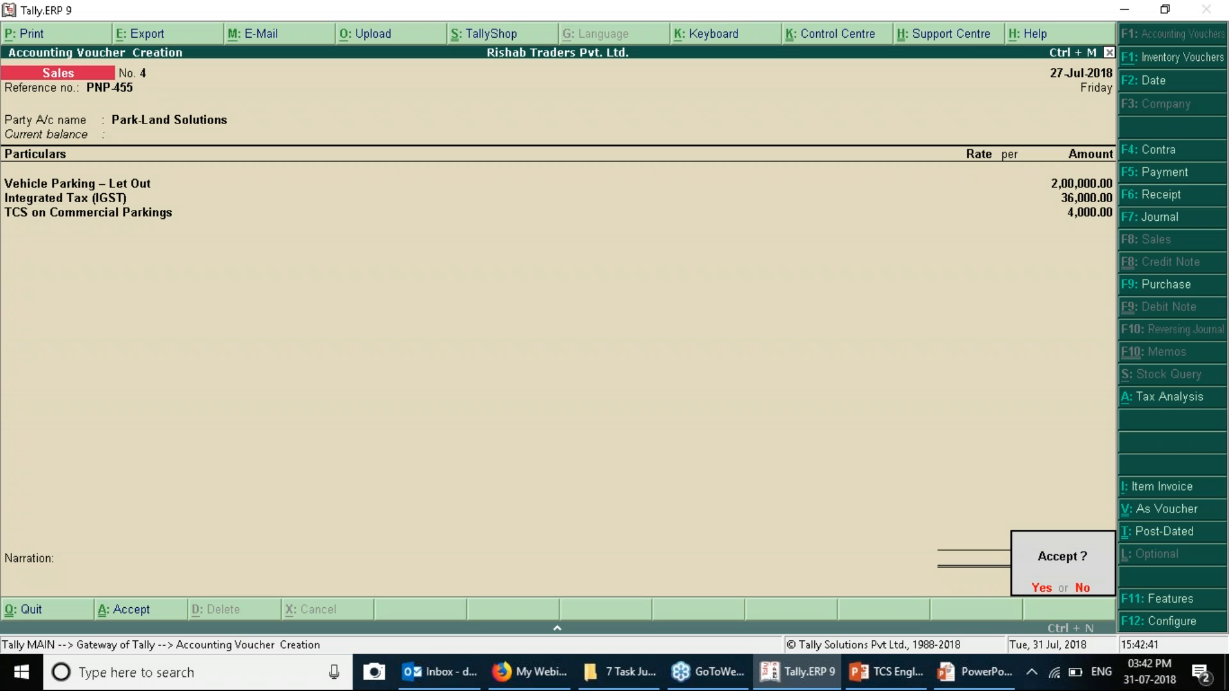
key(alt+Tab)
key(alt+Tab)
key(BackSpace)
key(BackSpace)
key(BackSpace)
key(BackSpace)
key(BackSpace)
key(BackSpace)
key(BackSpace)
key(BackSpace)
key(BackSpace)
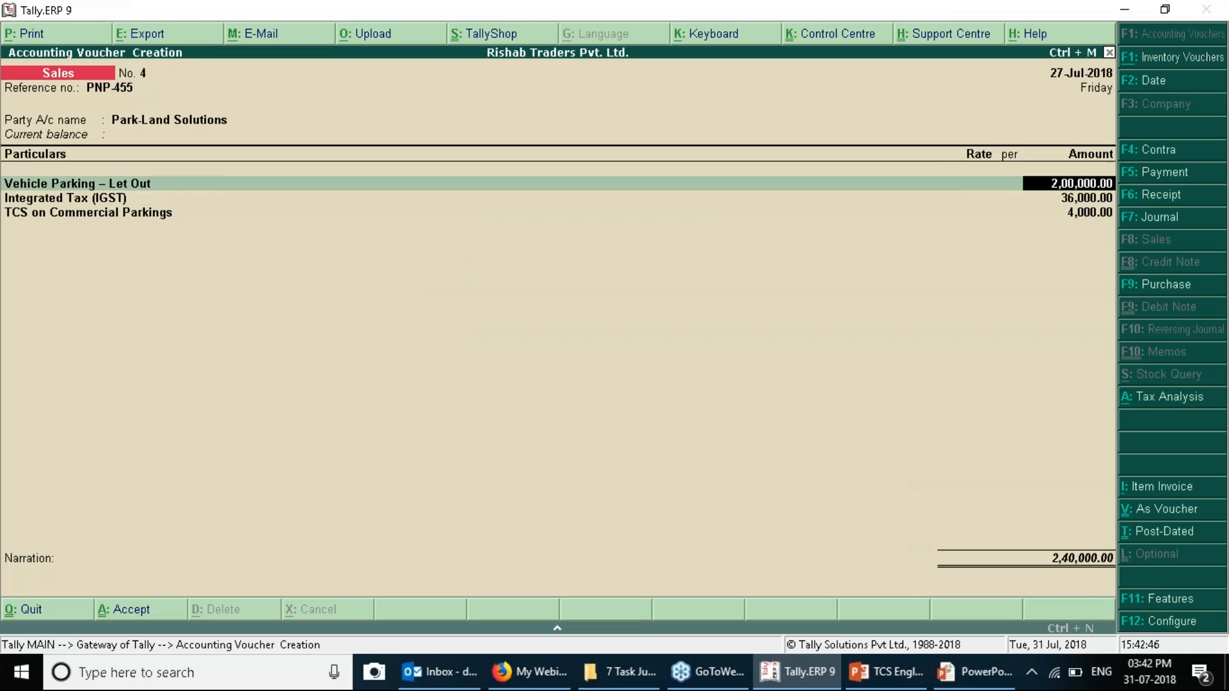
key(Escape)
key(Return)
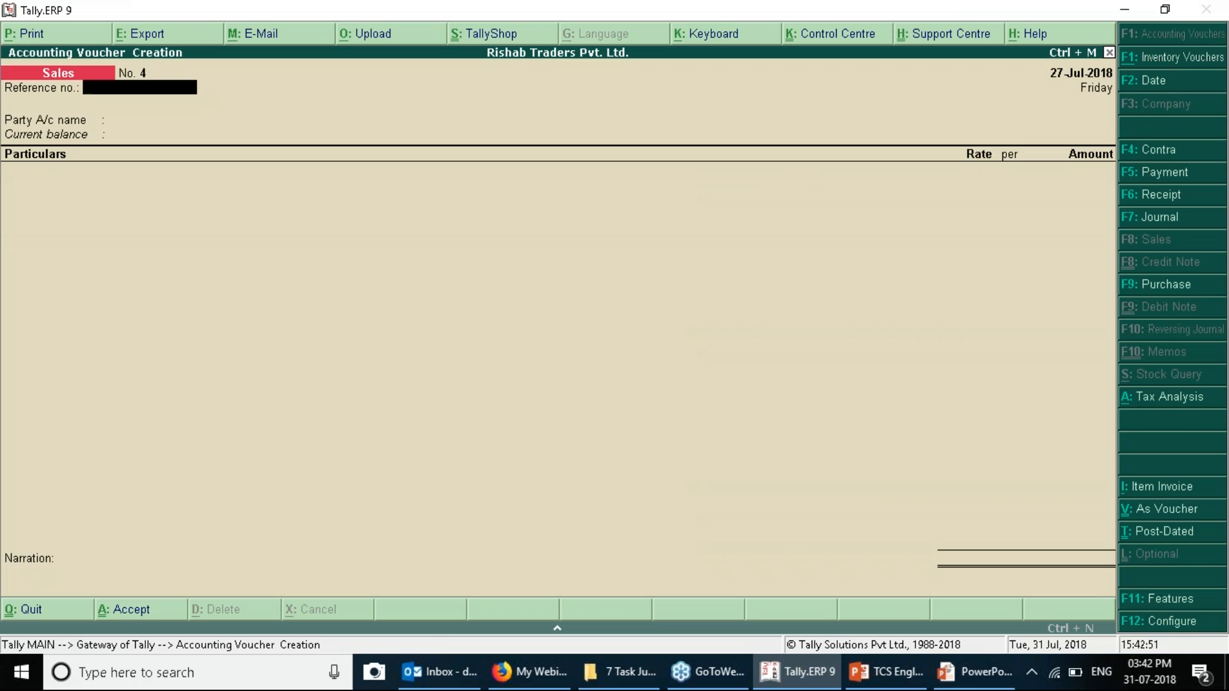
Date the sales voucher 28-Jul-2018, enter reference number PNP-455 and select Park-Land Solutions as the party.
key(F2)
text(28)
key(Return)
text(PNP-455)
key(Return)
key(Down)
key(Down)
key(Down)
key(Down)
key(Return)
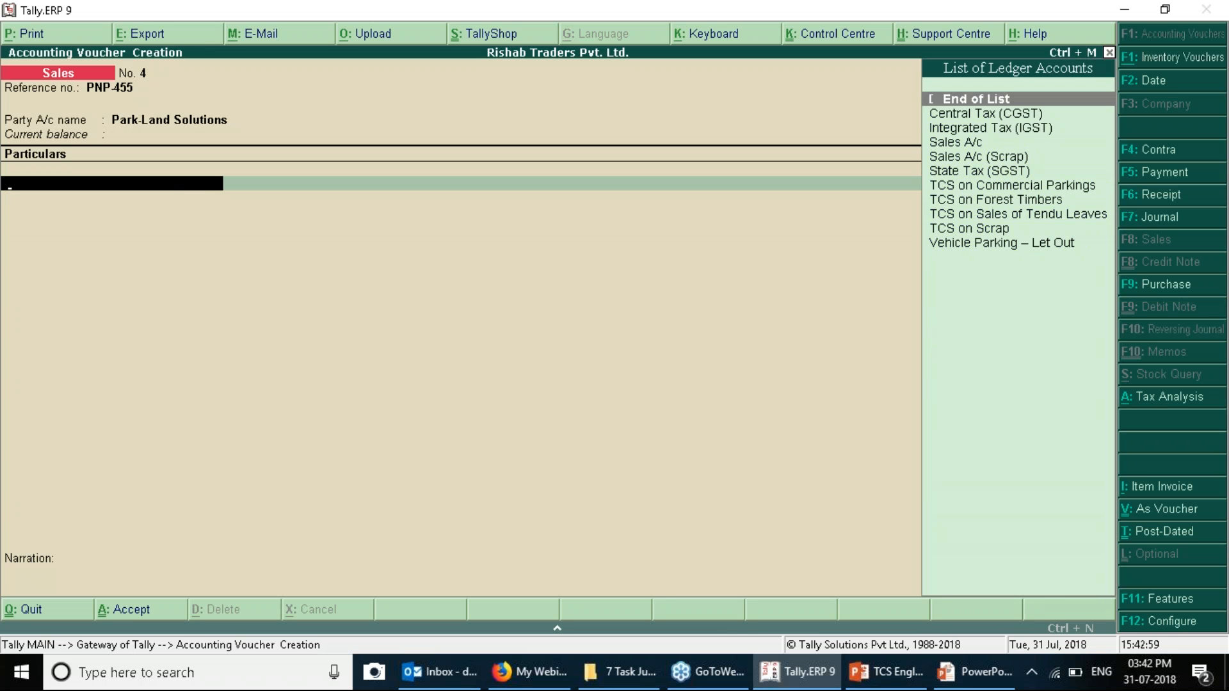
Add Vehicle Parking – Let Out for 200000 and the Integrated Tax (IGST) line to the voucher.
text(V)
key(Return)
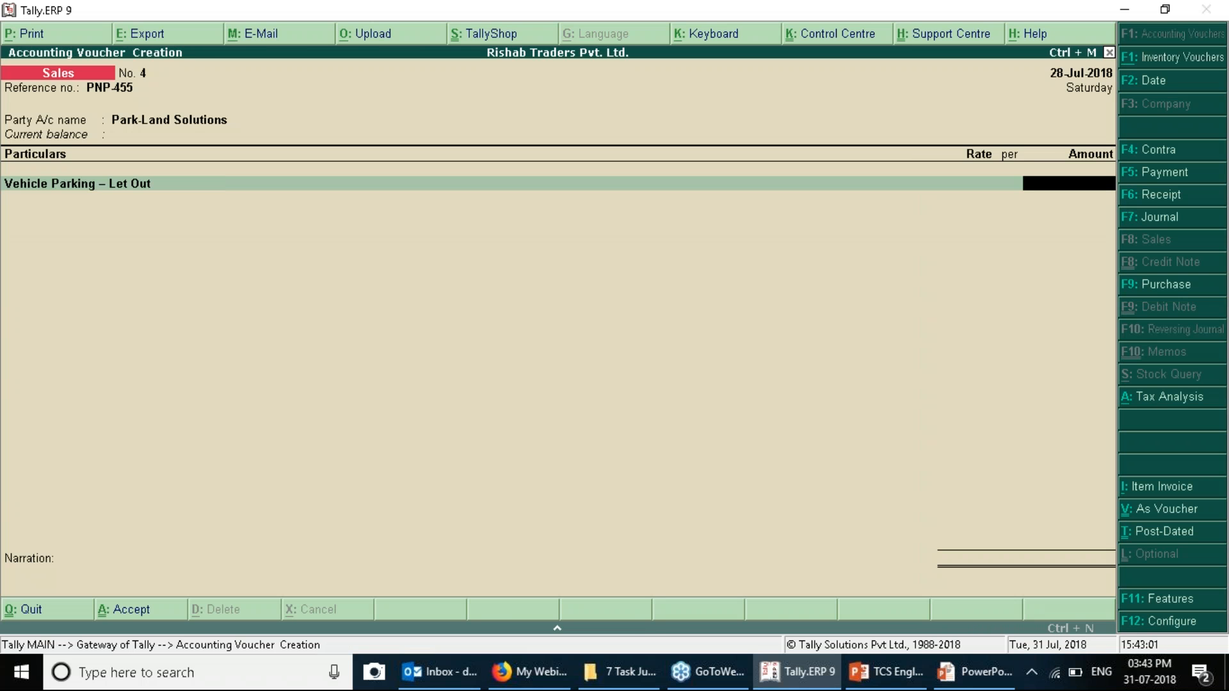
text(200000)
key(Return)
text(In)
key(Return)
key(Return)
Add the TCS on Commercial Parkings line and save the sales voucher.
text(Tc)
key(Down)
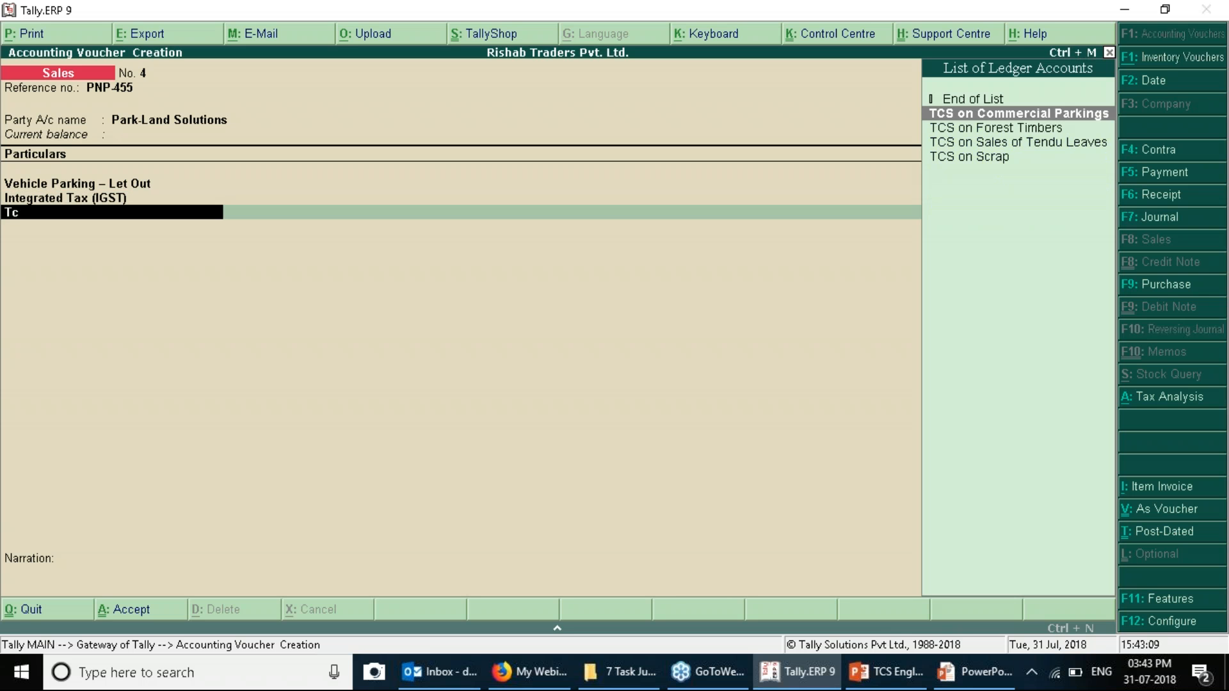
key(Return)
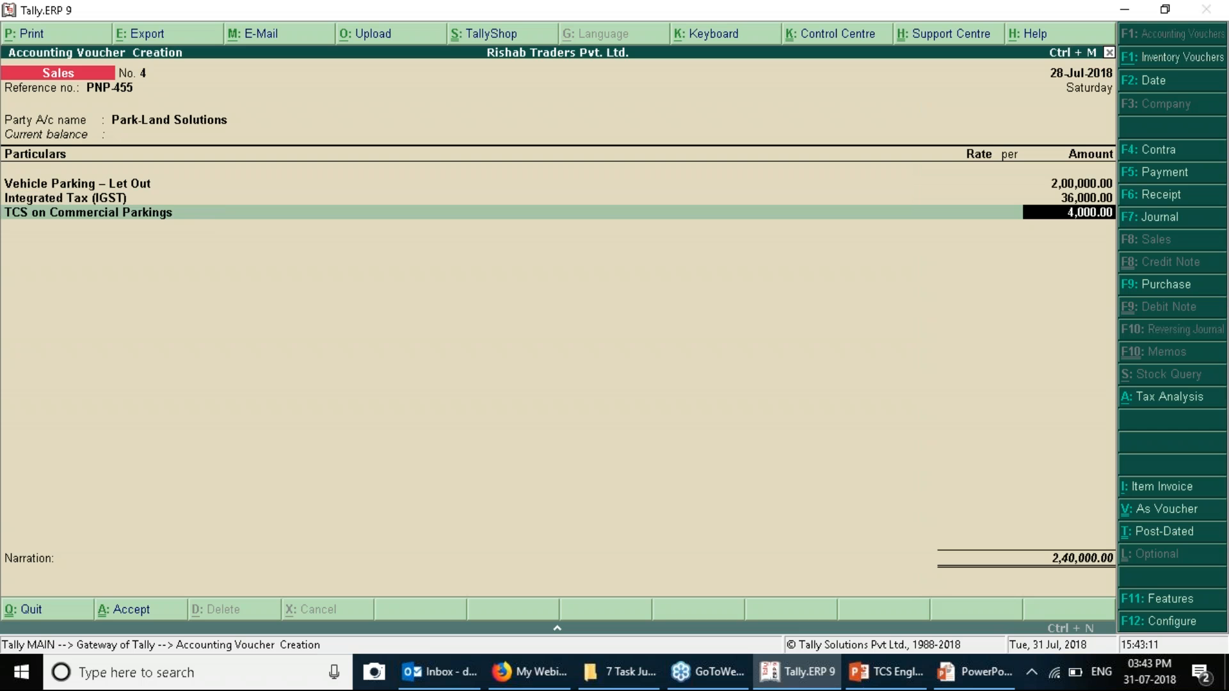
key(ctrl+a)
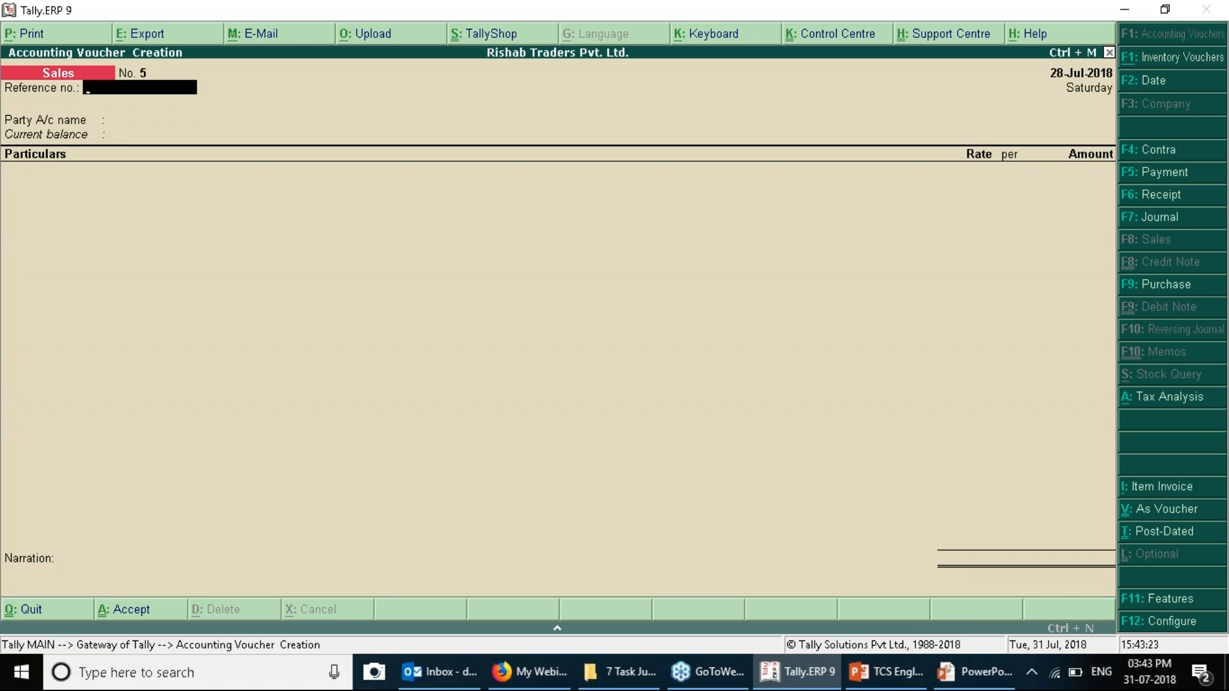
Leave voucher entry, review the TCS Forms & Reports slide and return to the Gateway of Tally.
key(Escape)
key(Return)
key(Up)
key(Up)
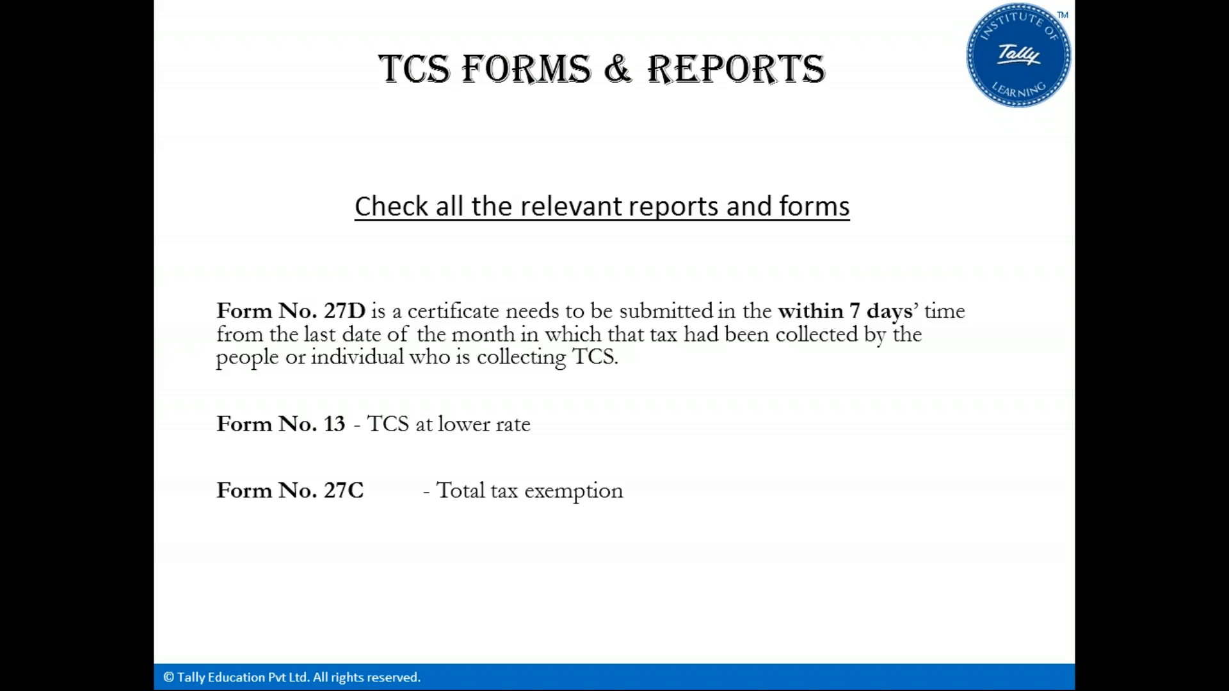
key(alt+Tab)
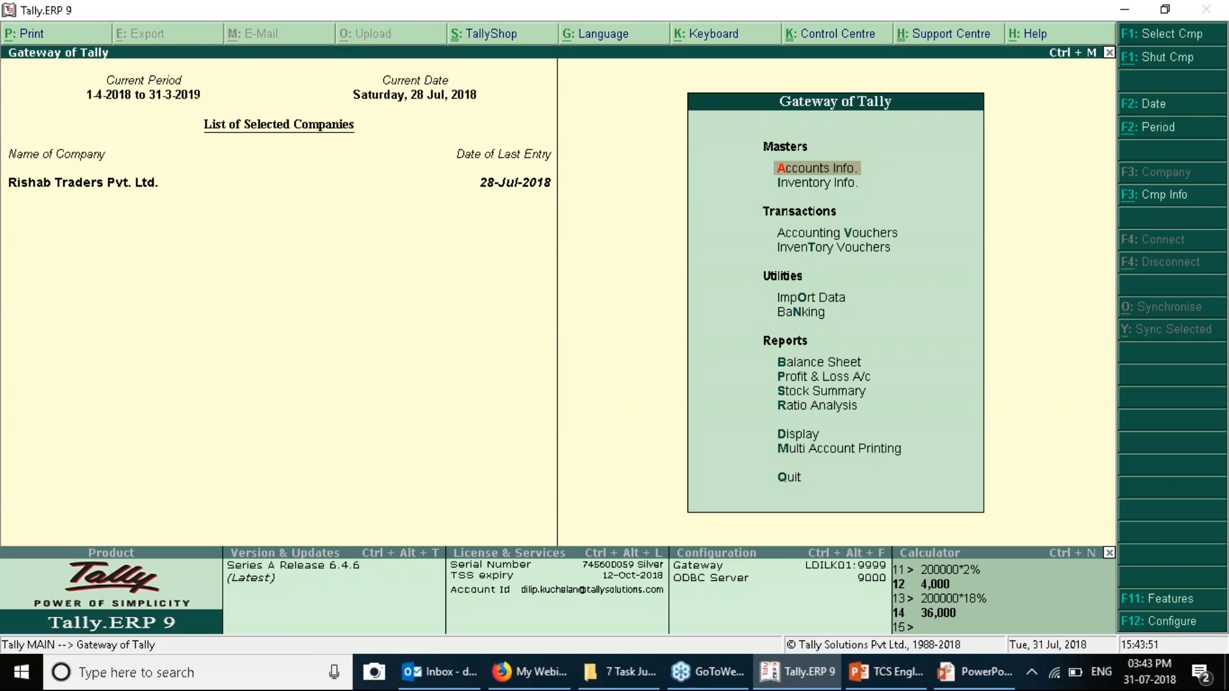
Open the Form 27 EQ report from the TCS statutory reports.
key(Up)
key(Up)
key(d)
key(Down)
key(Down)
key(Down)
key(Down)
key(Down)
key(Down)
key(Down)
key(Up)
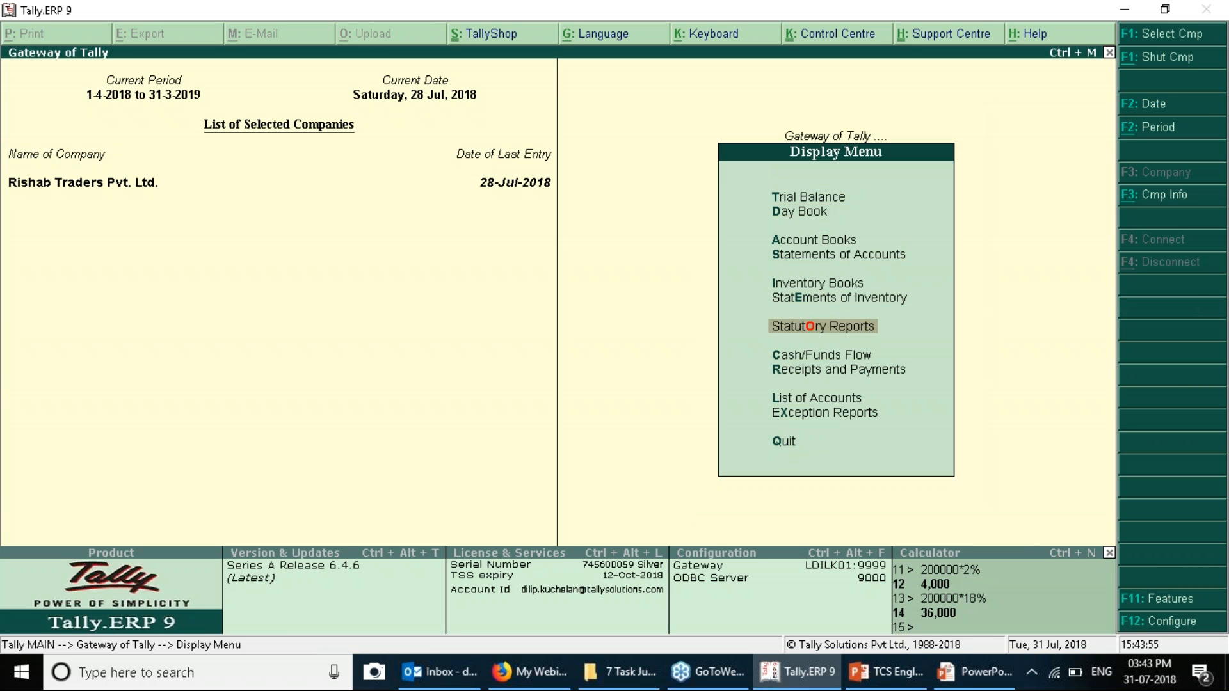
key(Return)
key(Down)
key(Return)
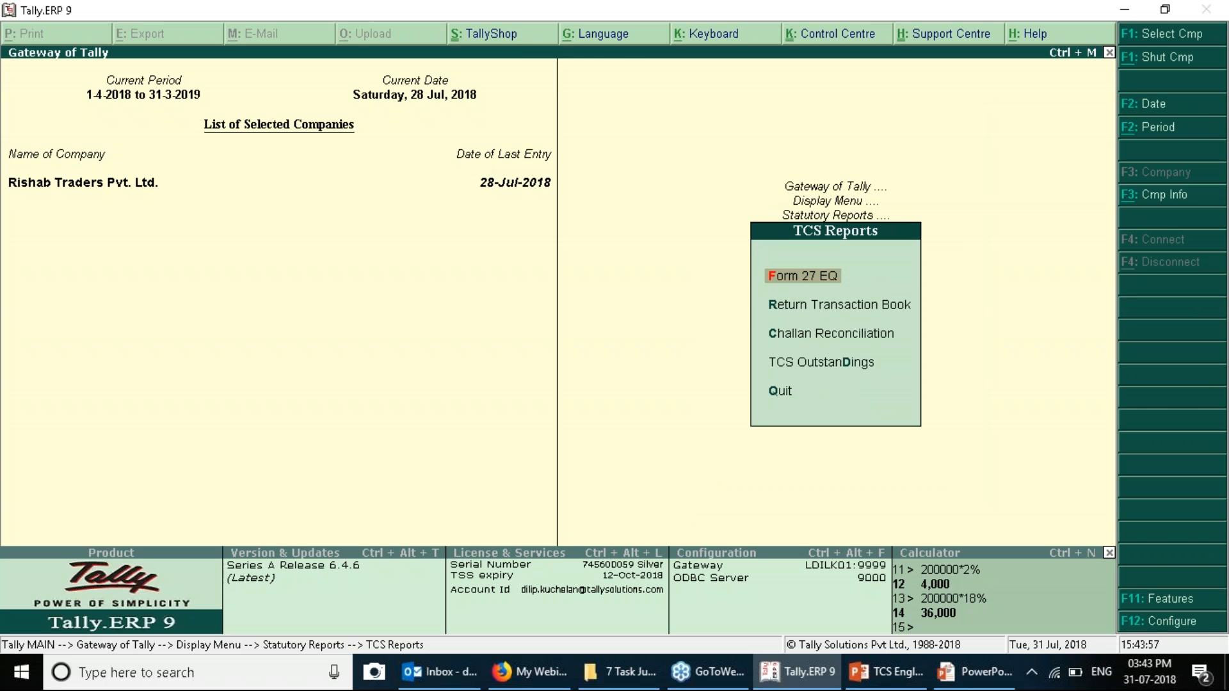
key(Return)
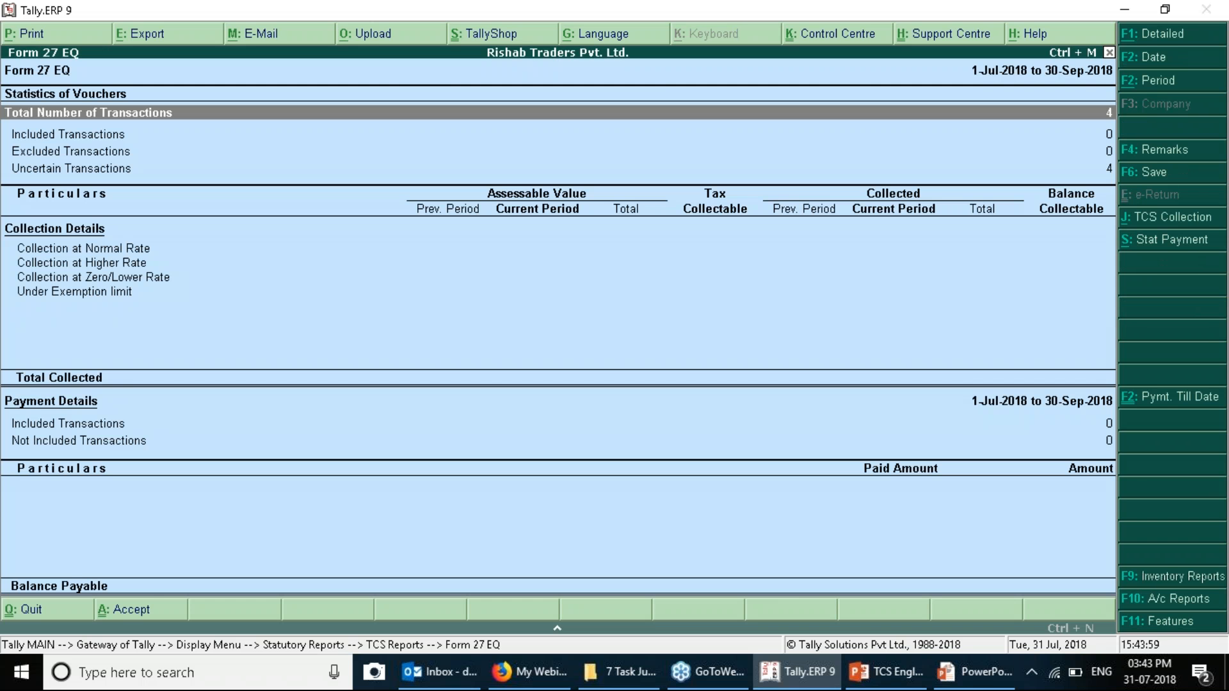
Set the Form 27 EQ period to 1-Apr-2018 to 28-Jul-2018.
key(alt+F2)
key(Return)
key(Return)
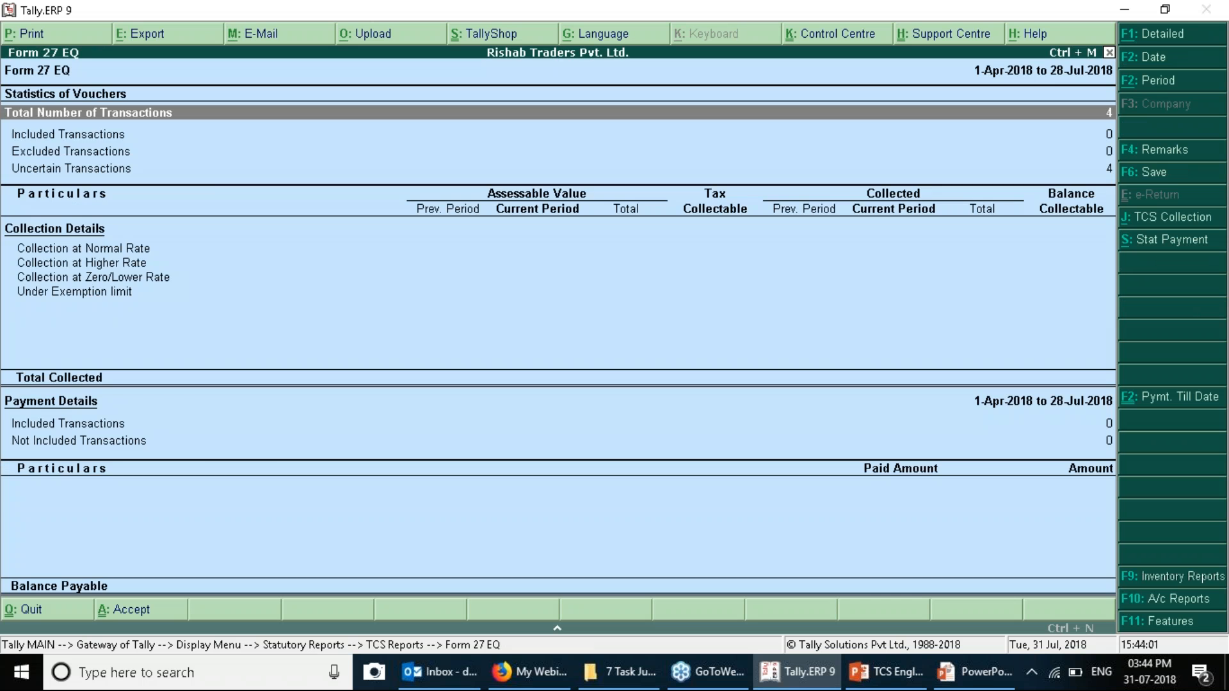
Review the uncertain transactions of Form 27 EQ and the exceptions on TCS applicability, and return to the TCS reports.
key(Down)
key(Down)
key(Down)
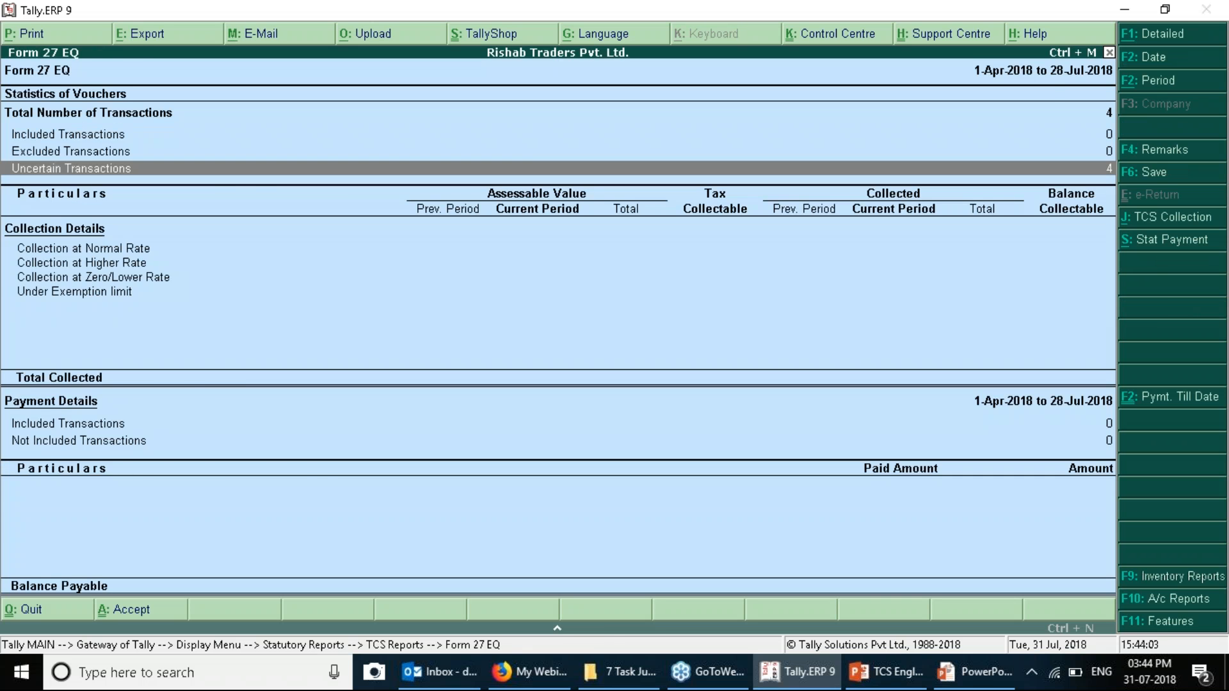
key(Return)
key(Return)
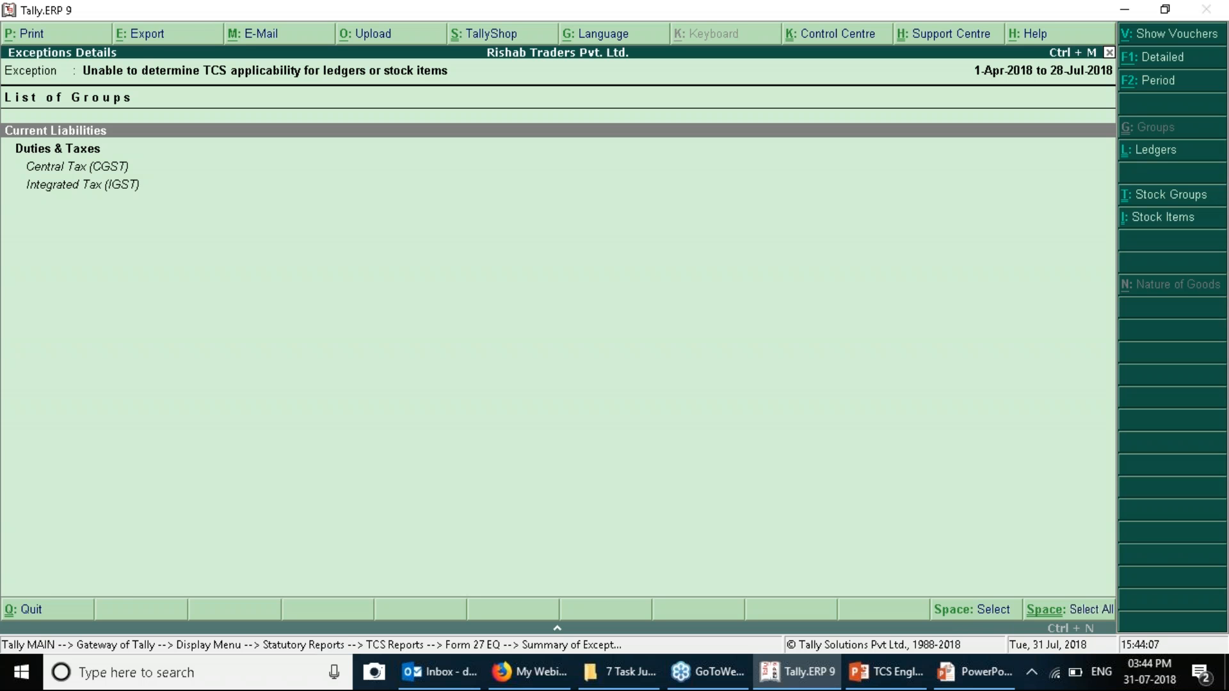
key(Escape)
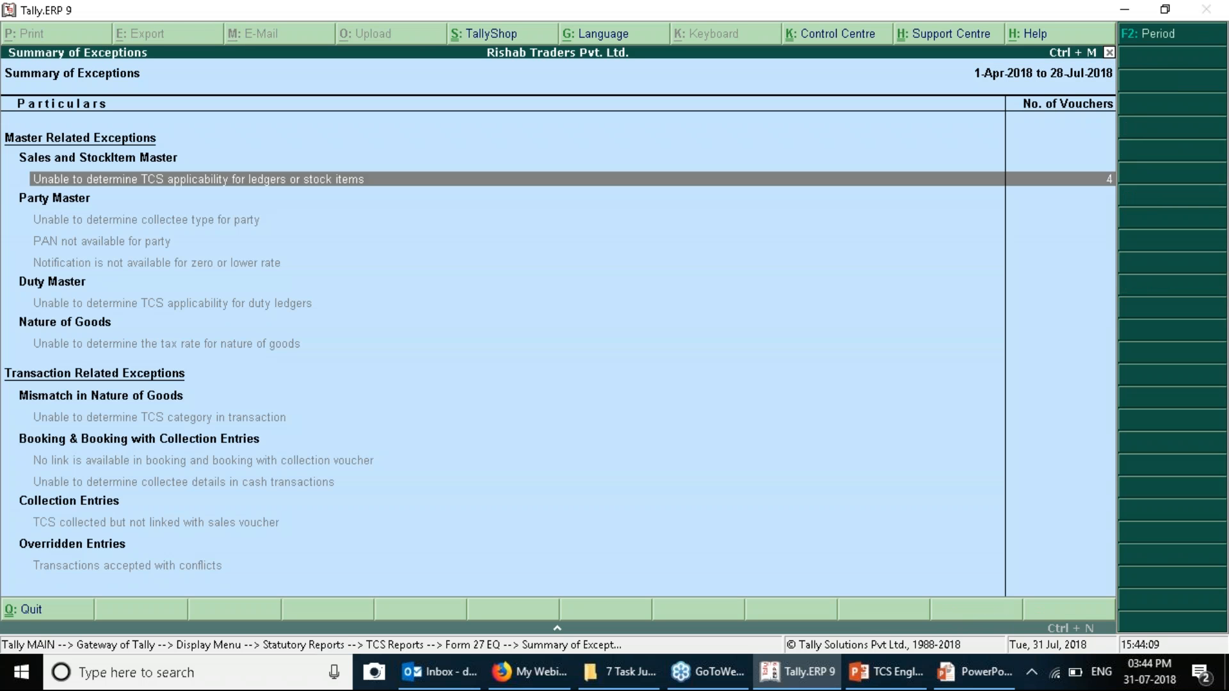
click(146, 219)
click(103, 241)
click(128, 565)
key(Escape)
key(Escape)
View the TCS outstandings by nature of goods and close the report.
key(Down)
key(Return)
click(822, 362)
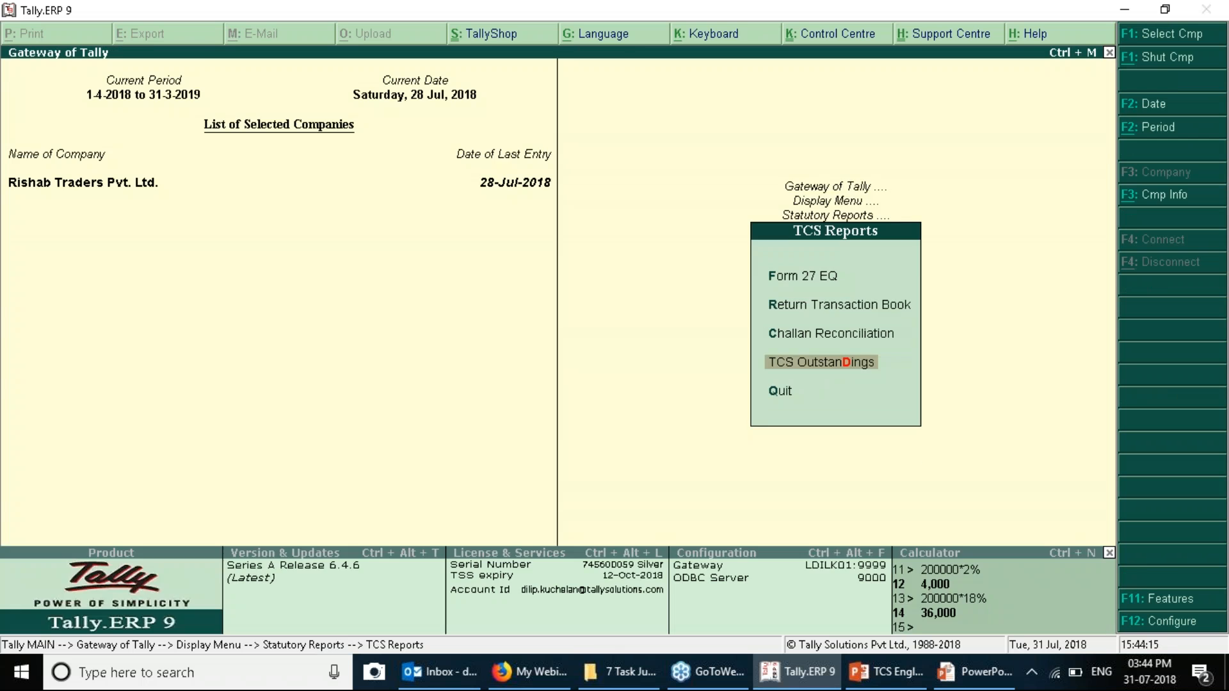
key(Return)
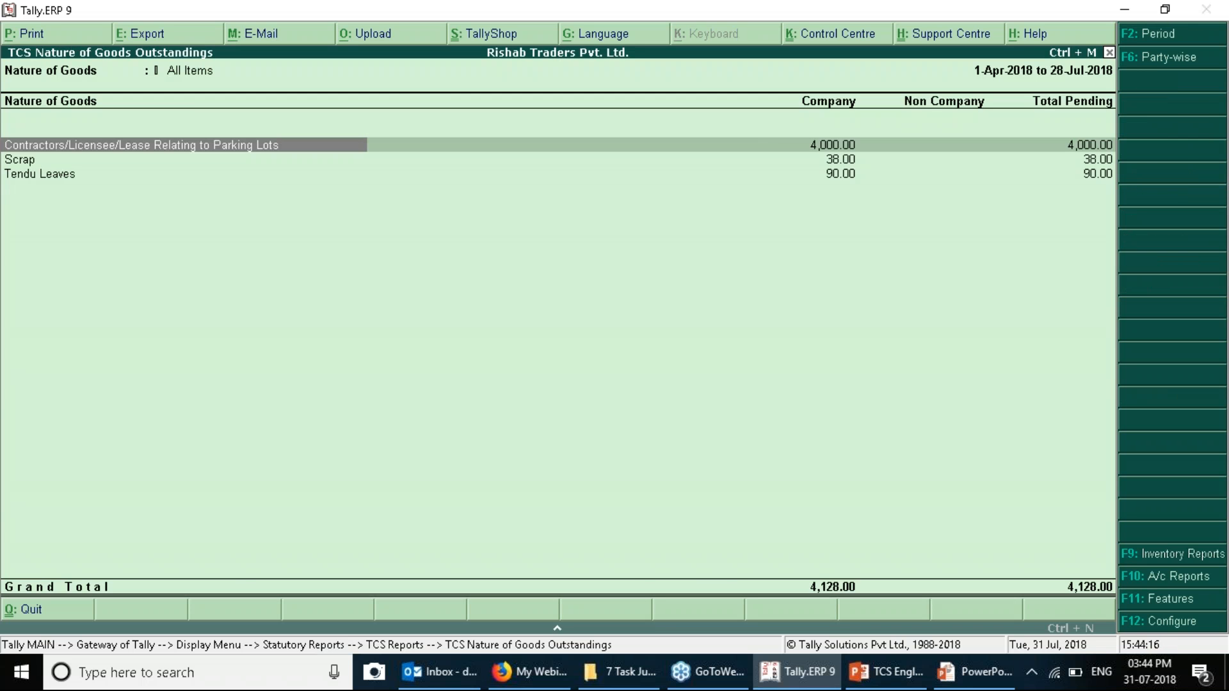
key(Escape)
key(Escape)
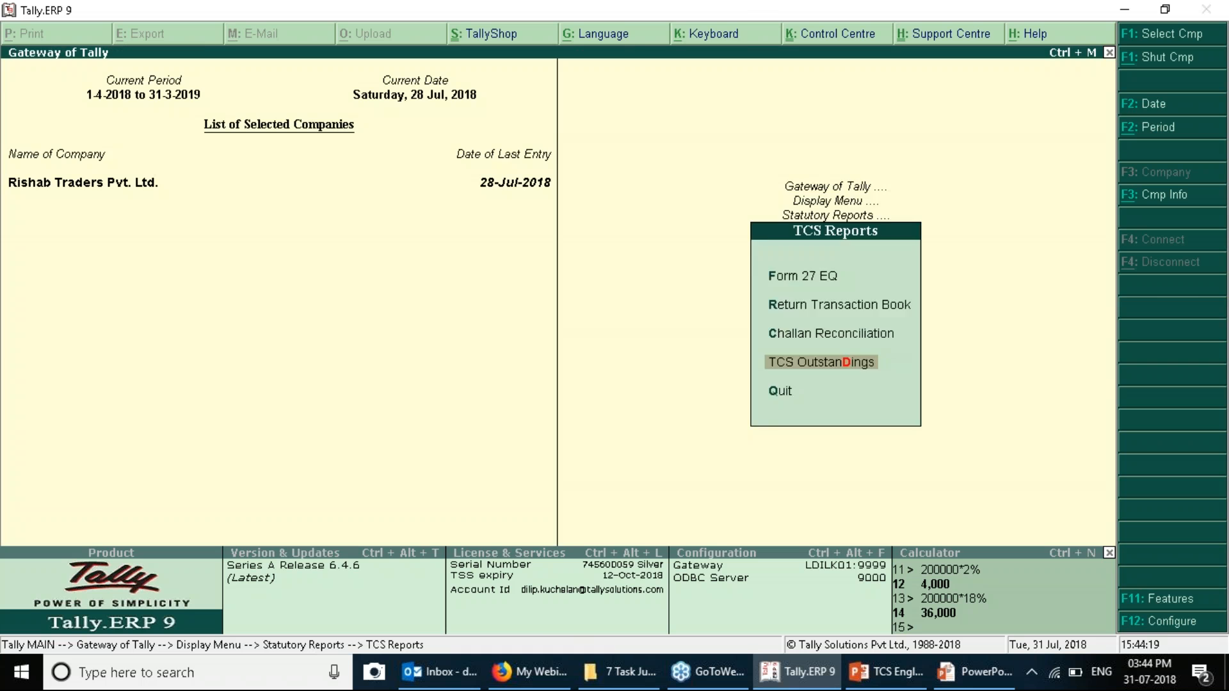
Leave the TCS reports, open accounting voucher entry and set the voucher date to 31-7-2018.
key(Escape)
key(Escape)
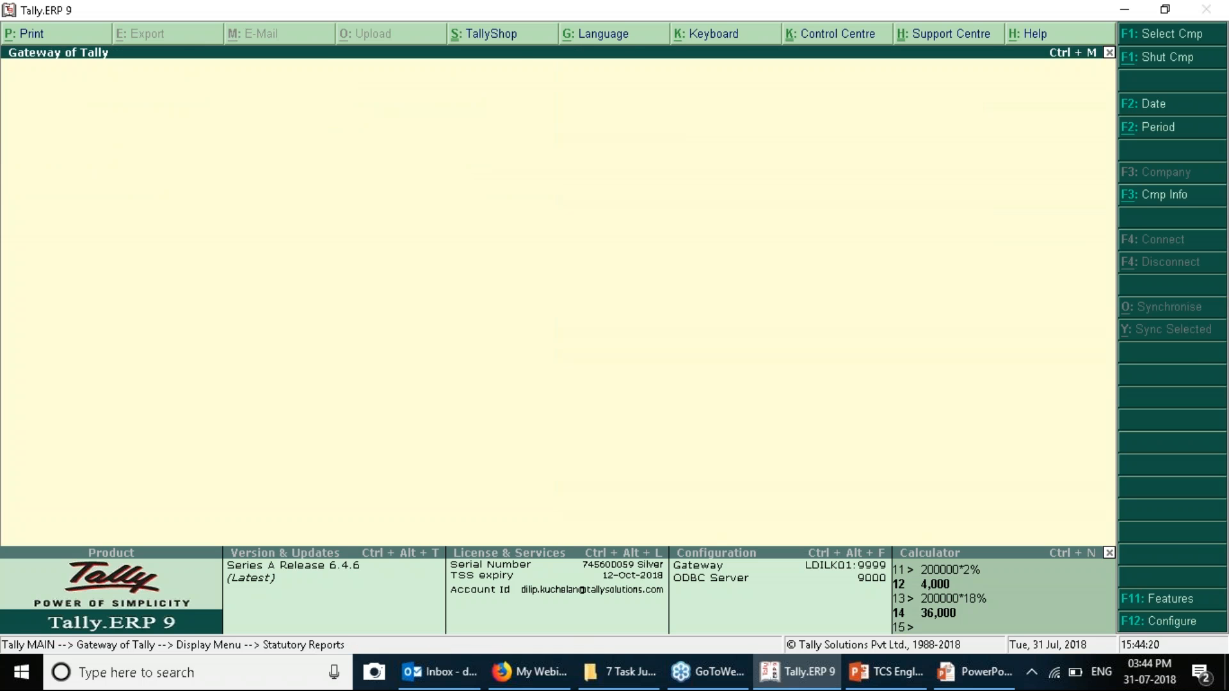
key(v)
key(F2)
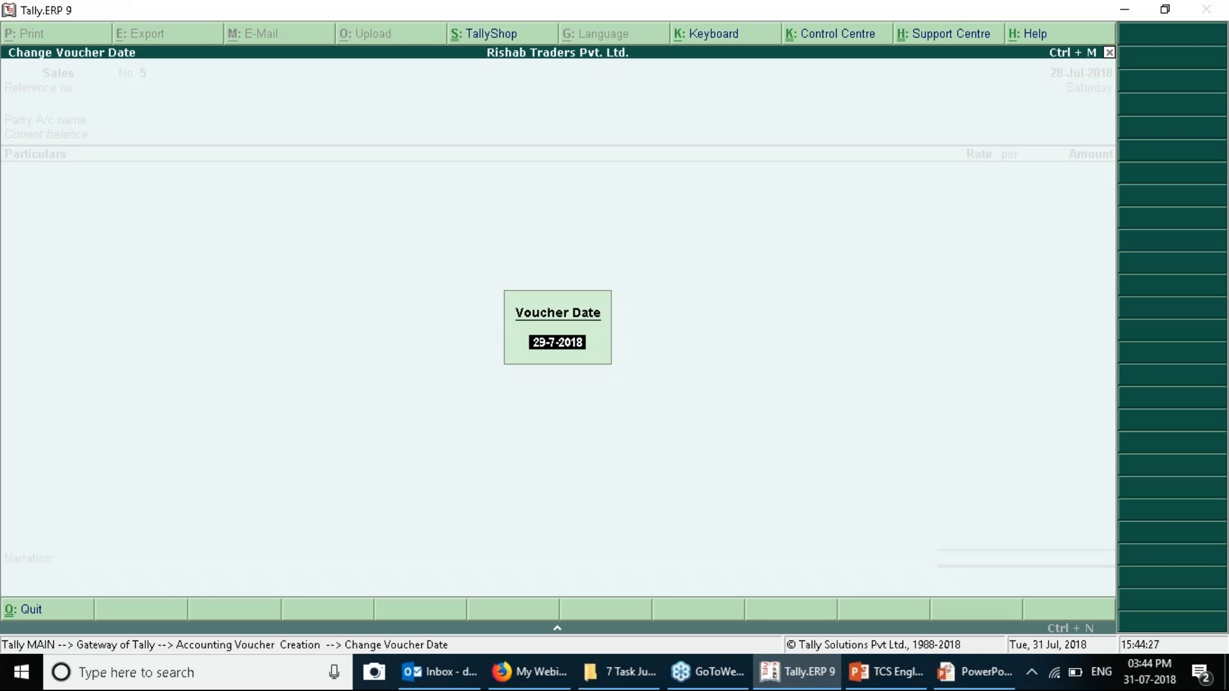
text(31)
key(Return)
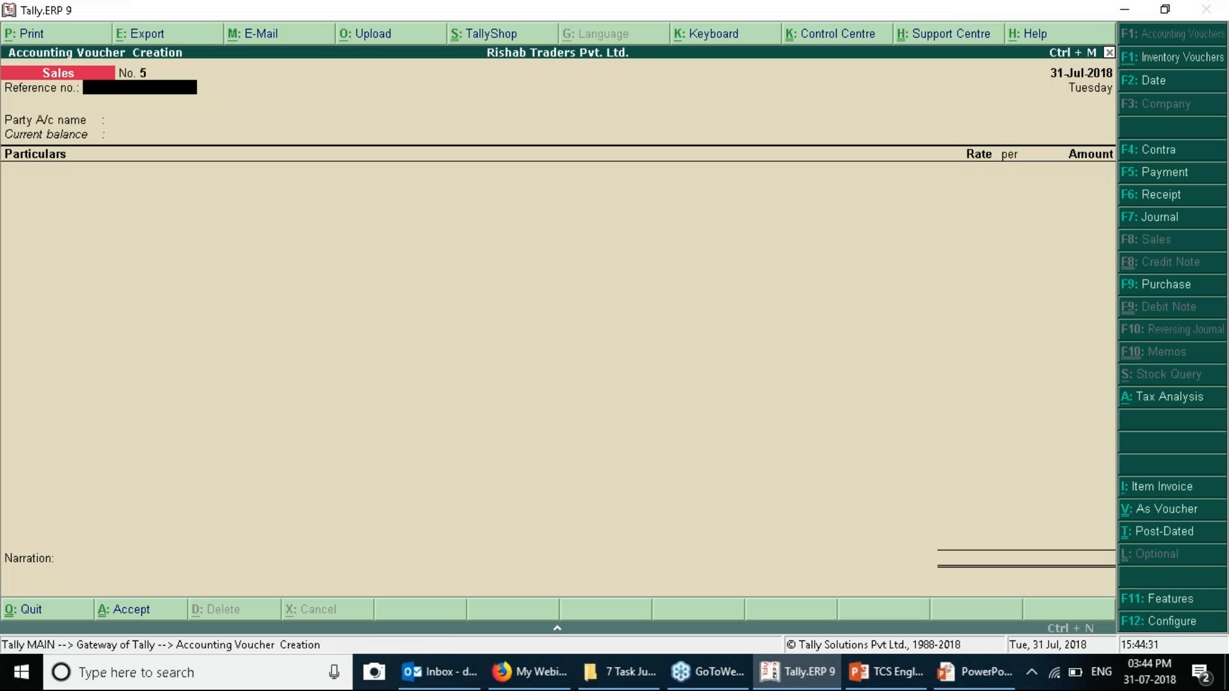
Try a TCS statutory payment for 1-Jul-2018 to 31-Jul-2018 in a payment voucher, and cancel its details.
click(1169, 183)
click(1169, 378)
key(Down)
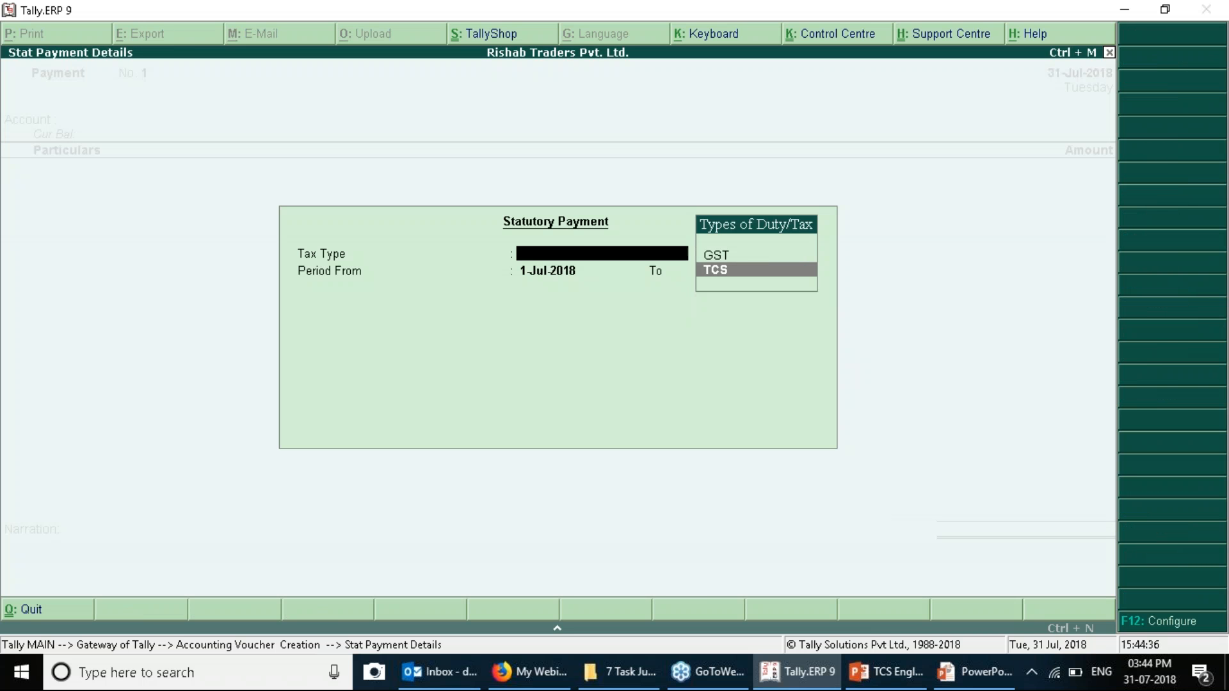
key(Return)
key(Return)
key(Return)
key(Return)
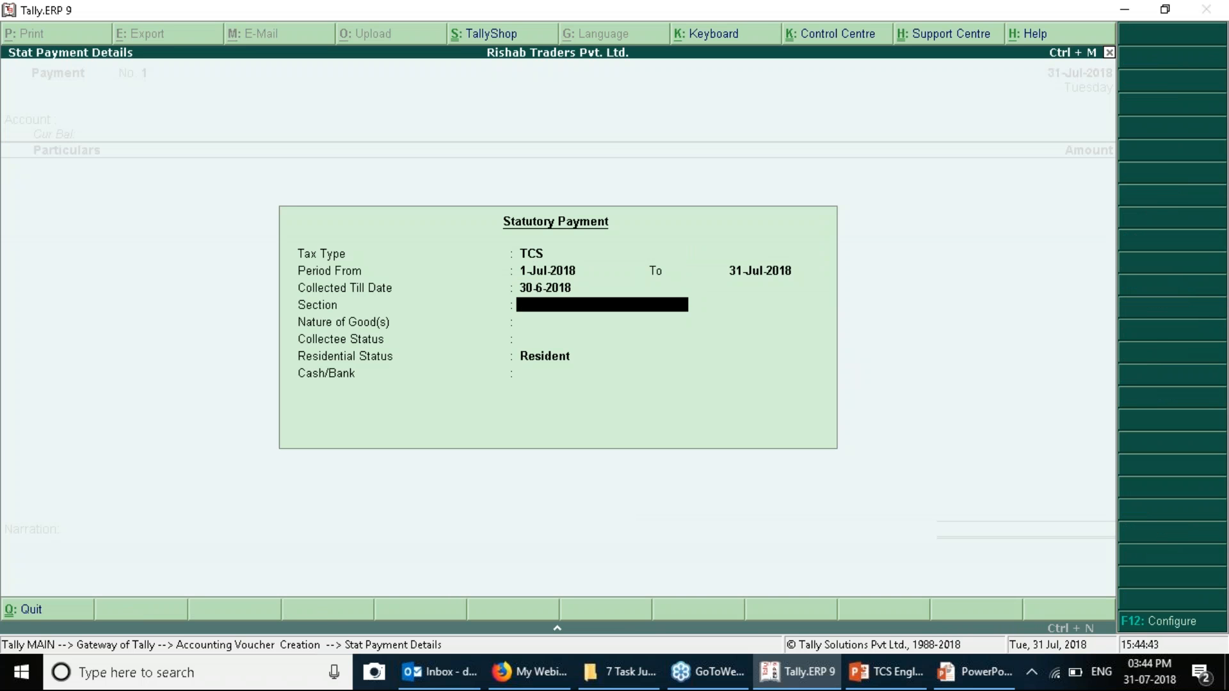
key(Escape)
key(Escape)
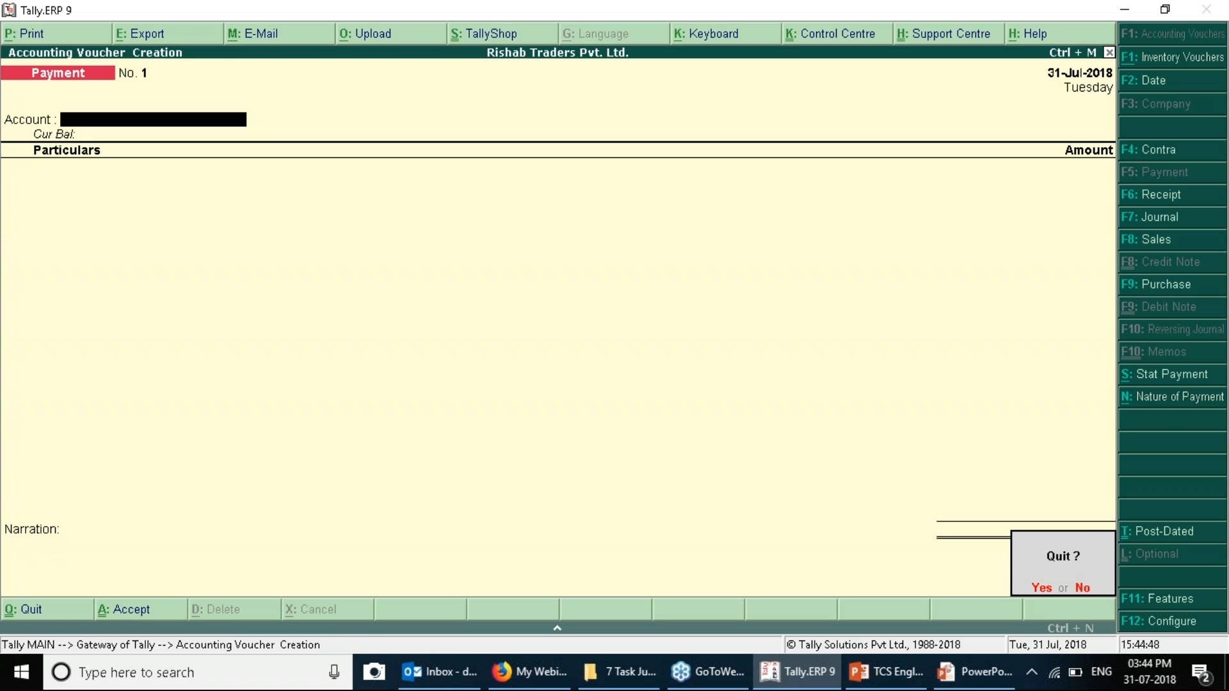
key(n)
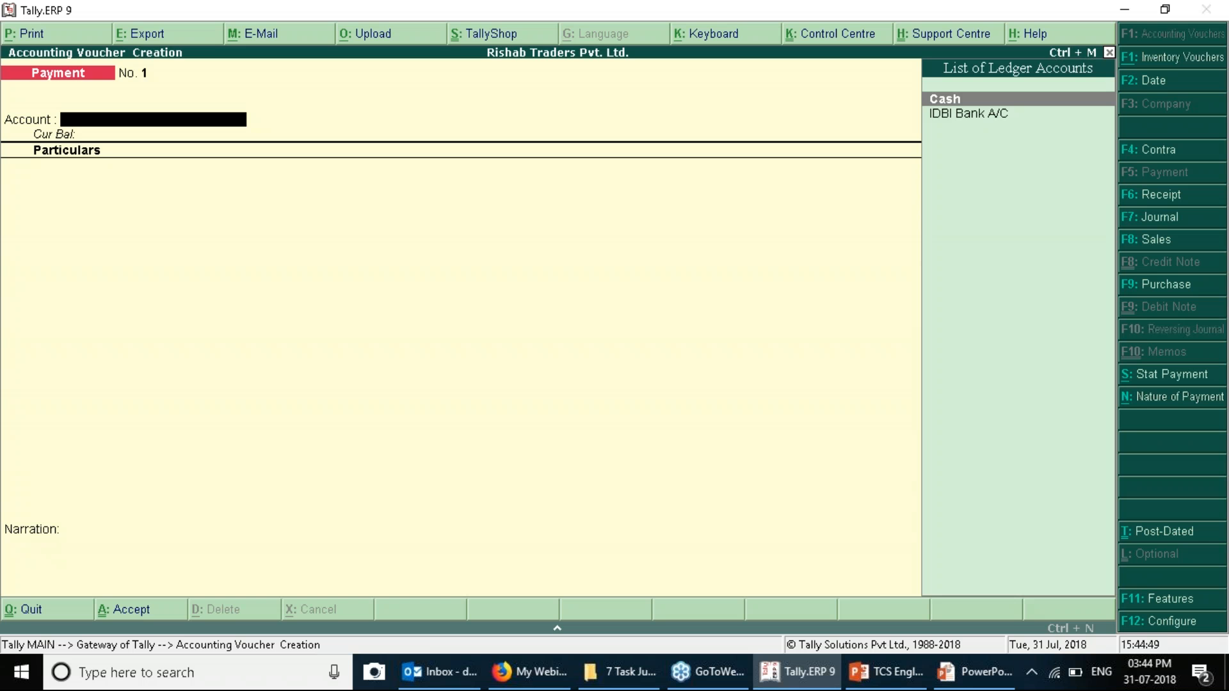
Try a GST statutory payment from IDBI Bank A/C in the payment voucher, and quit without saving.
key(alt+s)
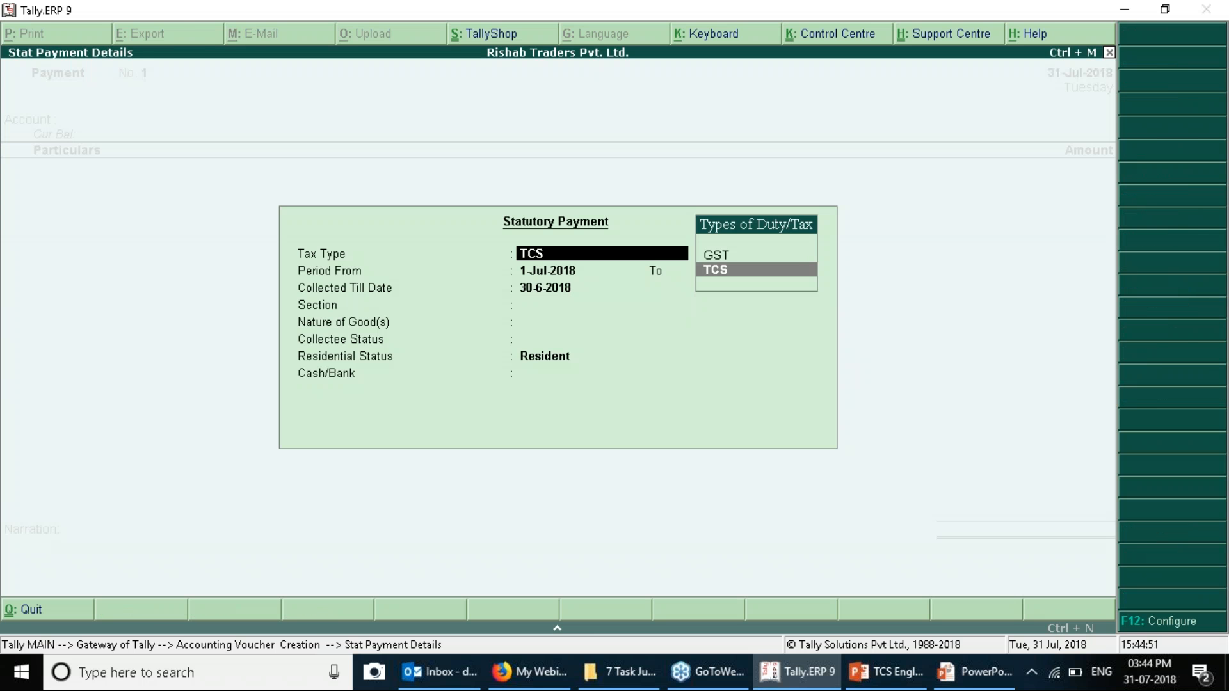
key(Up)
key(Return)
key(Return)
key(Return)
key(Up)
key(Up)
key(Up)
key(Return)
key(Down)
key(Return)
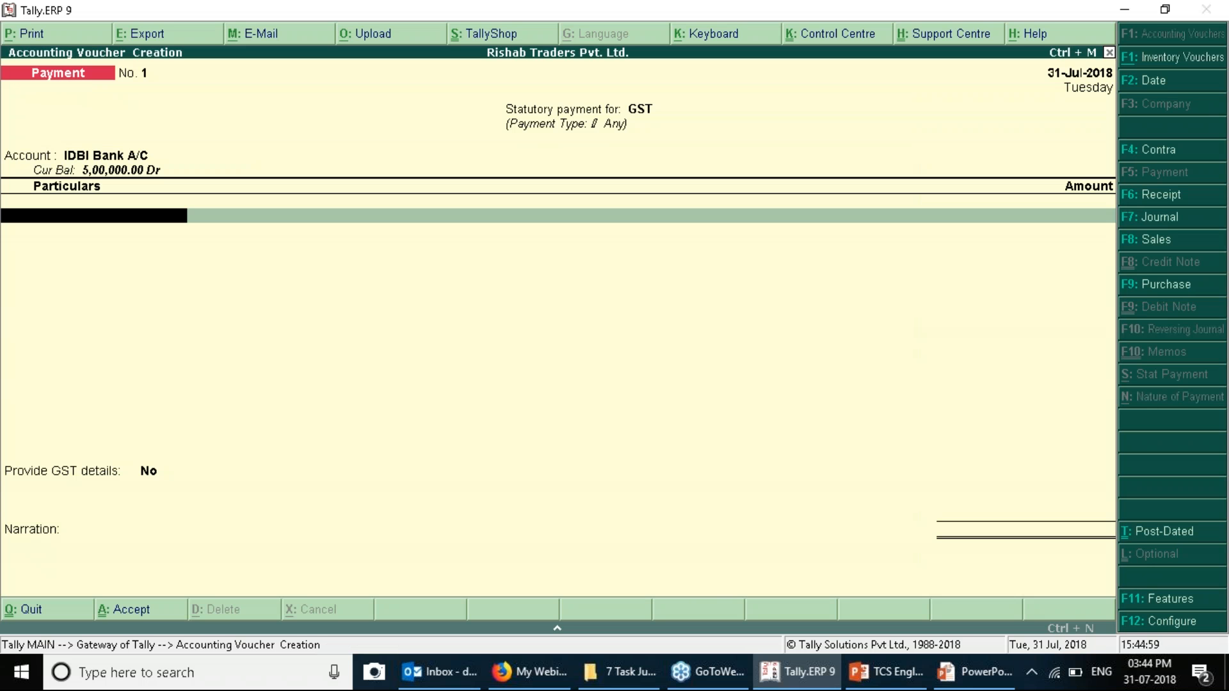
key(Escape)
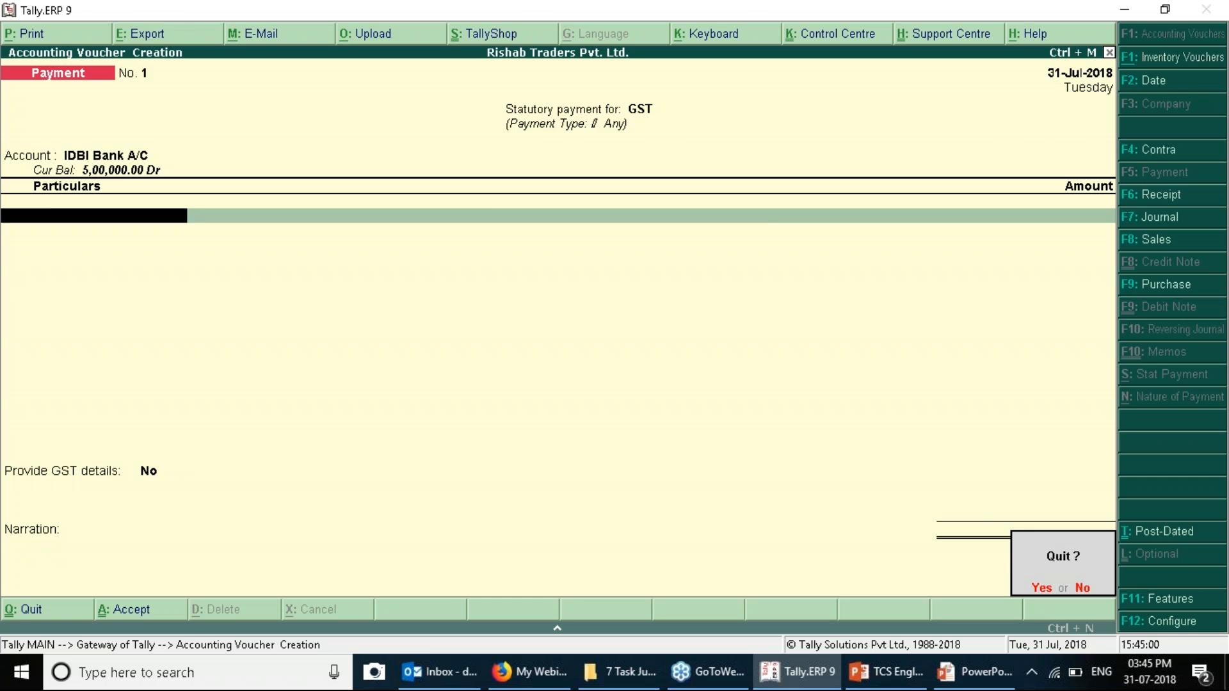
key(y)
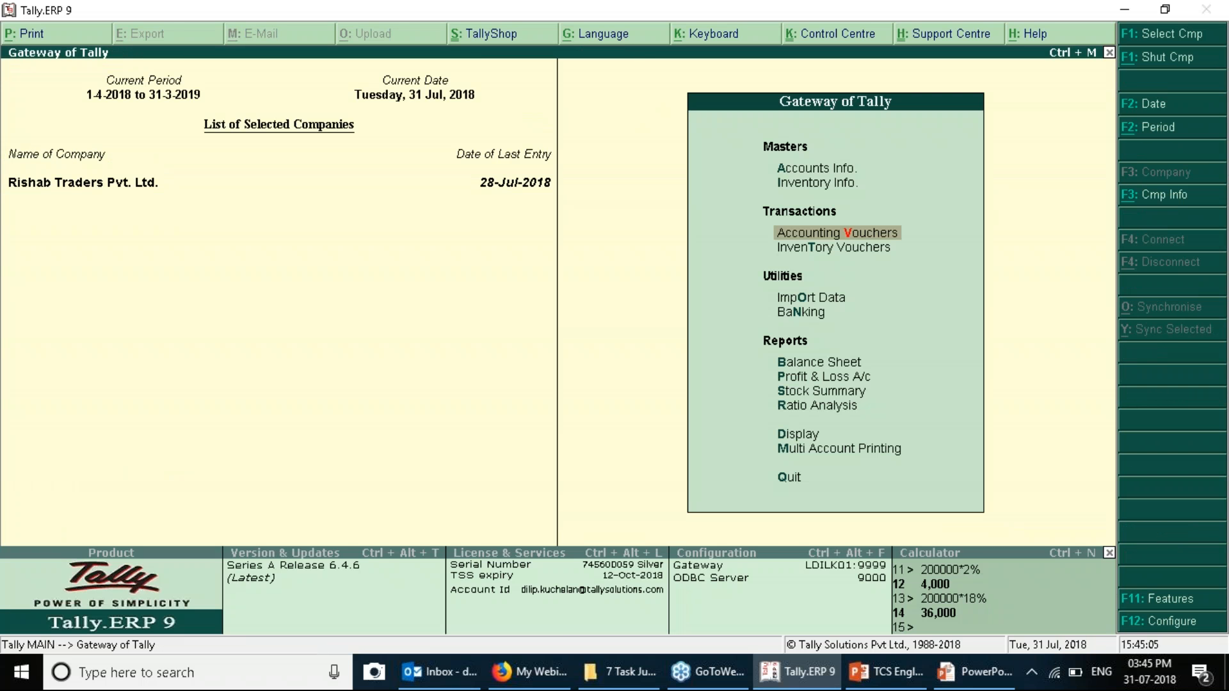
Switch to the TCS English_Advance presentation in PowerPoint, show the TCS Forms & Reports slide full screen and advance to Filing of TCS Returns.
click(916, 685)
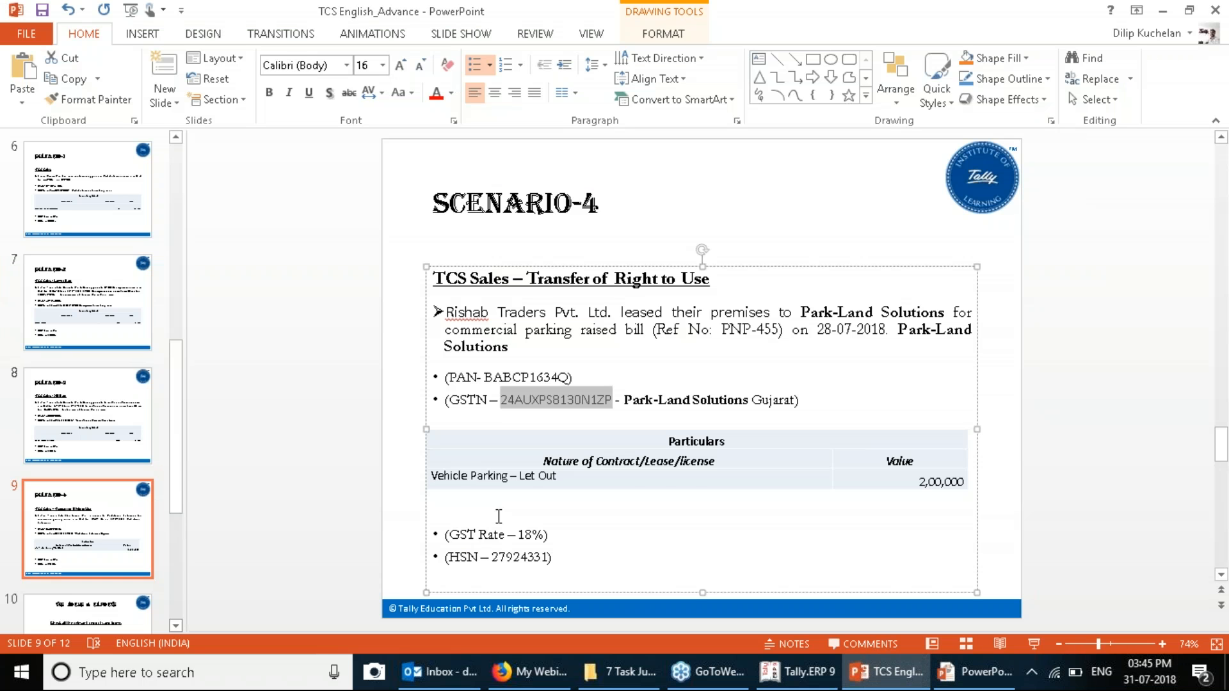
click(128, 611)
click(974, 671)
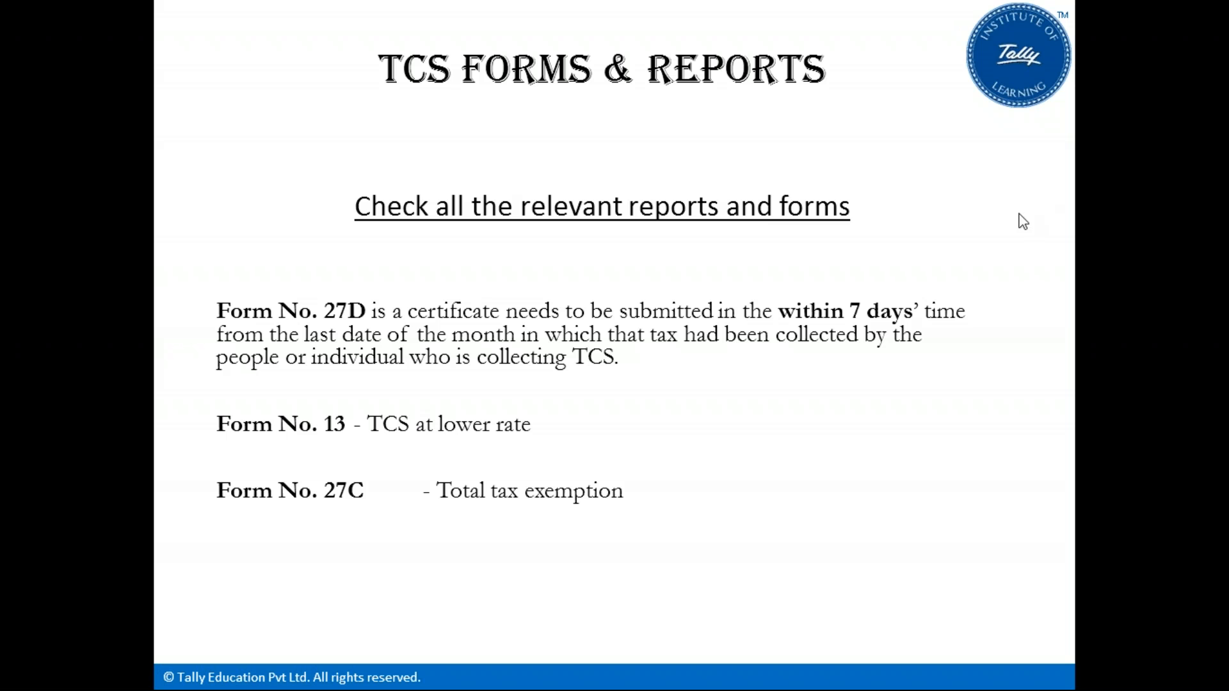
click(644, 391)
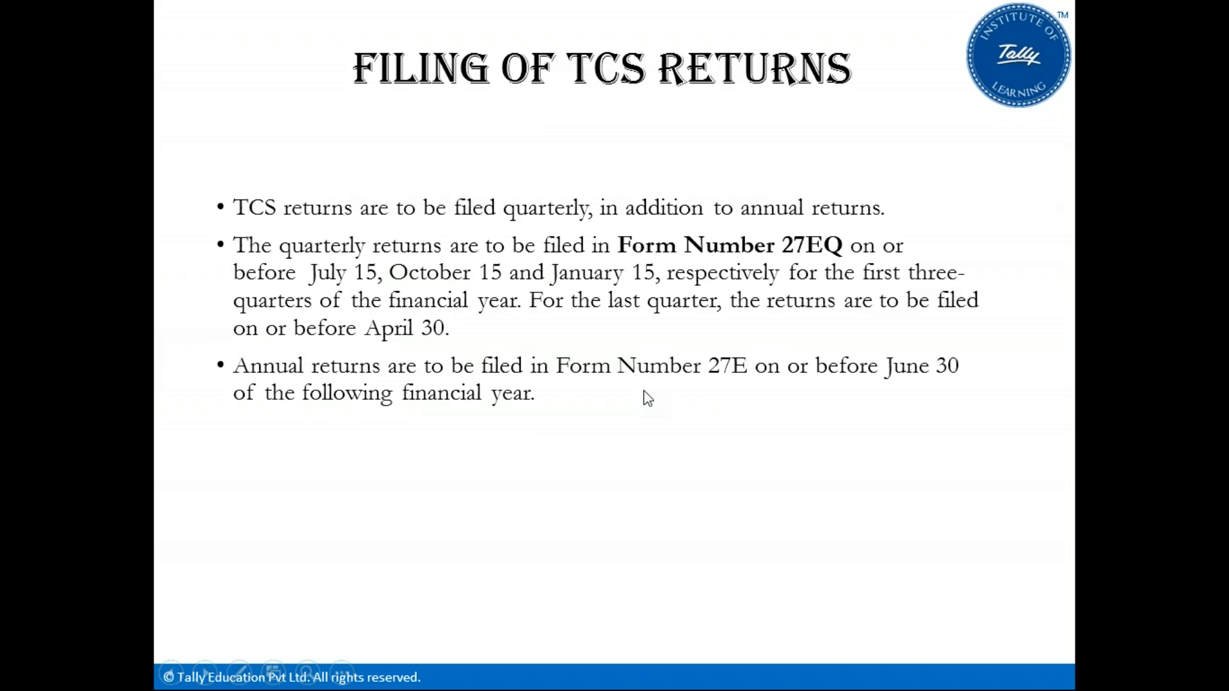